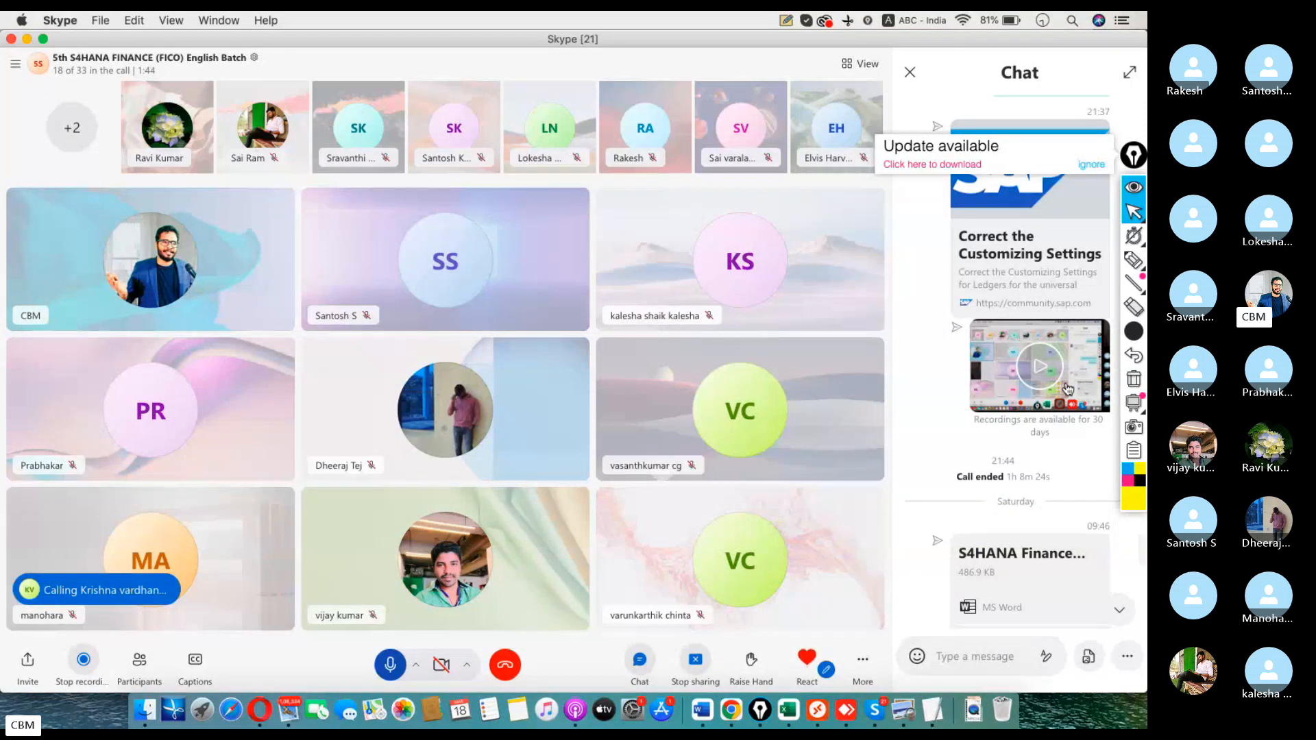
scroll(992, 465, "down", 10)
scroll(992, 465, "down", 3)
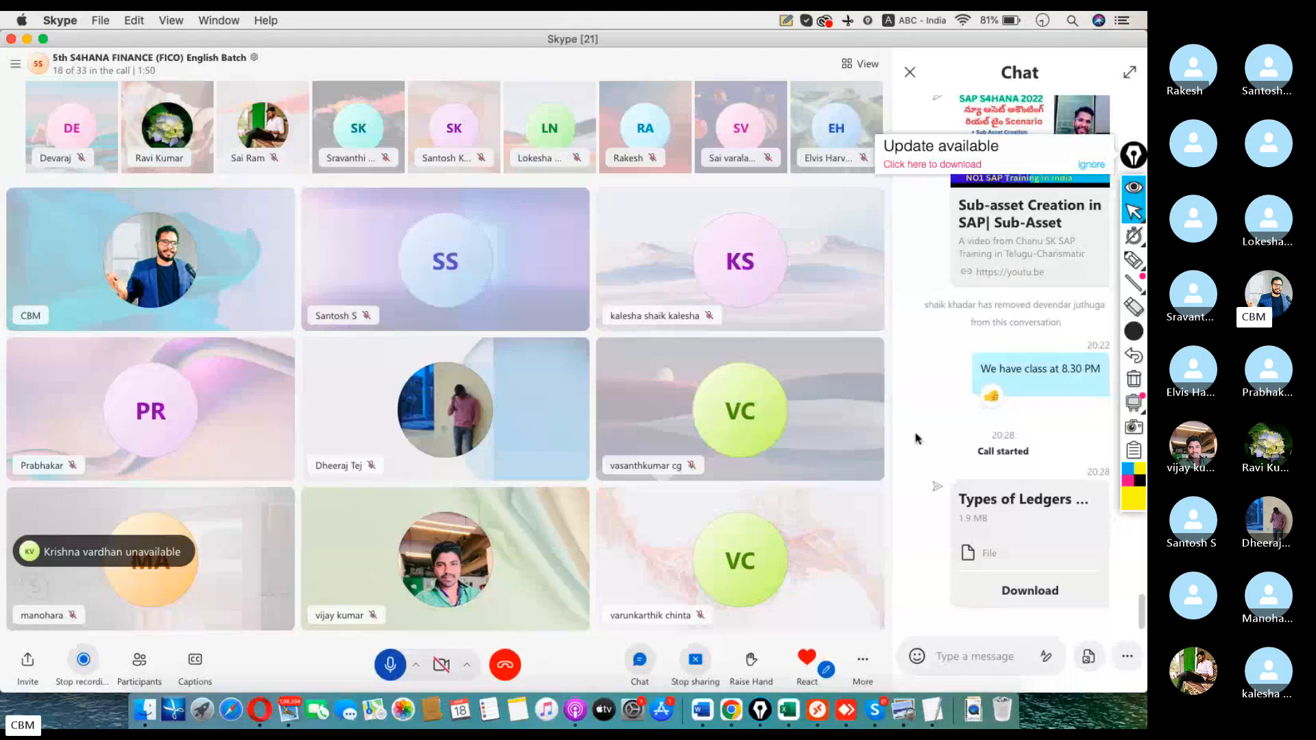
scroll(915, 428, "up", 10)
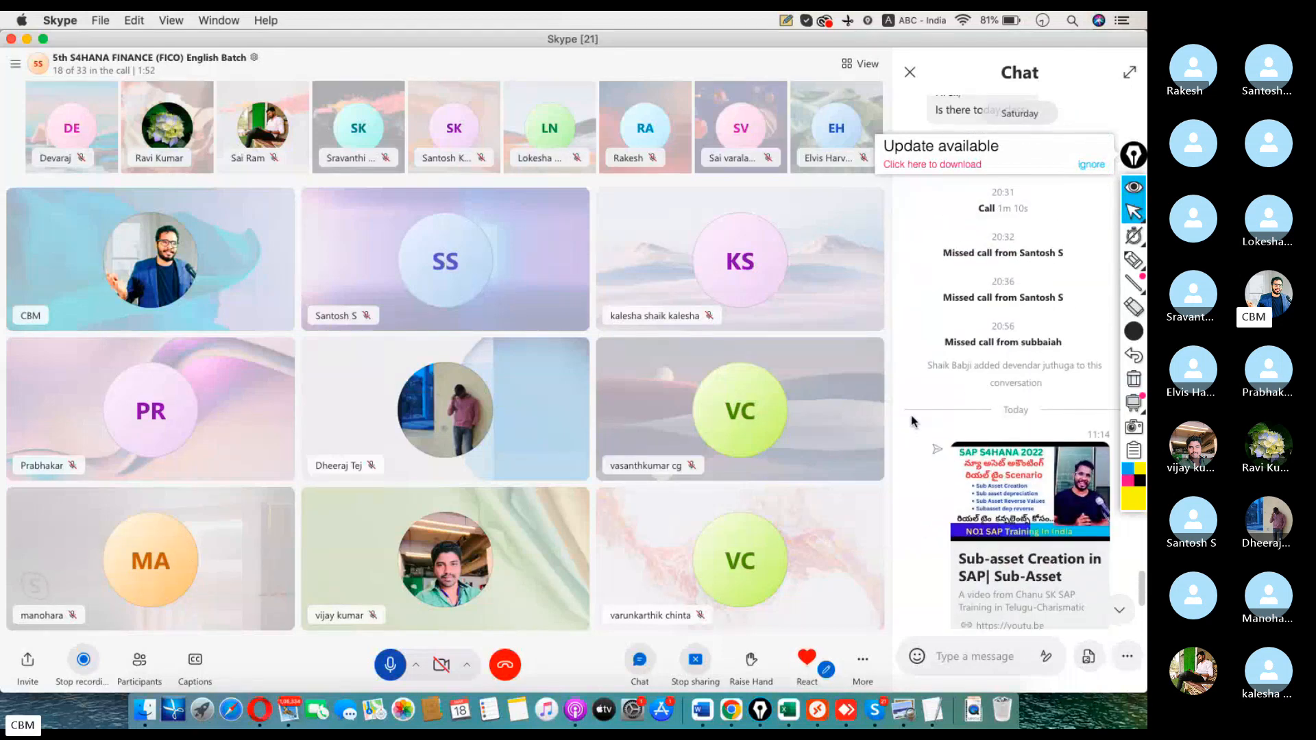
scroll(914, 421, "up", 15)
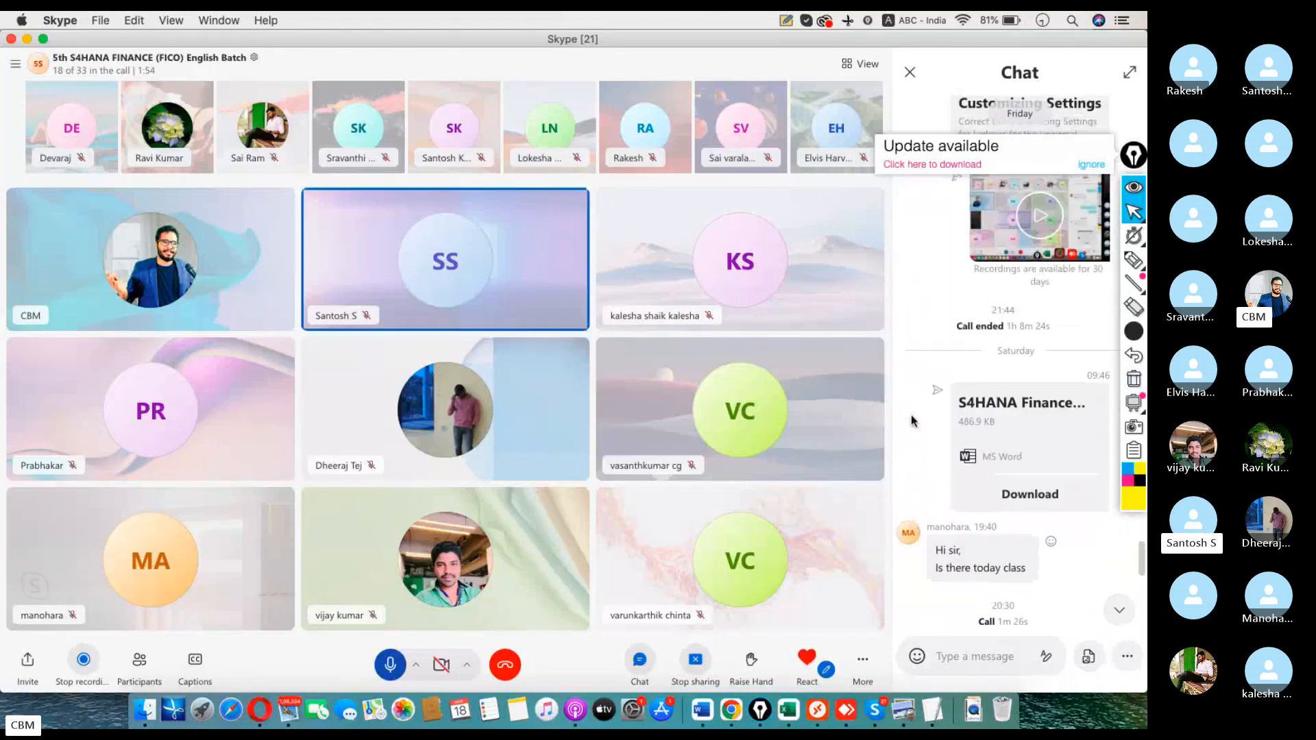
scroll(913, 423, "down", 10)
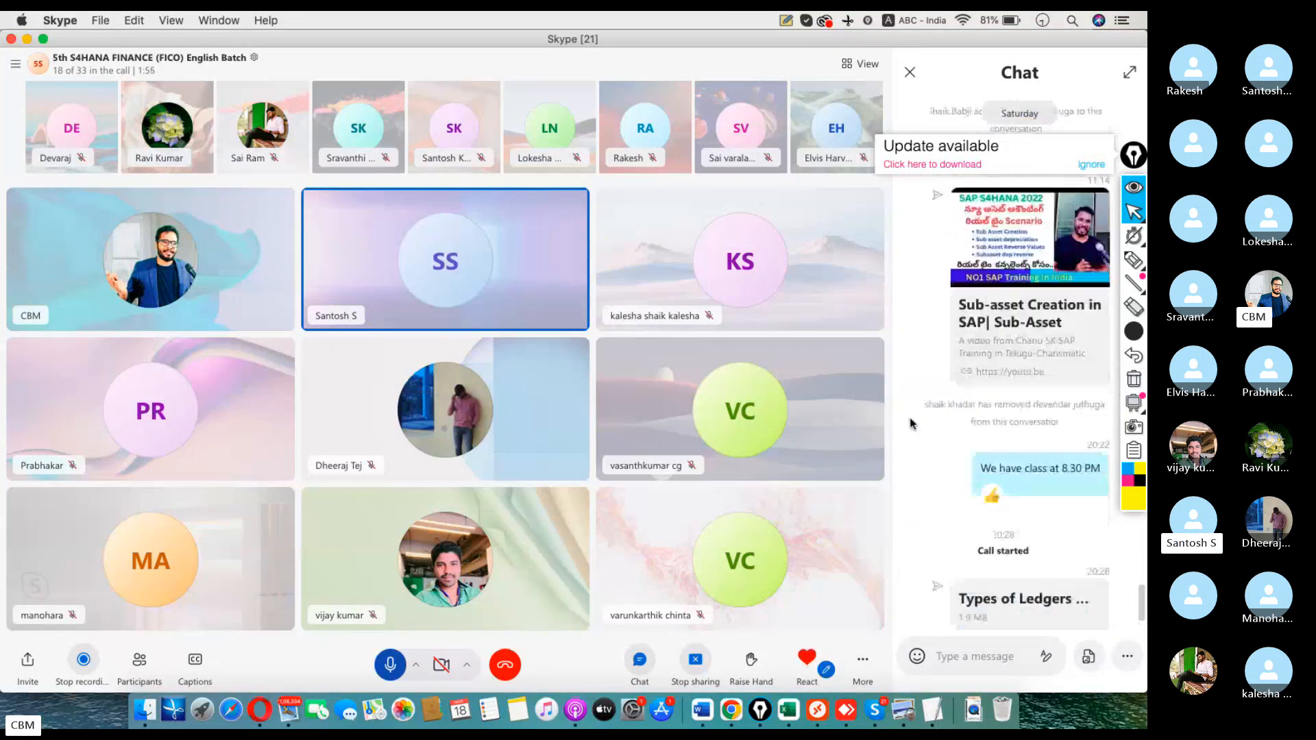
scroll(910, 424, "down", 3)
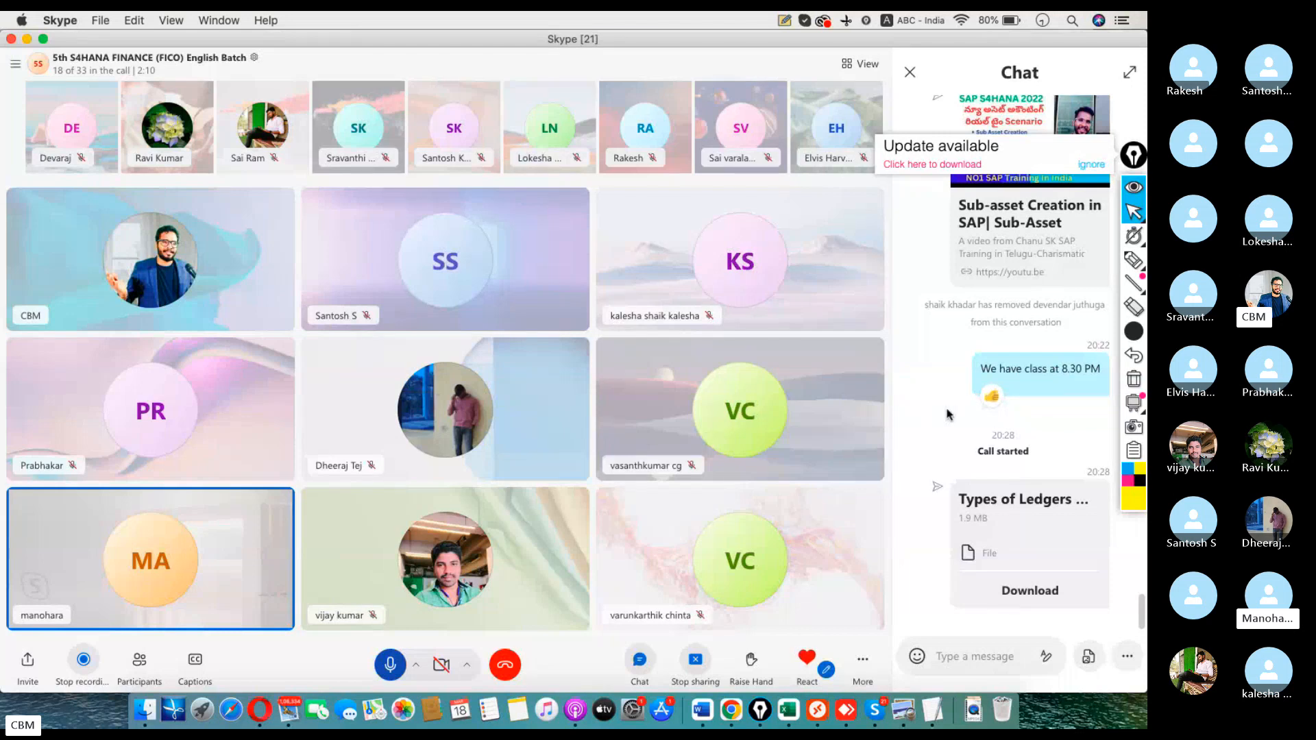
Step: Mute the call microphone while waiting for participants and unmute it again
left_click(397, 669)
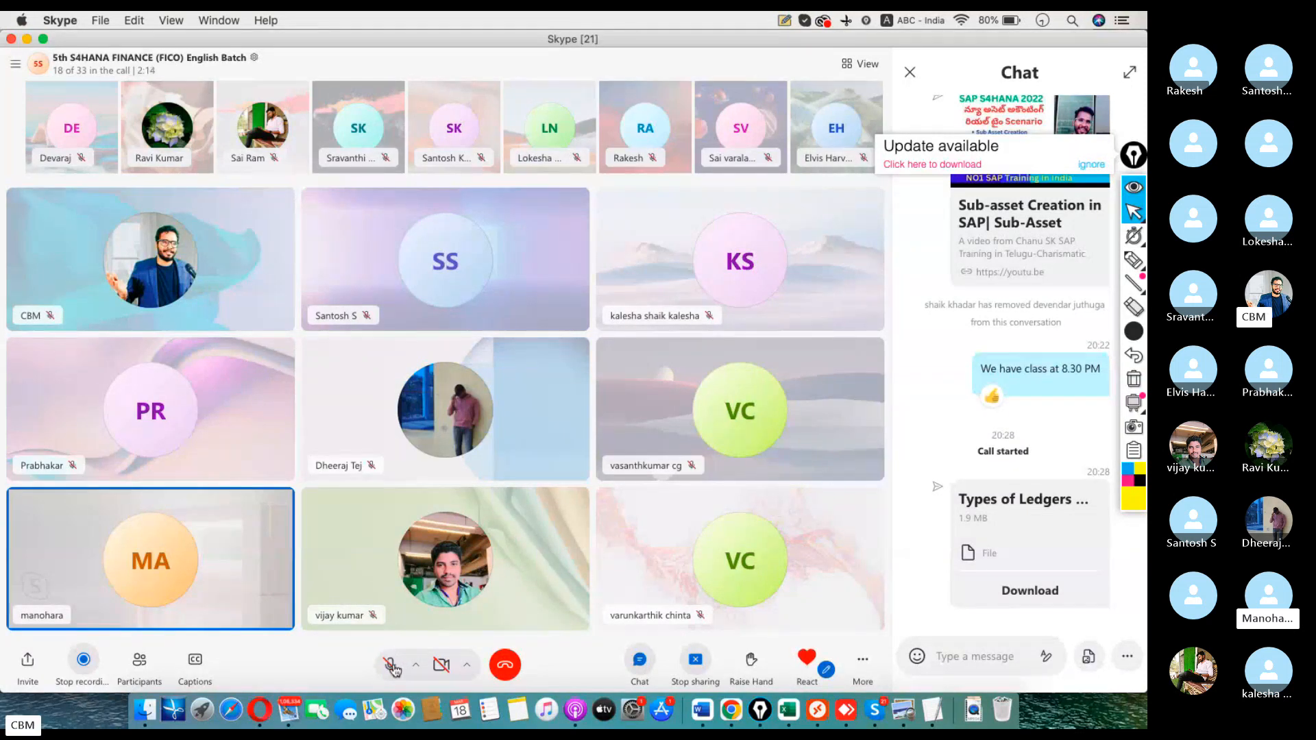
left_click(392, 667)
left_click(391, 665)
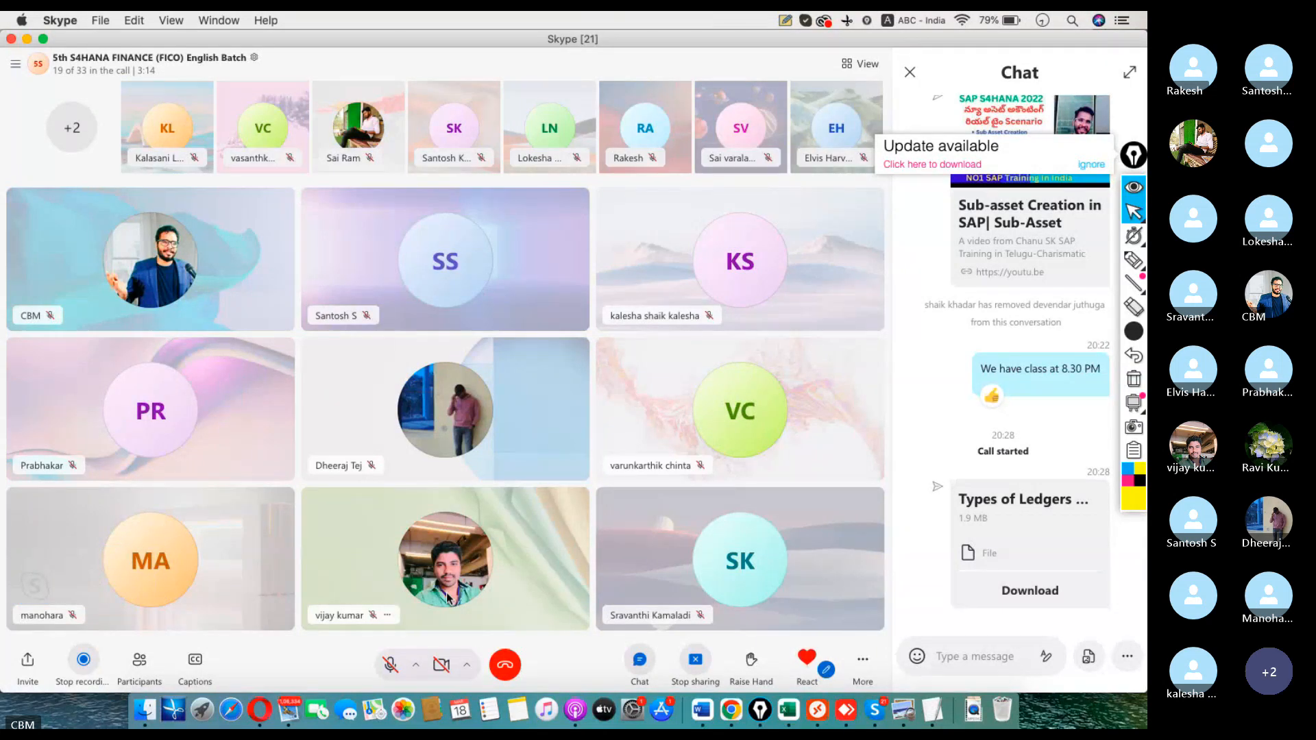
left_click(391, 668)
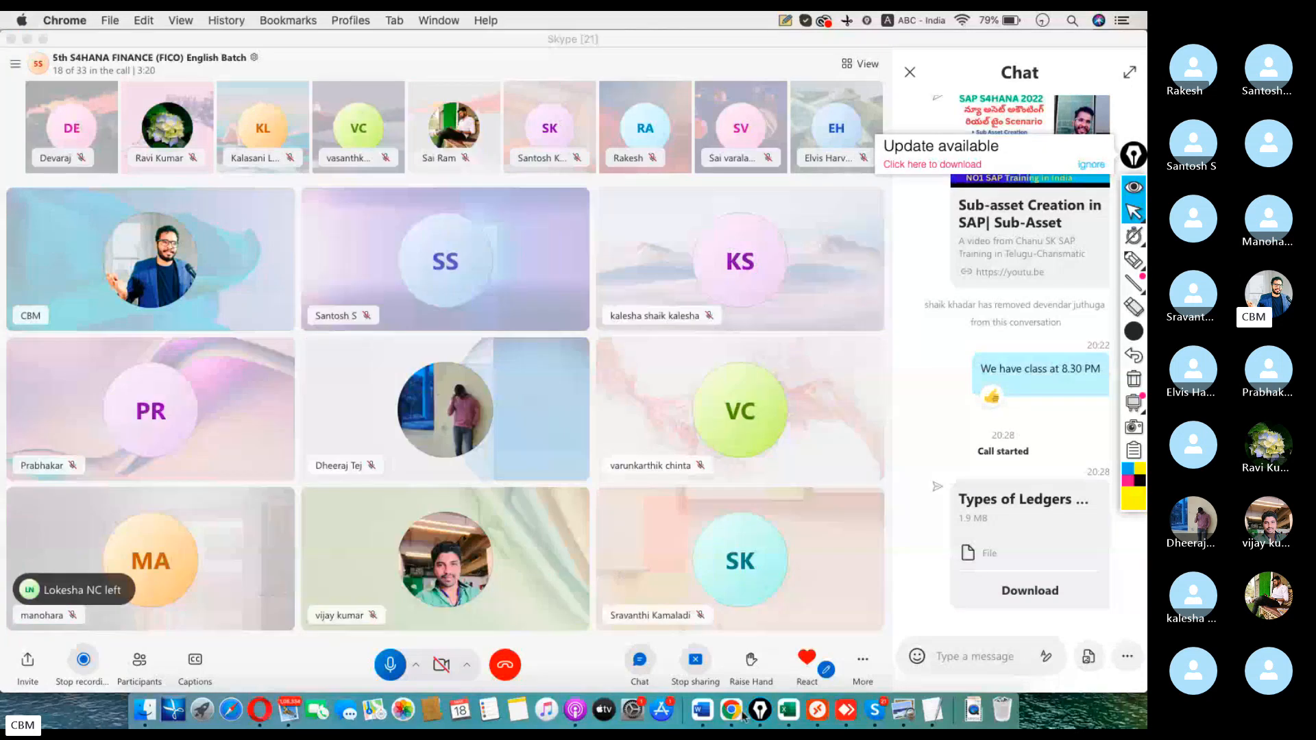
Step: Switch to the remote SAP session and dismiss the auto-logout error
left_click(824, 693)
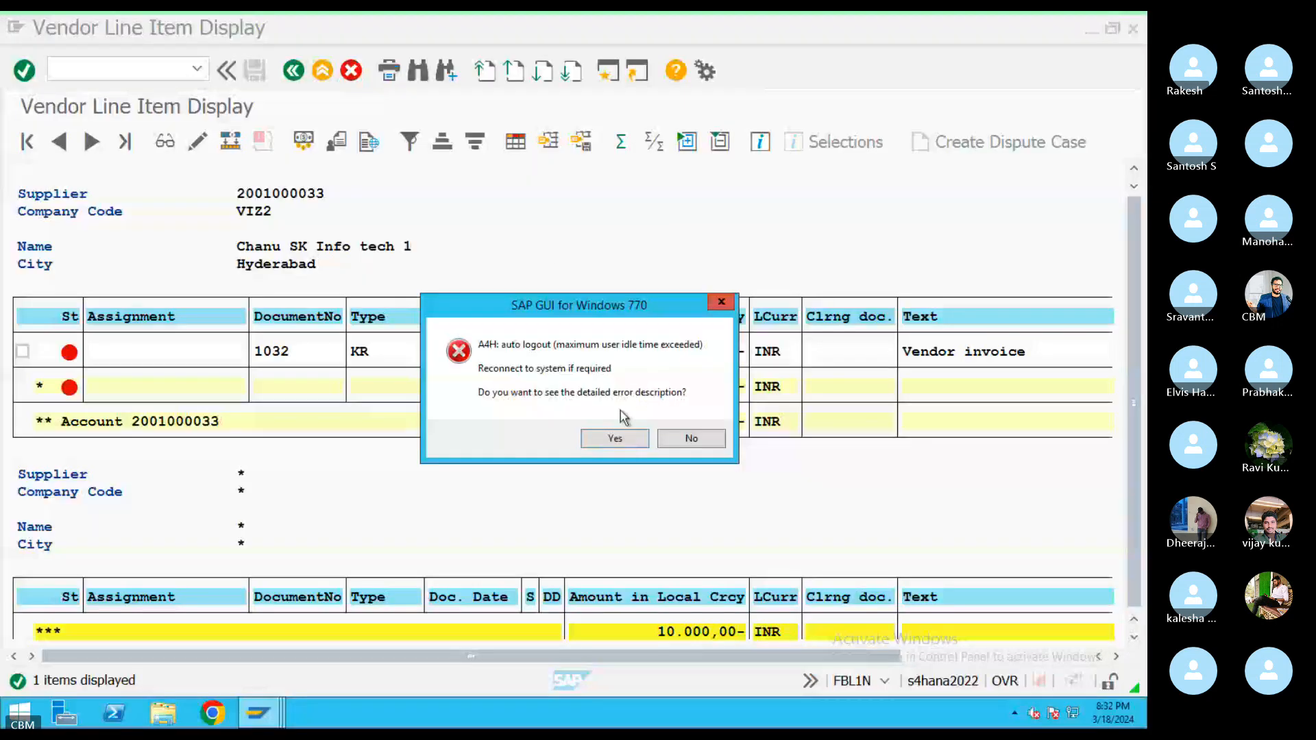
left_click(617, 438)
left_click(688, 458)
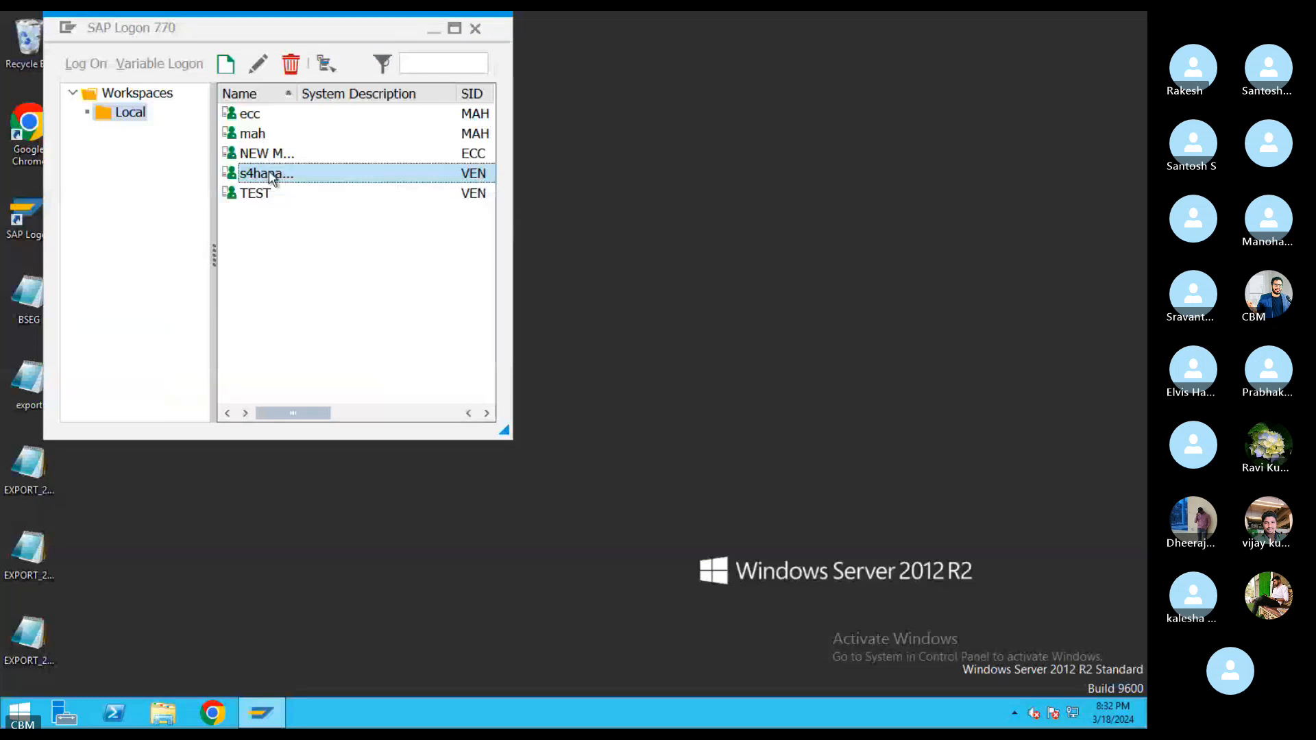
Step: Open the logon screen of the s4hana system and fill in the user S4user87
double_click(273, 180)
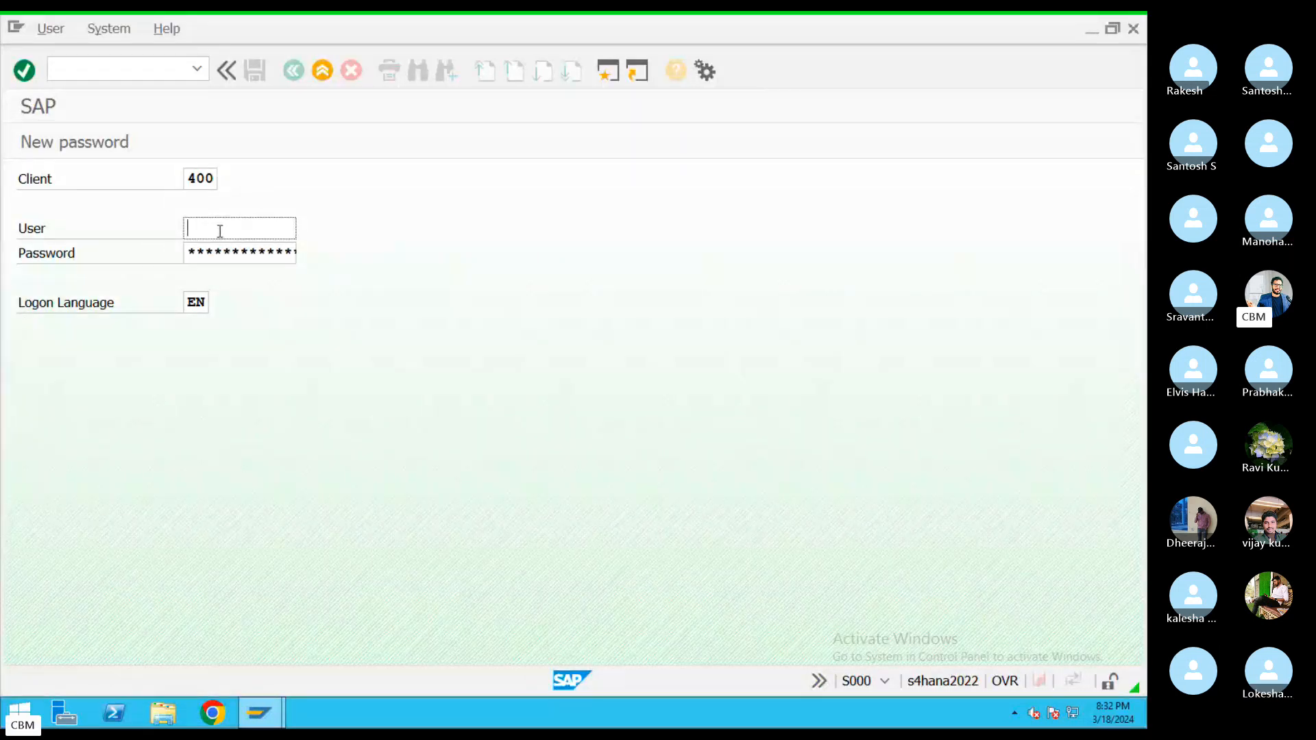
left_click(258, 229)
left_click(229, 249)
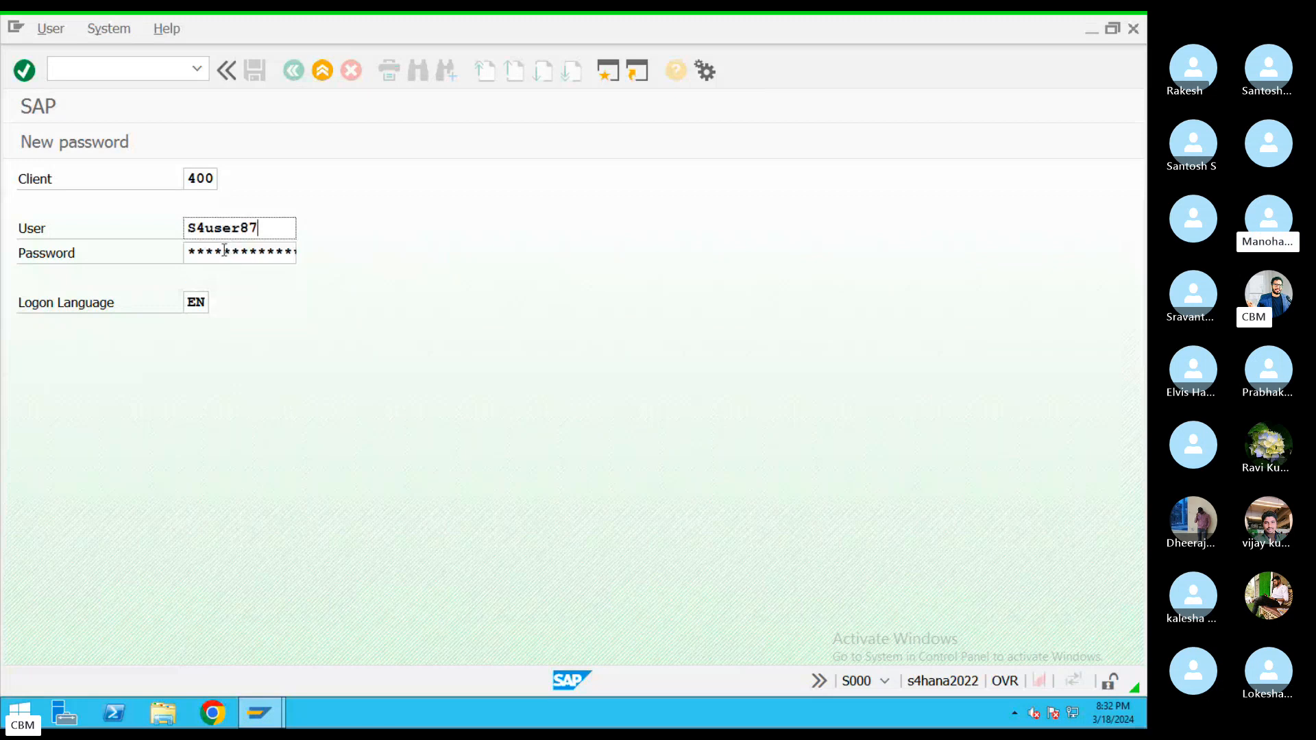
Step: Enter the account password, correcting mistyped characters, and log on to client 400
key("Tab")
type("********")
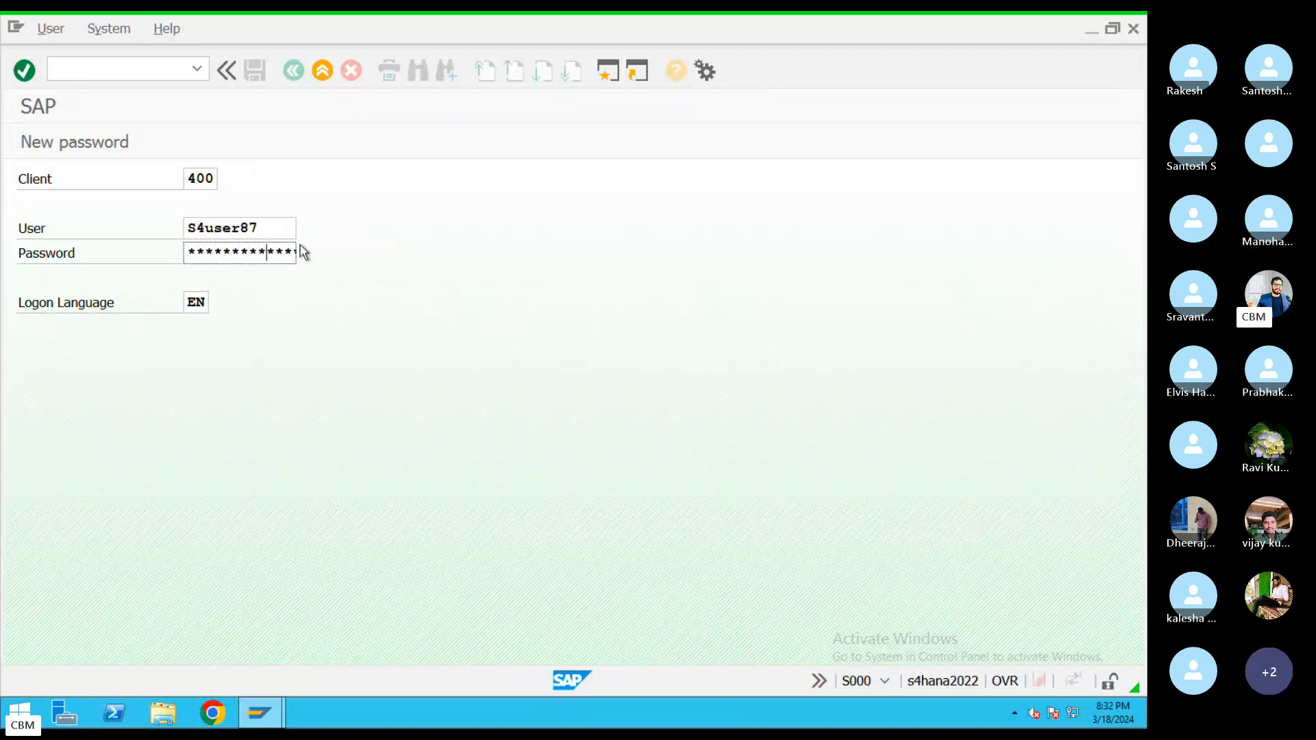
type("***")
key("BackSpace")
key("BackSpace")
key("BackSpace")
key("BackSpace")
key("BackSpace")
key("BackSpace")
key("BackSpace")
key("BackSpace")
key("BackSpace")
key("BackSpace")
key("BackSpace")
type("*********")
key("BackSpace")
key("BackSpace")
key("BackSpace")
key("BackSpace")
key("BackSpace")
key("BackSpace")
key("BackSpace")
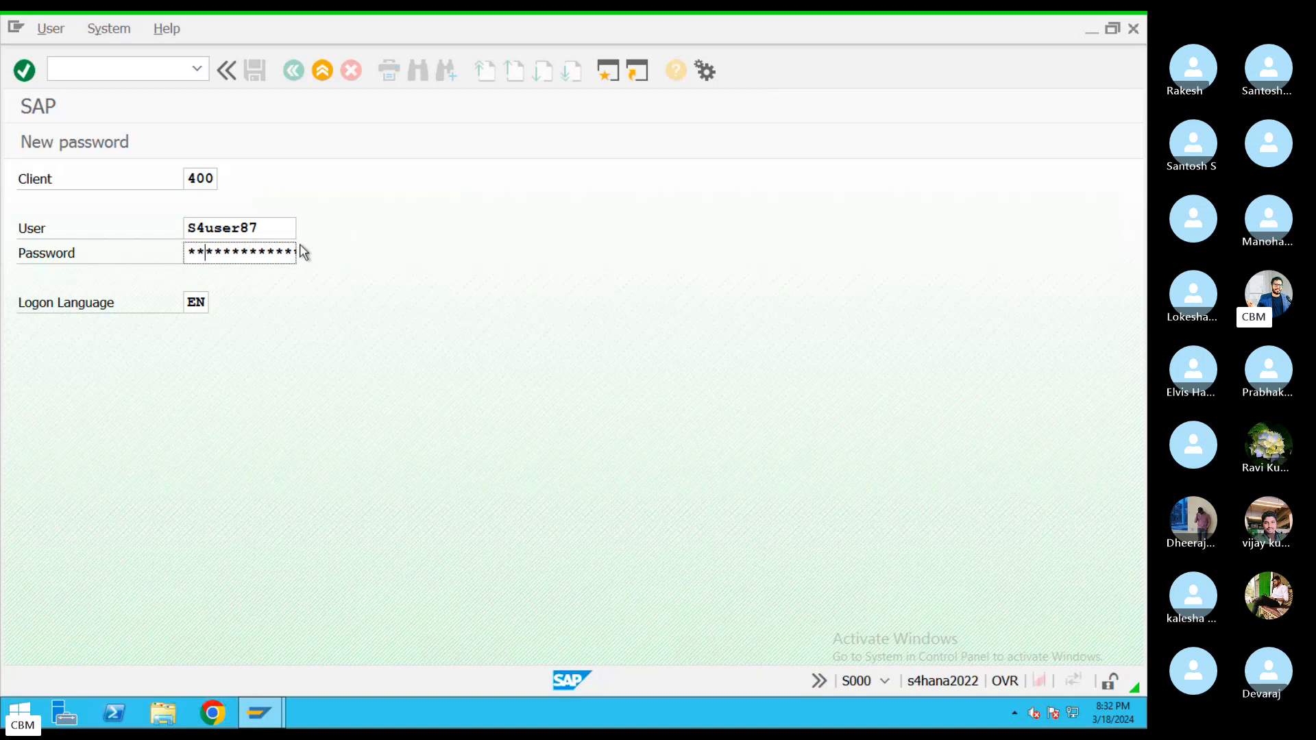
type("******")
key("Return")
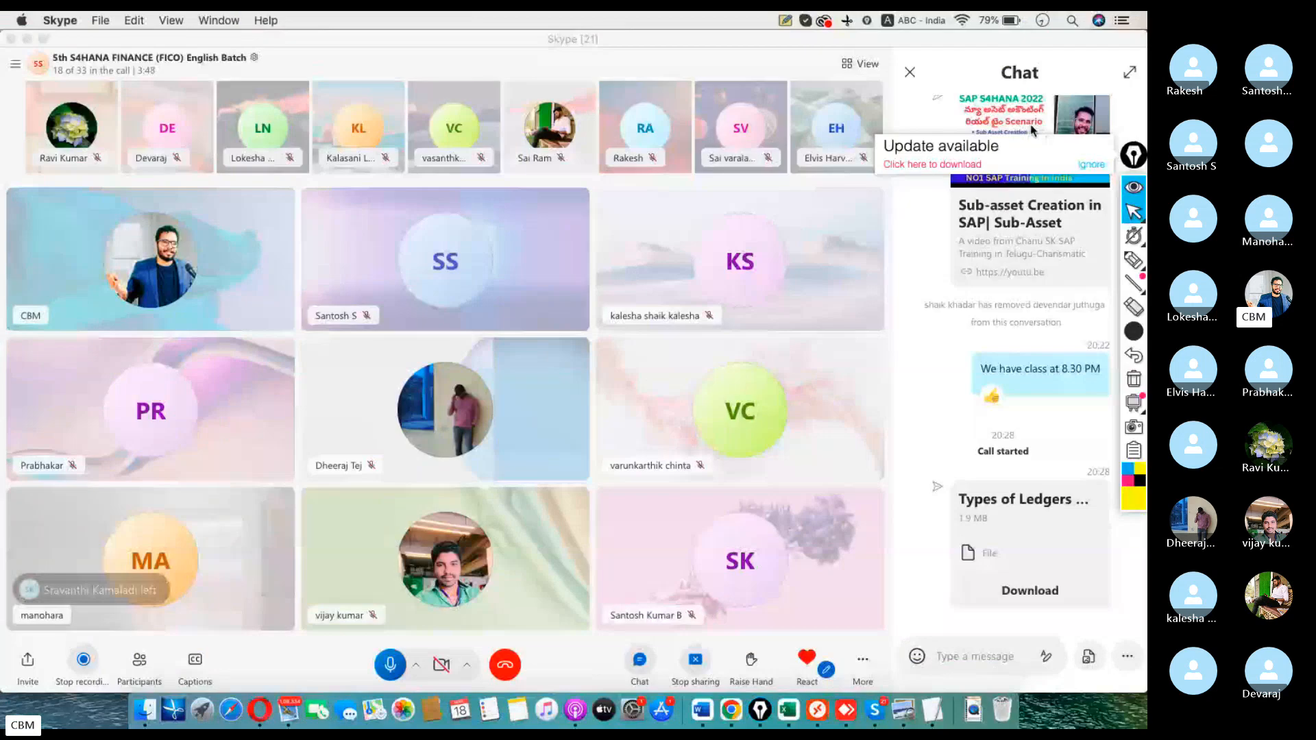
Step: Return to the Skype call, close its chat and ignore the available Epic Pen update
left_click(910, 72)
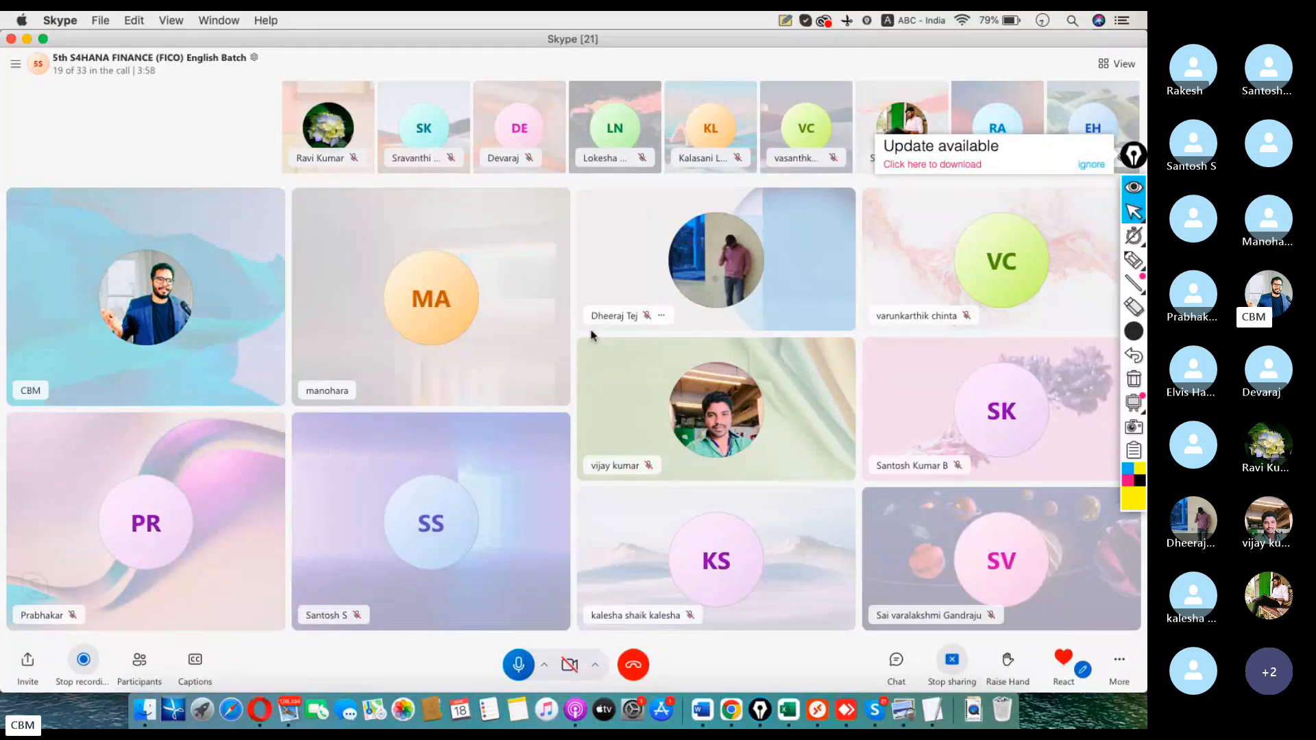
left_click(1094, 167)
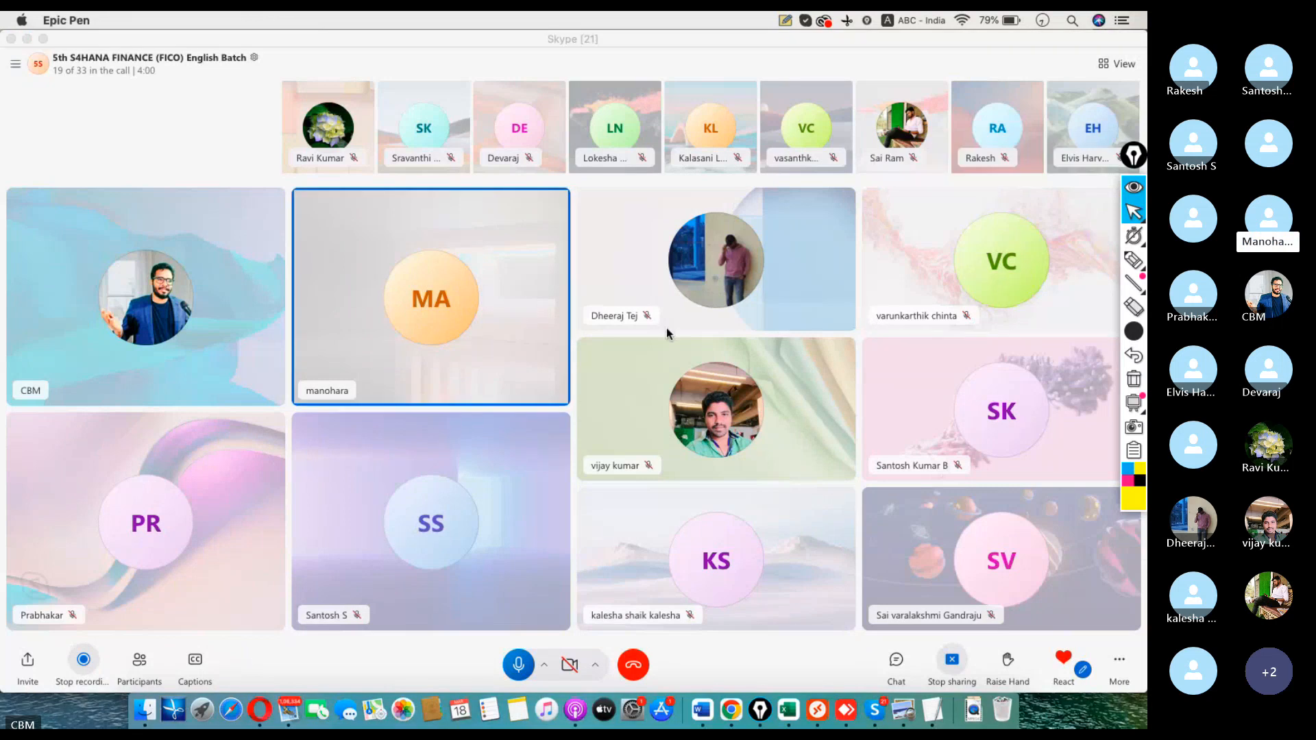
Step: Check the full list of participants in the call and glance at the group chat
left_click(104, 72)
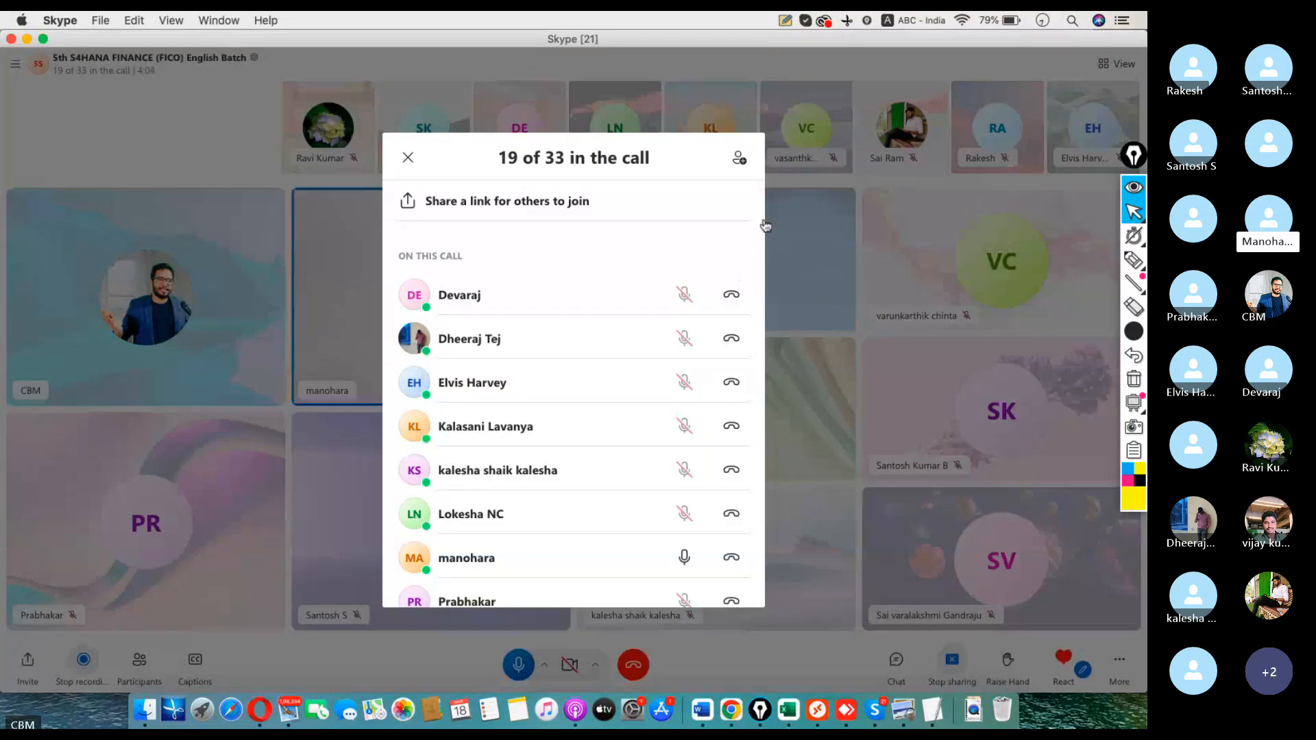
scroll(761, 233, "down", 4)
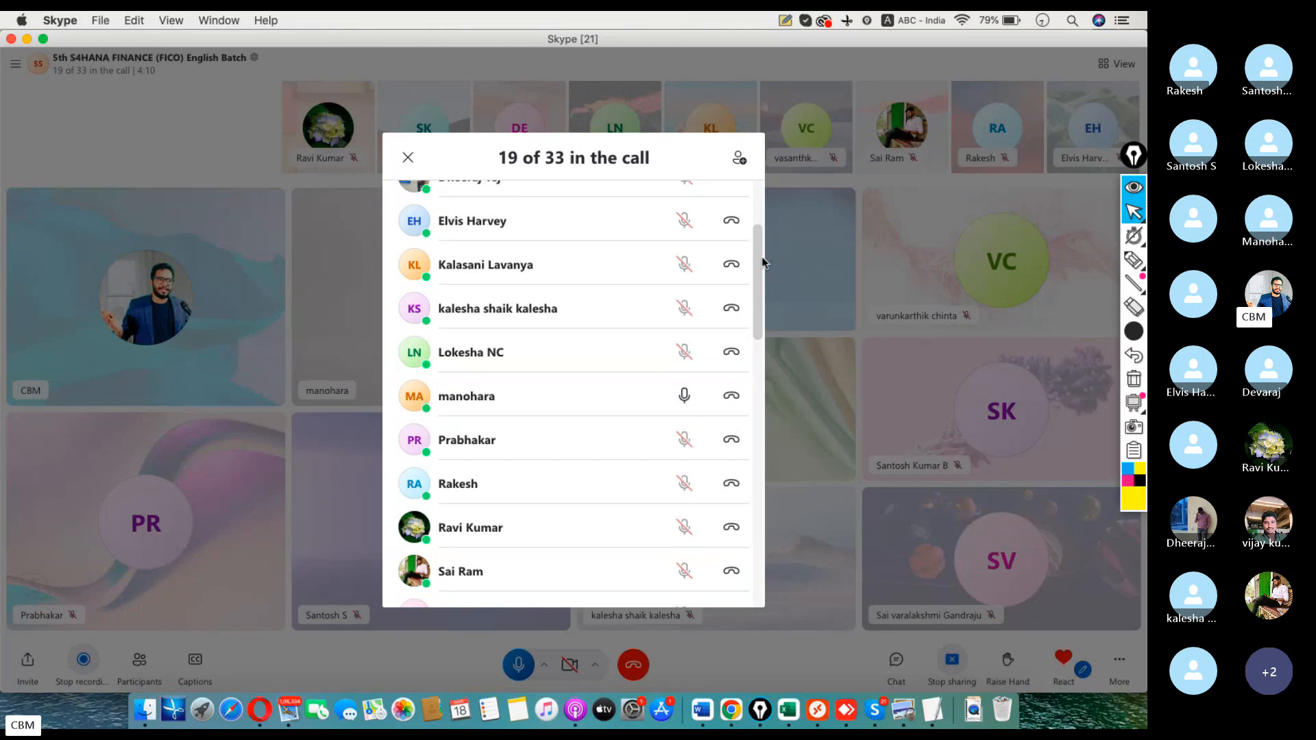
scroll(761, 323, "down", 3)
scroll(761, 370, "down", 2)
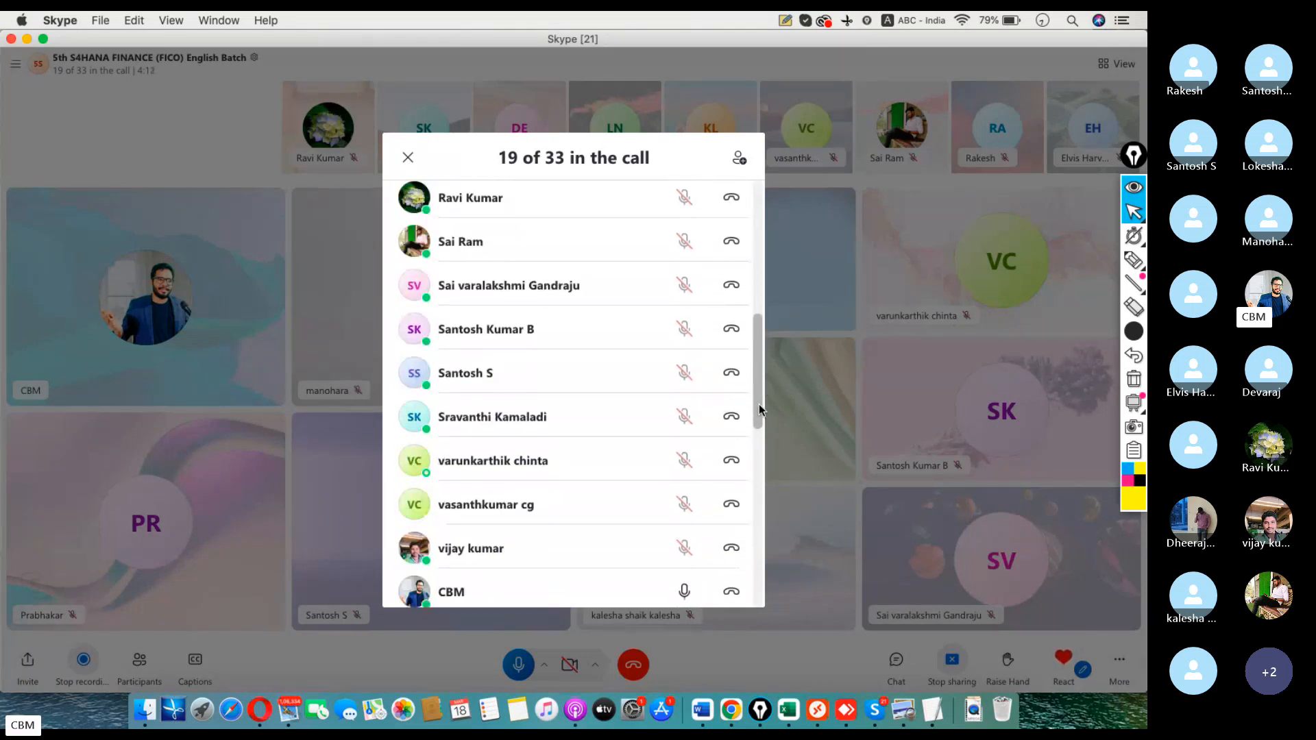
scroll(758, 425, "down", 4)
left_click(817, 388)
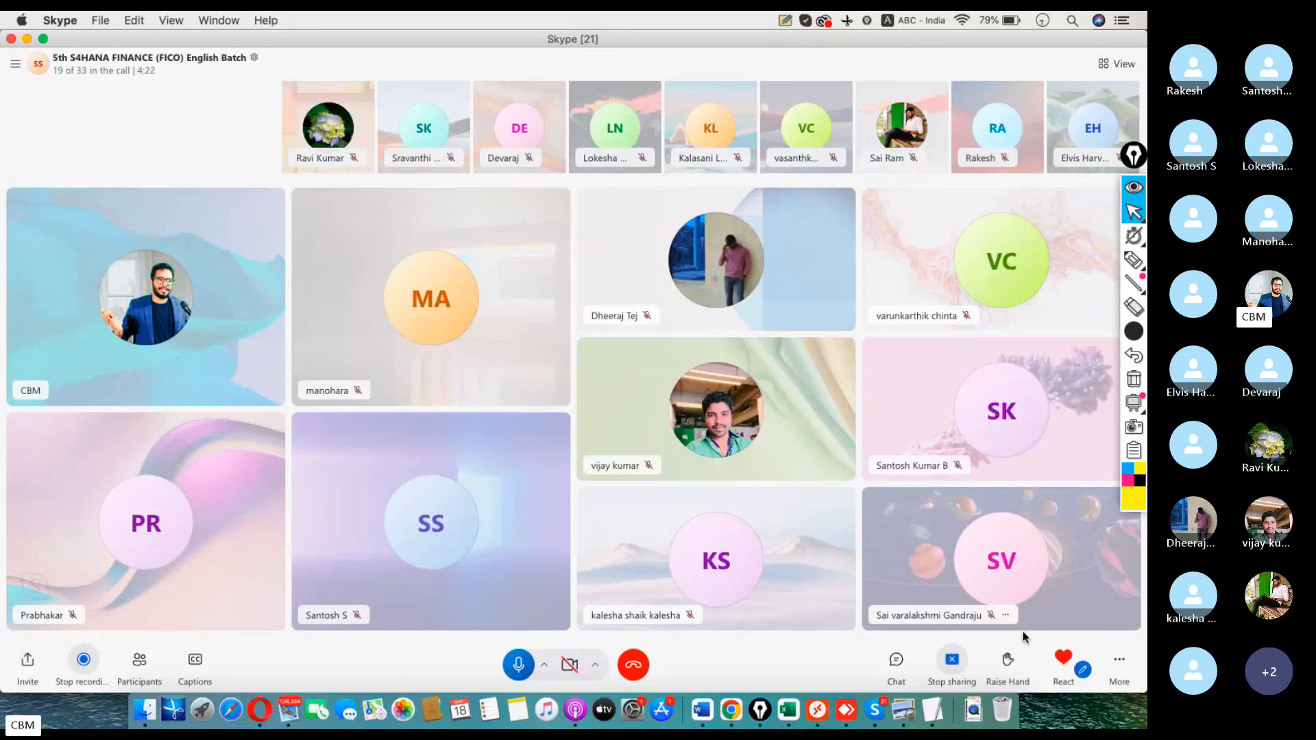
left_click(897, 662)
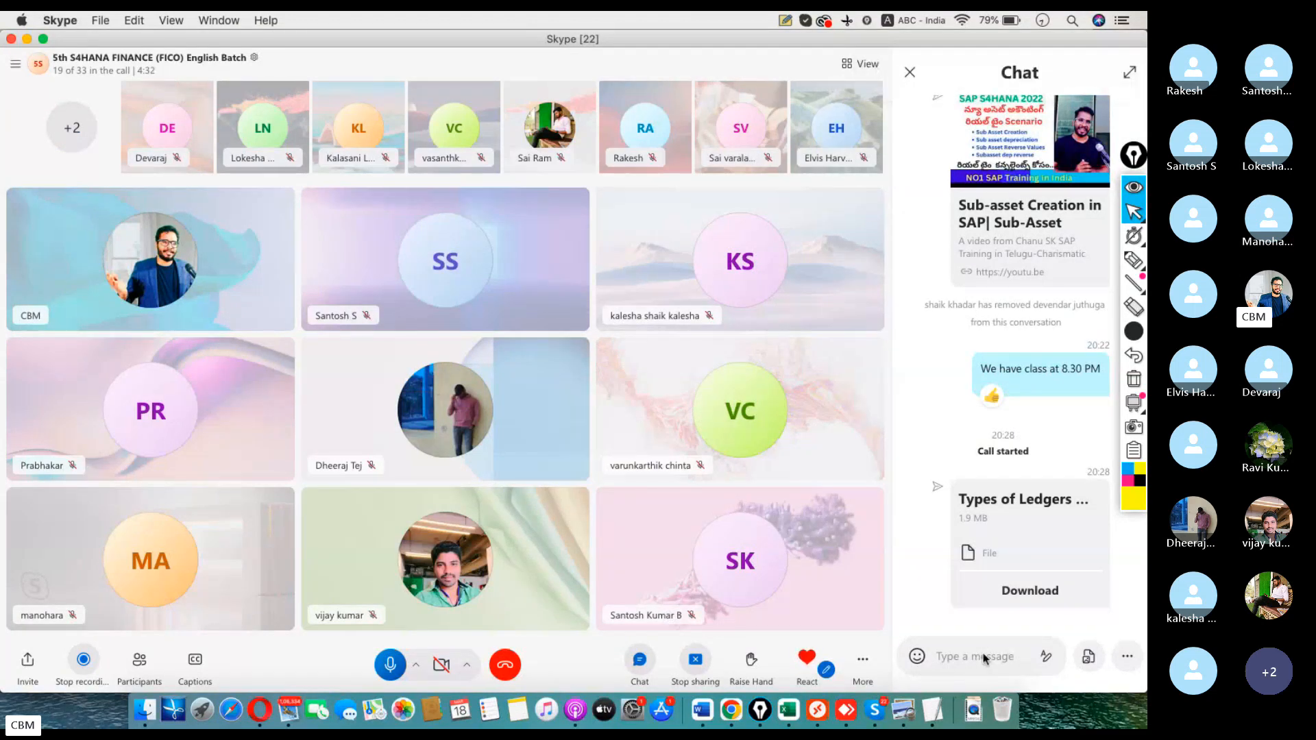
left_click(911, 72)
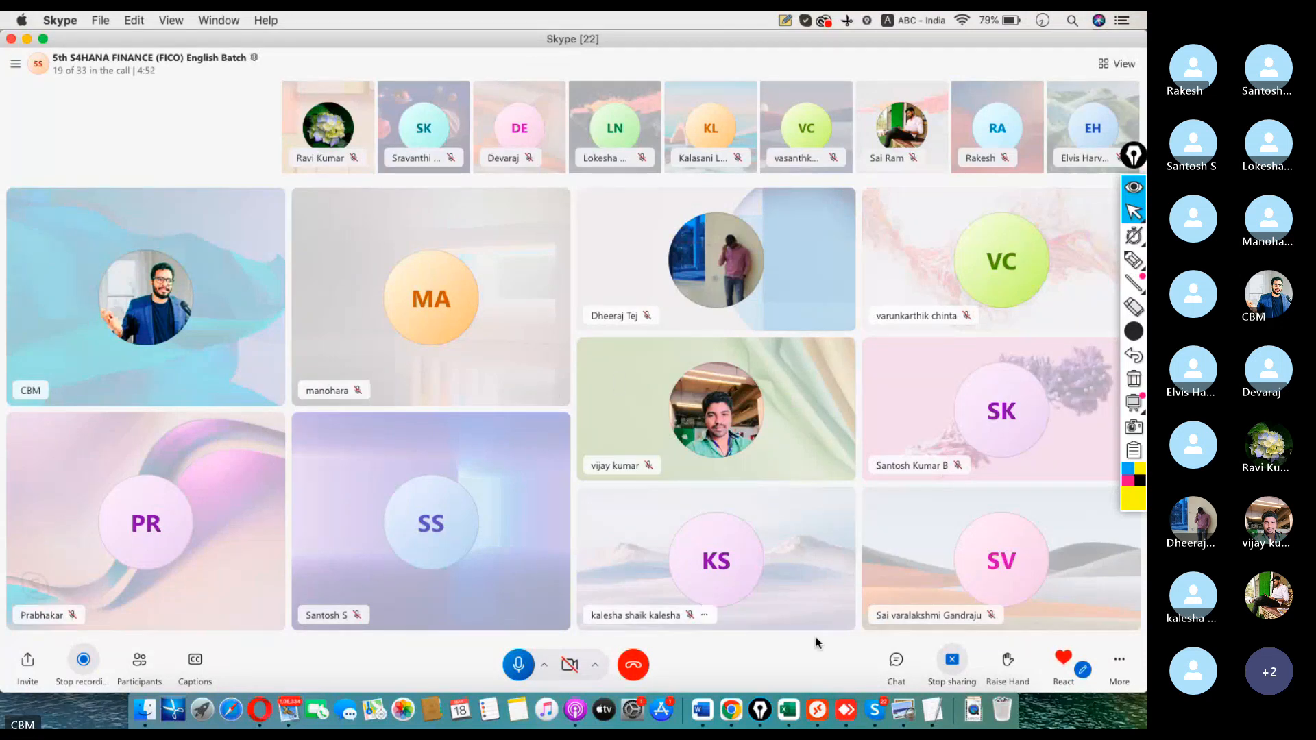
Step: Switch to the remote SAP session, leave the Display IMG screen and open transaction OB57
left_click(820, 701)
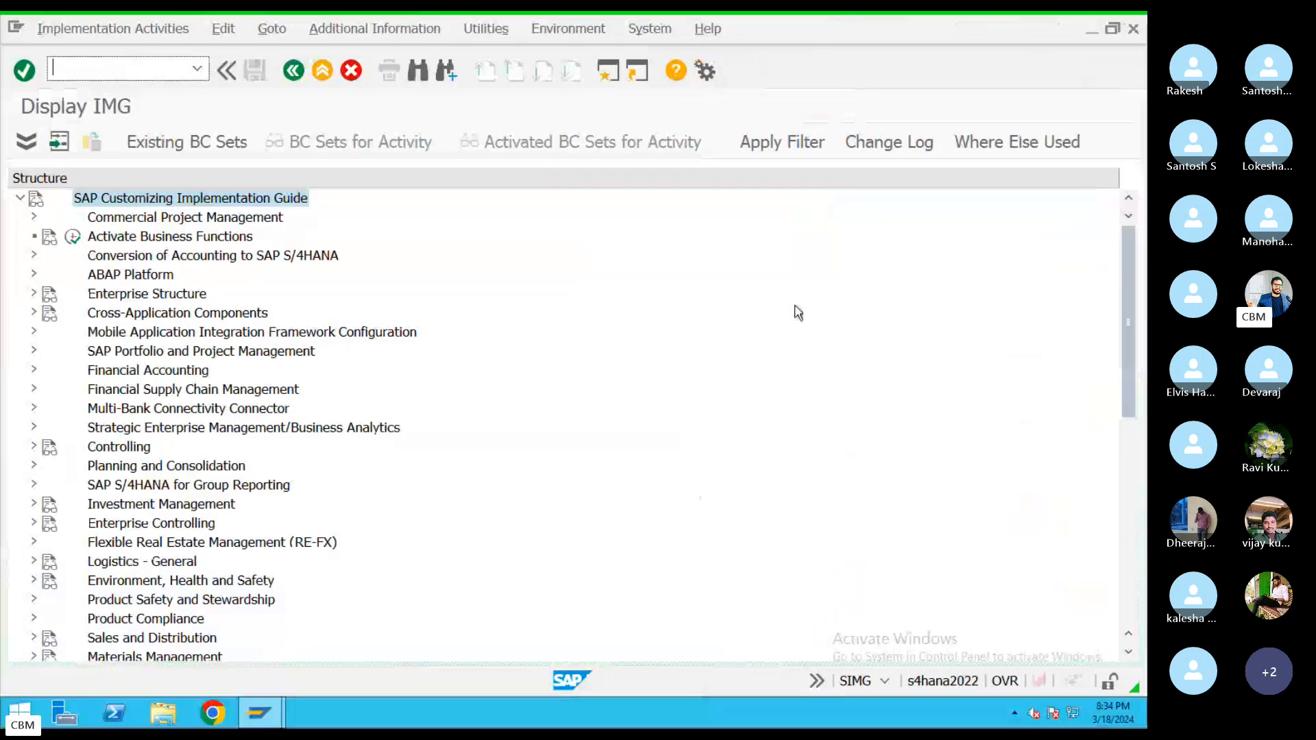
left_click(294, 72)
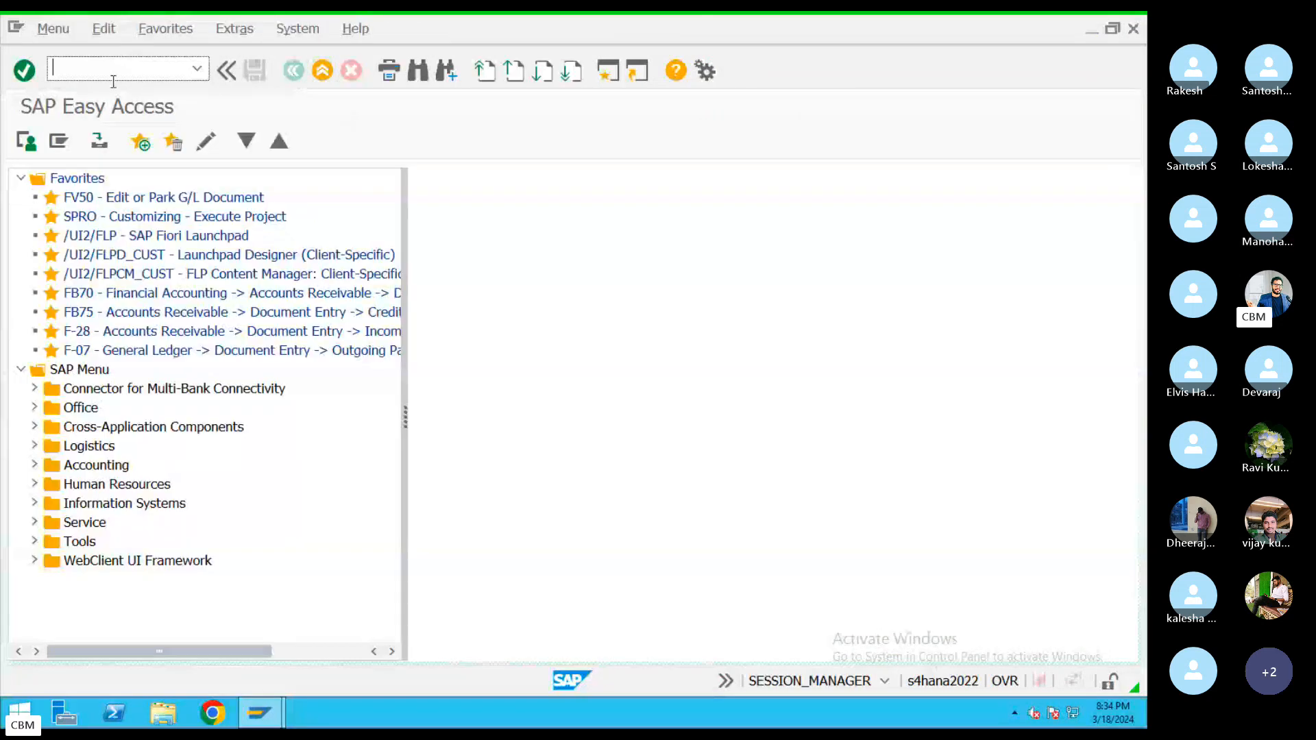
type("OB57")
key("Return")
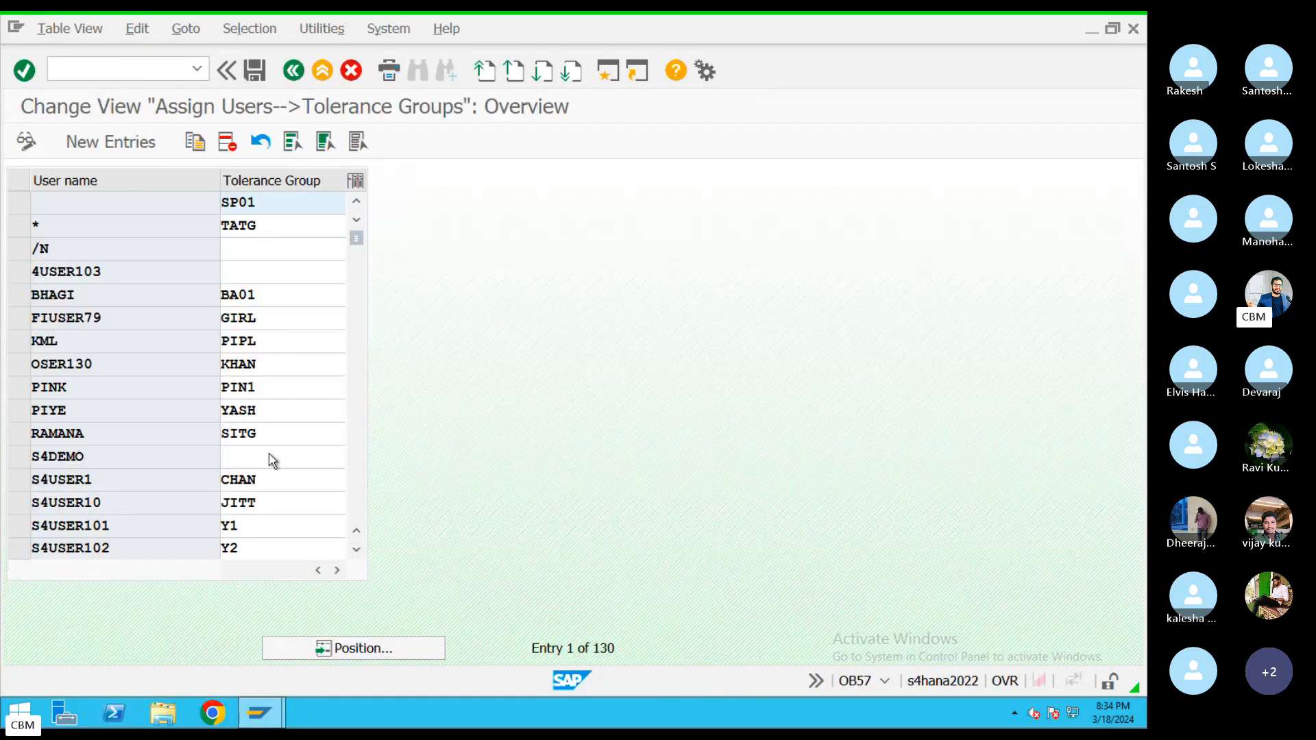
Step: Set the SAP status bar to show the logged-on user
left_click(357, 647)
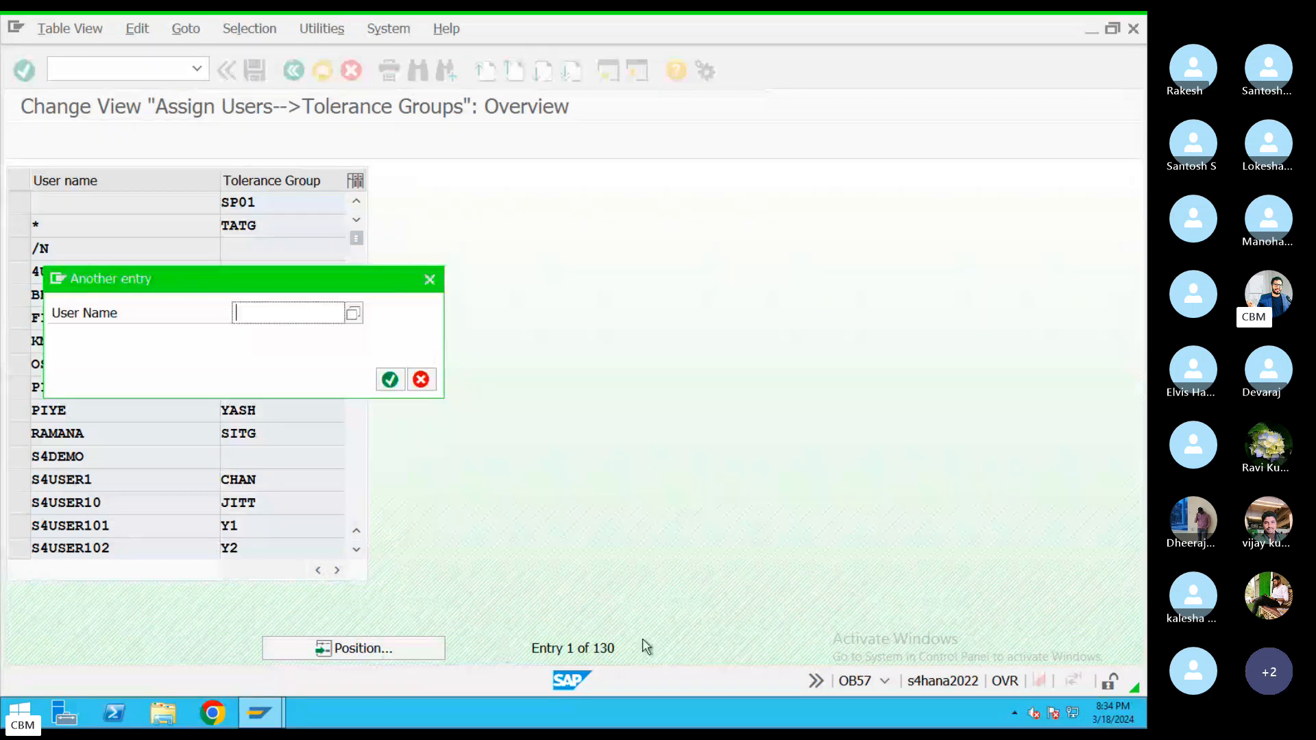
left_click(432, 279)
left_click(885, 681)
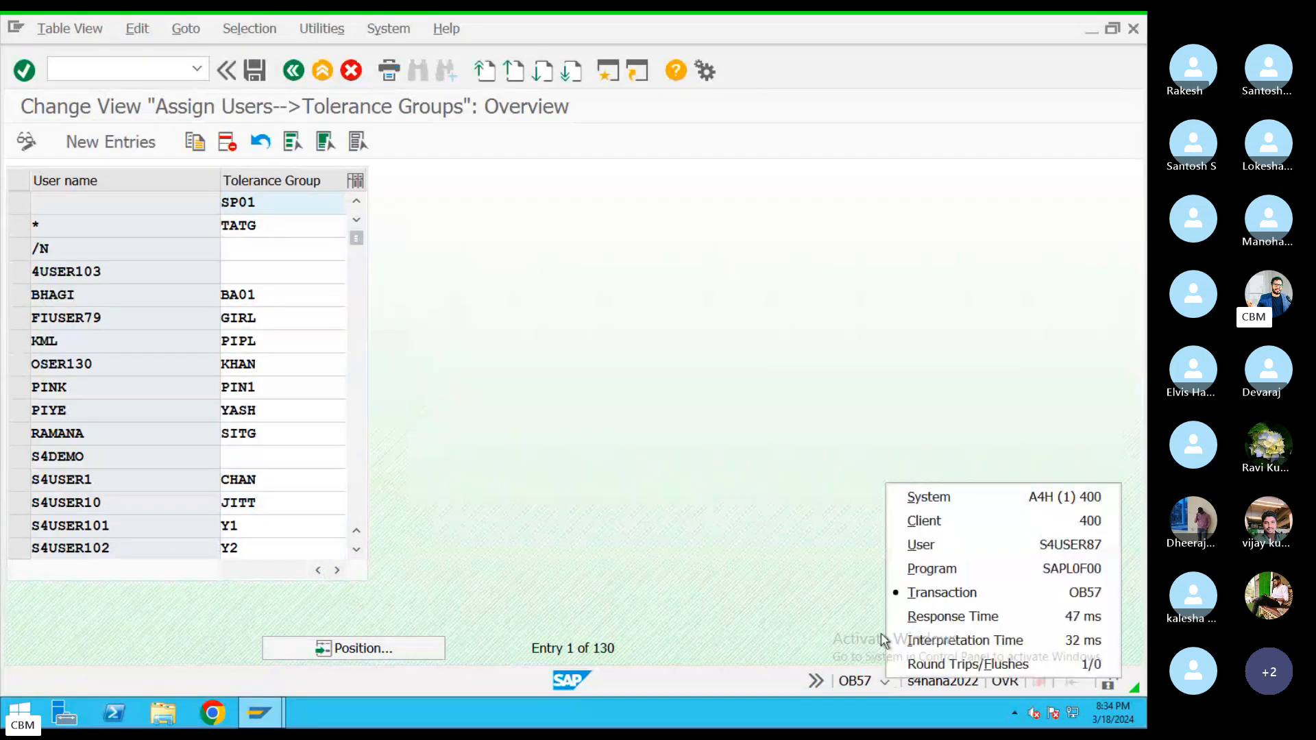
left_click(1006, 545)
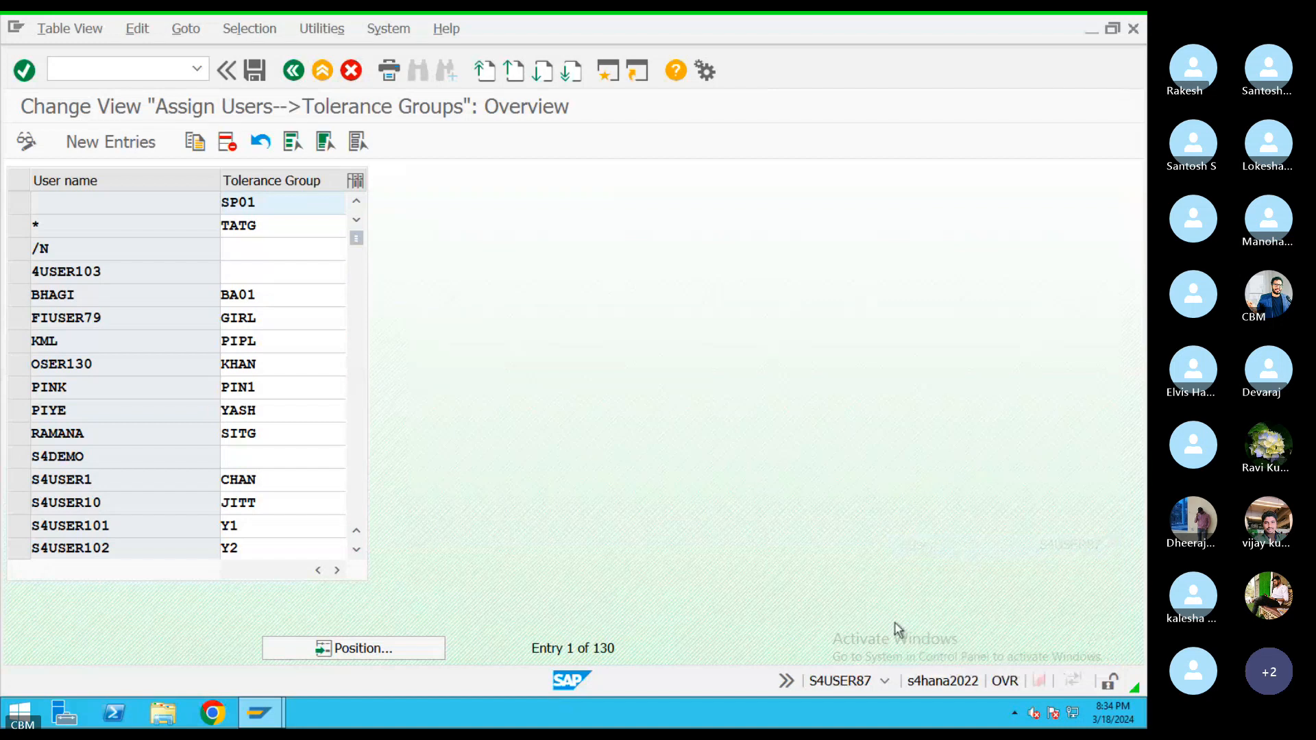
Step: Position the tolerance group assignment list at user name S4user87
left_click(357, 647)
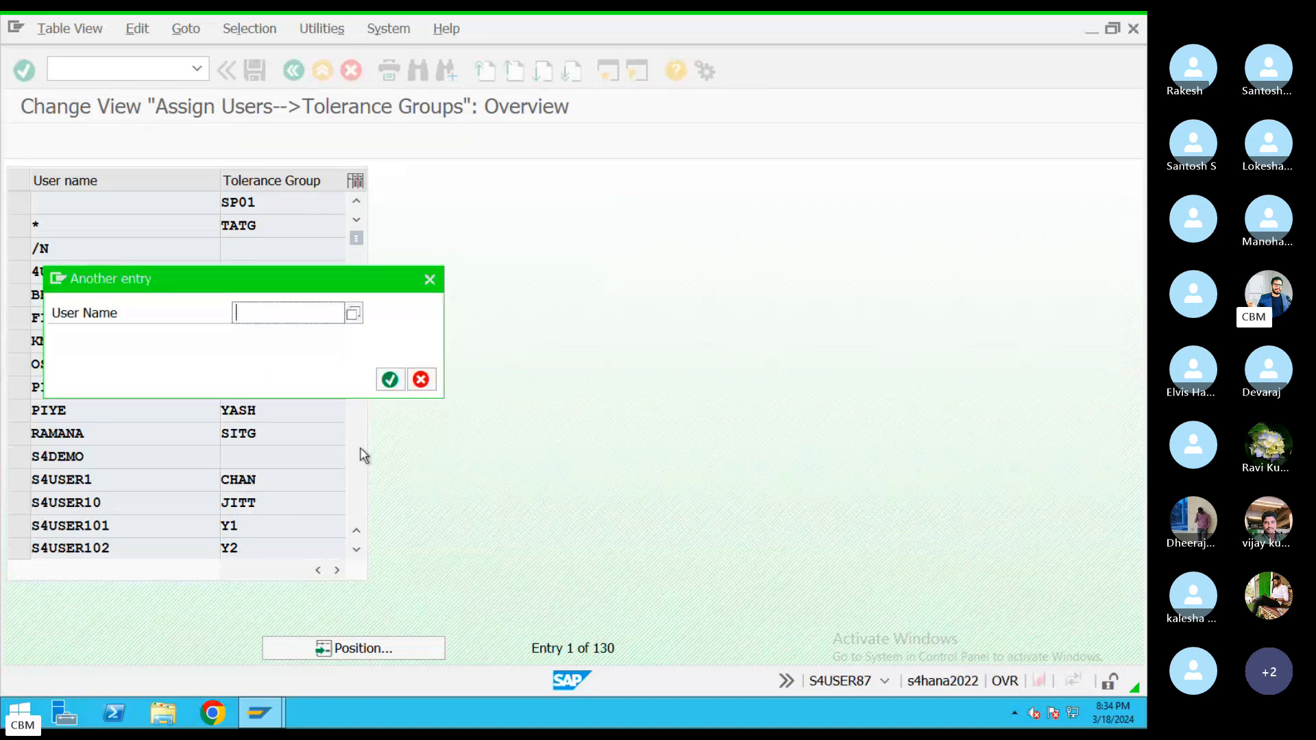
type("S4user")
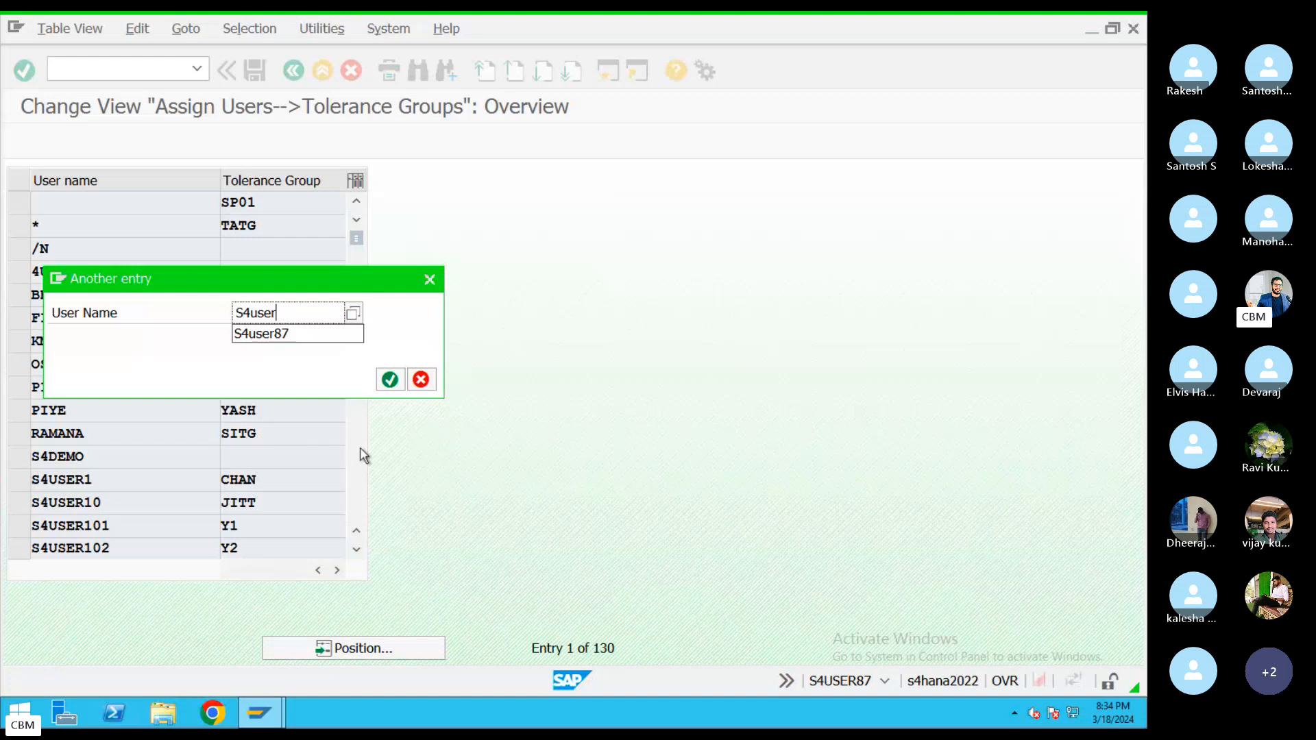
left_click(353, 335)
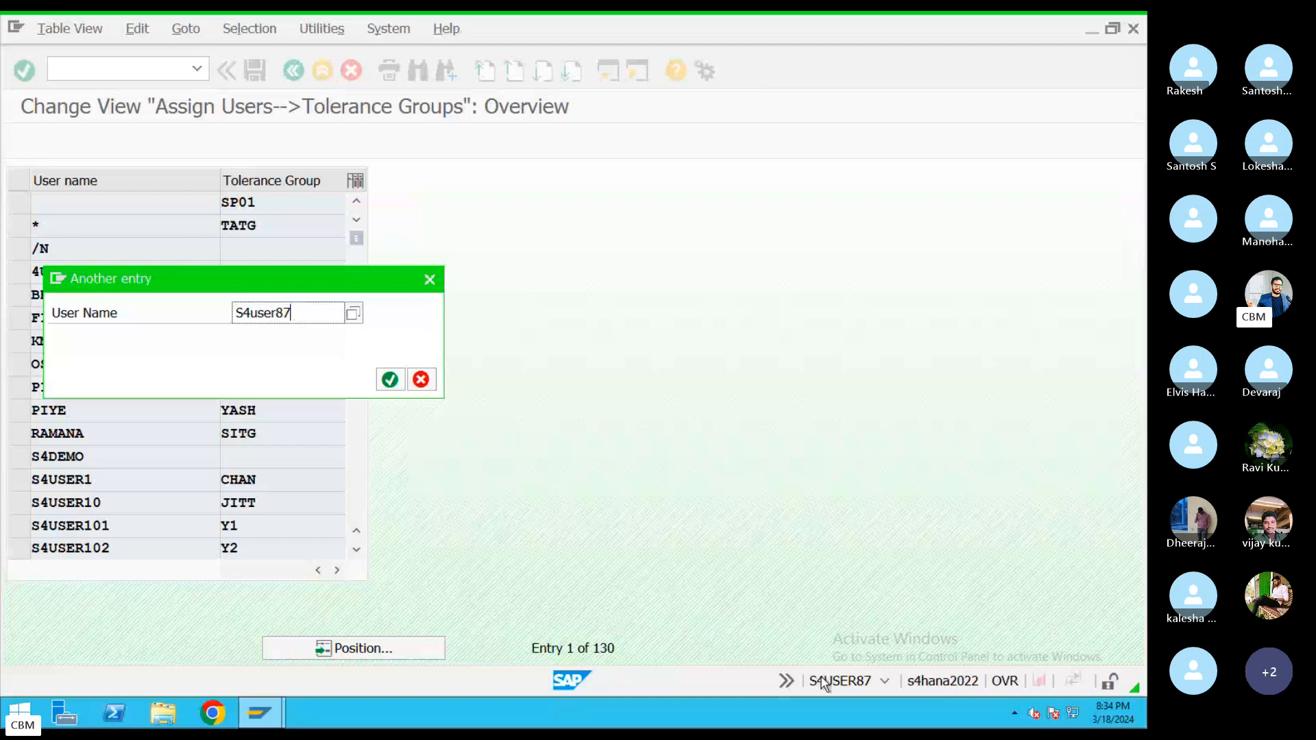
key("Return")
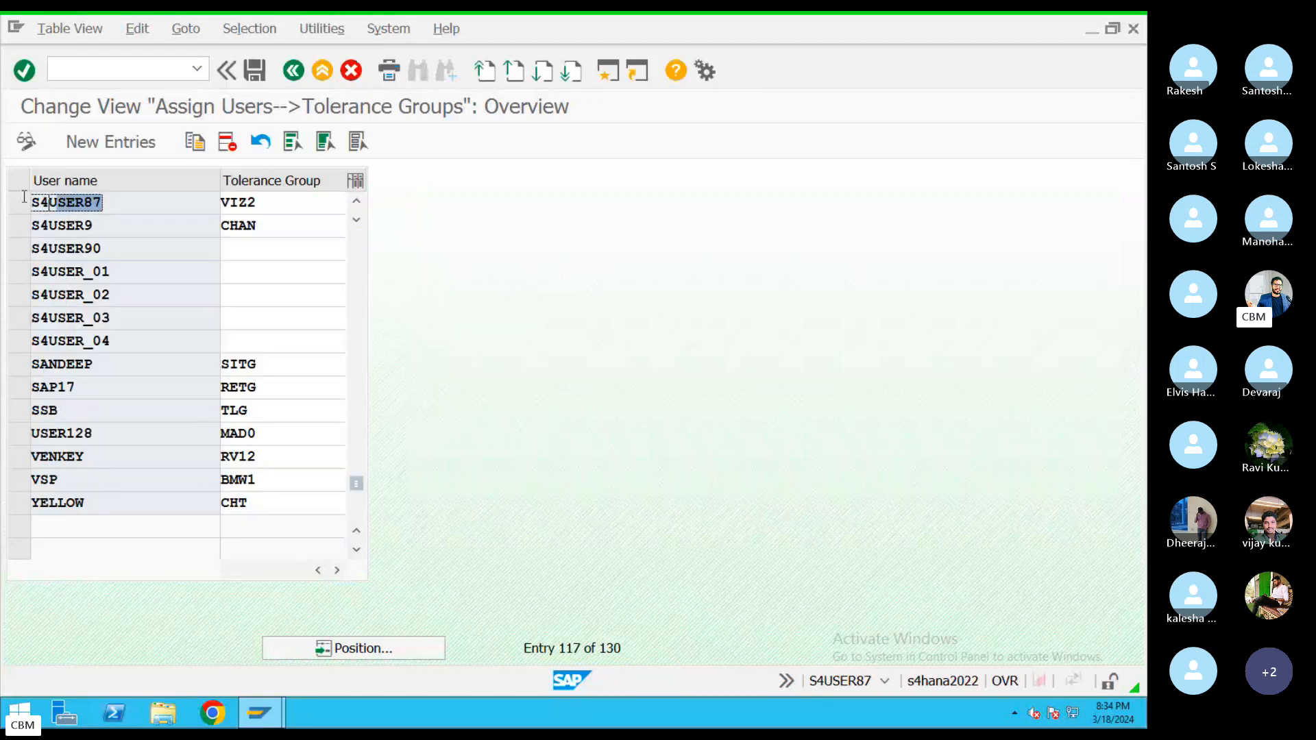
Step: Replace the tolerance group assigned to user S4USER87 with KIM
double_click(281, 204)
key("Delete")
type("K")
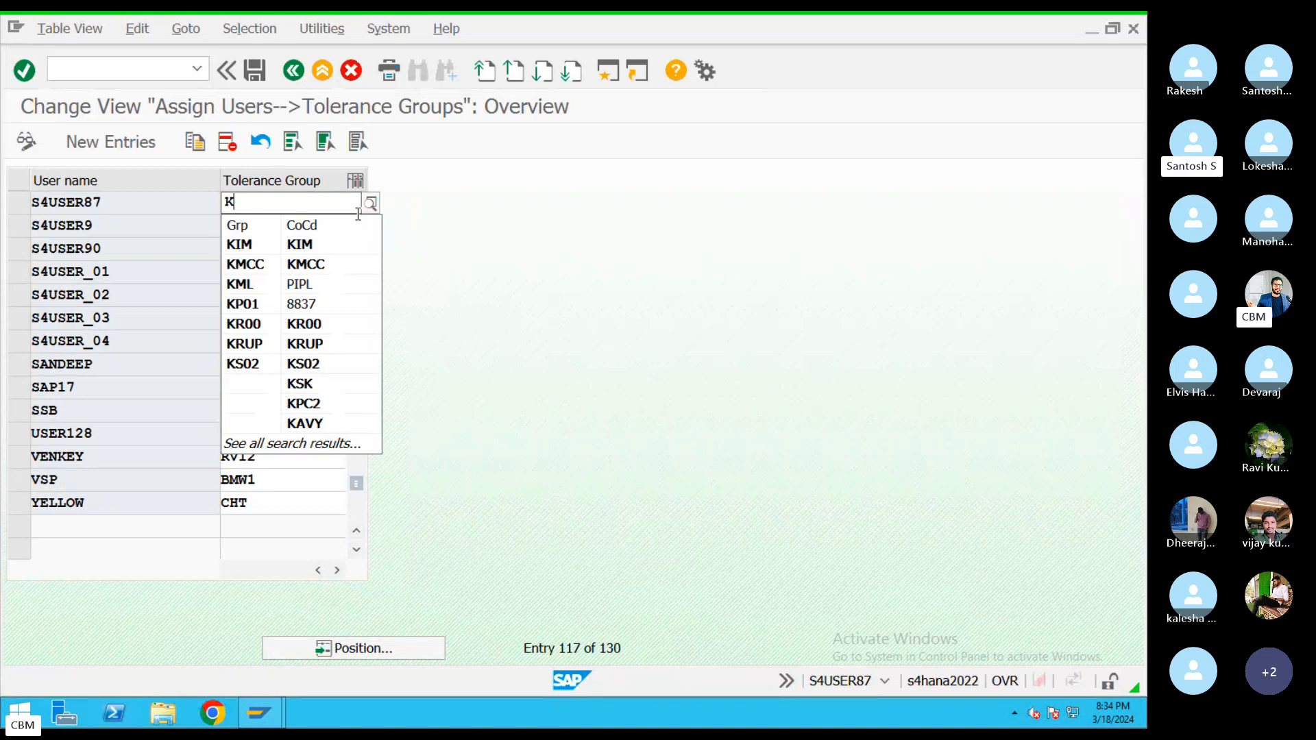
type("IM")
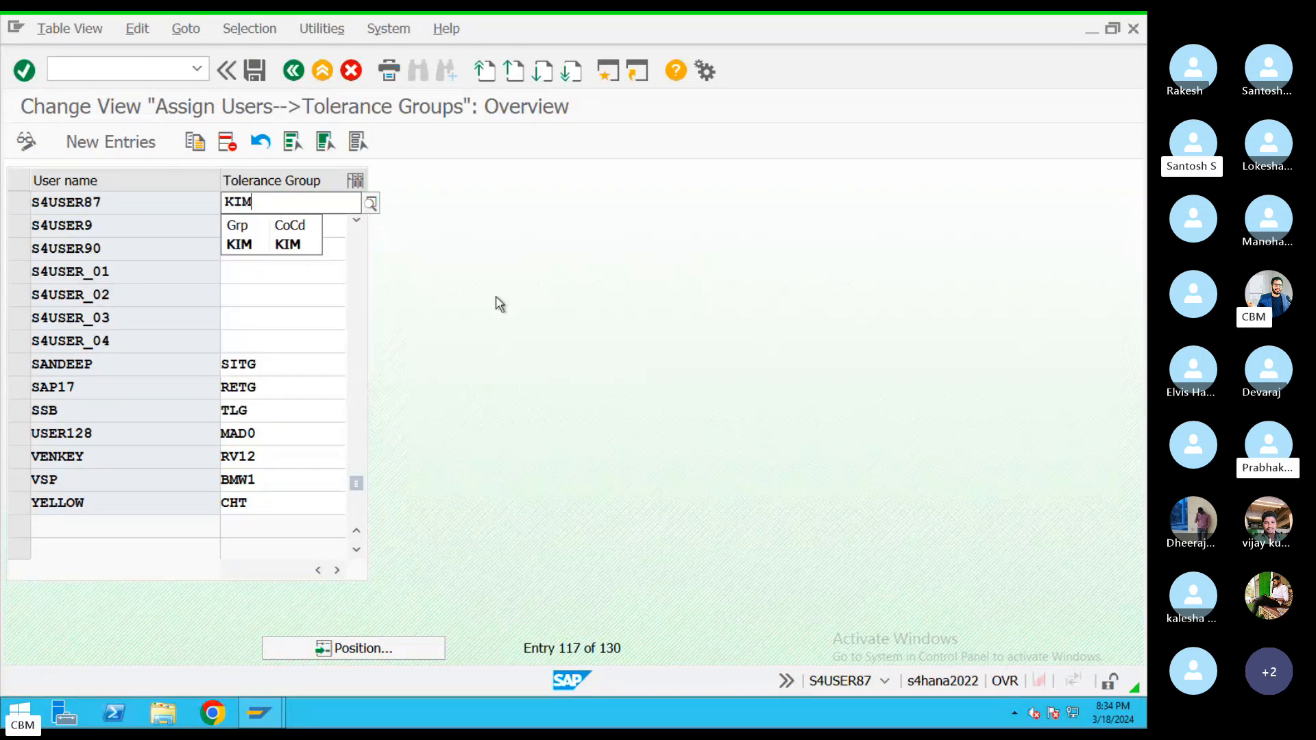
Step: Accept KIM as the tolerance group for user S4USER87, check it against the logged-on user and save the assignment
left_click(253, 242)
left_click_drag(254, 206, 186, 196)
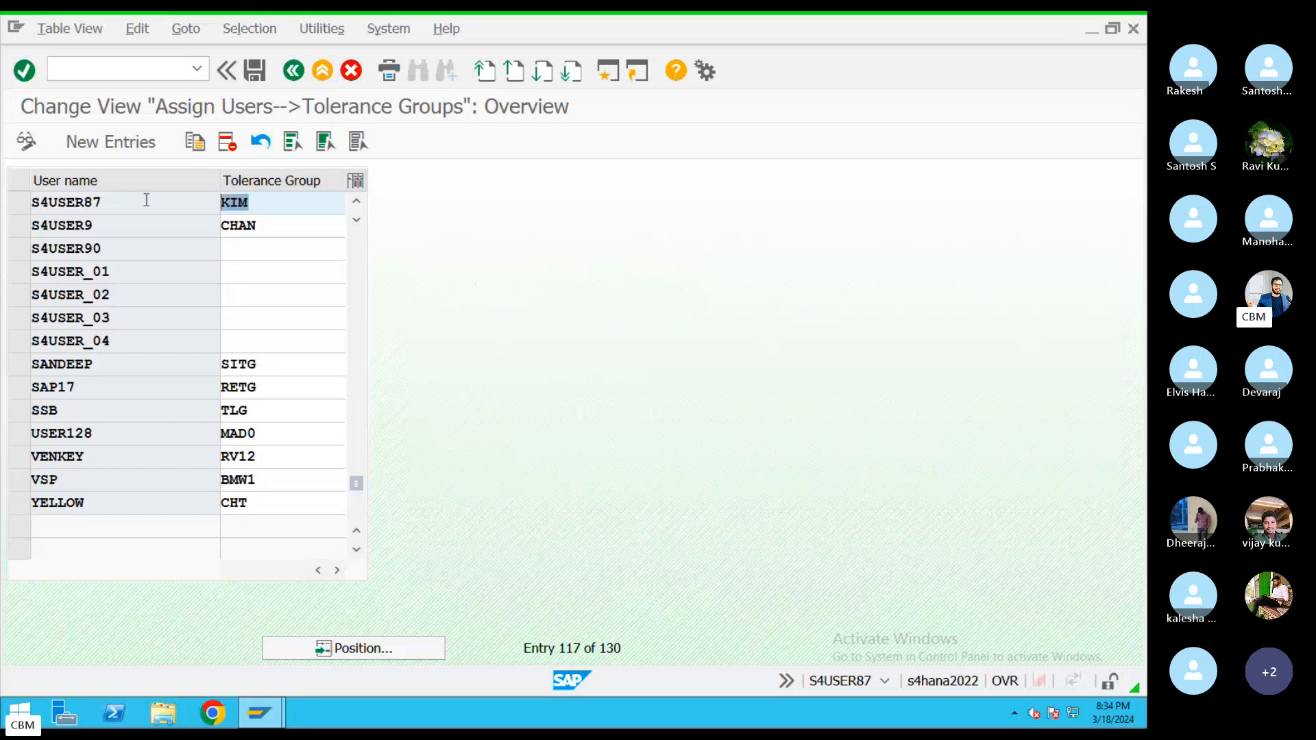
left_click_drag(135, 199, 30, 201)
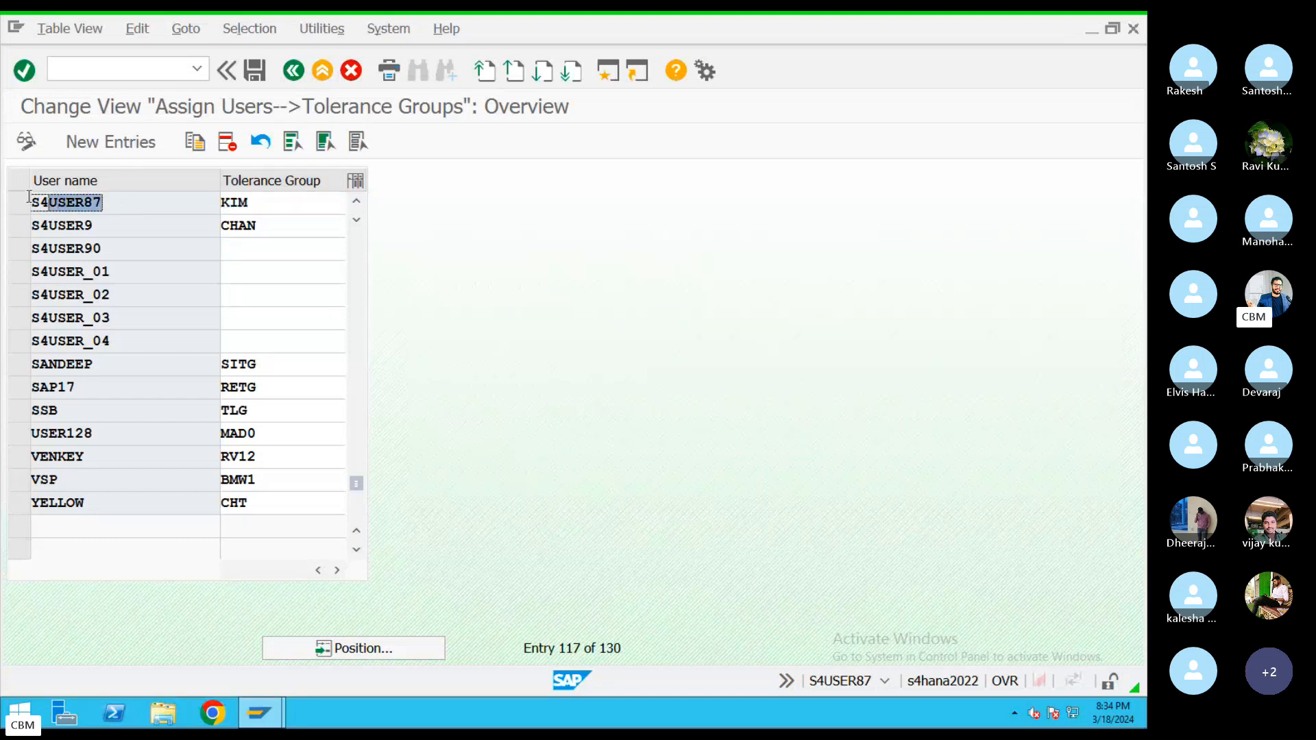
left_click(885, 681)
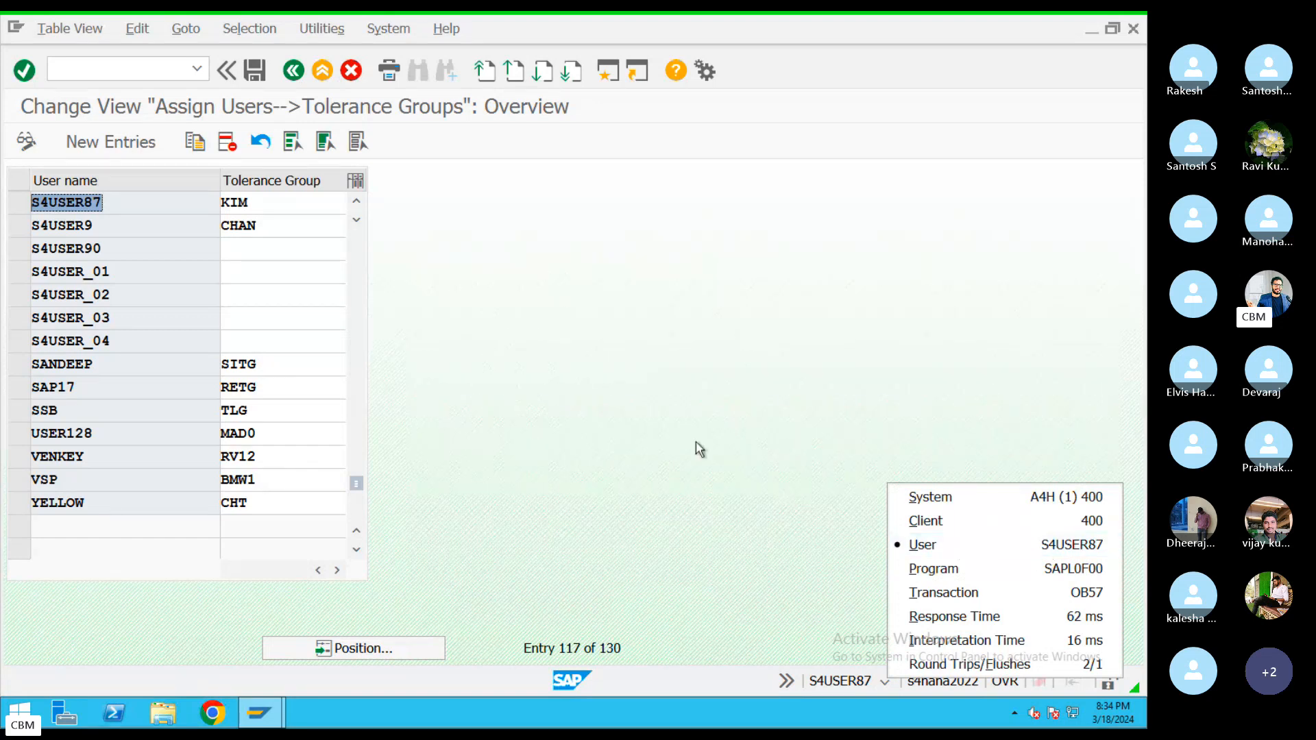
left_click(255, 70)
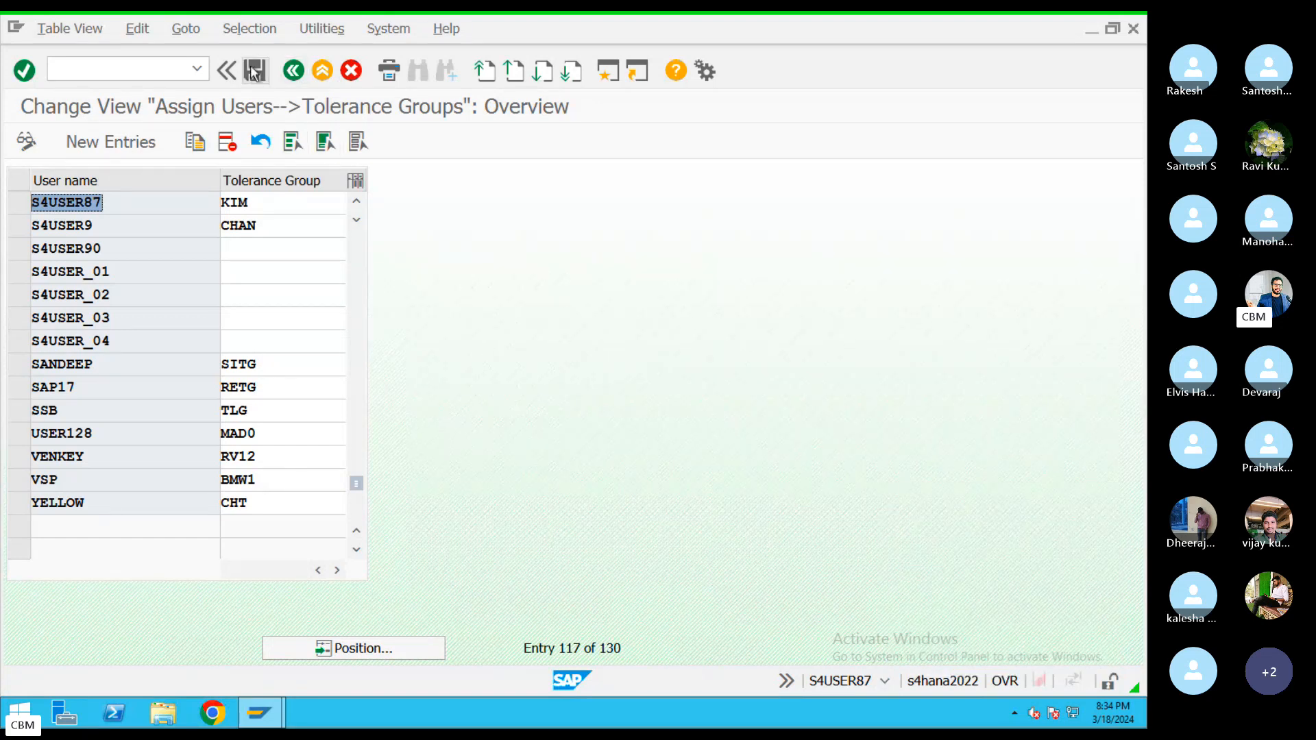
left_click(342, 380)
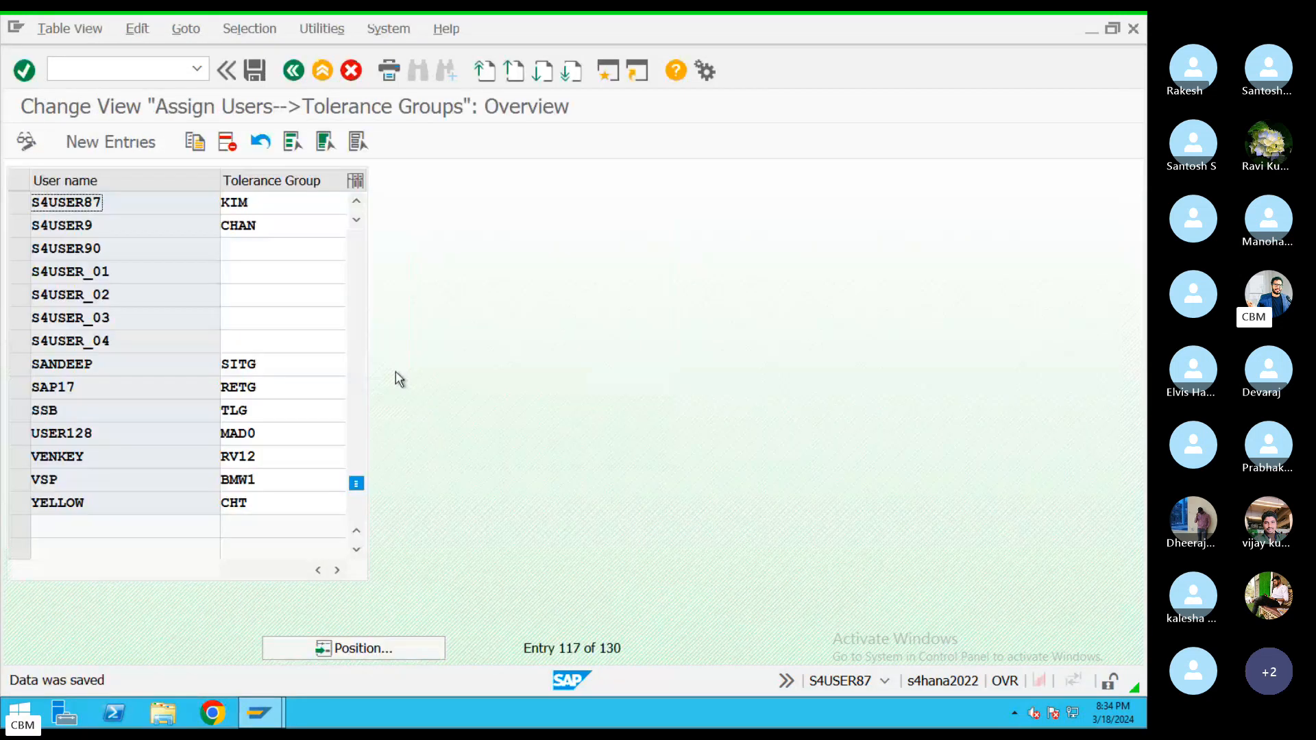
Step: Leave the tolerance group assignment screen and open transaction FB50
left_click(297, 72)
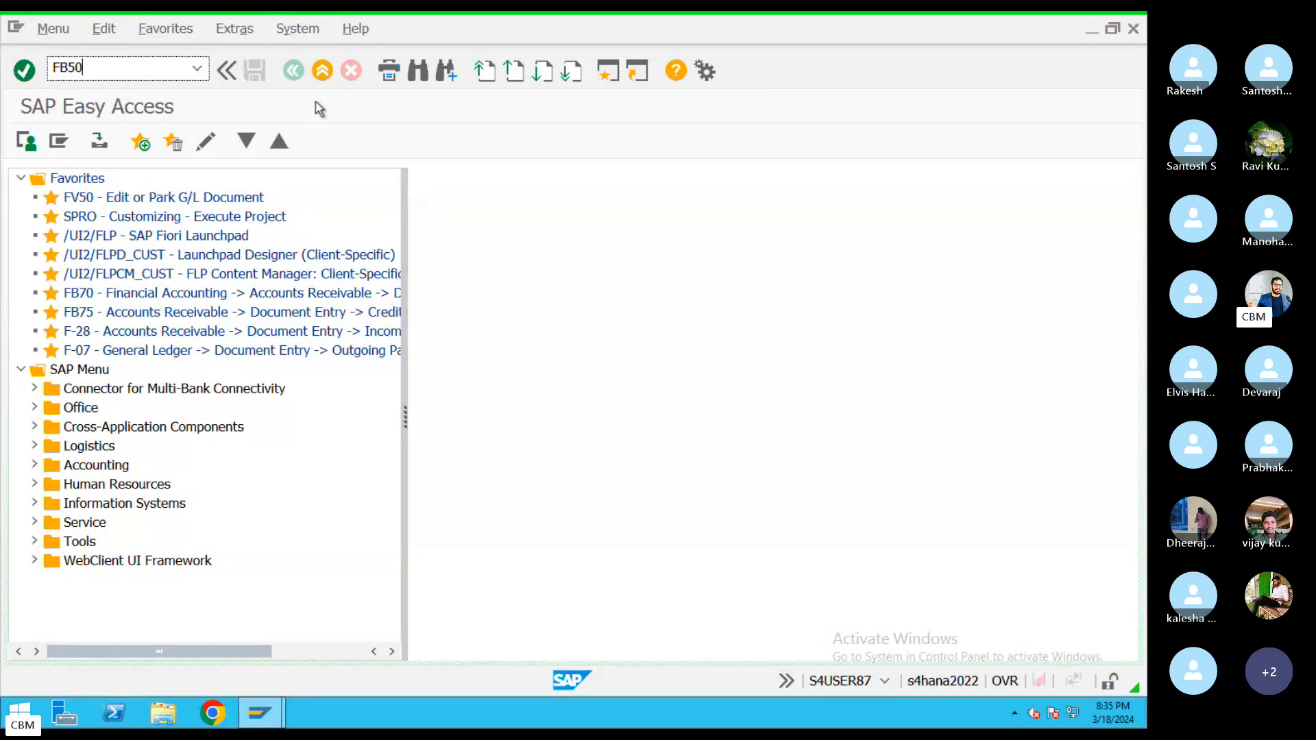
key("Return")
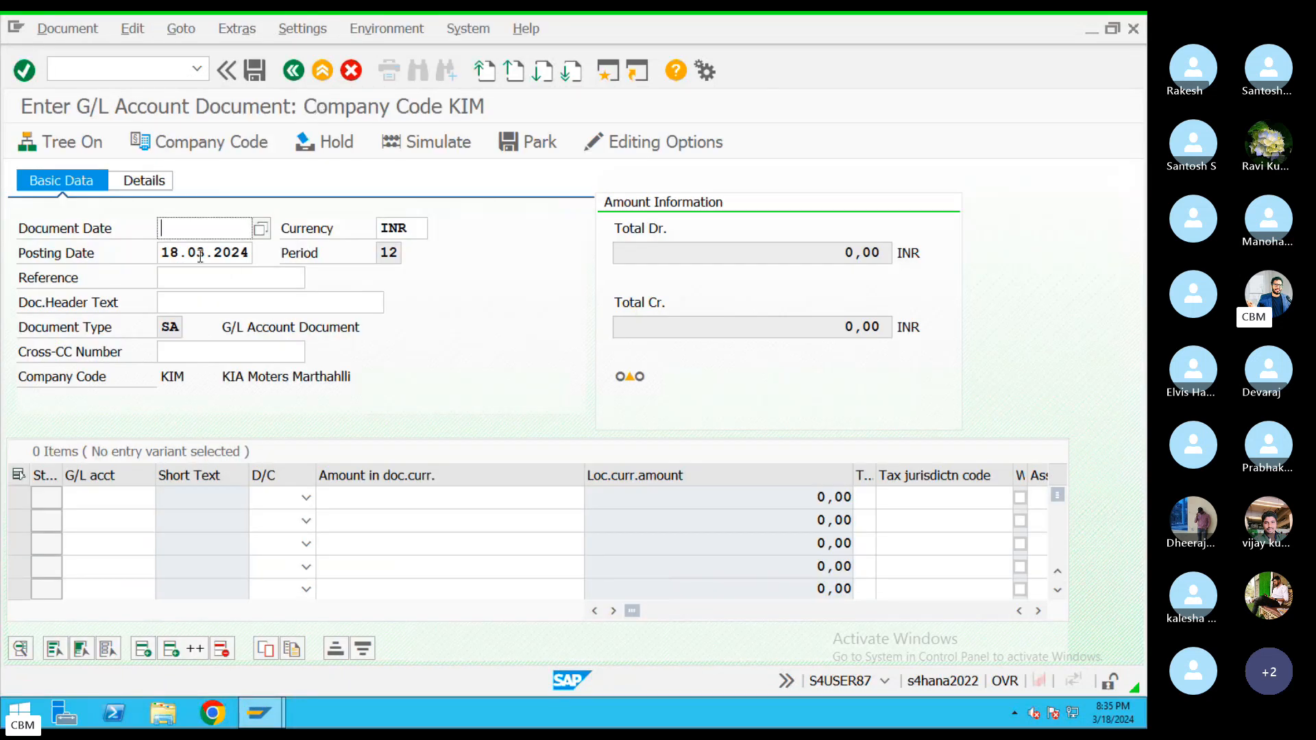
Step: Copy the posting date 18.03.2024 into the document date of the G/L document
left_click_drag(165, 255, 248, 254)
key("ctrl+c")
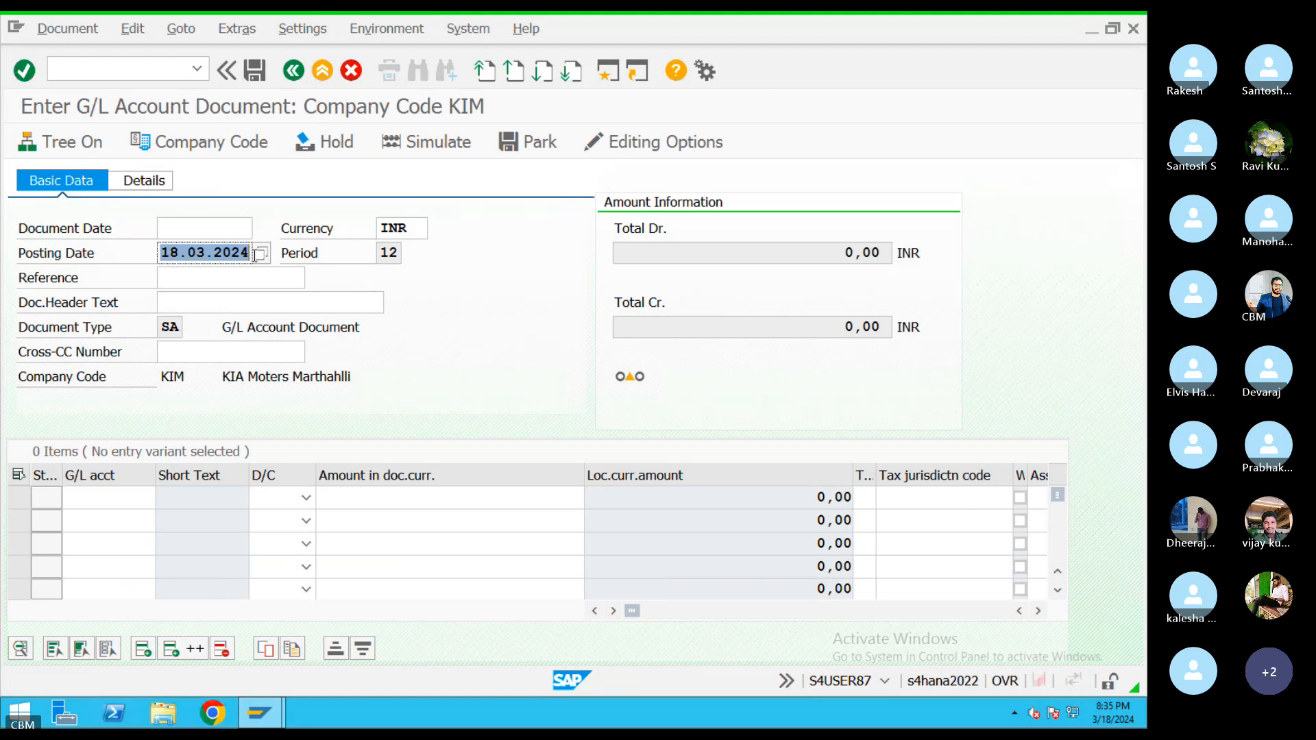
left_click(198, 228)
key("ctrl+v")
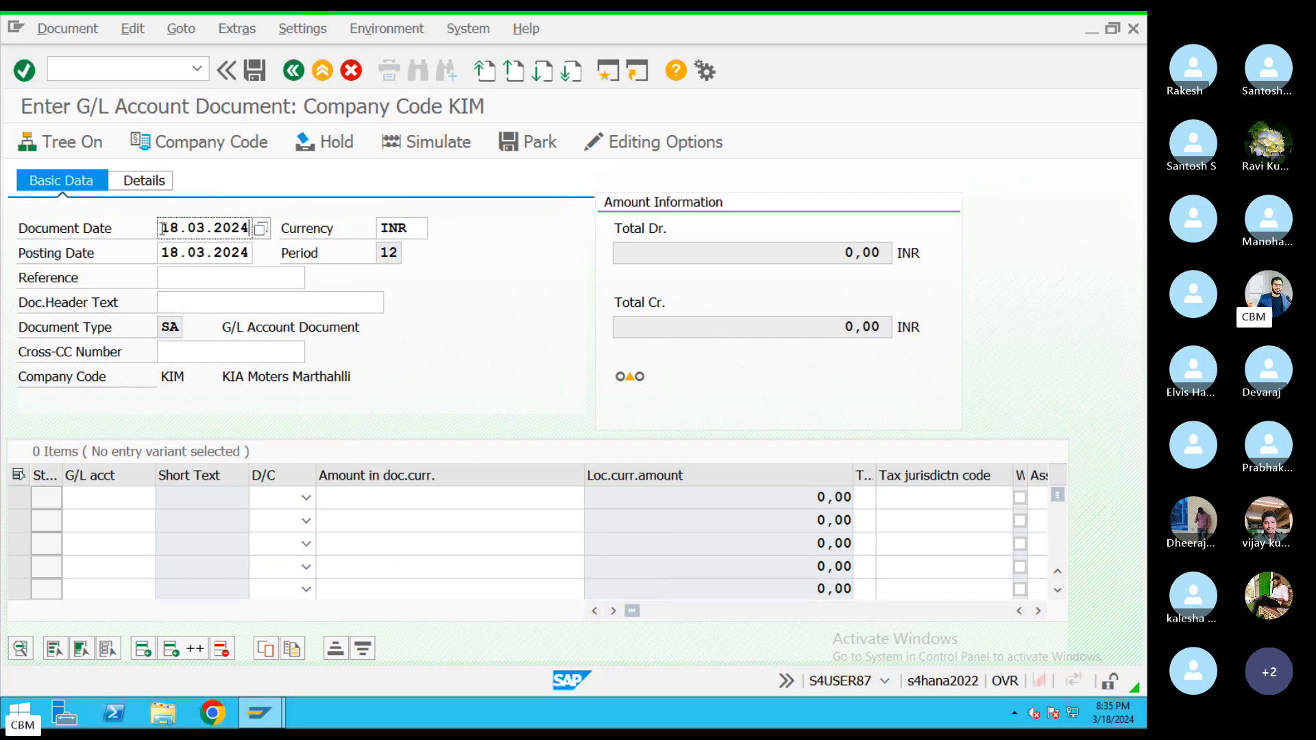
left_click_drag(161, 228, 283, 233)
left_click_drag(162, 253, 255, 255)
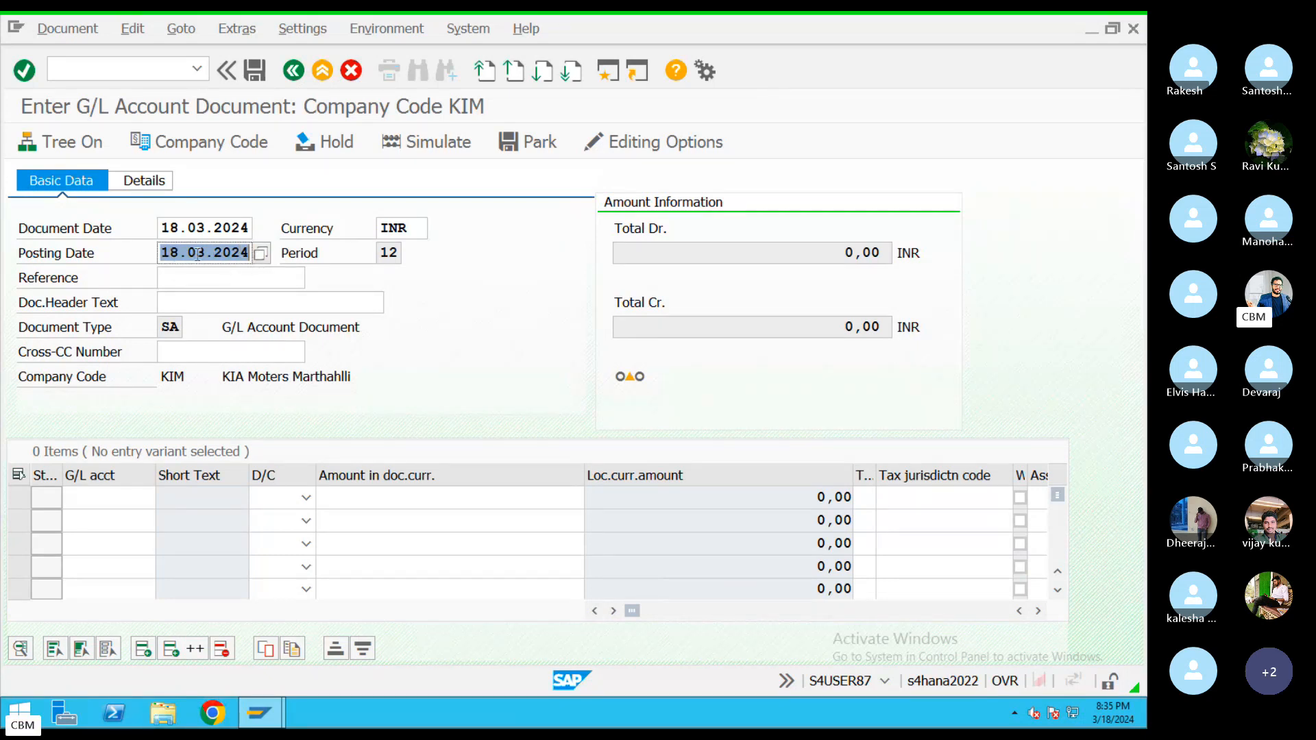
left_click_drag(164, 227, 282, 238)
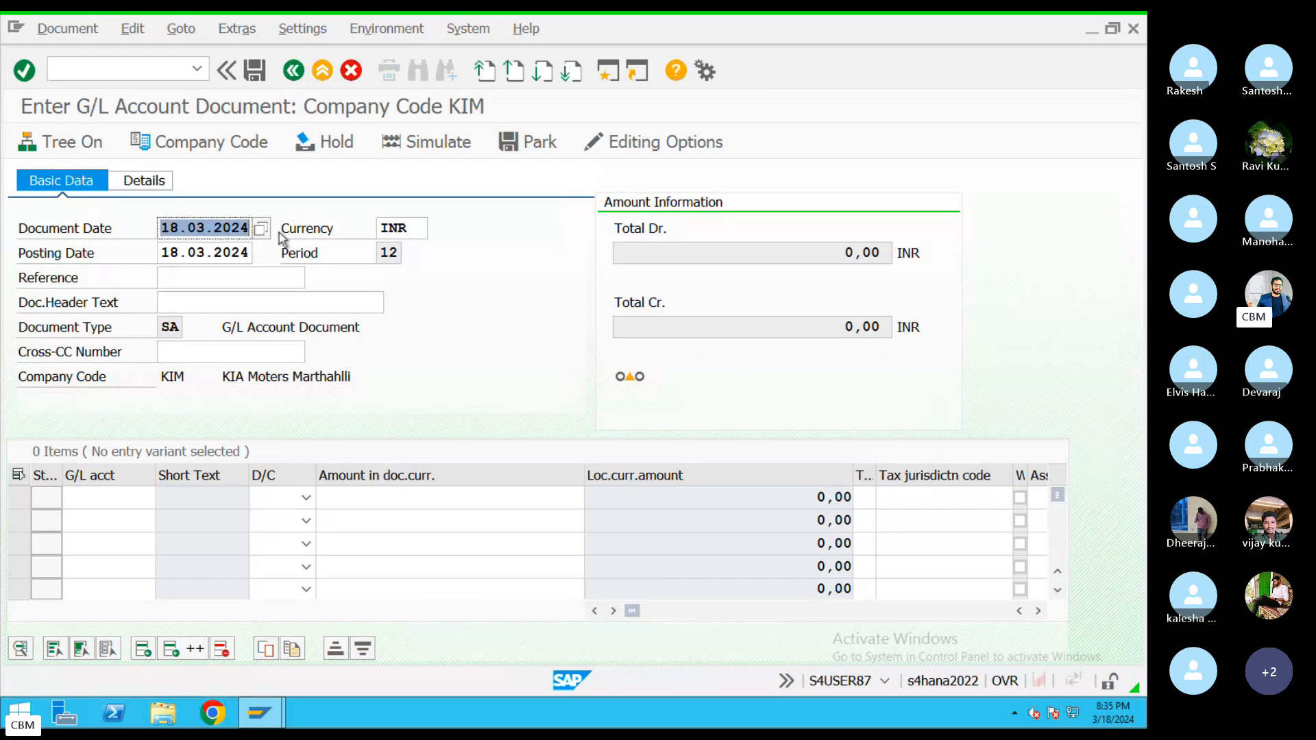
Step: Set the document date to 16.03.2024 with the date picker and enter REF44333 as the reference
left_click(261, 229)
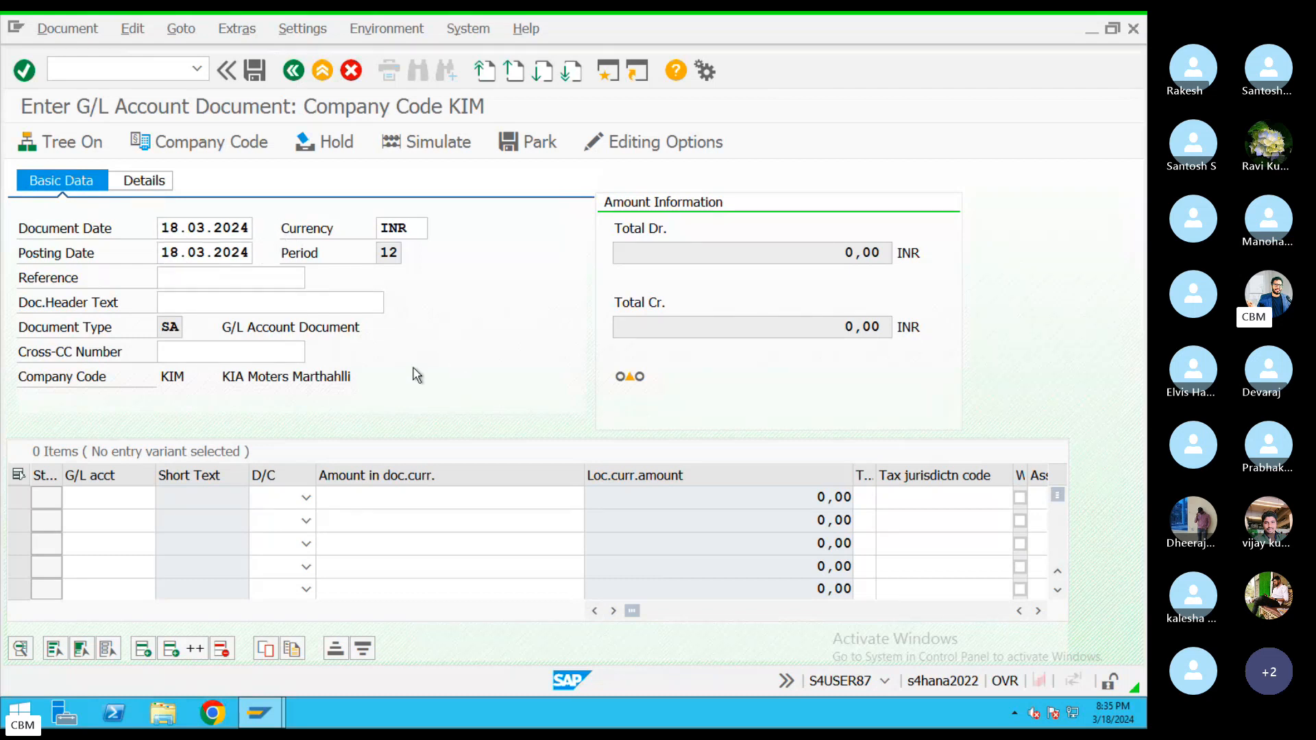
double_click(461, 451)
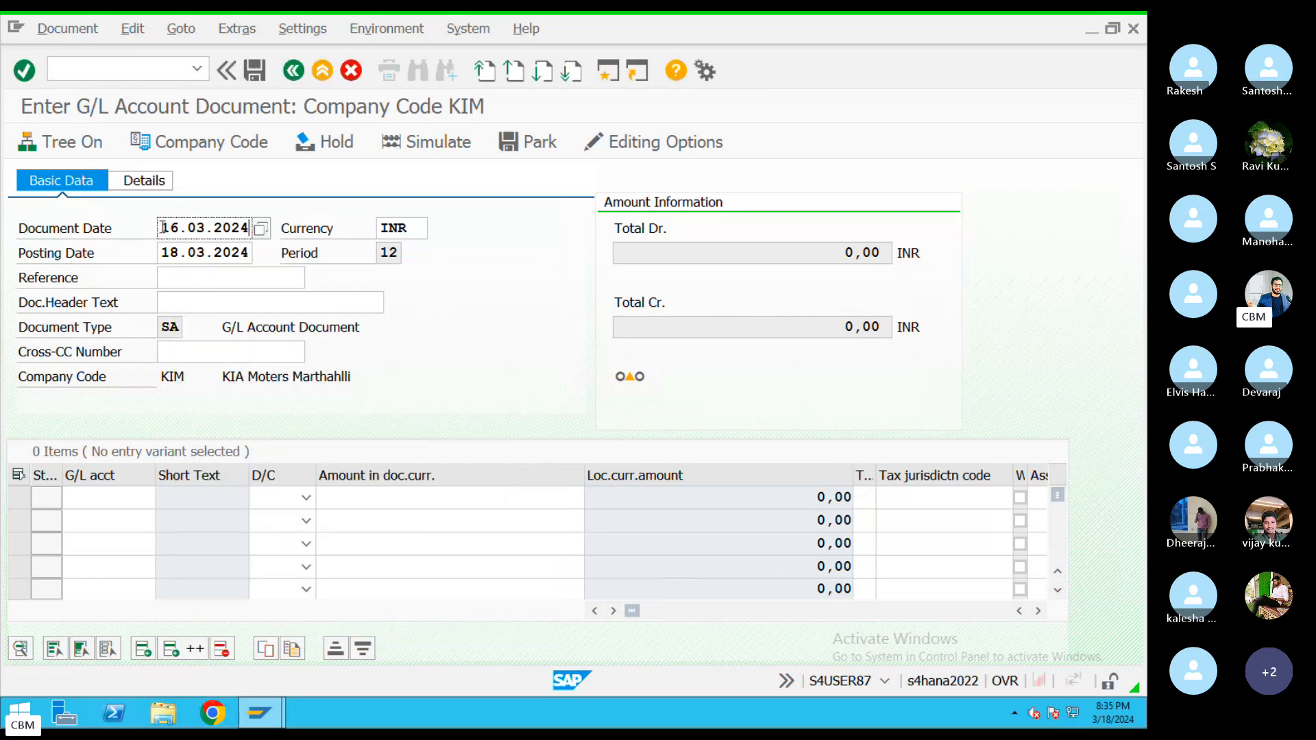
left_click_drag(163, 228, 240, 228)
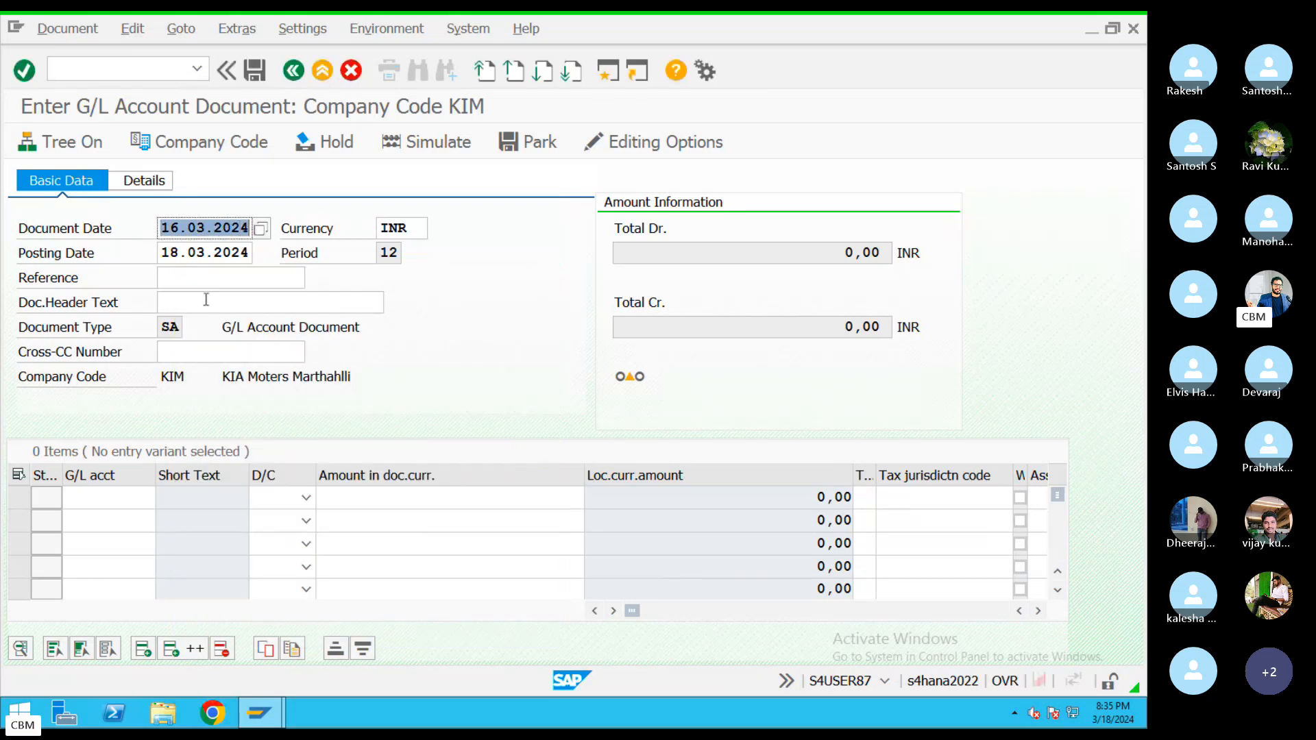
left_click(233, 278)
type("REF44333")
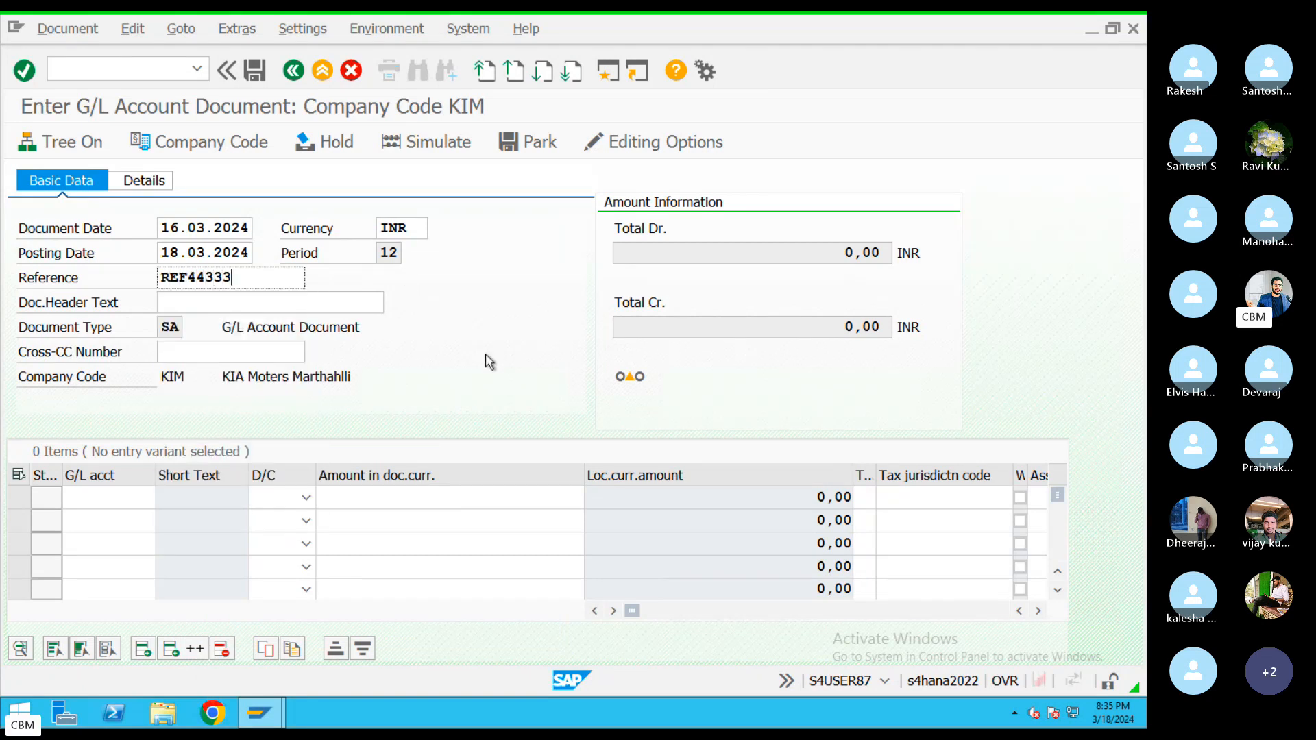
Step: Enter "Rent & Salary paid" as the document header text
left_click(202, 306)
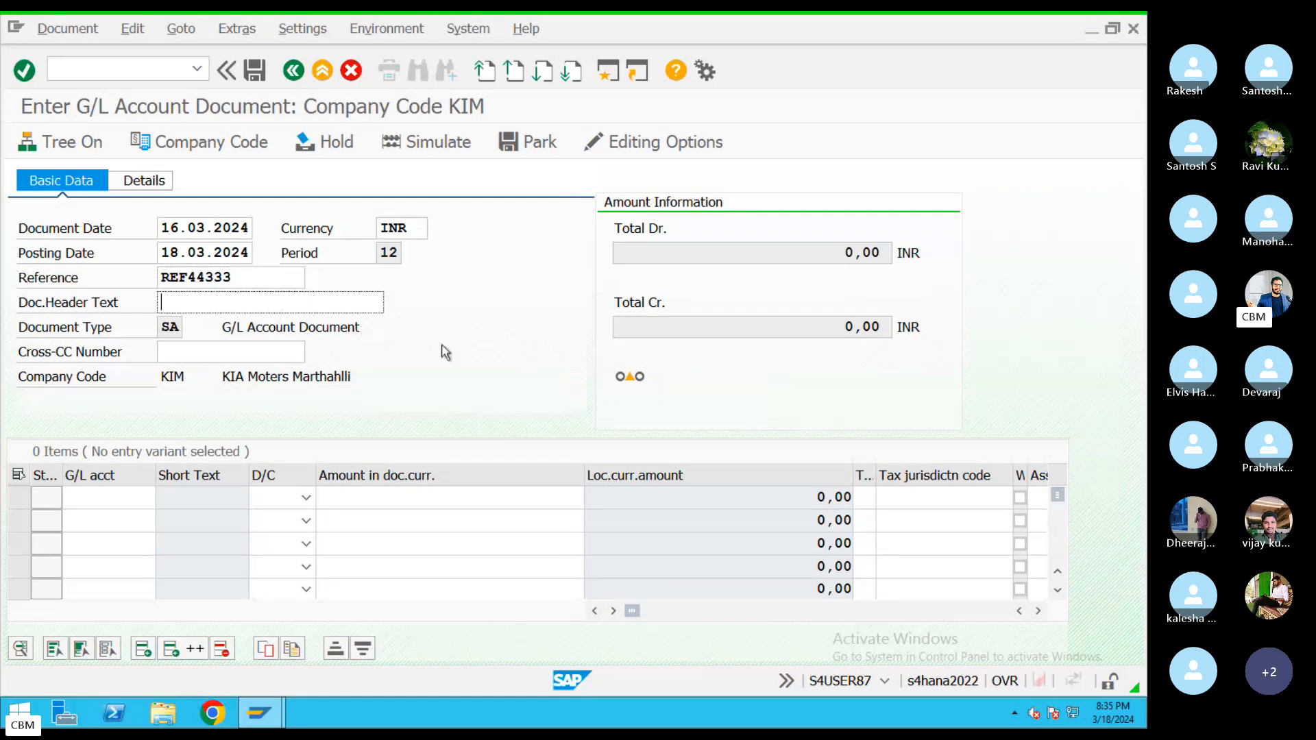
type("Rent ")
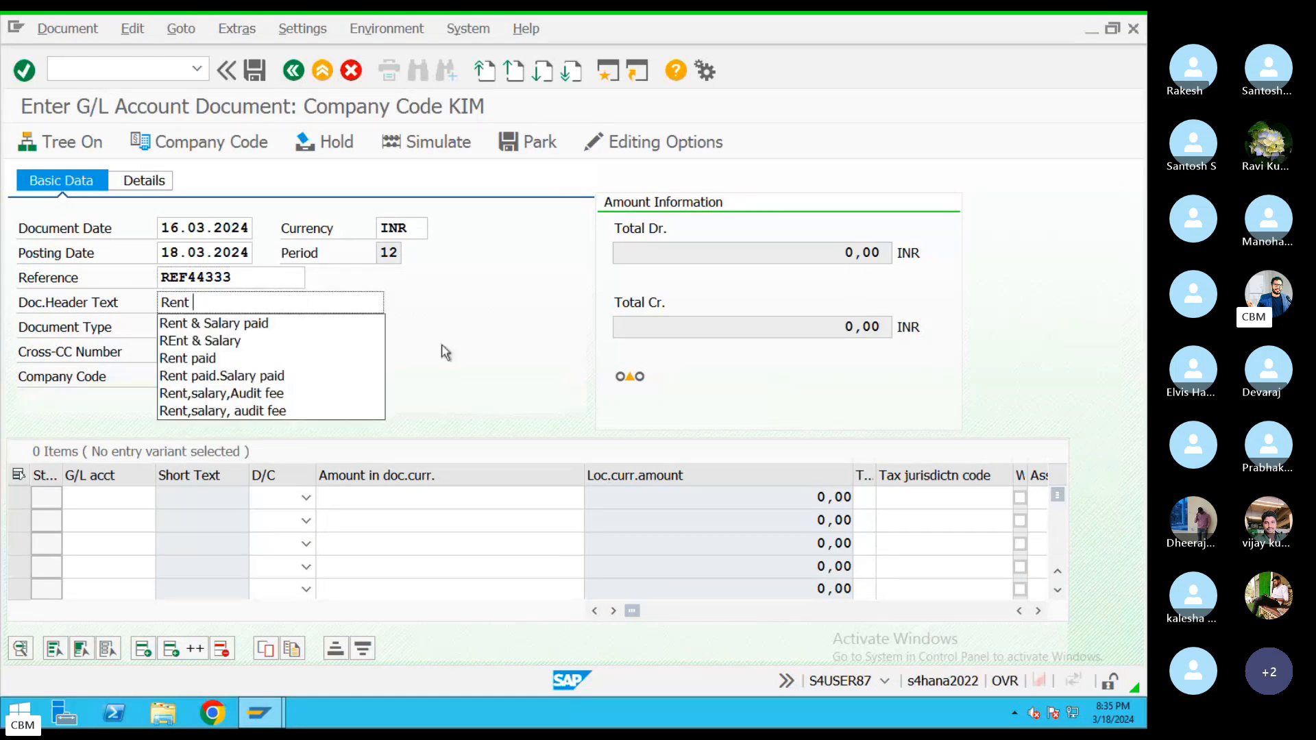
type("& SAla")
left_click(286, 323)
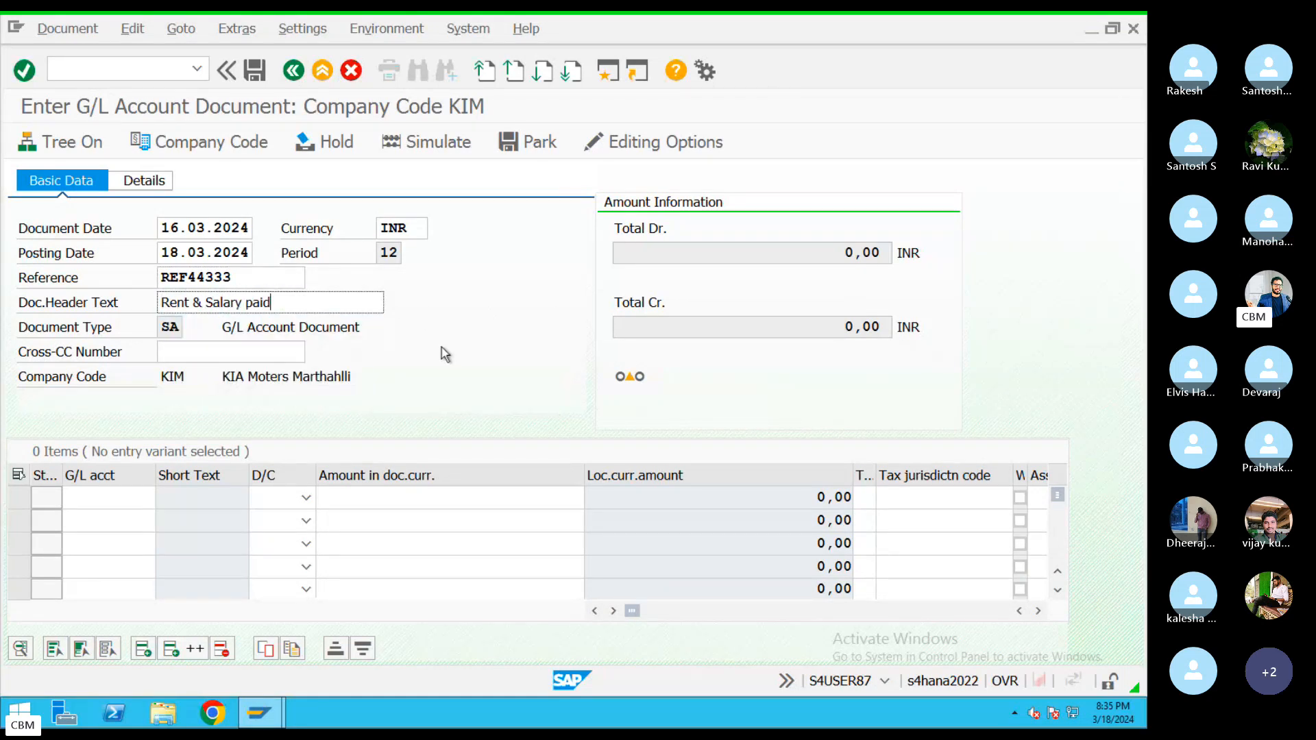
left_click_drag(276, 300, 134, 295)
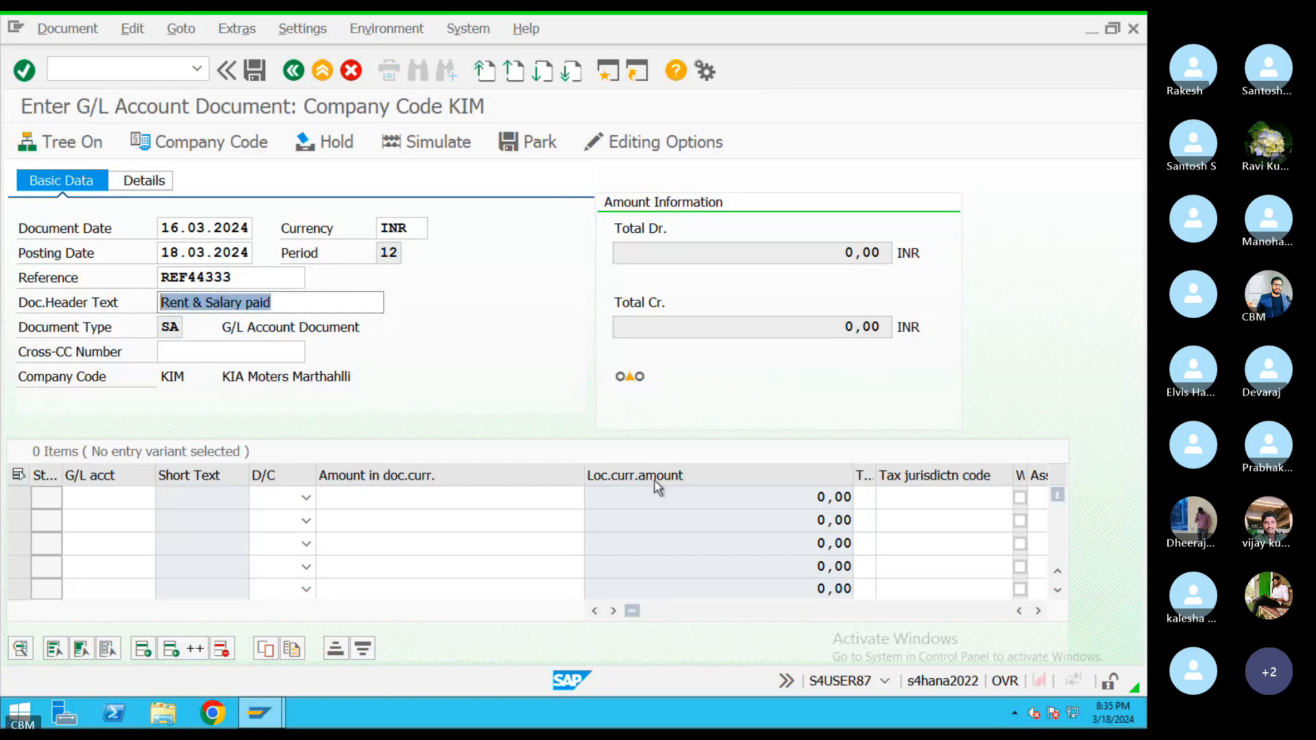
Step: Look up the G/L accounts of company code KIM and enter the Rent account 400300 in the first line item
left_click(104, 503)
left_click(167, 504)
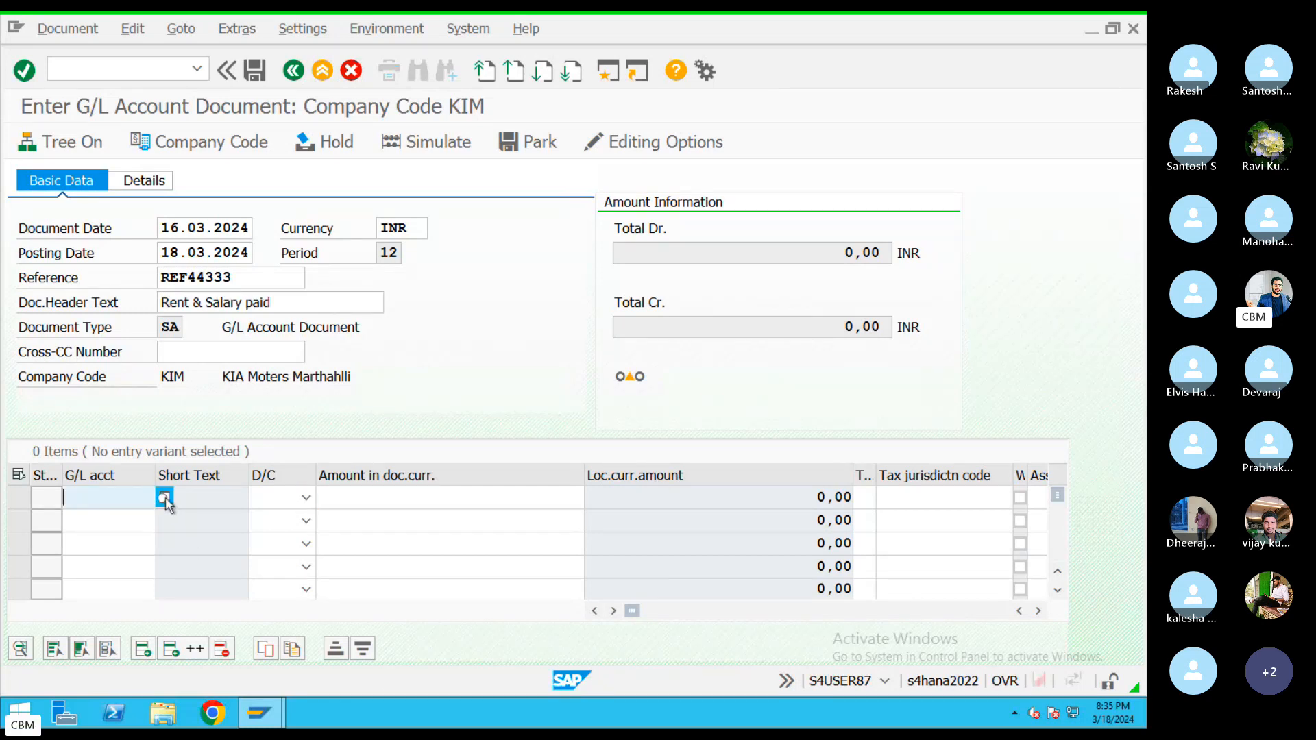
left_click(680, 680)
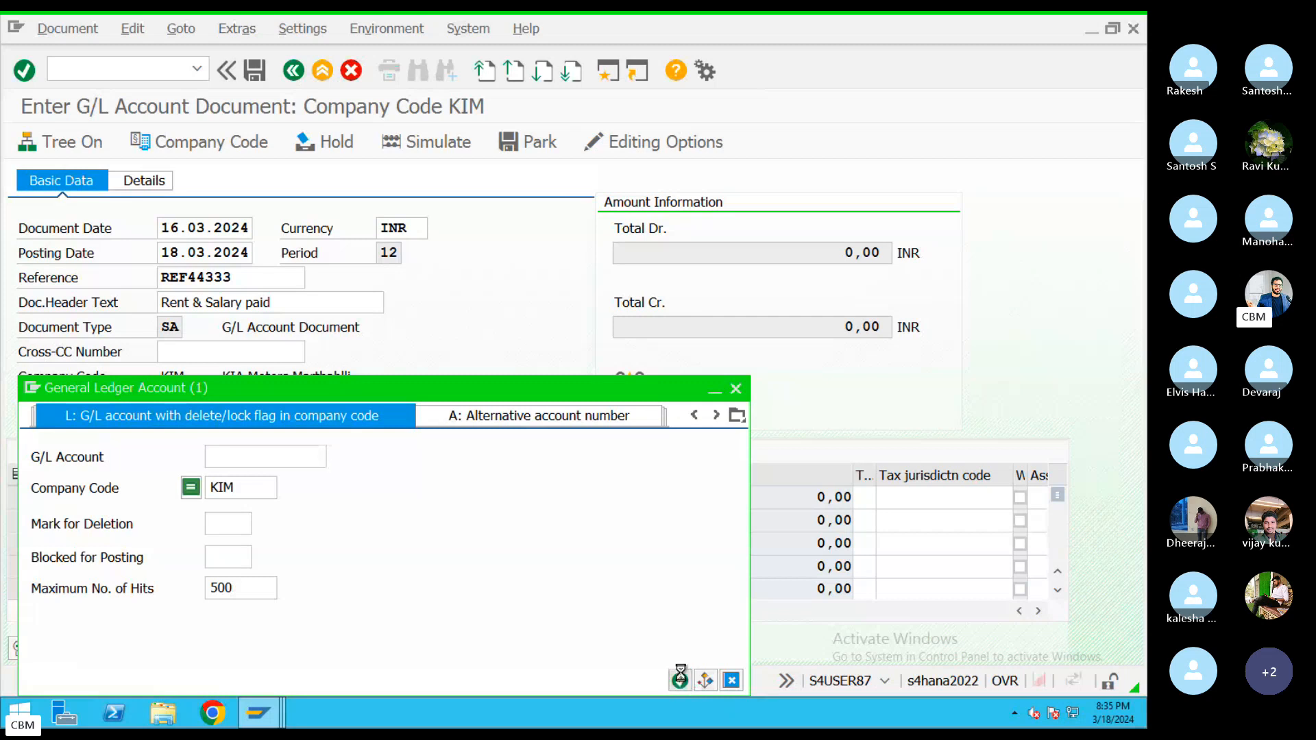
double_click(53, 163)
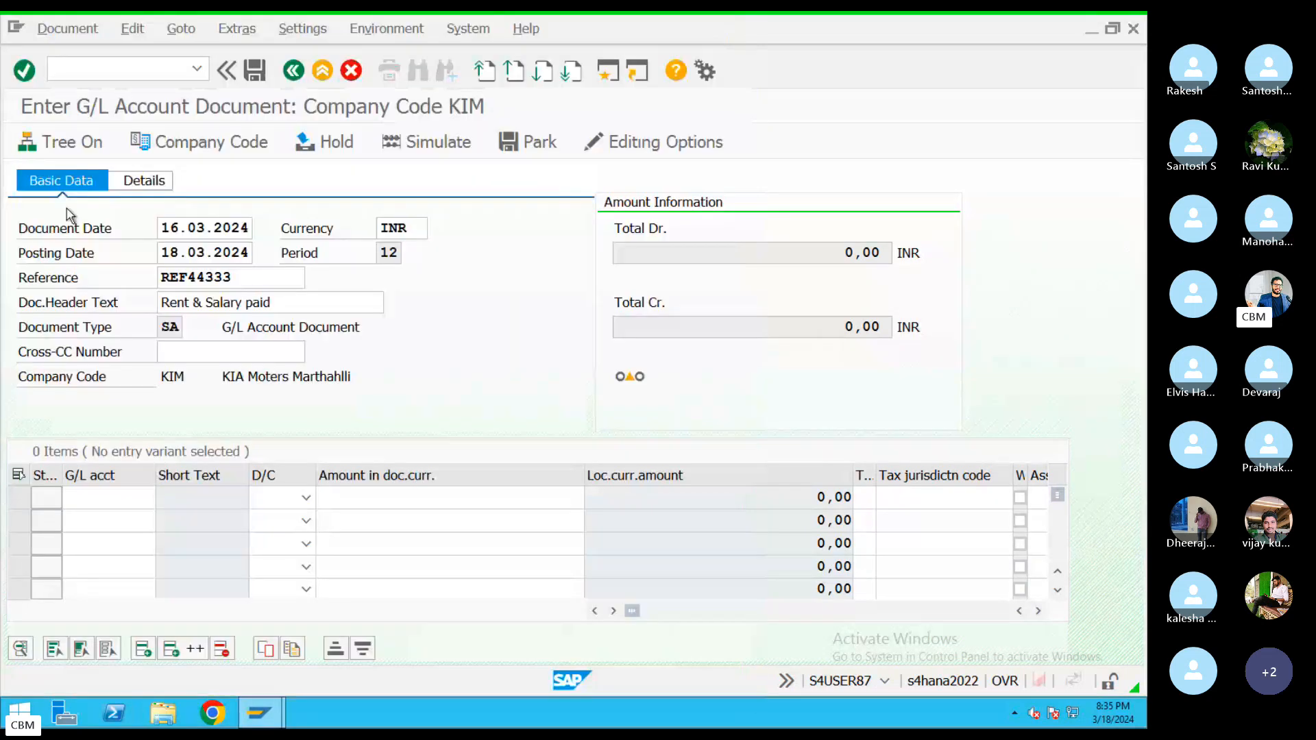
Step: Look up and enter the Salary G/L account 400301 in the second line item
left_click(119, 522)
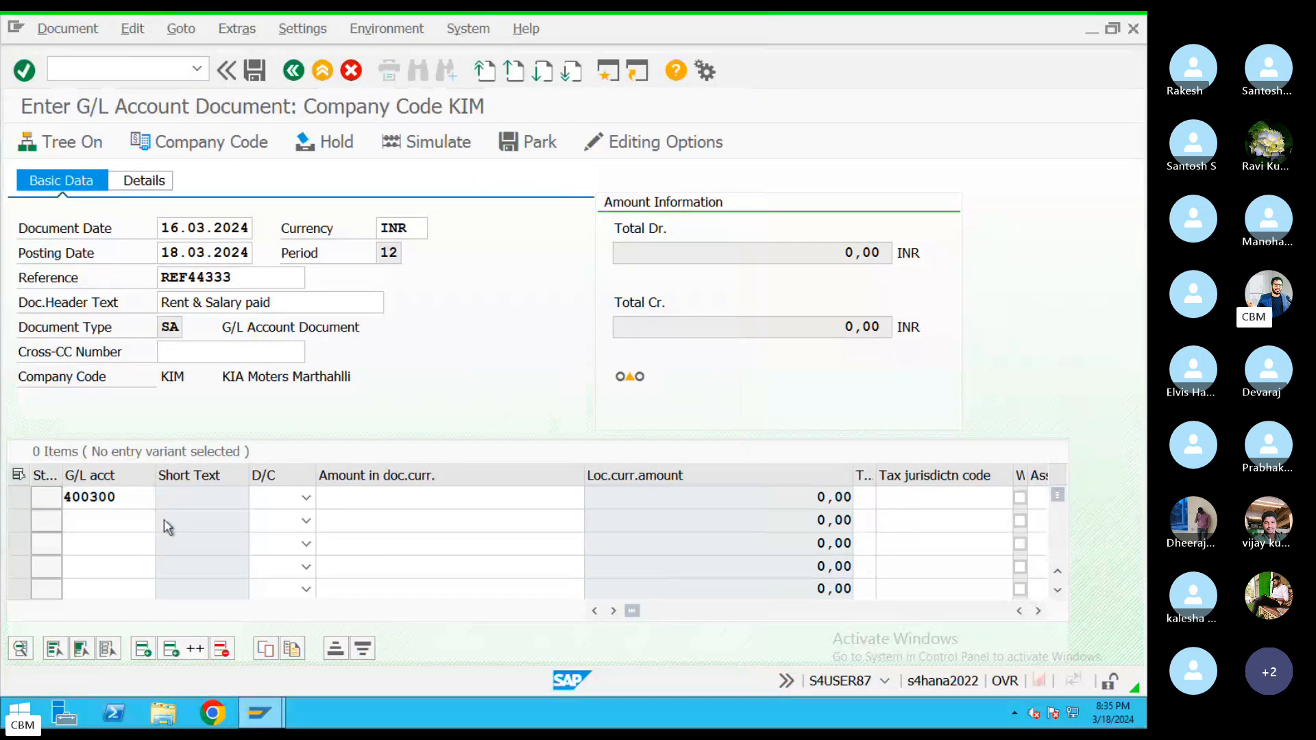
left_click(164, 522)
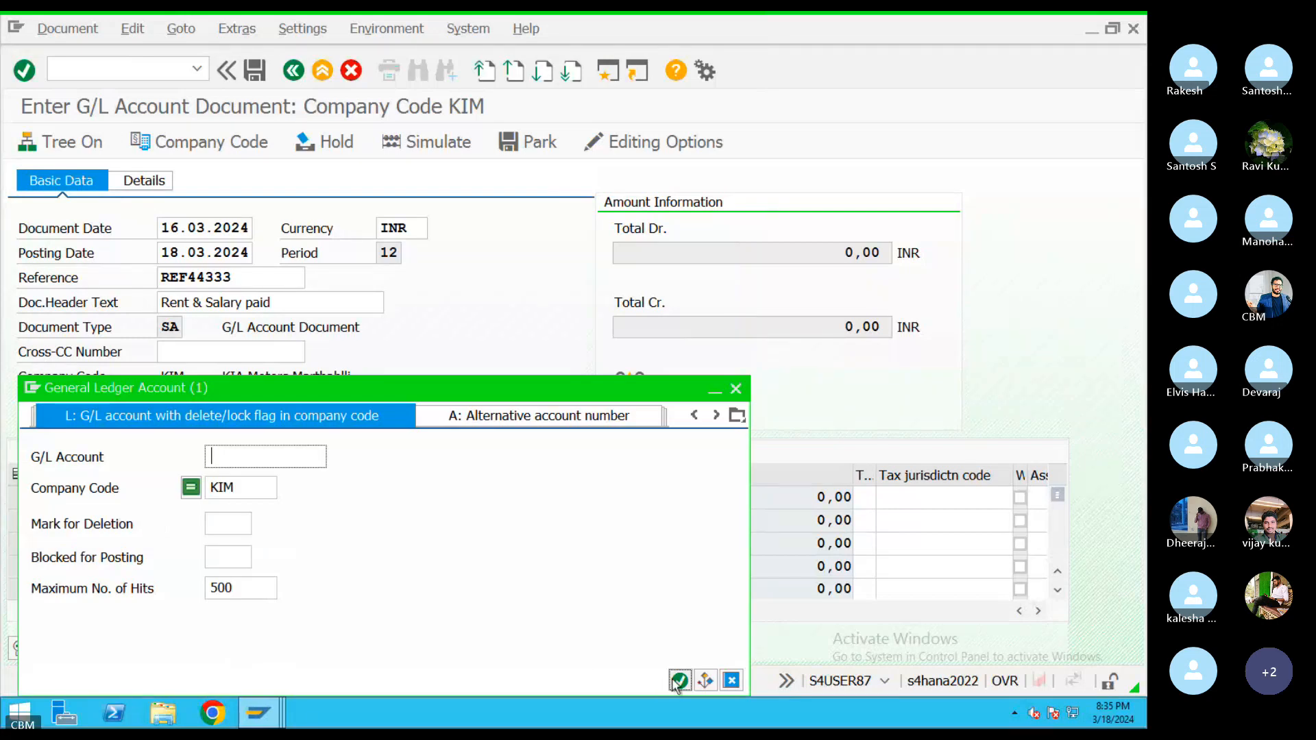
left_click(678, 682)
double_click(72, 181)
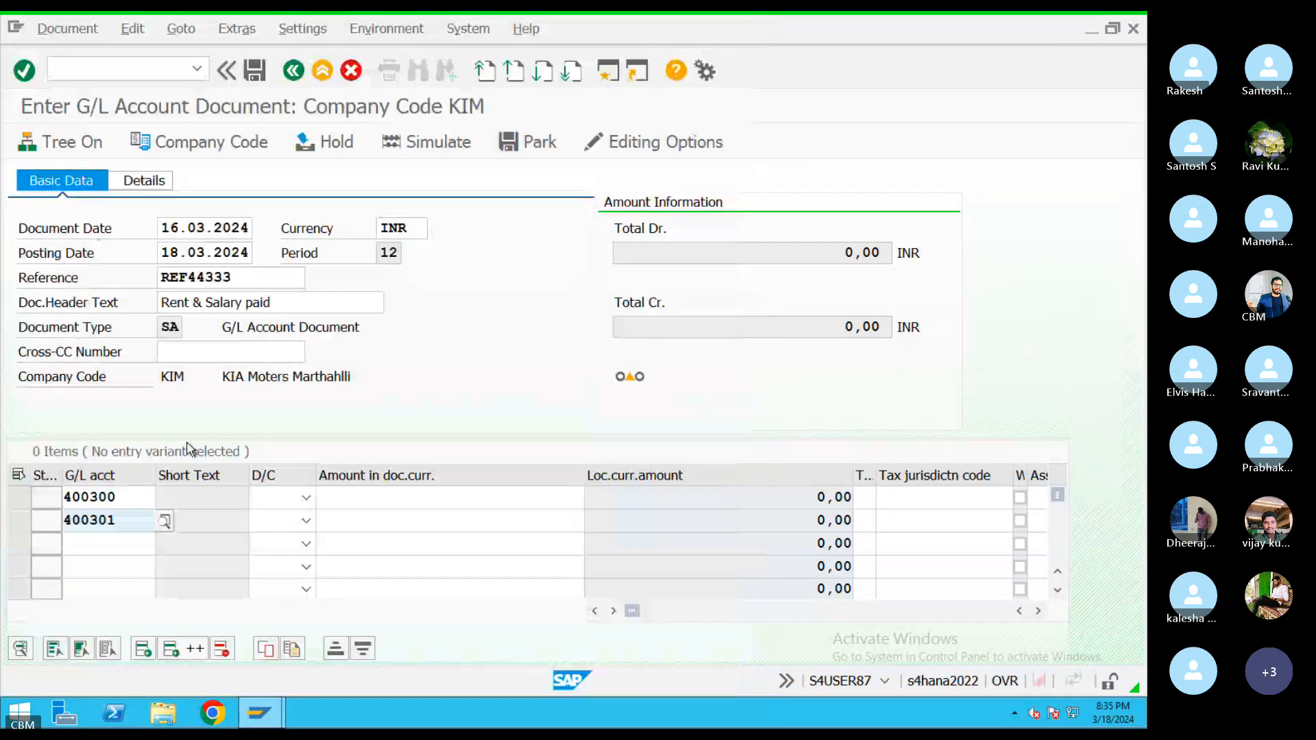
Step: Look up and enter the SBI Bank G/L account 200100 in the third line item
left_click(99, 544)
left_click(162, 543)
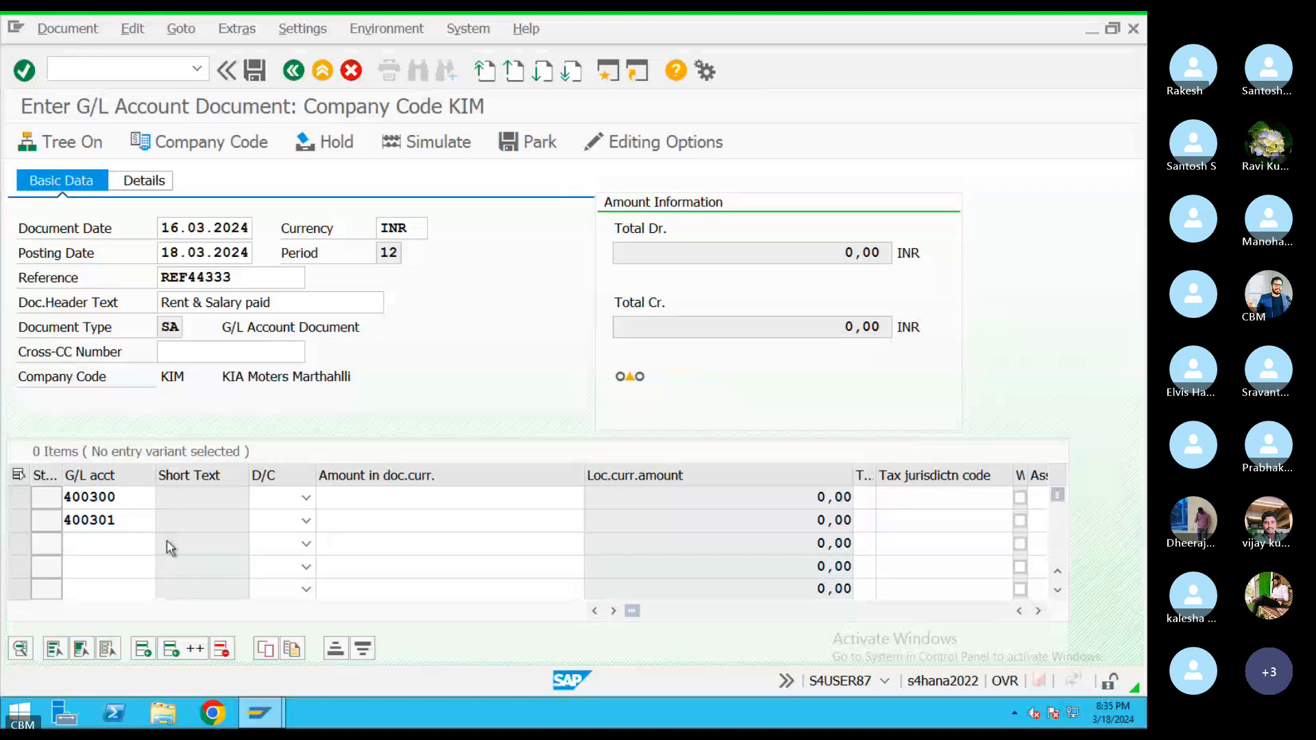
left_click(688, 680)
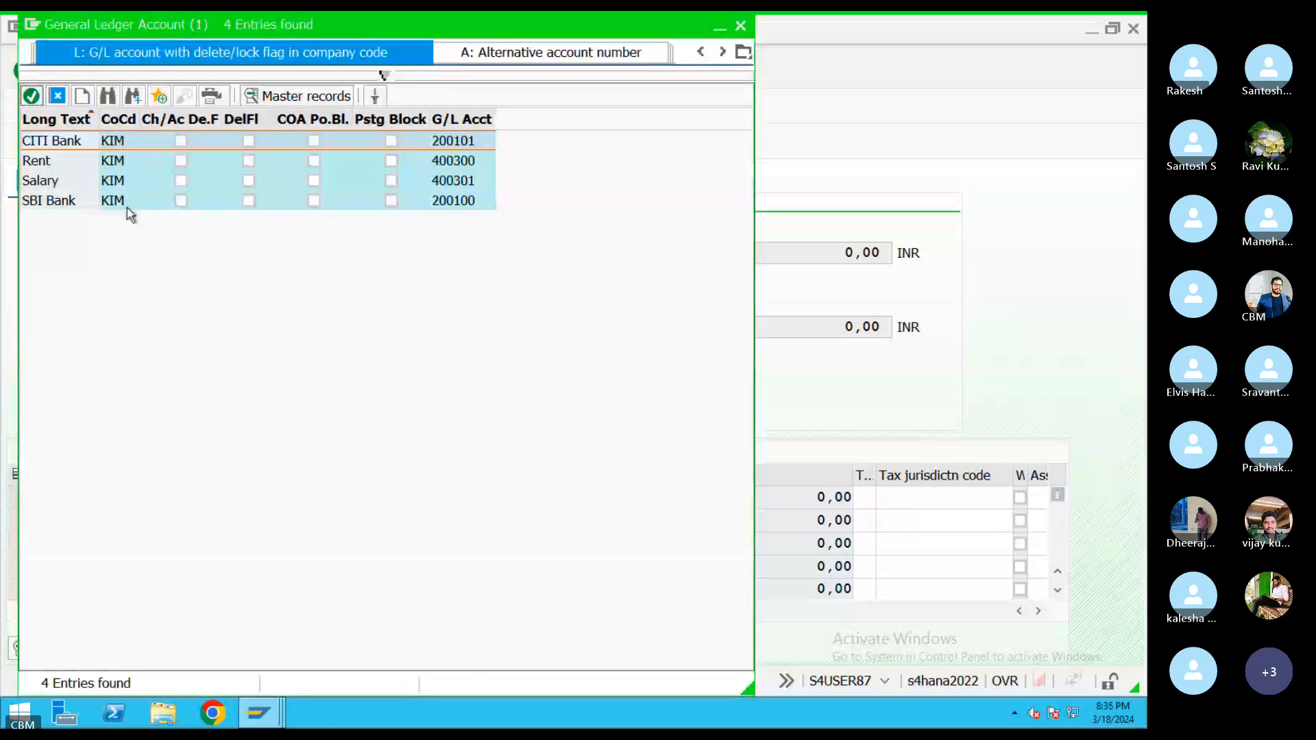
double_click(57, 201)
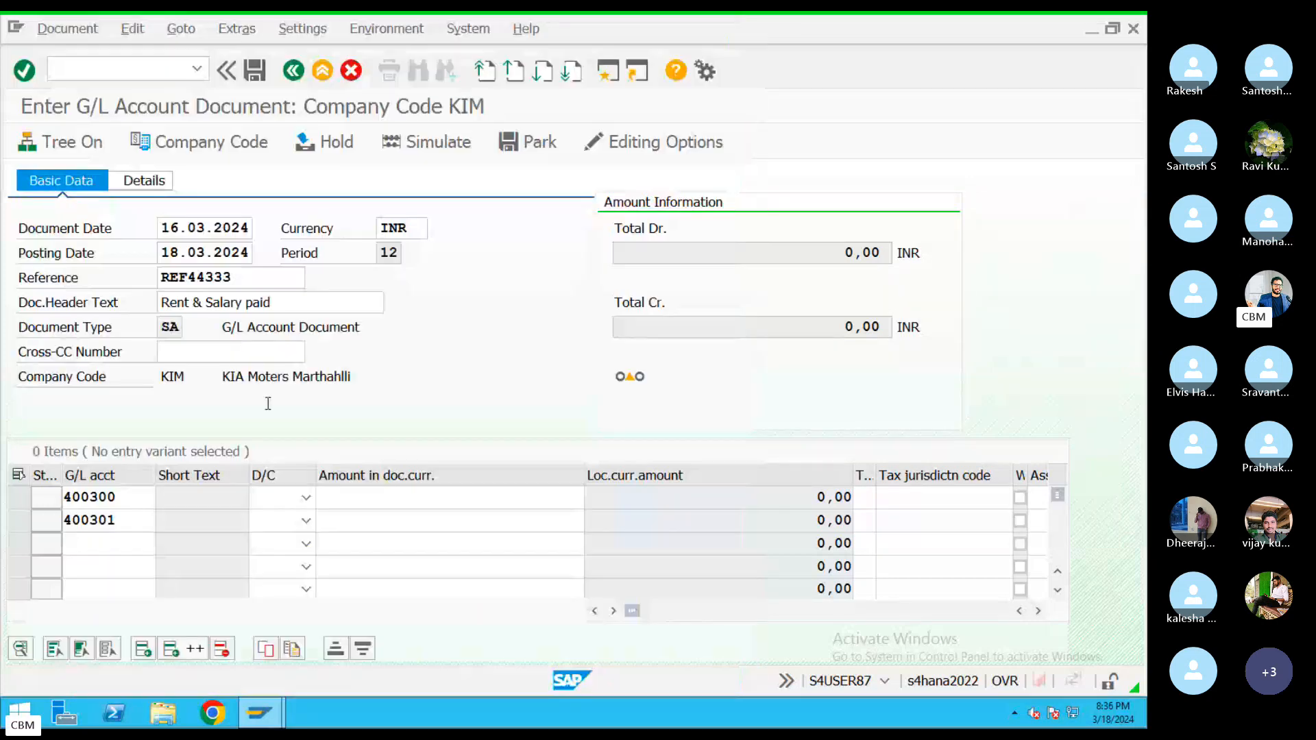
Step: Mark the Rent and Salary line items as Debit and the SBI Bank line item as Credit
left_click(306, 498)
left_click(299, 535)
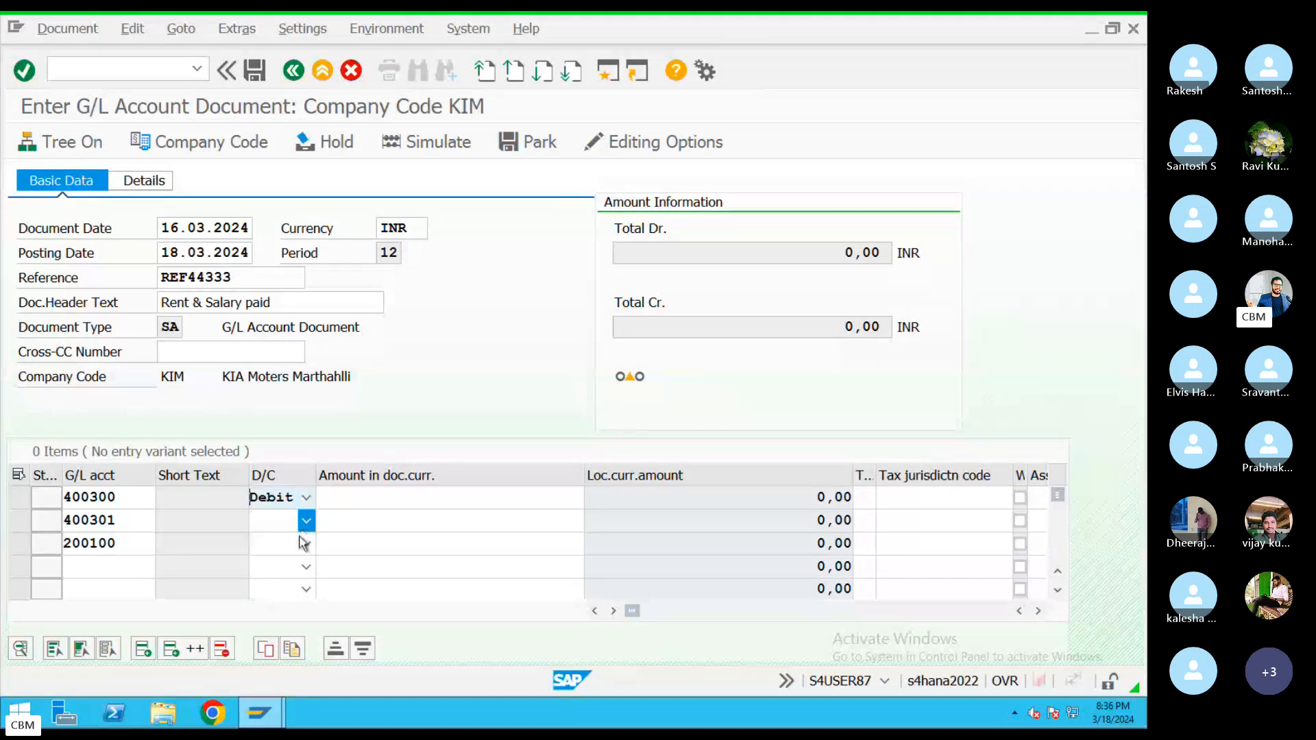
left_click(306, 520)
left_click(288, 559)
left_click(306, 543)
left_click(280, 568)
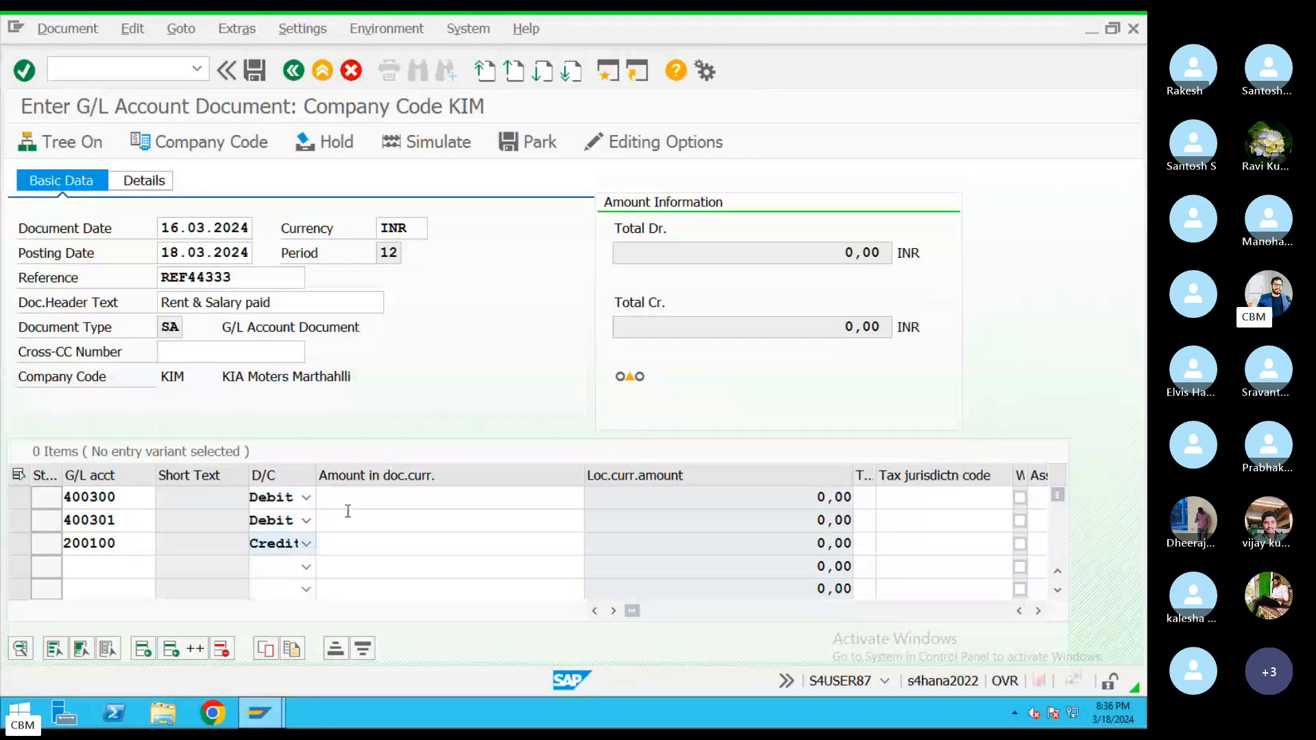
Step: Enter 50000 as the document currency amount for both the Rent and the Salary line items
left_click(349, 500)
type("500")
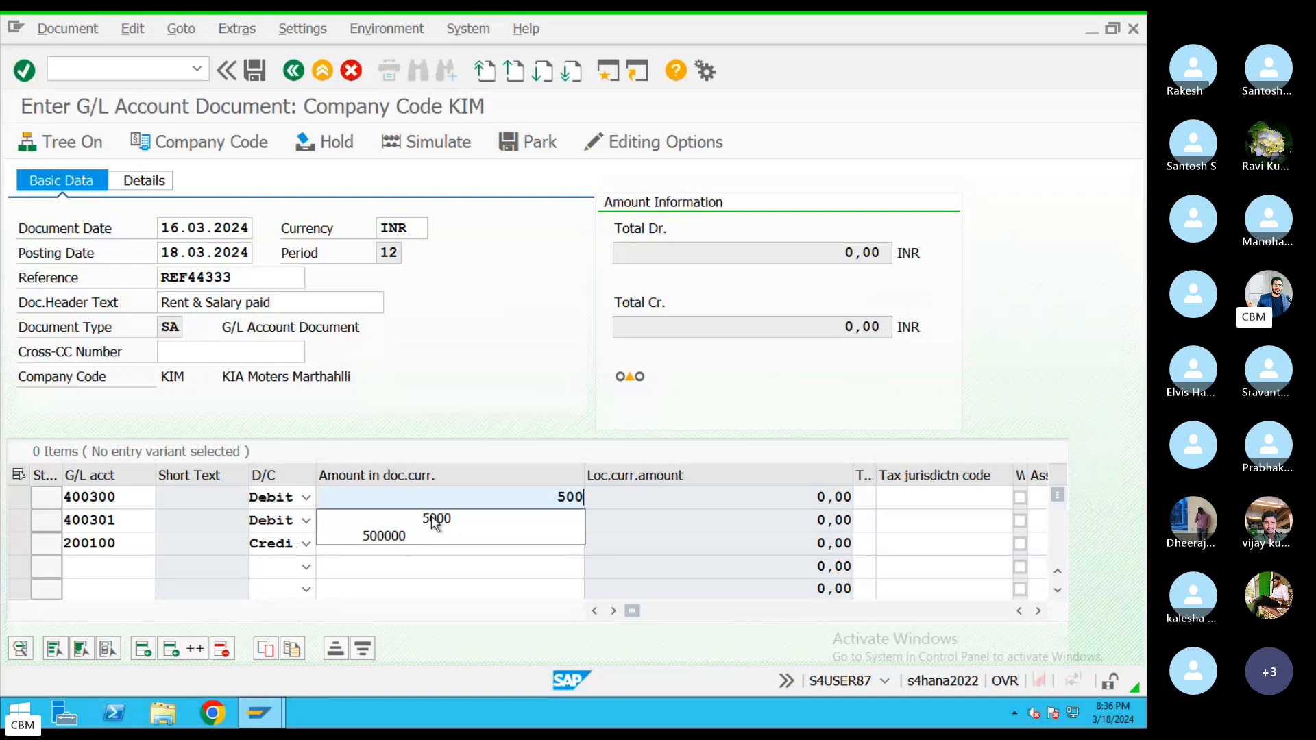
type("00")
left_click_drag(532, 504, 640, 511)
key("ctrl+c")
left_click(528, 526)
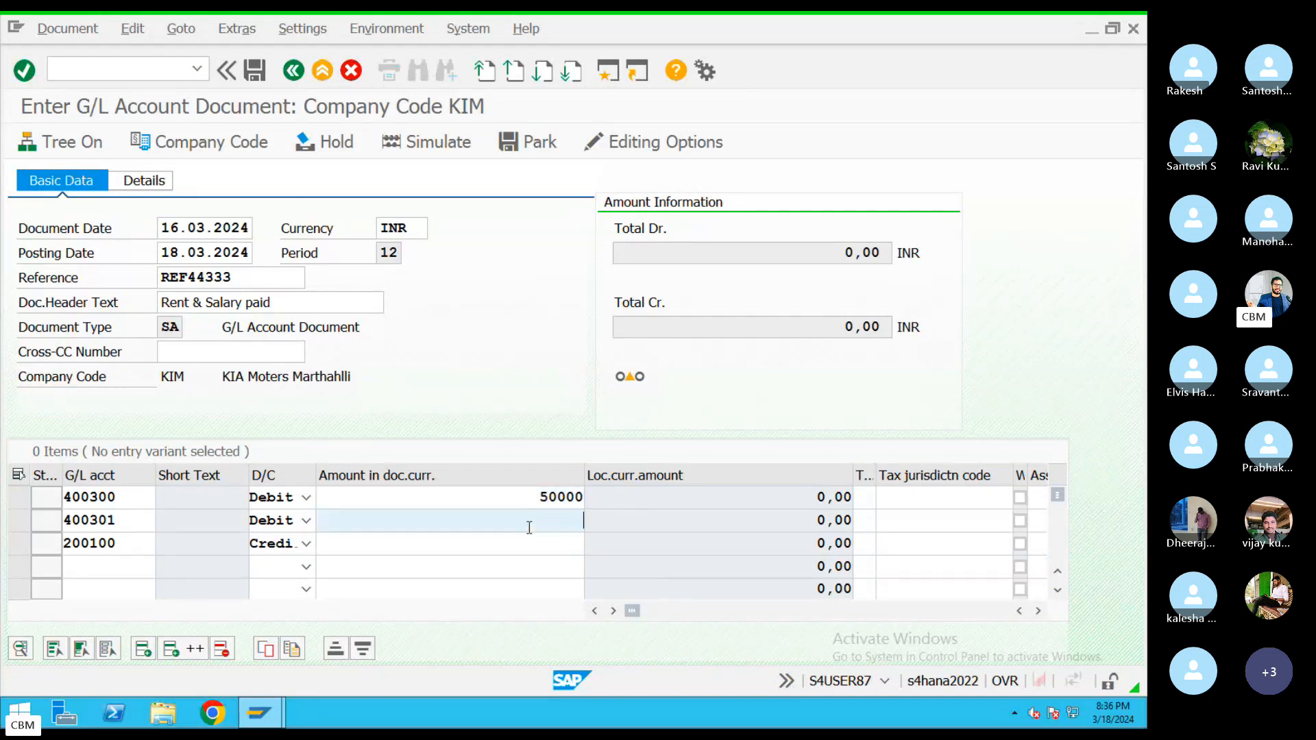
key("ctrl+v")
Step: Enter 100000 as the document currency amount for the SBI Bank line item and validate the entries
left_click(369, 553)
type("1")
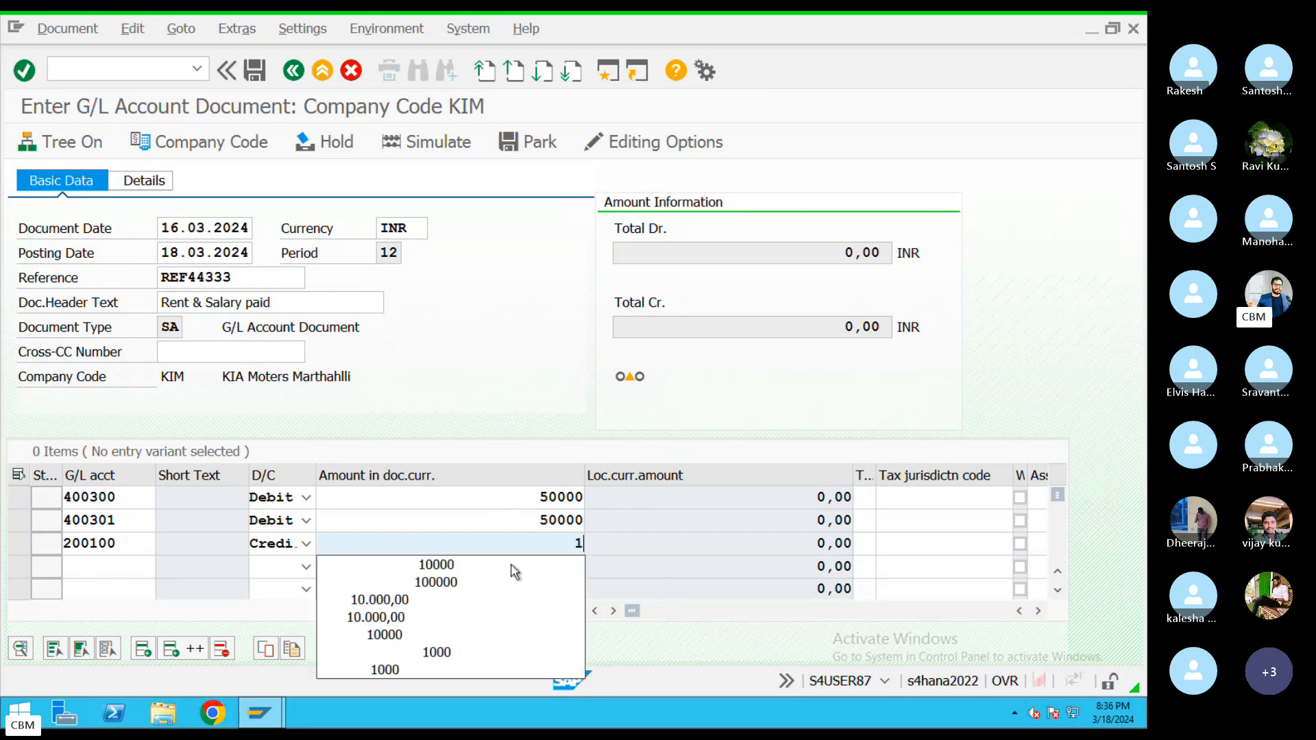
type("00000")
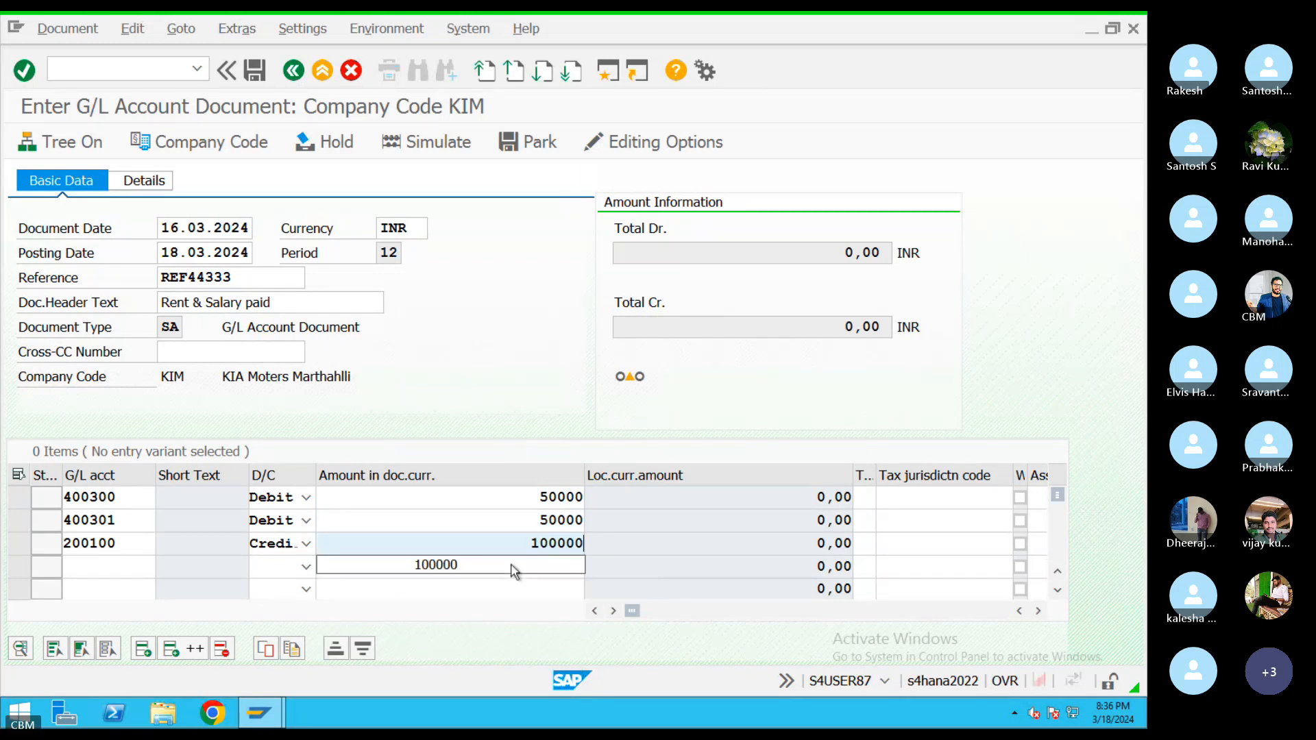
key("BackSpace")
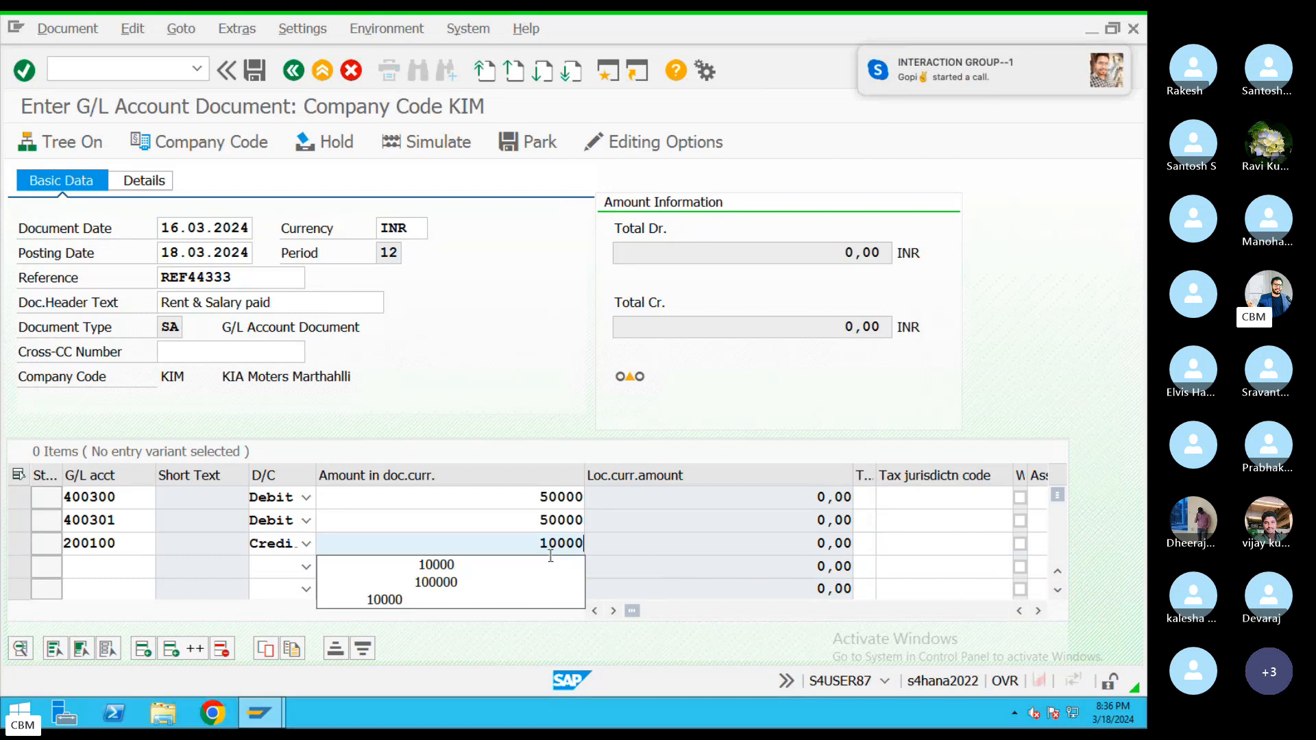
type("0")
key("Escape")
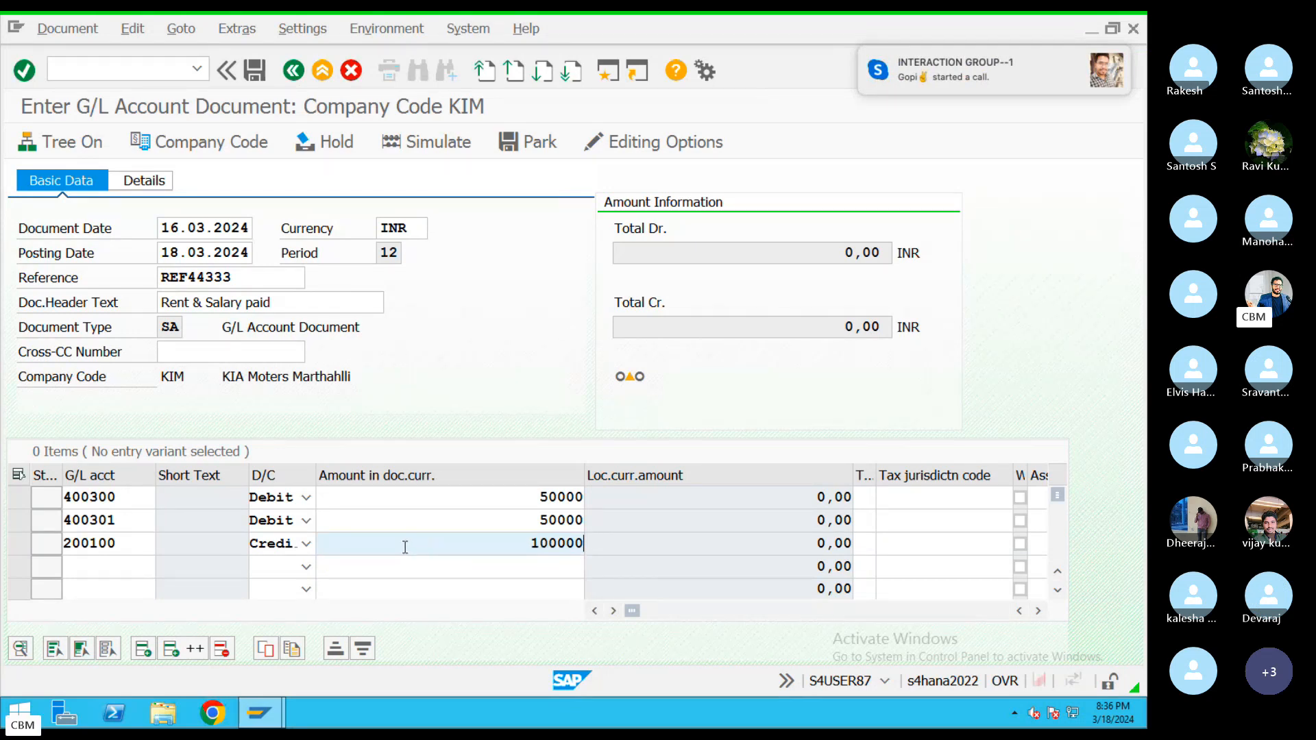
key("Return")
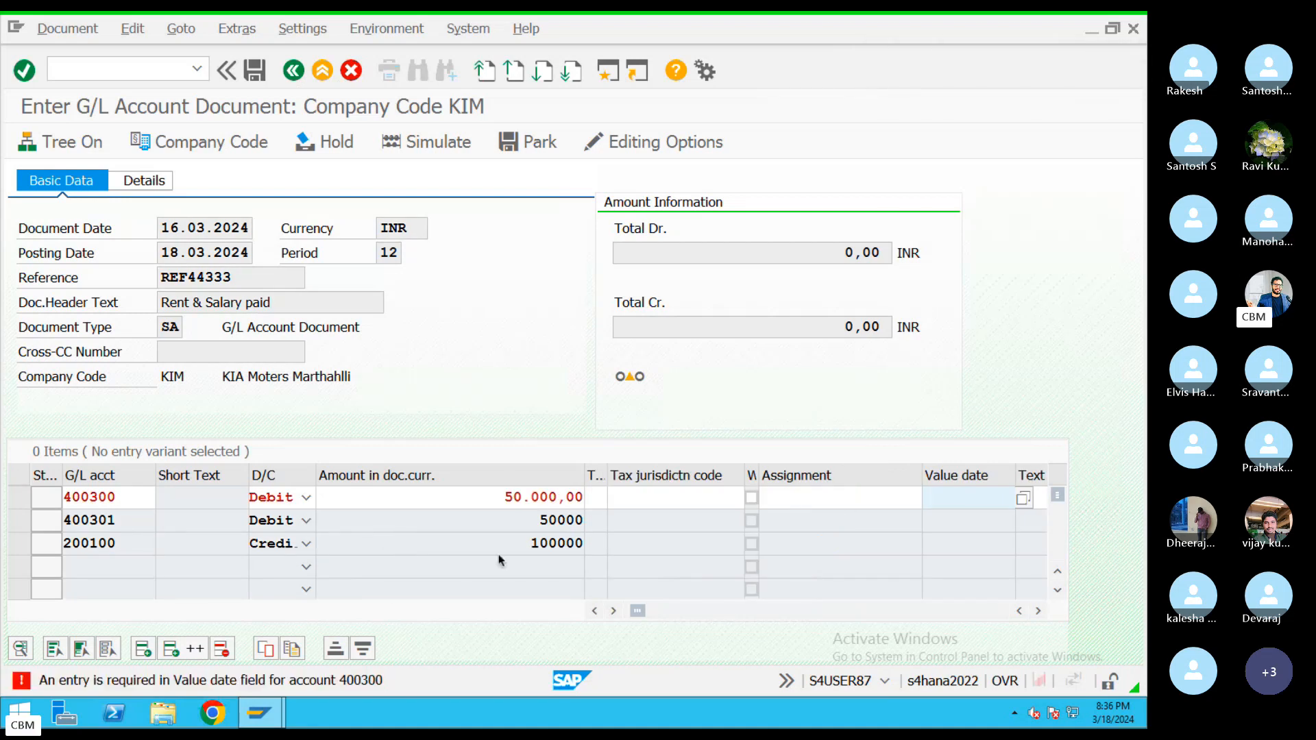
Step: Set the value date of both the Rent and the Salary line items to 18.03.2024
left_click(1022, 497)
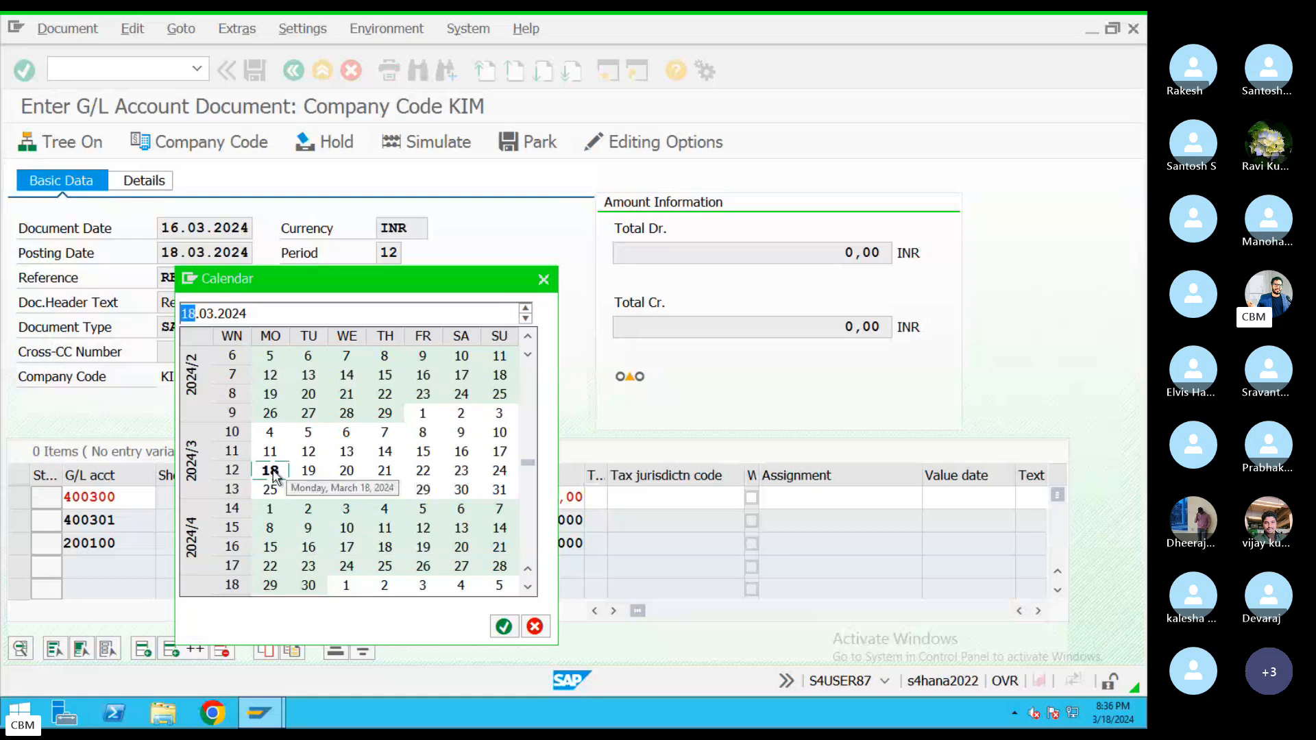
double_click(271, 472)
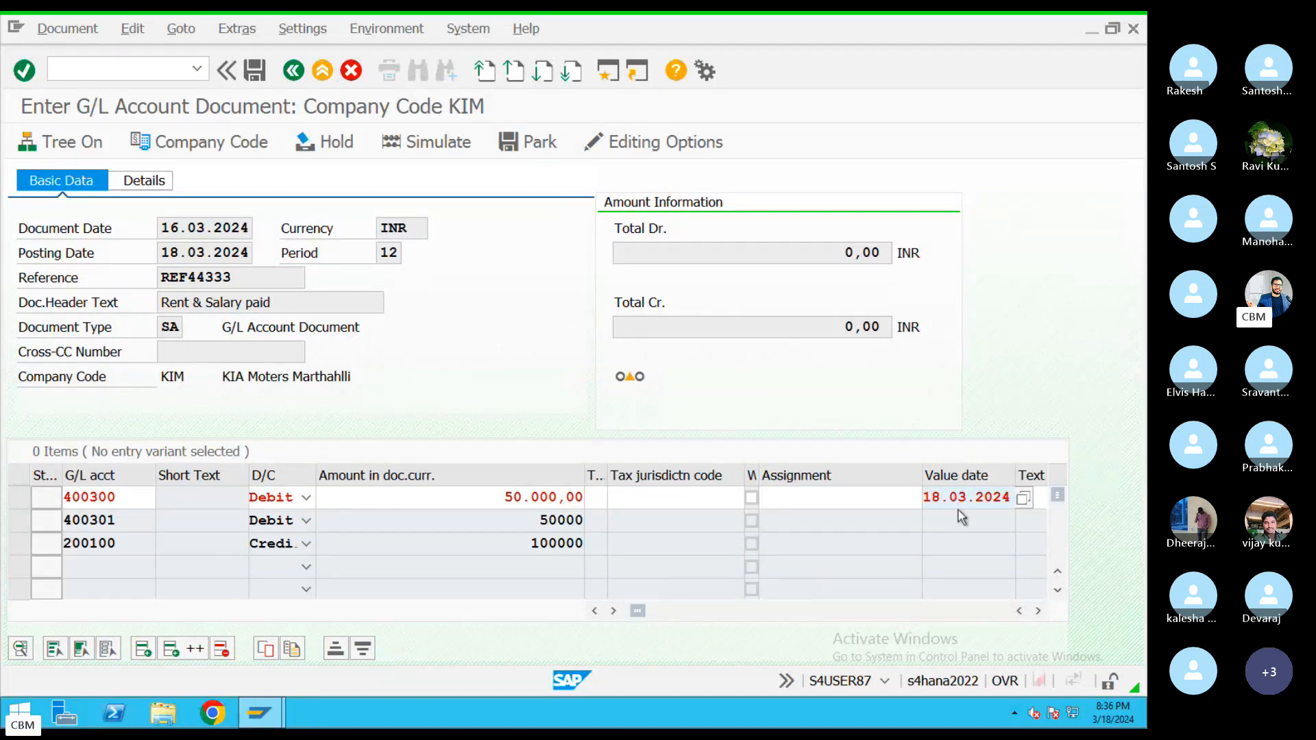
key("Return")
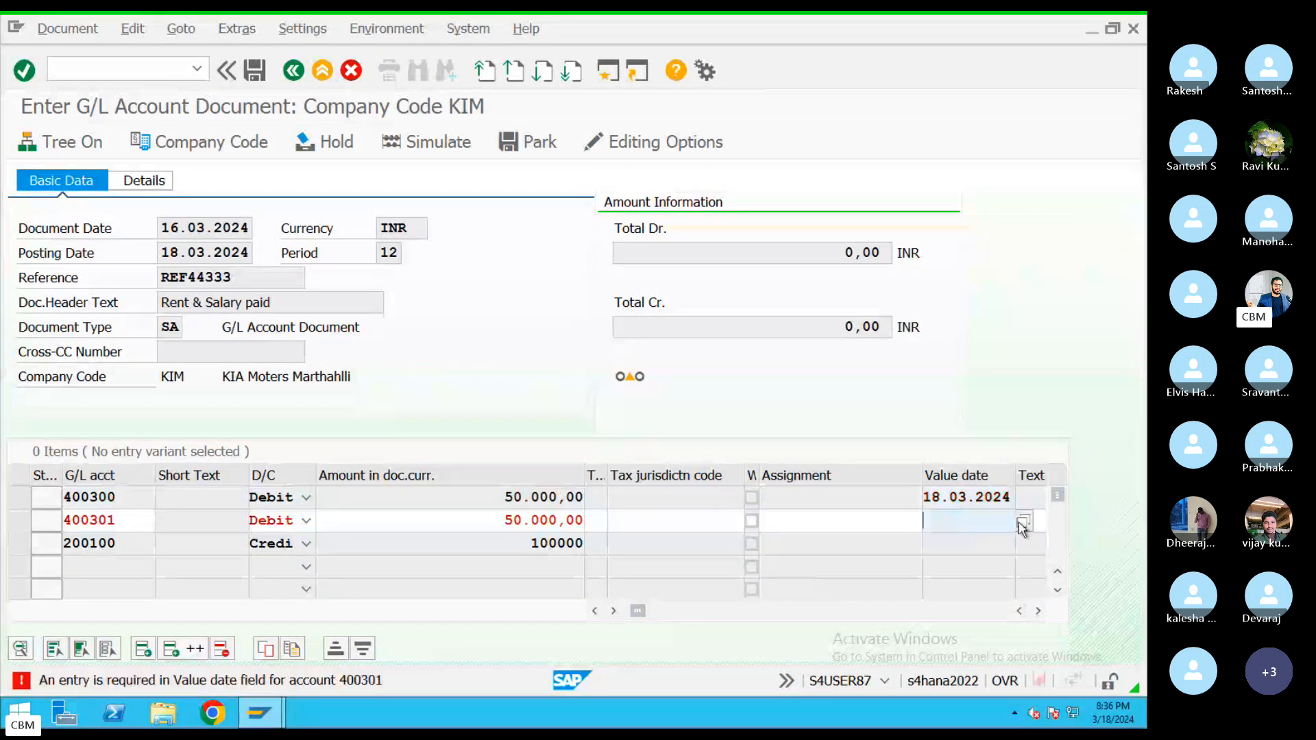
left_click(1024, 521)
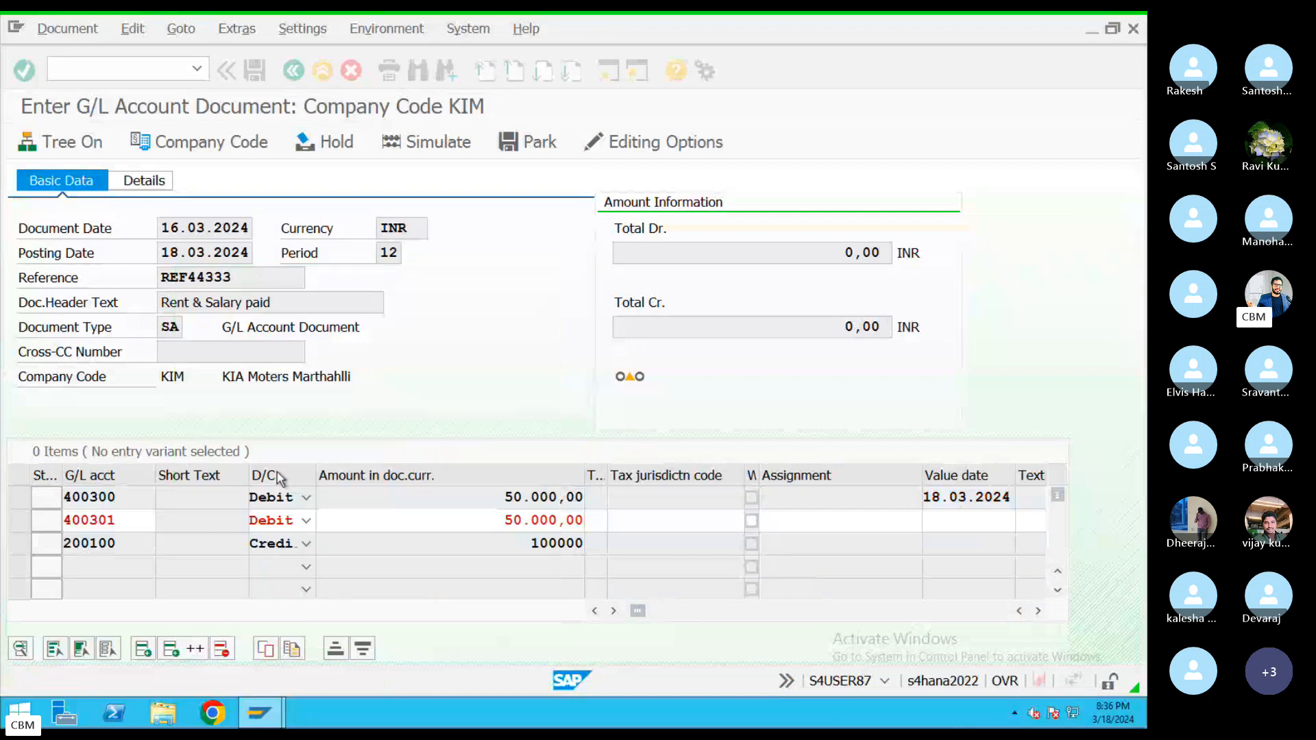
double_click(272, 472)
key("Return")
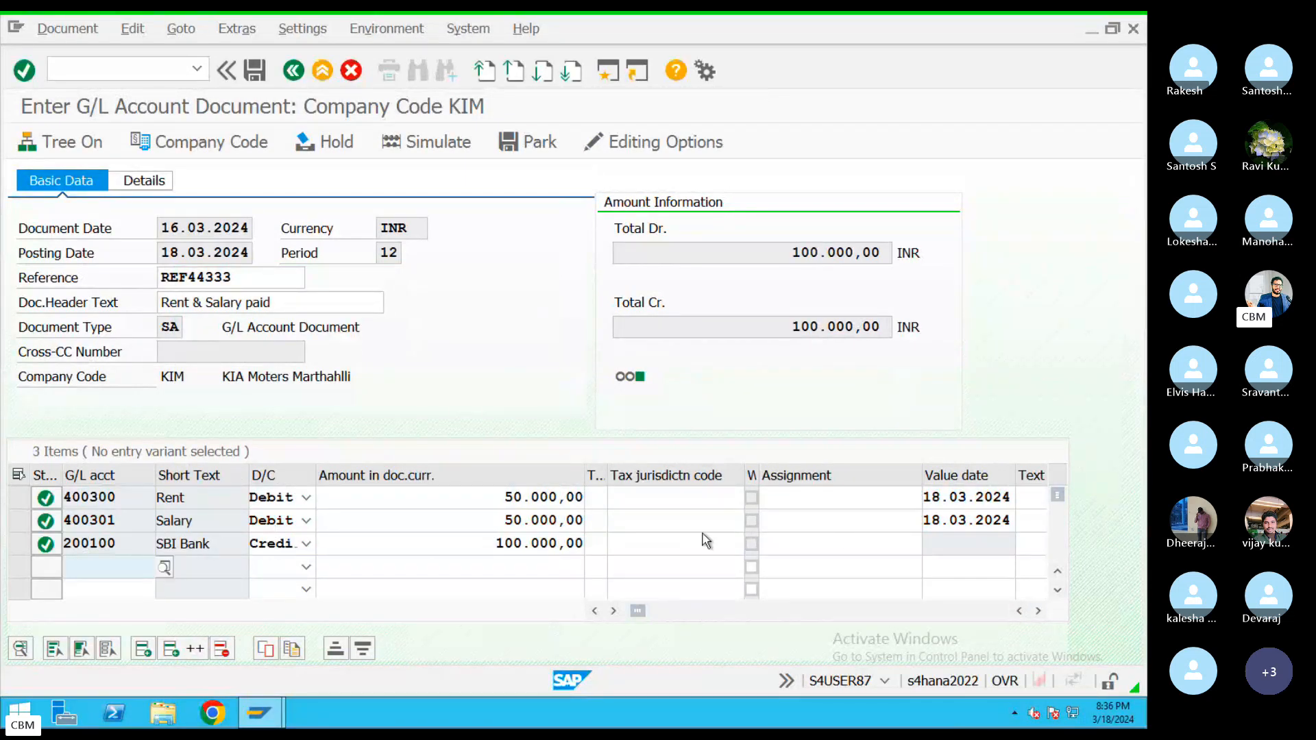
Step: Check the line items' value dates, the debit and credit totals, and the document's balance status
left_click(937, 544)
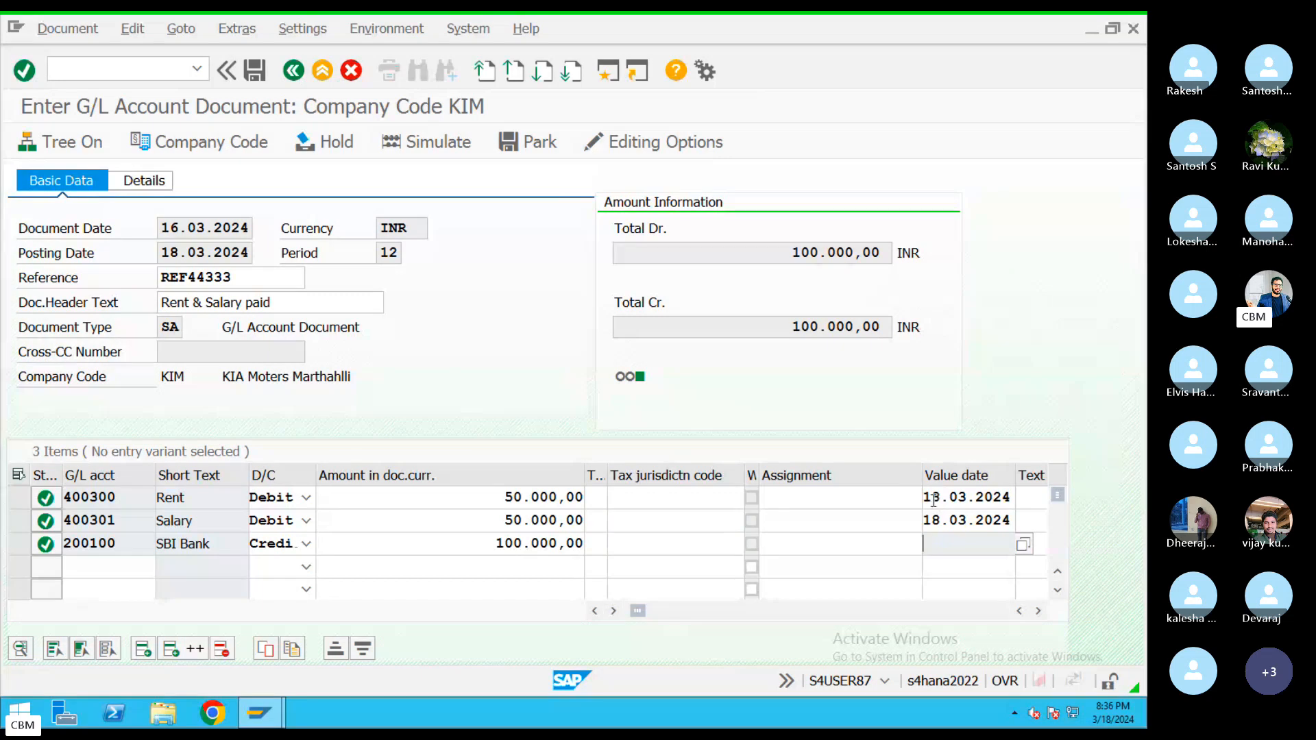
left_click_drag(926, 498, 1014, 500)
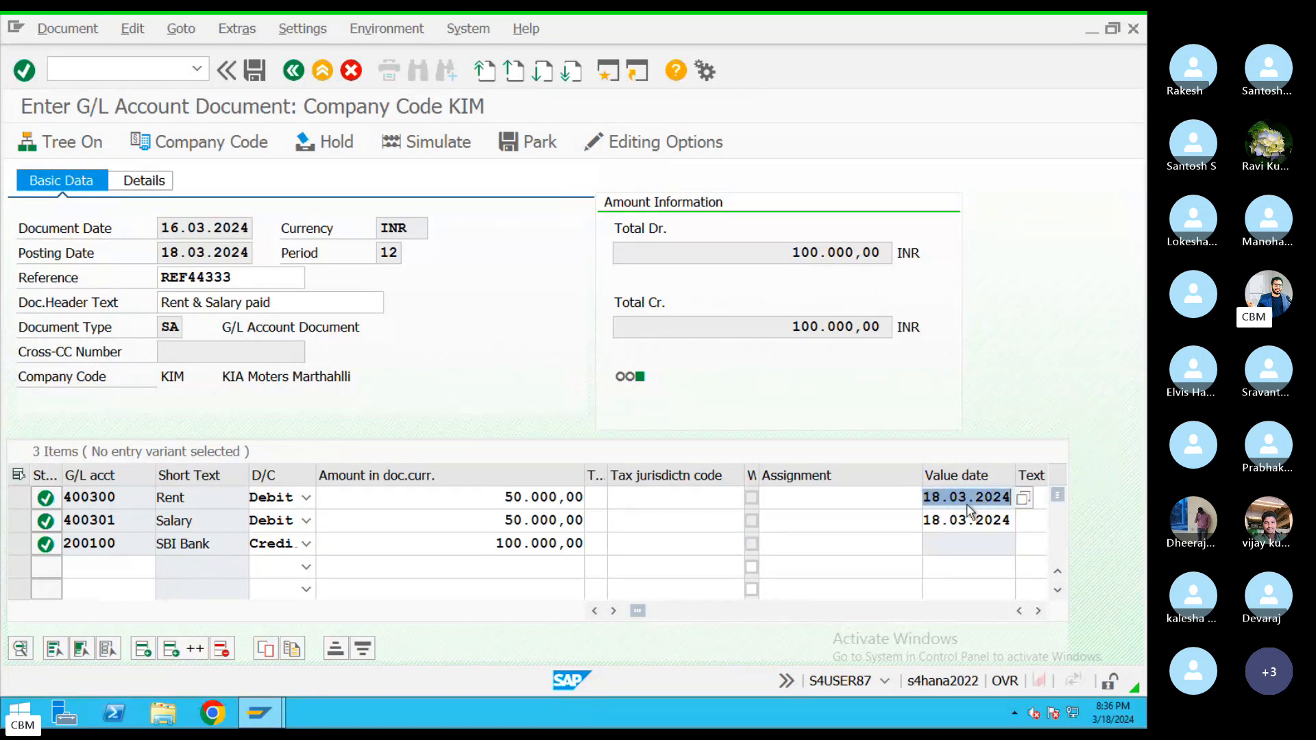
left_click(937, 549)
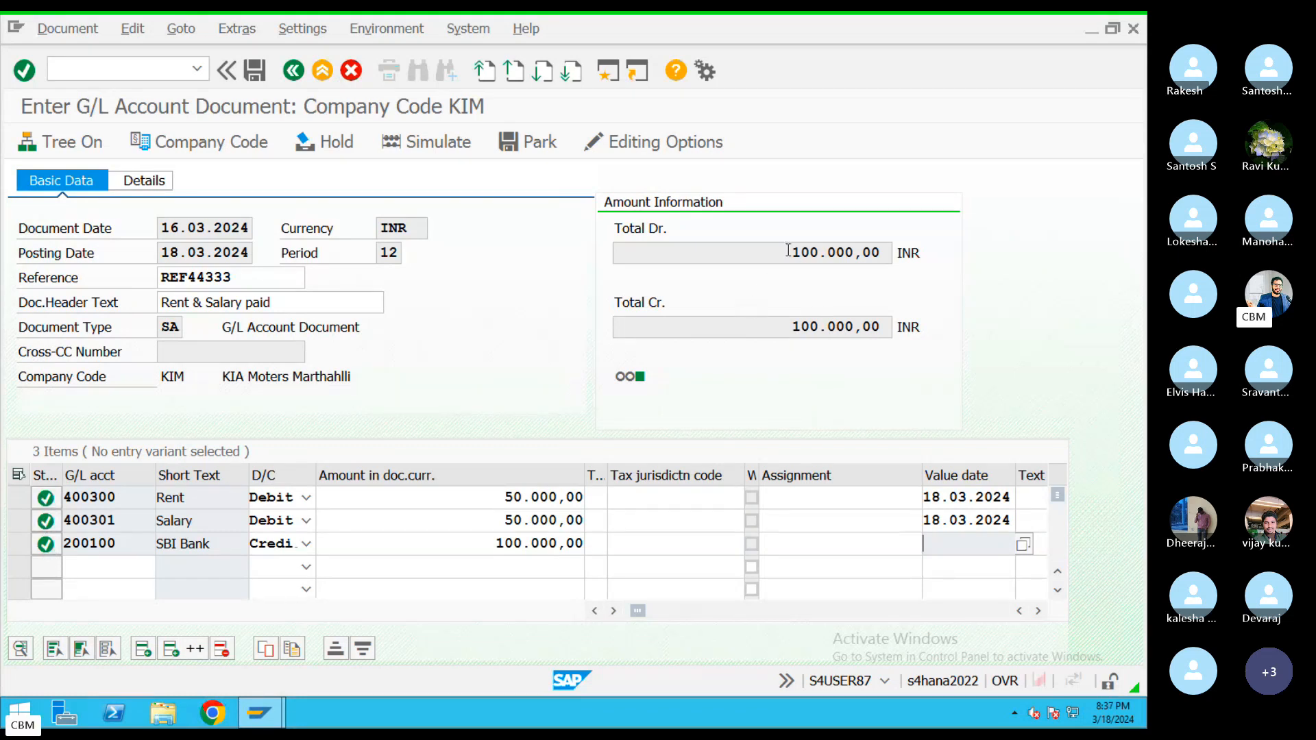
left_click_drag(787, 253, 888, 253)
left_click_drag(788, 327, 890, 328)
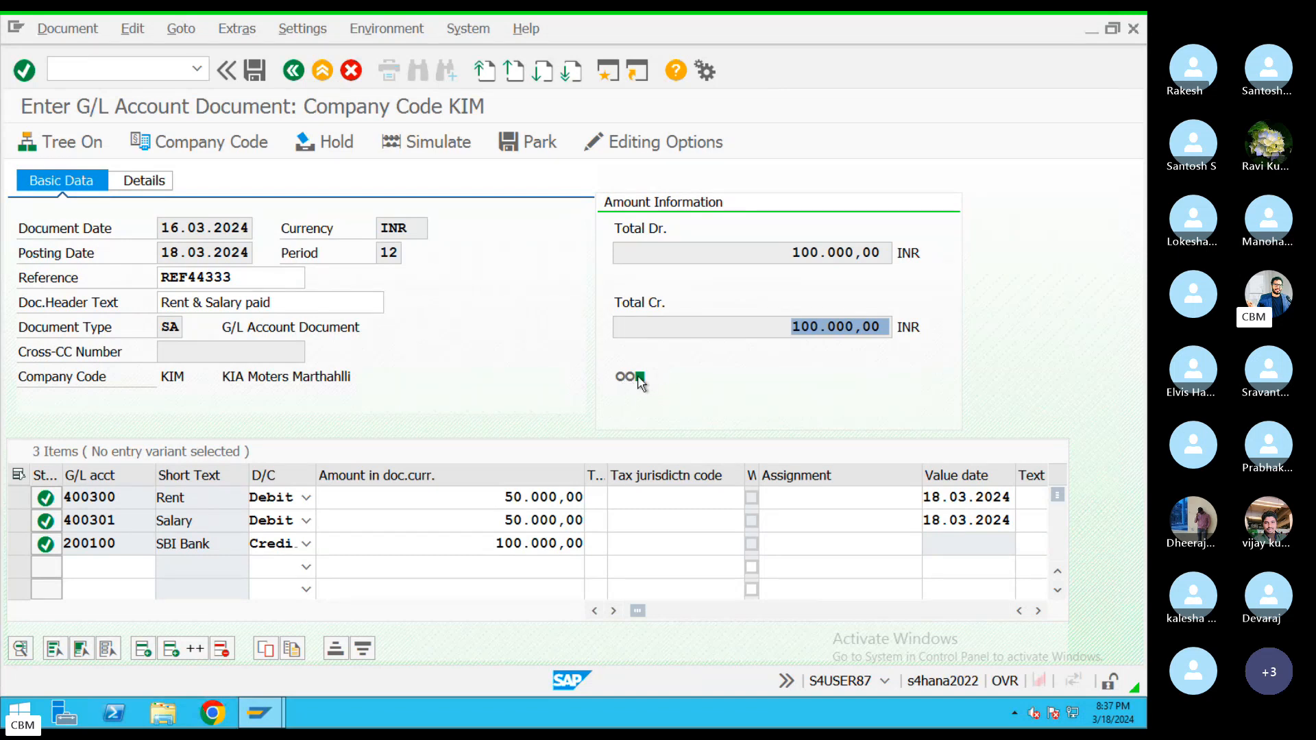
mouse_move(639, 380)
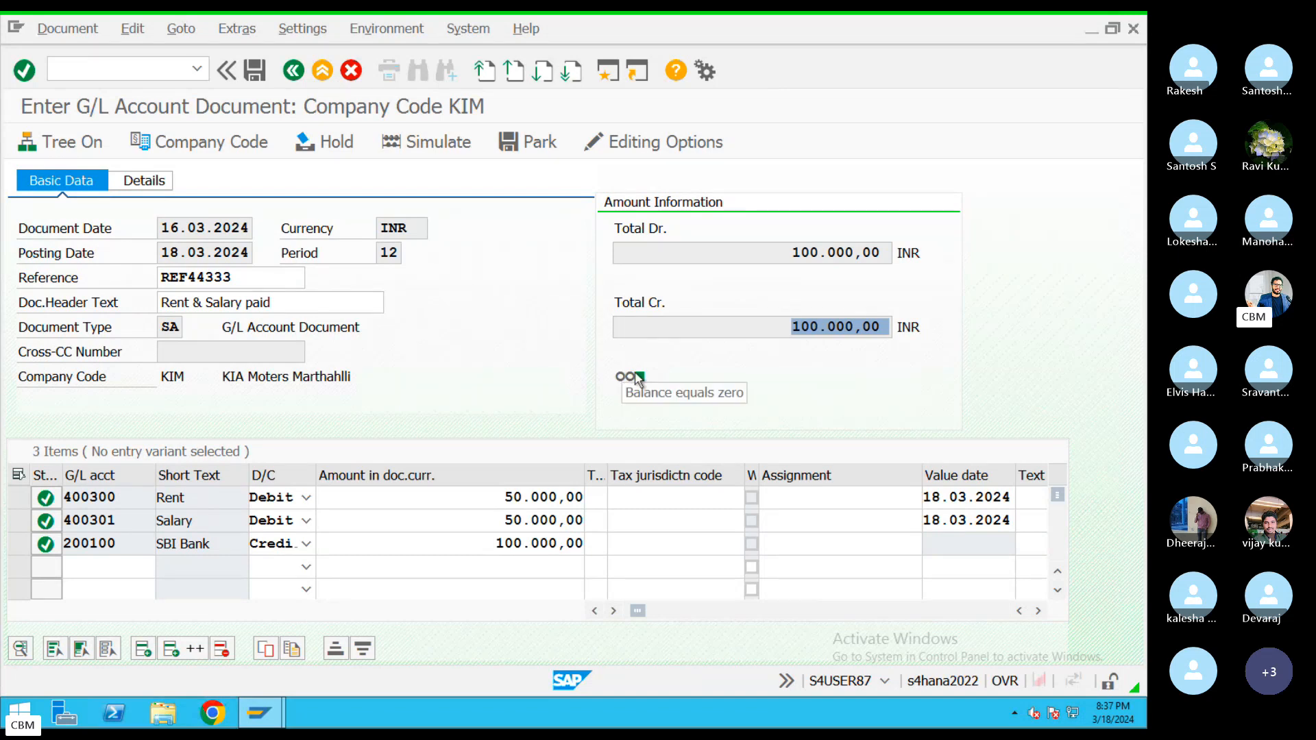
Step: Simulate the document, review its Rent, Salary and SBI Bank items, and post it
left_click(435, 143)
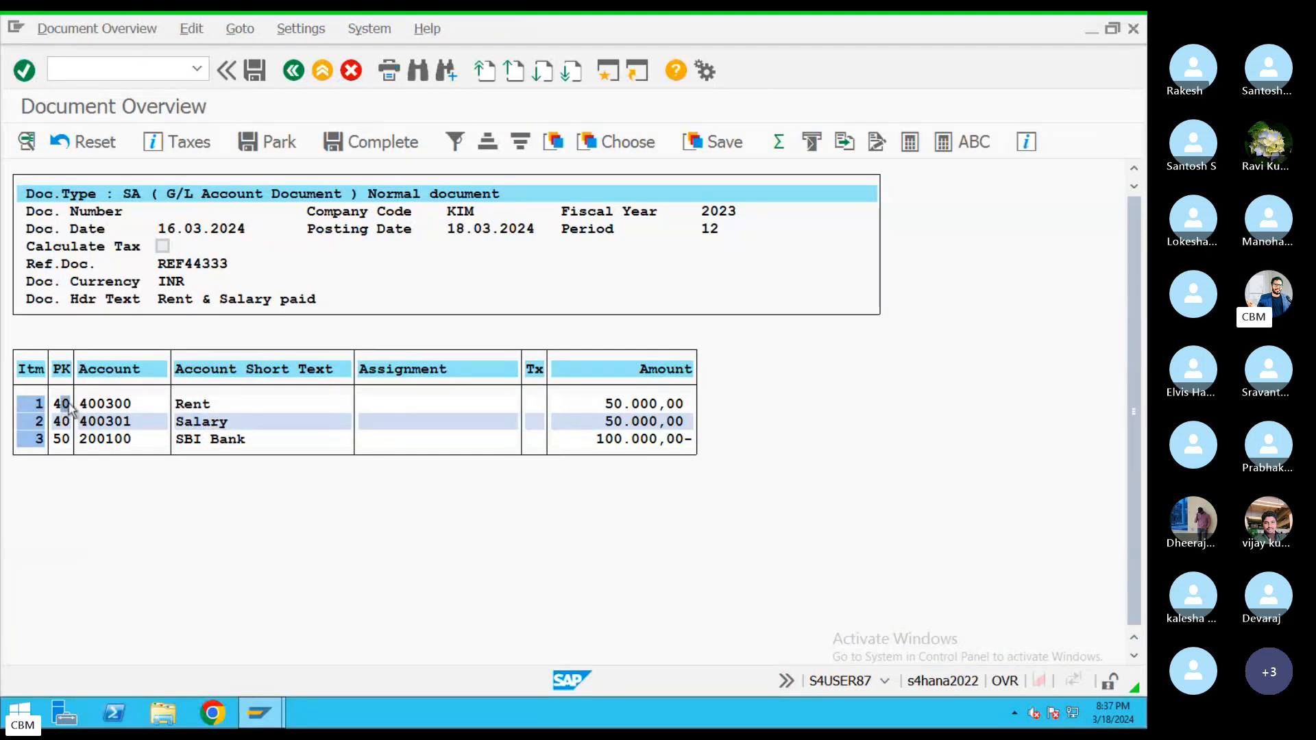
left_click(180, 404)
left_click(207, 424)
left_click(59, 441)
left_click(254, 70)
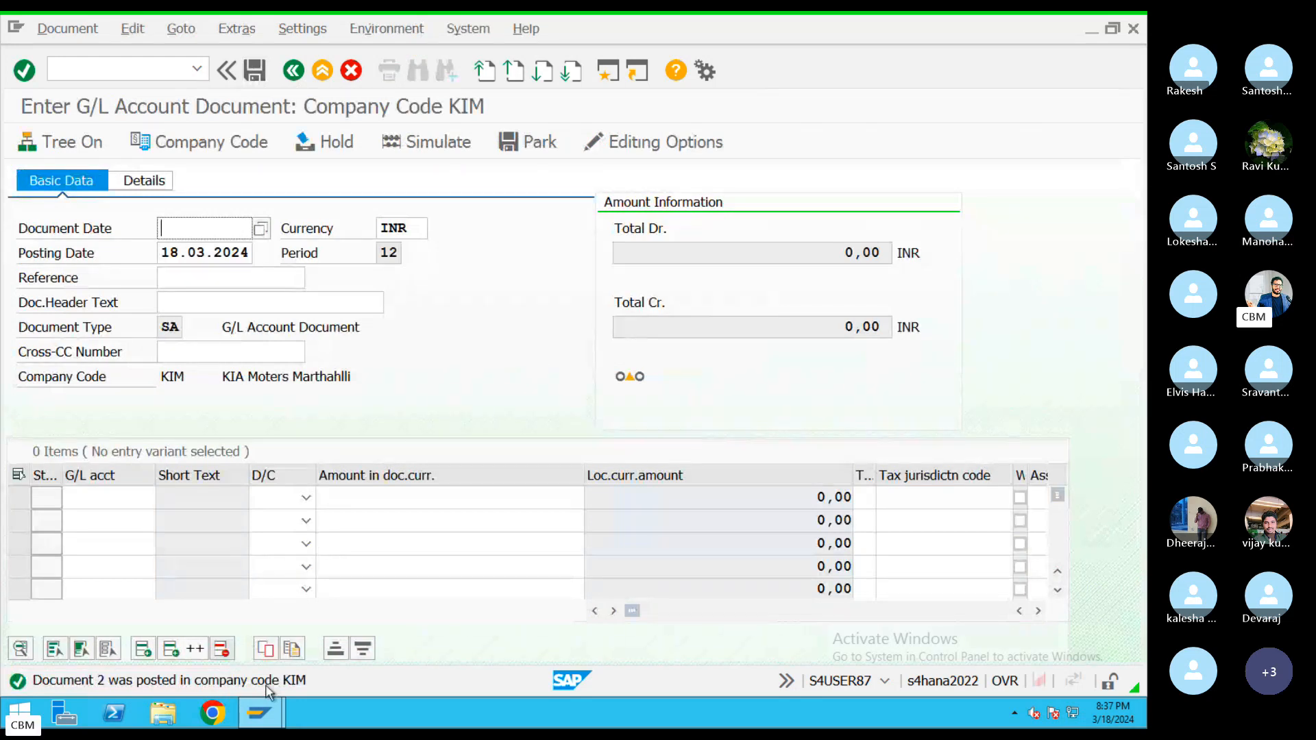
key("ctrl+Left")
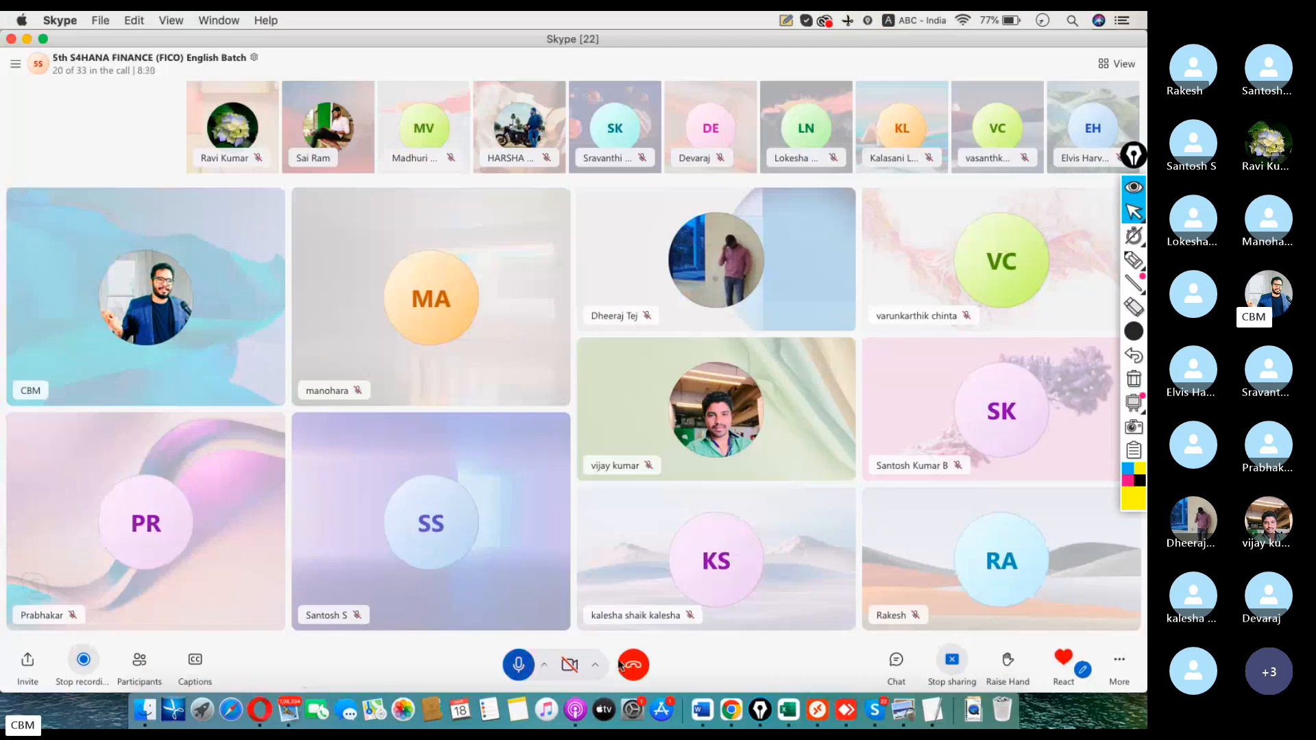
left_click(818, 711)
double_click(146, 257)
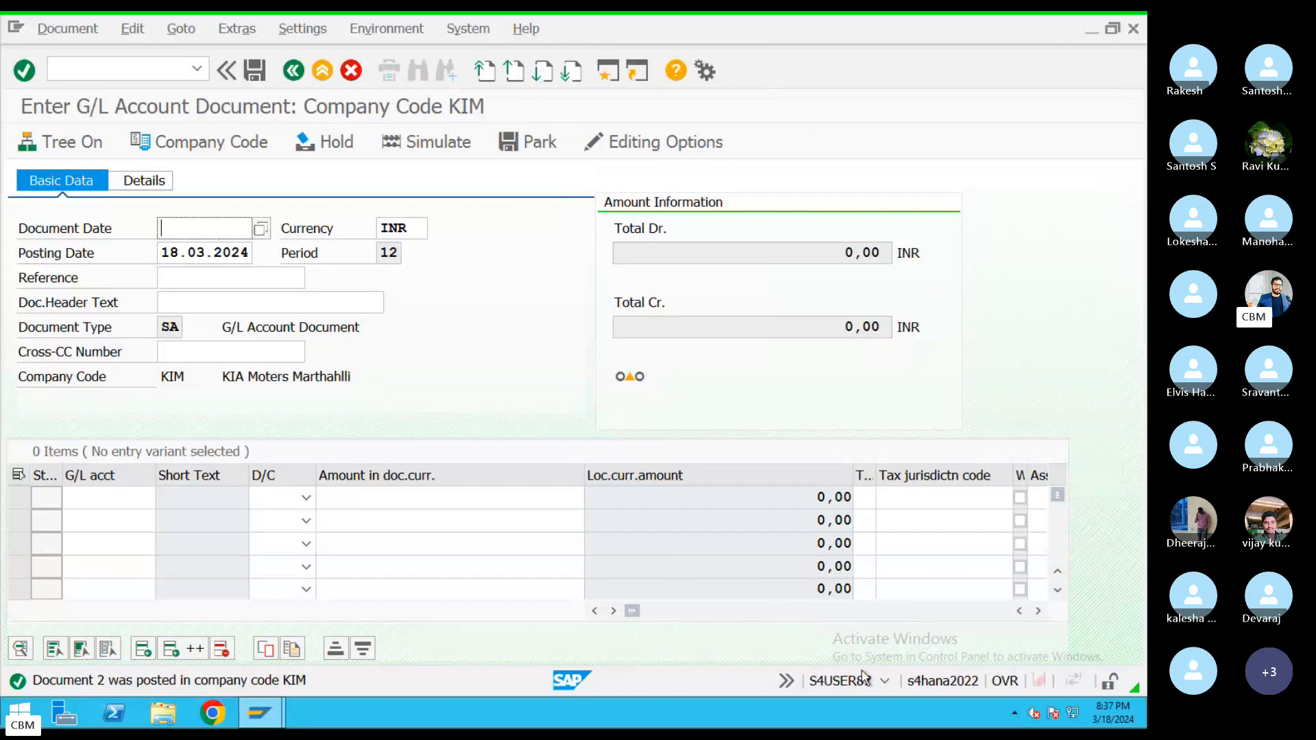
Step: Show the transaction code in the status display, exit the G/L document entry, and start transaction F-02
left_click(883, 681)
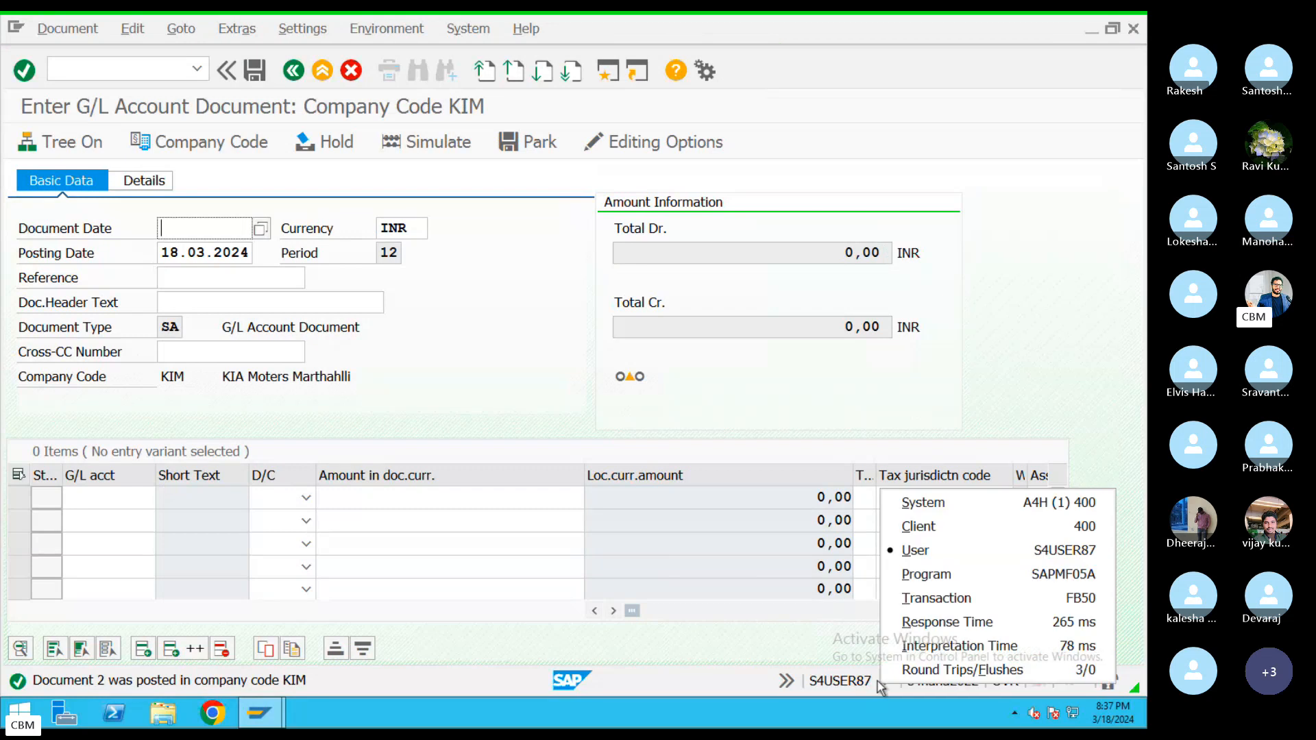
left_click(1061, 605)
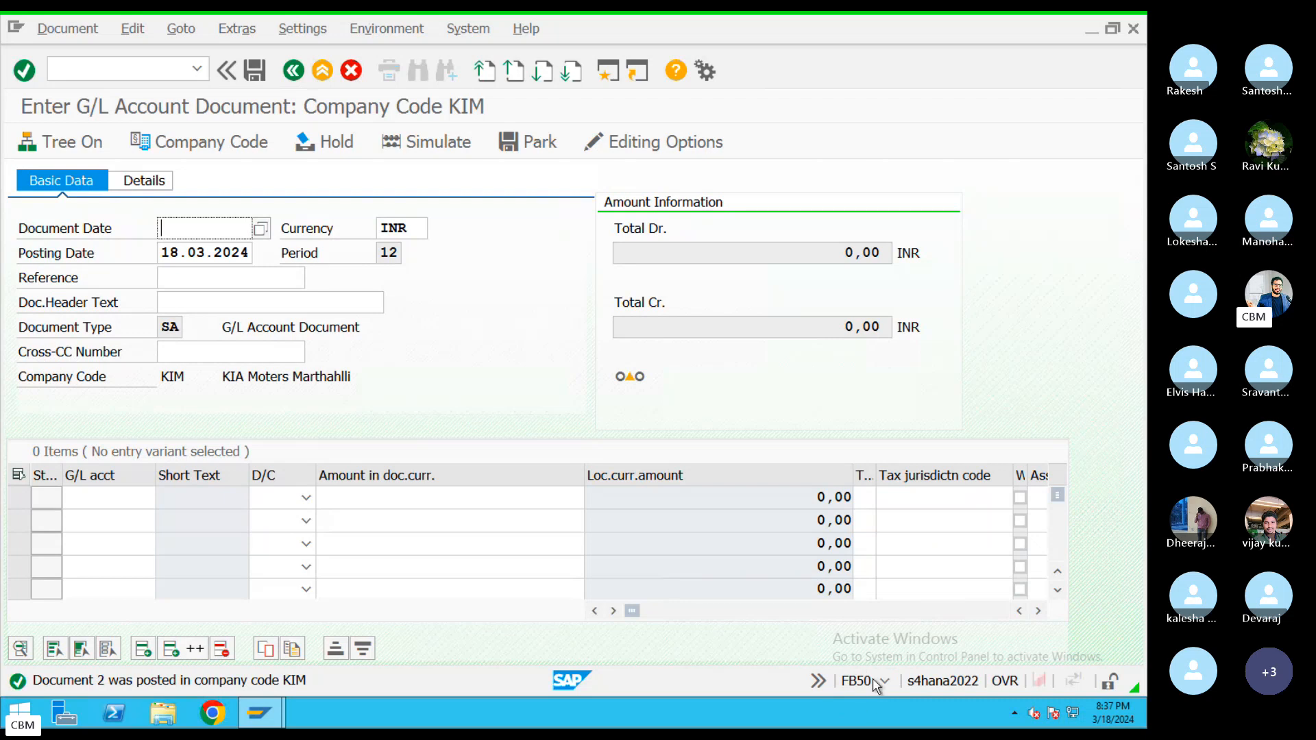
left_click(322, 70)
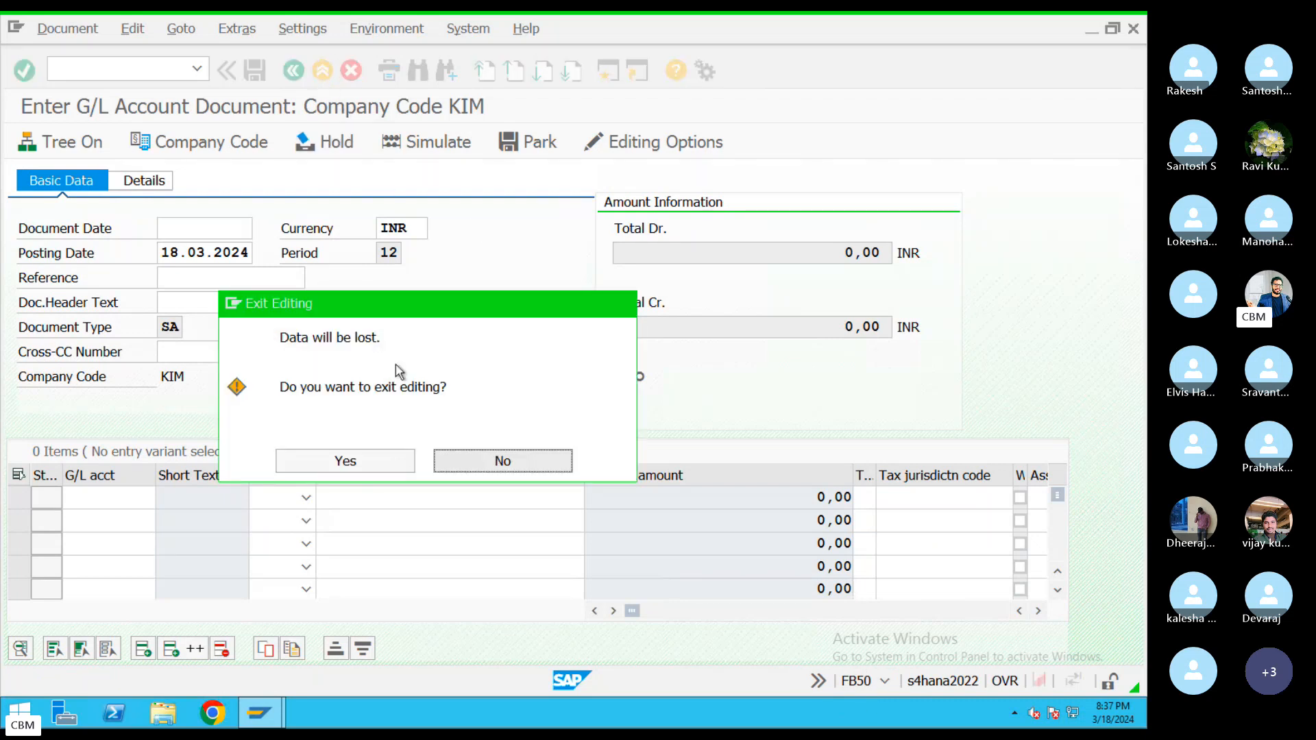
left_click(400, 468)
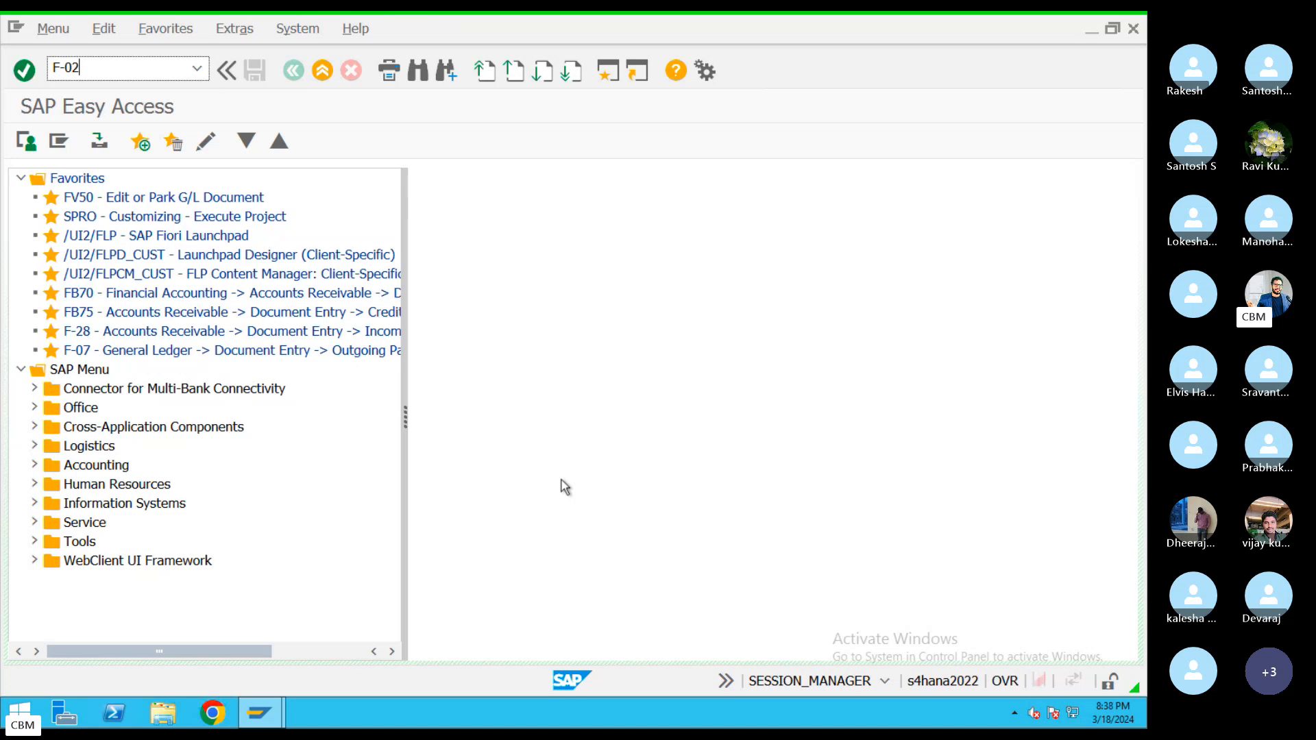
key("Return")
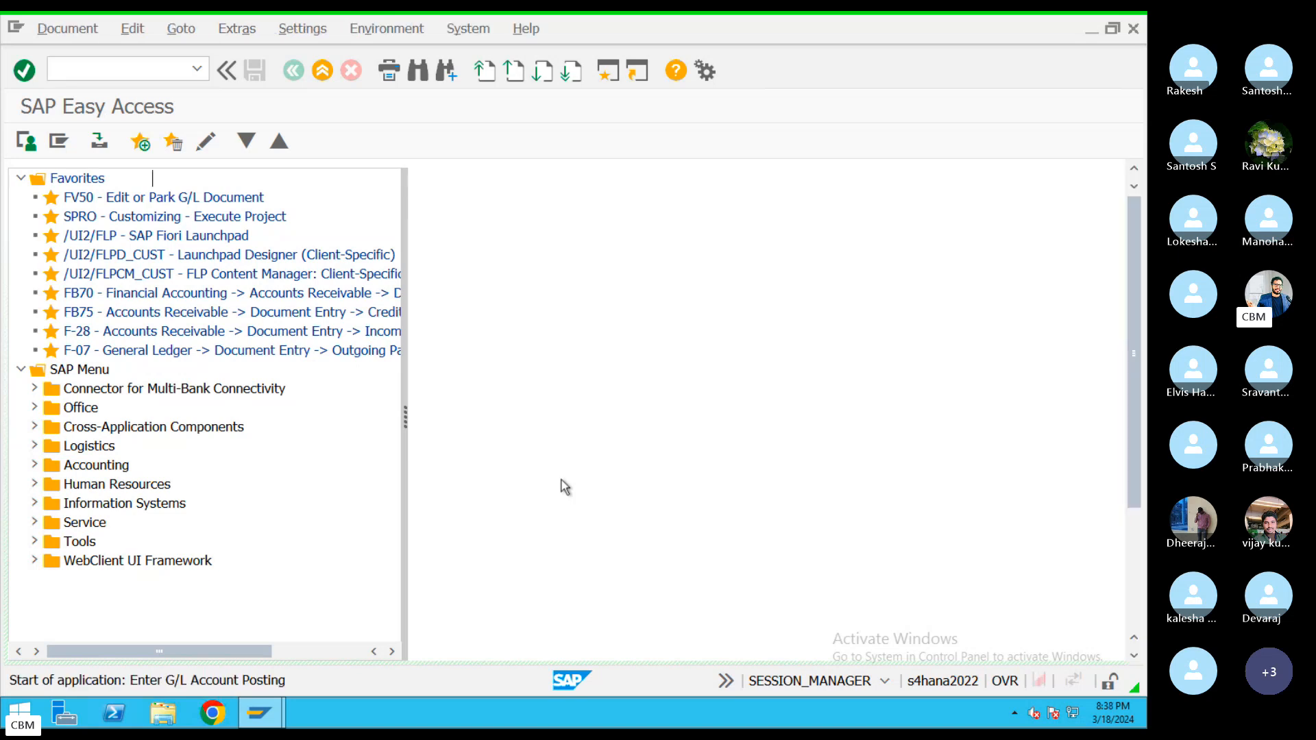
Step: Copy the posting date 18.03.2024 into the document date of the G/L posting header
left_click_drag(156, 206, 237, 204)
key("ctrl+c")
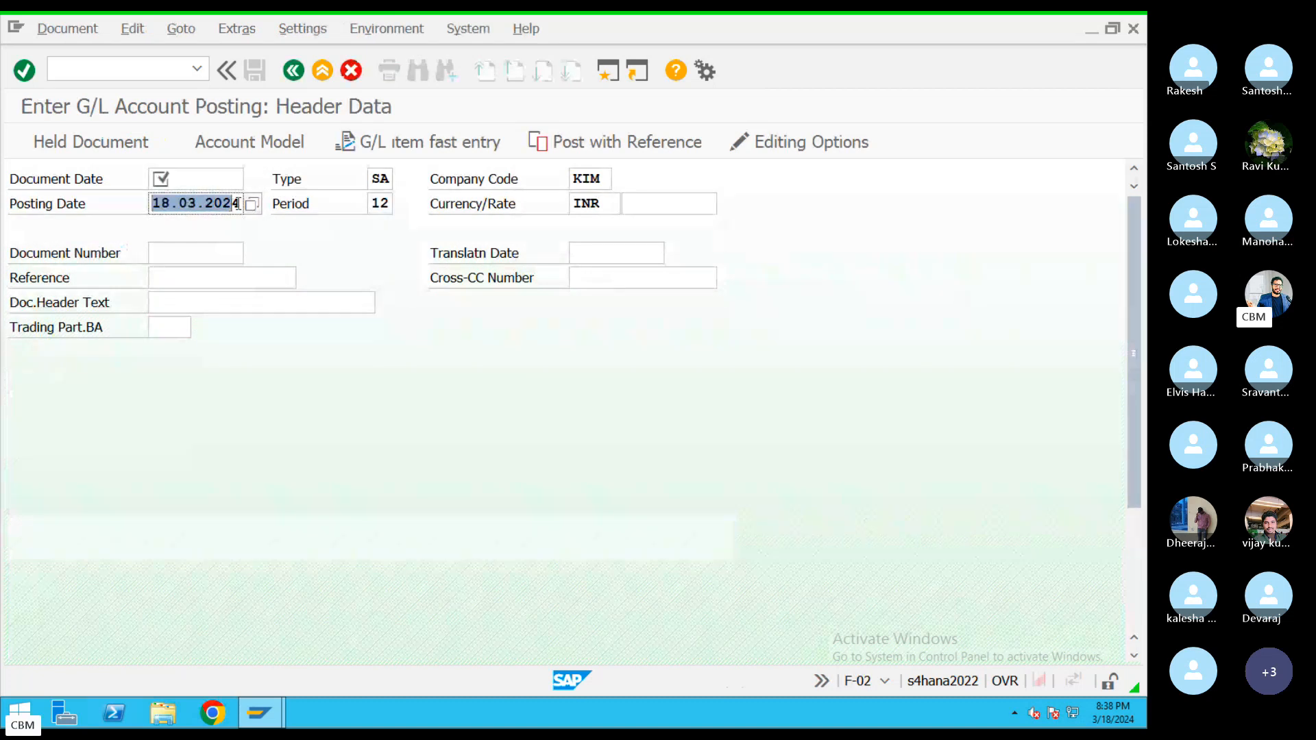
left_click(182, 184)
key("ctrl+v")
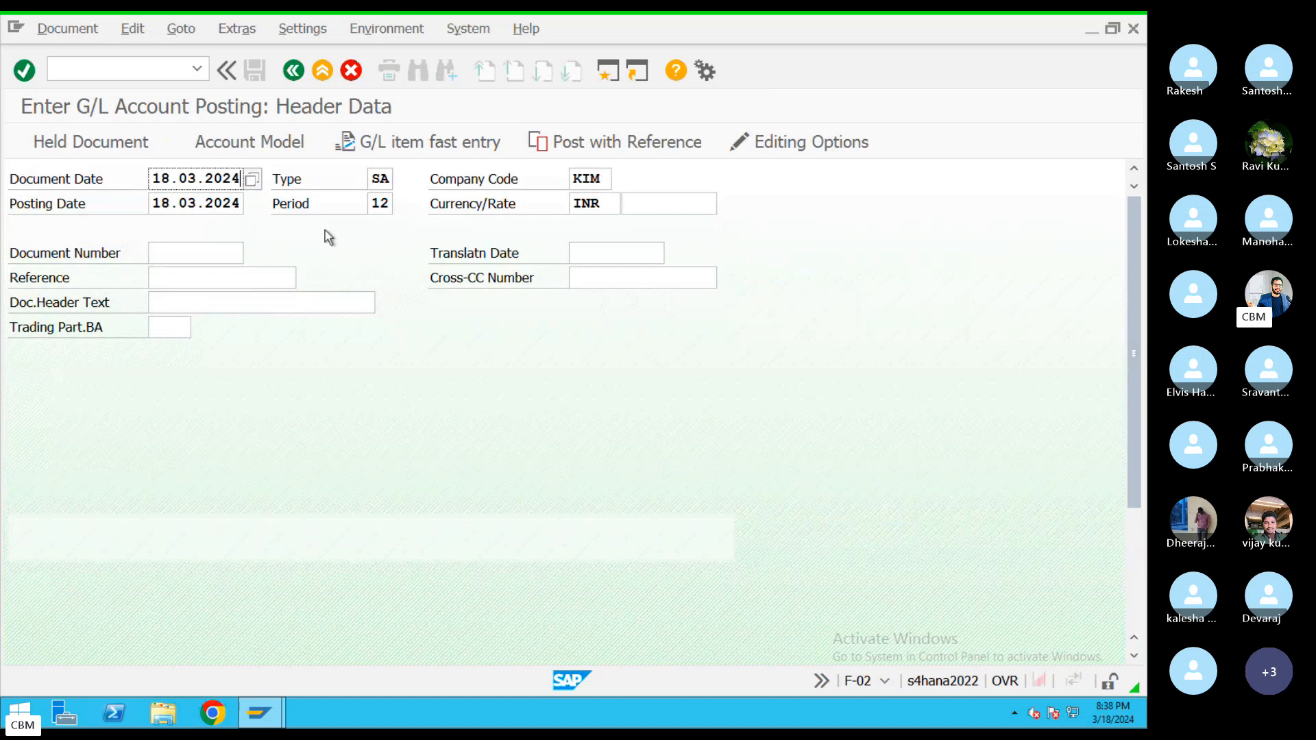
double_click(377, 178)
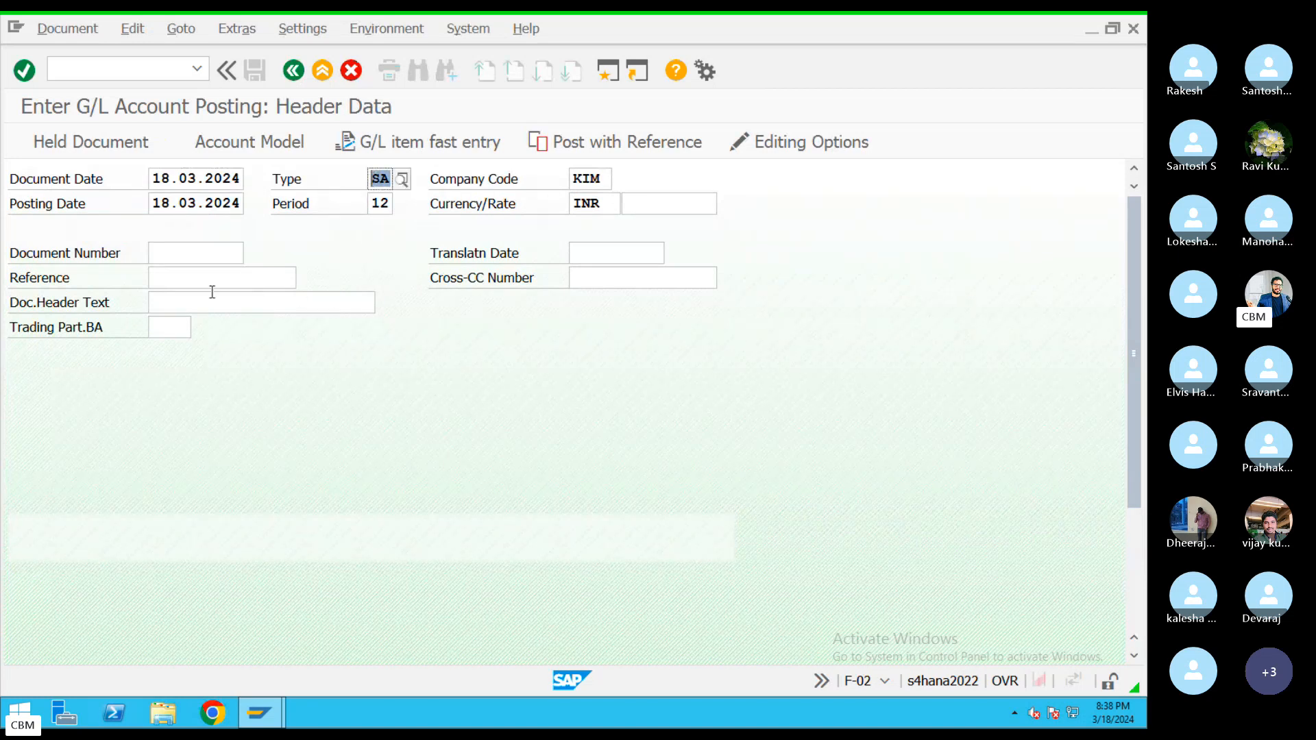
left_click(168, 281)
type("REF")
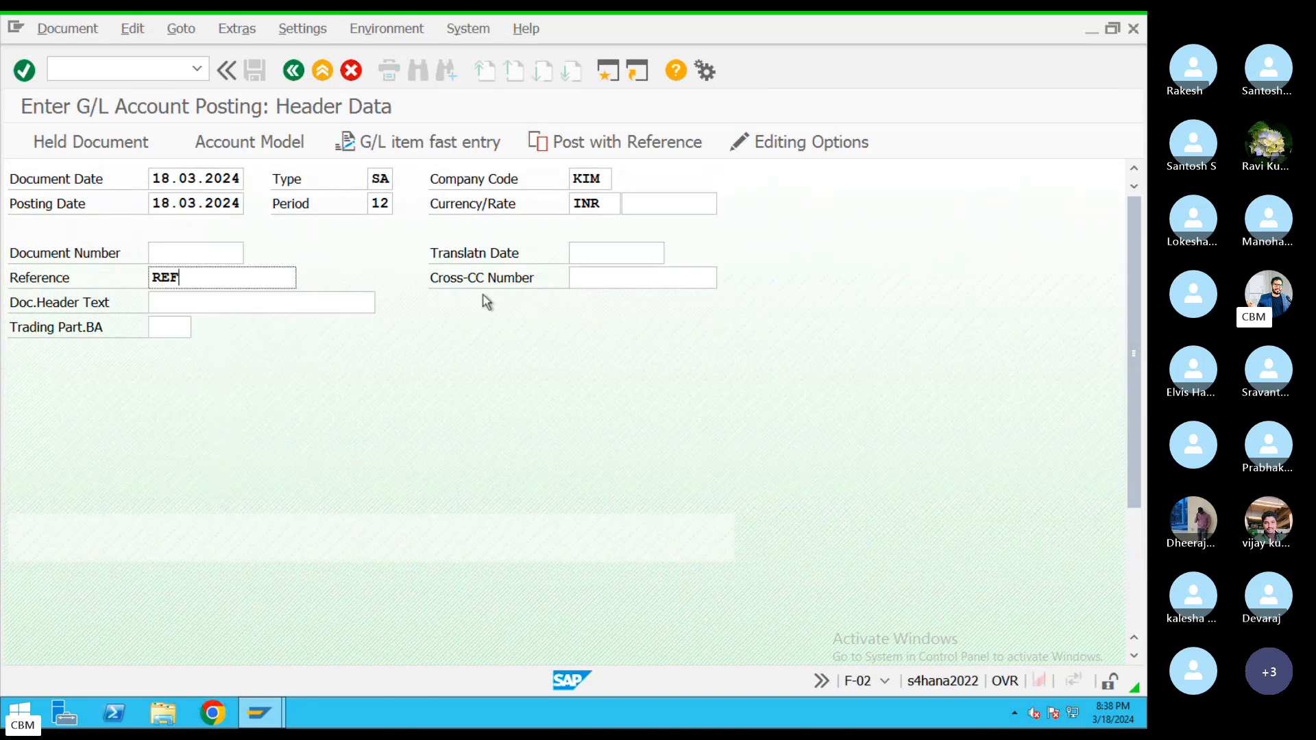
type("$4343")
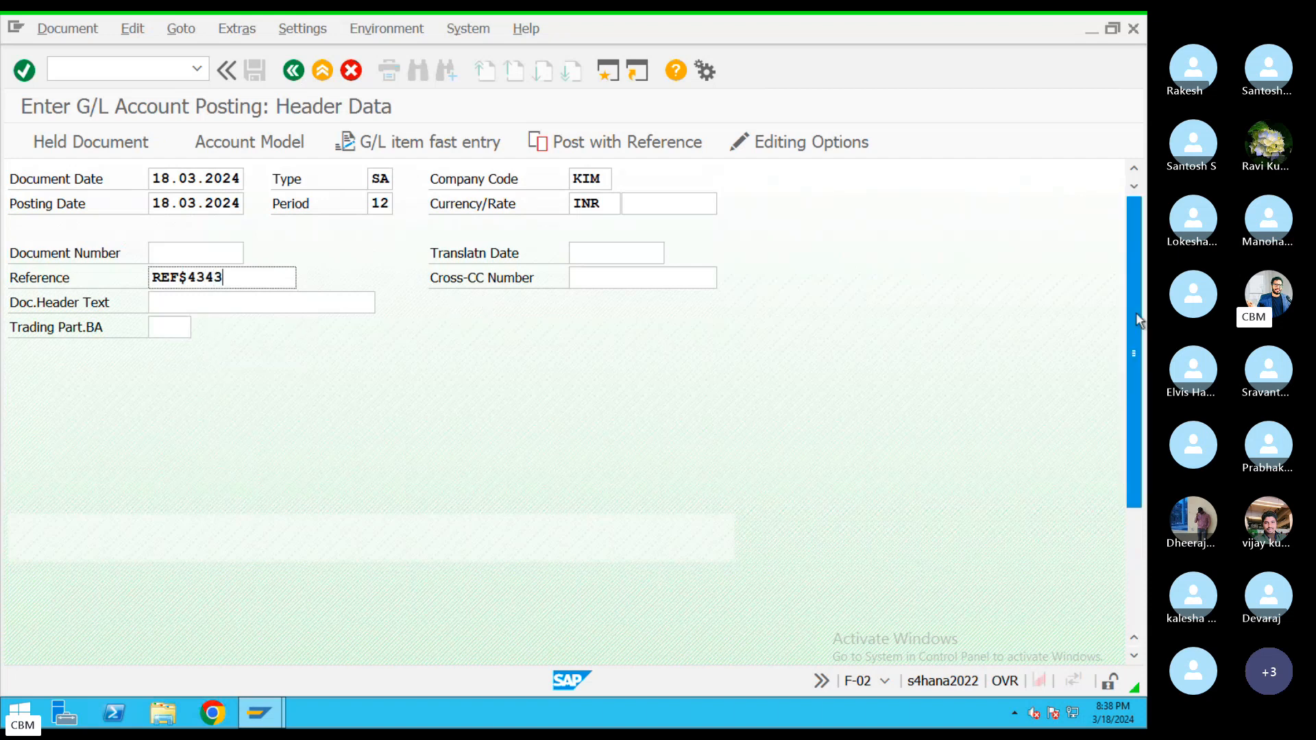
Step: Set the reference to 43434933 and the document header text to "Rent & Salary A.c"
left_click_drag(260, 279, 79, 287)
type("43434933")
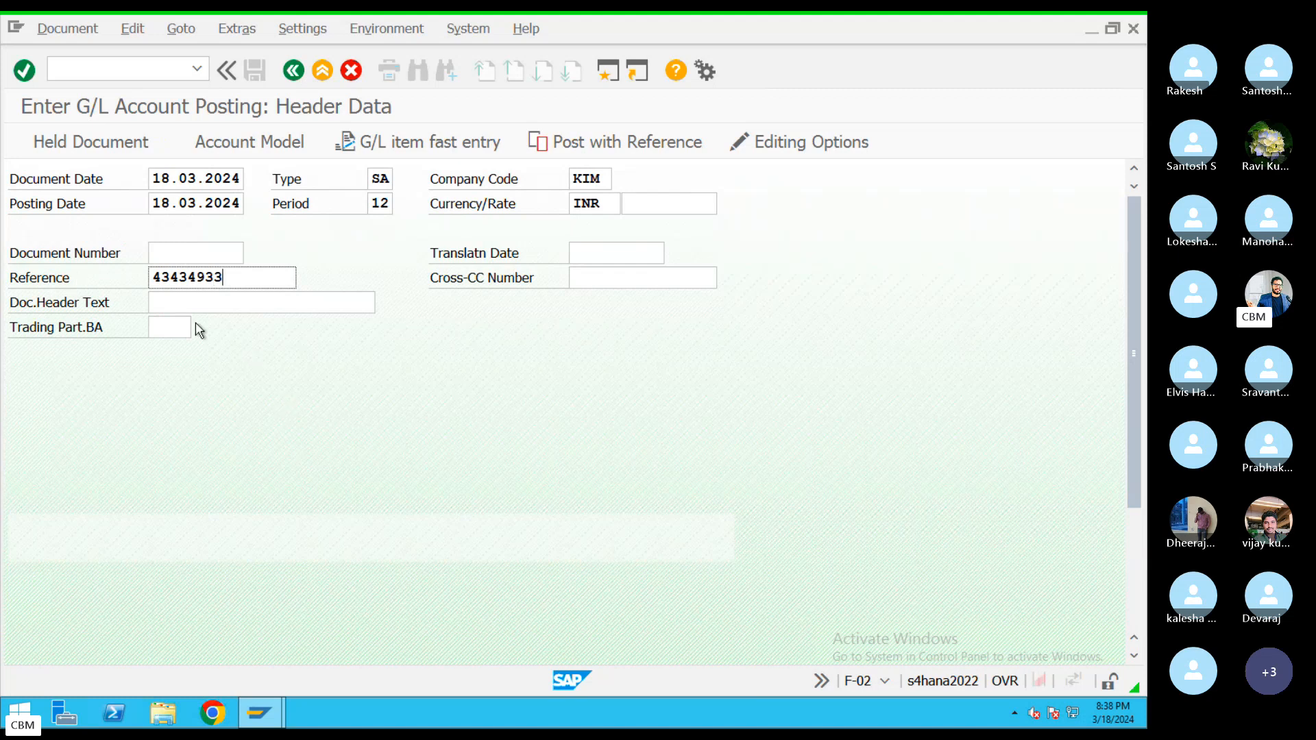
left_click(168, 302)
type("r")
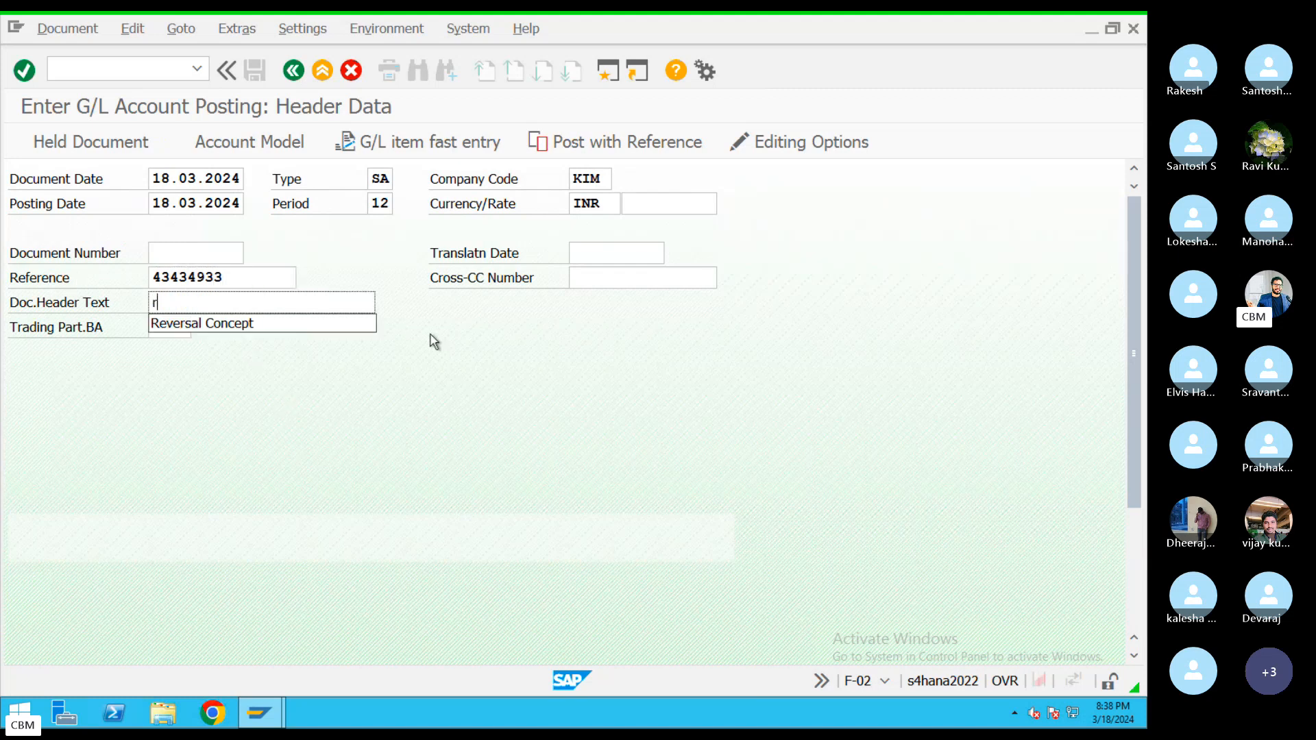
key("BackSpace")
type("Rent & Salary A.c")
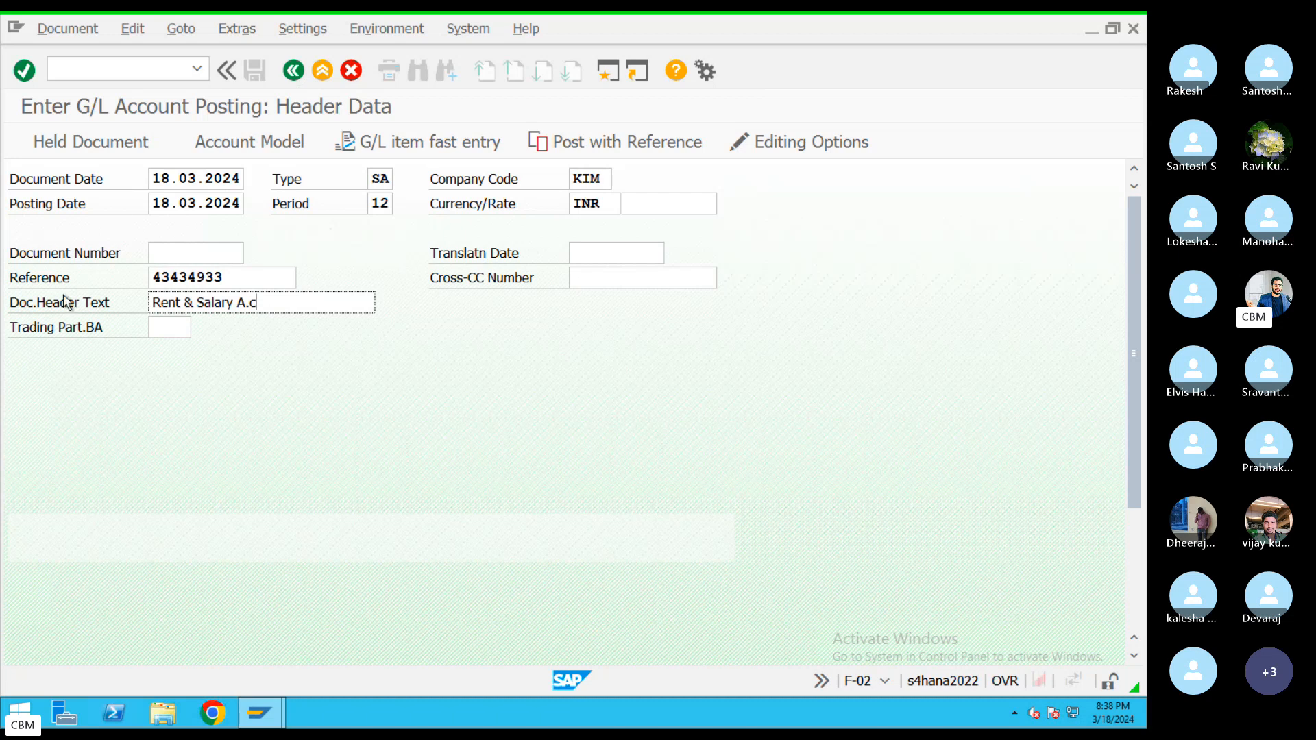
scroll(327, 560, "down", 3)
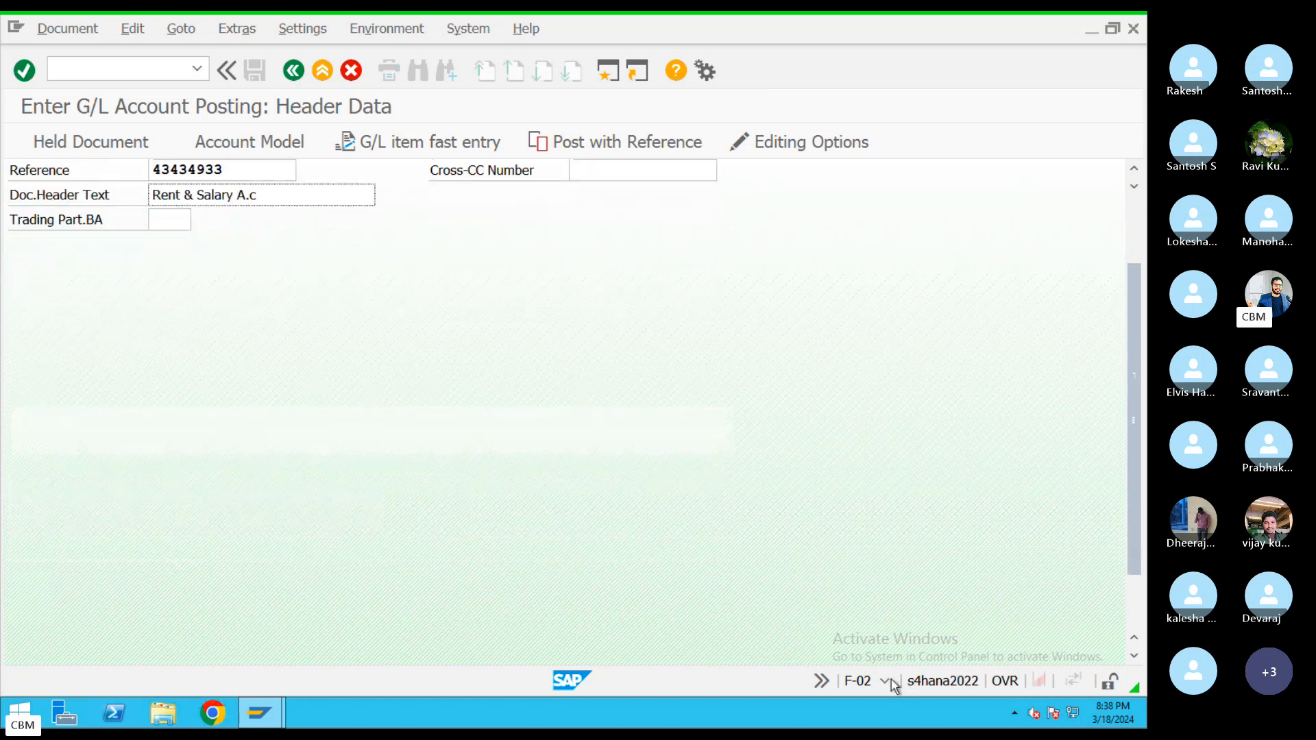
left_click_drag(1130, 443, 1128, 288)
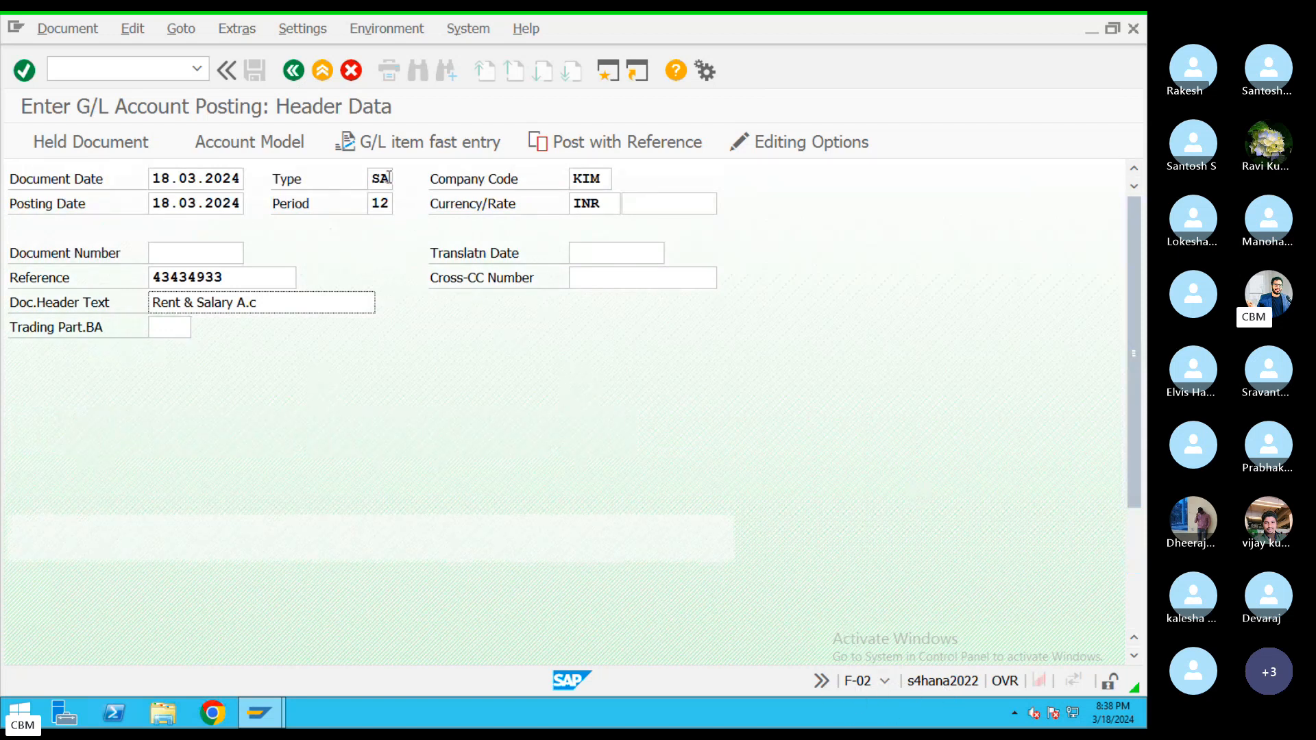
left_click_drag(389, 178, 365, 177)
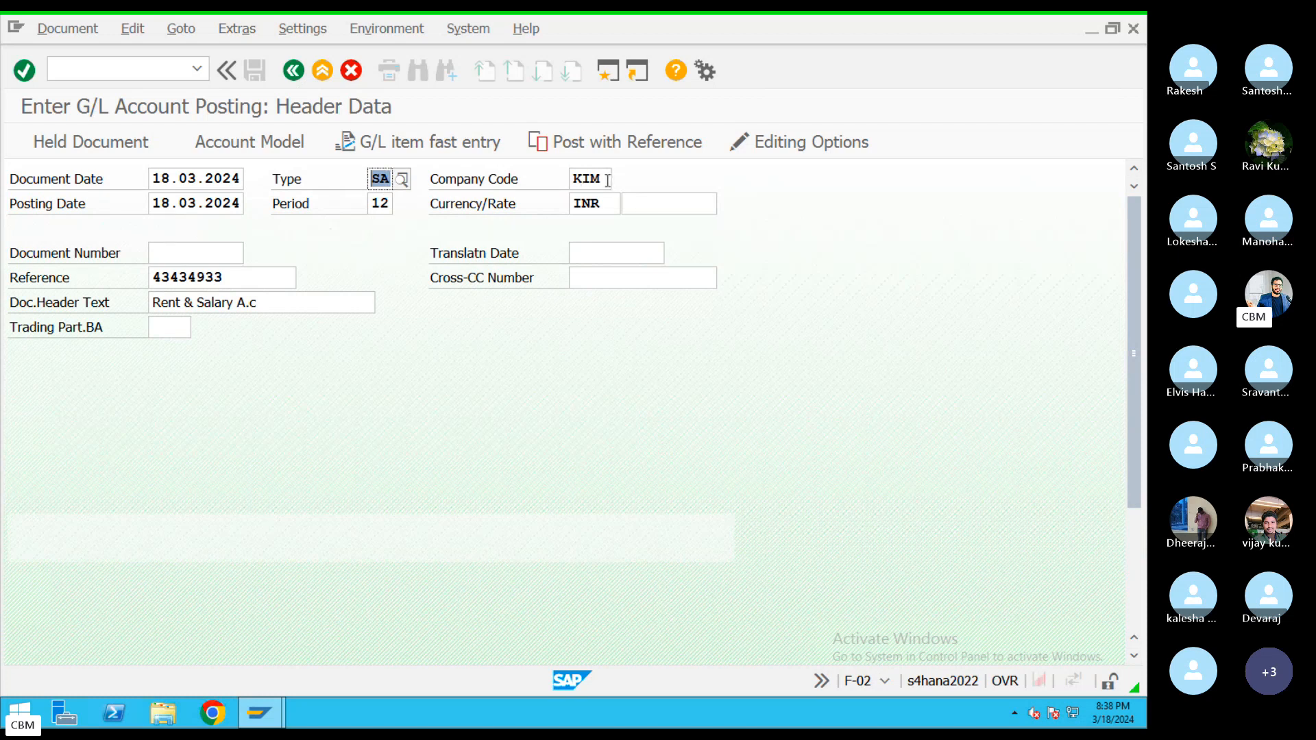
Step: Enter the first line item with posting key 40 and the Salary G/L account of company code KIM, opening its item details
left_click_drag(607, 179, 570, 203)
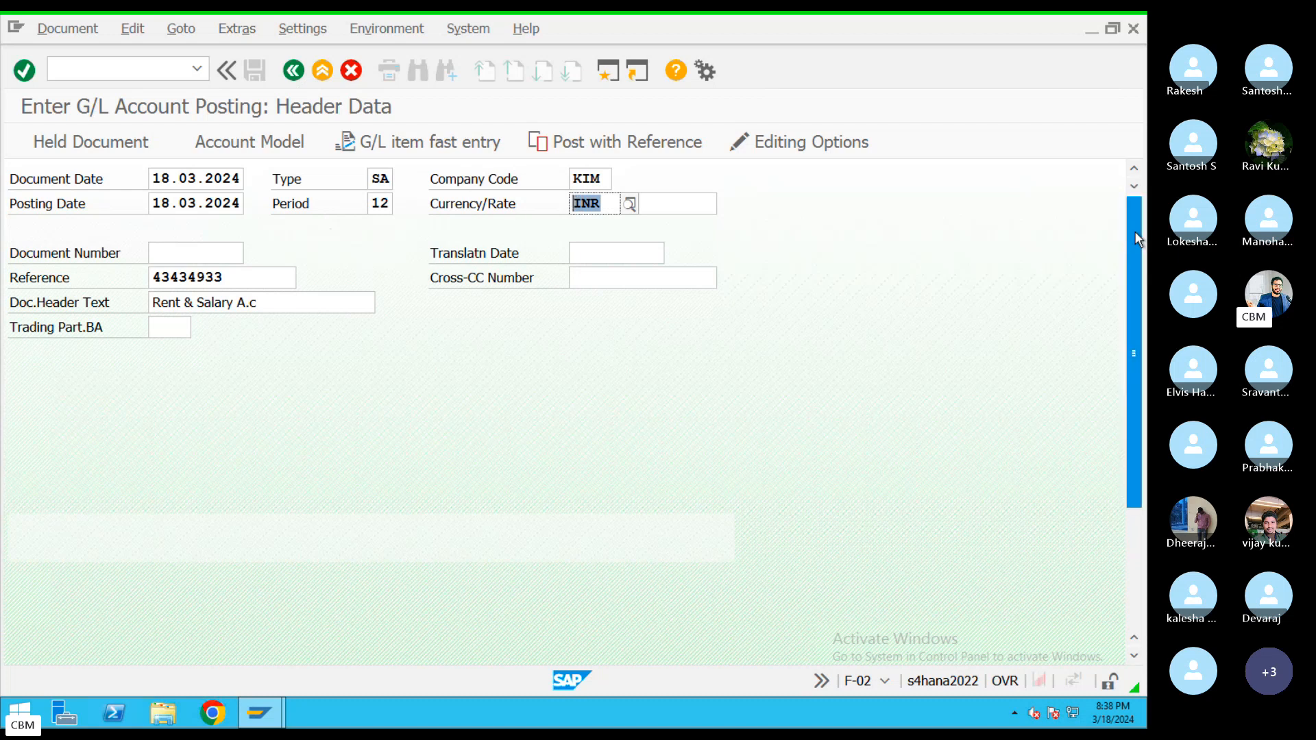
left_click_drag(1134, 231, 1138, 348)
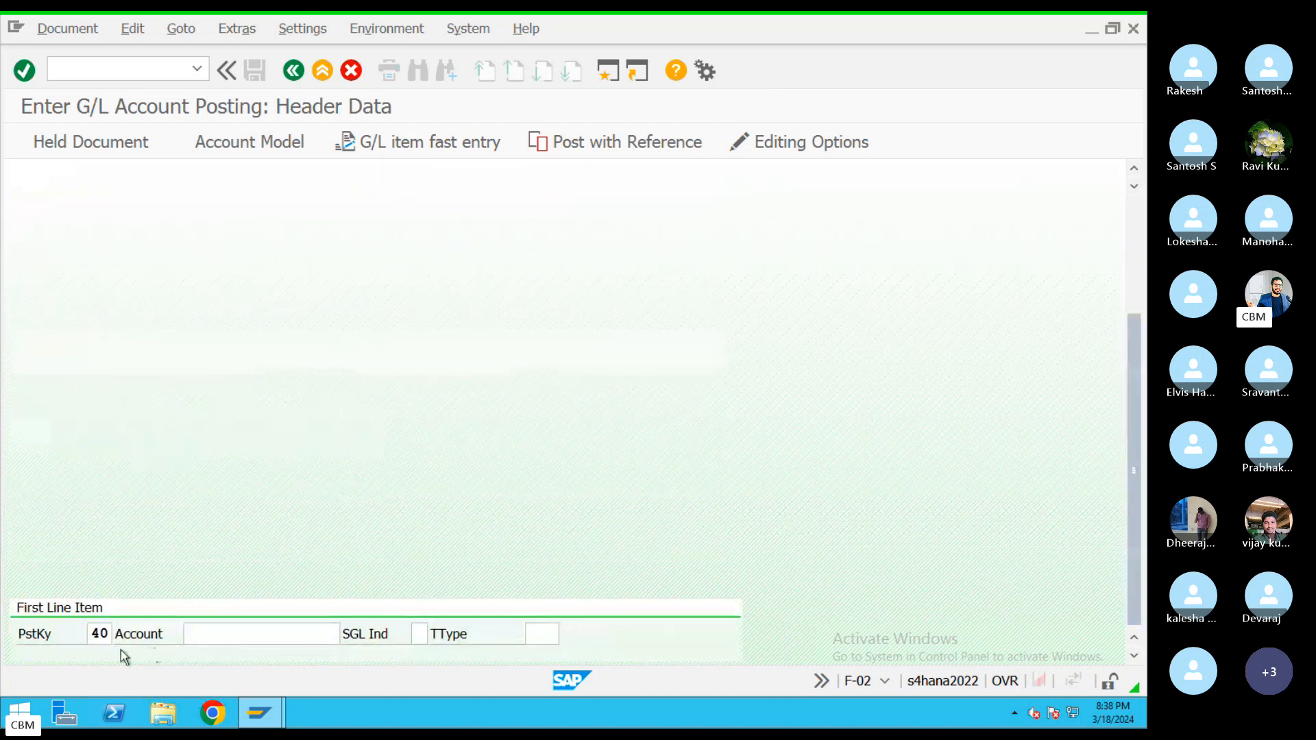
left_click_drag(108, 638, 87, 633)
left_click(216, 639)
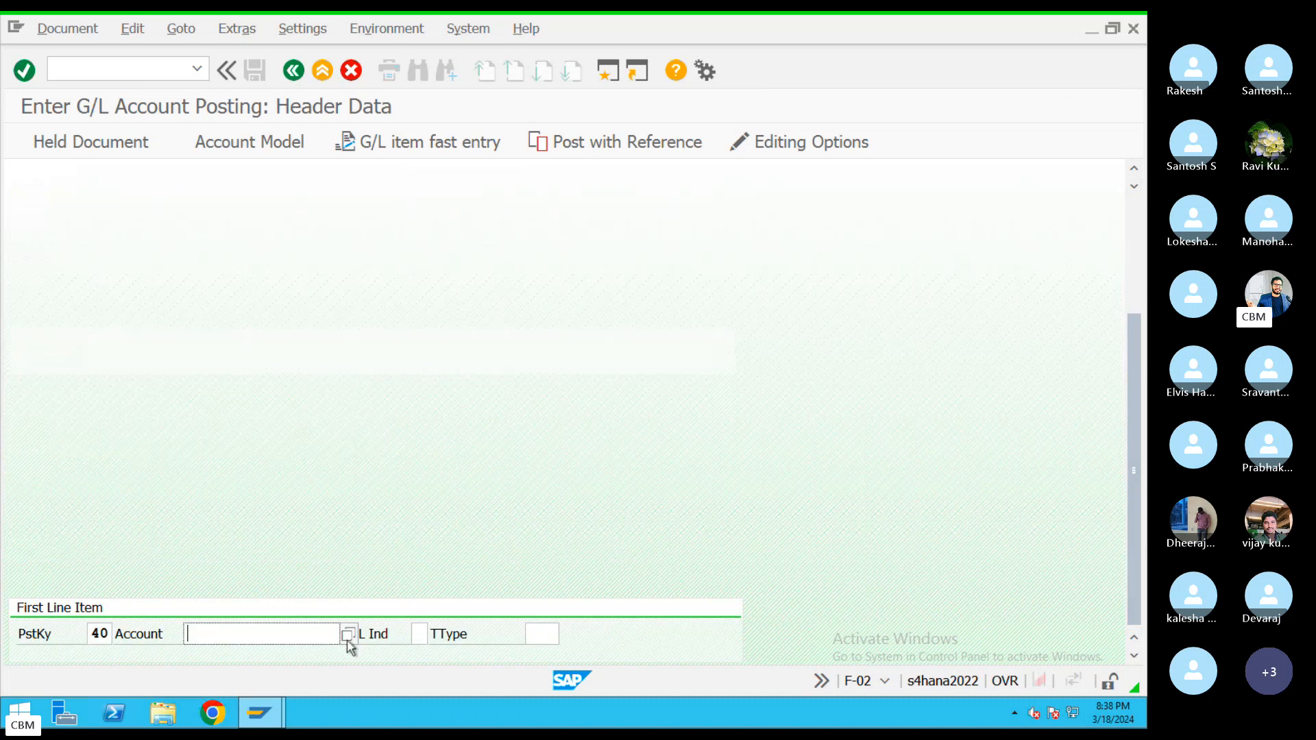
left_click(349, 636)
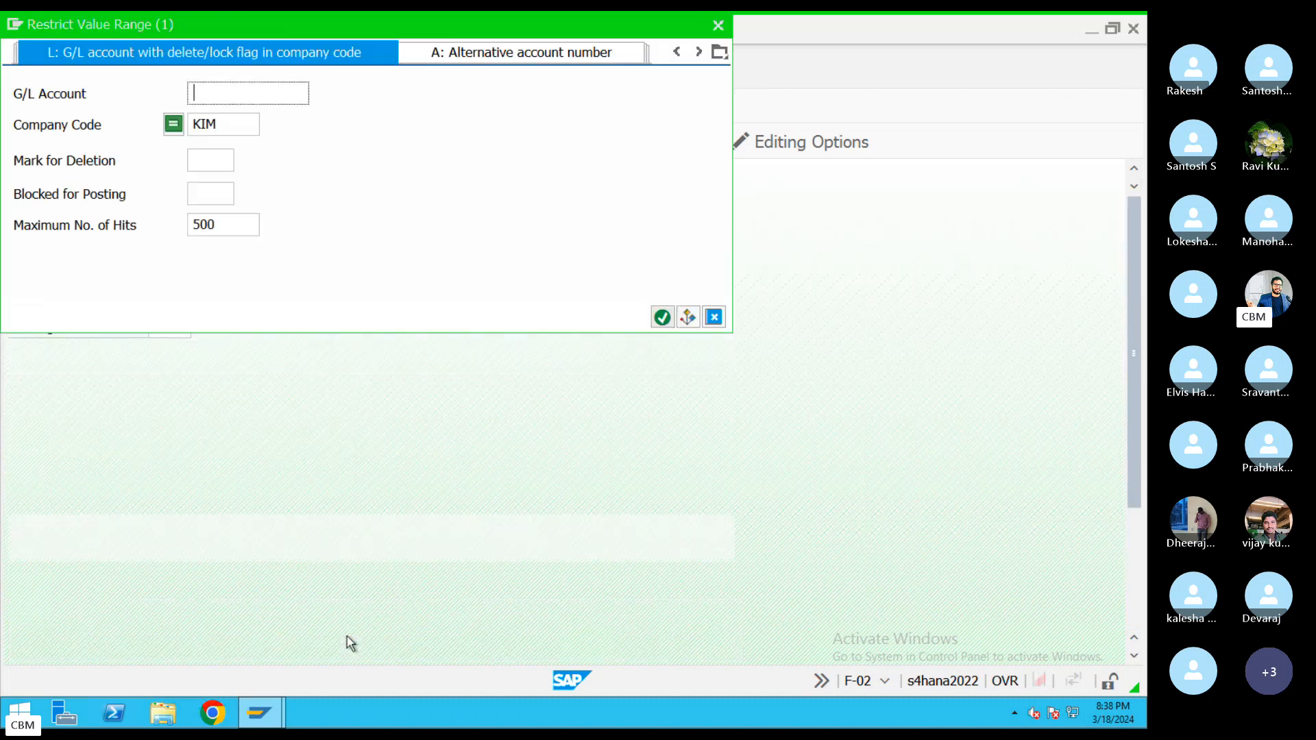
left_click(662, 316)
double_click(32, 184)
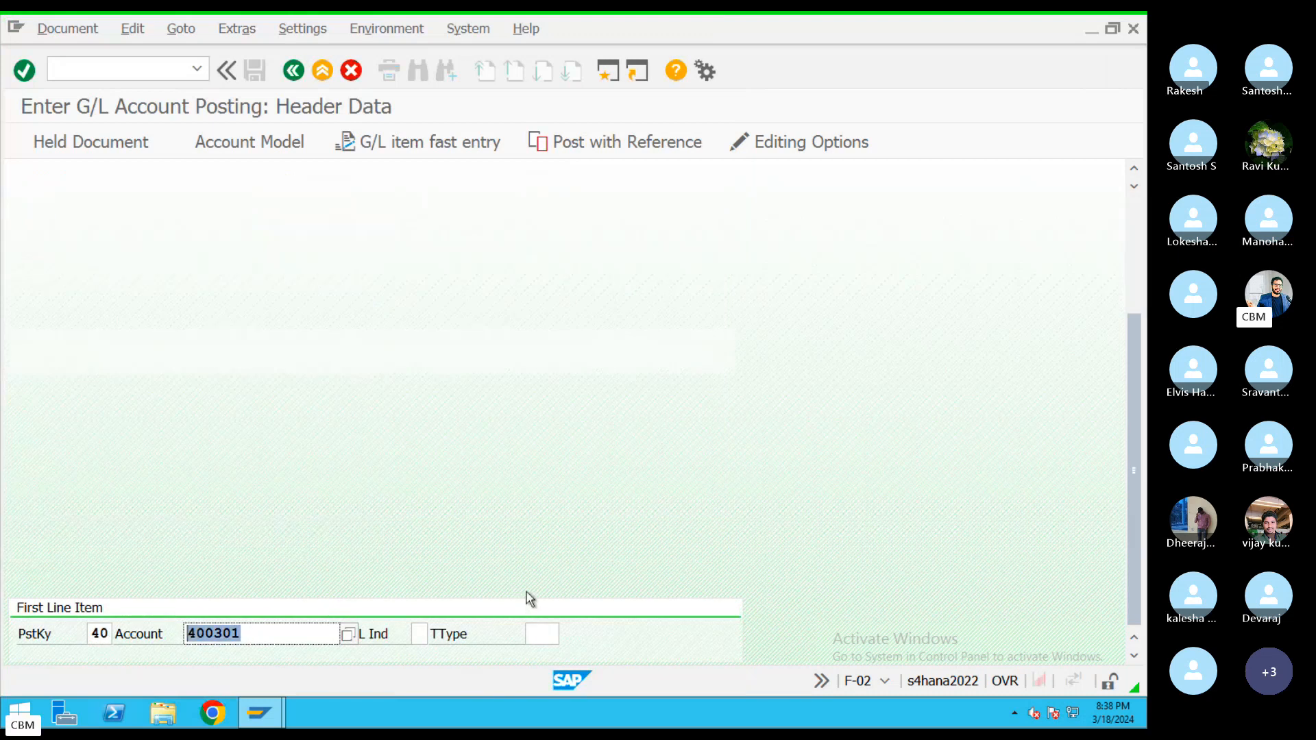
key("Return")
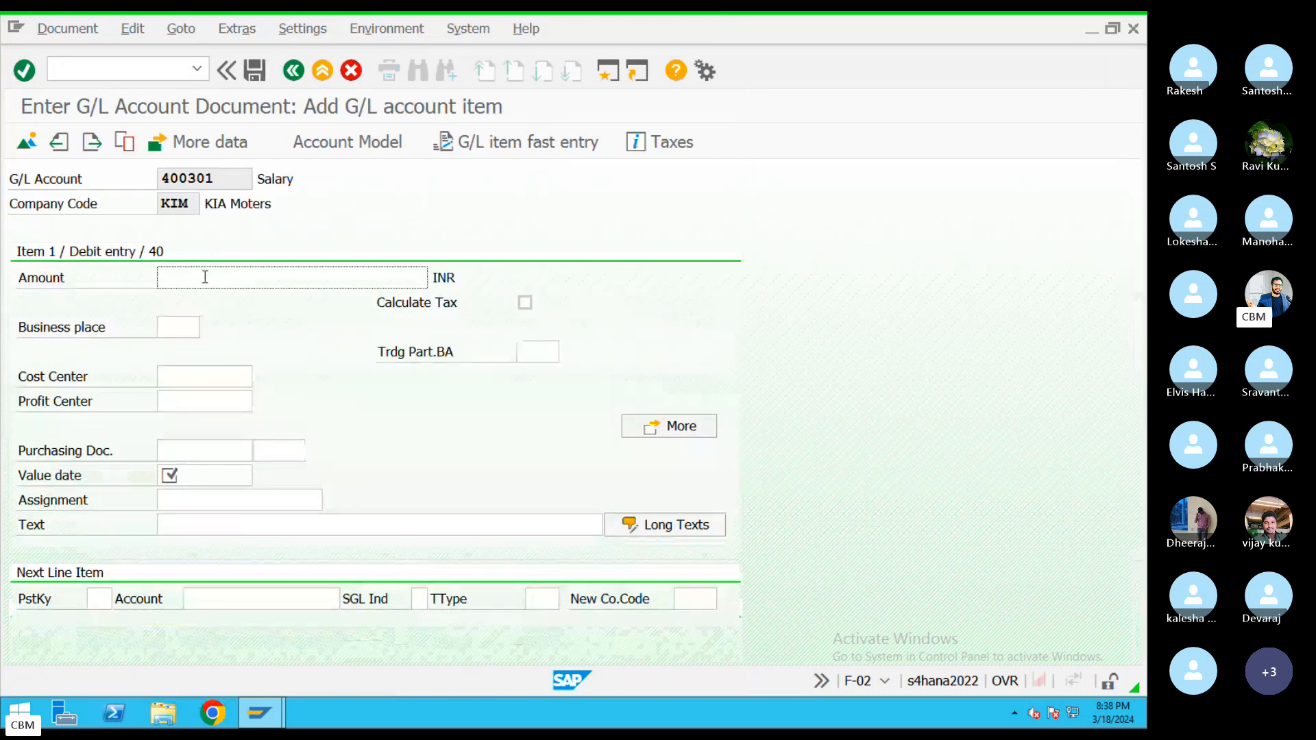
Step: Fill in the Salary debit item with amount 10000, value date 19.03.2024 and text "Salary"
type("10000")
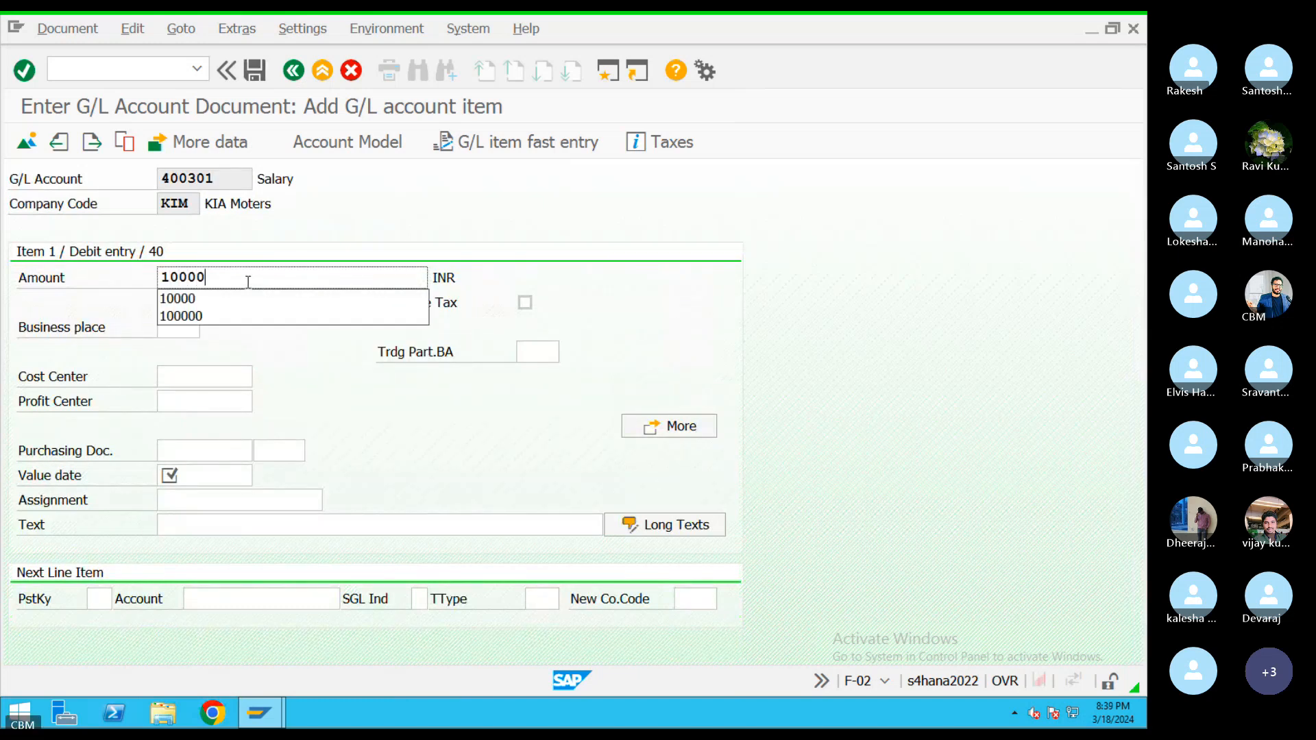
left_click_drag(248, 282, 109, 279)
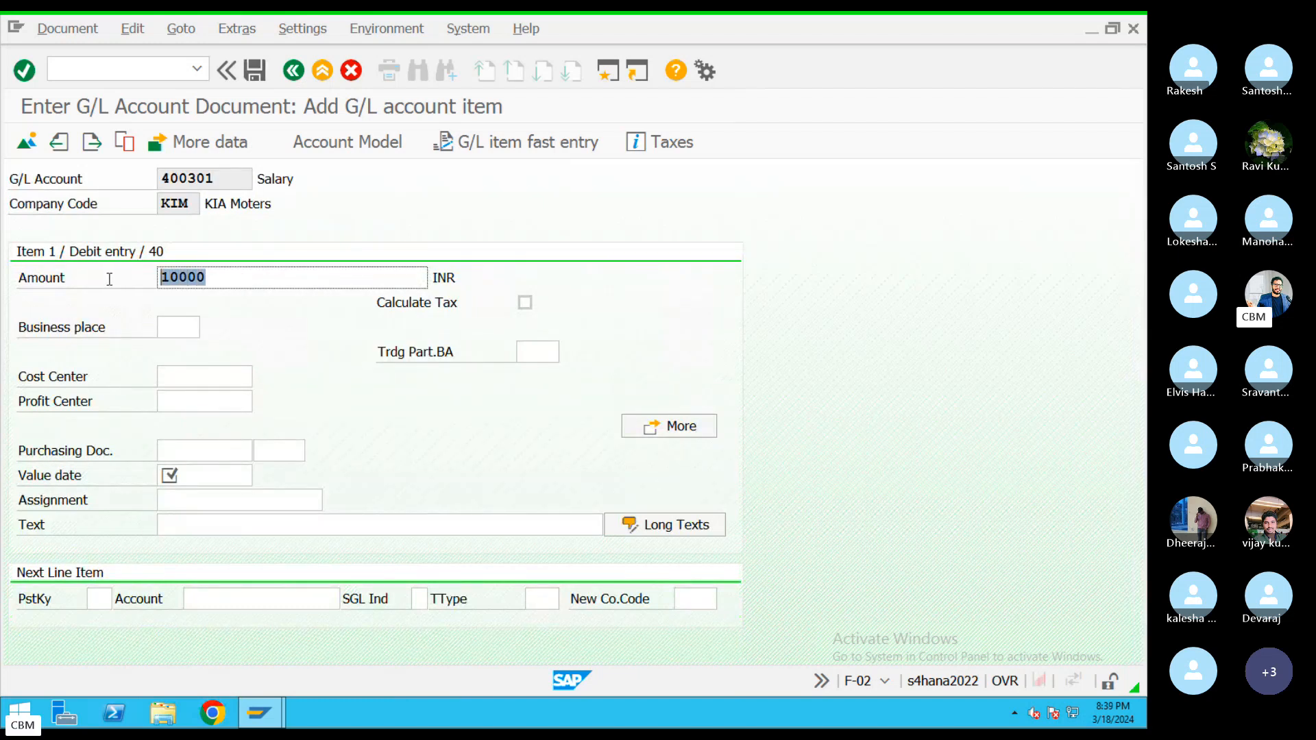
left_click(207, 473)
left_click(260, 476)
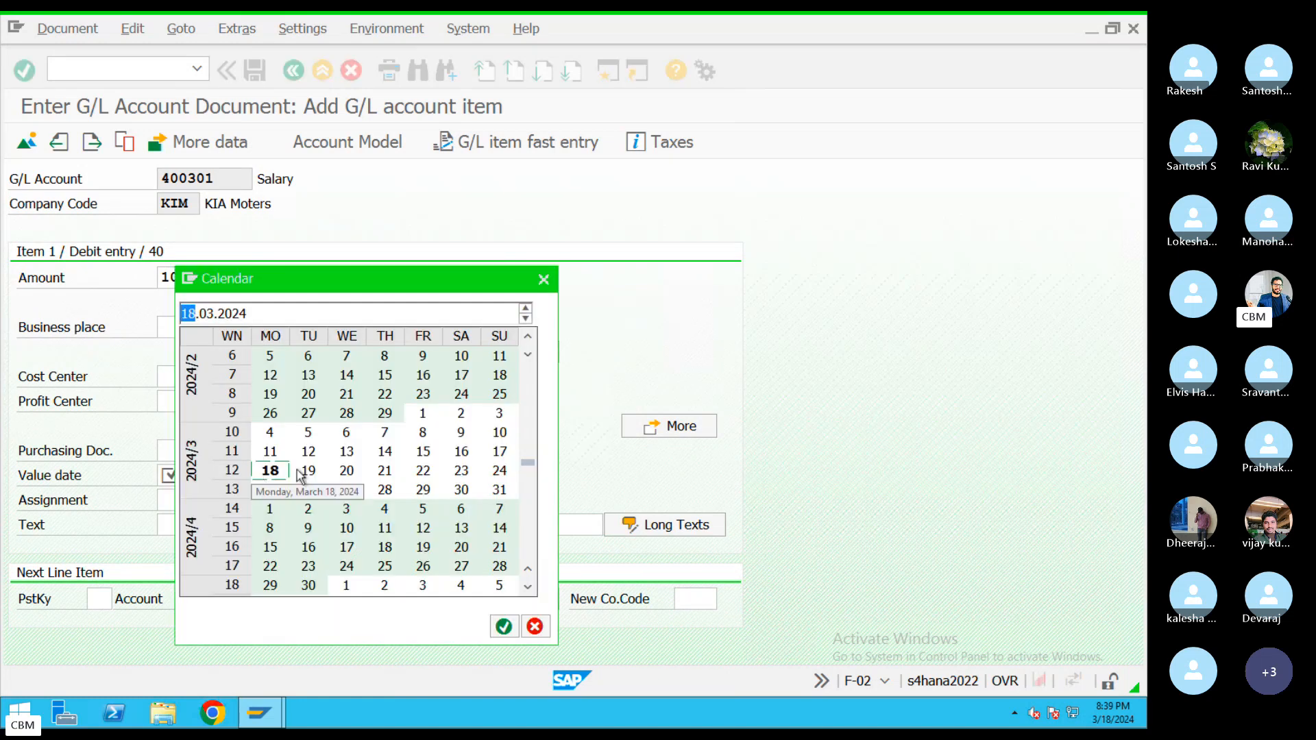
double_click(308, 473)
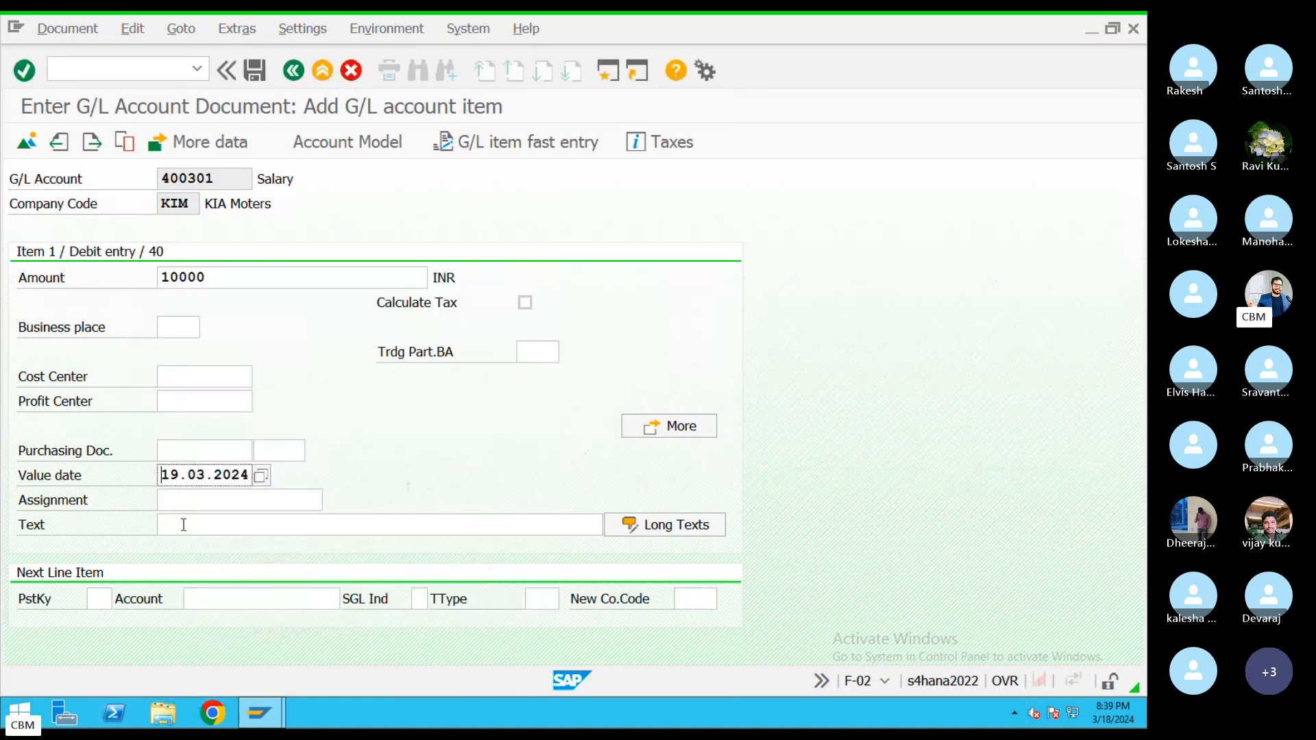
left_click(333, 528)
type("Salary")
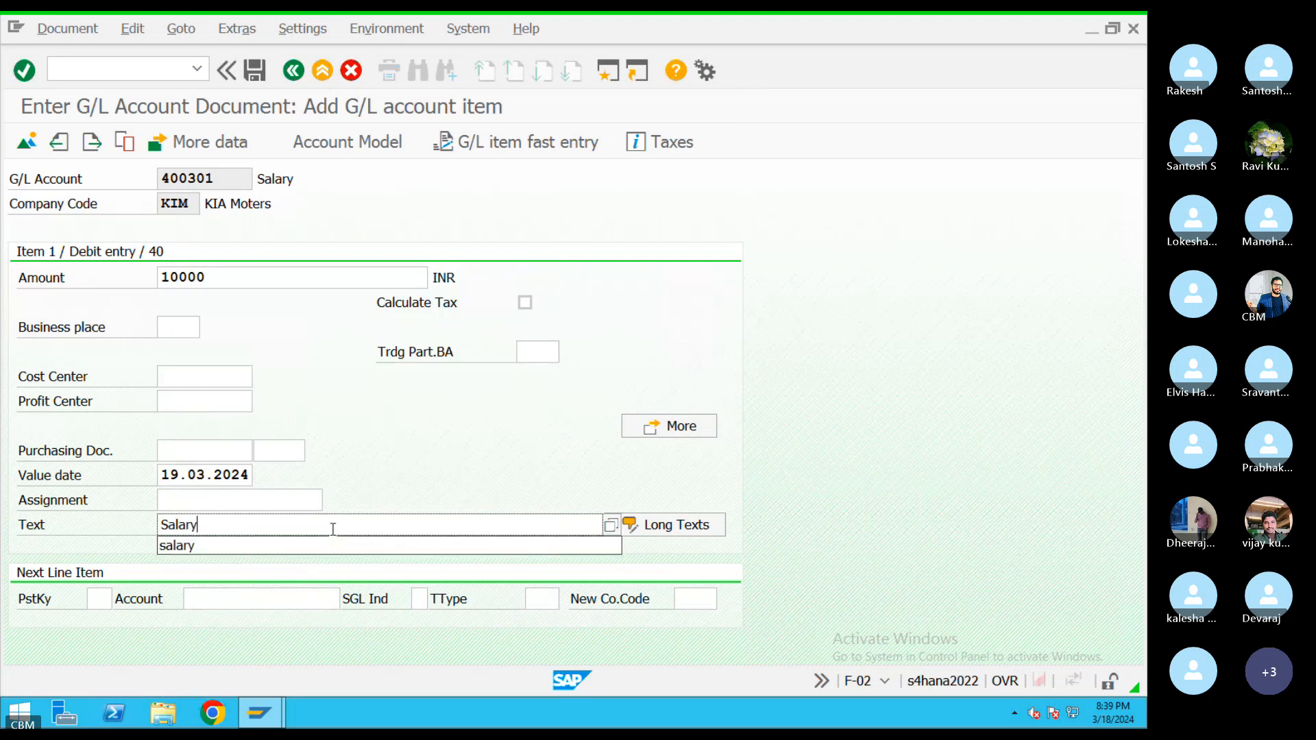
Step: Add a second line item with posting key 40 and the Rent G/L account, and open its item details
left_click(98, 600)
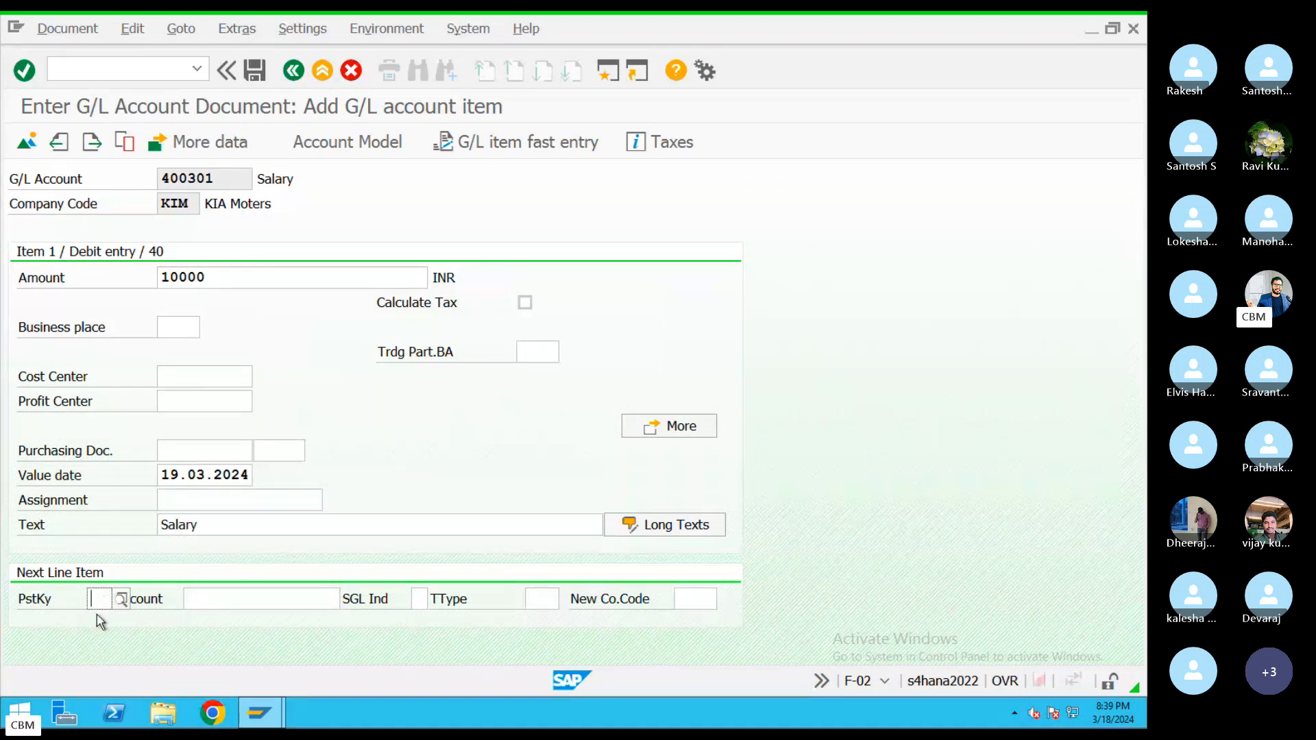
type("40")
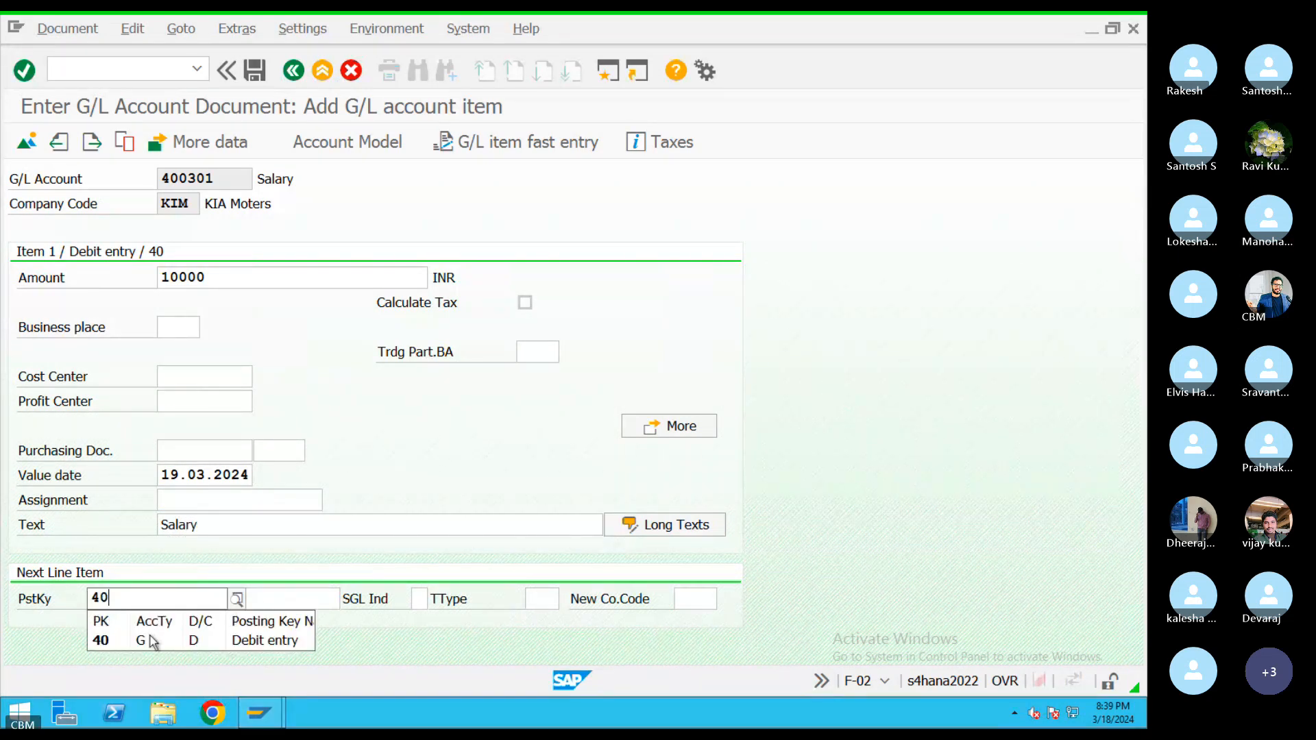
left_click(151, 647)
left_click(264, 601)
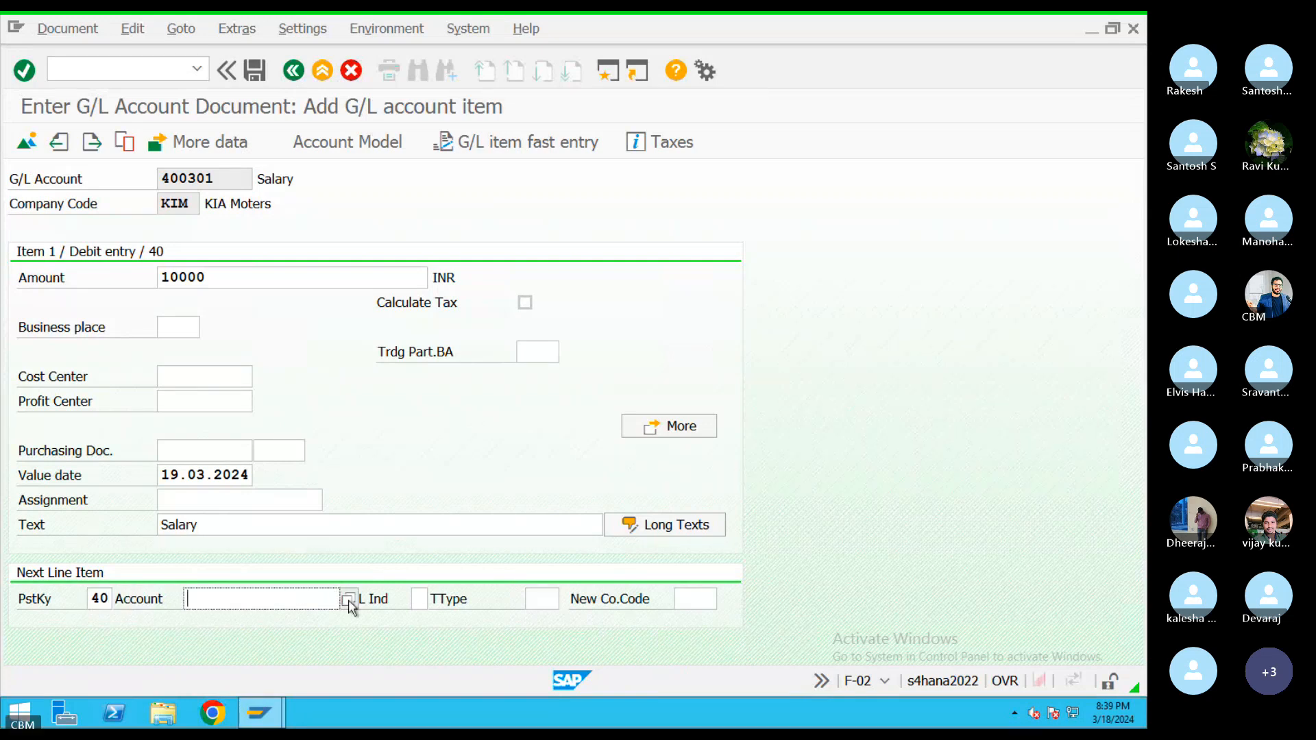
left_click(351, 605)
left_click(669, 317)
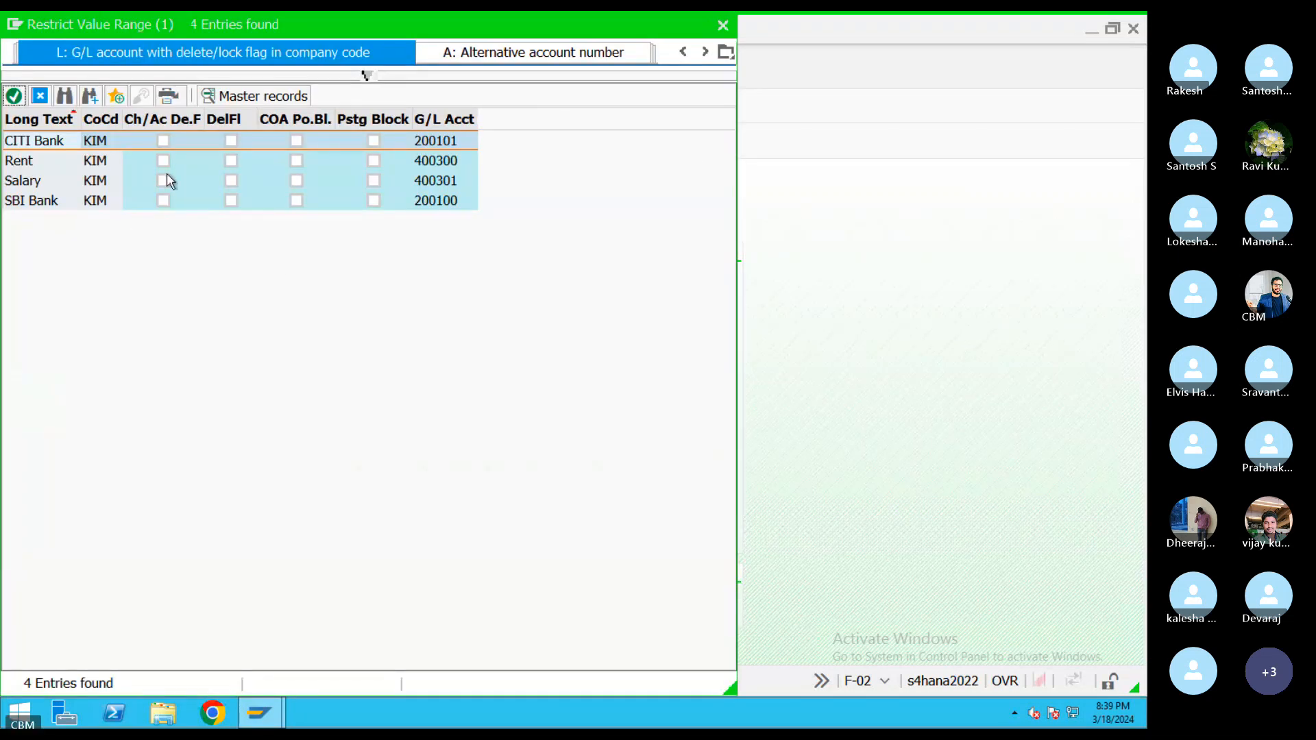
left_click(22, 162)
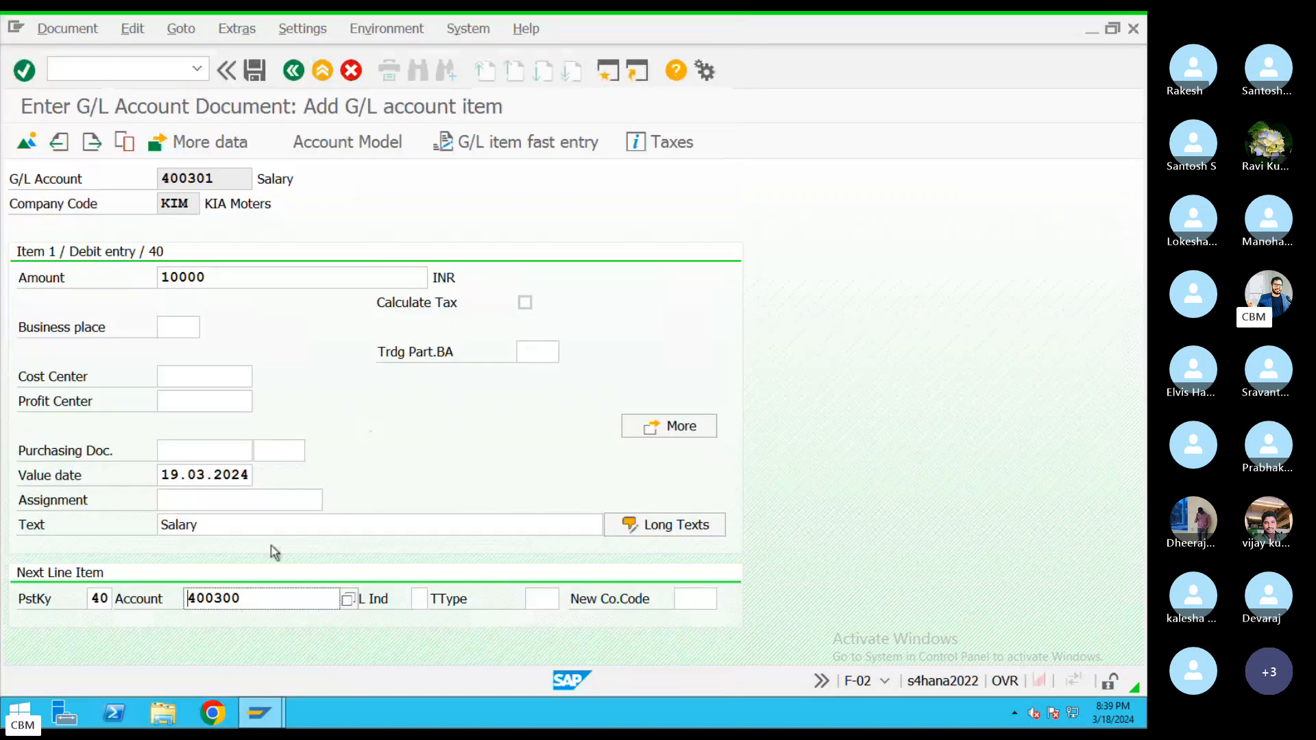
key("Return")
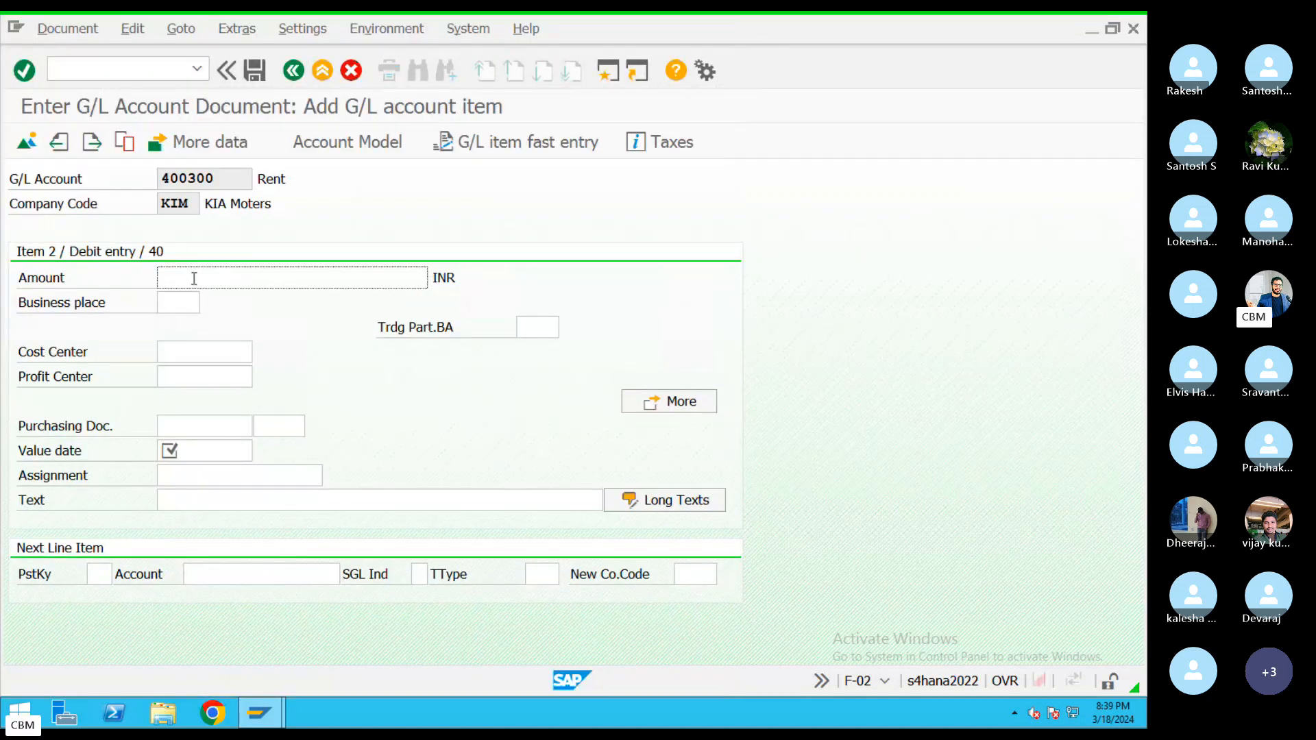
Step: Fill in the Rent debit item with amount 10000, value date 18.03.2024 and text "Salary"
type("1")
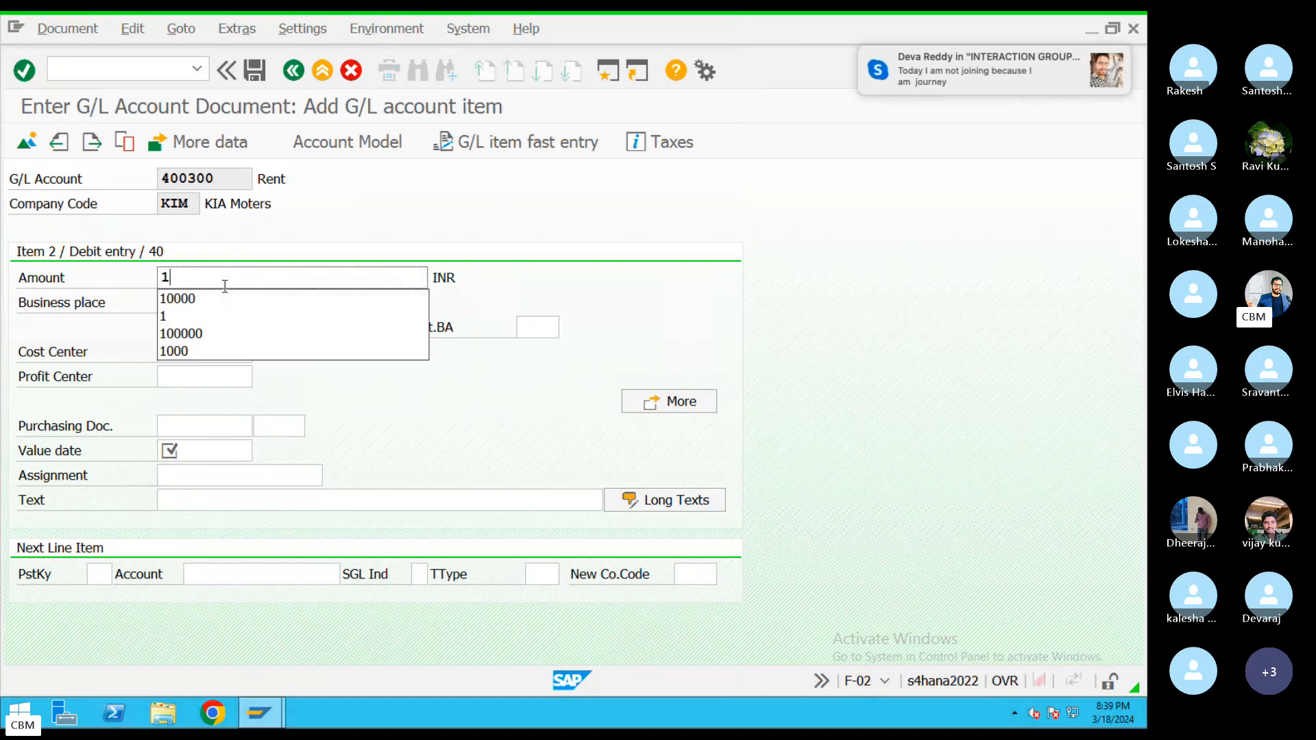
type("0000")
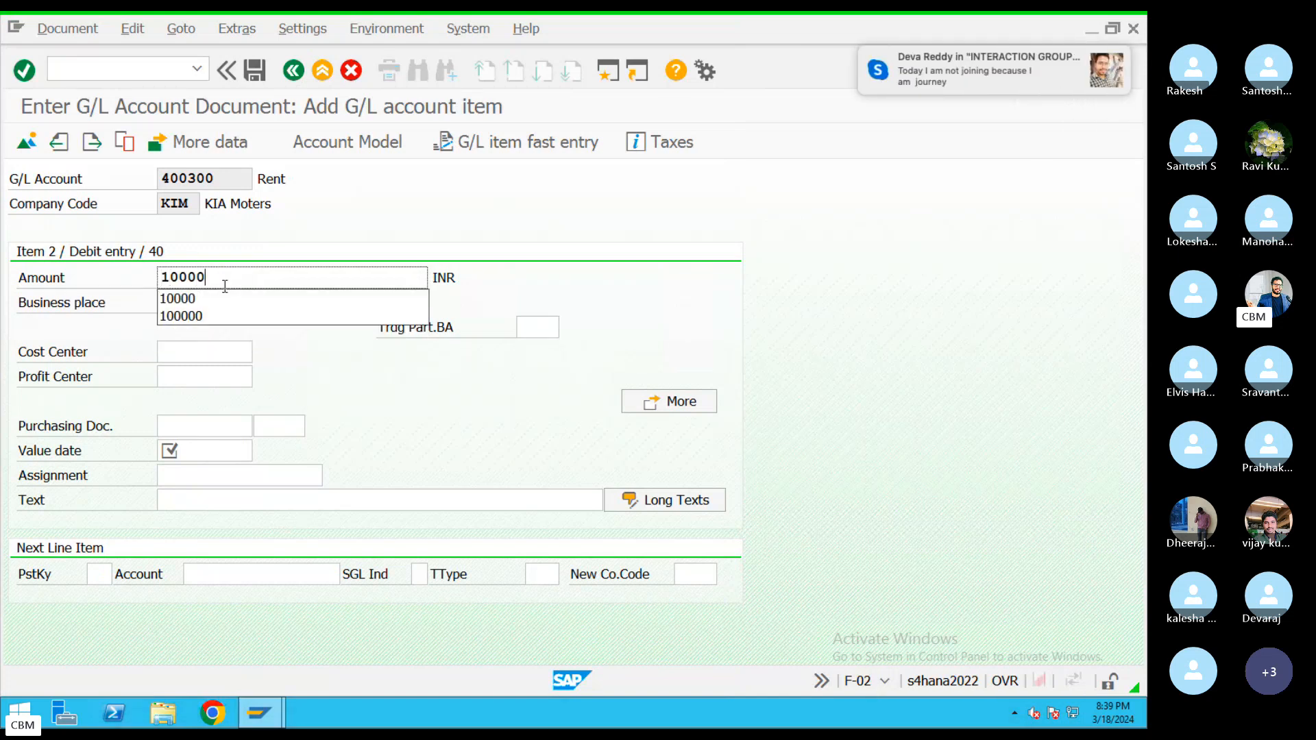
left_click(209, 451)
left_click(260, 452)
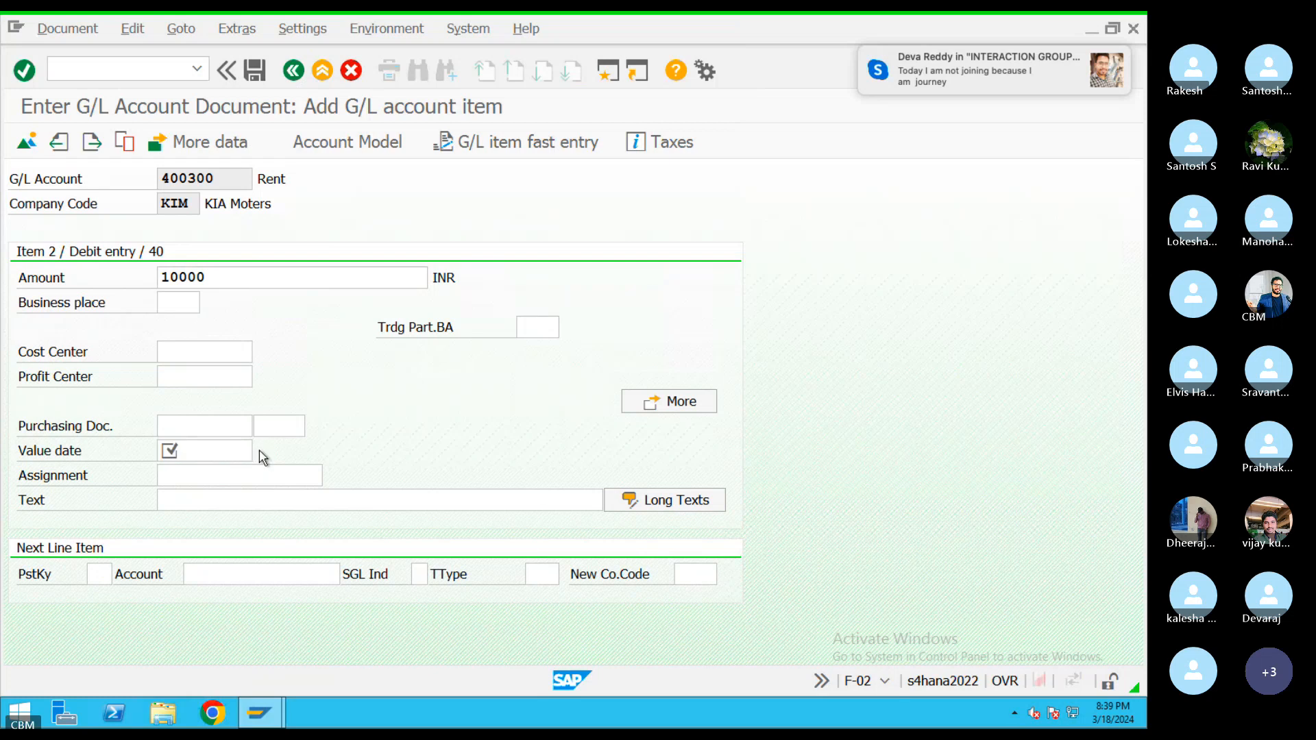
double_click(267, 468)
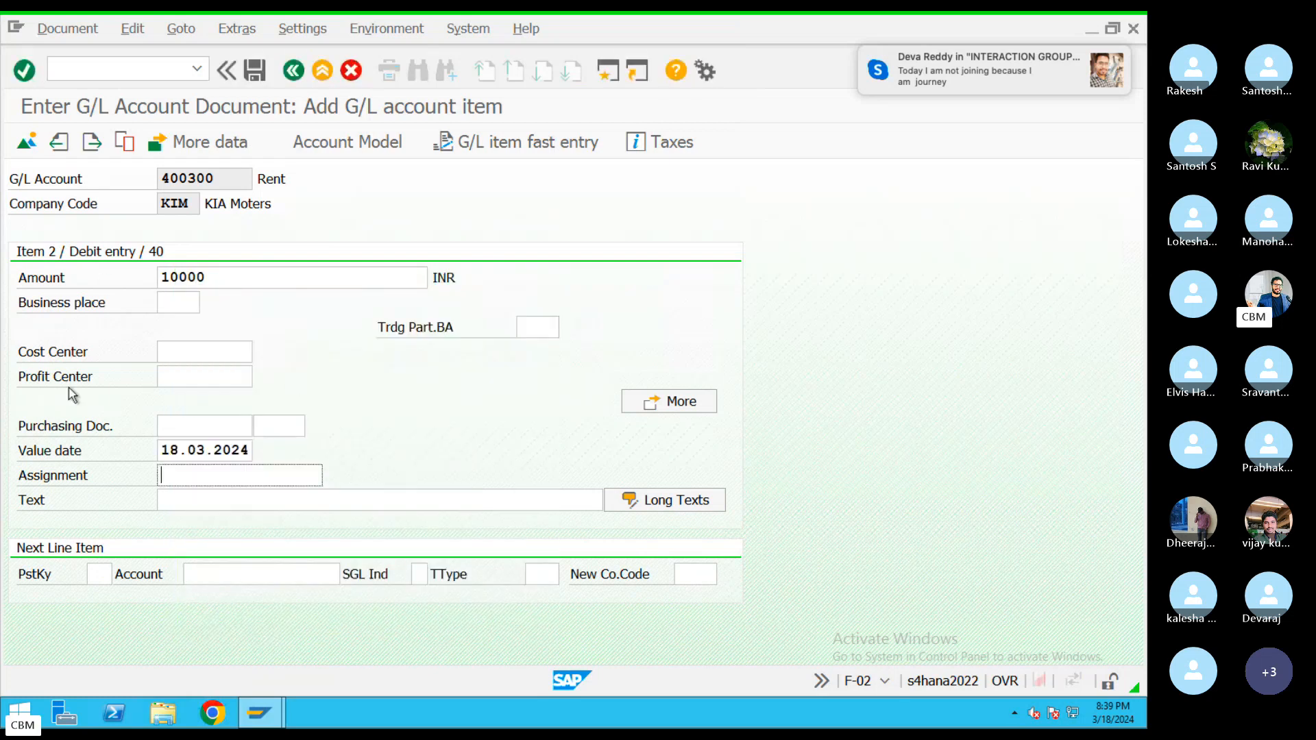
left_click(216, 504)
type("S")
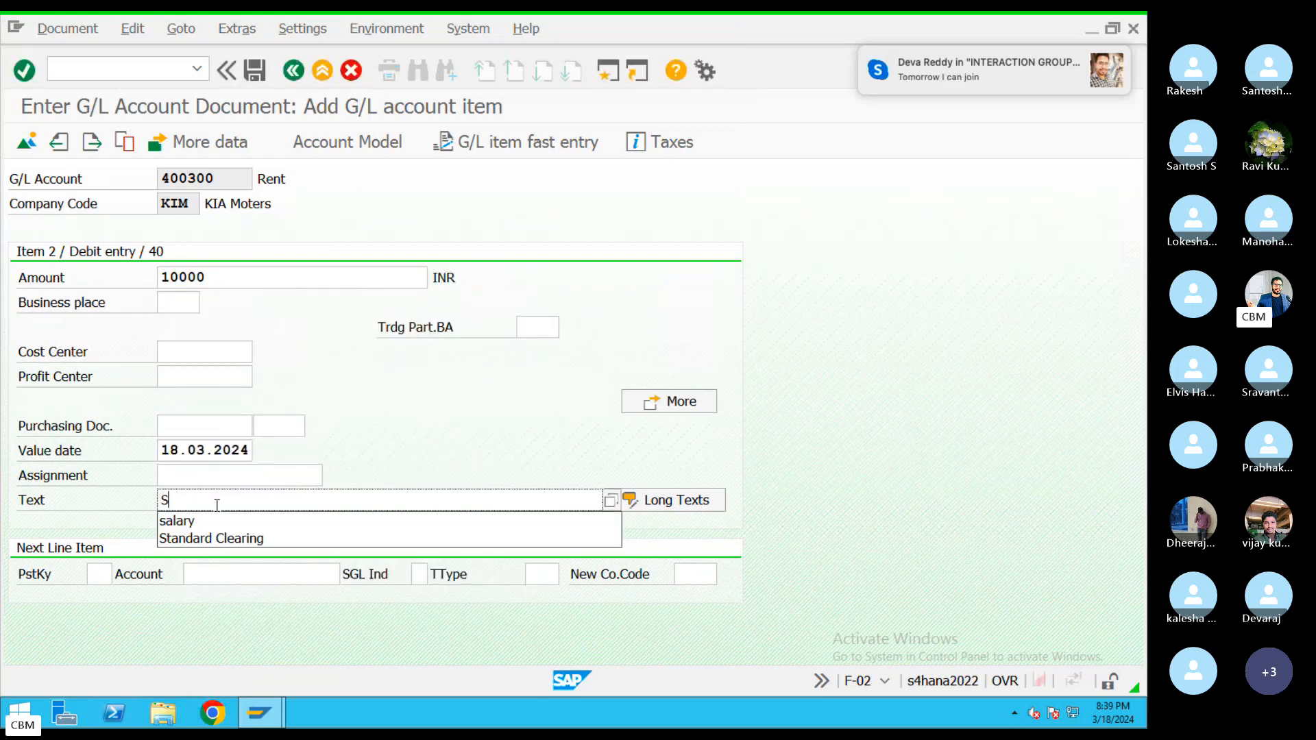
type("alary")
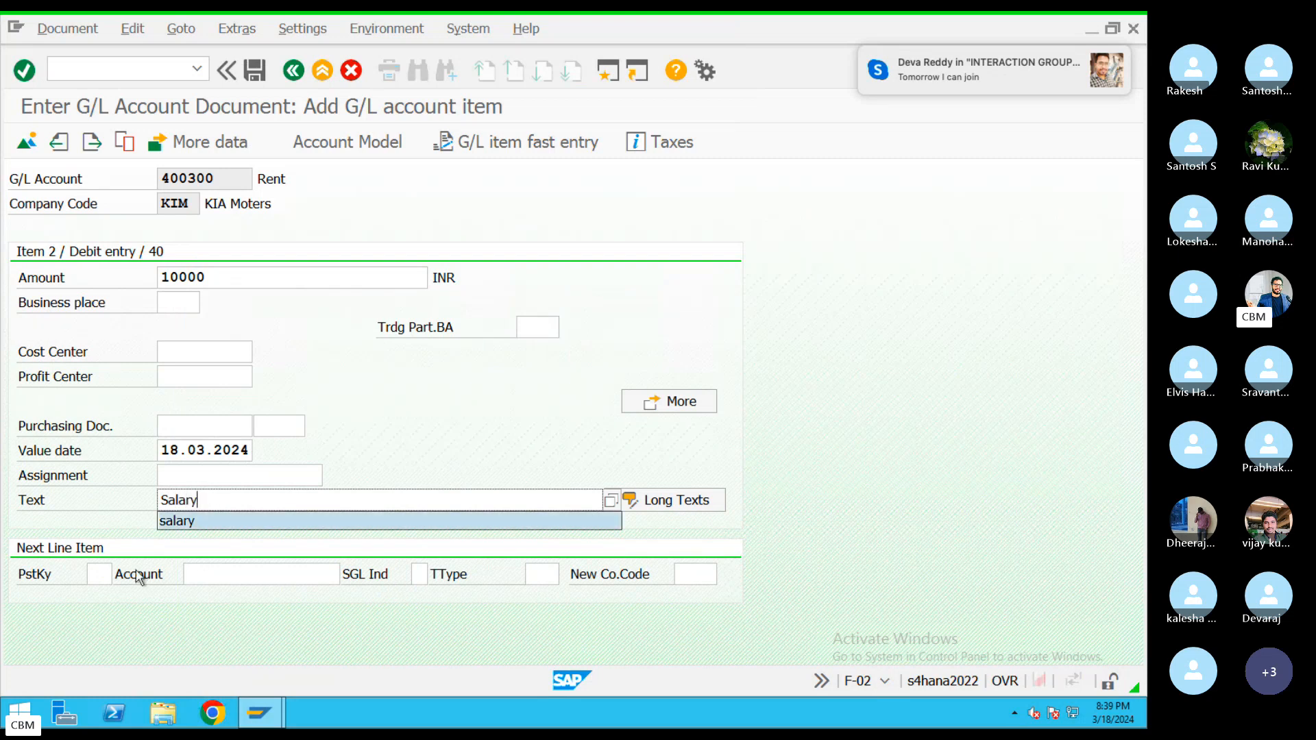
Step: Set the next line item to posting key 50 and the CITI Bank G/L account
left_click(99, 573)
type("50")
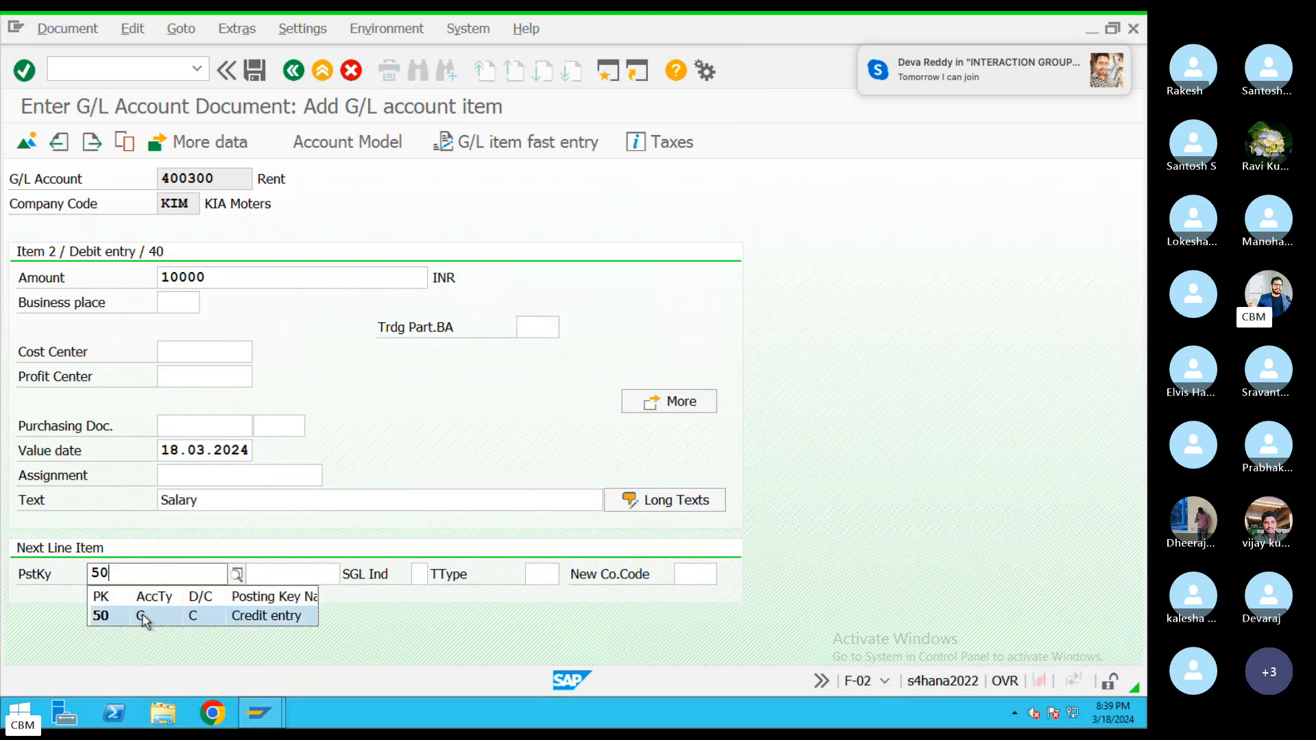
left_click(143, 617)
left_click(333, 572)
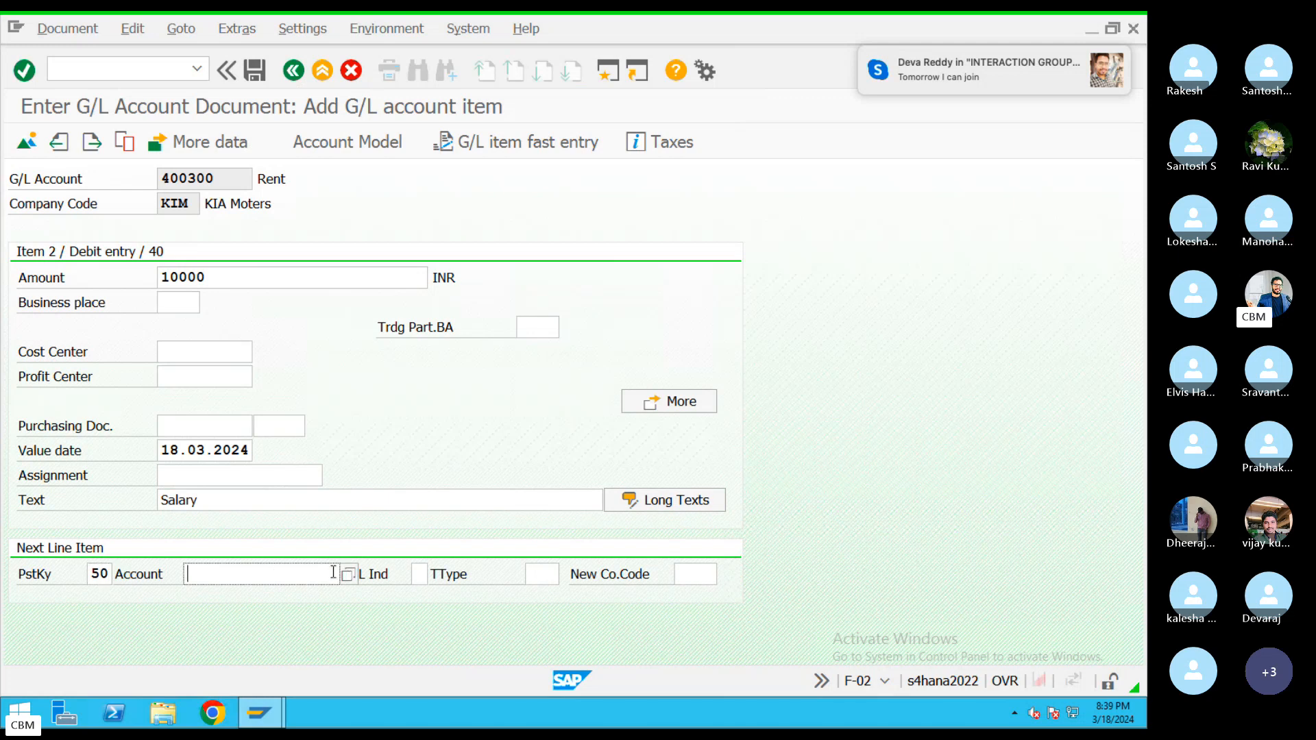
left_click(349, 575)
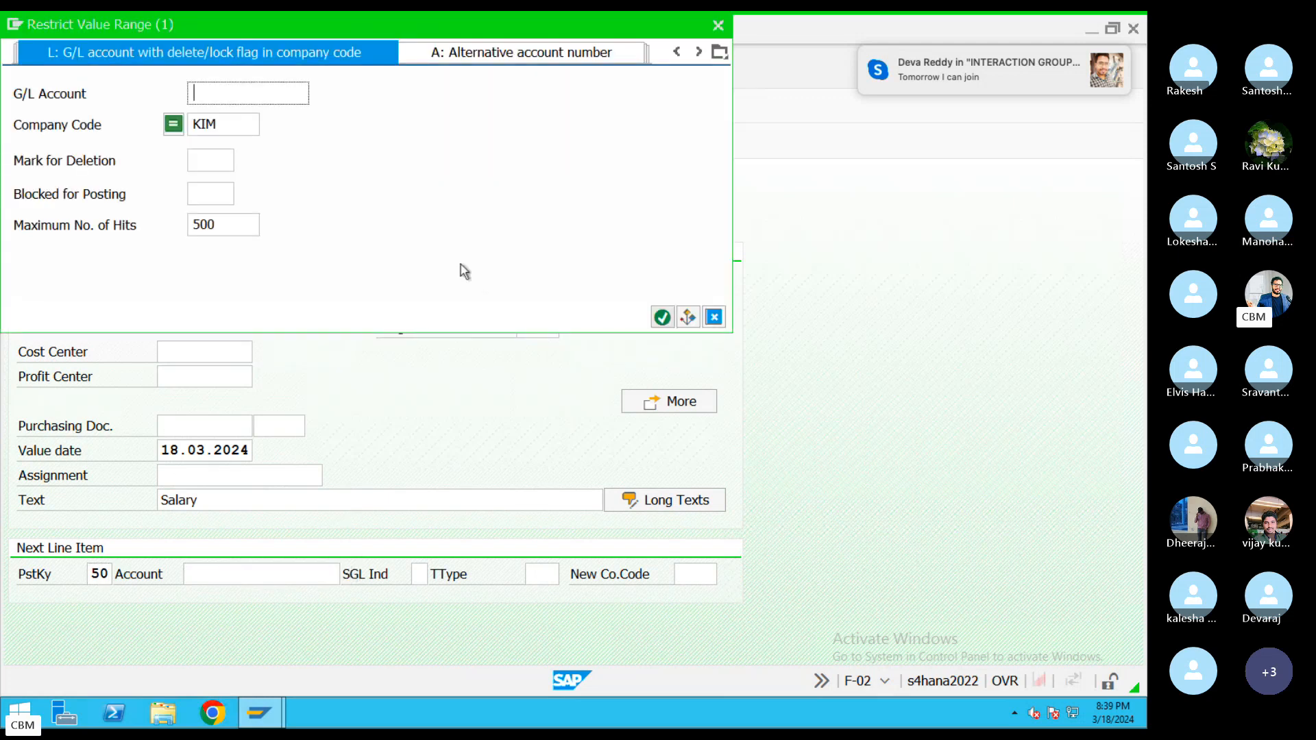
left_click(661, 316)
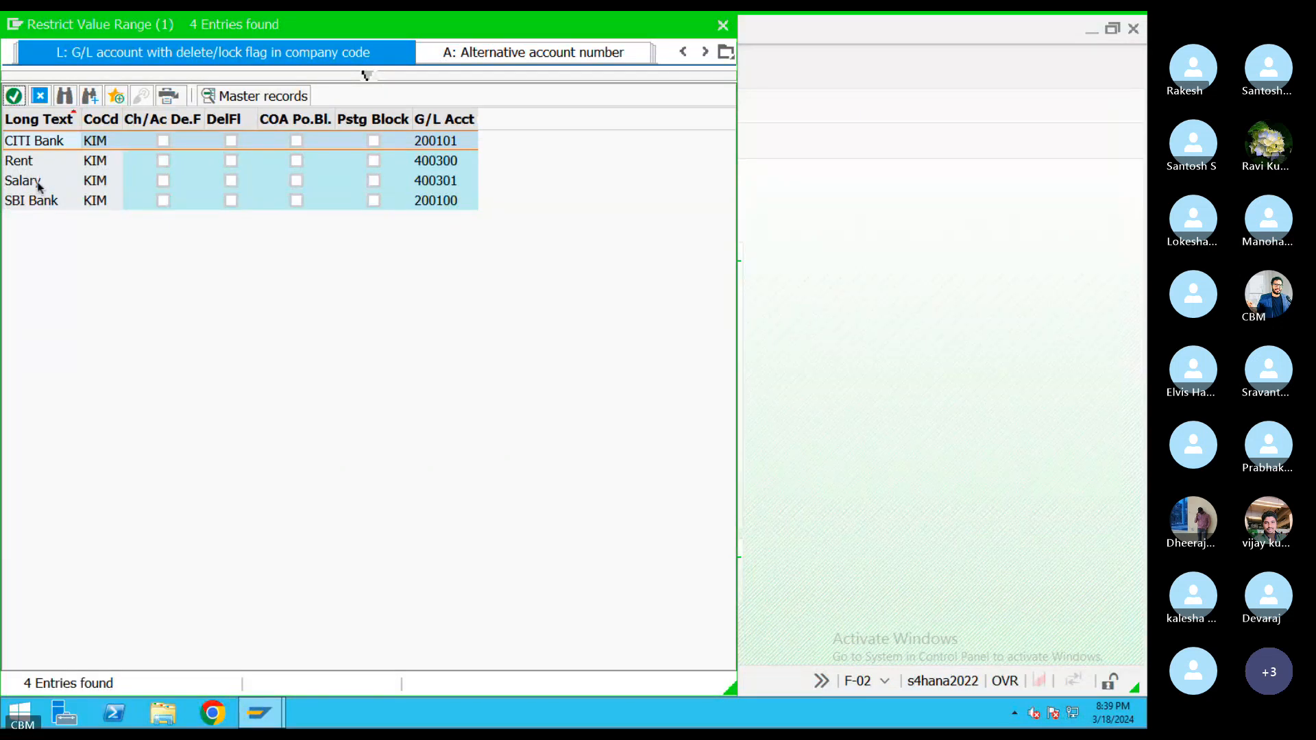
left_click(44, 140)
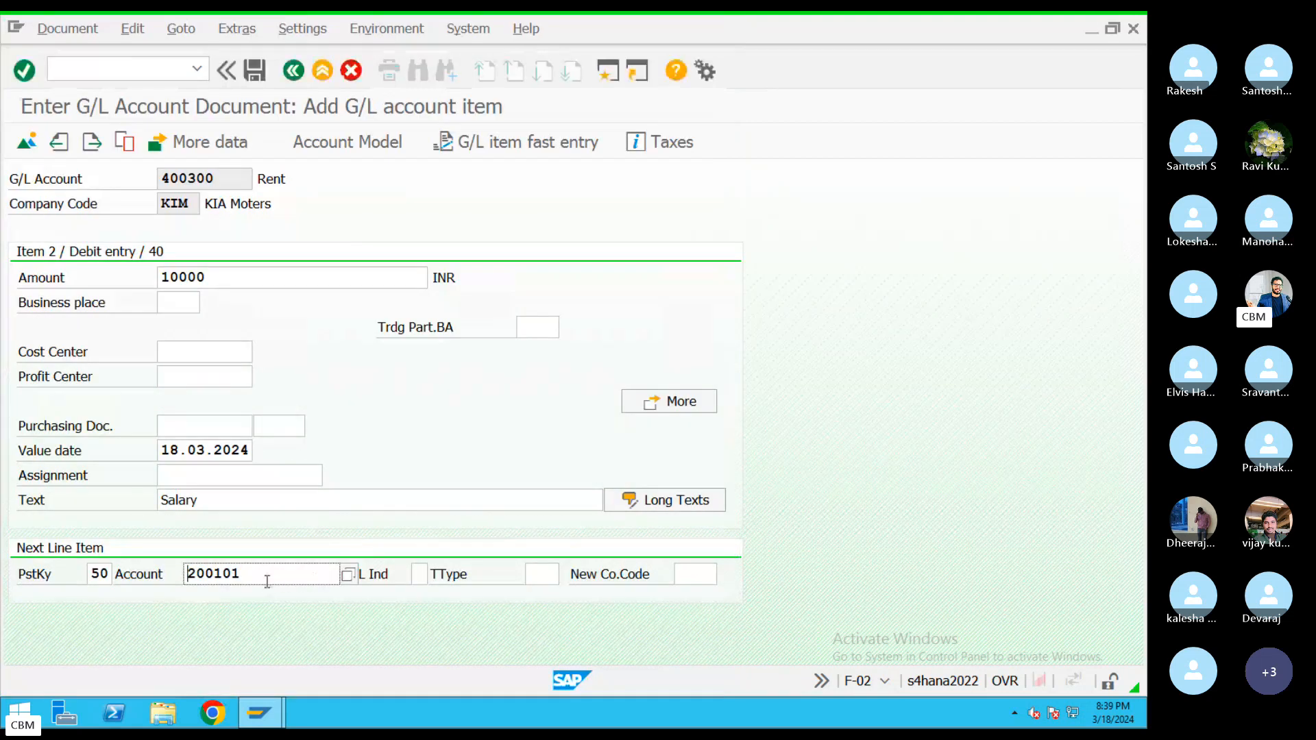
Step: Open the CITI Bank credit item and set its amount to * and its text to +
key("Return")
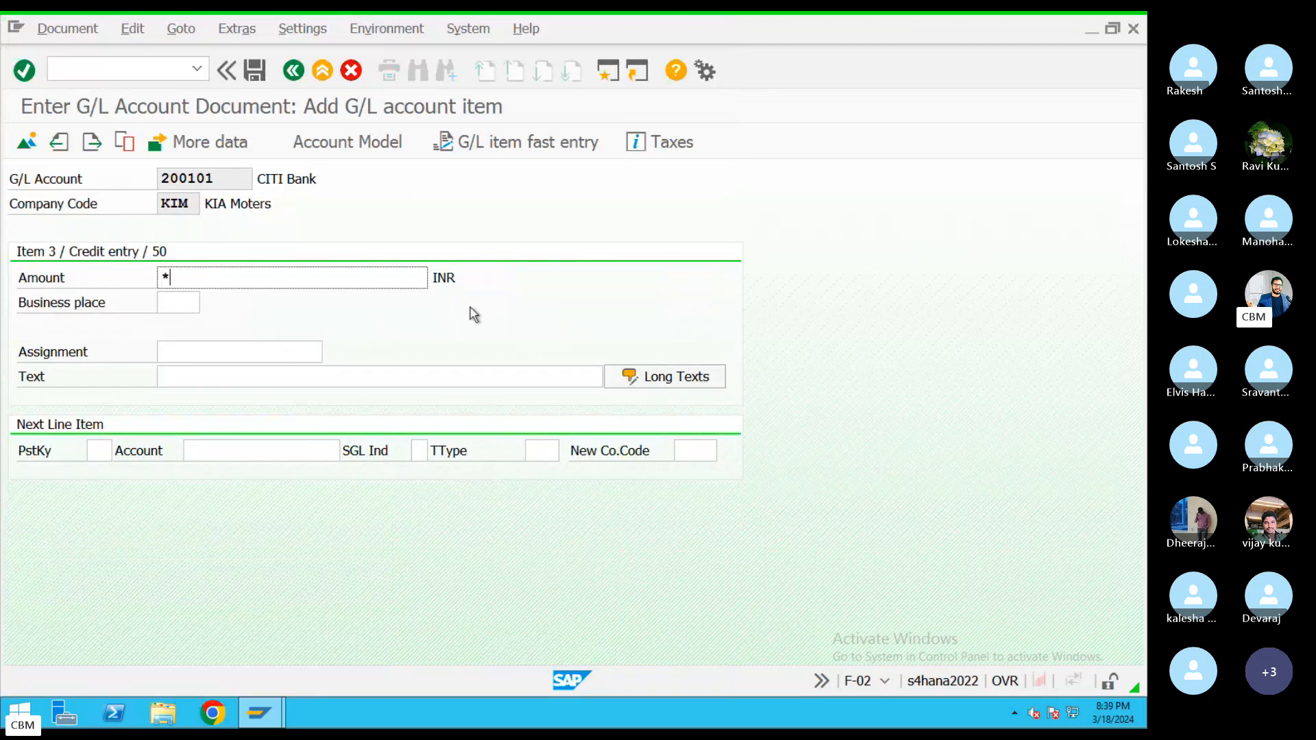
left_click(223, 379)
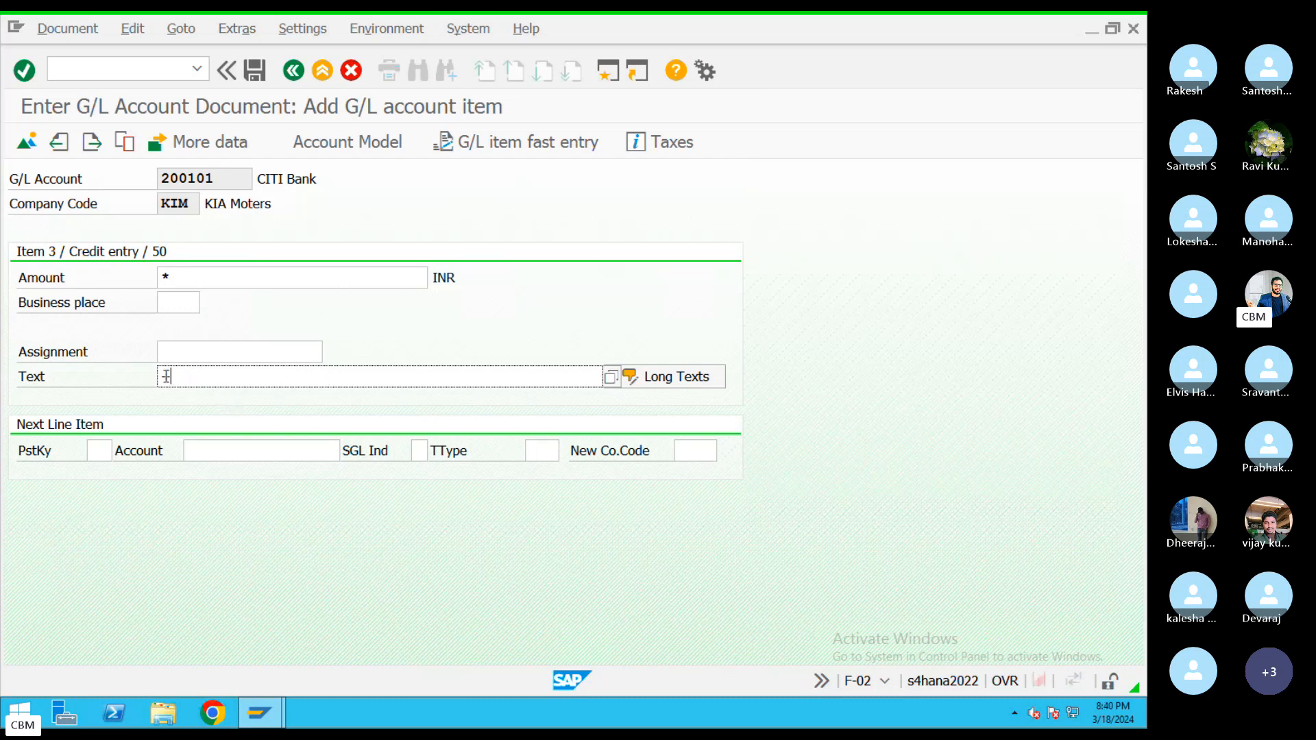
left_click_drag(166, 376, 61, 368)
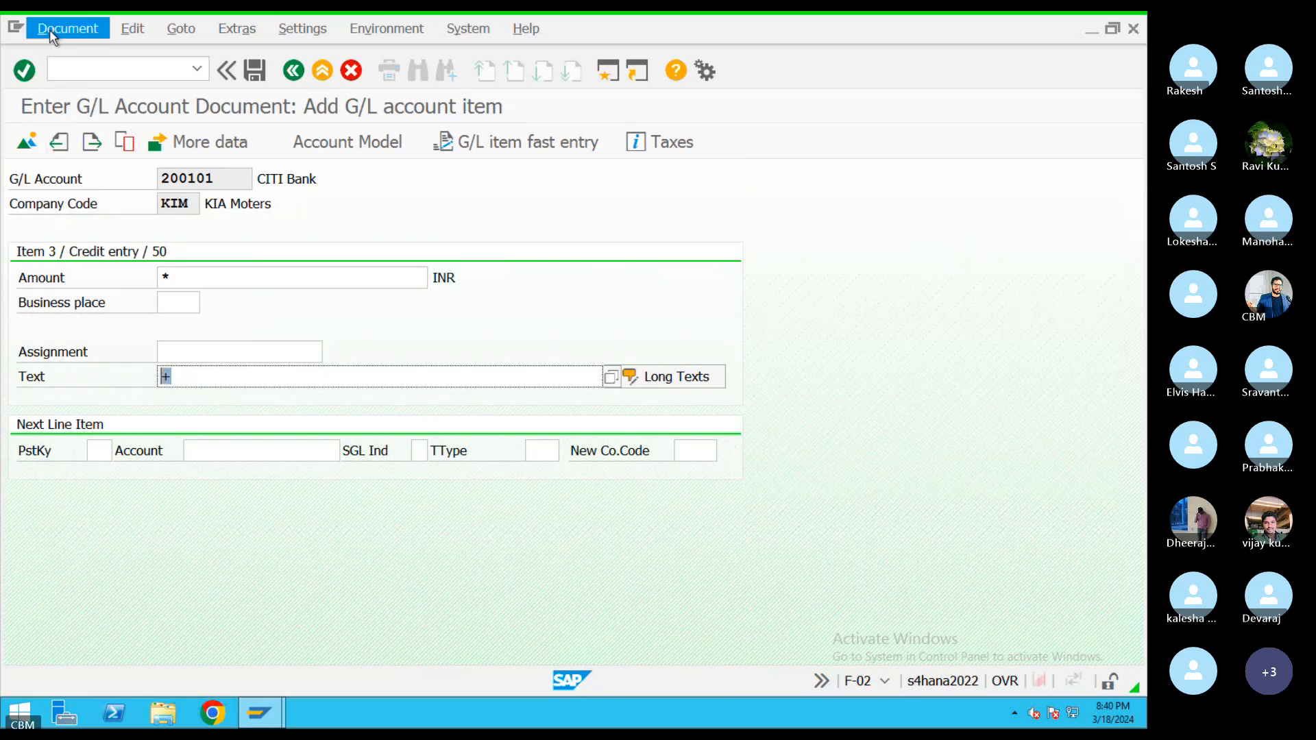
Step: Simulate the document and review its Salary and Rent line items in the overview
left_click(52, 29)
left_click(121, 133)
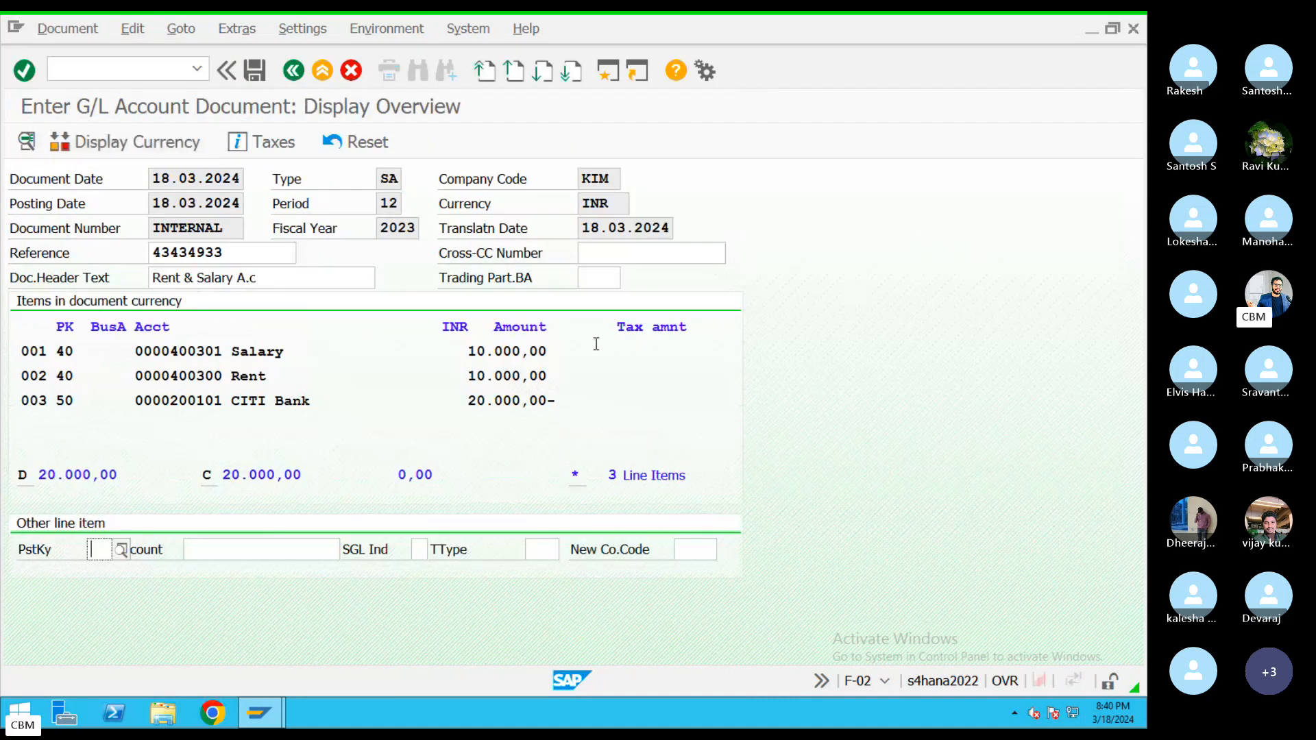
left_click(110, 351)
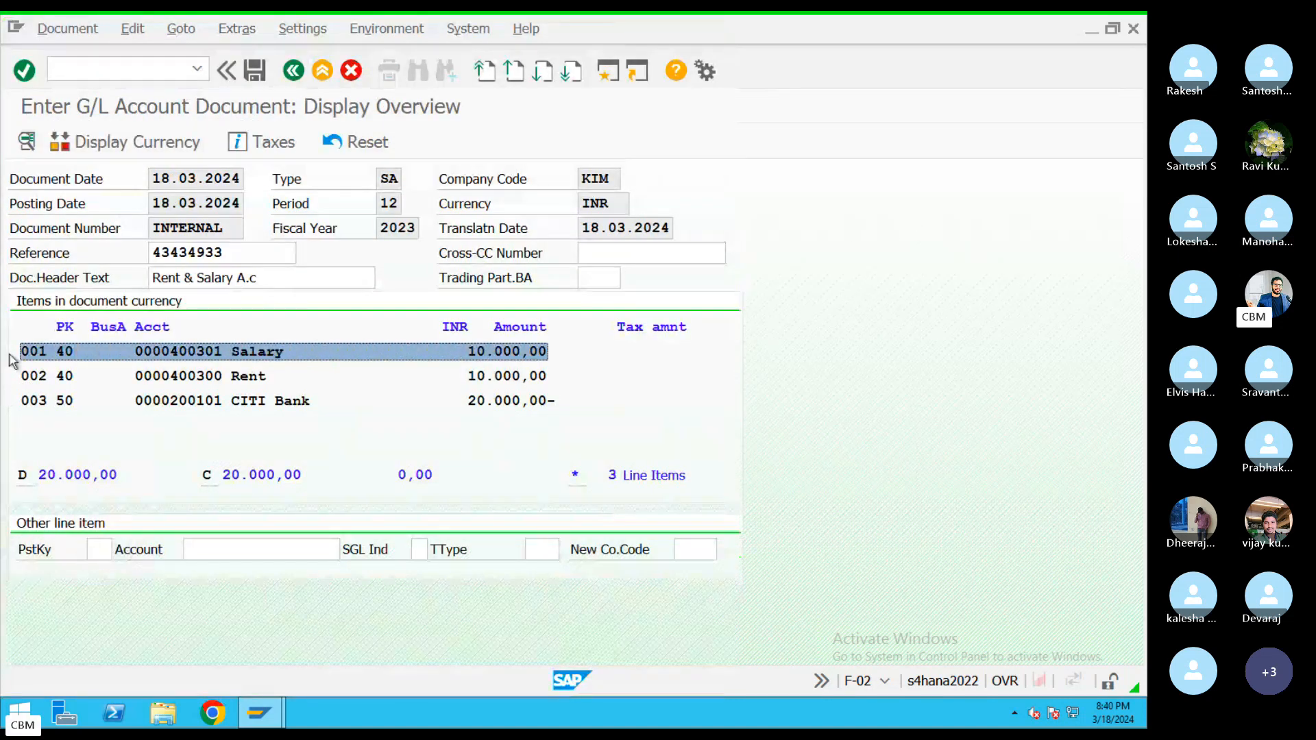
left_click(554, 377)
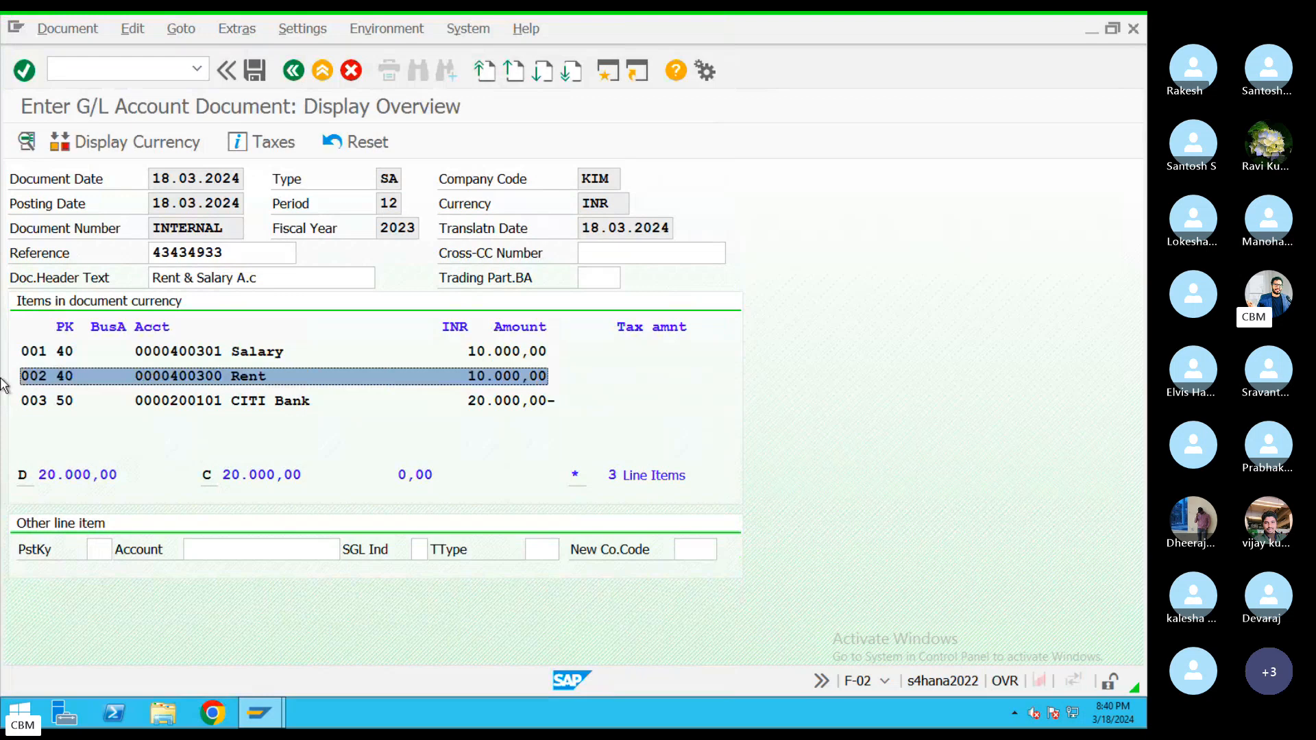
left_click(23, 353)
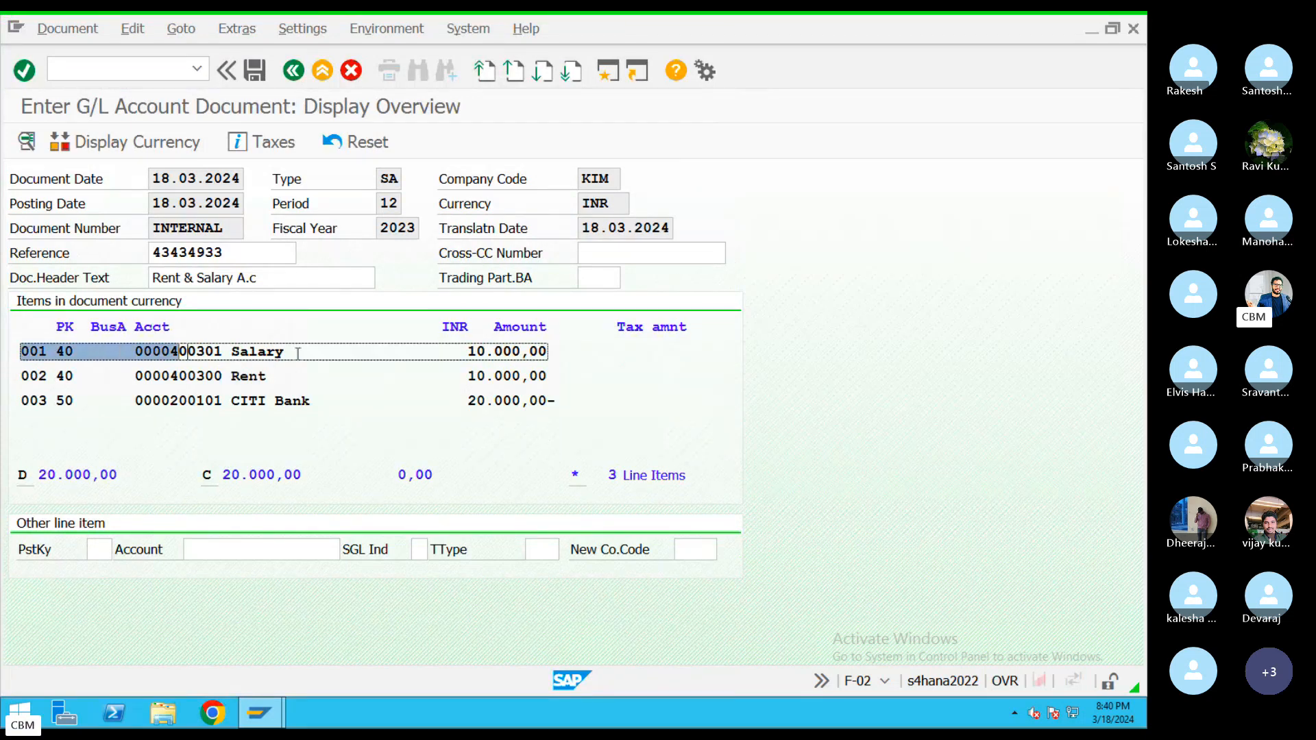
Step: Check the Rent and CITI Bank line items in the simulated document and post it
left_click(19, 378)
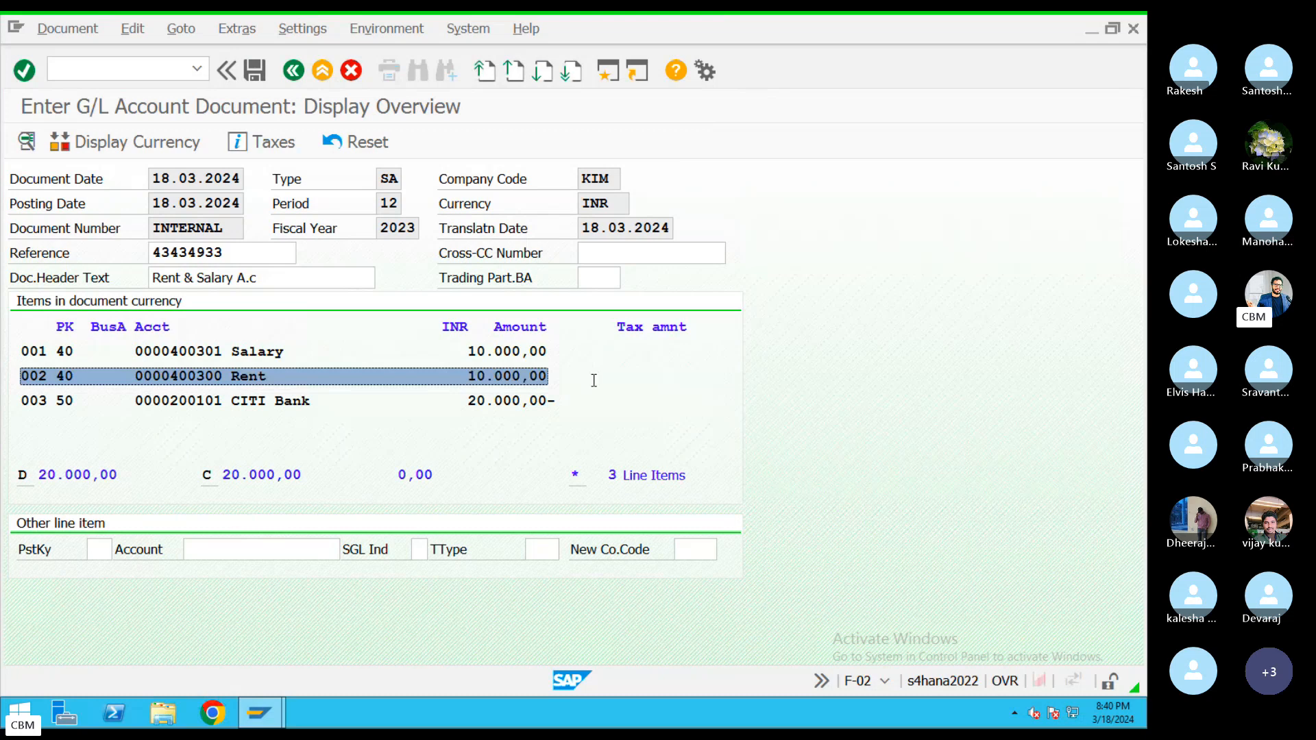
key("Down")
left_click(546, 373)
left_click_drag(556, 399, 3, 401)
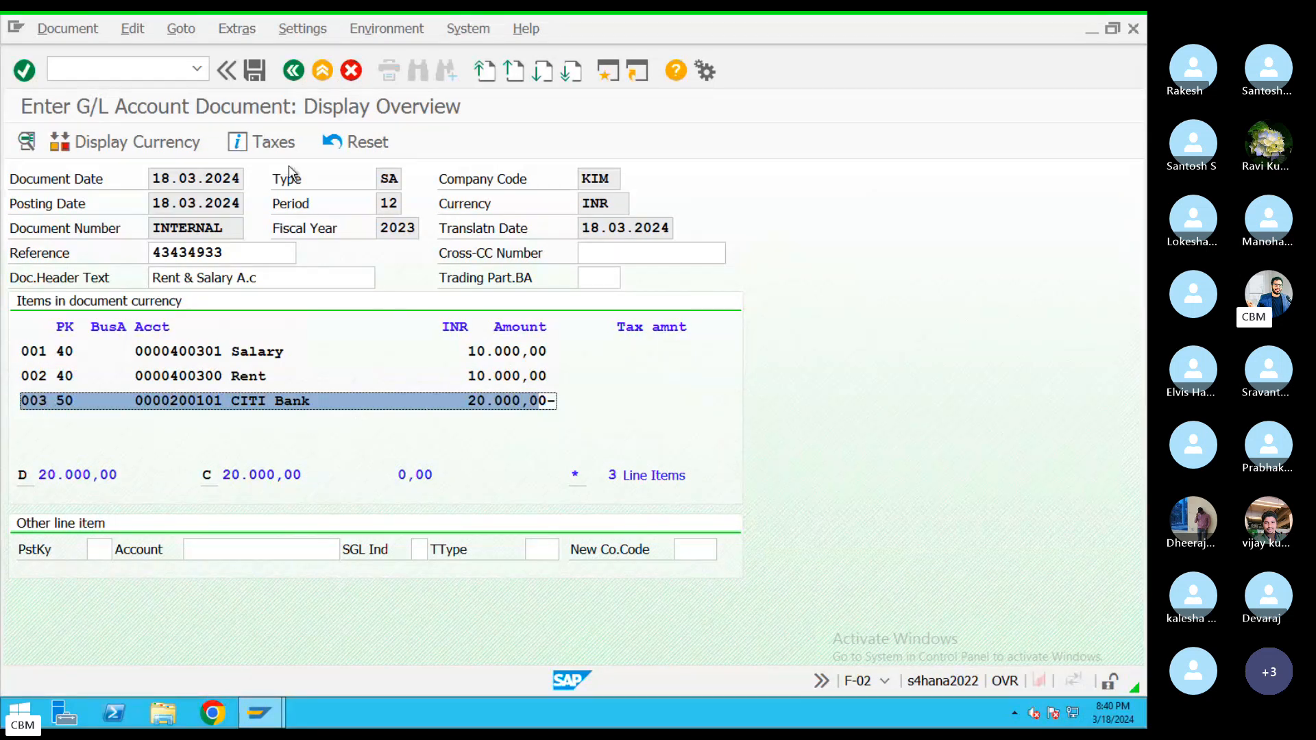
left_click(254, 69)
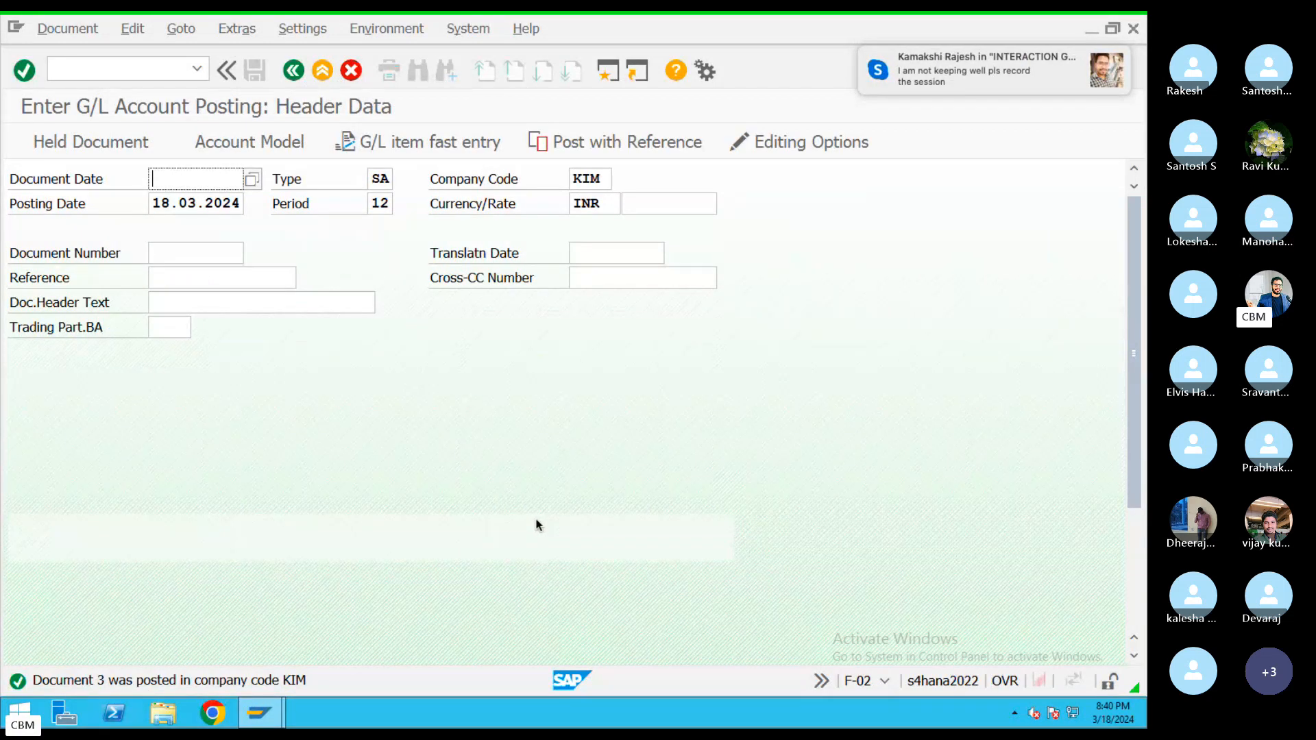
key("ctrl+Left")
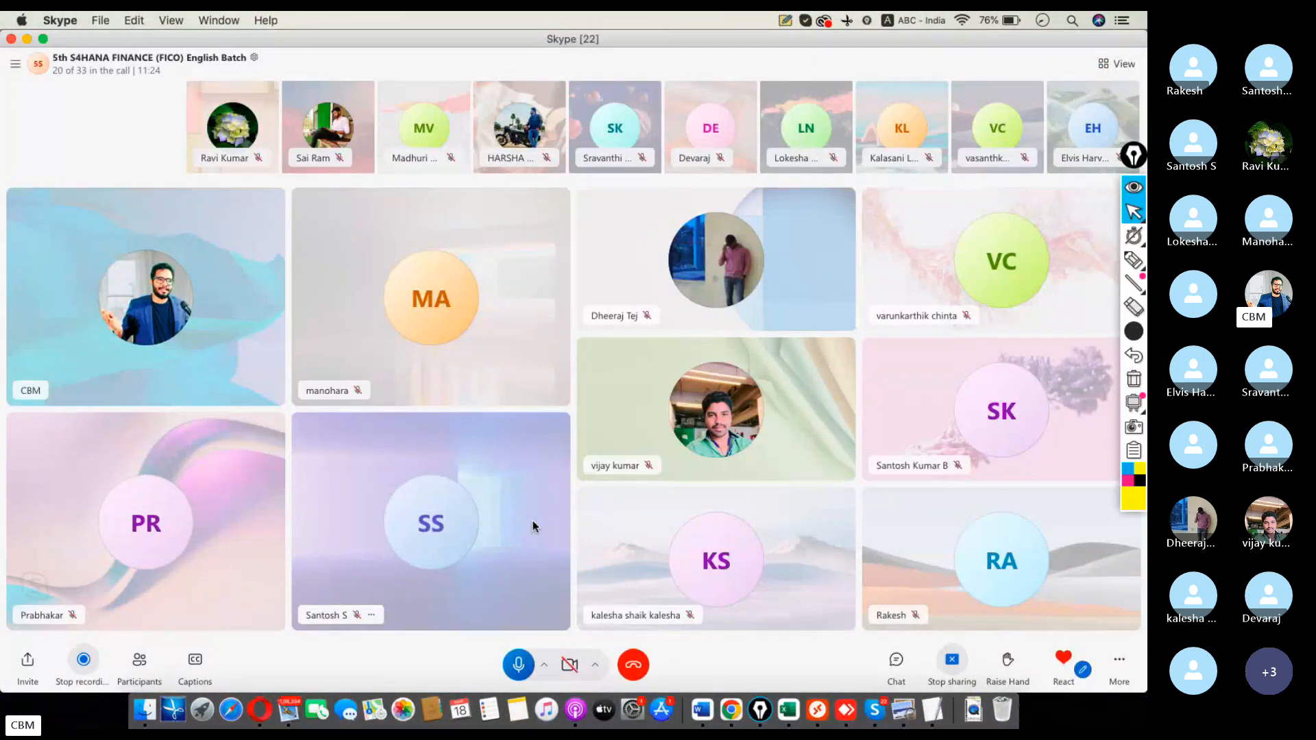
key("super+Tab")
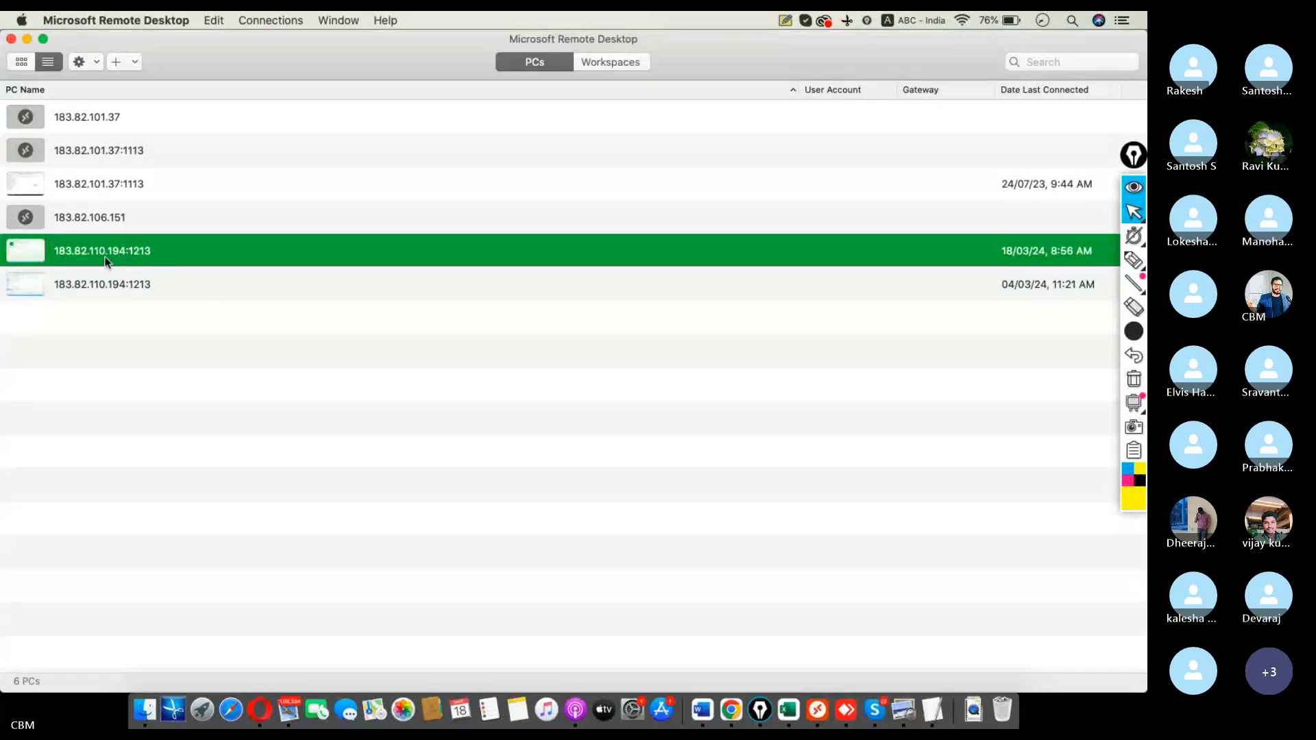
double_click(106, 261)
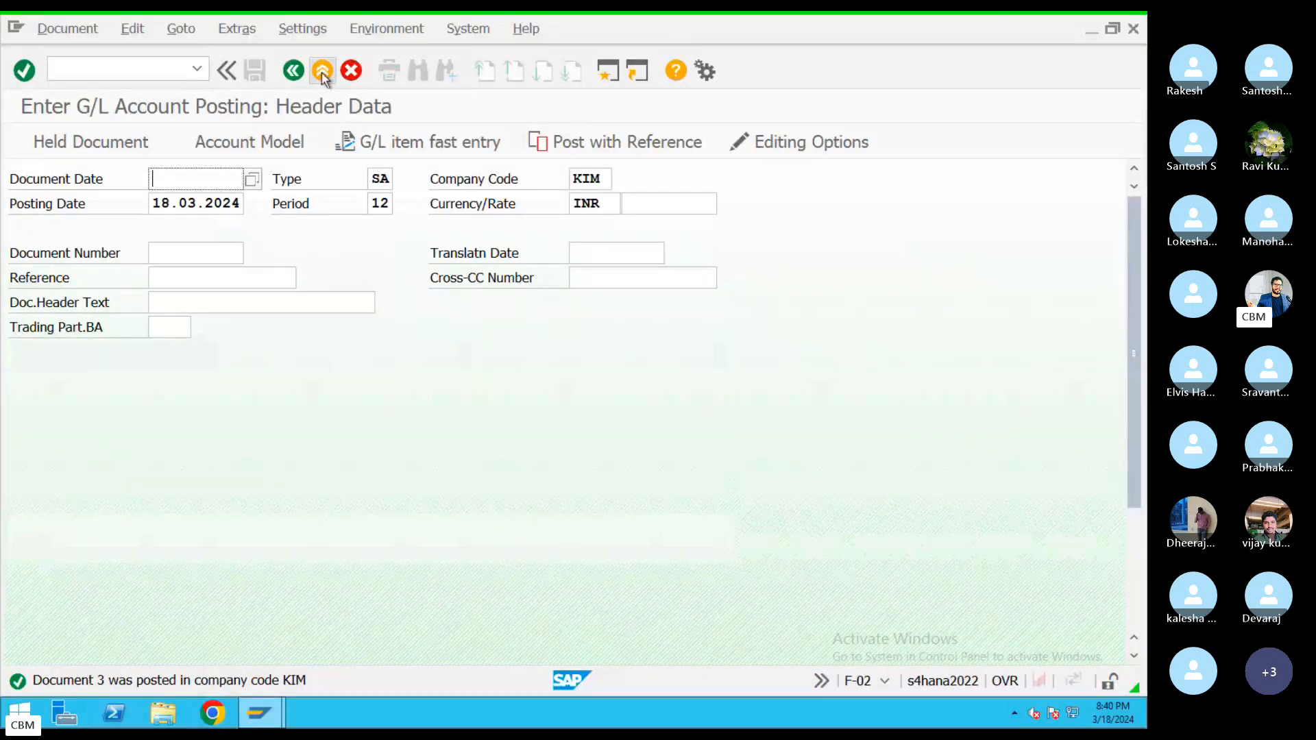
Step: Exit the F-02 posting transaction and return to the SAP Easy Access screen
left_click(376, 470)
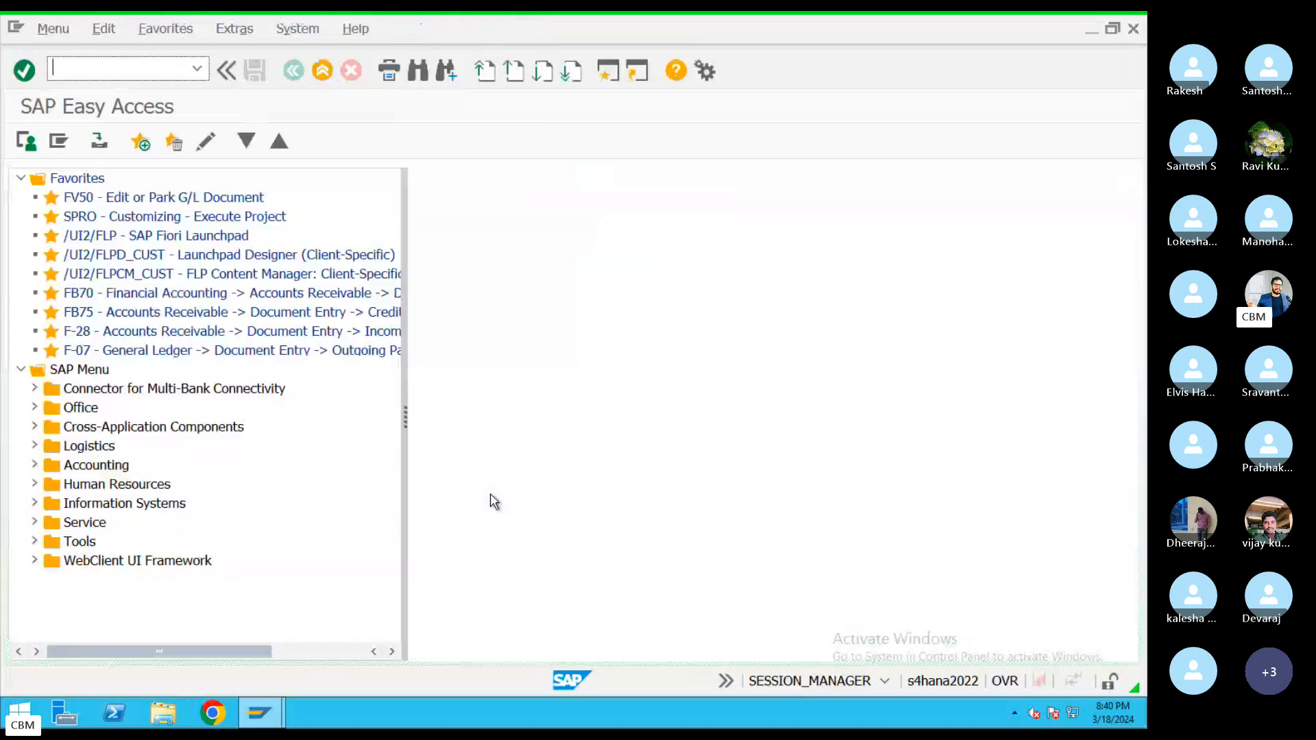
key("ctrl+Left")
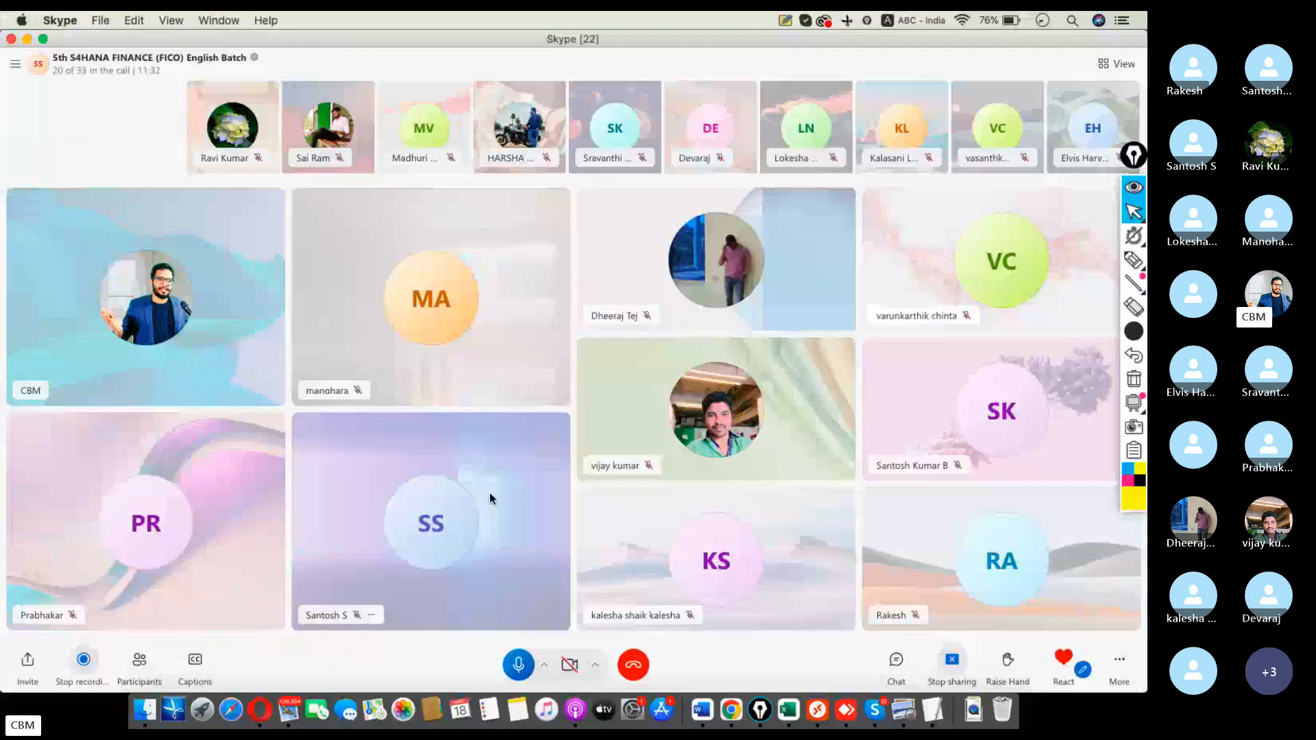
key("super+Tab")
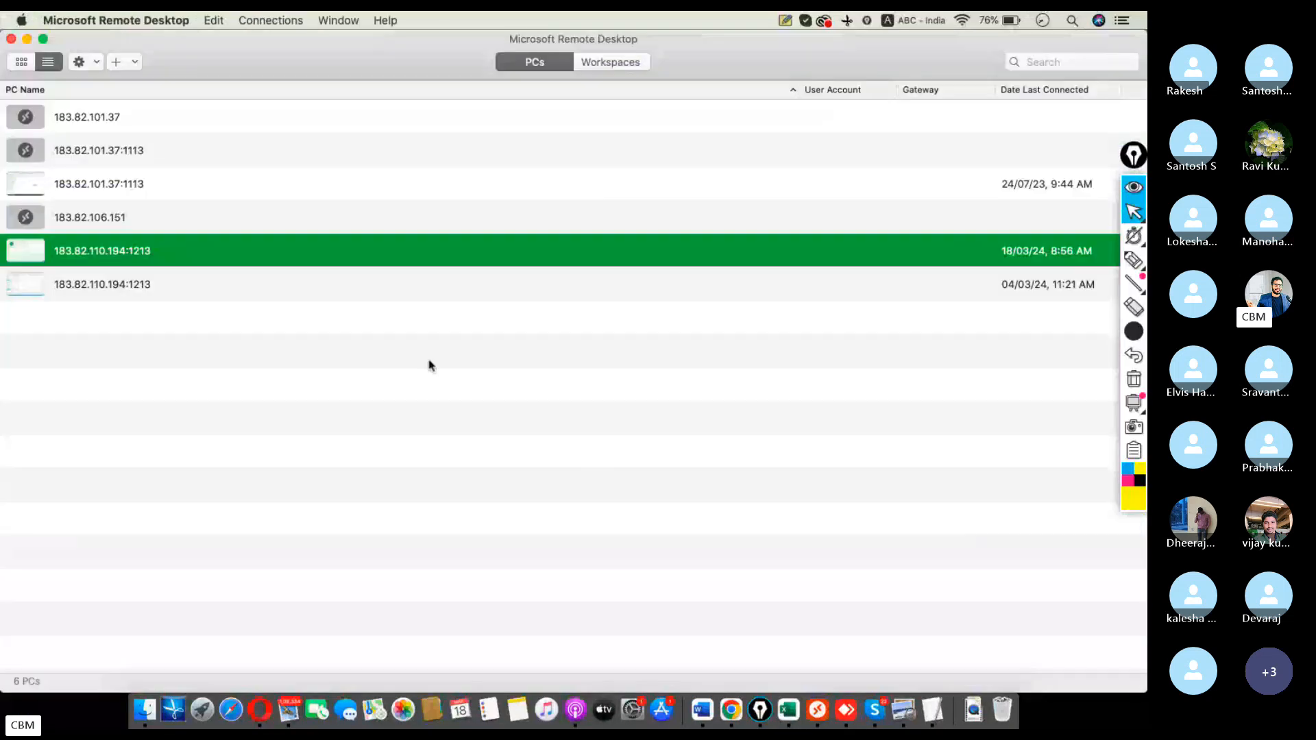
double_click(122, 258)
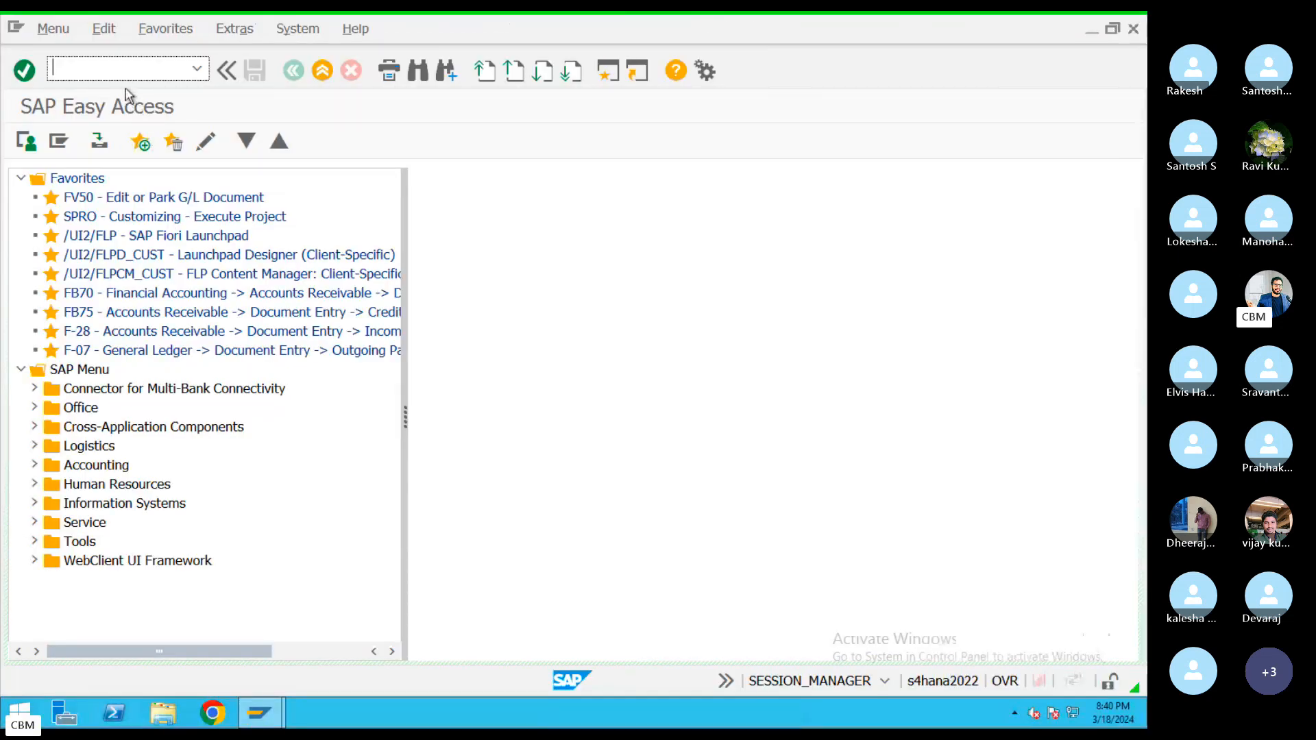
Step: Enter FBL3N as the transaction code, and expand Accounting > Financial Accounting > General Ledger > Document Entry in the SAP tree
type("FBL3N")
left_click(35, 467)
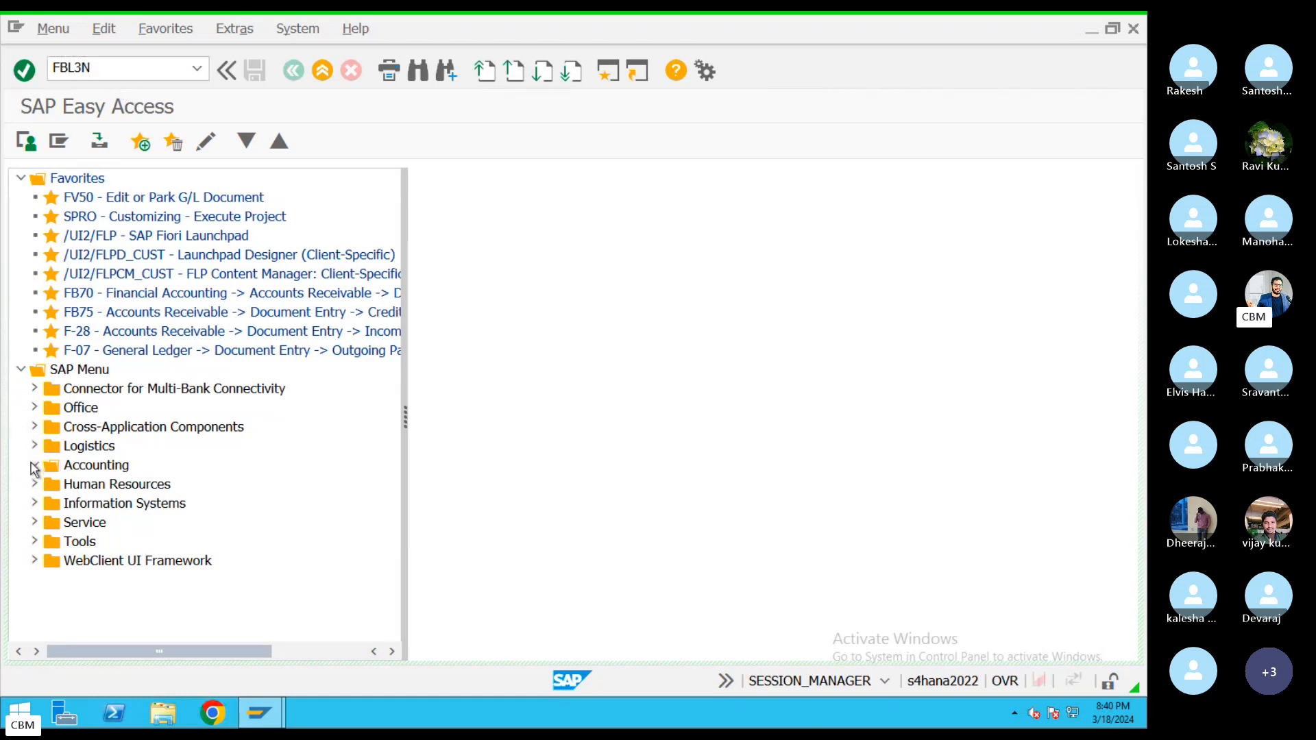
left_click(47, 485)
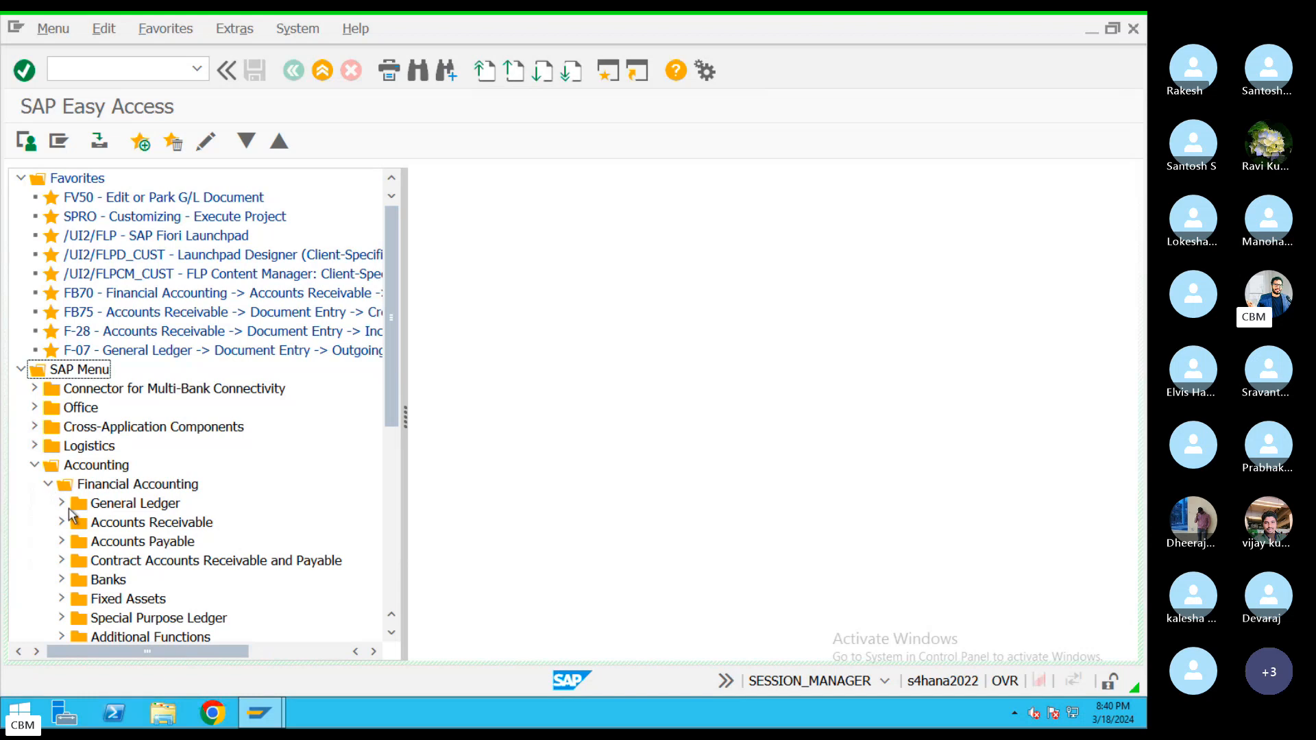
left_click(150, 506)
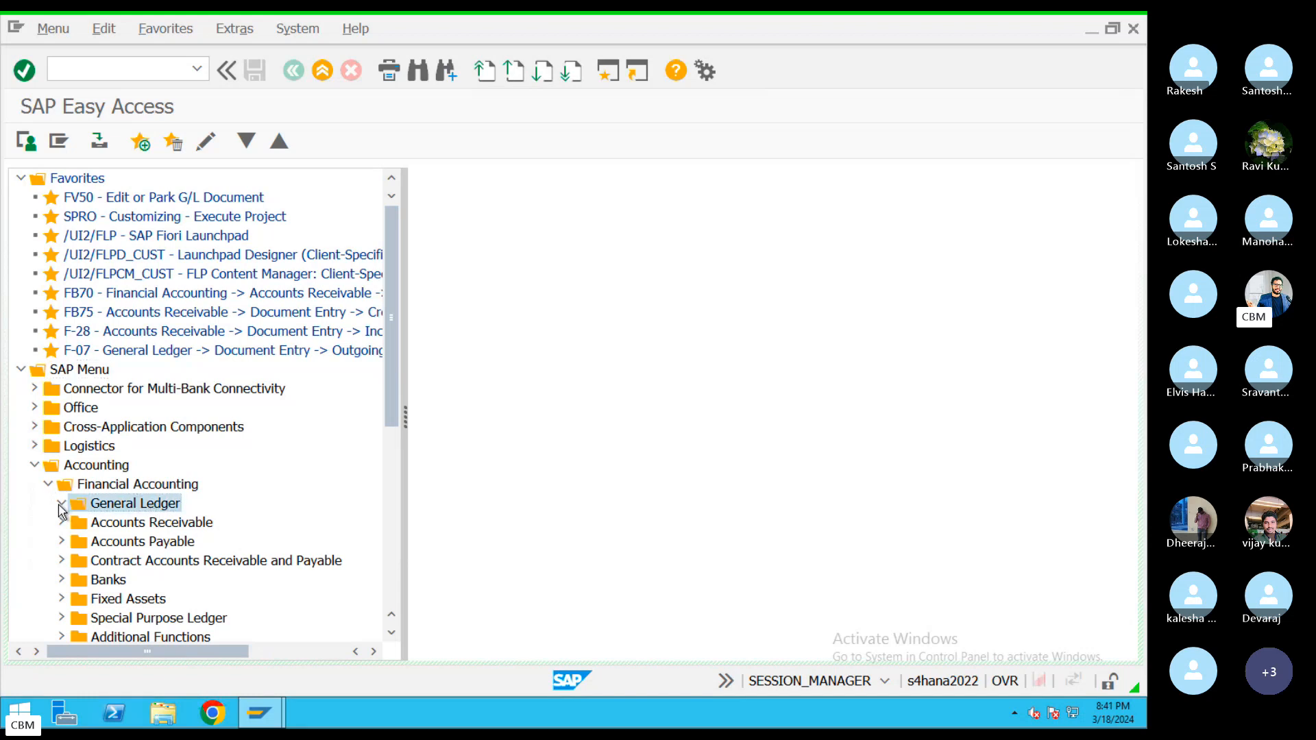
left_click(61, 508)
left_click(81, 526)
left_click(79, 524)
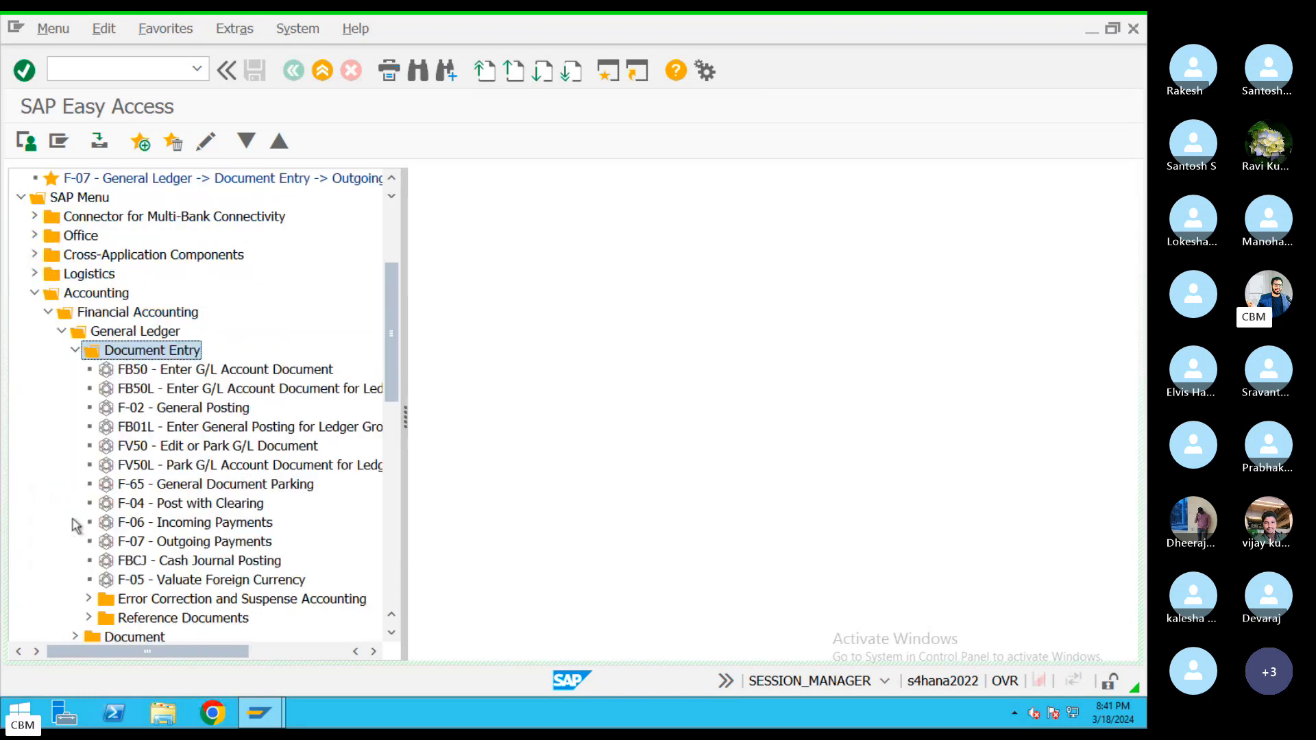
Step: Review the FB50 and F-02 transactions under Document Entry and look through the Document folder, collapsing both folders
left_click(178, 375)
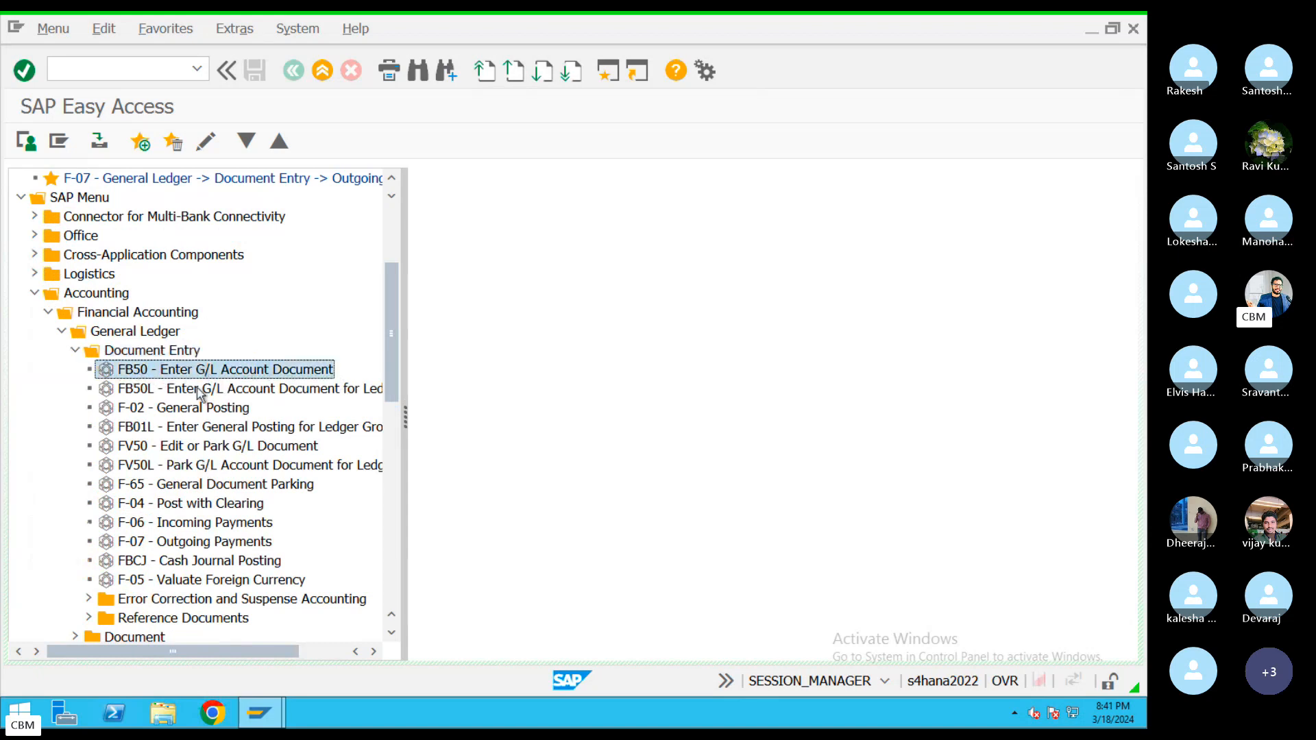
left_click(191, 409)
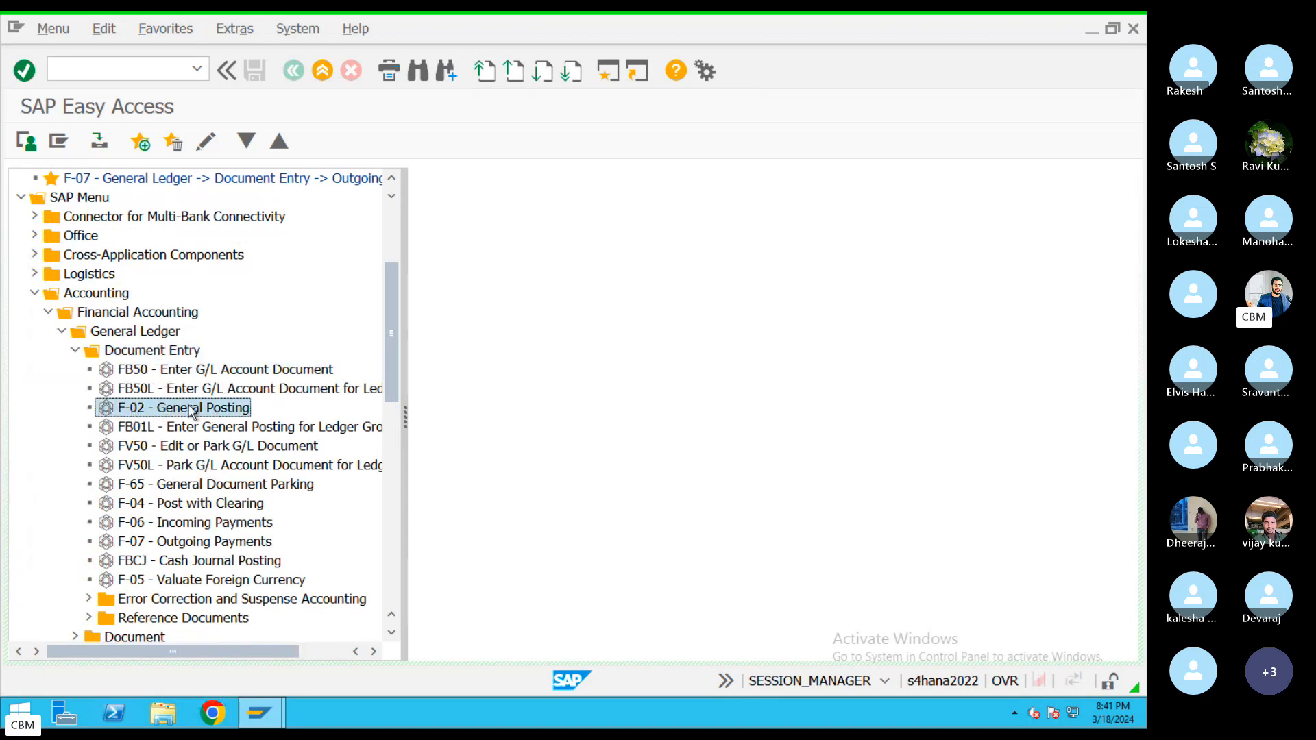
left_click(77, 351)
left_click(75, 371)
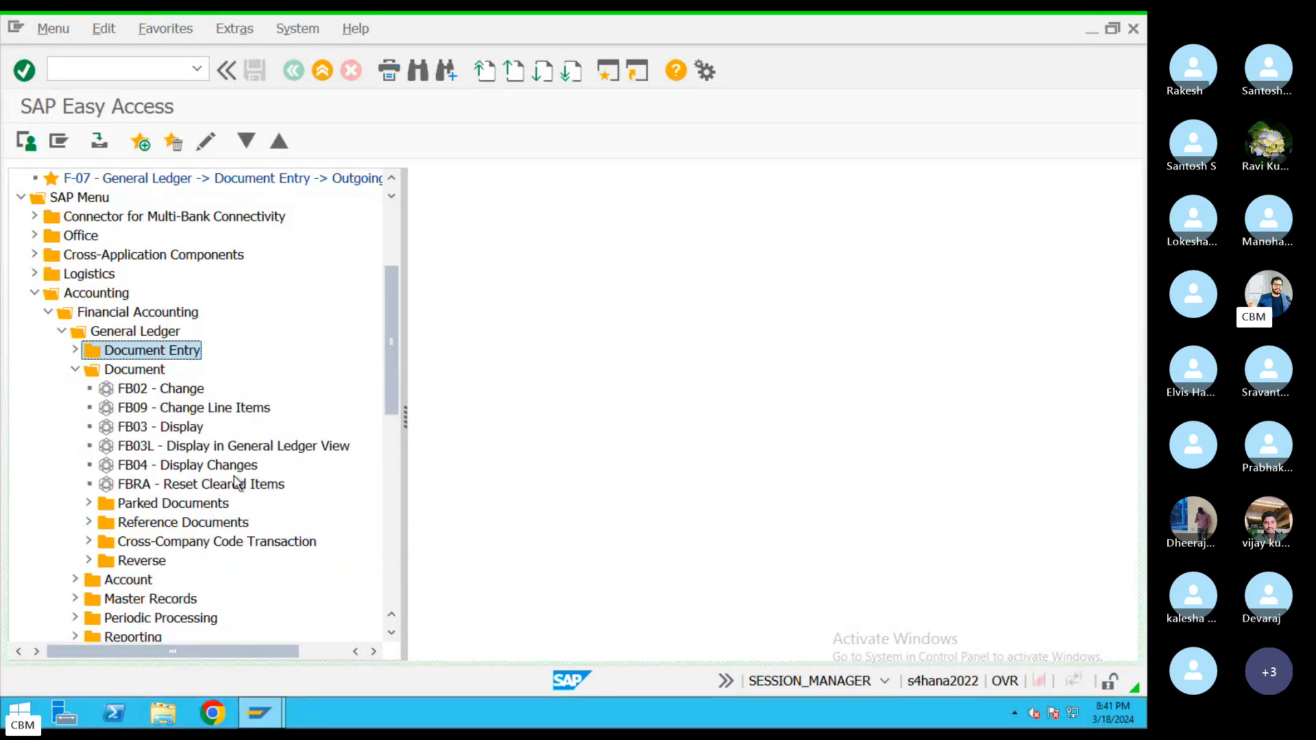
left_click(75, 370)
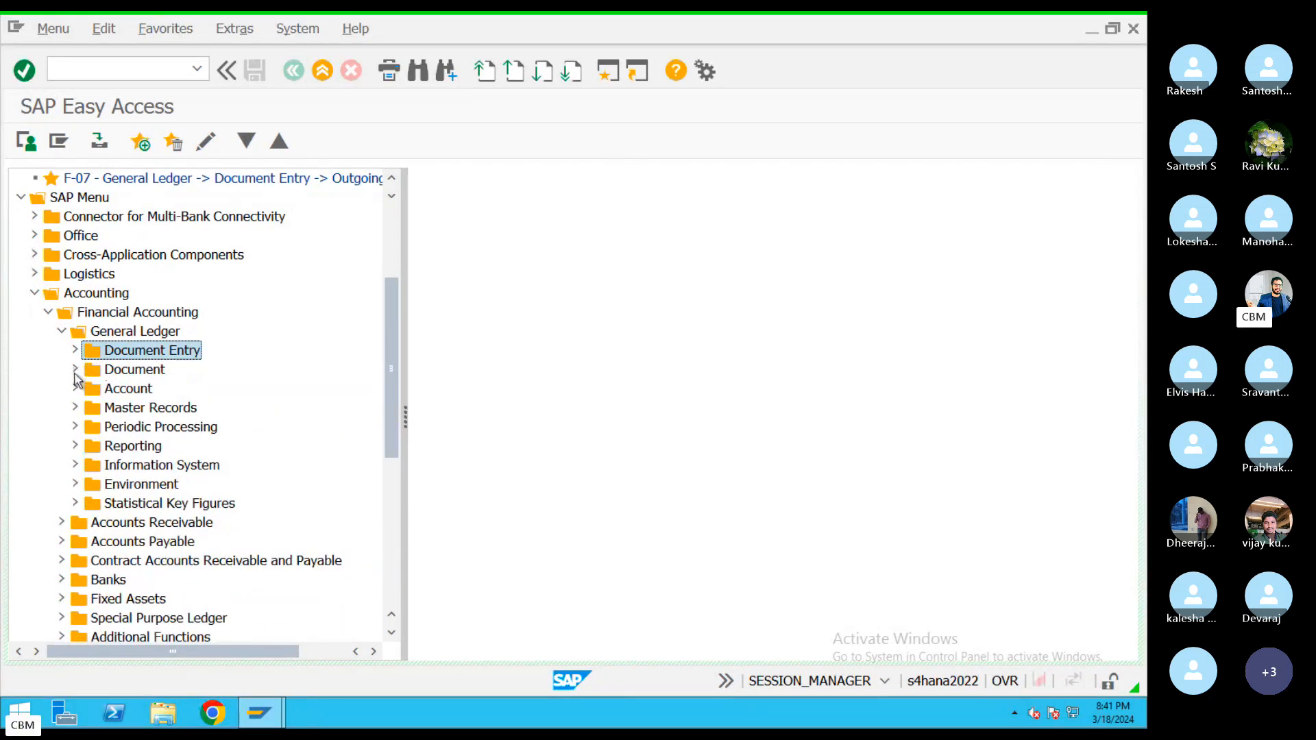
Step: Expand the General Ledger's Account folder and open FAGLL03 - Display/Change Line Items
left_click(104, 395)
left_click(75, 389)
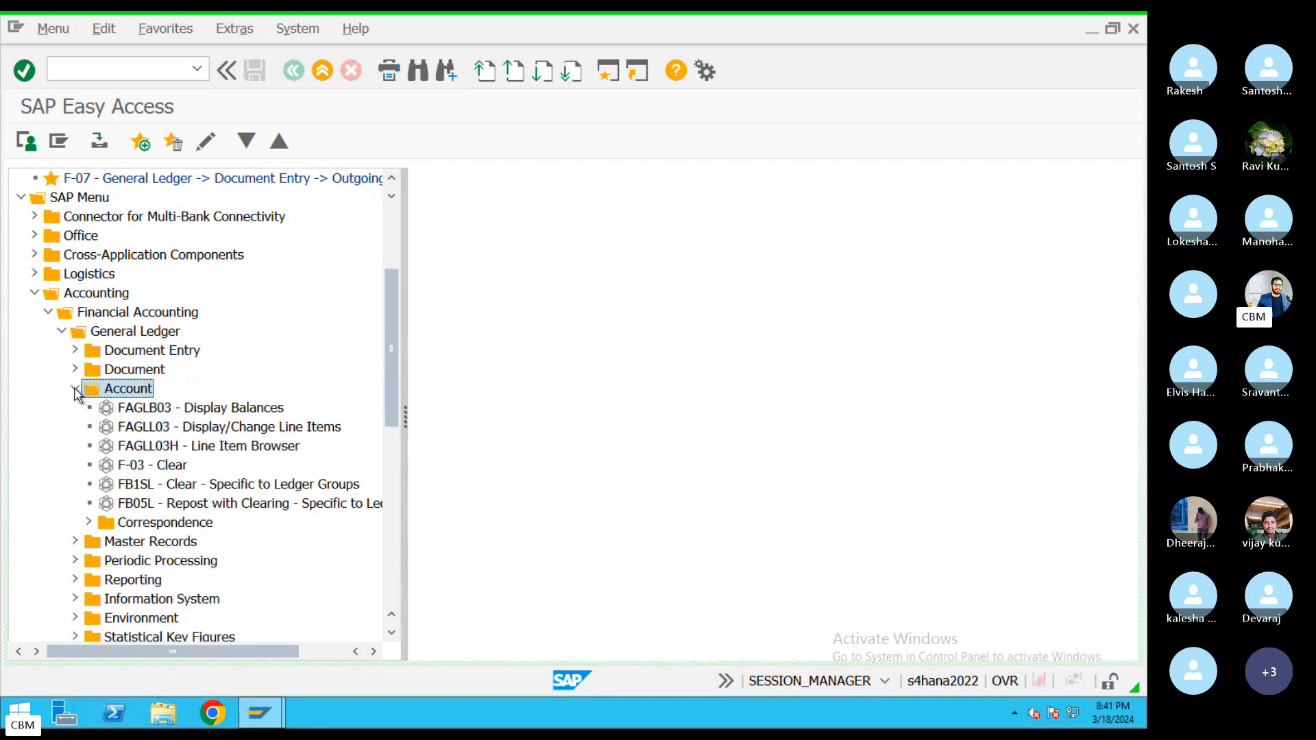
left_click(151, 412)
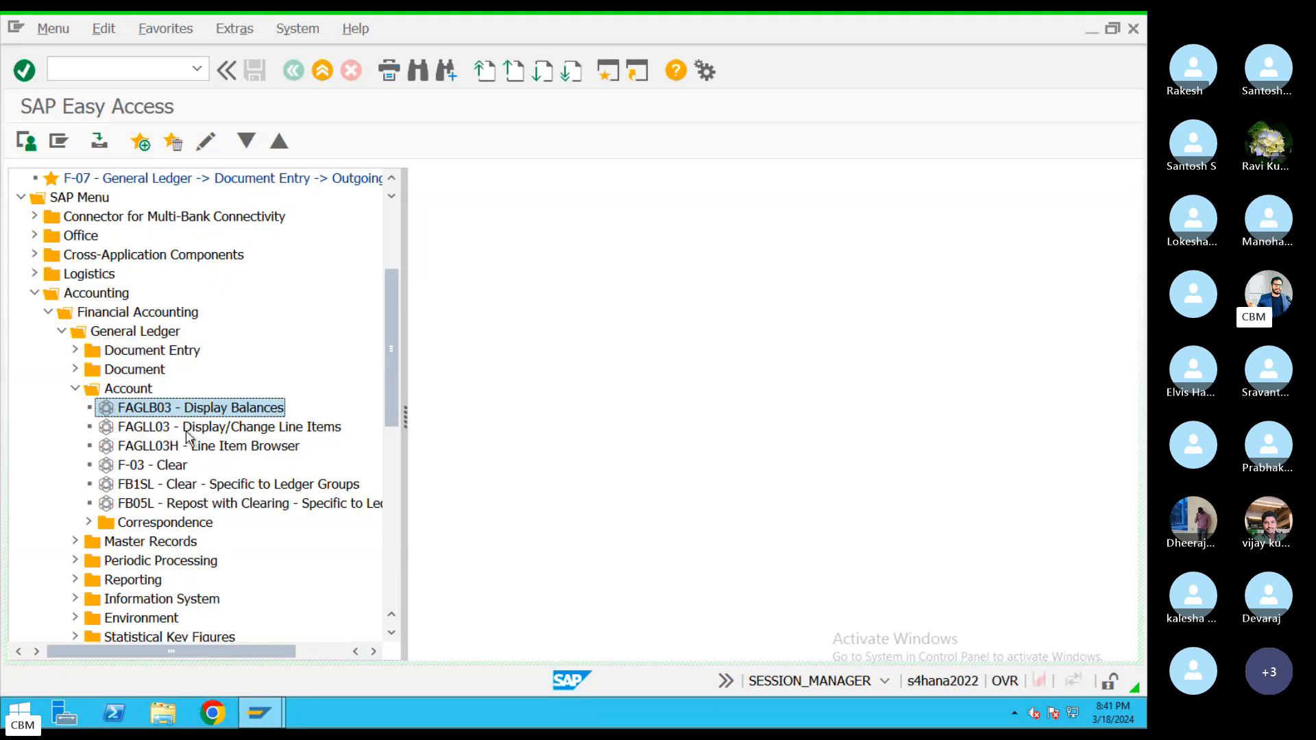
double_click(169, 428)
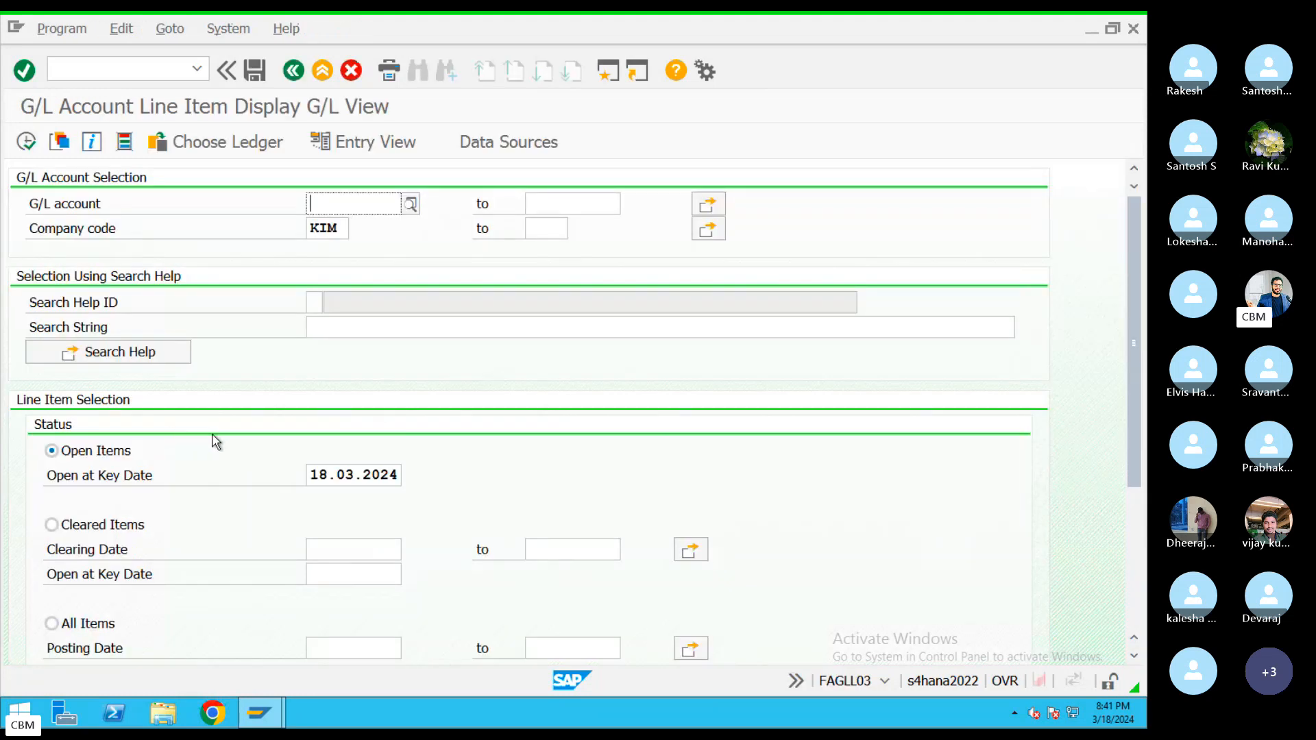
Step: Add the Rent account 400300 and the Salary account 400301 as single values in the G/L account multiple selection
left_click(706, 209)
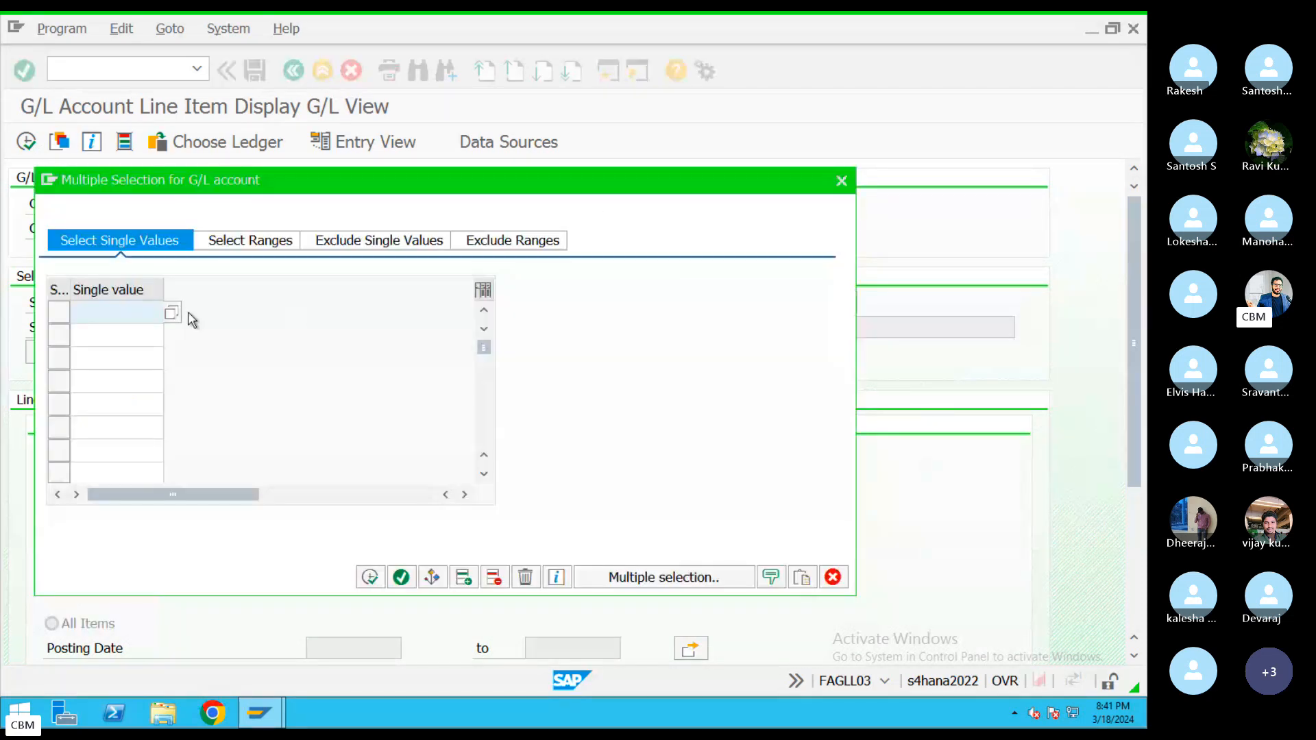
left_click(172, 313)
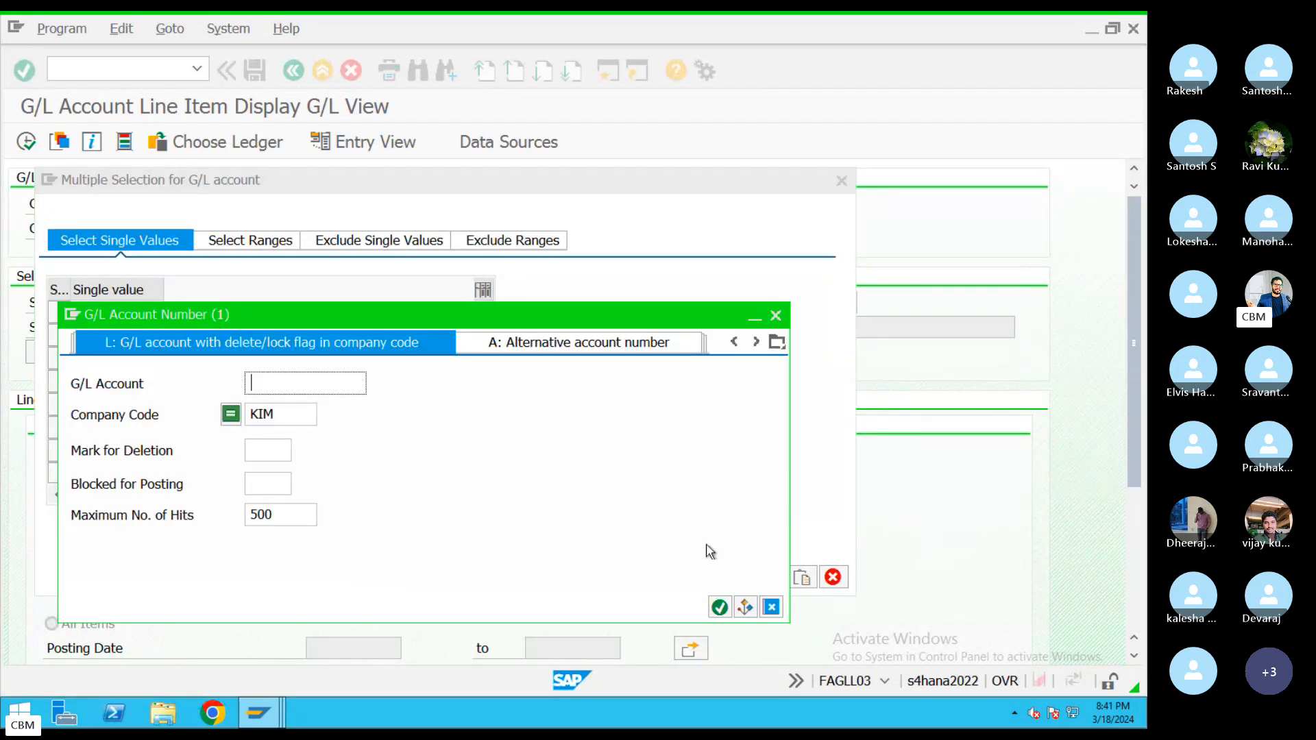
left_click(720, 607)
double_click(96, 160)
left_click(116, 334)
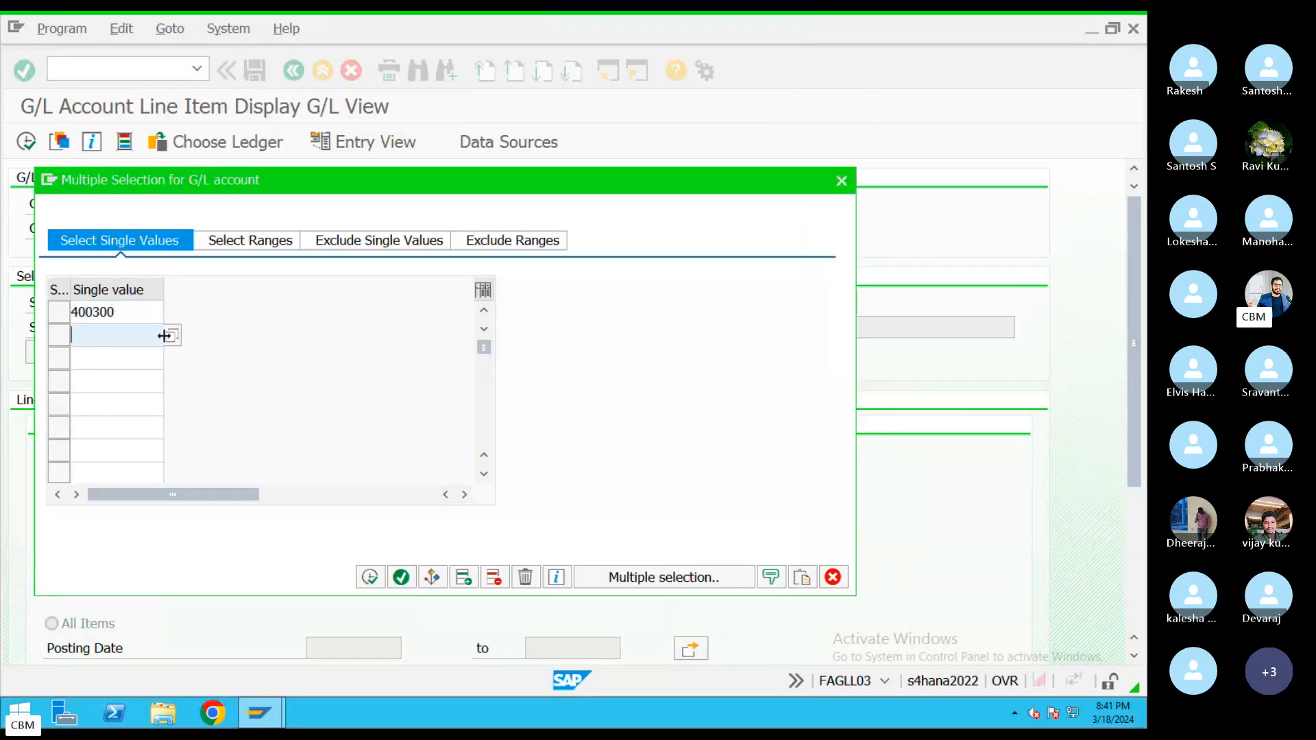
left_click(170, 336)
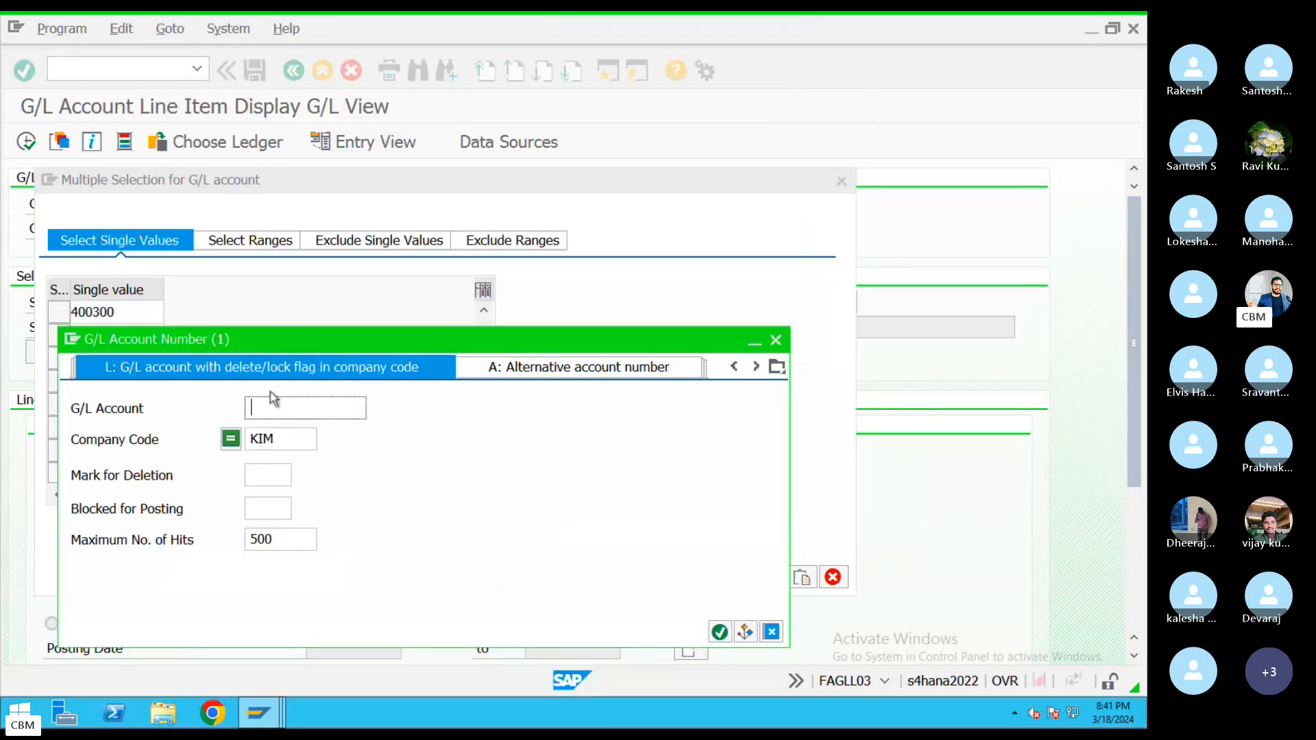
left_click(718, 631)
double_click(84, 180)
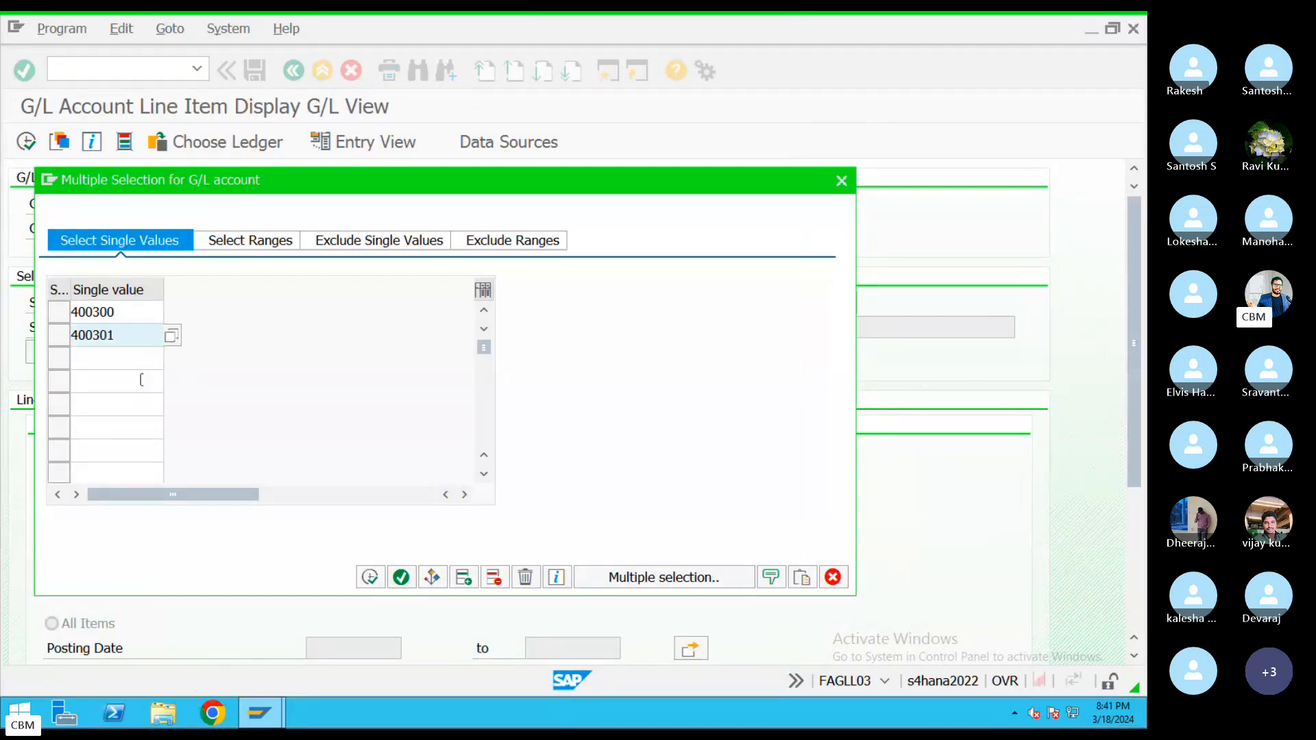
Step: Add the CITI Bank account 200101 to the G/L account selection and run the open-item display for company code KIM
left_click(117, 360)
left_click(171, 358)
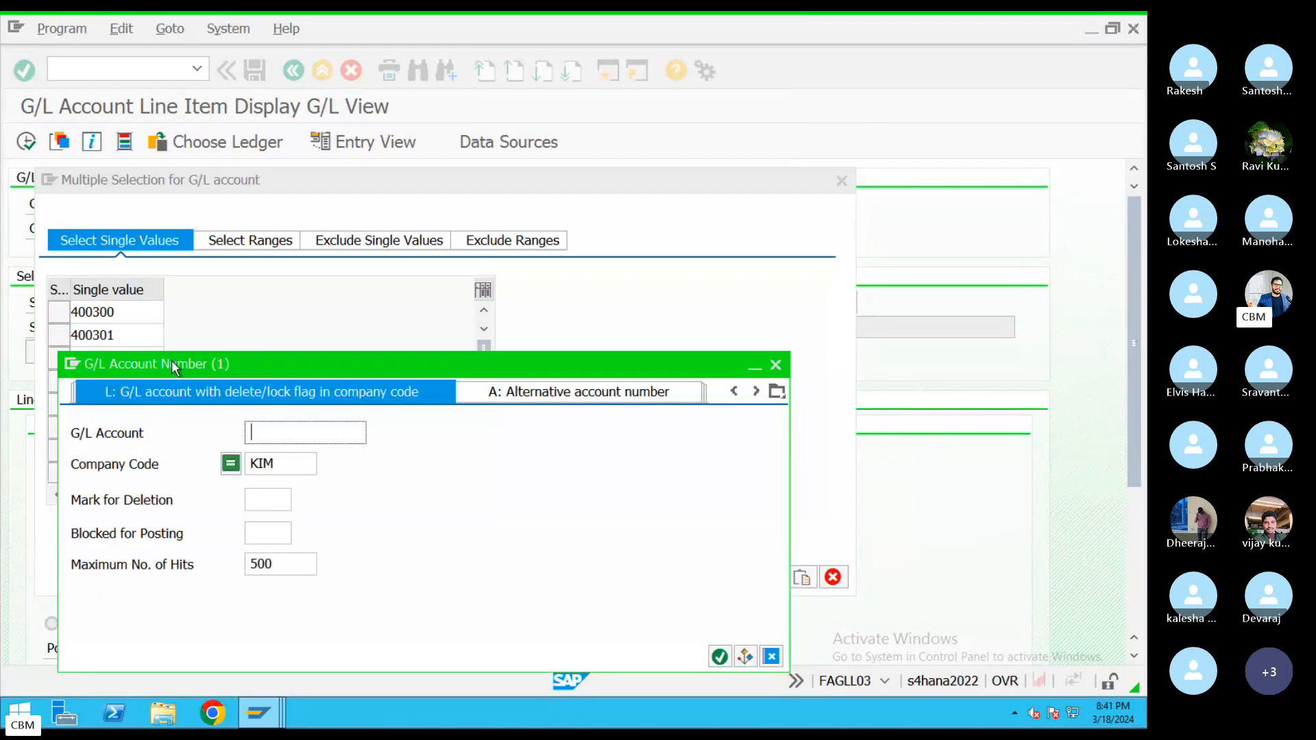
left_click(720, 657)
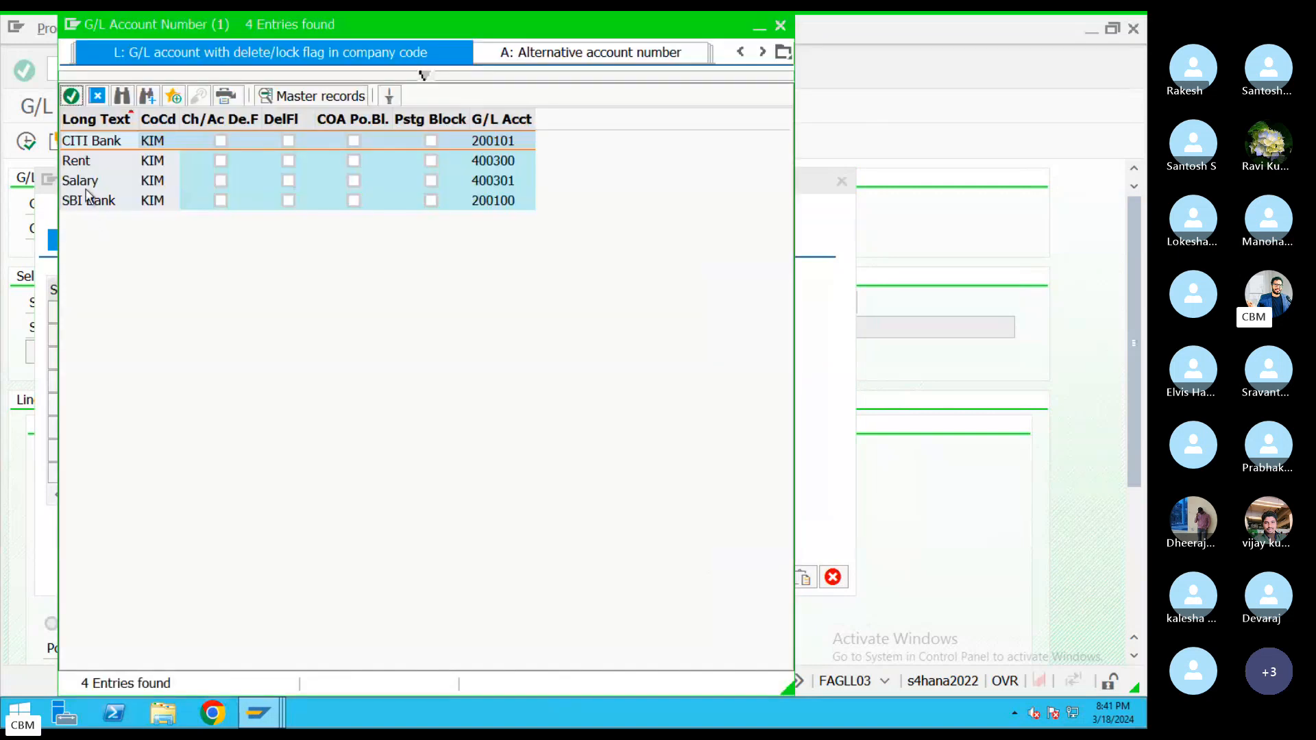
double_click(86, 141)
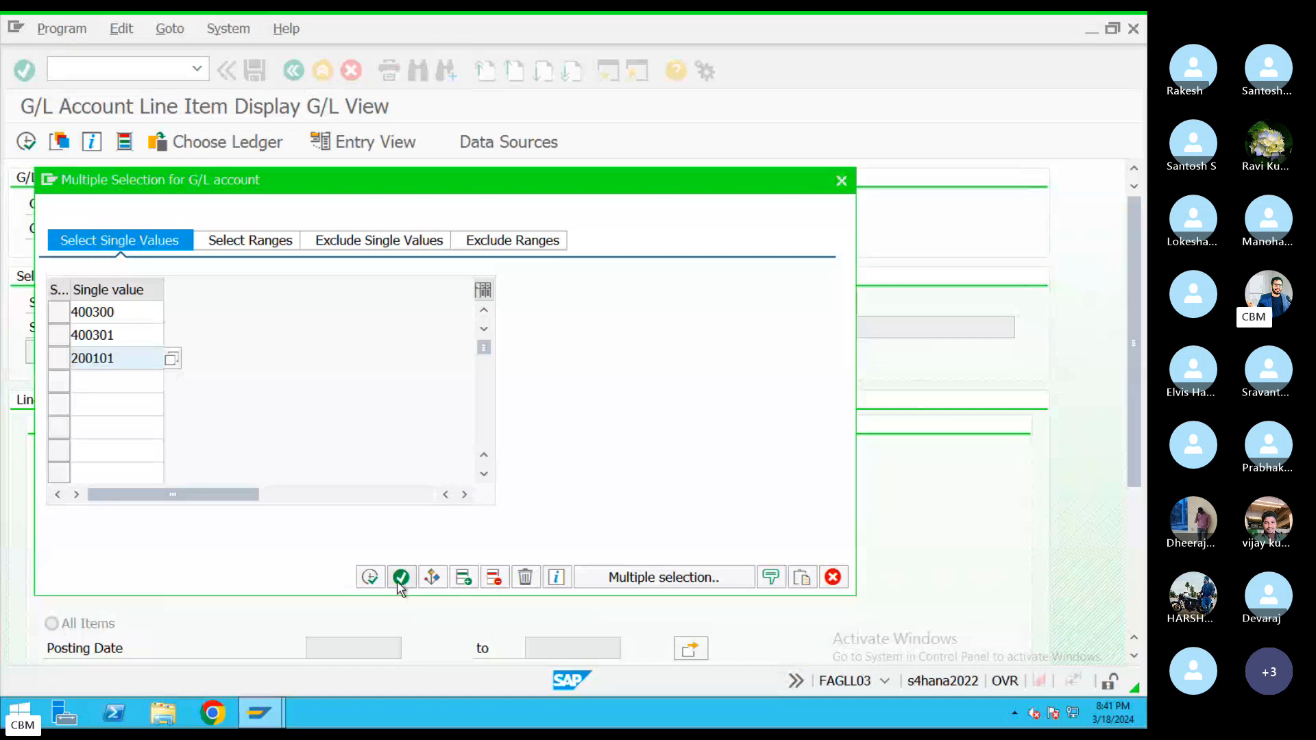
left_click(371, 577)
key("F8")
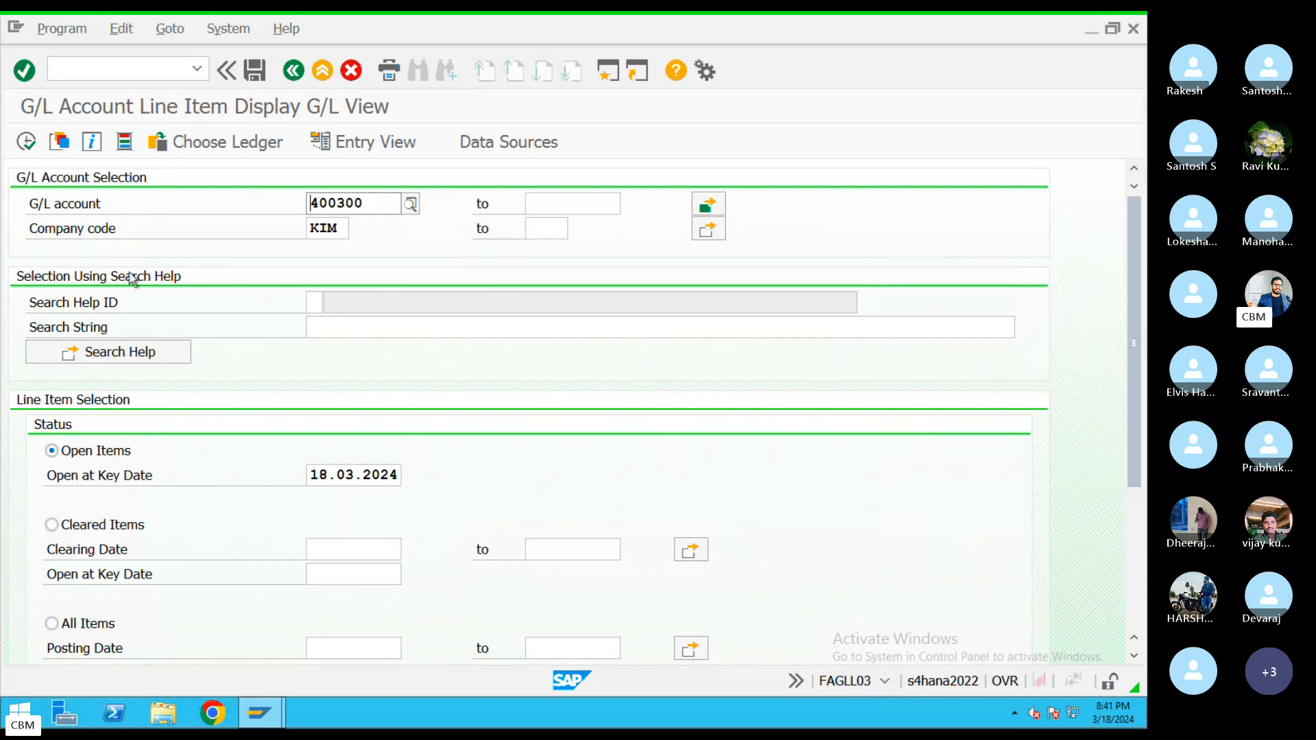
left_click(26, 142)
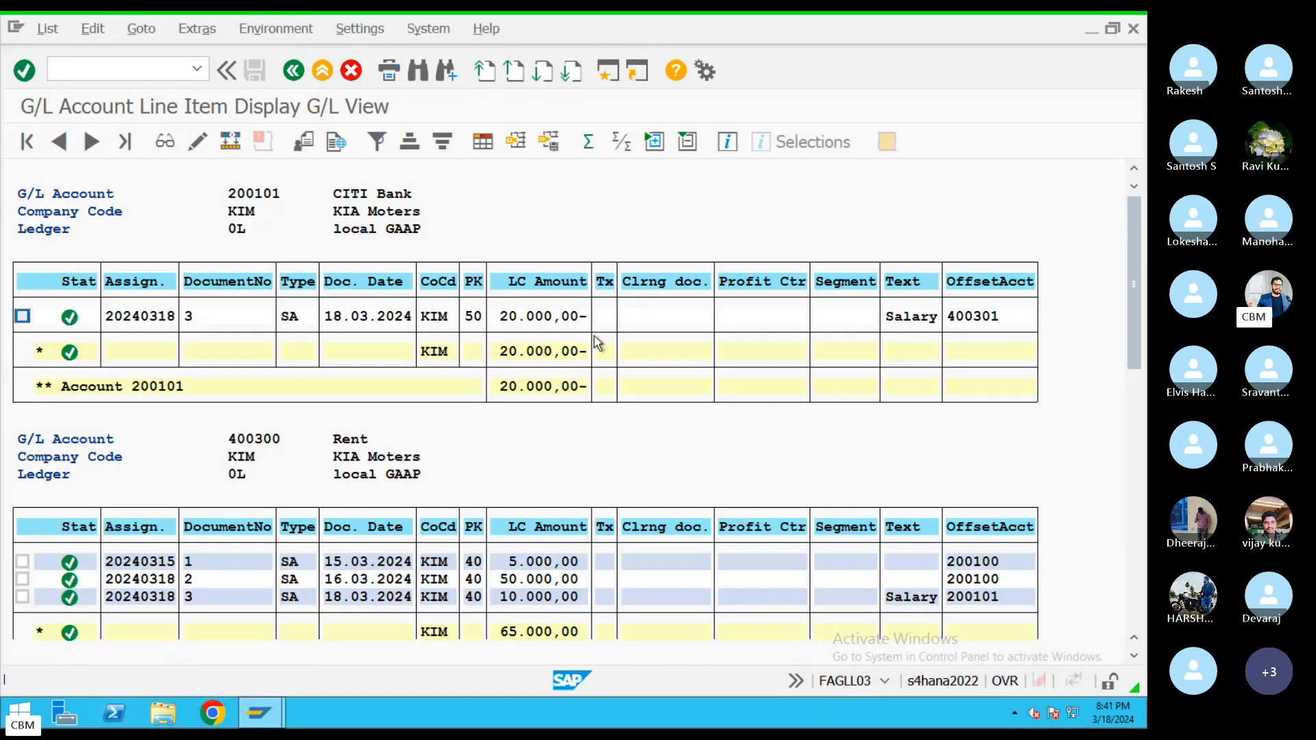
Step: Examine the CITI Bank line item and its amount, and look over the Rent account items in the list
left_click(347, 195)
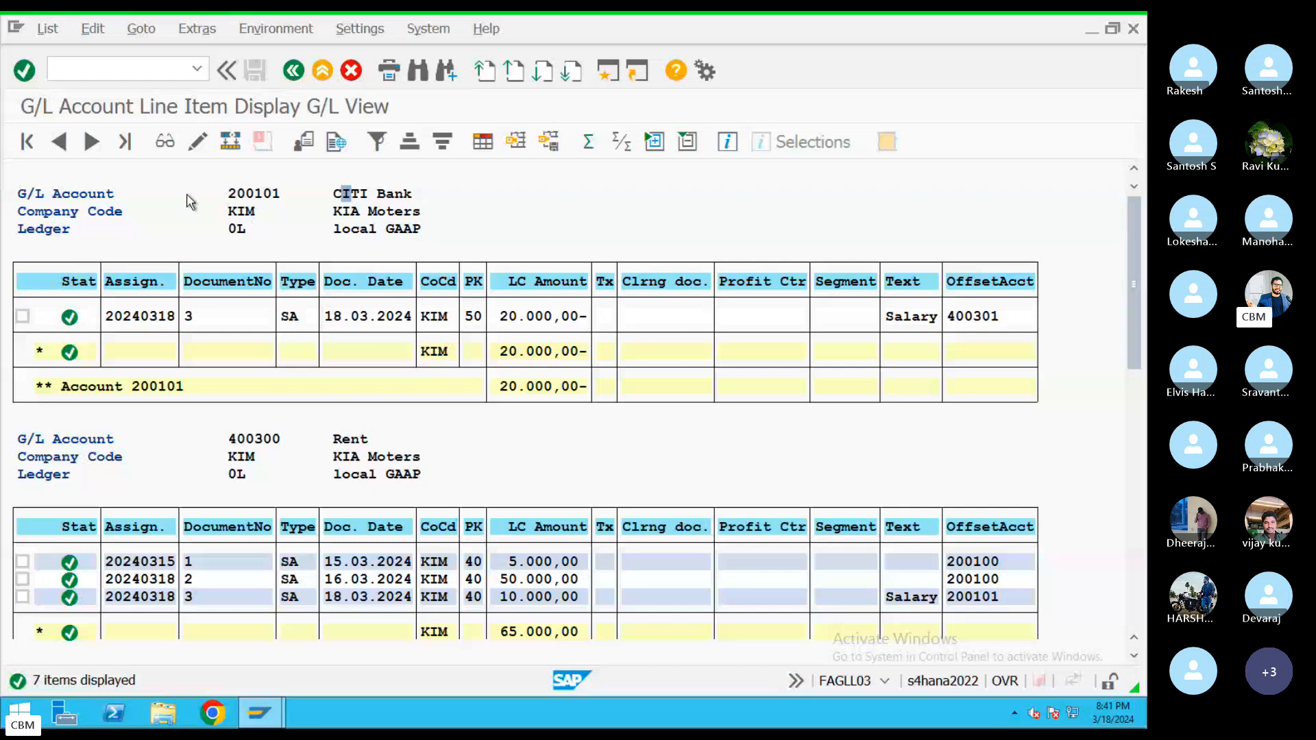
left_click(512, 316)
left_click_drag(1137, 262, 1136, 313)
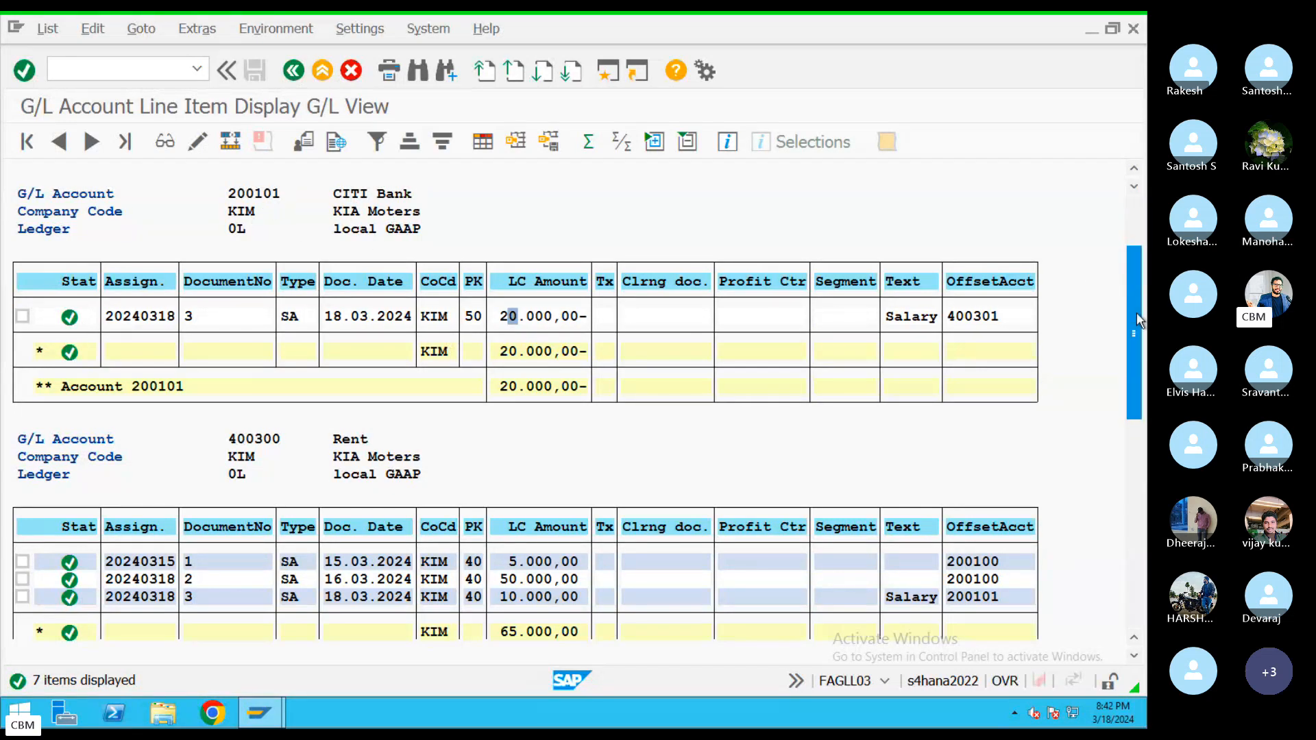
scroll(578, 433, "up", 4)
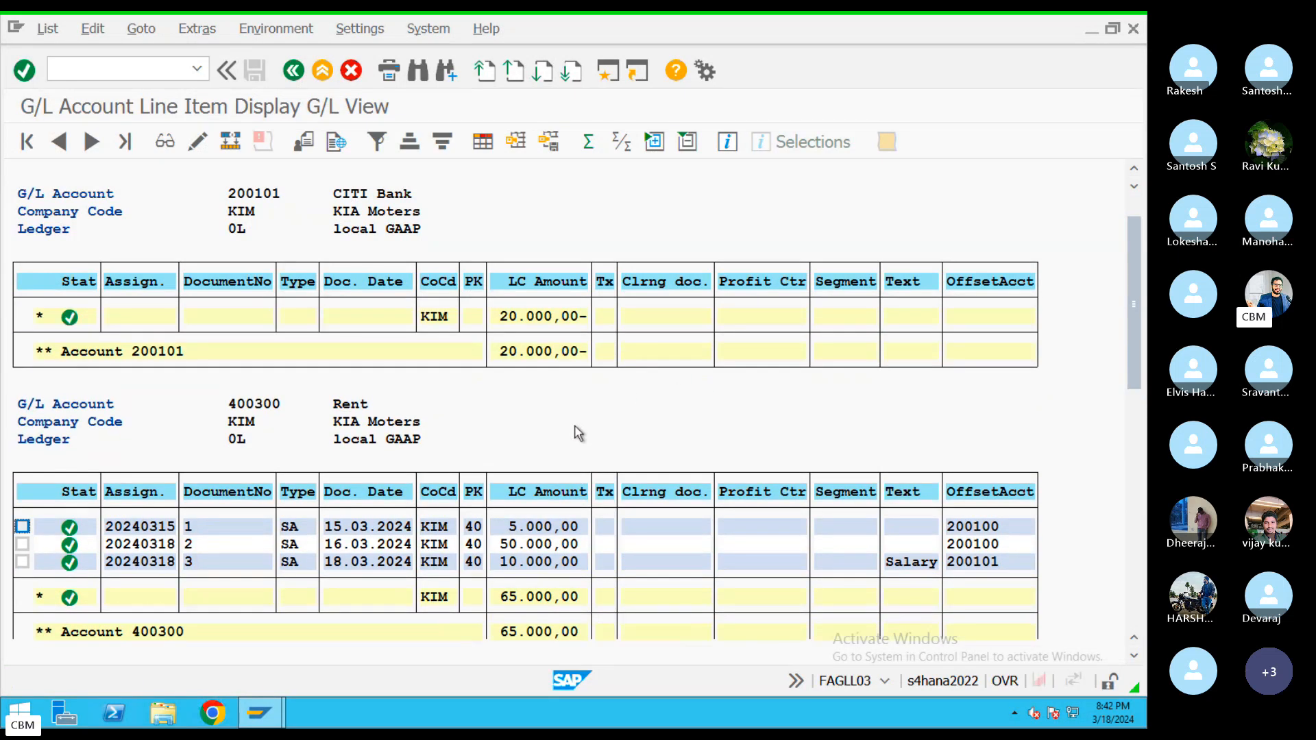
left_click(348, 195)
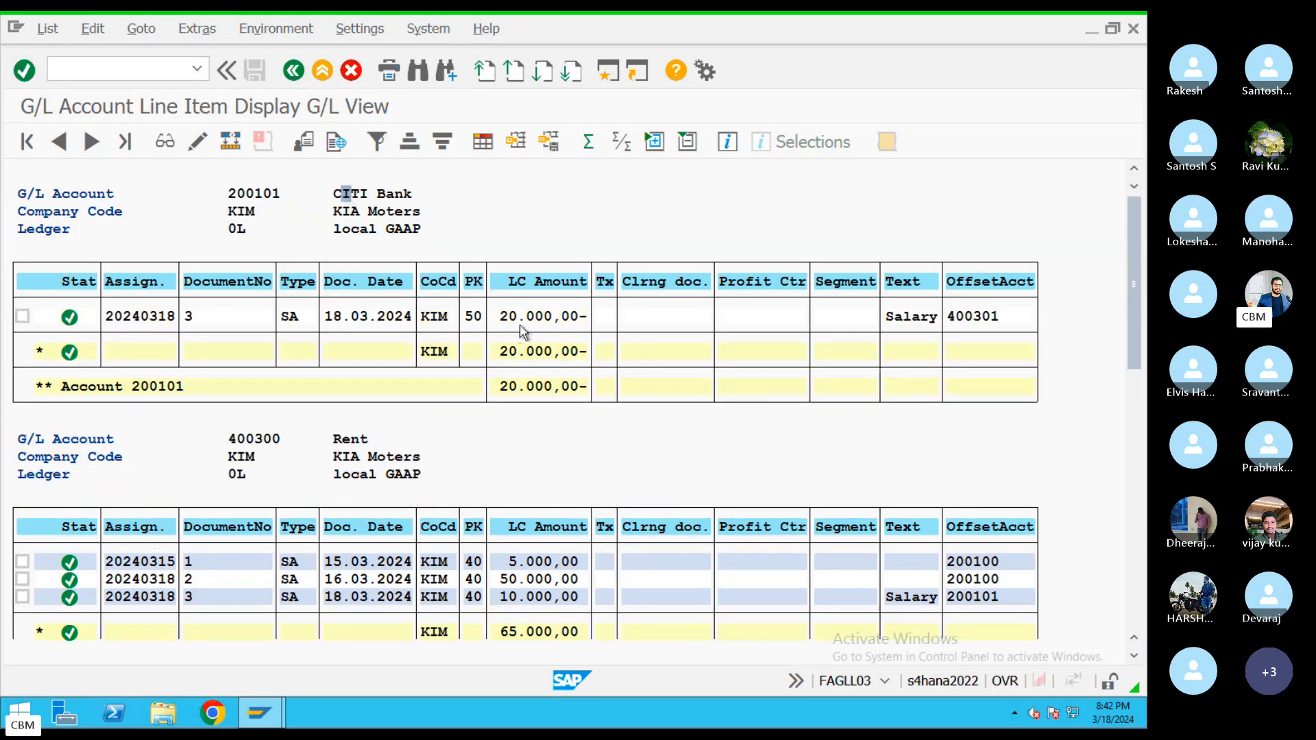
Step: Review the line items and subtotals of the CITI Bank, Rent and Salary accounts and the overall total in the list
left_click(512, 320)
scroll(652, 483, "down", 3)
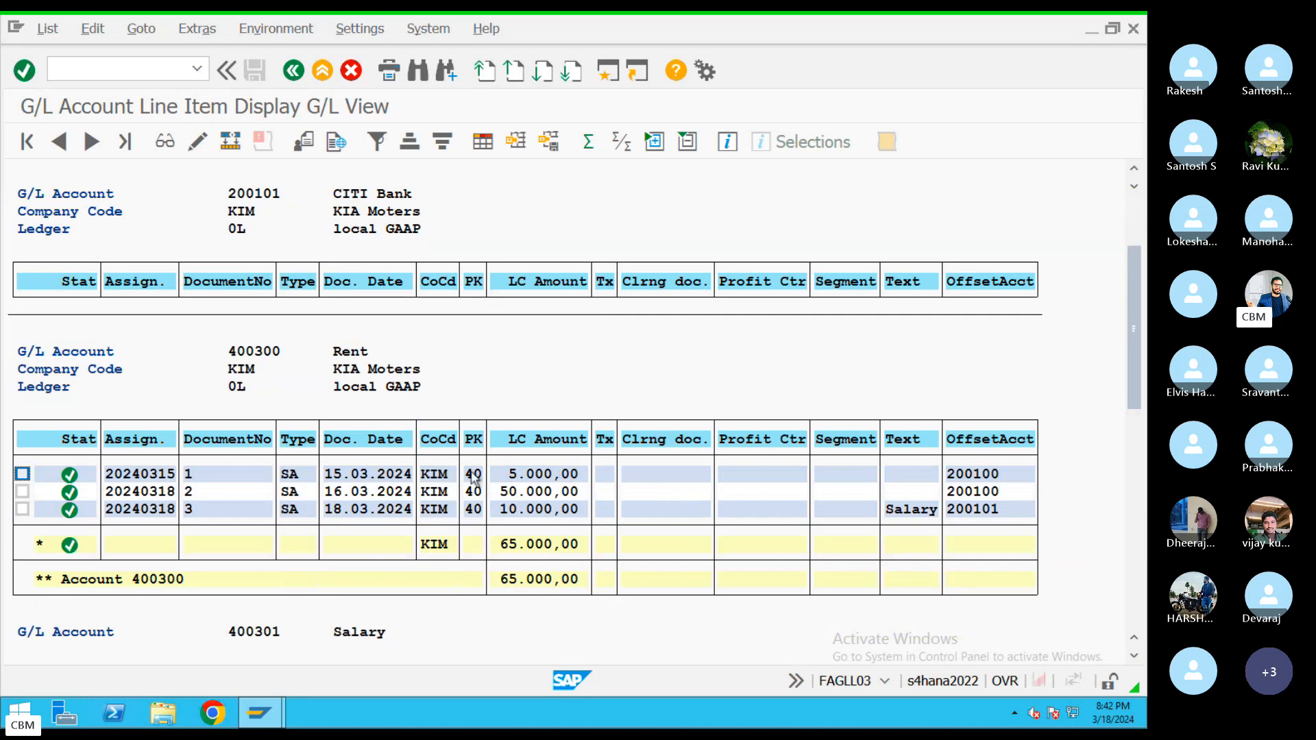
left_click(521, 544)
left_click_drag(1138, 309, 1136, 490)
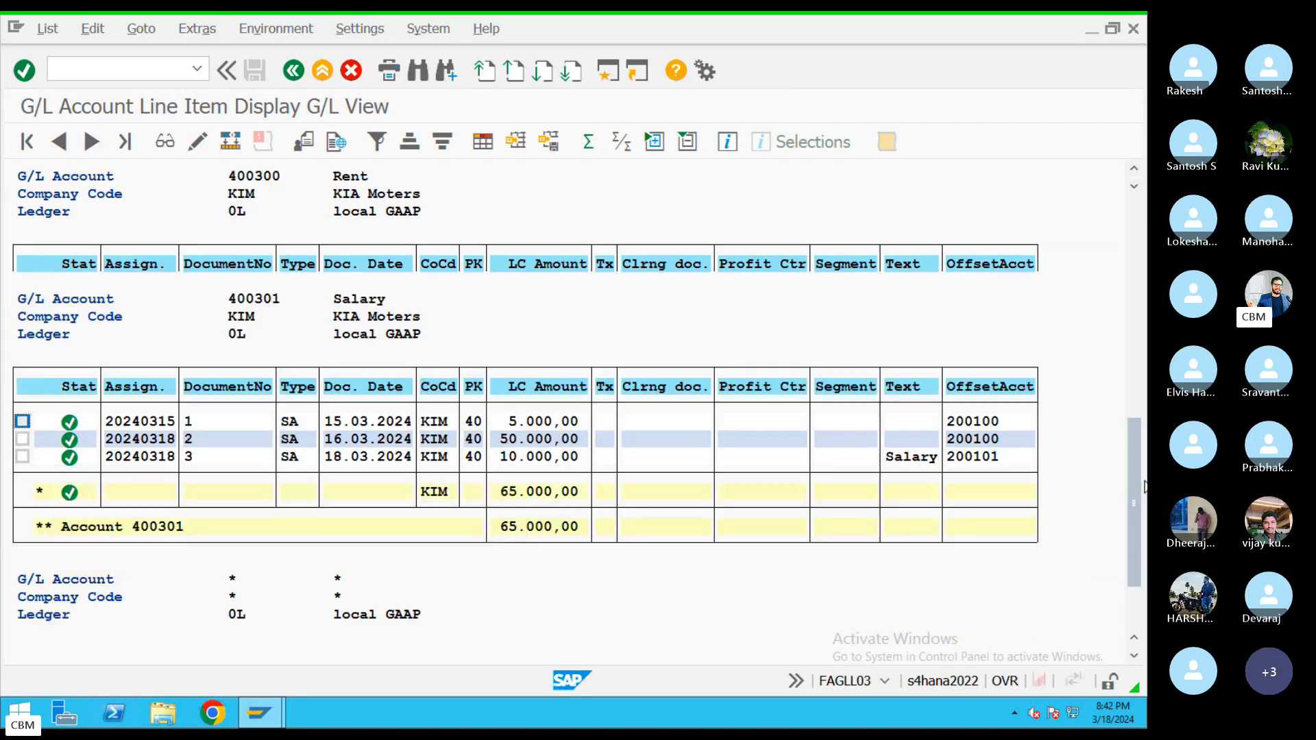
scroll(405, 533, "down", 3)
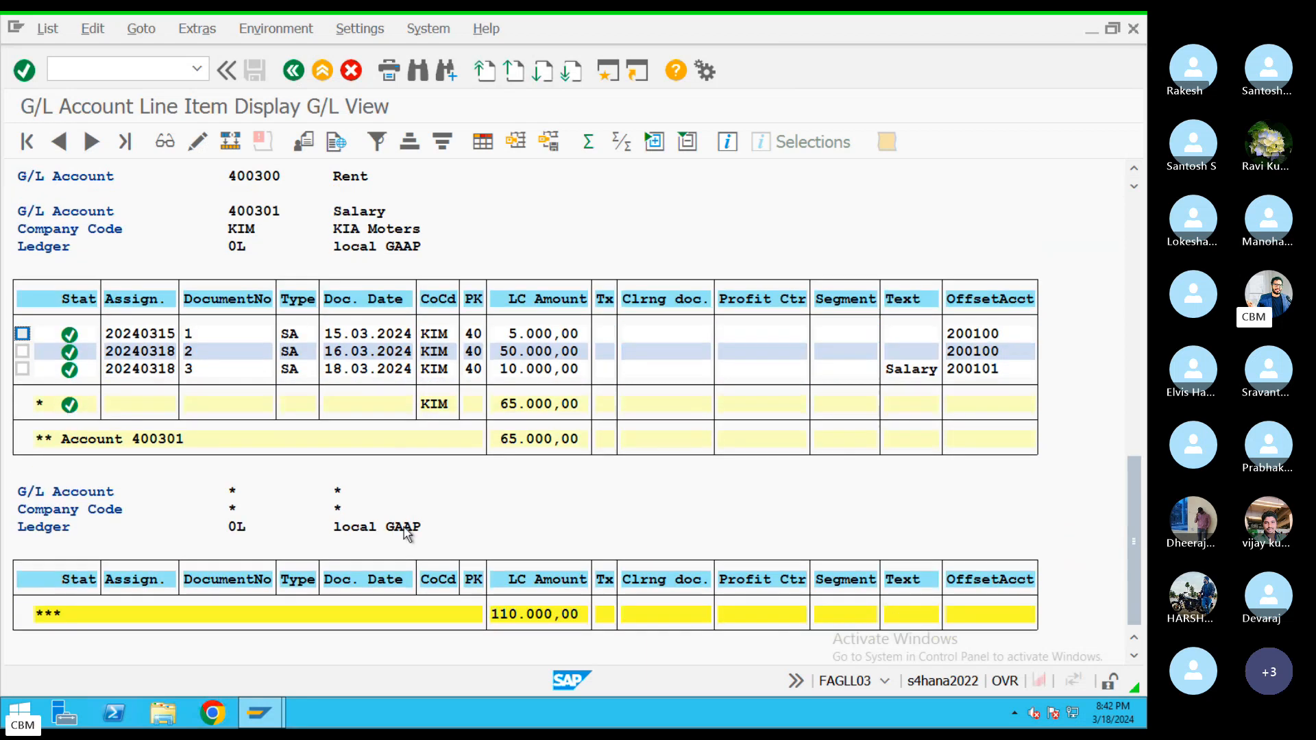
scroll(406, 530, "up", 5)
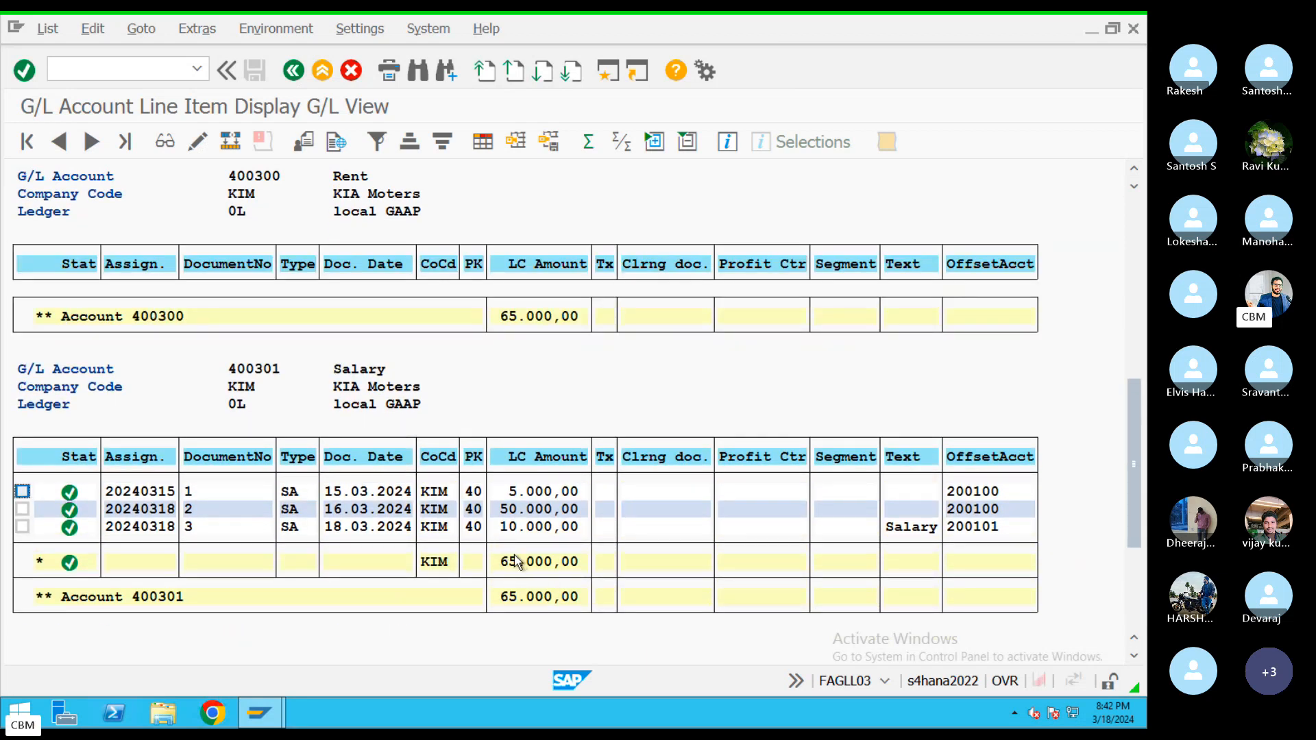
scroll(473, 518, "up", 3)
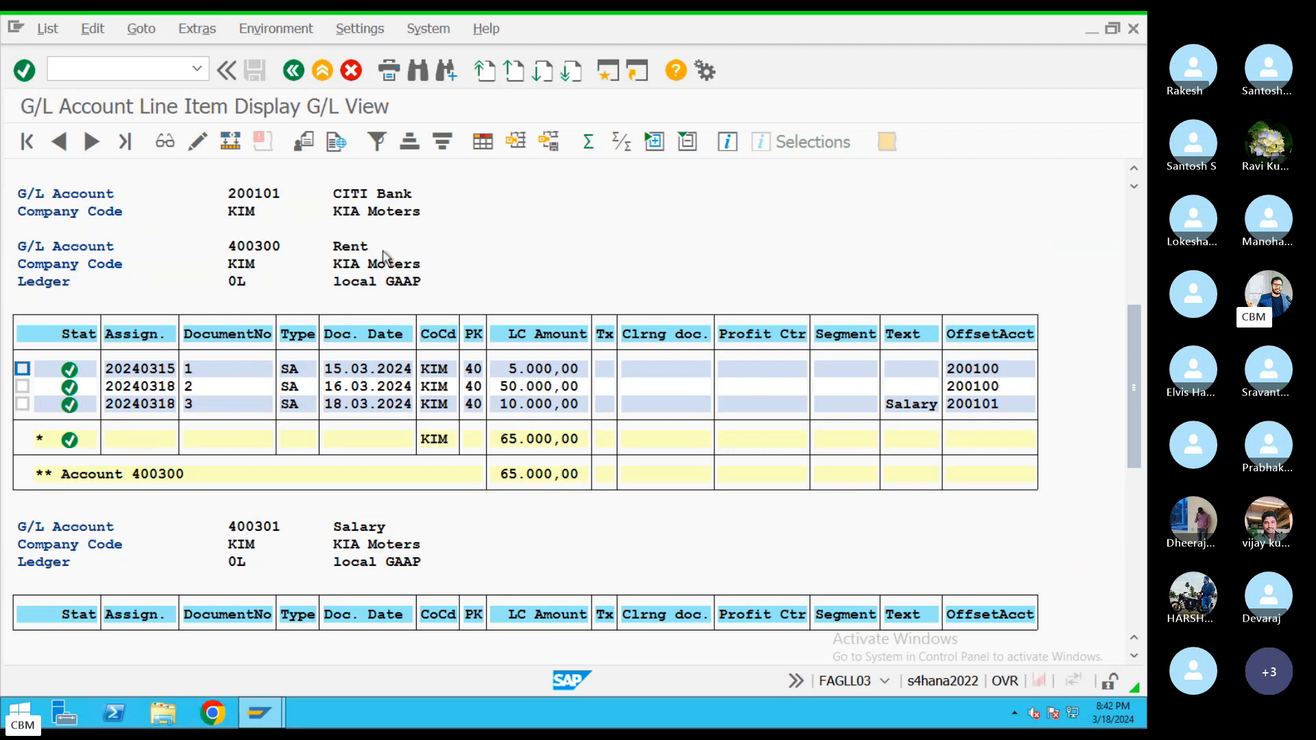
left_click(366, 260)
scroll(466, 439, "up", 3)
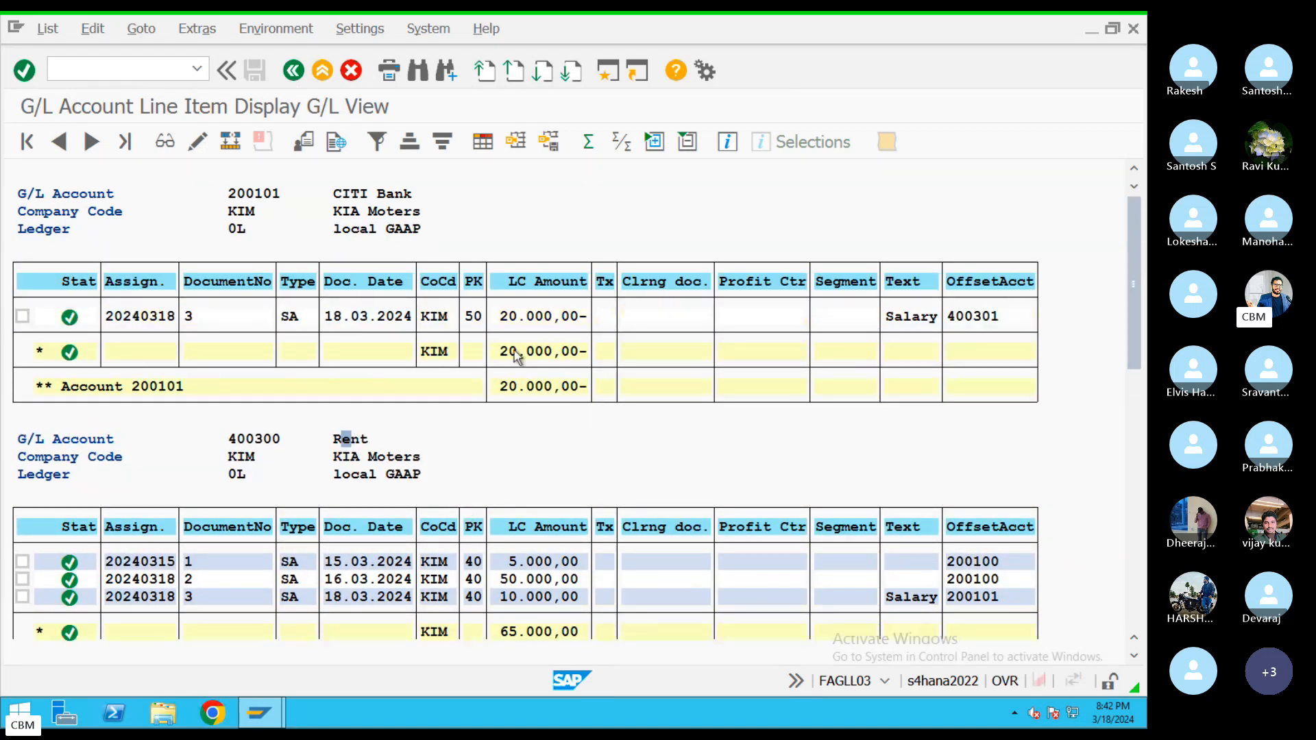
left_click(514, 353)
scroll(473, 473, "down", 3)
scroll(469, 474, "down", 4)
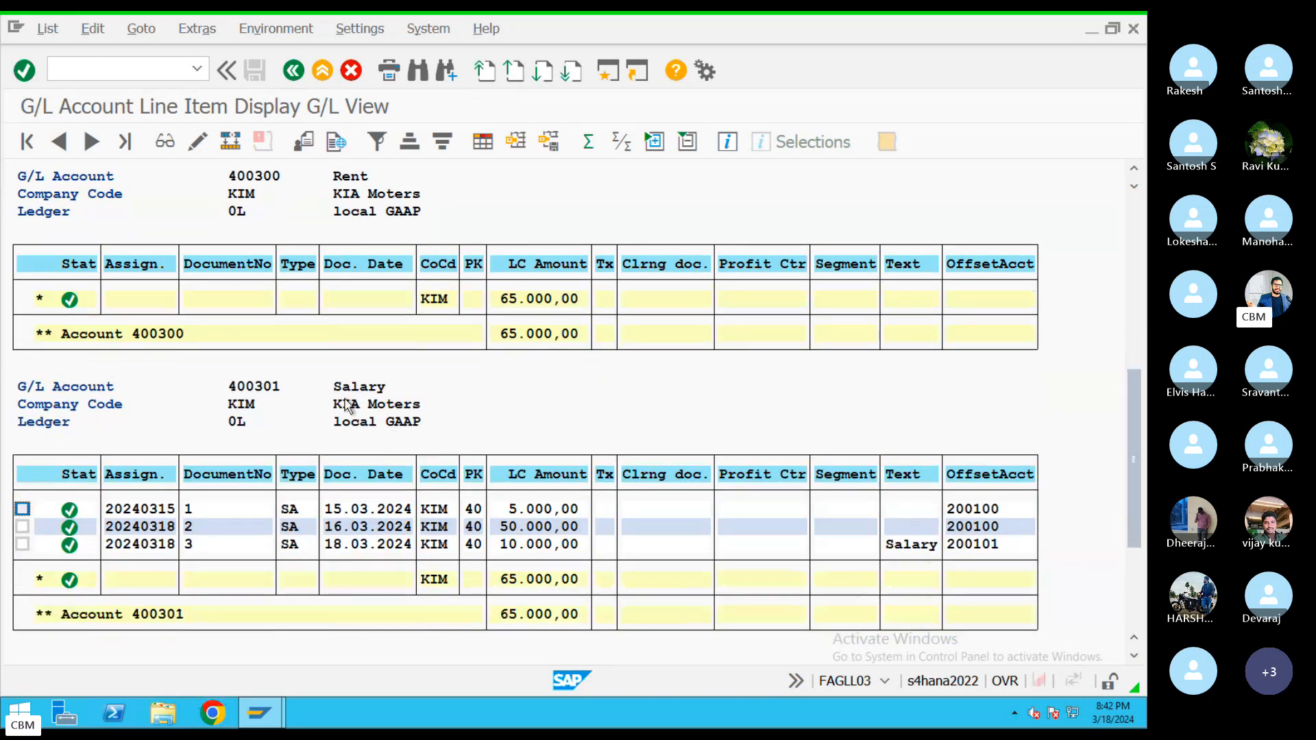
scroll(491, 533, "up", 3)
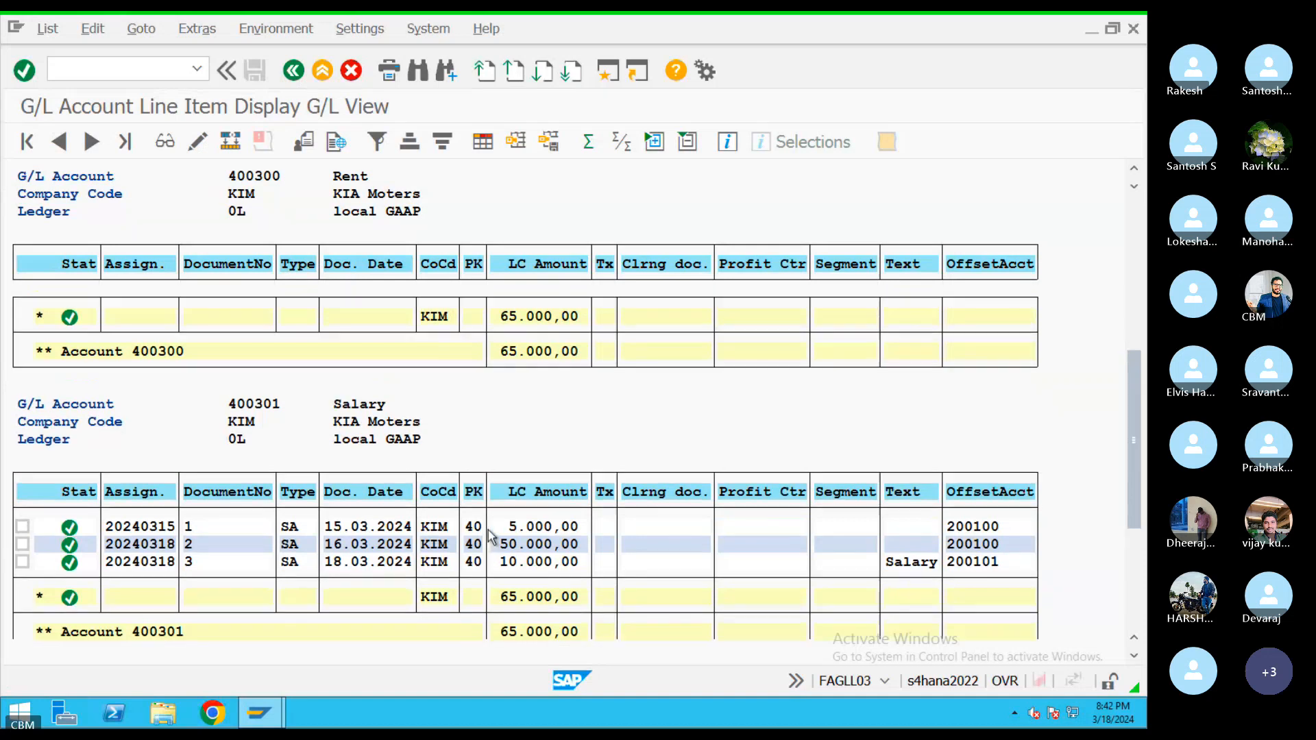
scroll(489, 538, "up", 2)
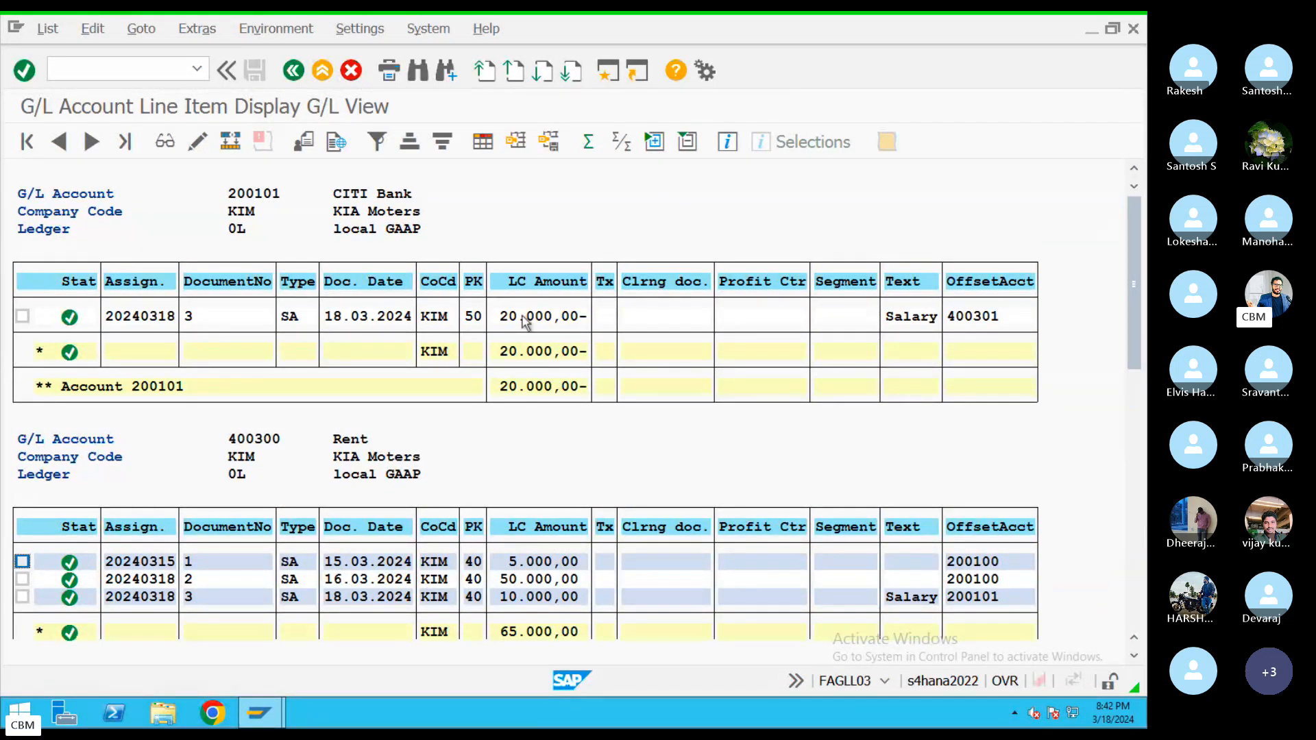
Step: Display the document behind the CITI Bank line item and call up its overview with all posted items
left_click(21, 316)
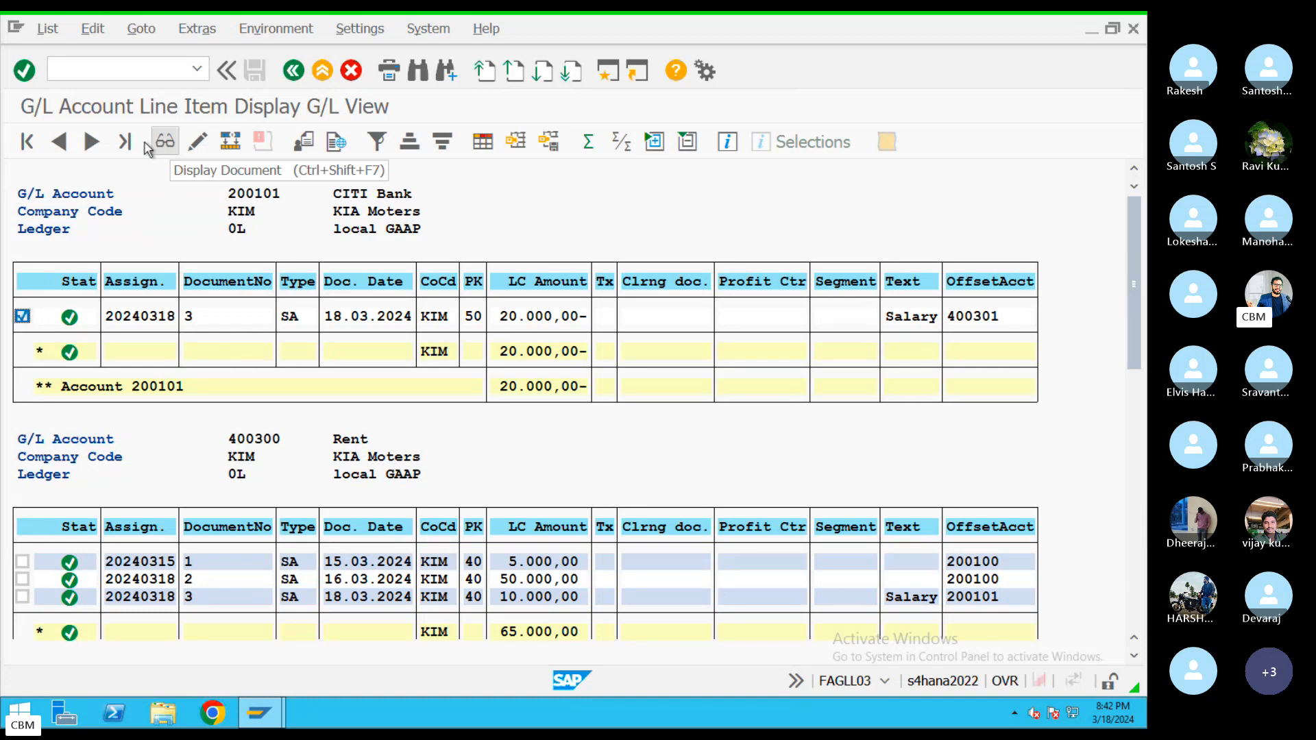
left_click(173, 142)
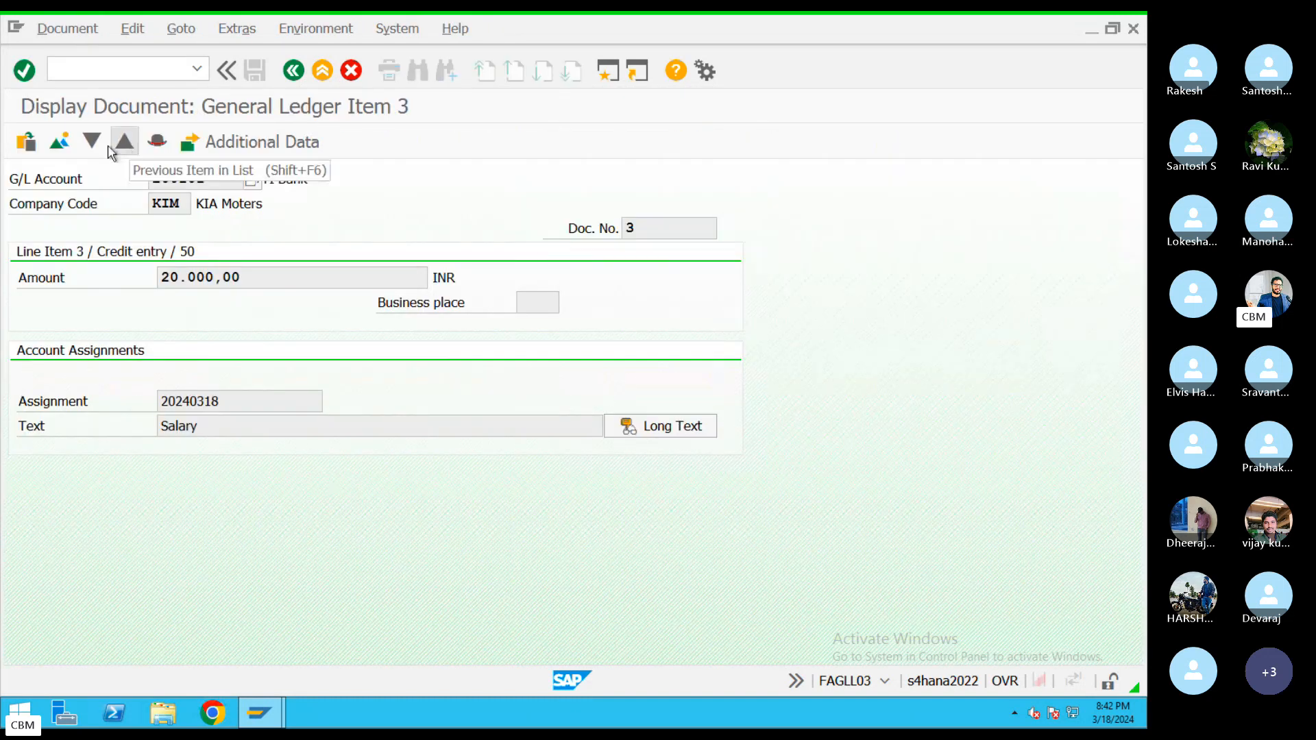
left_click(62, 145)
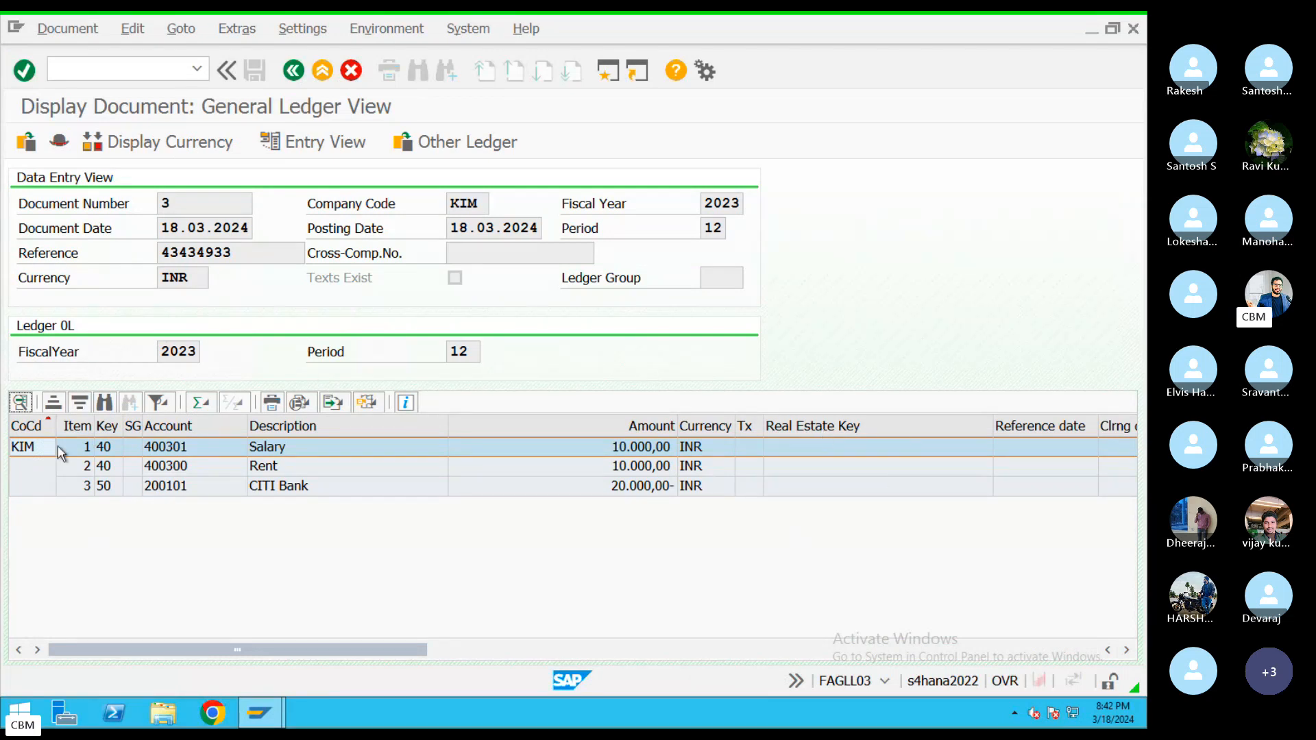
Step: Inspect the document header's type, header text, reference, creator and dates, and return to the line item list
left_click(59, 143)
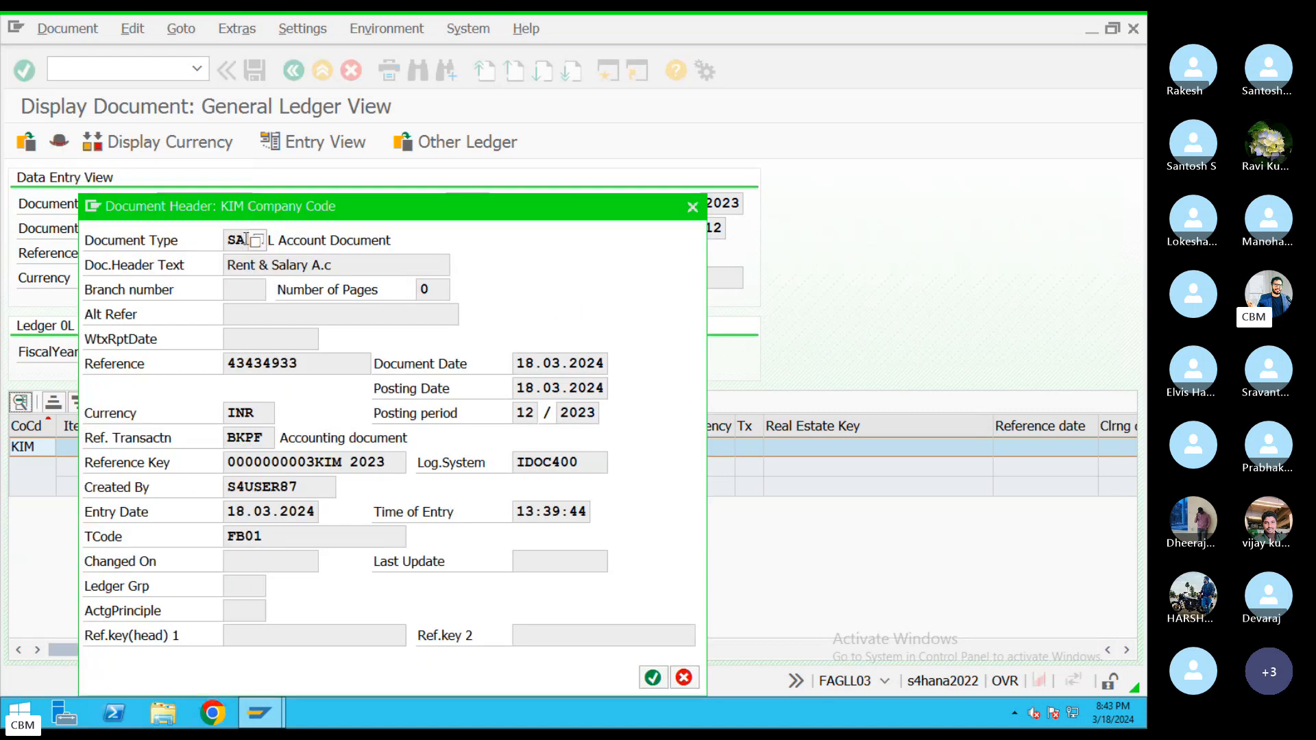
left_click_drag(245, 236, 228, 236)
left_click_drag(349, 267, 222, 254)
left_click_drag(307, 364, 157, 385)
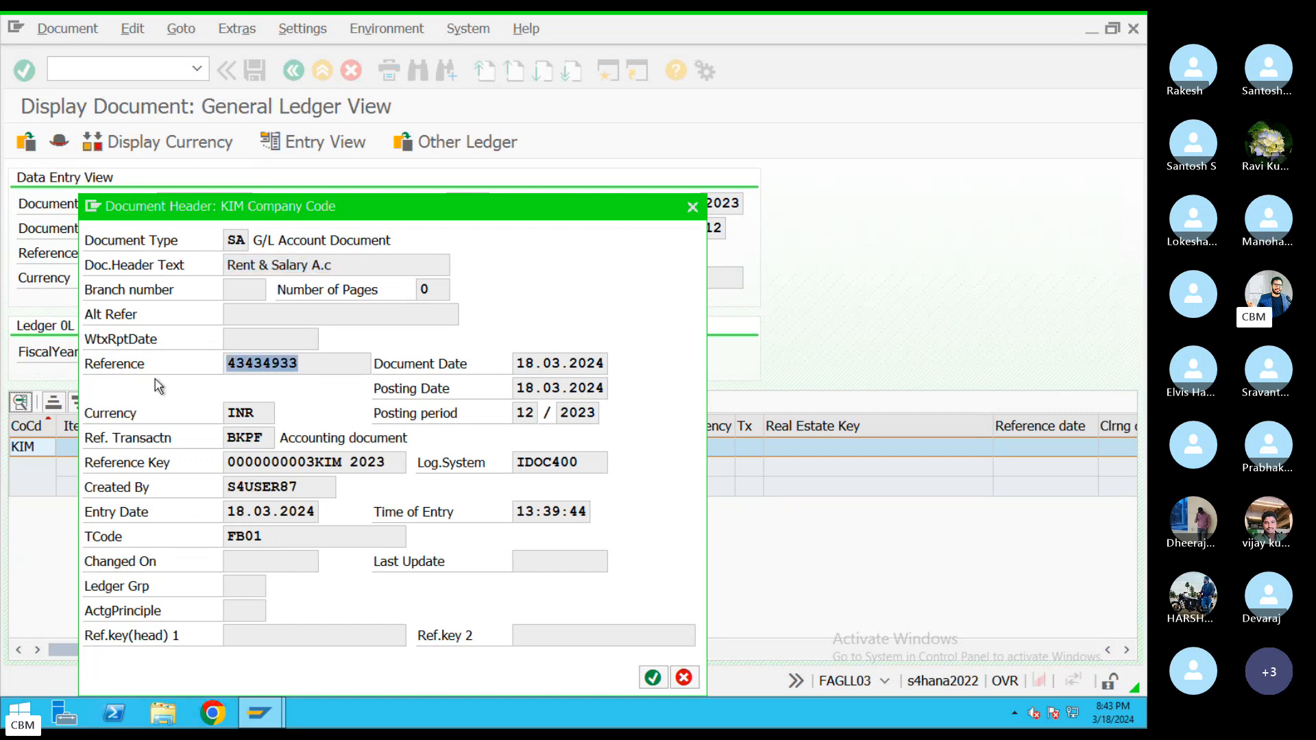
left_click_drag(290, 488, 165, 475)
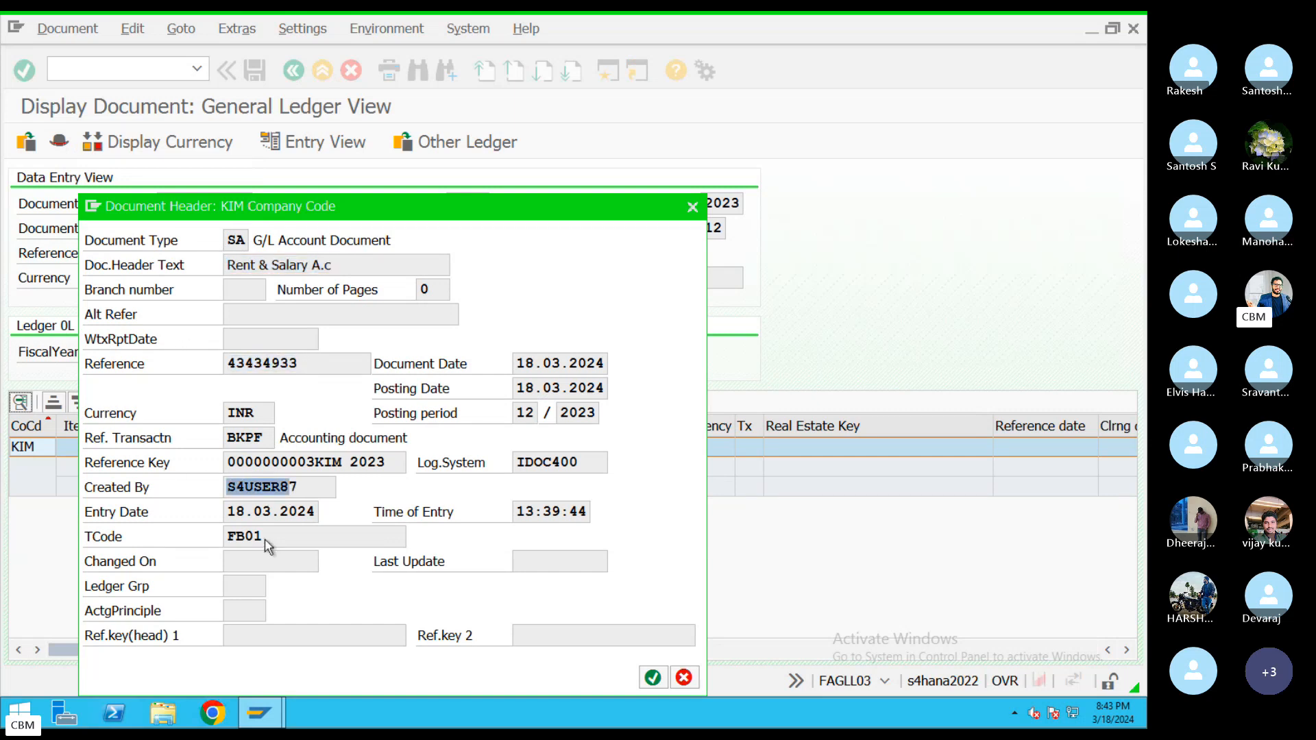
left_click(546, 469)
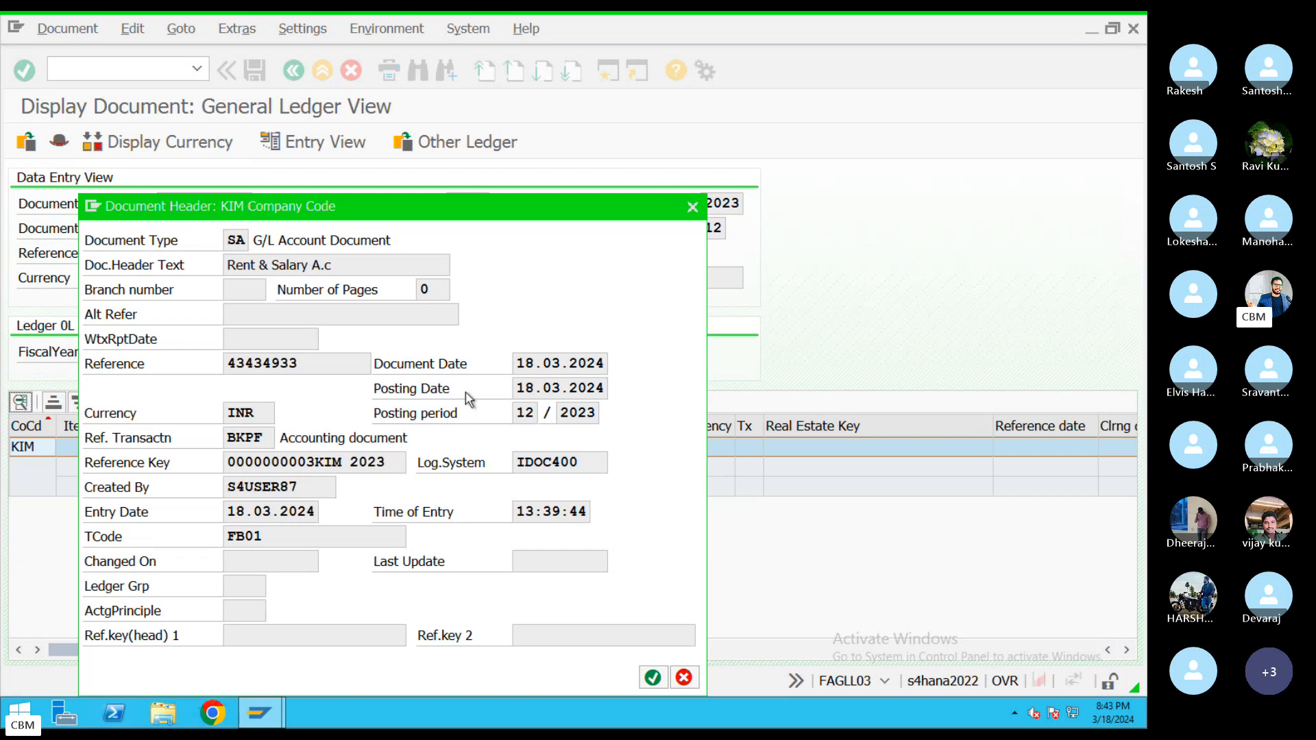
left_click_drag(598, 389, 516, 364)
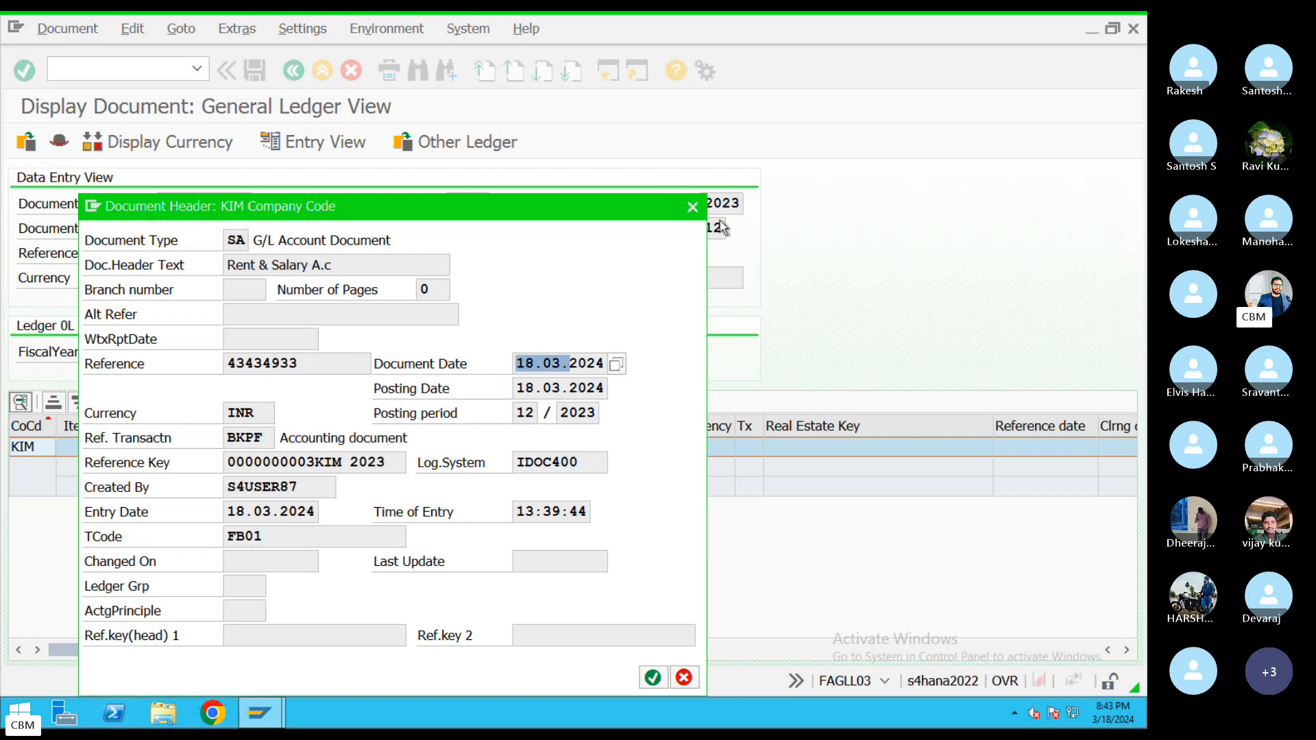
left_click(692, 207)
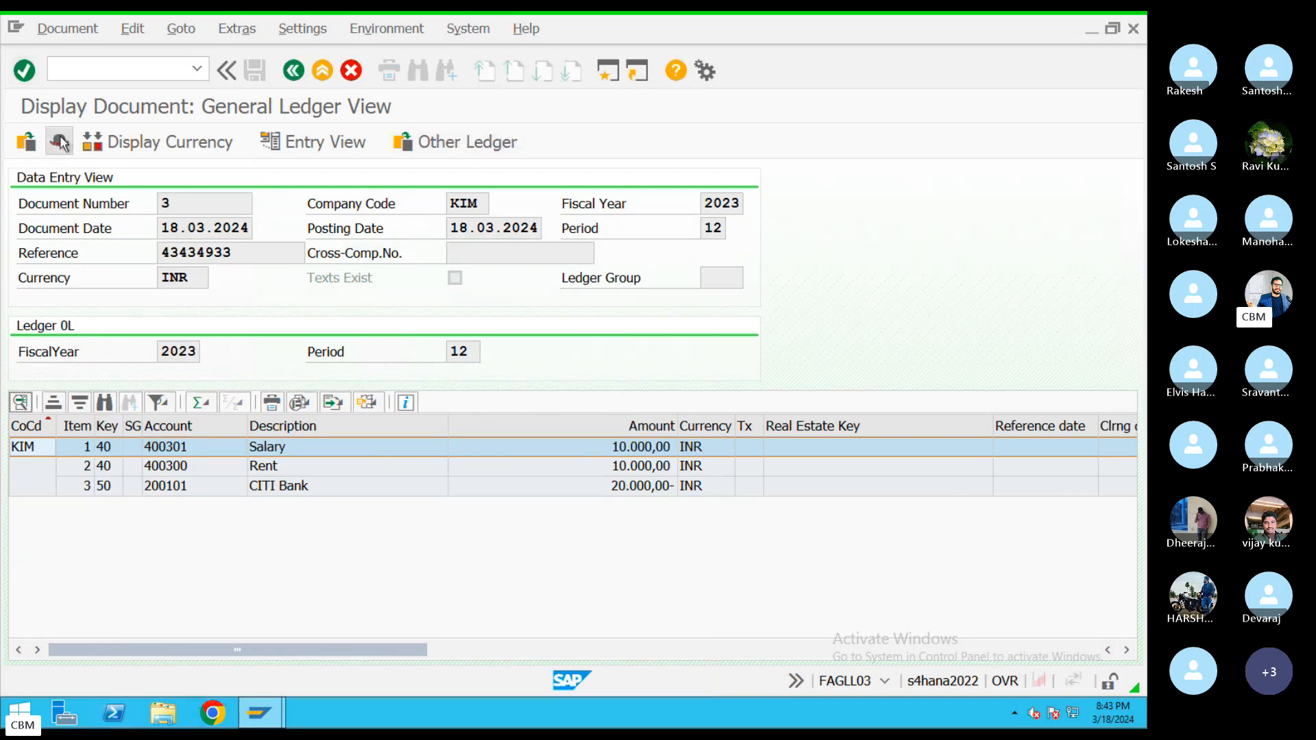
left_click(59, 142)
left_click(693, 207)
left_click(295, 71)
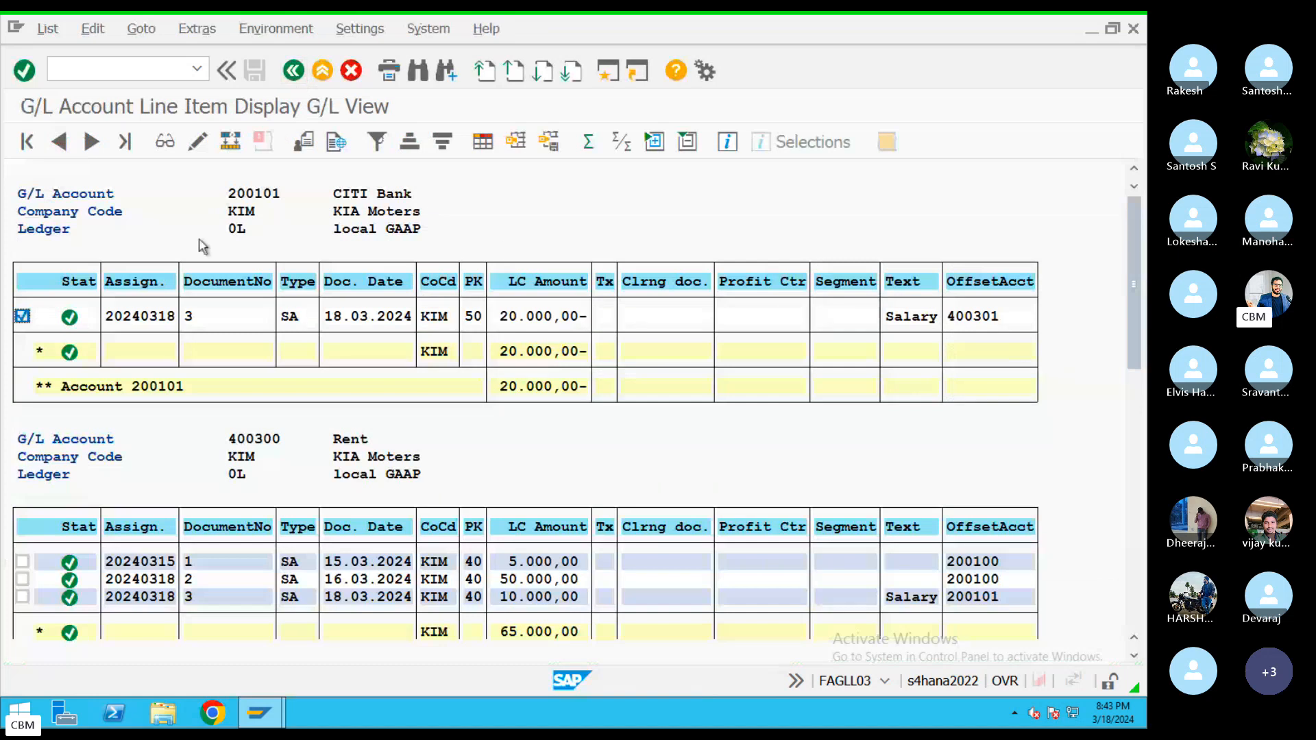
Step: Deselect the CITI Bank item, view the document overview for the Rent item dated 15.03.2024, and return to the list
left_click(22, 316)
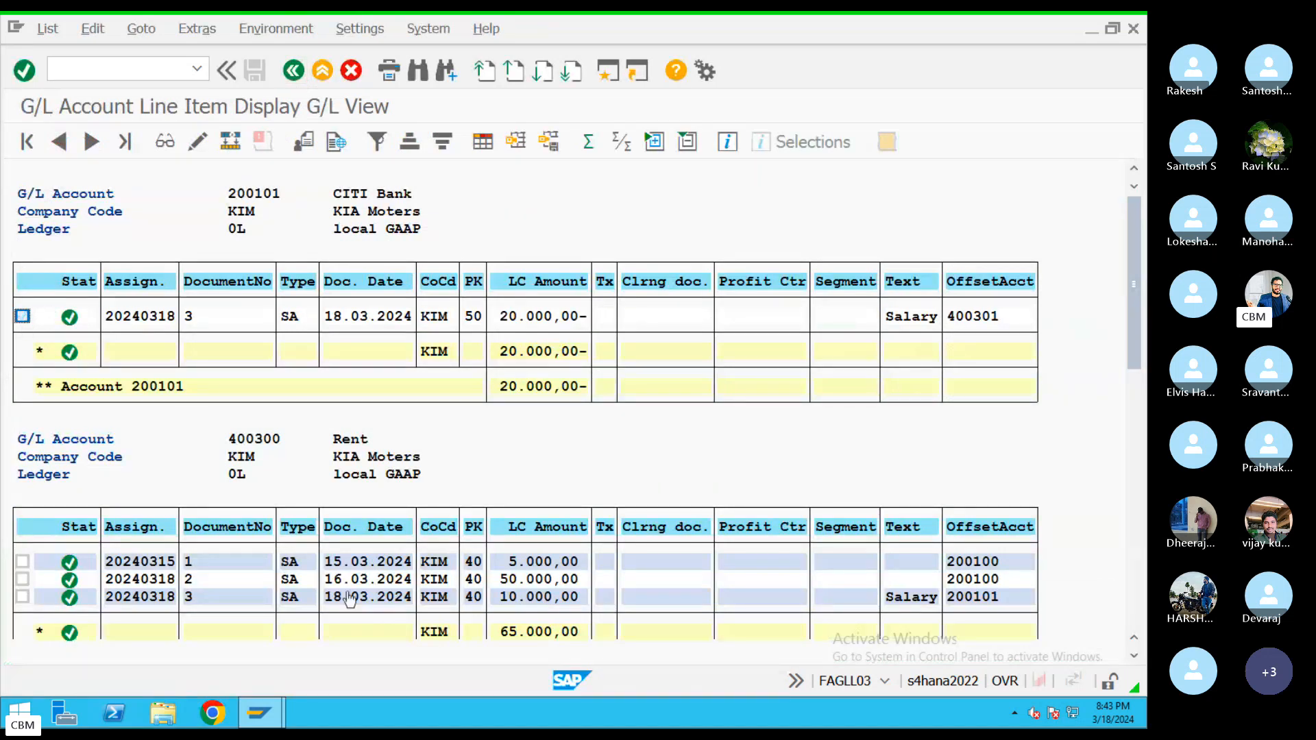
left_click(23, 562)
left_click(165, 141)
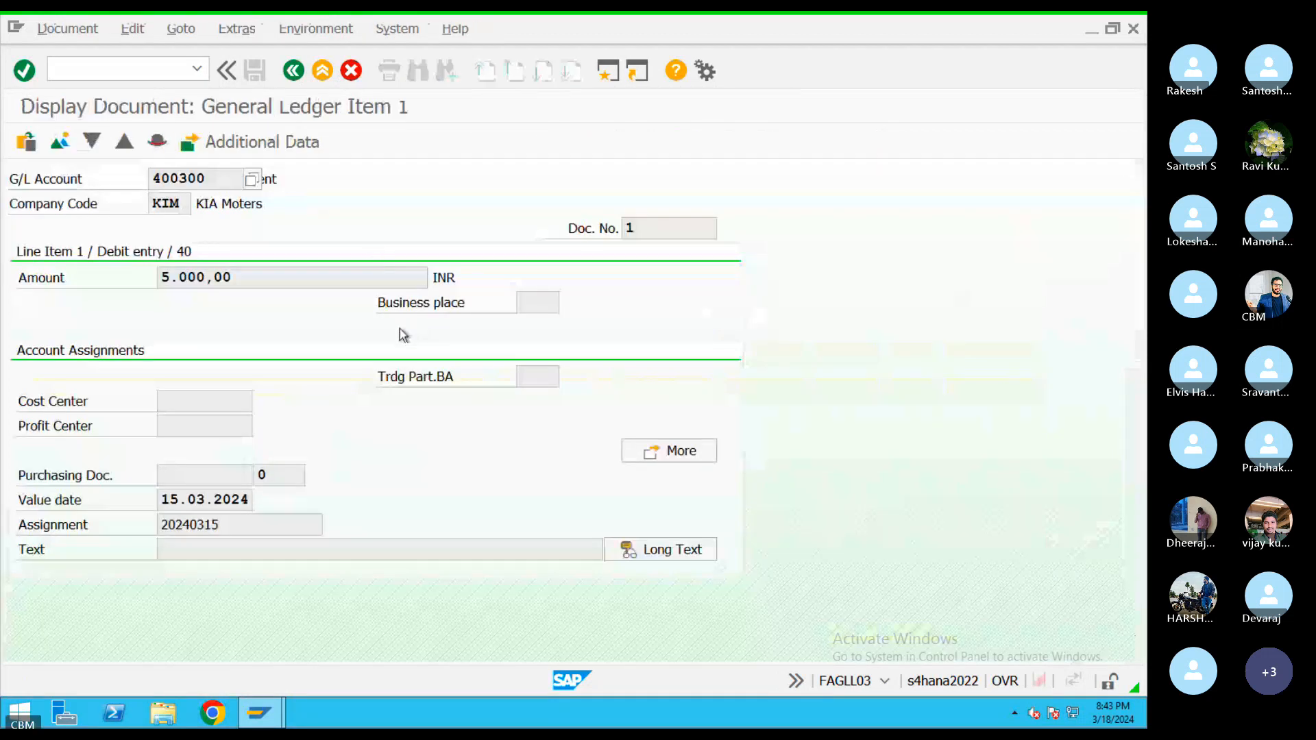
left_click(59, 144)
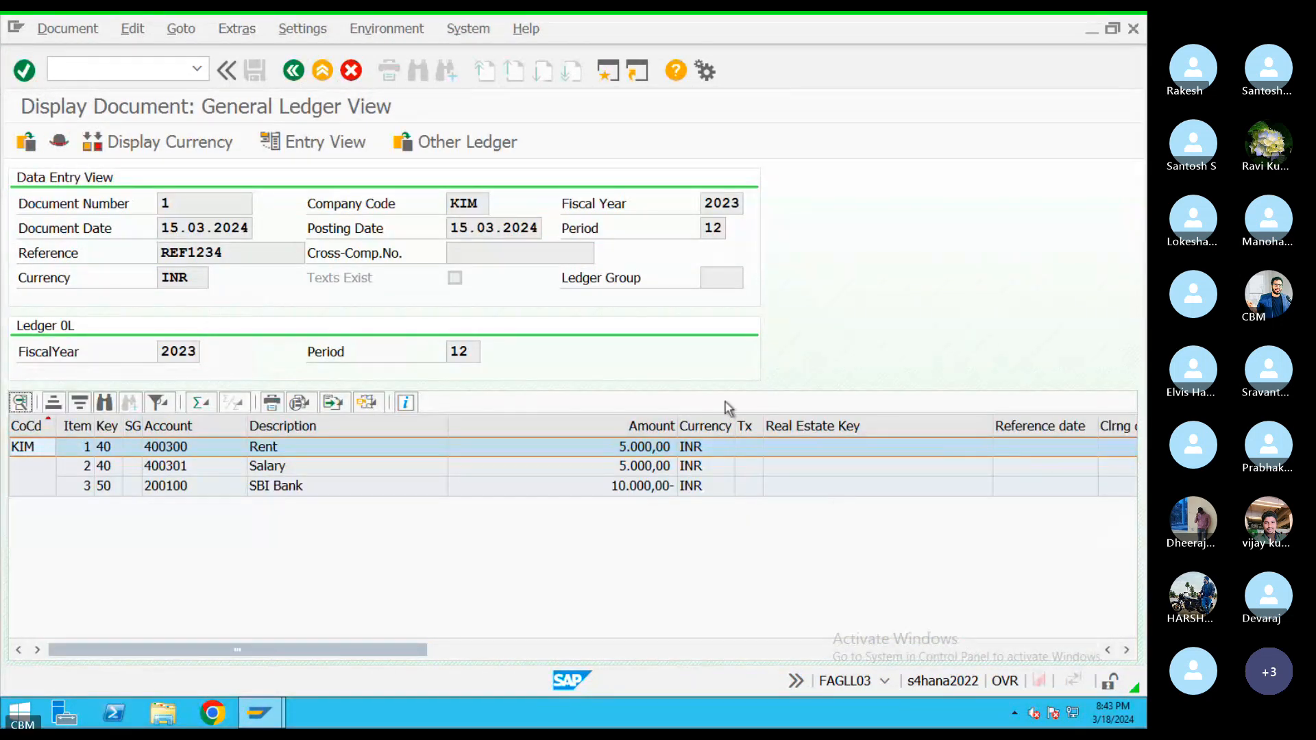
left_click(320, 71)
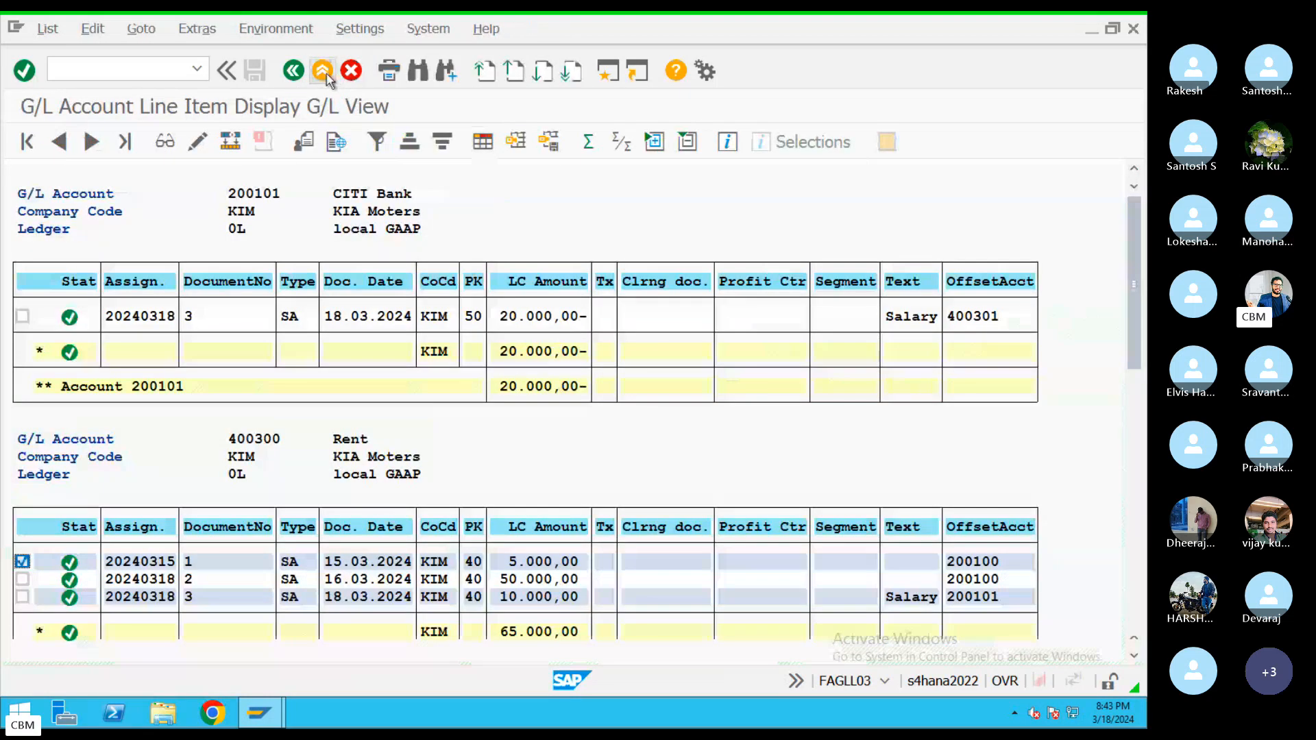
Step: Exit the line item display and open FAGLB03 - Display Balances from the General Ledger's Account folder
left_click(322, 71)
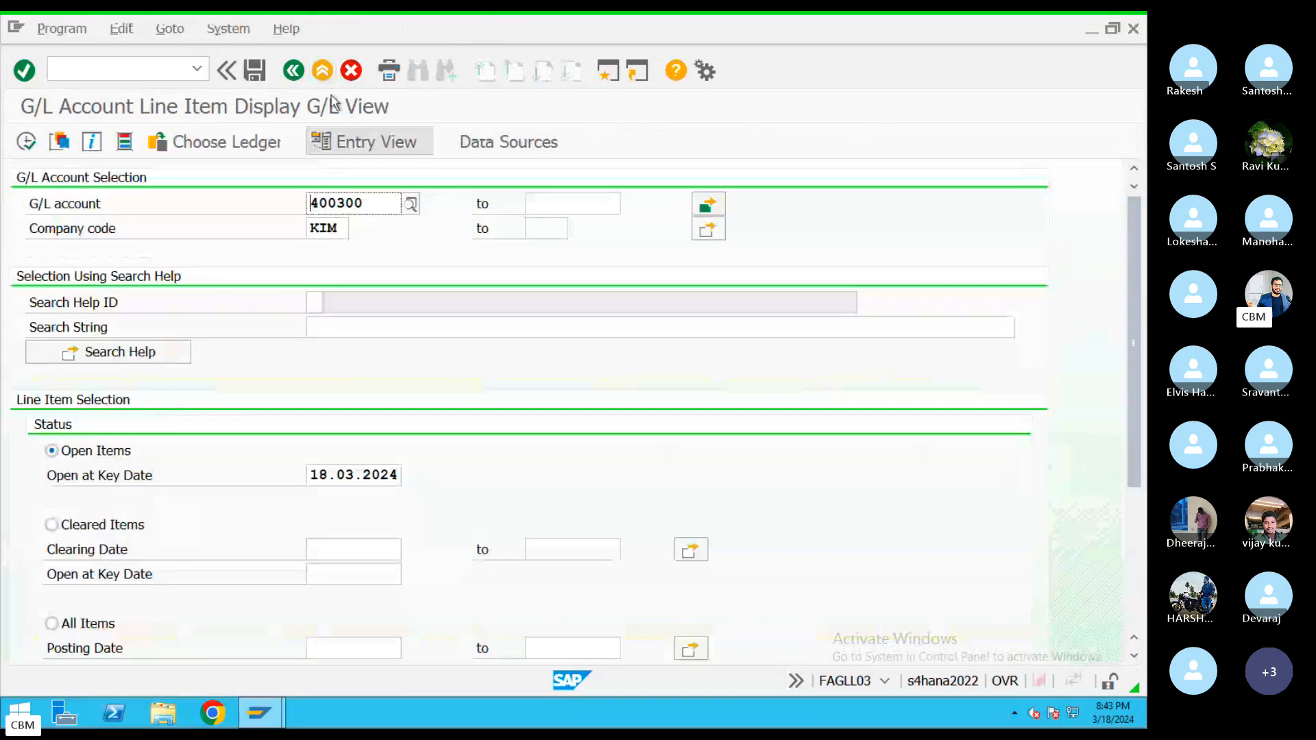
left_click(322, 73)
key("ctrl+Left")
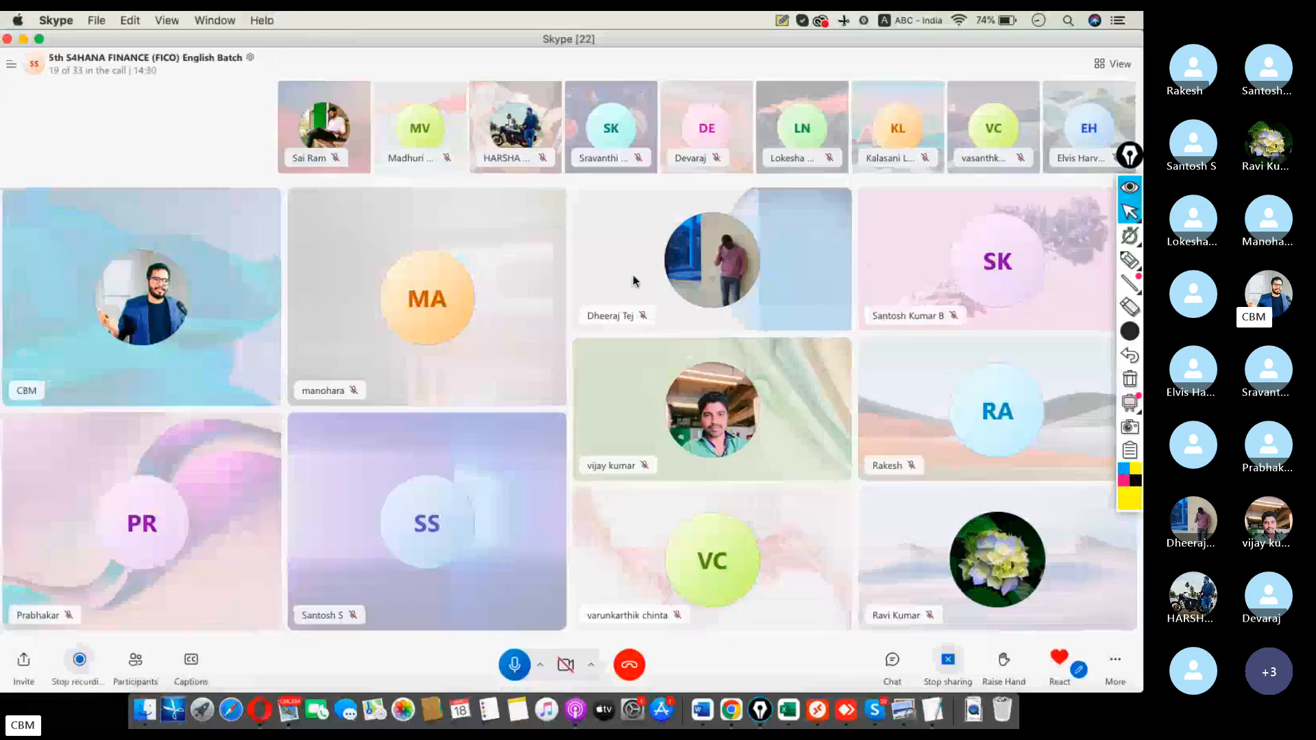
left_click(818, 710)
double_click(150, 259)
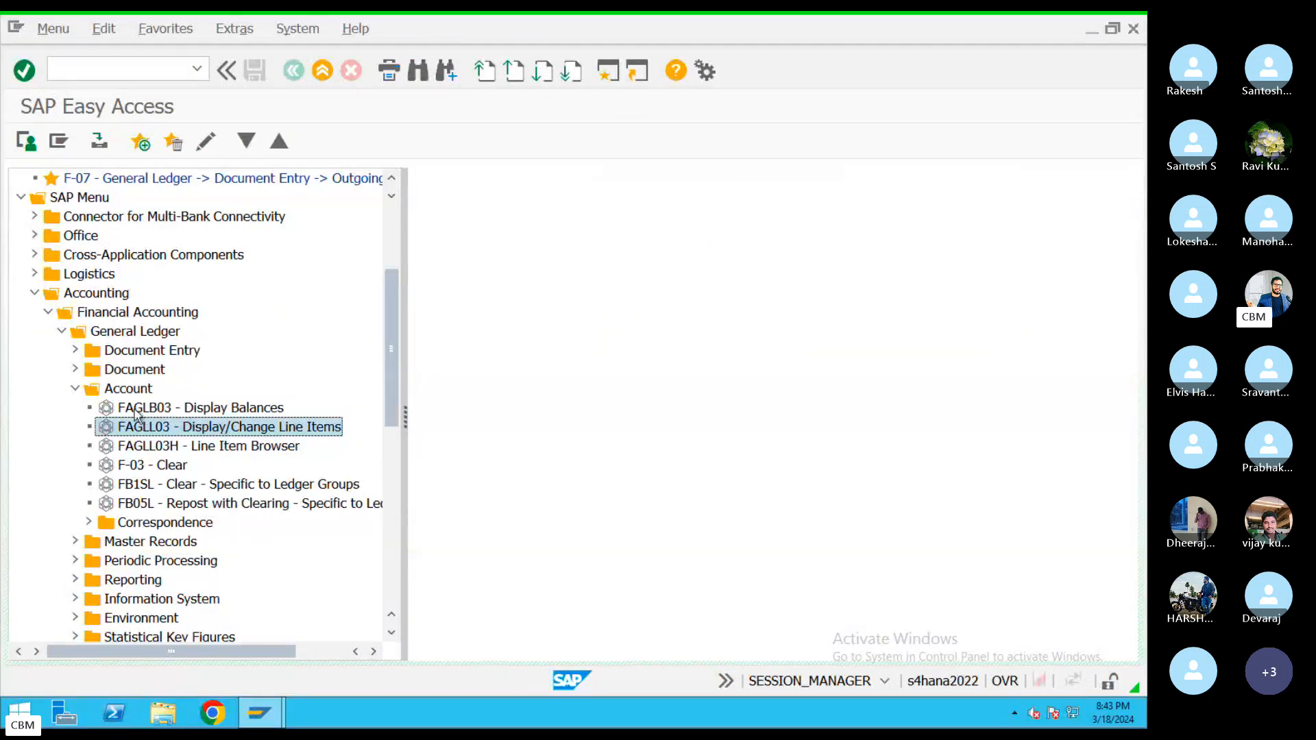
double_click(180, 410)
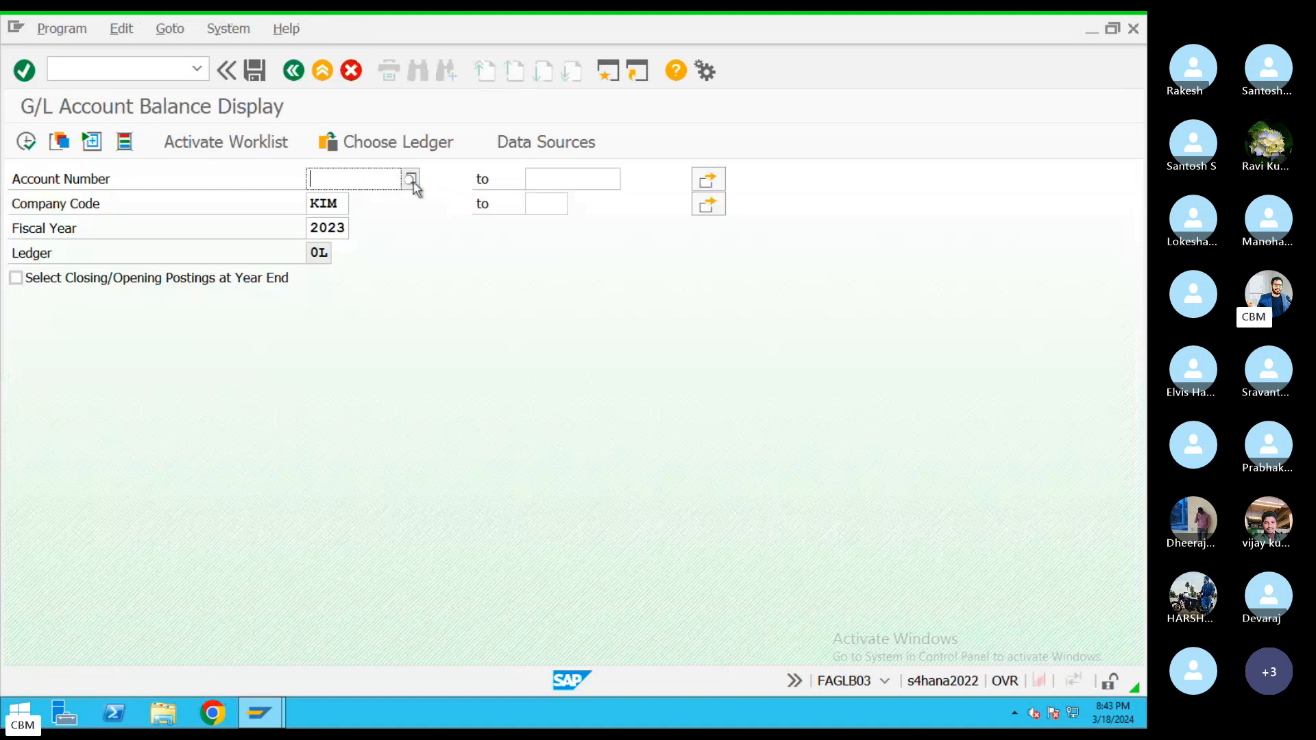
Step: Pick Rent account 400300 through the account search and run the balance display for company code KIM, fiscal year 2023
left_click(410, 180)
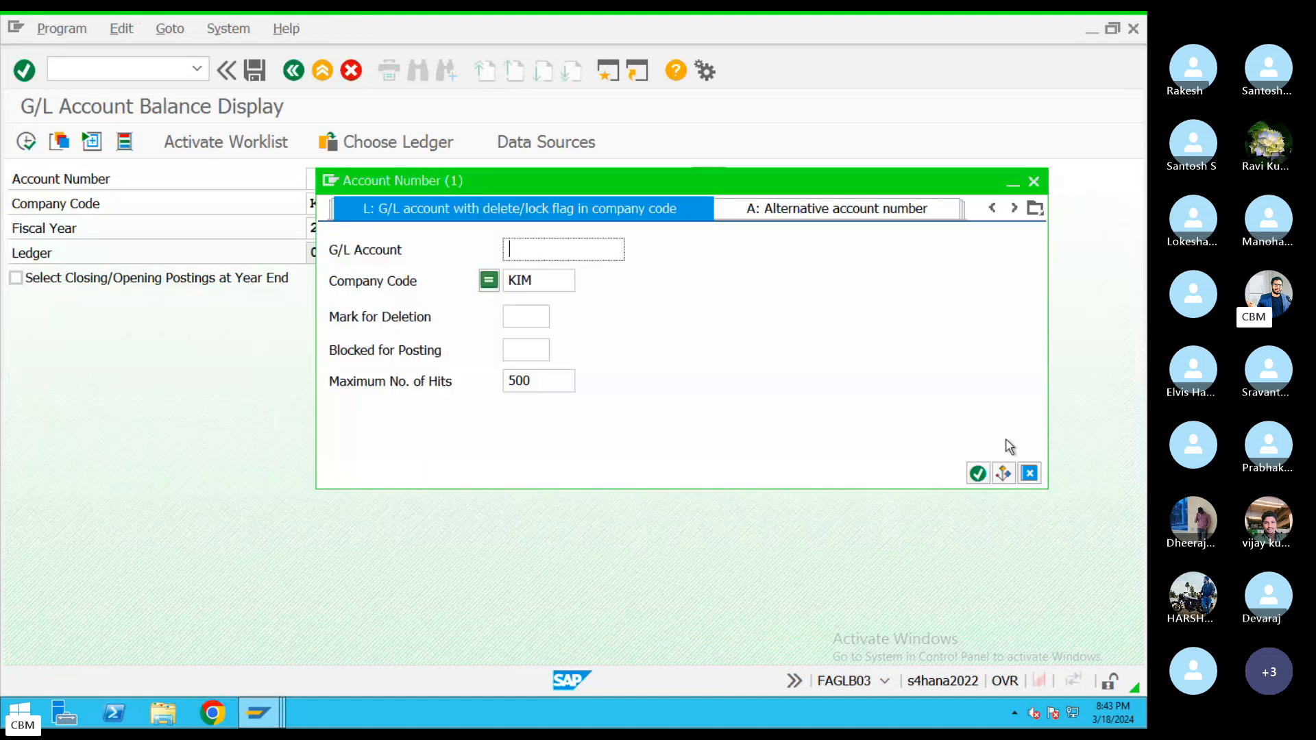
left_click(977, 473)
double_click(347, 162)
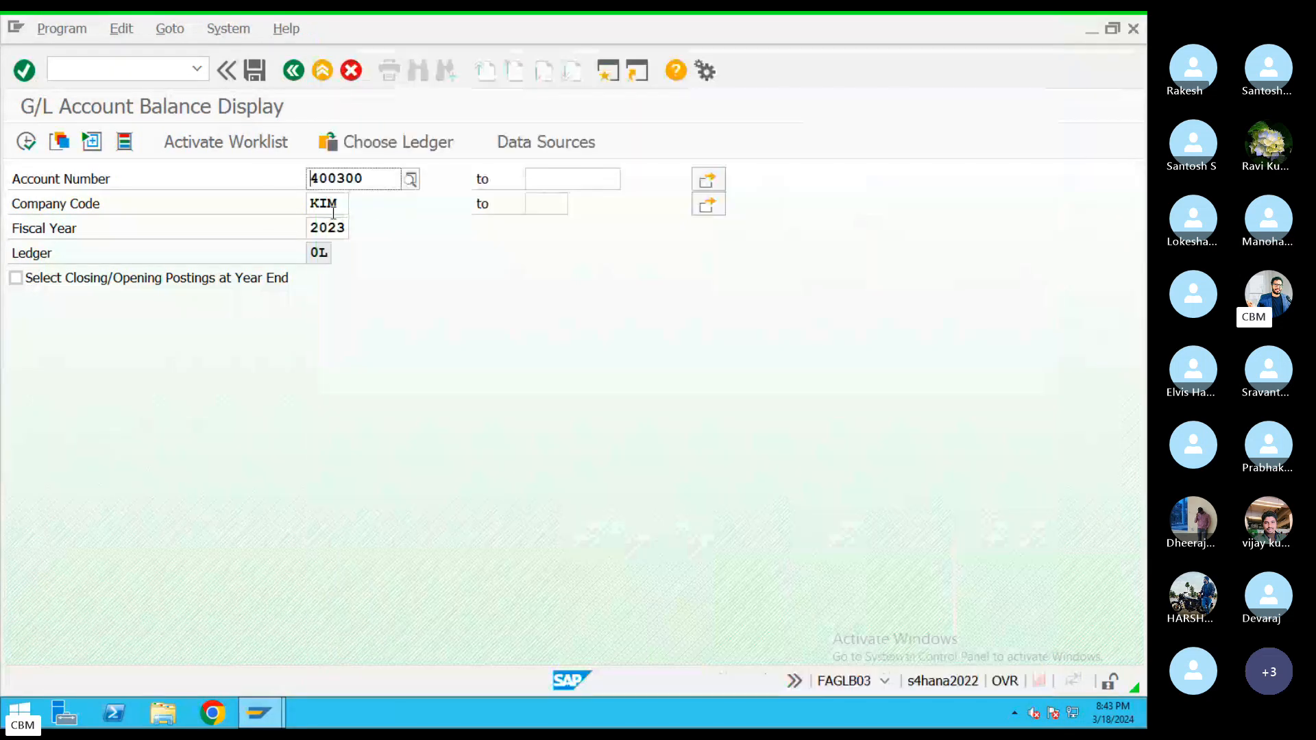
left_click_drag(369, 181, 298, 180)
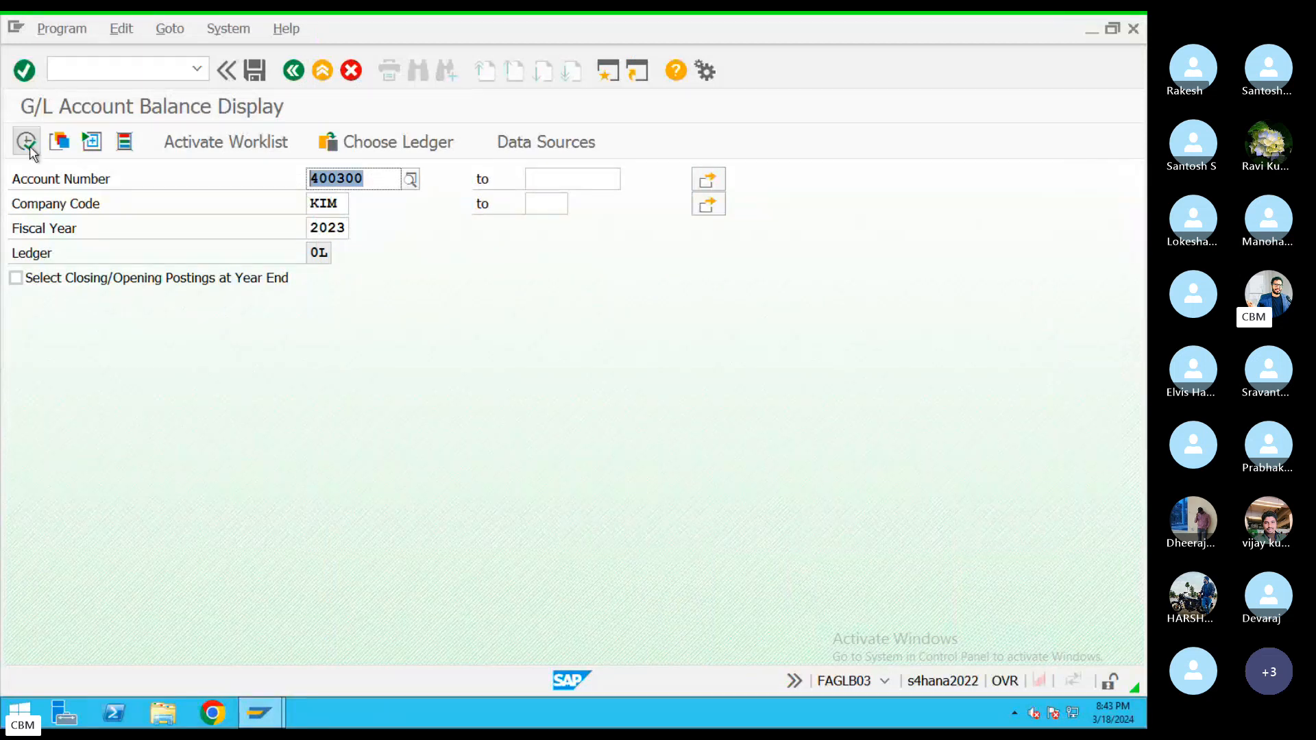
left_click(27, 144)
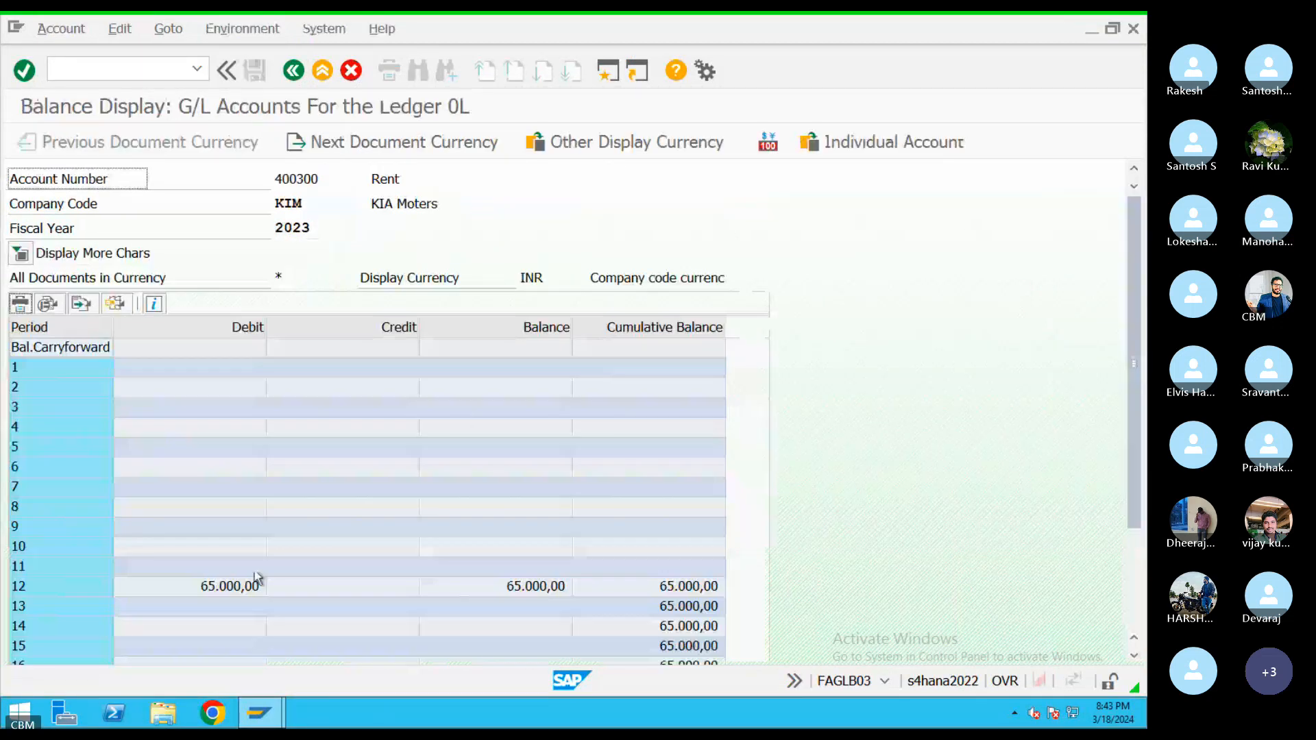
Step: Examine the Rent account's period 12 debit and credit columns in the balance display
left_click(223, 593)
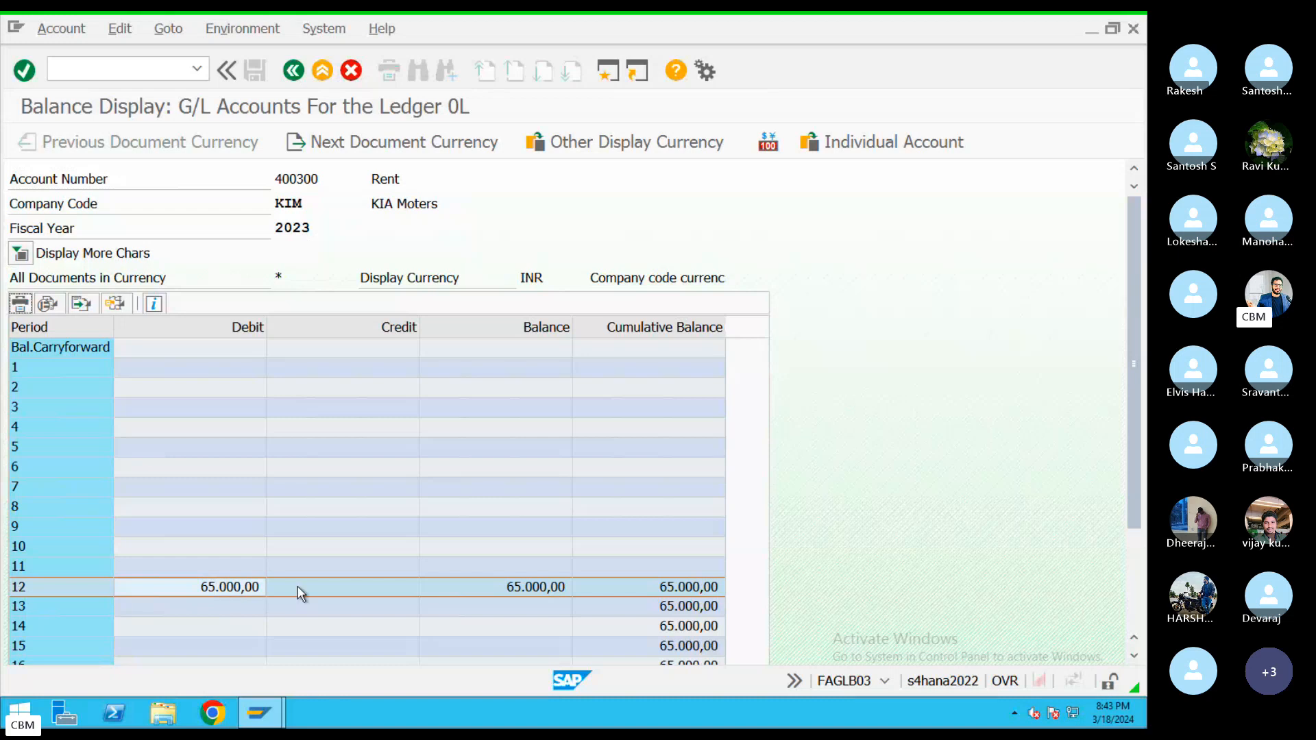
left_click(376, 327)
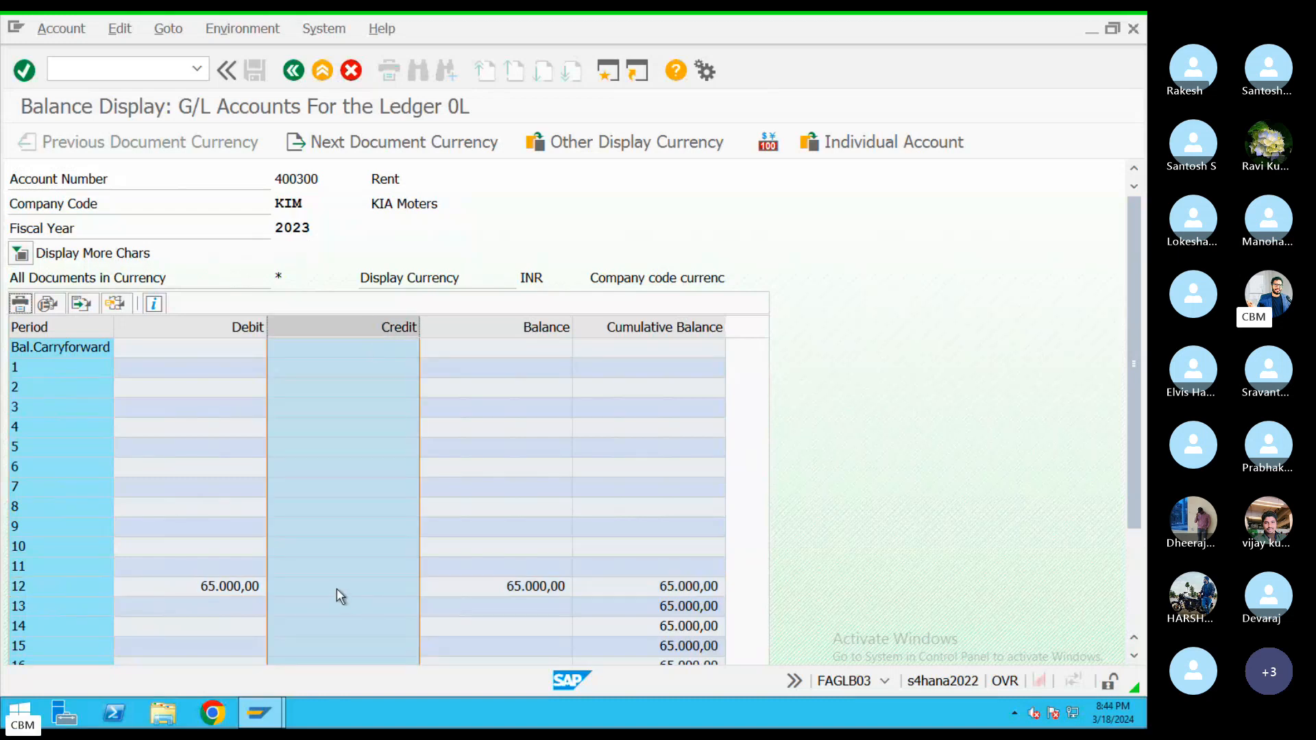
left_click(336, 588)
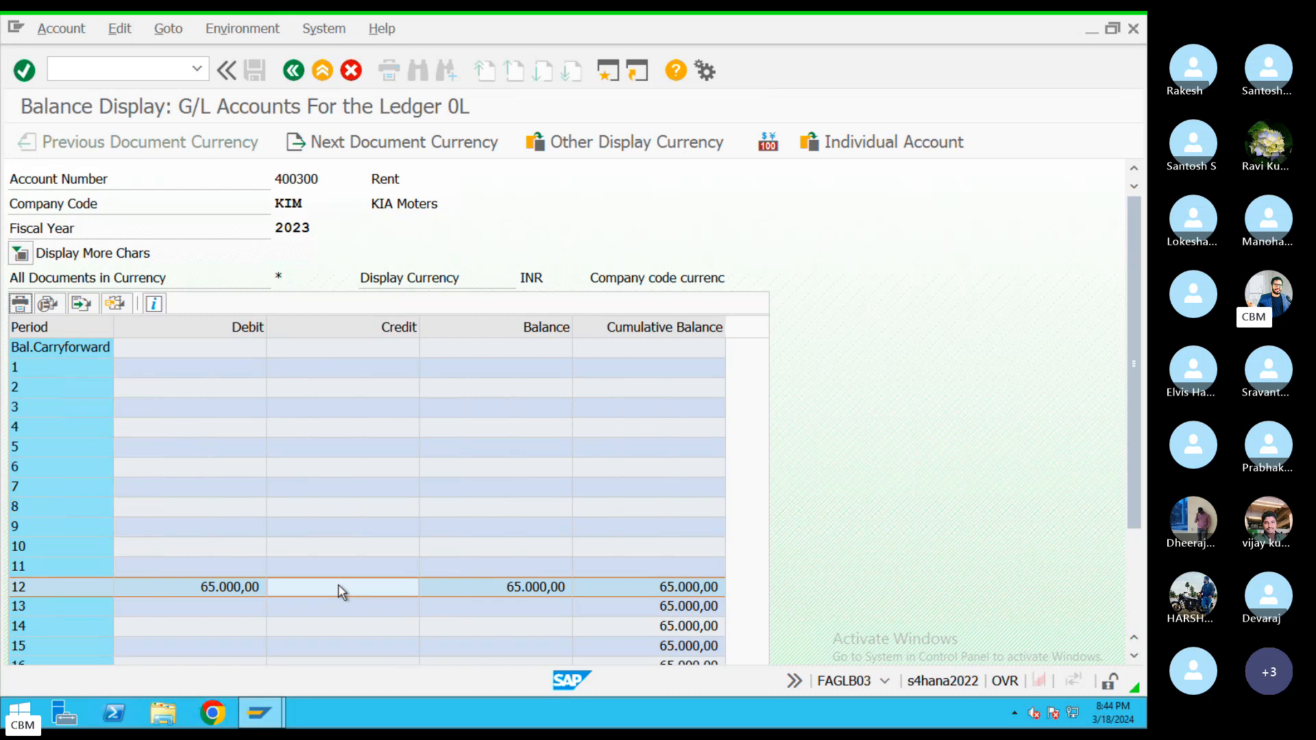
left_click(216, 591)
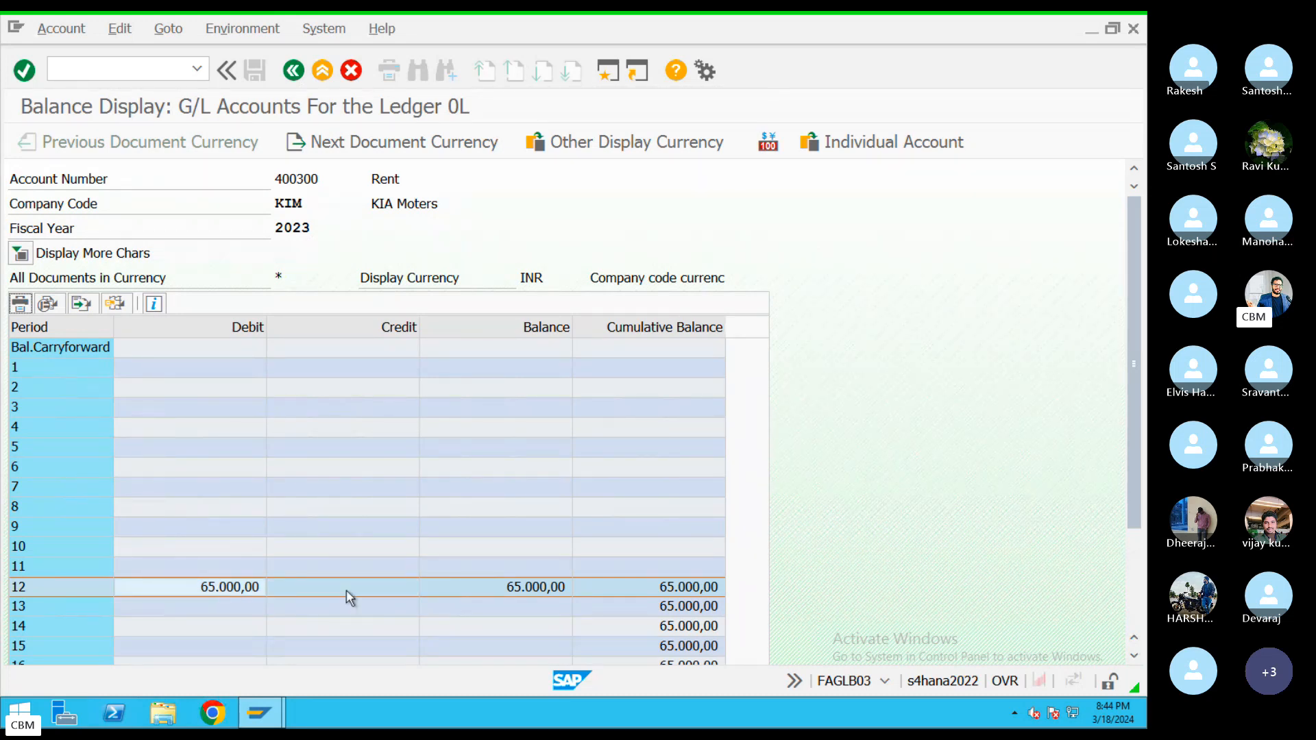
Step: View the line items behind the Rent account's period 12 debit amount, and return to the balance selection screen
left_click(379, 328)
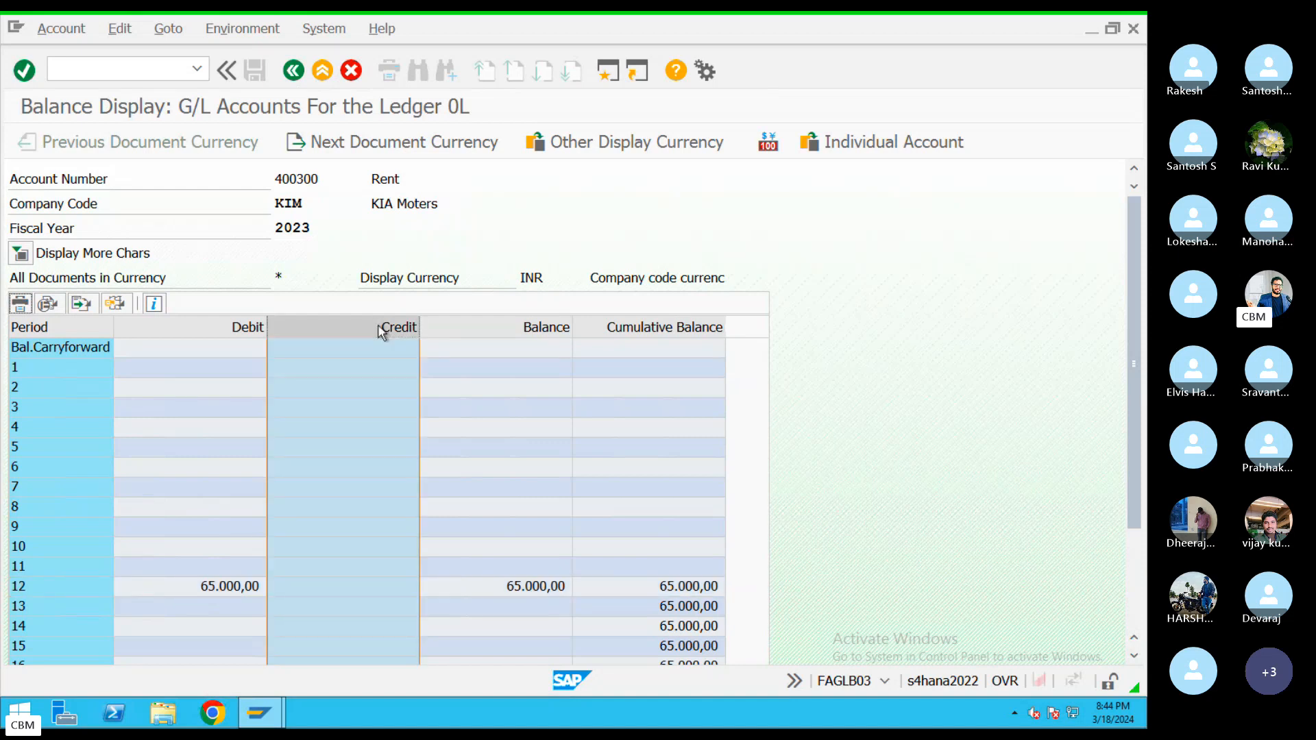
left_click(214, 591)
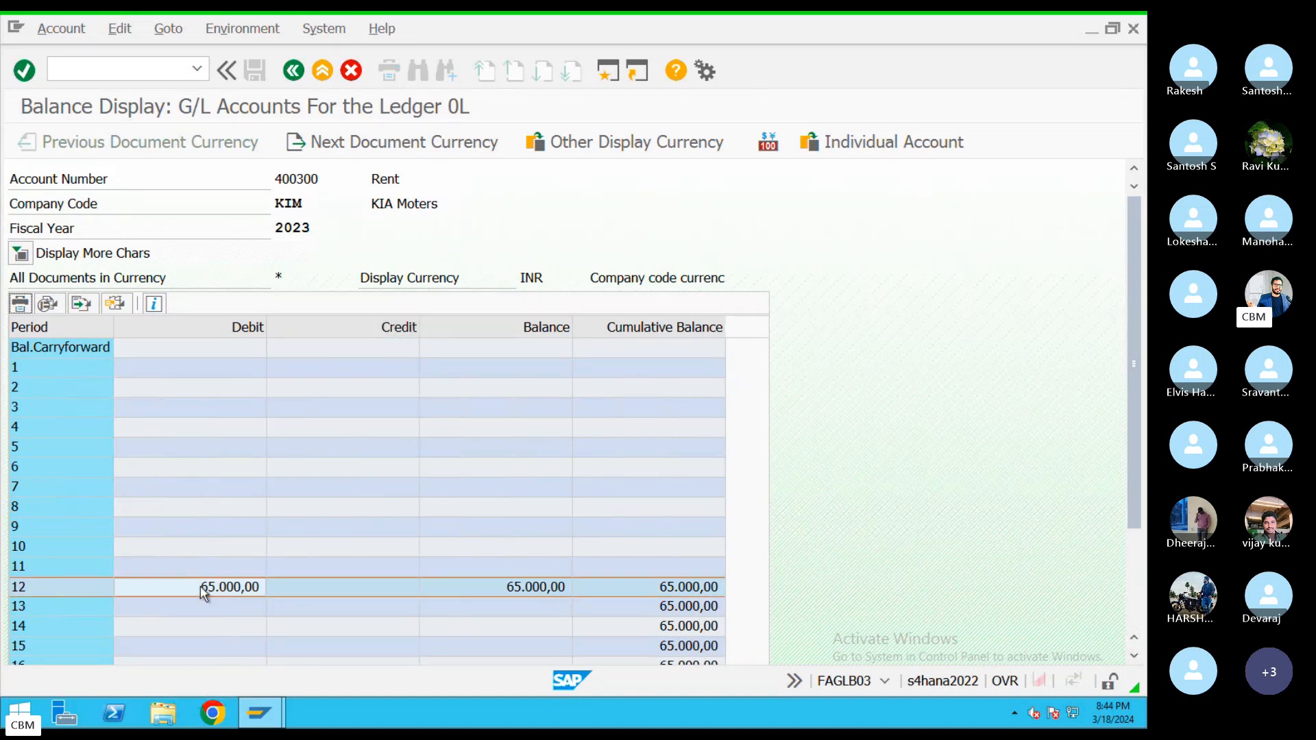
double_click(205, 591)
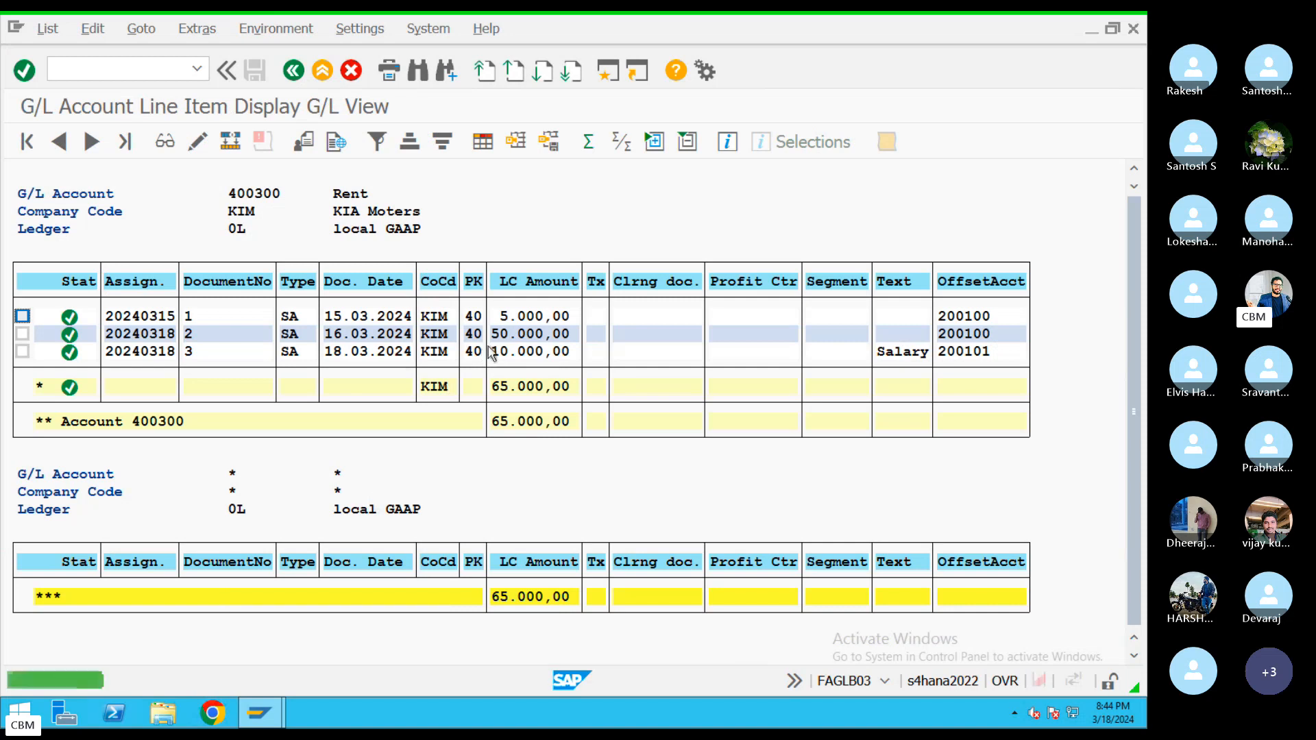
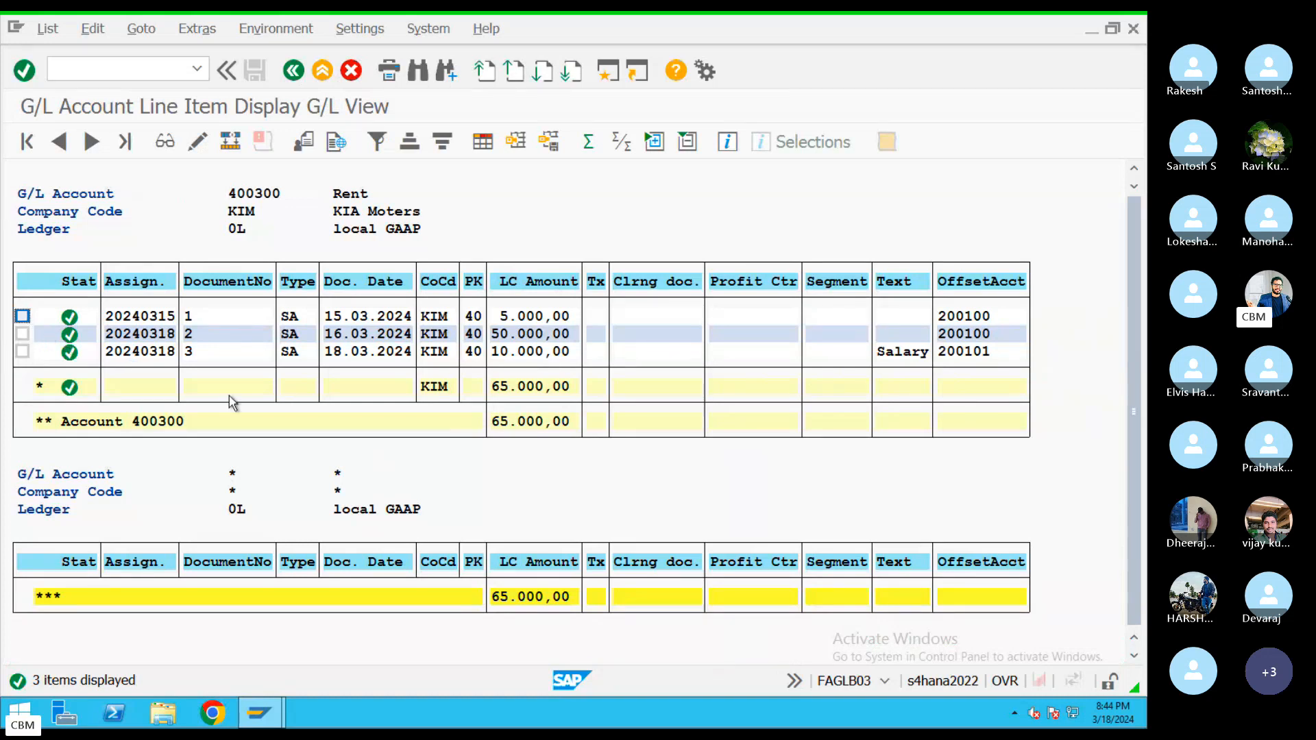
left_click(292, 70)
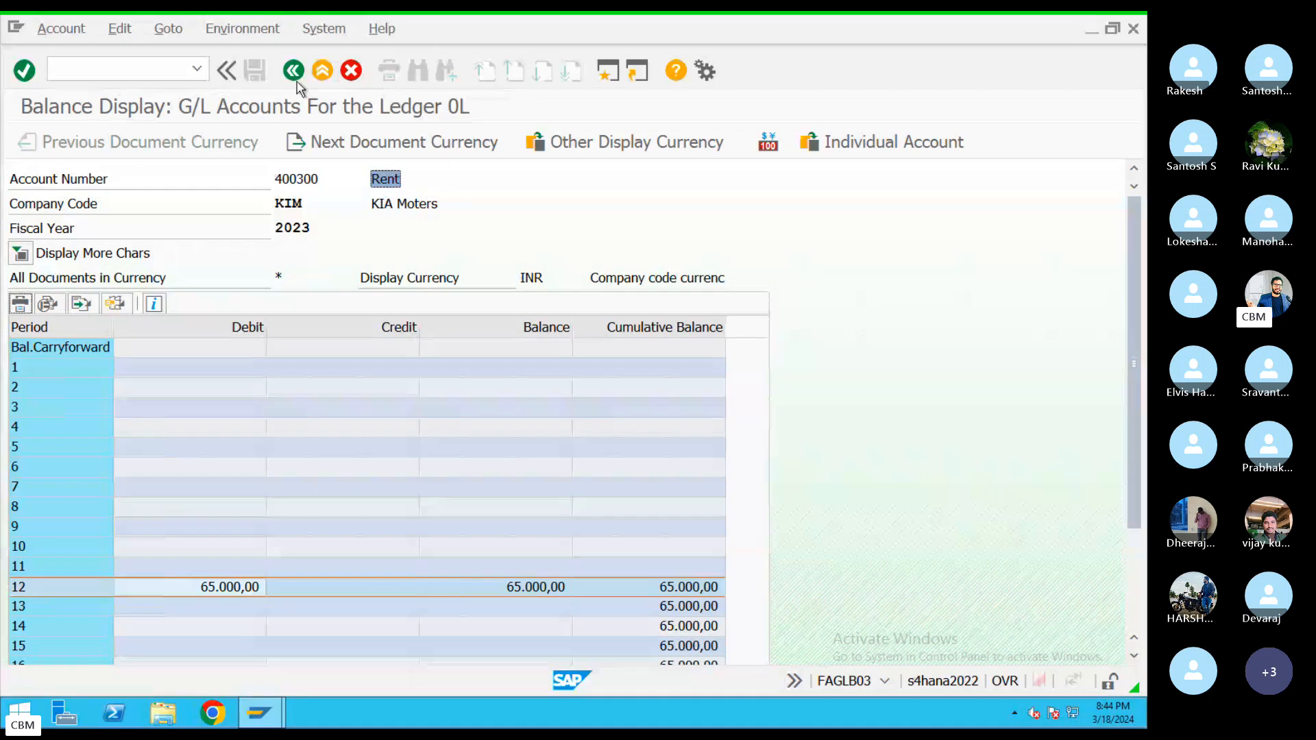
left_click(294, 71)
Step: Pick Salary account 400301 through the account search, run its balance display for company code KIM, fiscal year 2023, and return to the selection
left_click(409, 180)
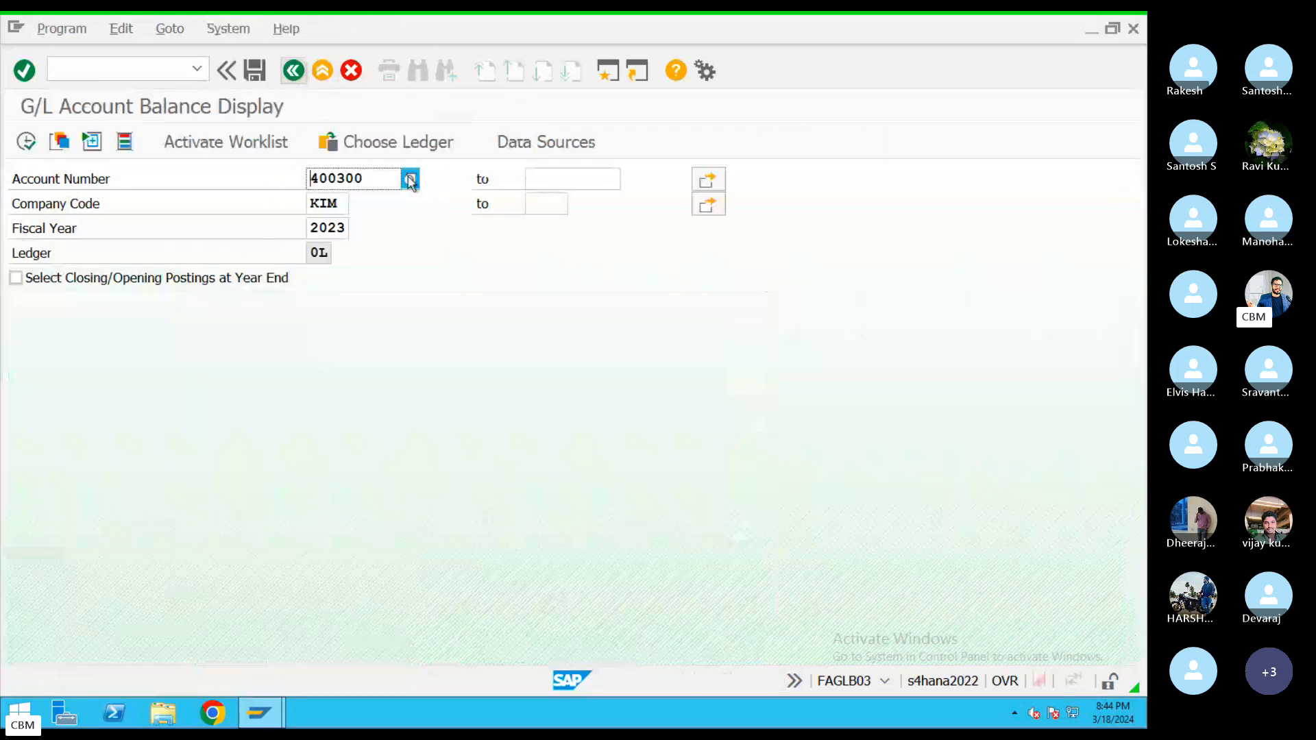
left_click(978, 473)
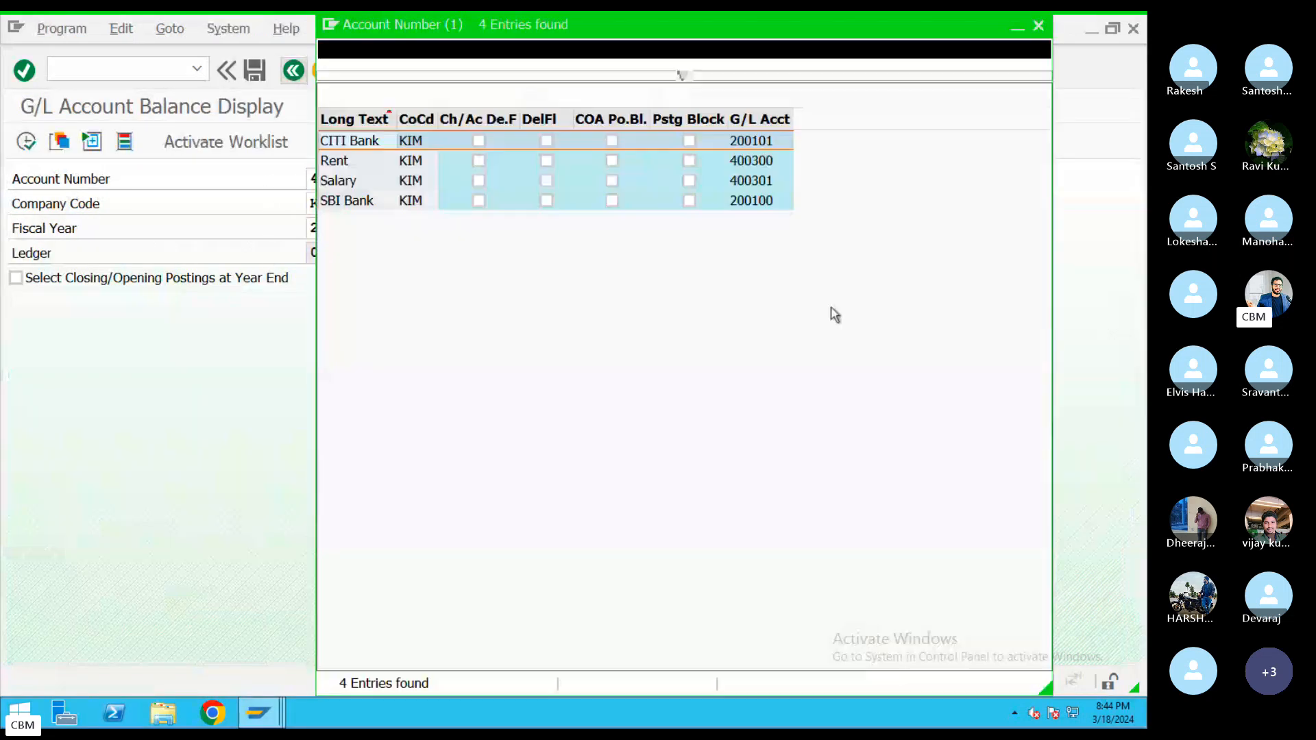
double_click(353, 181)
left_click(27, 143)
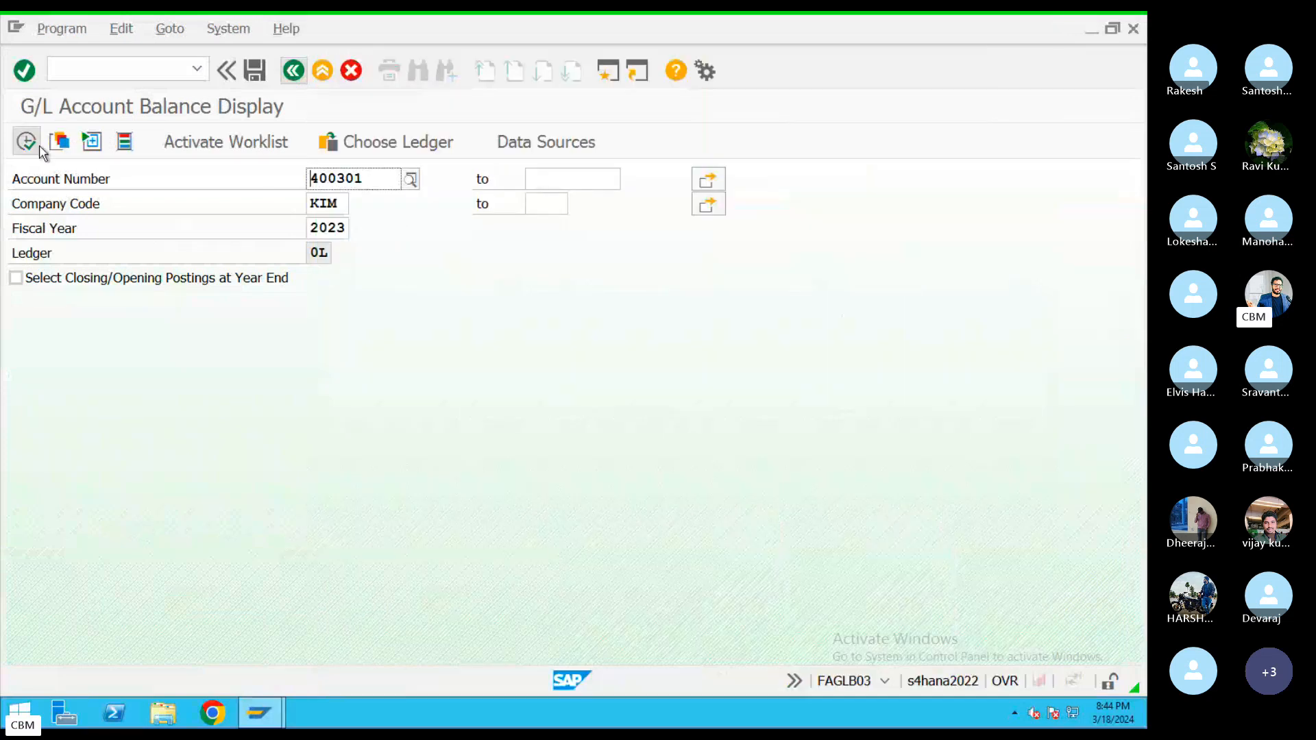
left_click(302, 590)
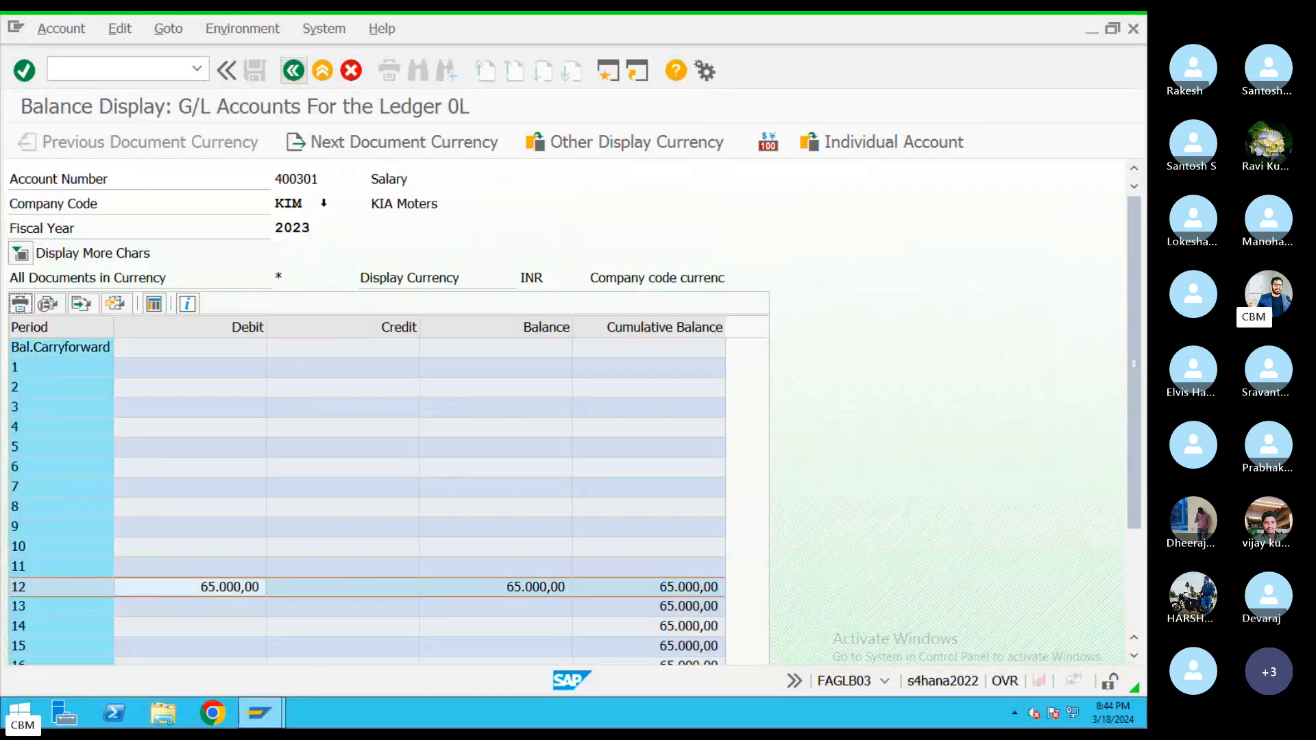
left_click(294, 70)
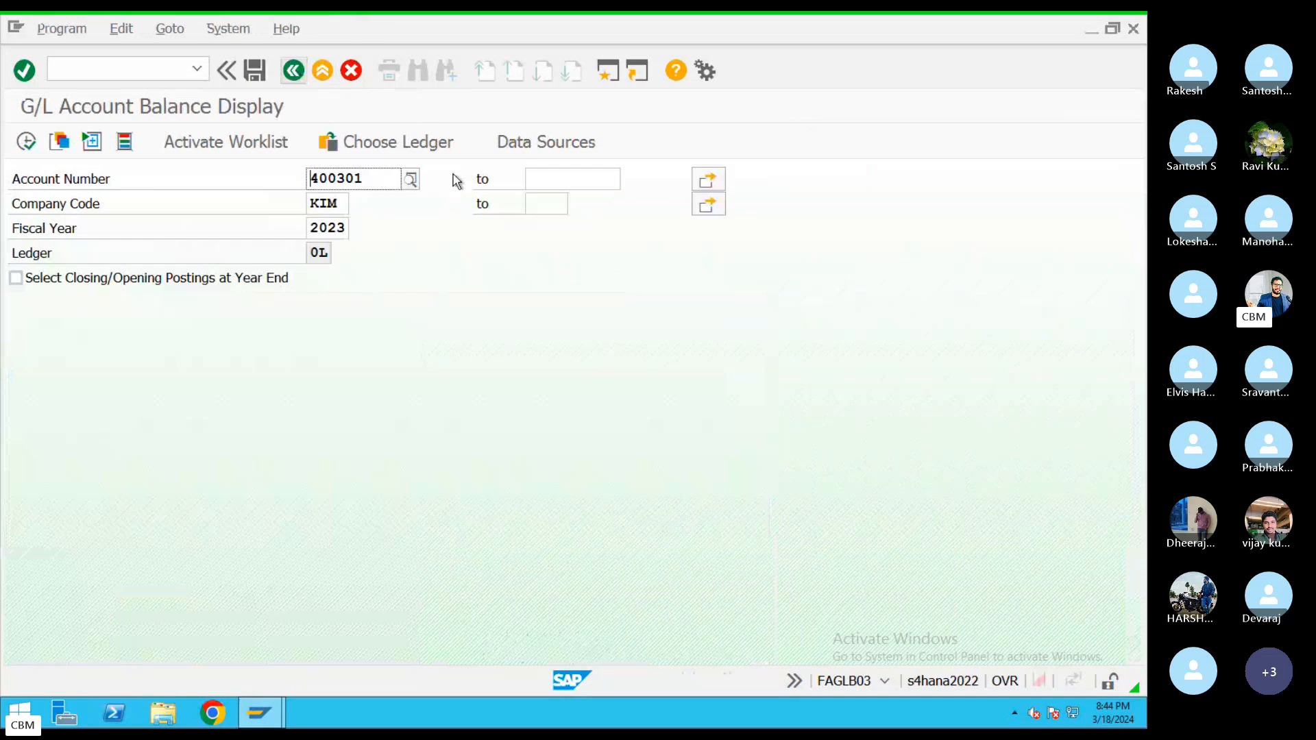
Step: Pick CITI Bank account 200101 through the account search, view its period 12 credit balance, and exit to SAP Easy Access
left_click(410, 179)
left_click(978, 473)
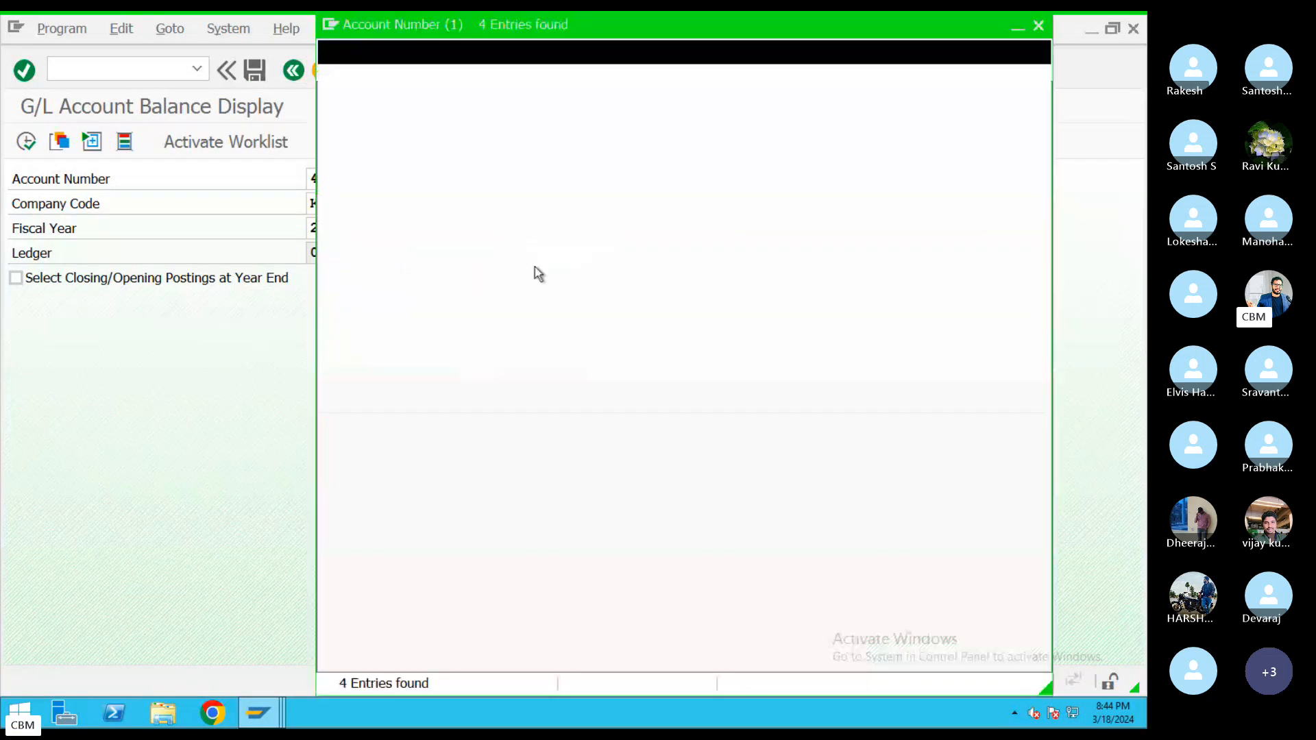
double_click(353, 142)
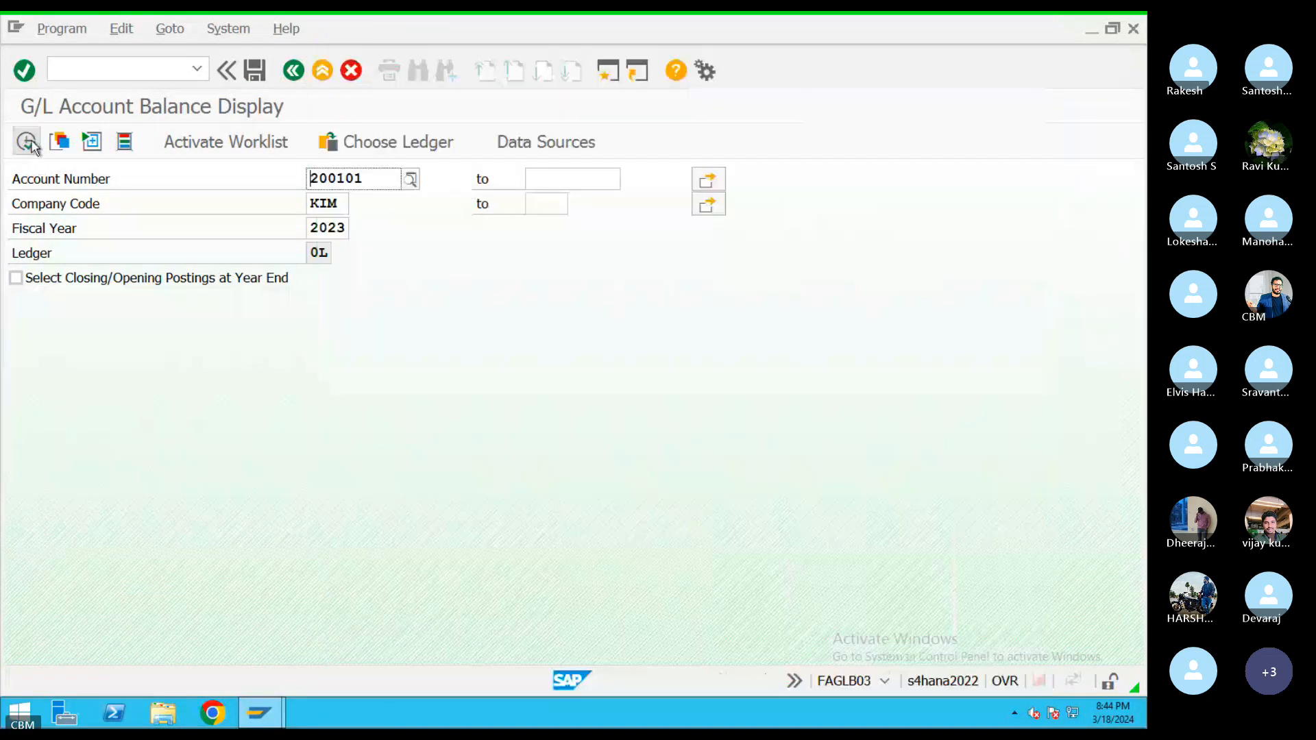
left_click(26, 141)
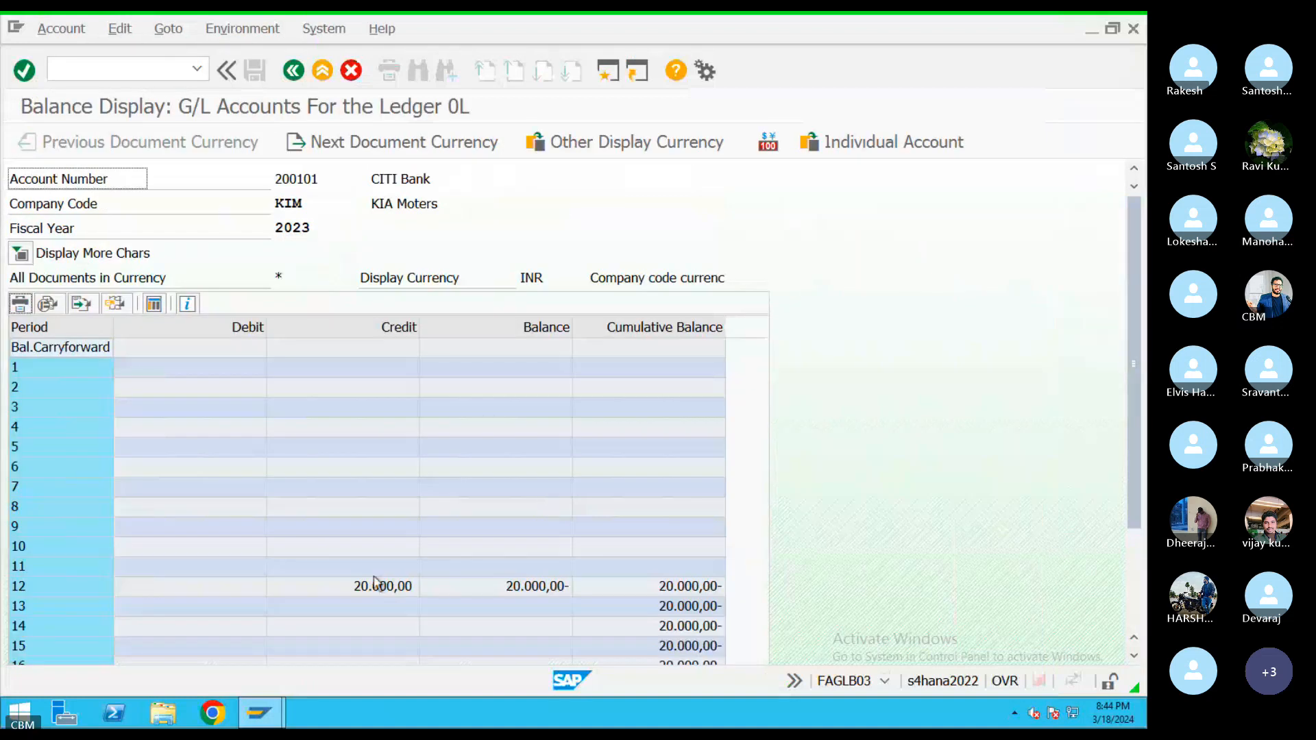
left_click(377, 587)
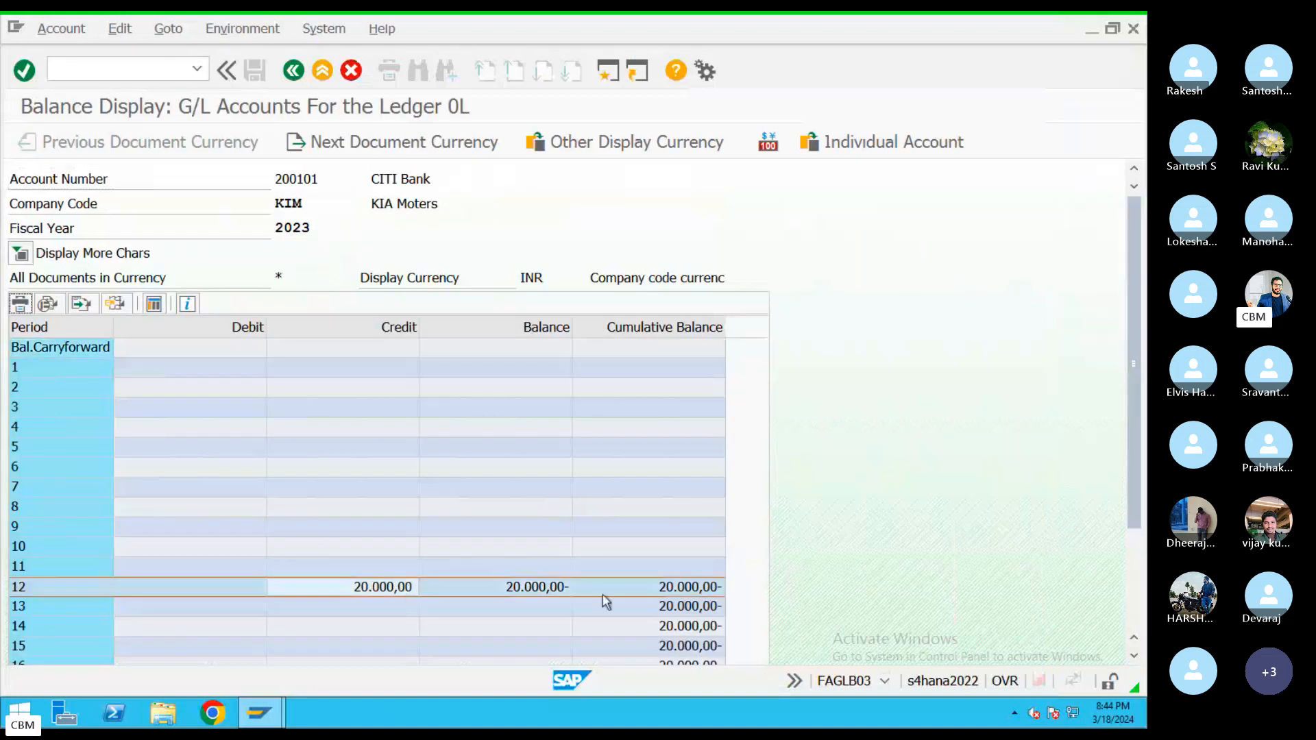
left_click(294, 72)
left_click(293, 72)
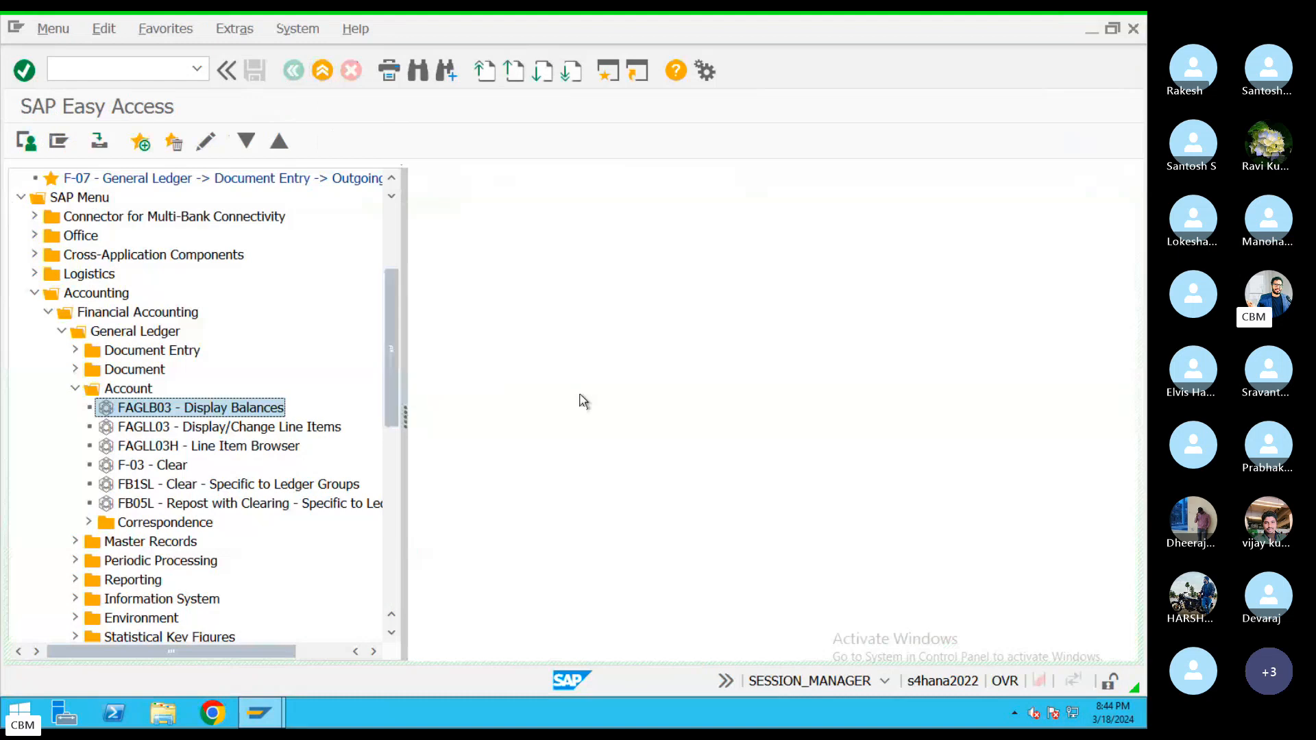
Step: Switch to TextEdit and clear the GST configurations notes from the untitled document
key("ctrl+Left")
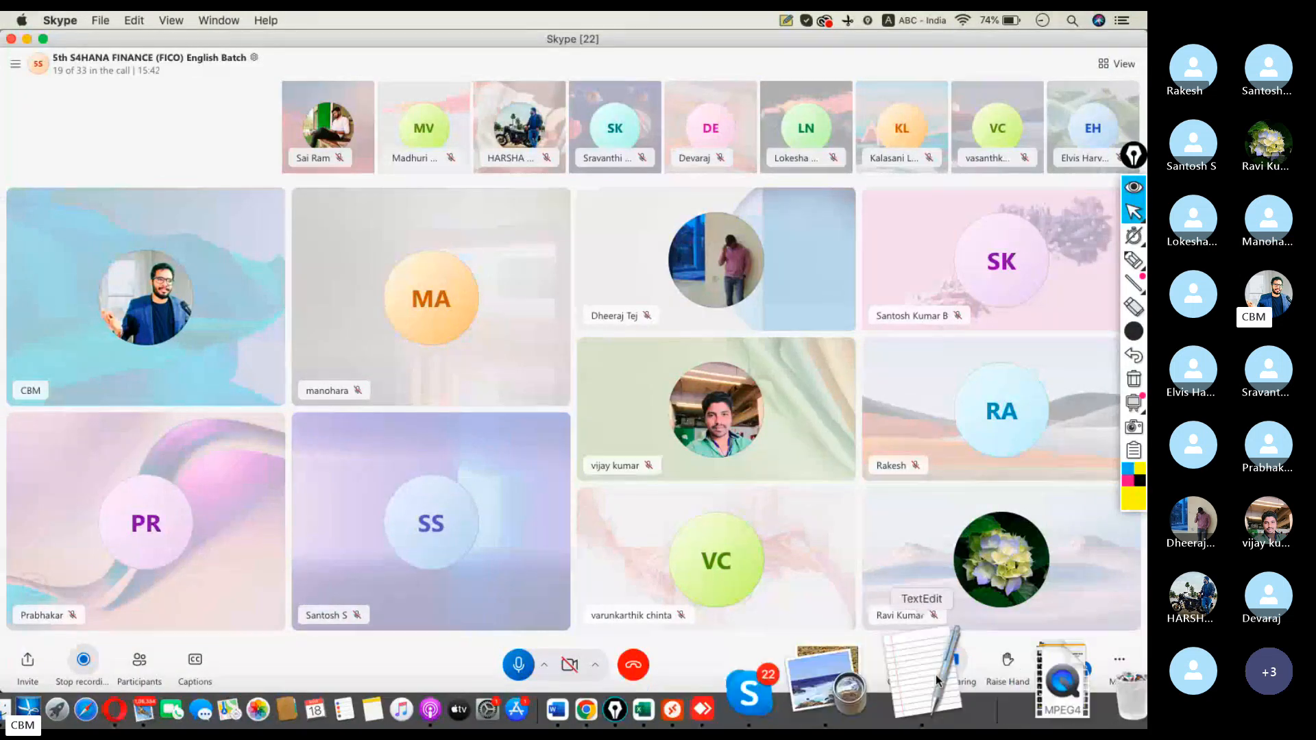
left_click(925, 689)
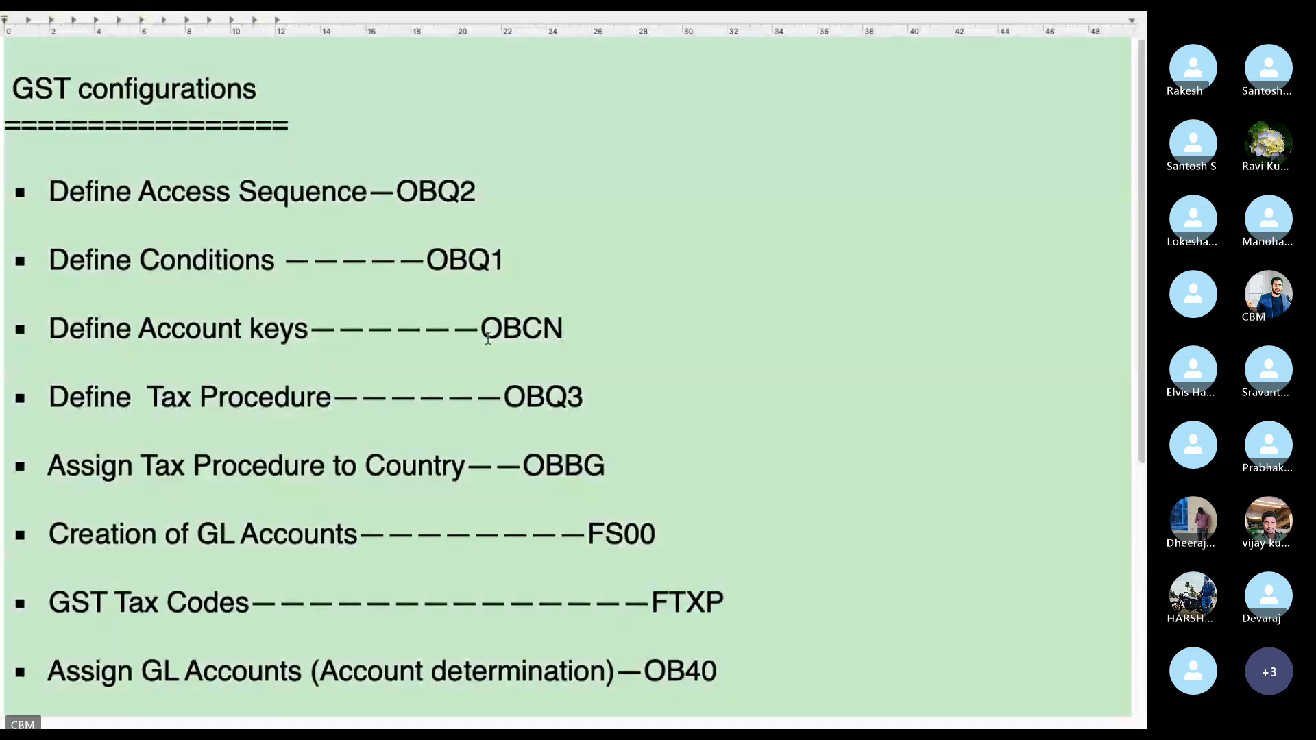
key("BackSpace")
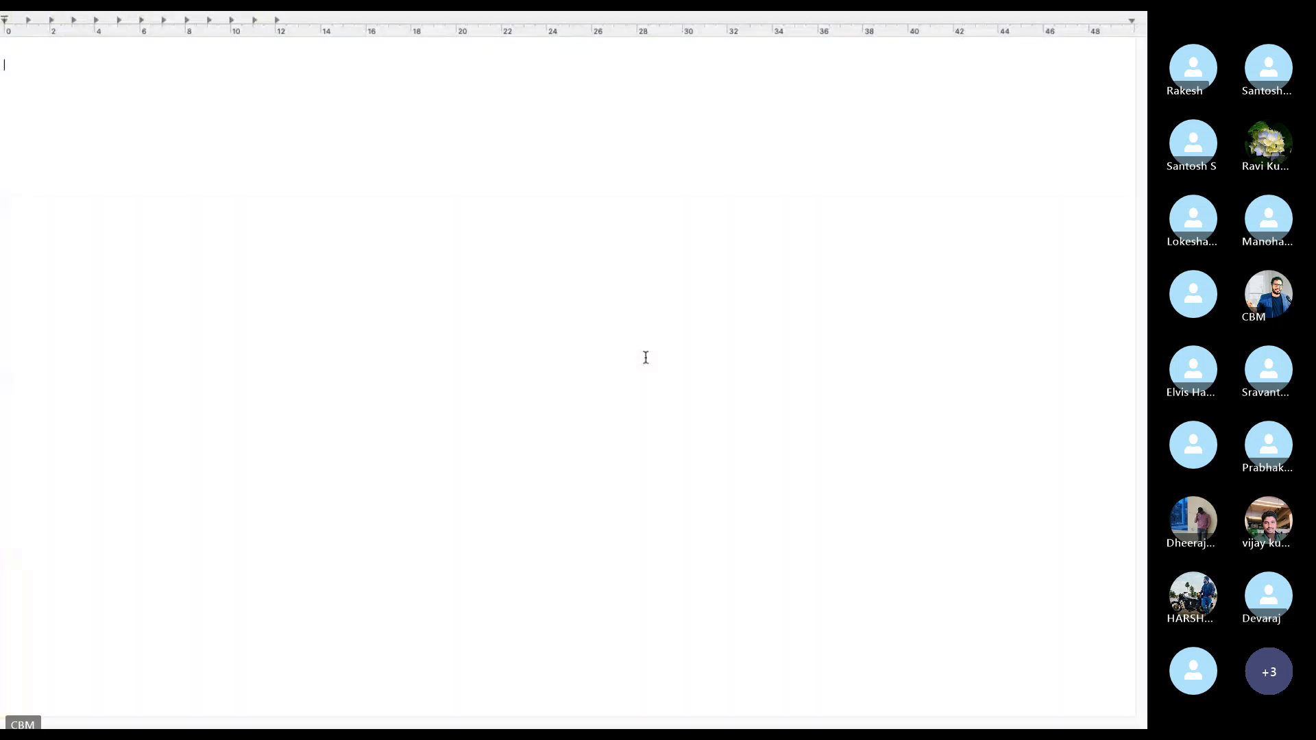
Step: Set the font size to 36 and write the heading "GL Transaction Codes in SAP" with a row of equals signs beneath it
mouse_move(109, 17)
left_click(202, 57)
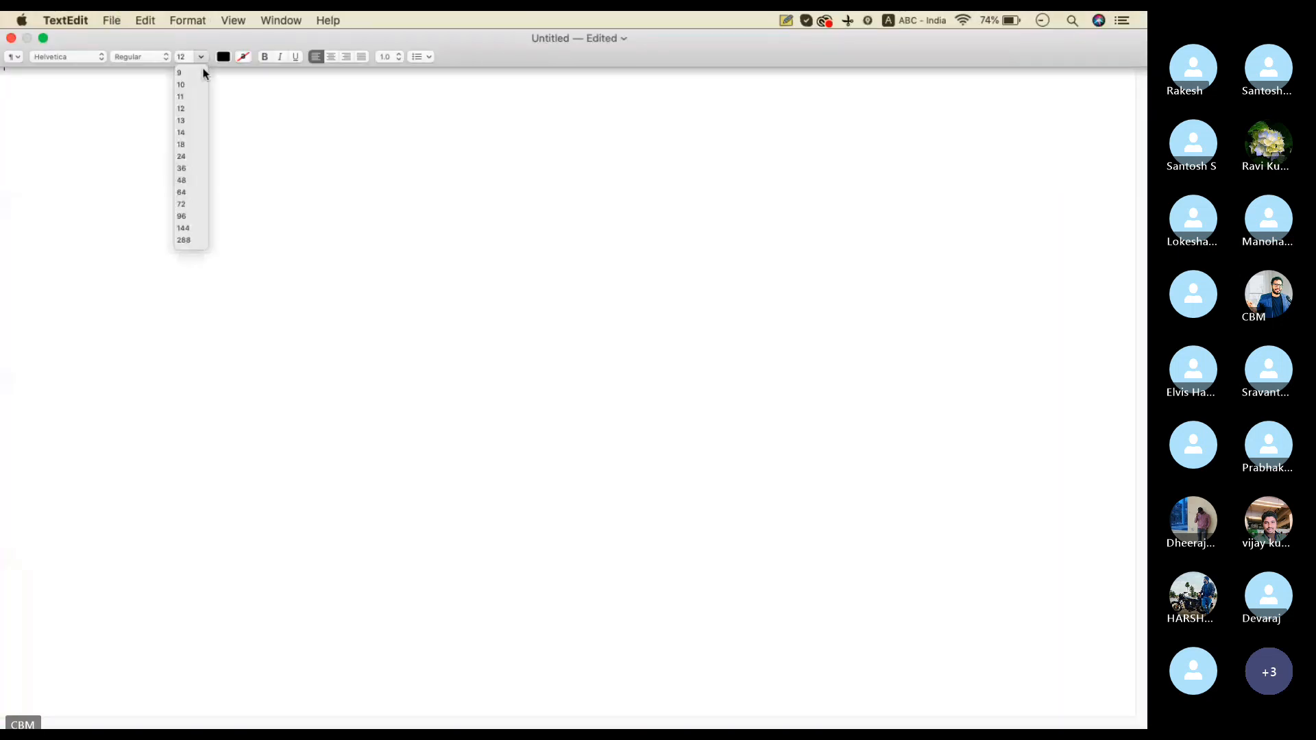
left_click(182, 168)
type("GL T")
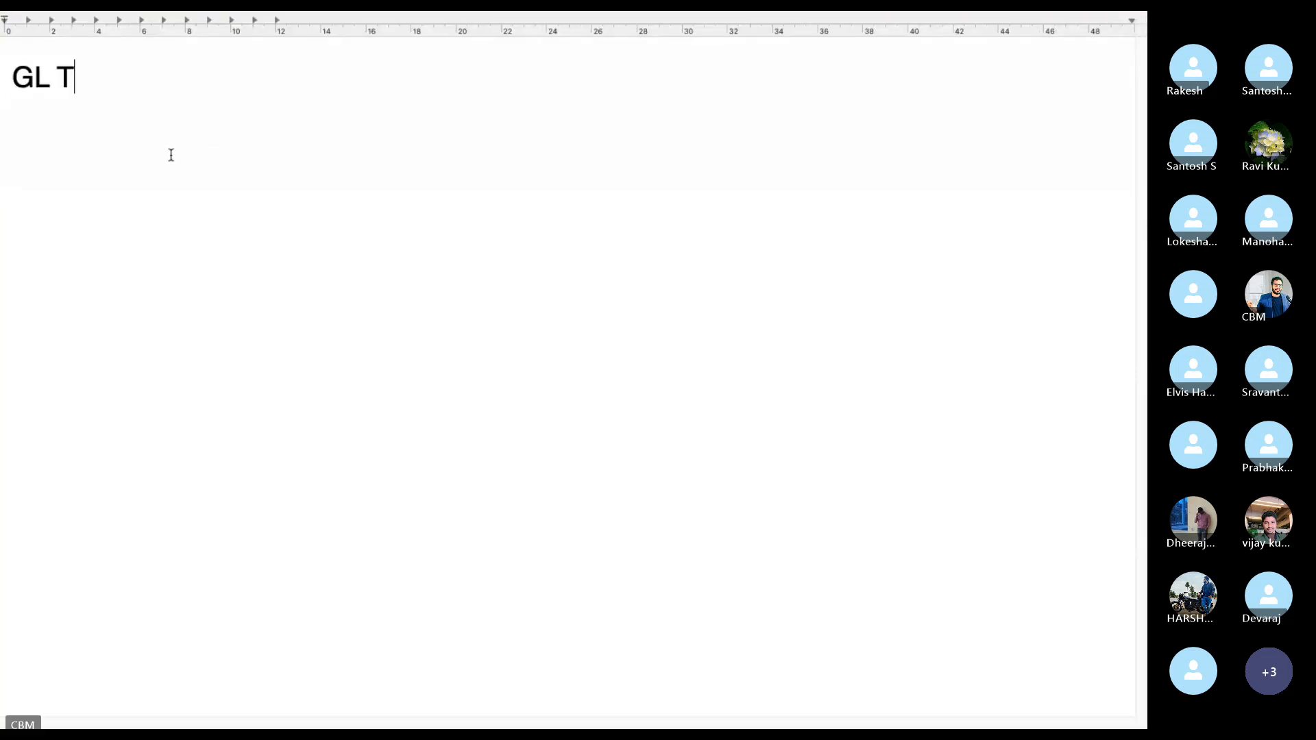
type("ransaction Codes in sAP")
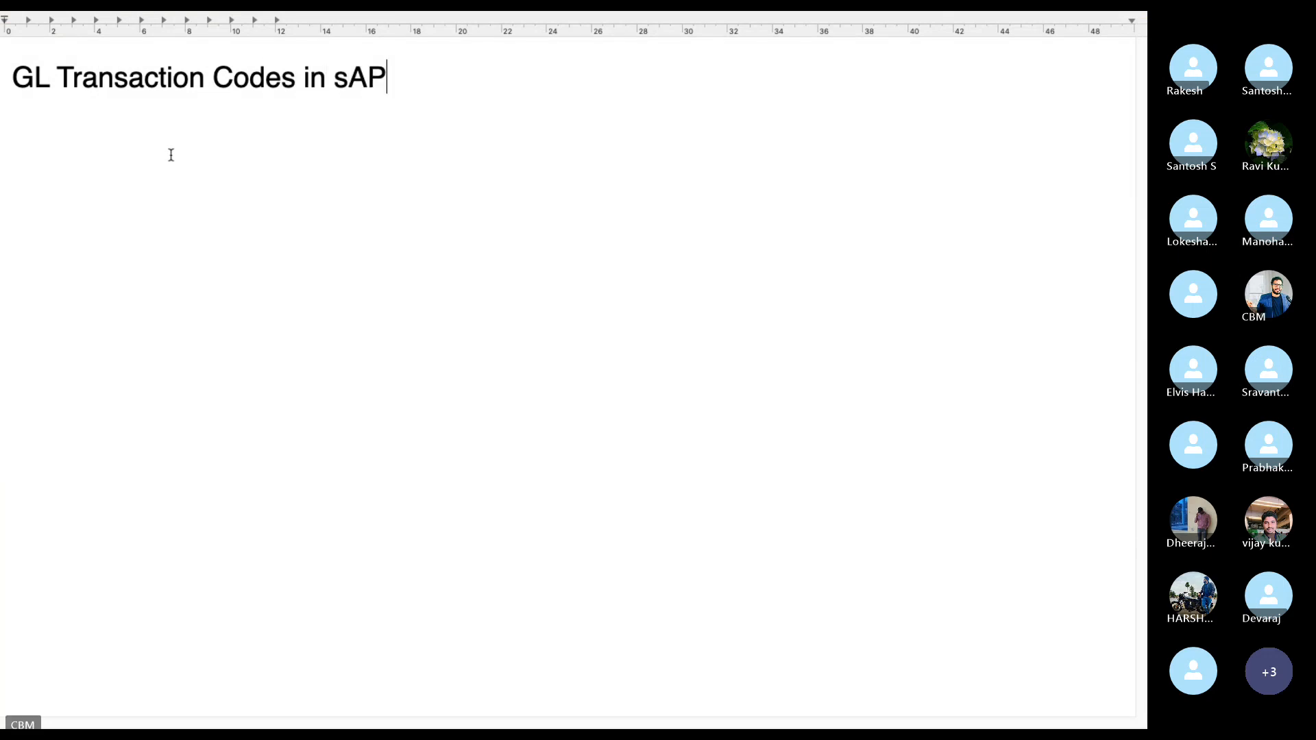
key("BackSpace")
key("BackSpace")
key("BackSpace")
type("SAP")
key("Return")
type("=")
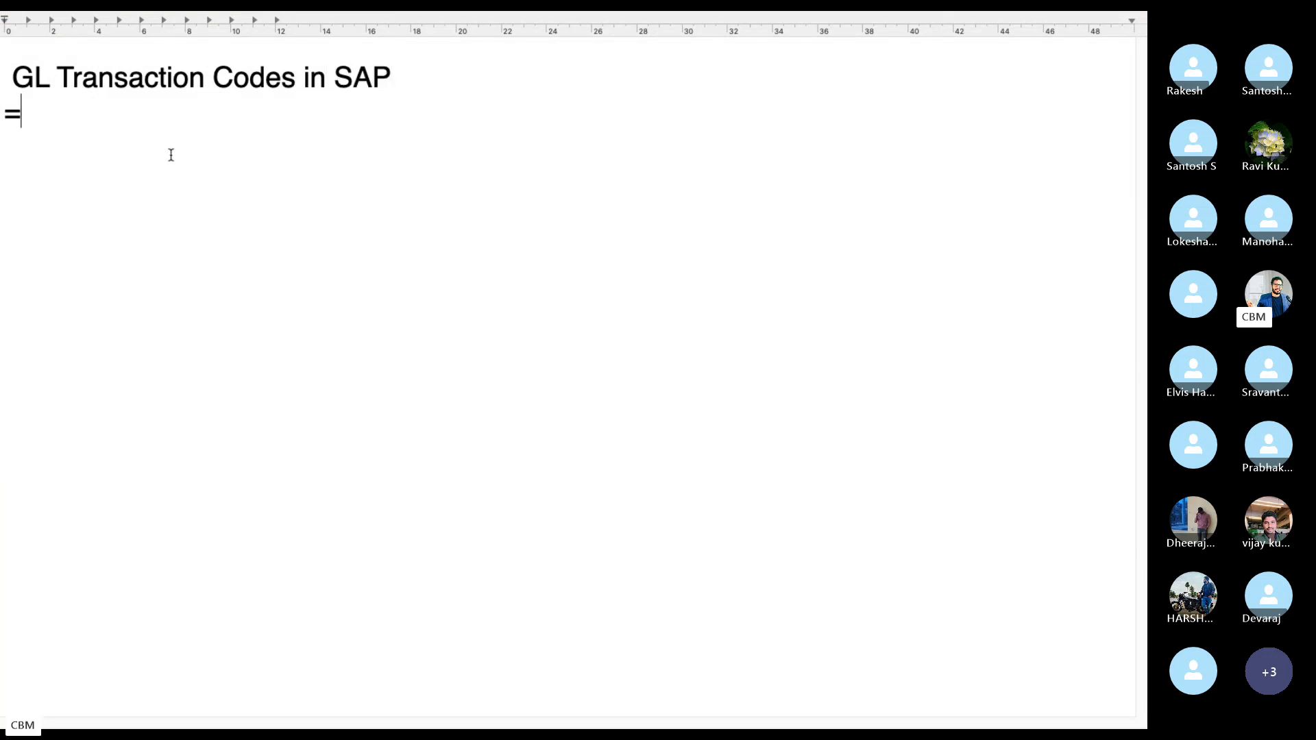
type("=======================")
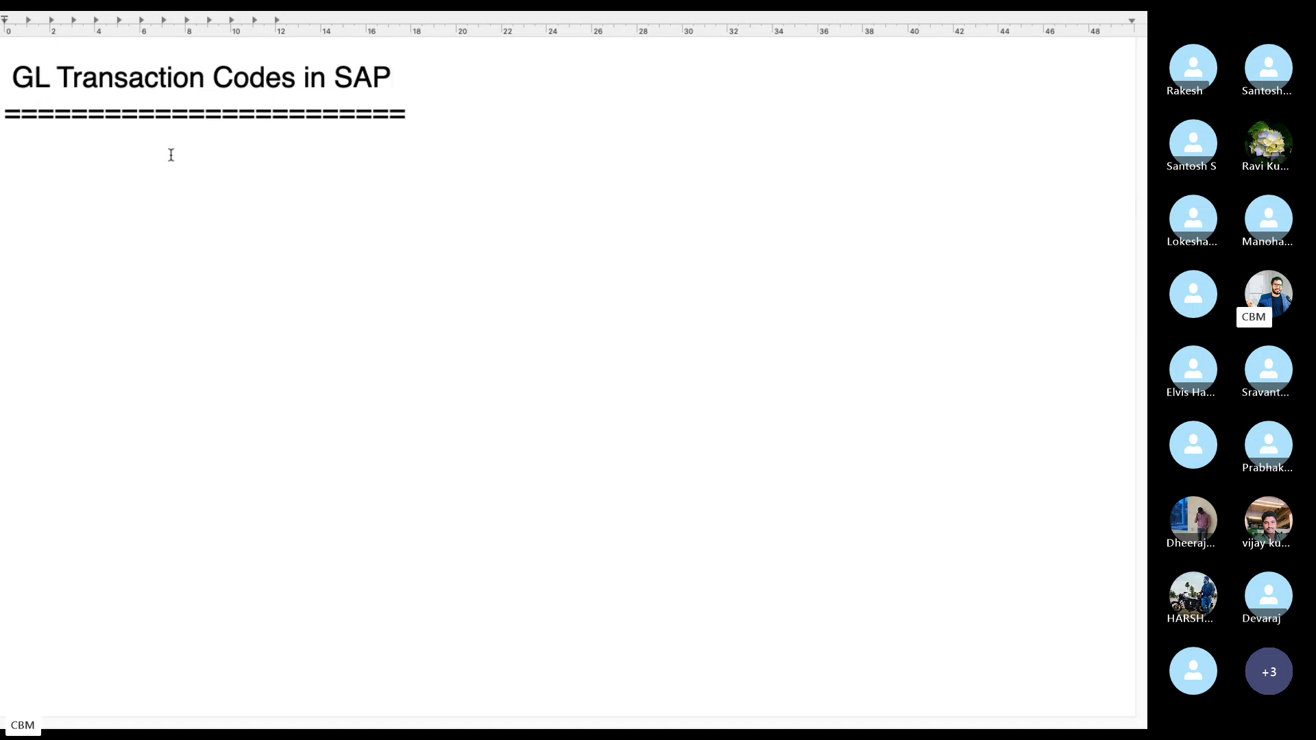
Step: Switch back to the remote desktop session showing SAP Easy Access
key("ctrl+Left")
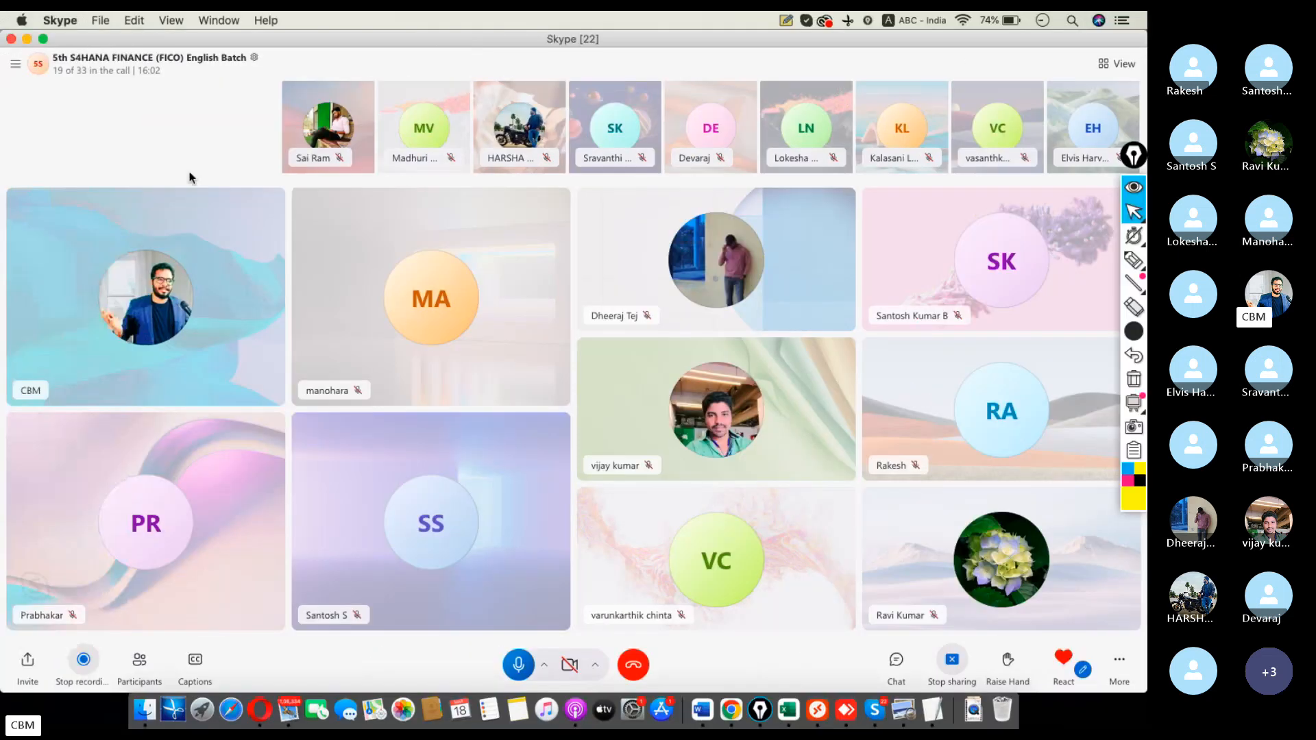
left_click(817, 710)
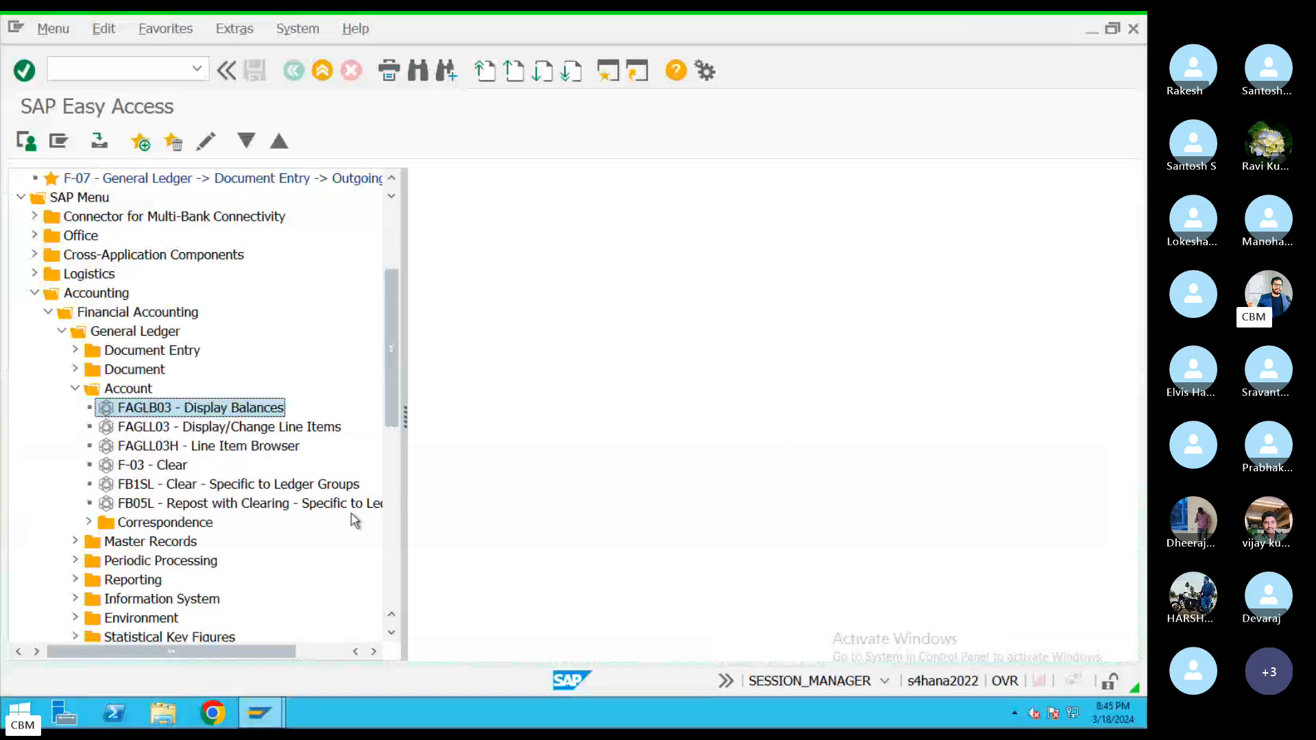
Step: Switch to the TextEdit notes and add the line "GL Posting T Codes—FB50/F-02" under the GL Transaction Codes heading
key("ctrl+Left")
left_click(911, 699)
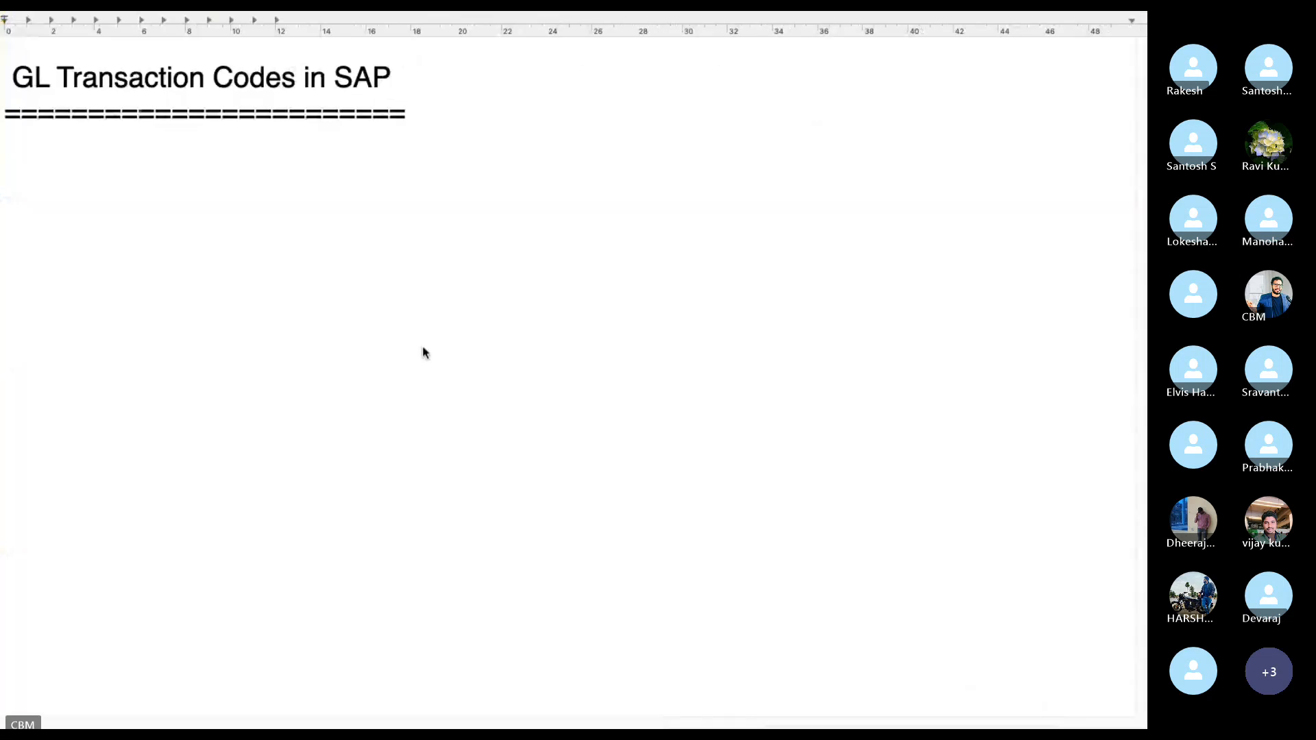
type("GL Pso")
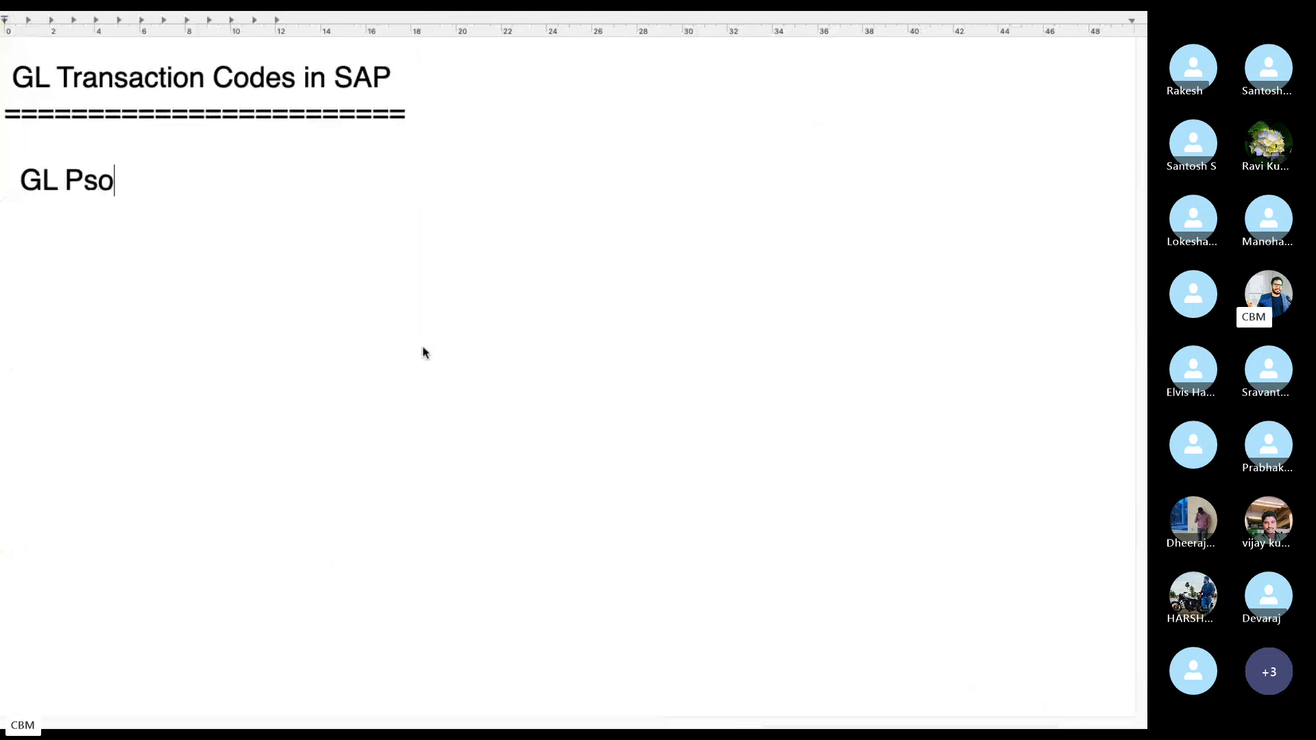
key("BackSpace")
key("BackSpace")
type("osting ")
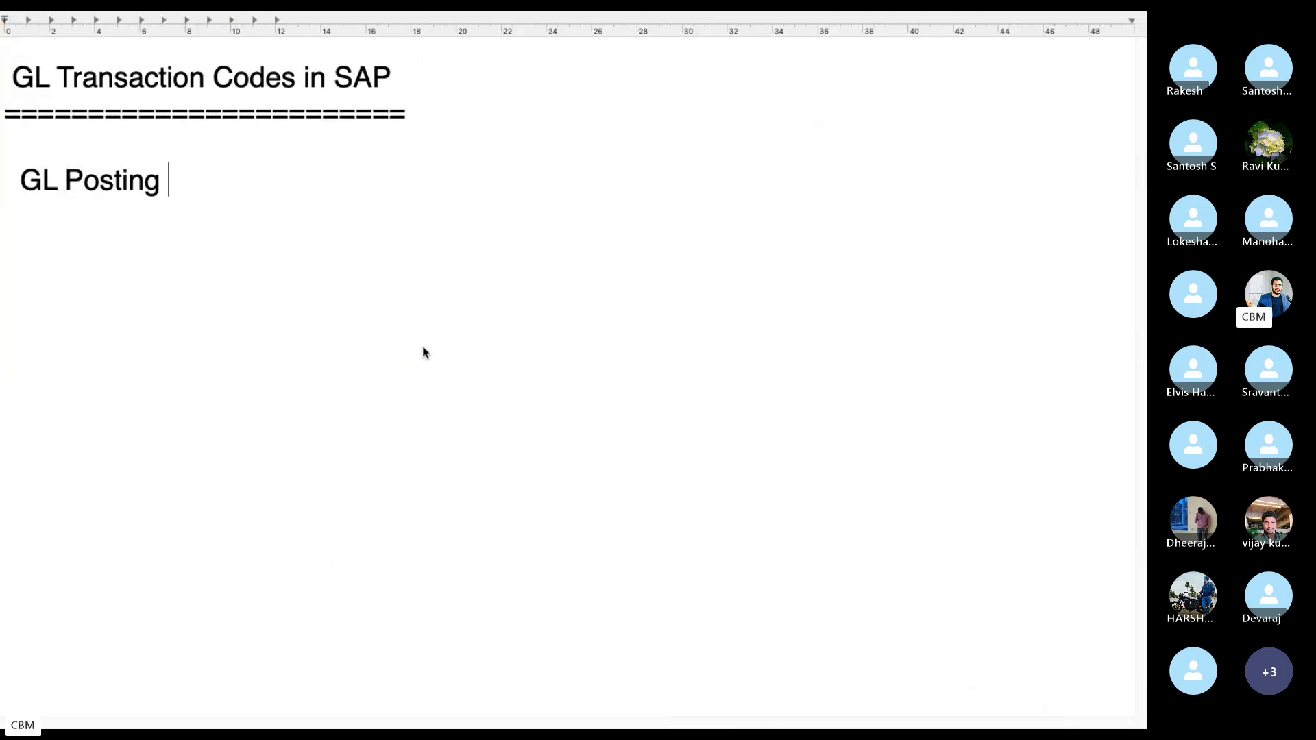
type("T Codes--")
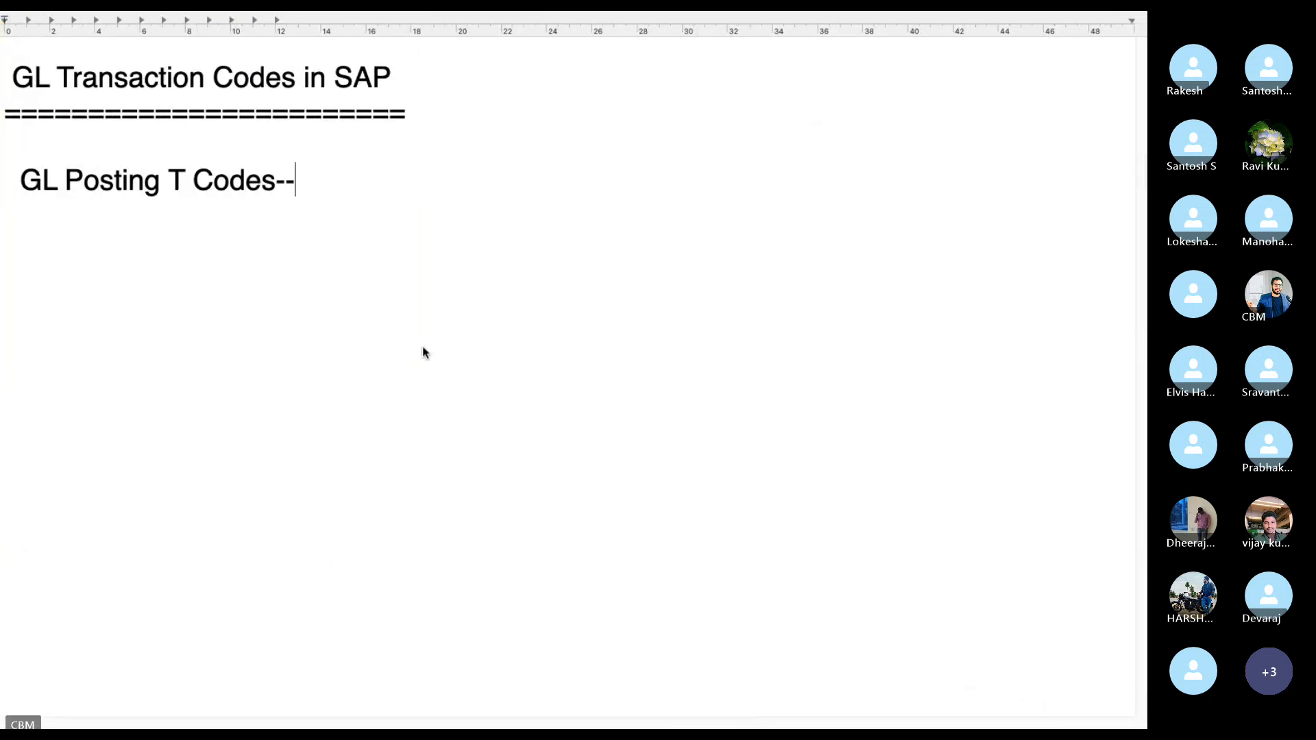
type("FB50")
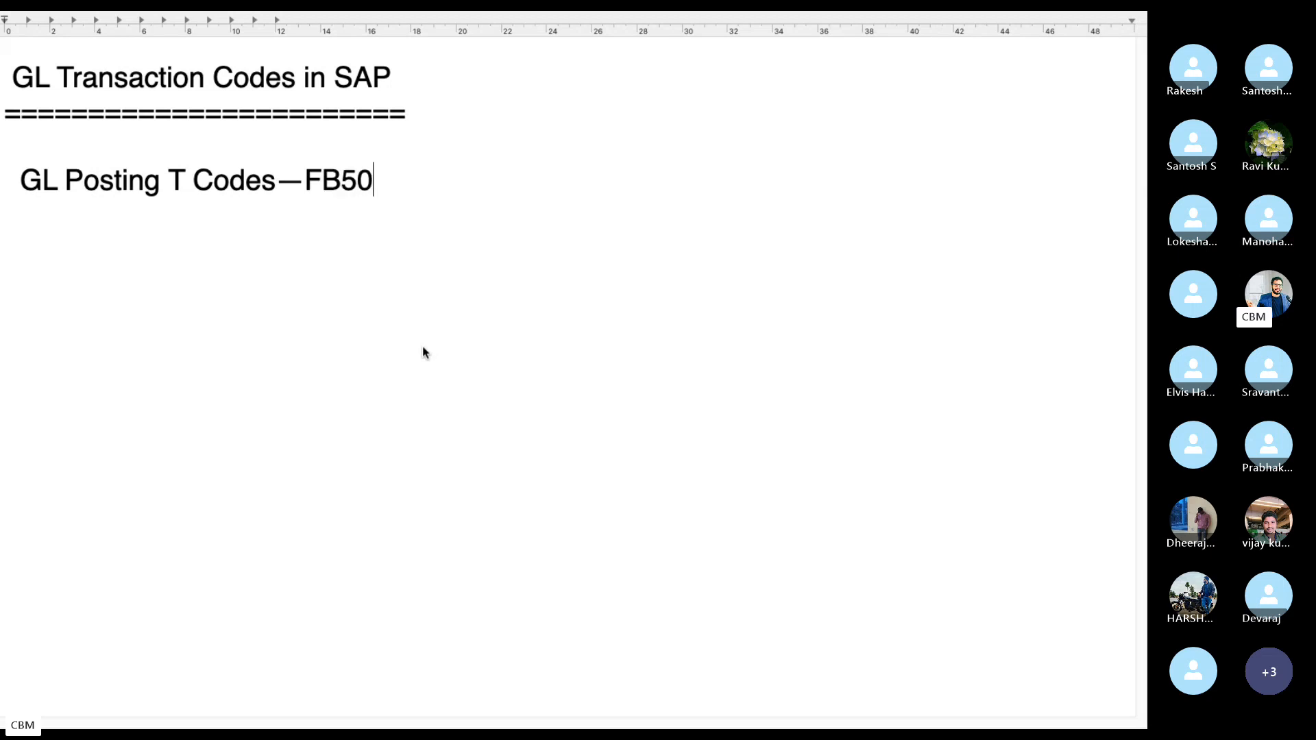
type("/F-02")
key("Return")
key("Return")
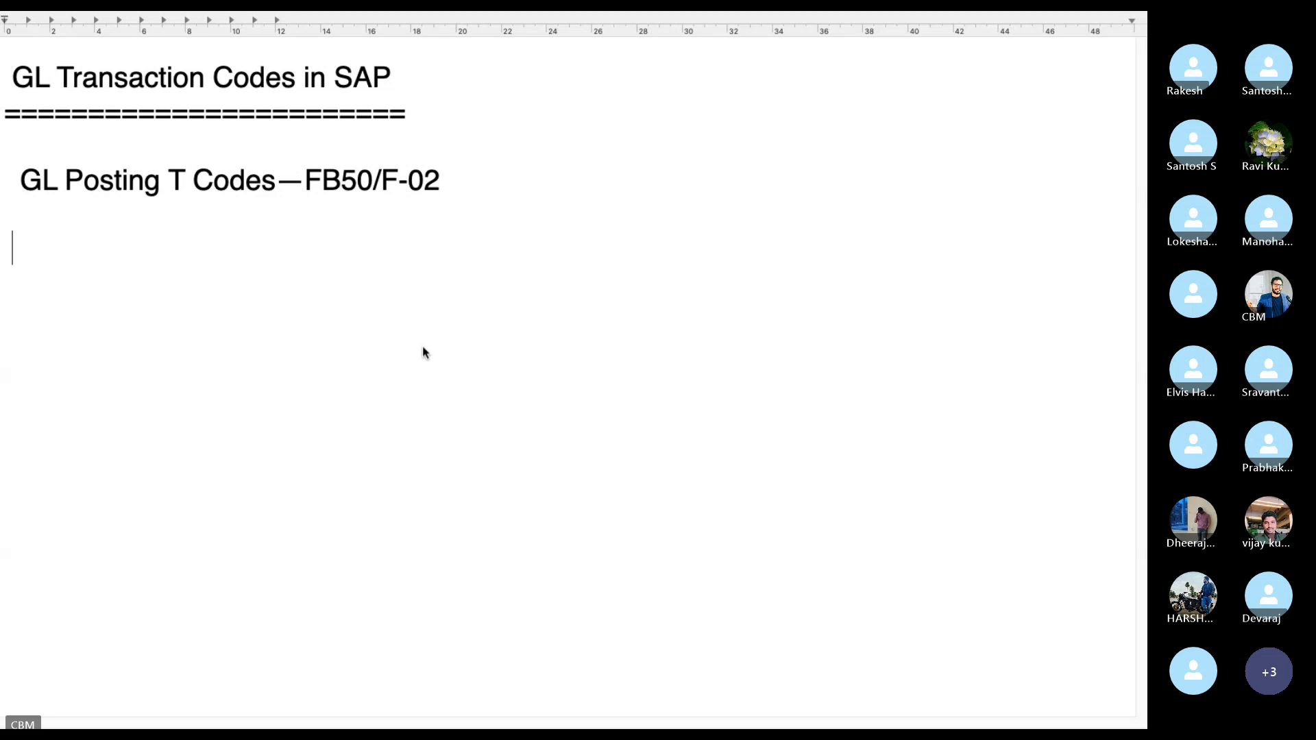
Step: Write "GL open/Cleared Item/All Items-" as the next line of the notes
type("GL")
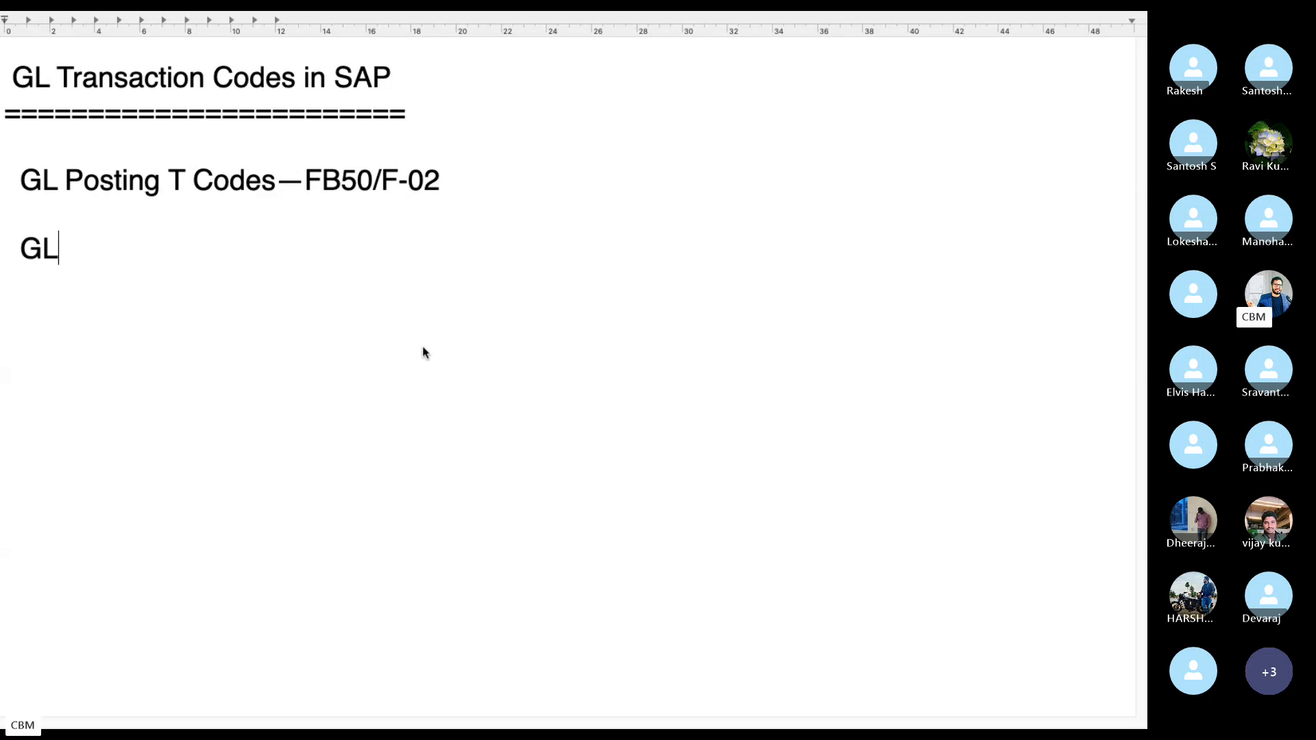
type(" open/Cl")
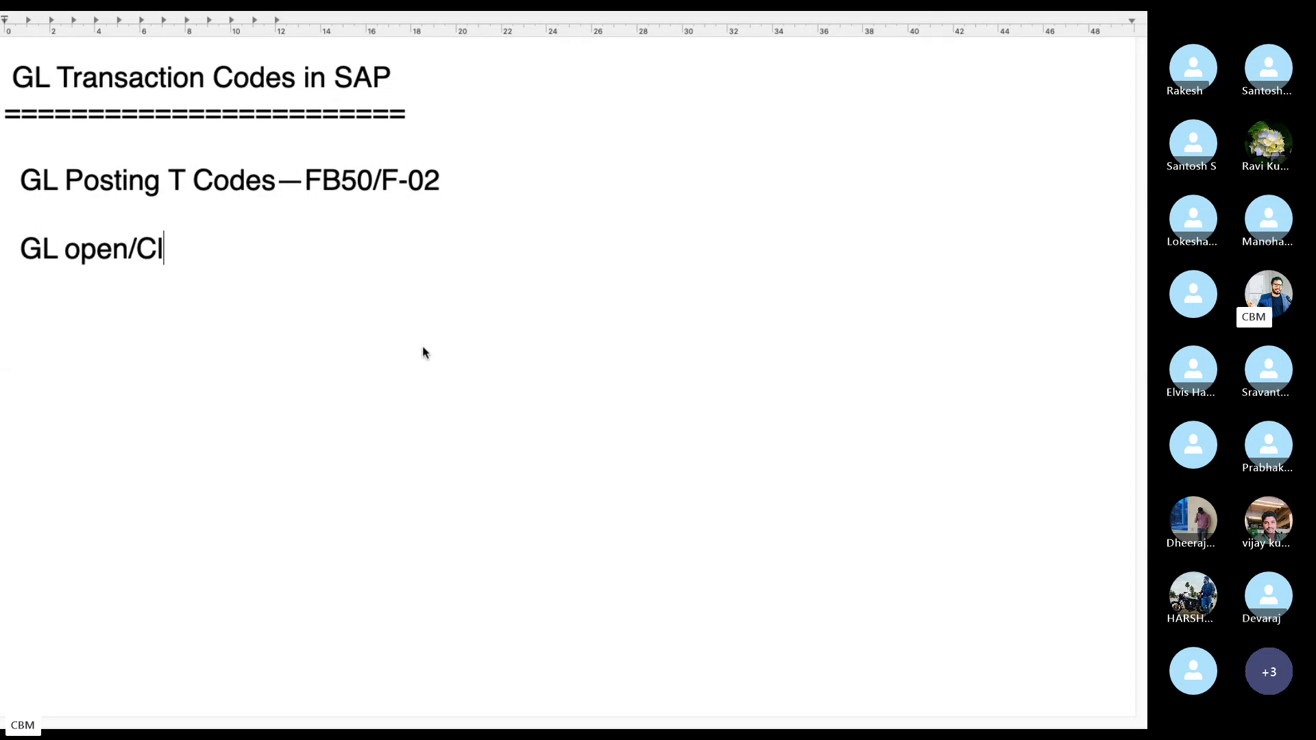
type("eared Itesm")
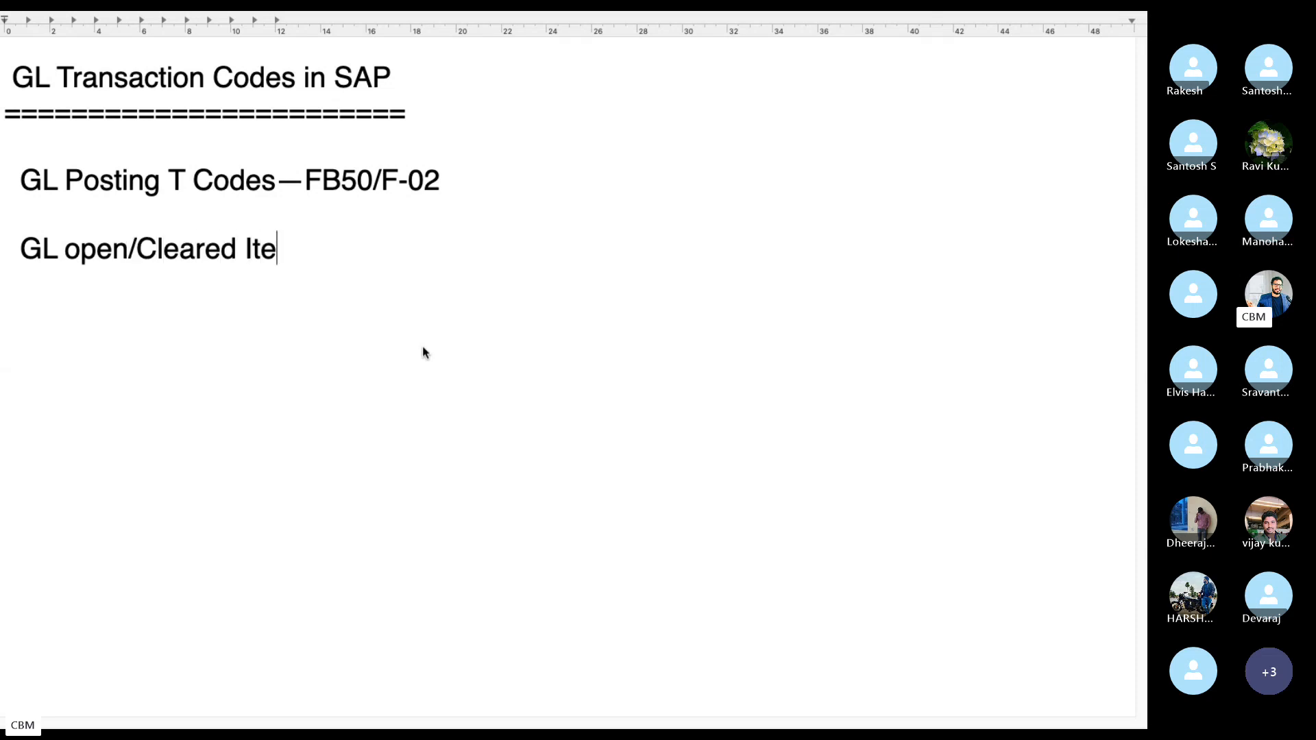
key("BackSpace")
key("BackSpace")
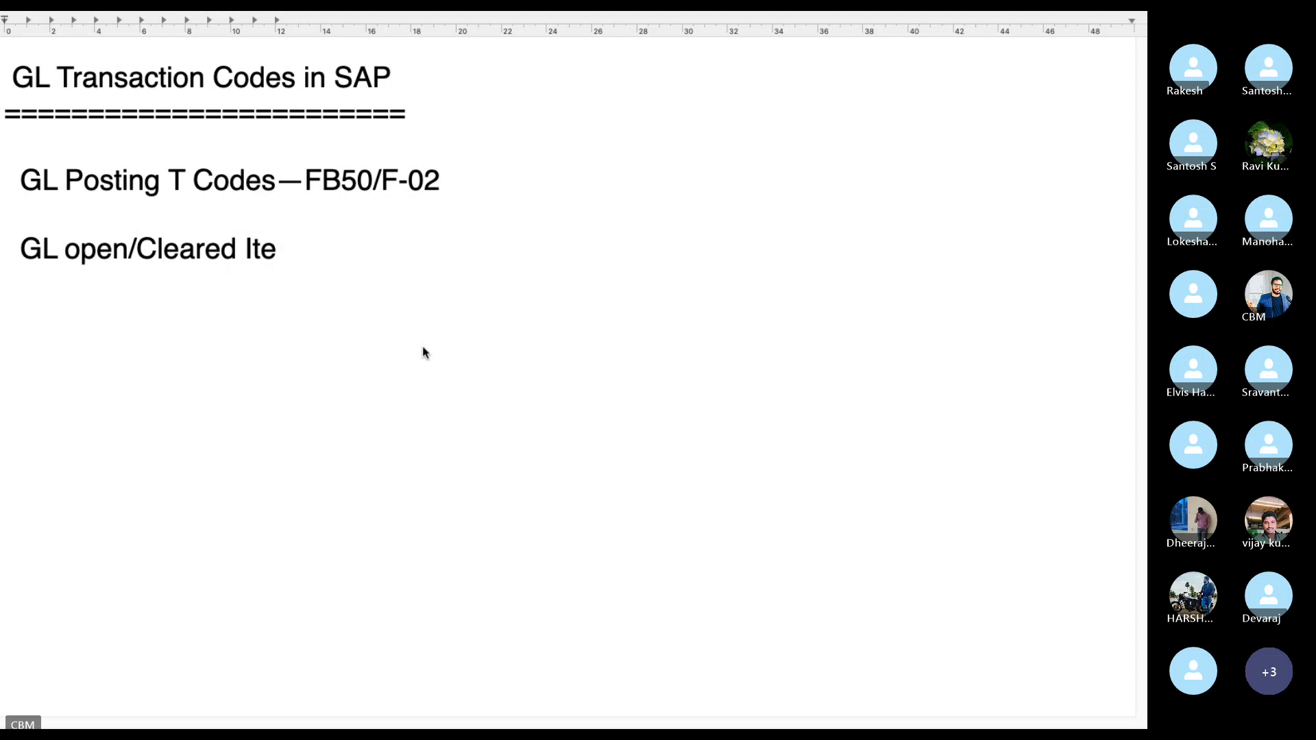
type("m/All Items")
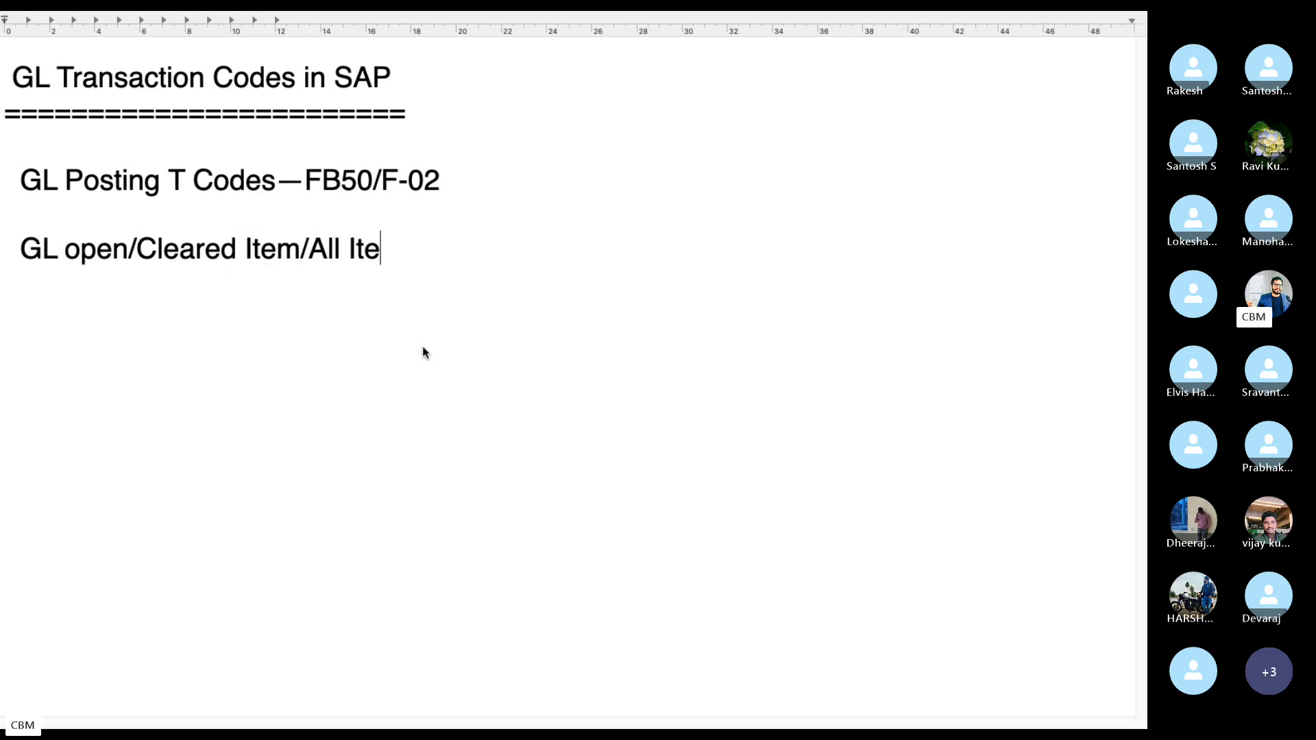
key("BackSpace")
type("ms-")
Step: Switch to SAP in Microsoft Remote Desktop and check the code of the Display/Change Line Items entry under General Ledger's Account folder
key("ctrl+Left")
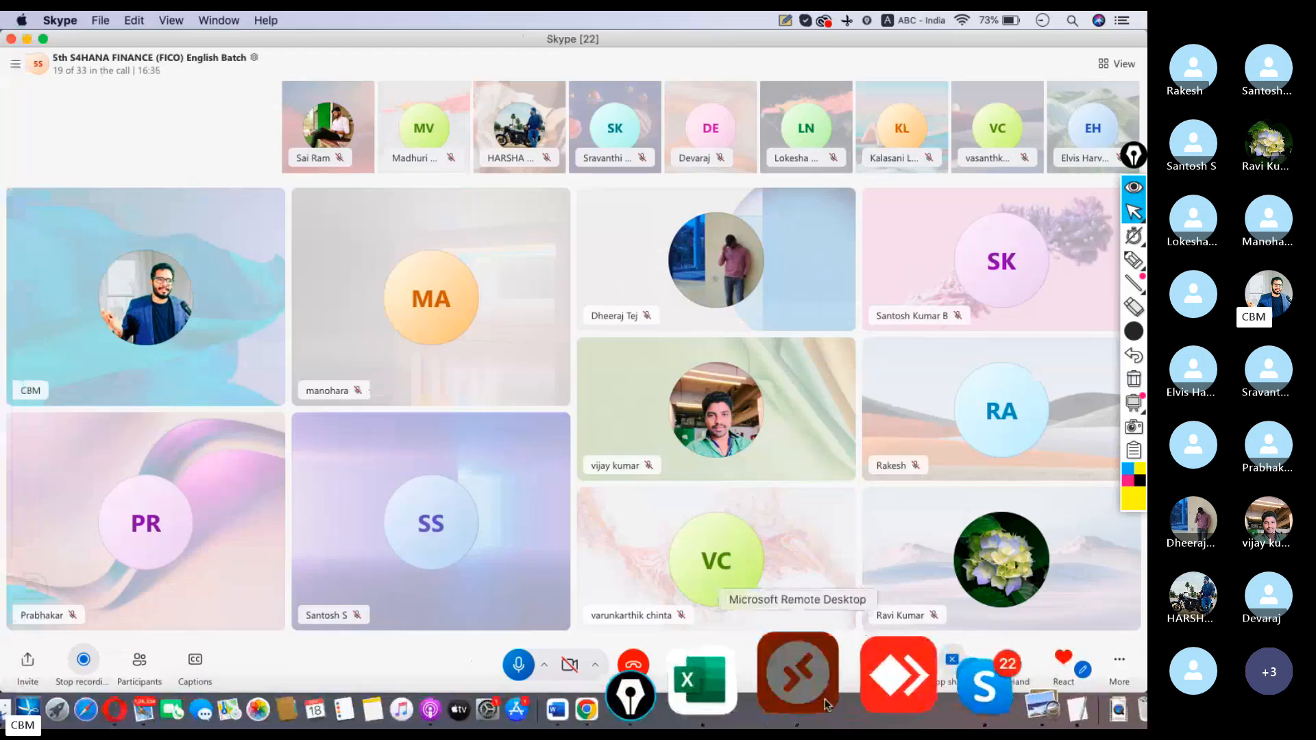
left_click(795, 706)
left_click(205, 431)
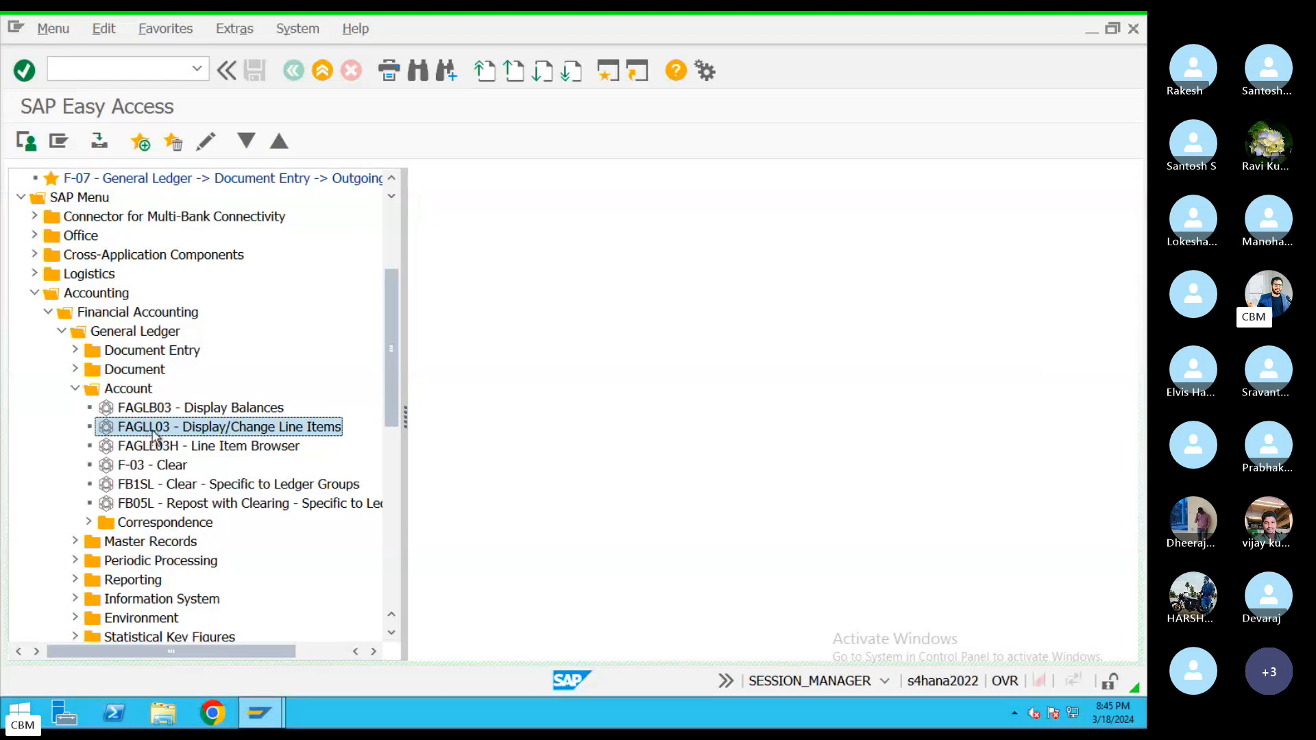
Step: Return to TextEdit and complete the open/cleared items line with the transaction code FAGLL03
key("ctrl+Left")
left_click(936, 685)
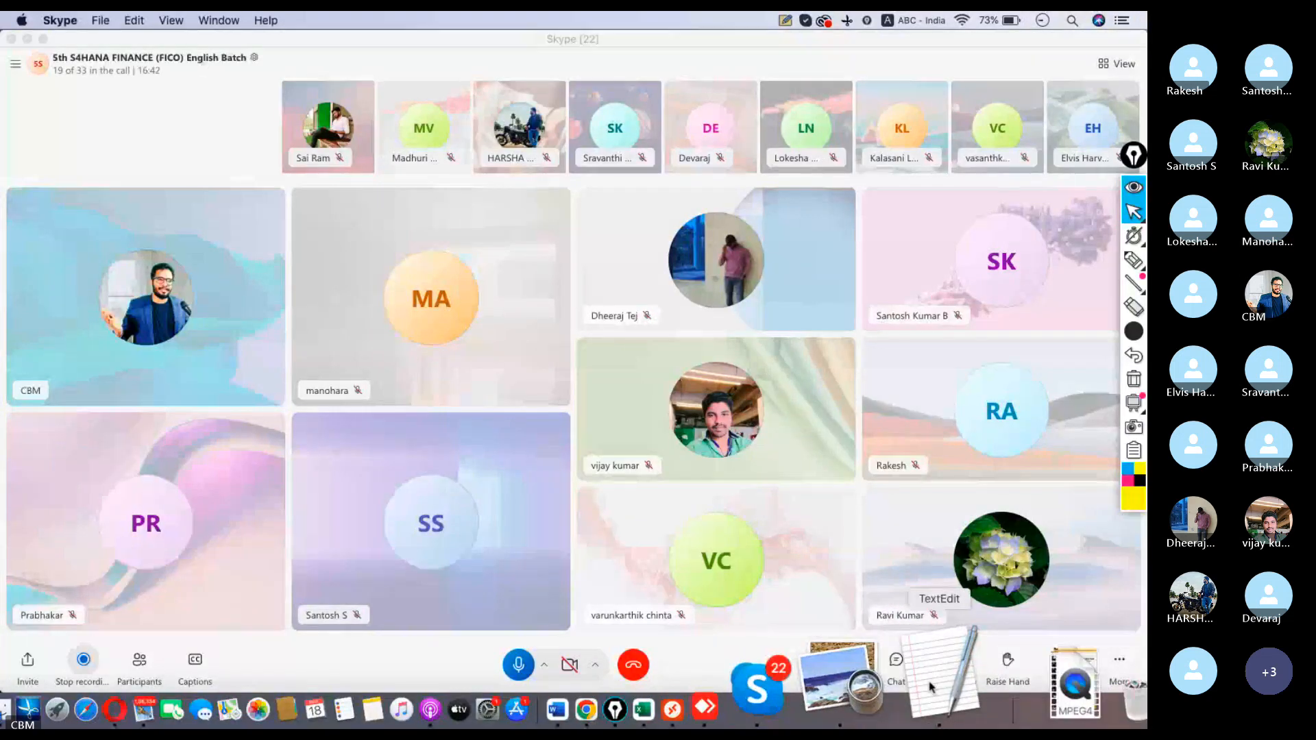
type("FAGL")
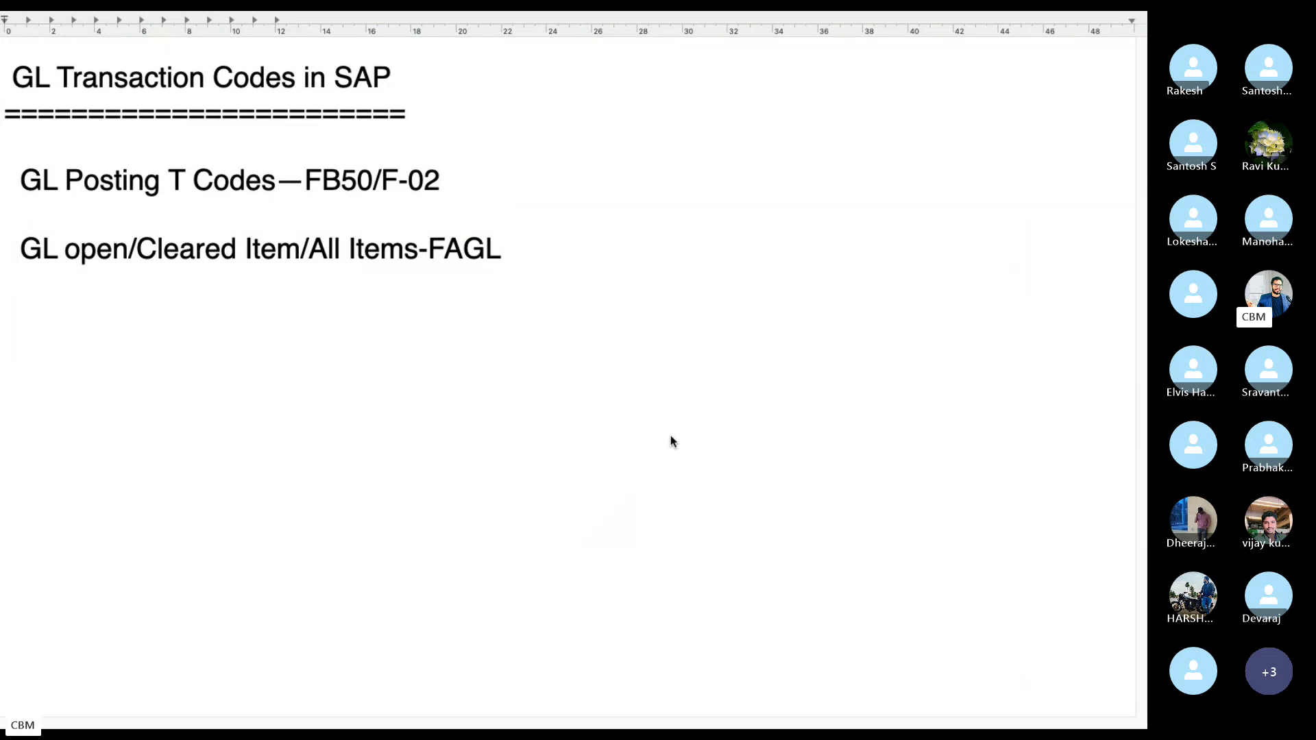
type("L03")
key("Return")
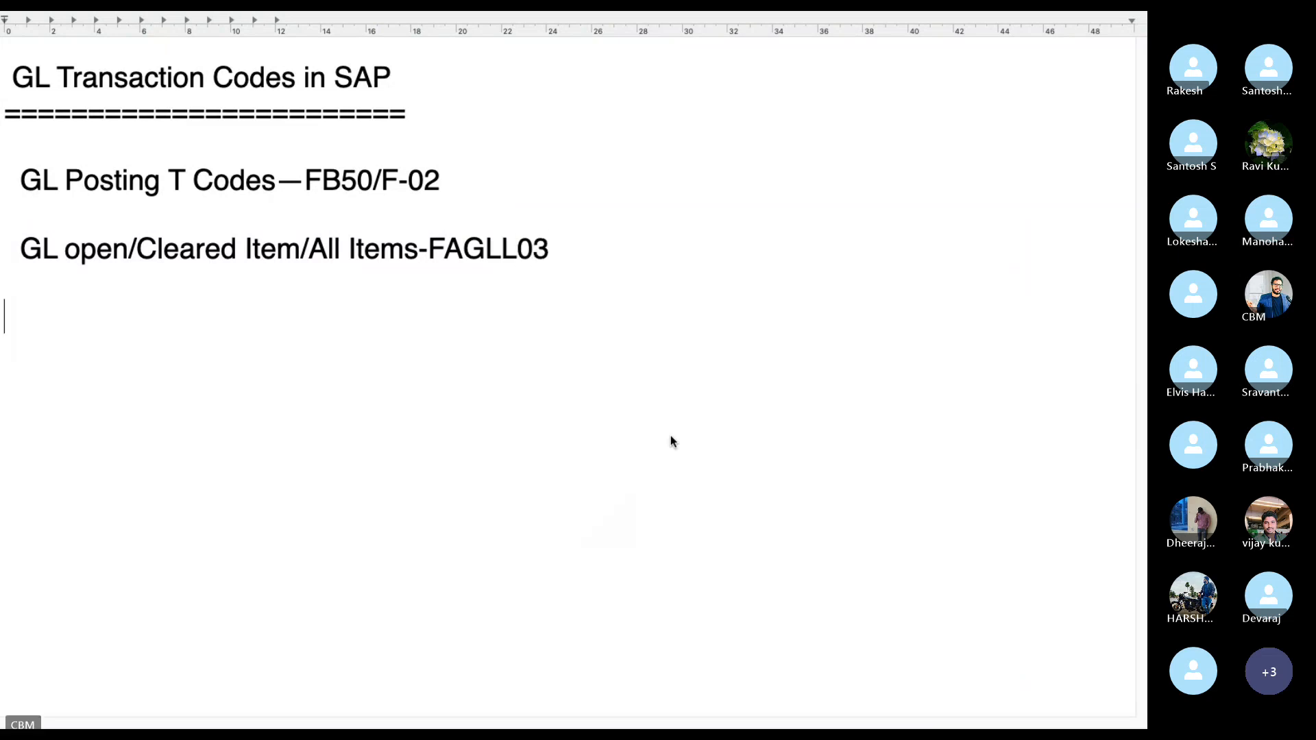
Step: Add a "GL Balances" line to the notes and switch to SAP to check the Display Balances transaction code
type("GL Balances")
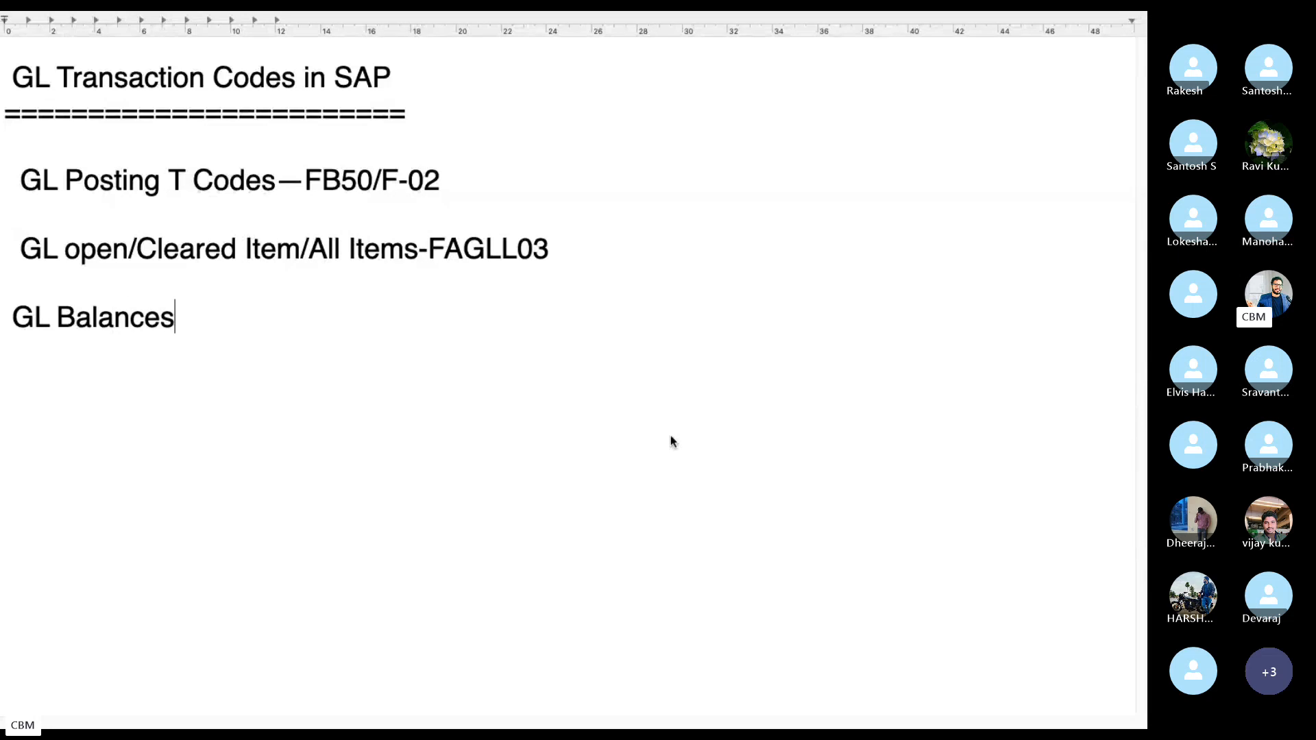
key("super+Tab")
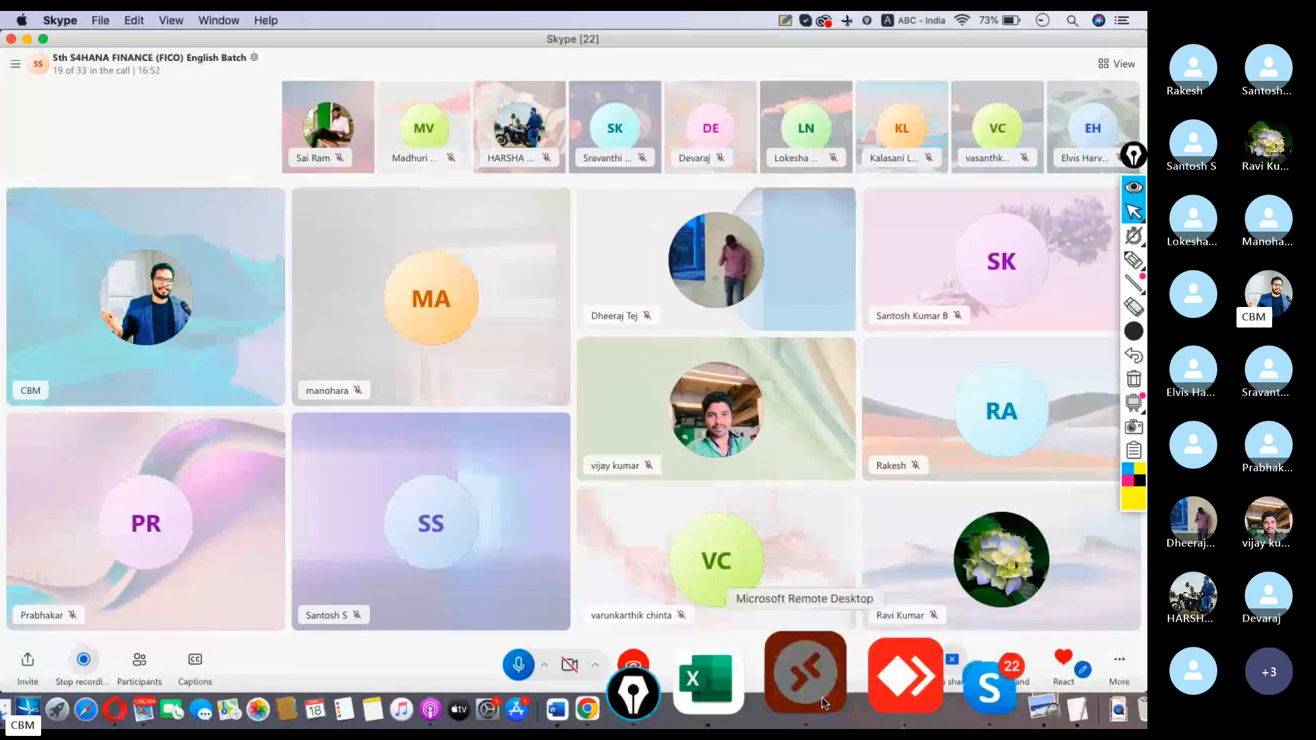
left_click(821, 697)
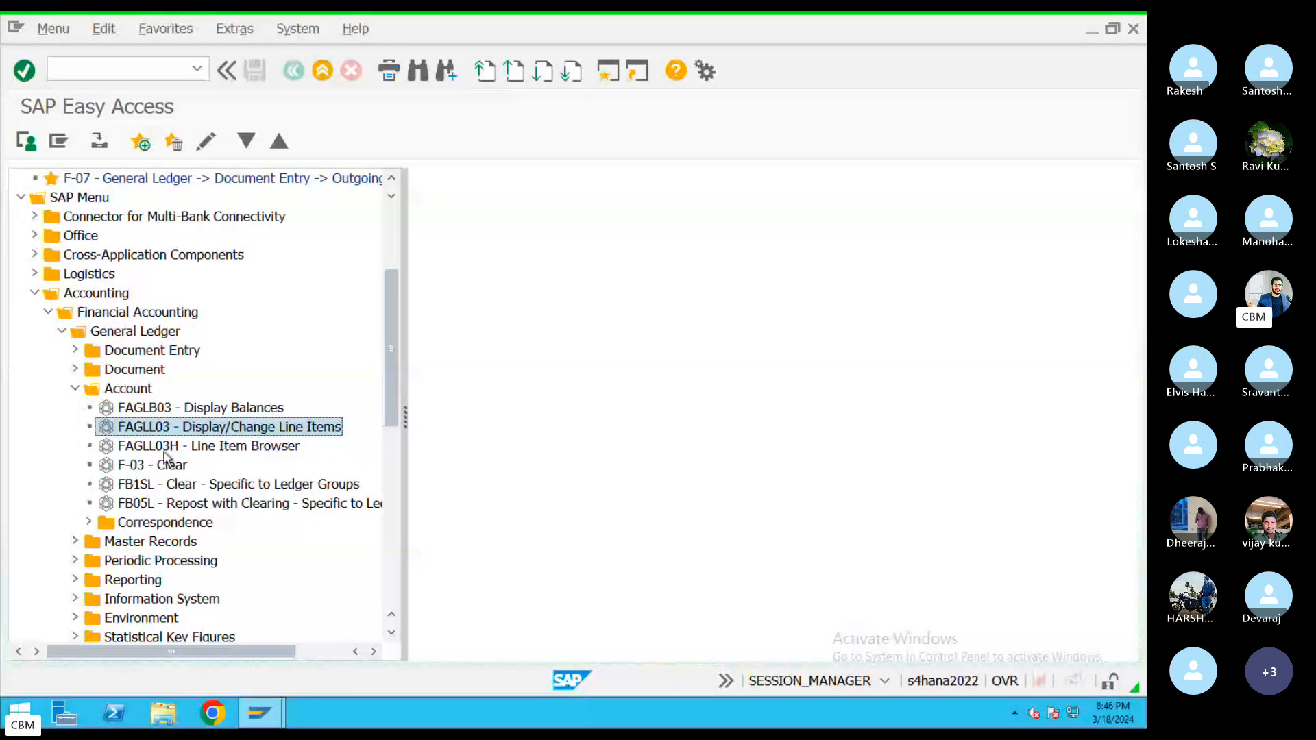
left_click(148, 409)
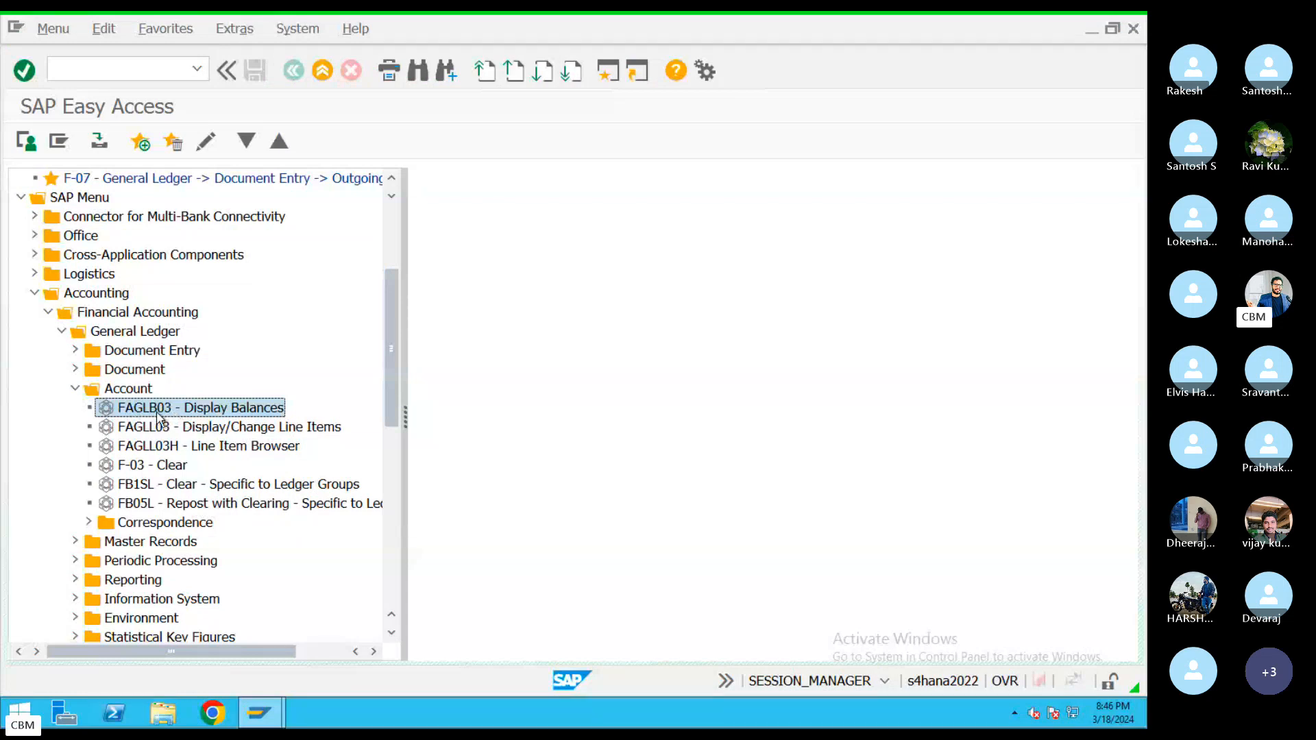
Step: Return to TextEdit and complete the GL Balances line with a row of dashes and the transaction code FAGLB03
key("ctrl+Left")
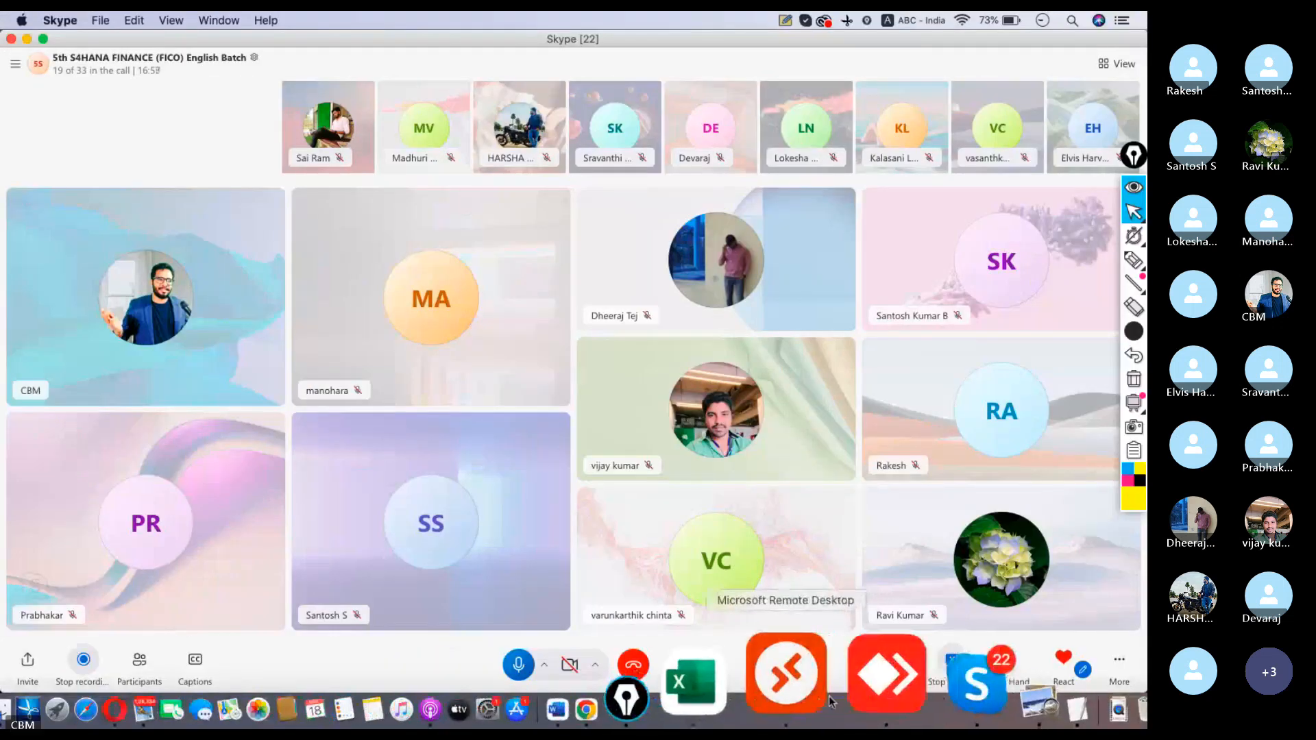
left_click(931, 677)
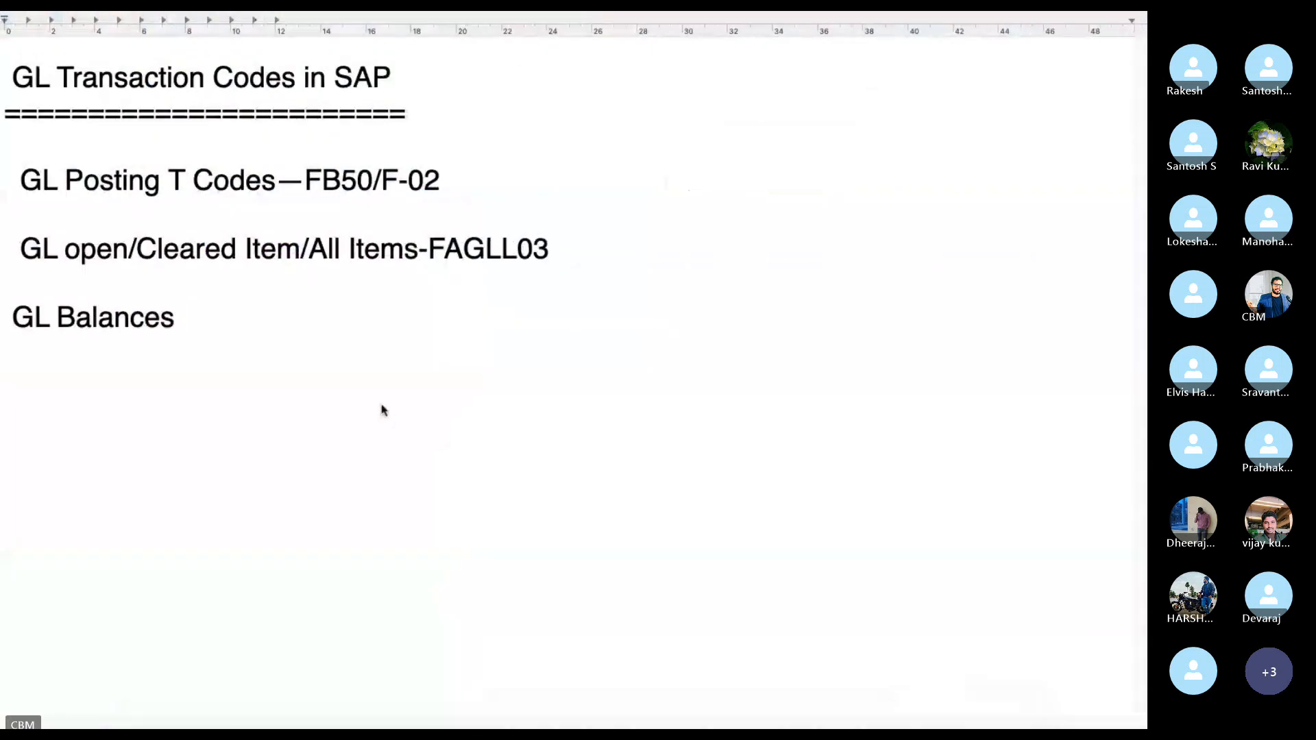
type("----------")
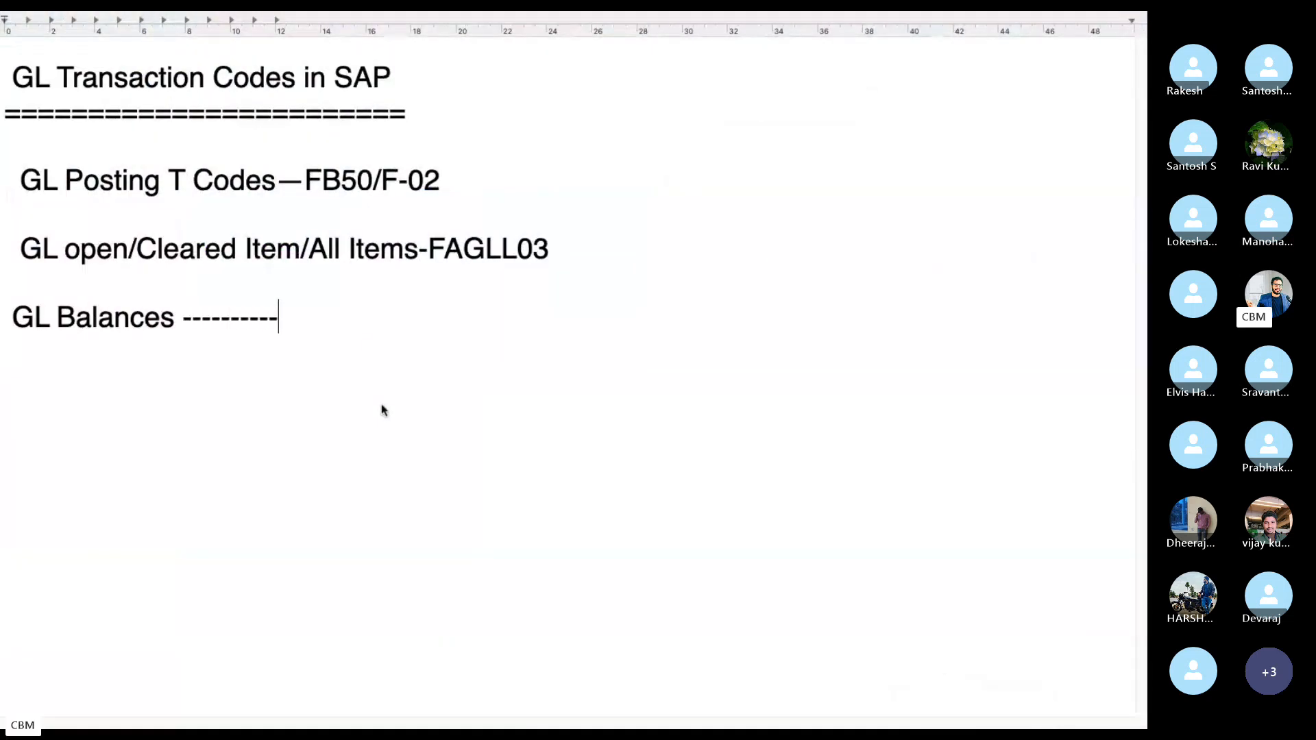
type("-FAG")
type("L")
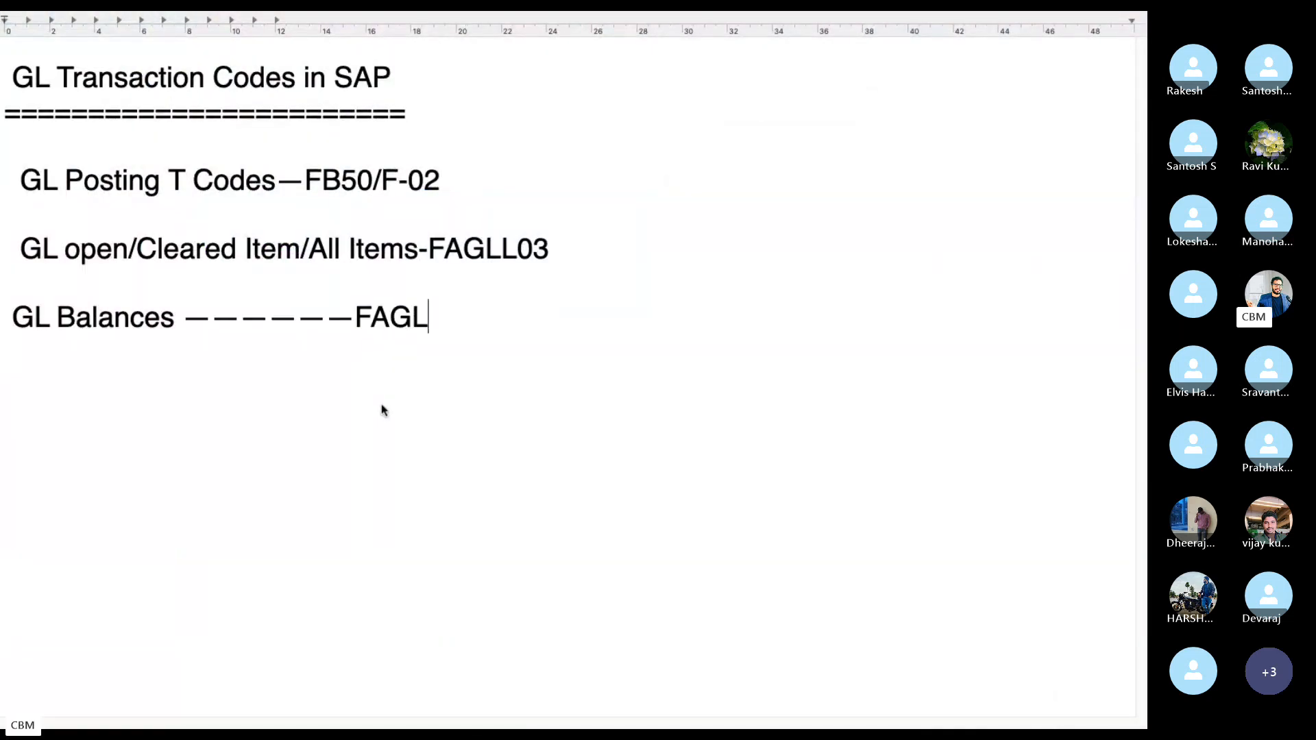
type("B03")
Step: Format the GL posting, open/cleared items and balances lines as a list with square bullets
left_click_drag(24, 195, 485, 323)
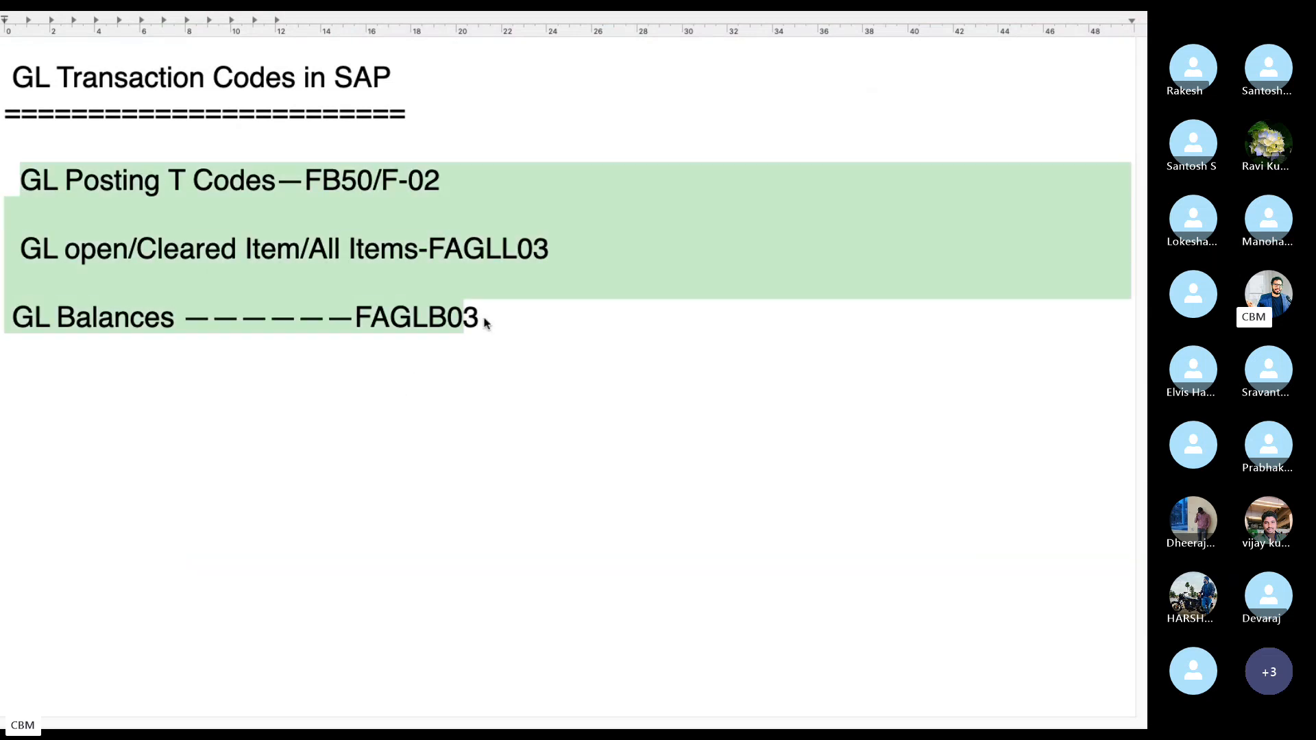
left_click(499, 396)
left_click_drag(21, 180, 512, 307)
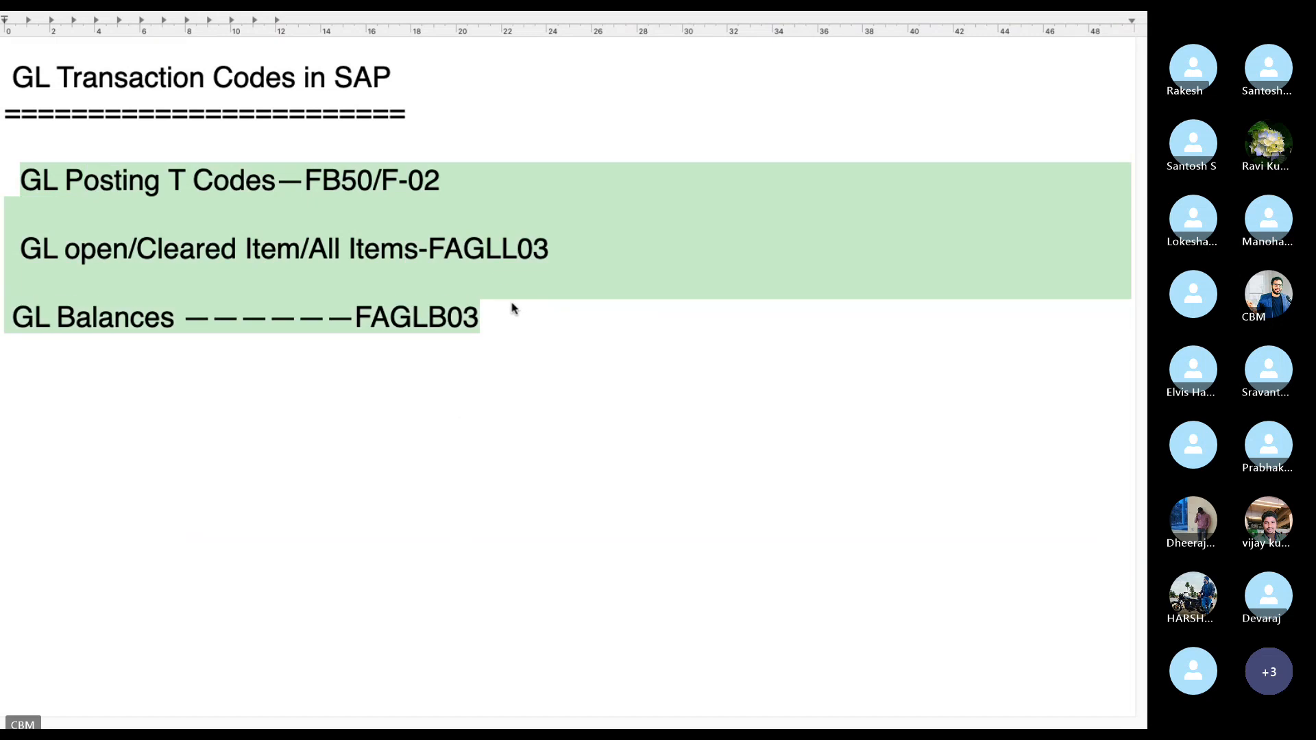
mouse_move(512, 16)
left_click(419, 57)
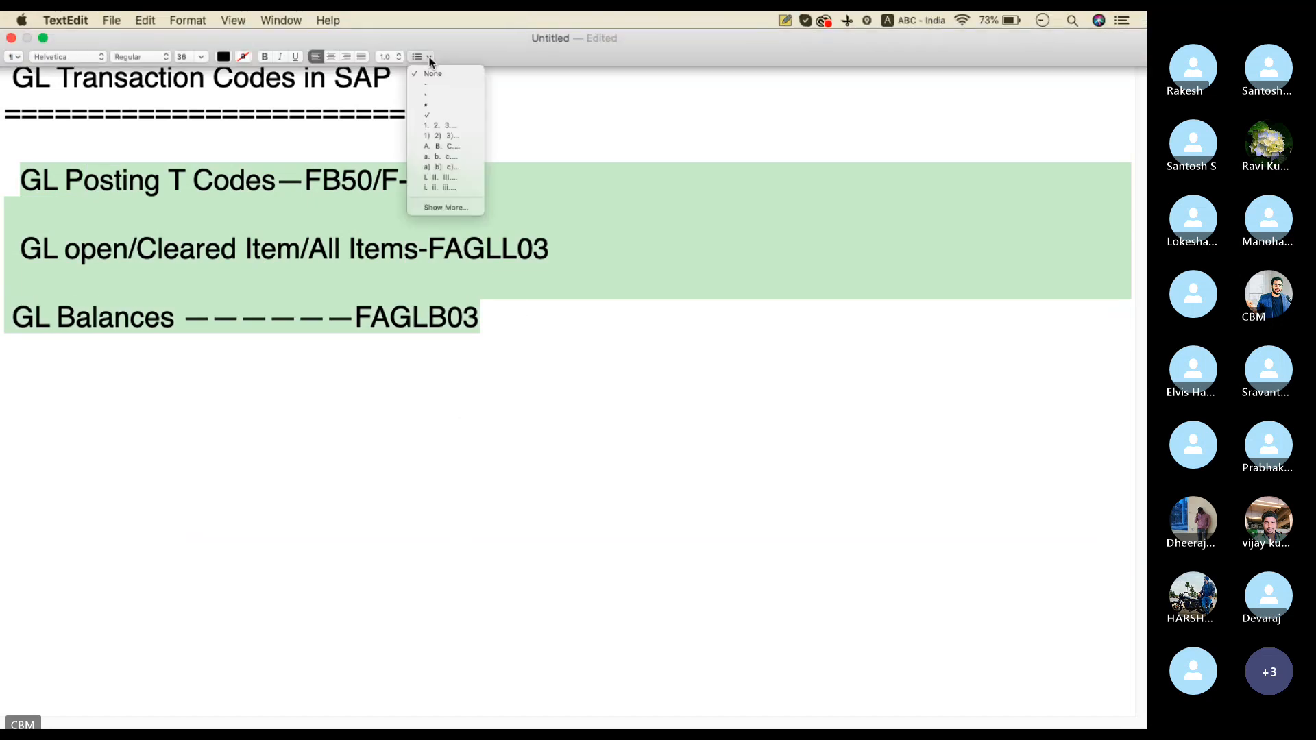
left_click(426, 105)
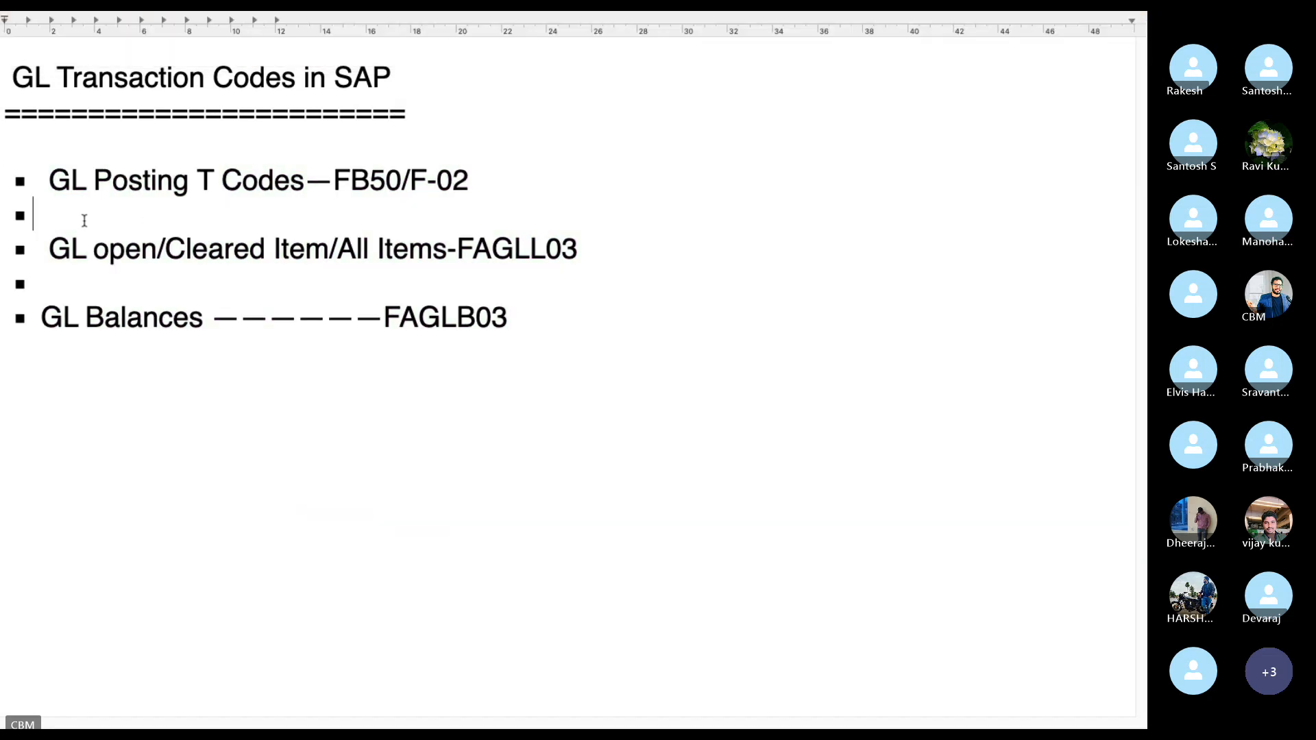
Step: Remove the bullets from the two blank lines between the transaction code entries
key("BackSpace")
left_click(62, 281)
key("BackSpace")
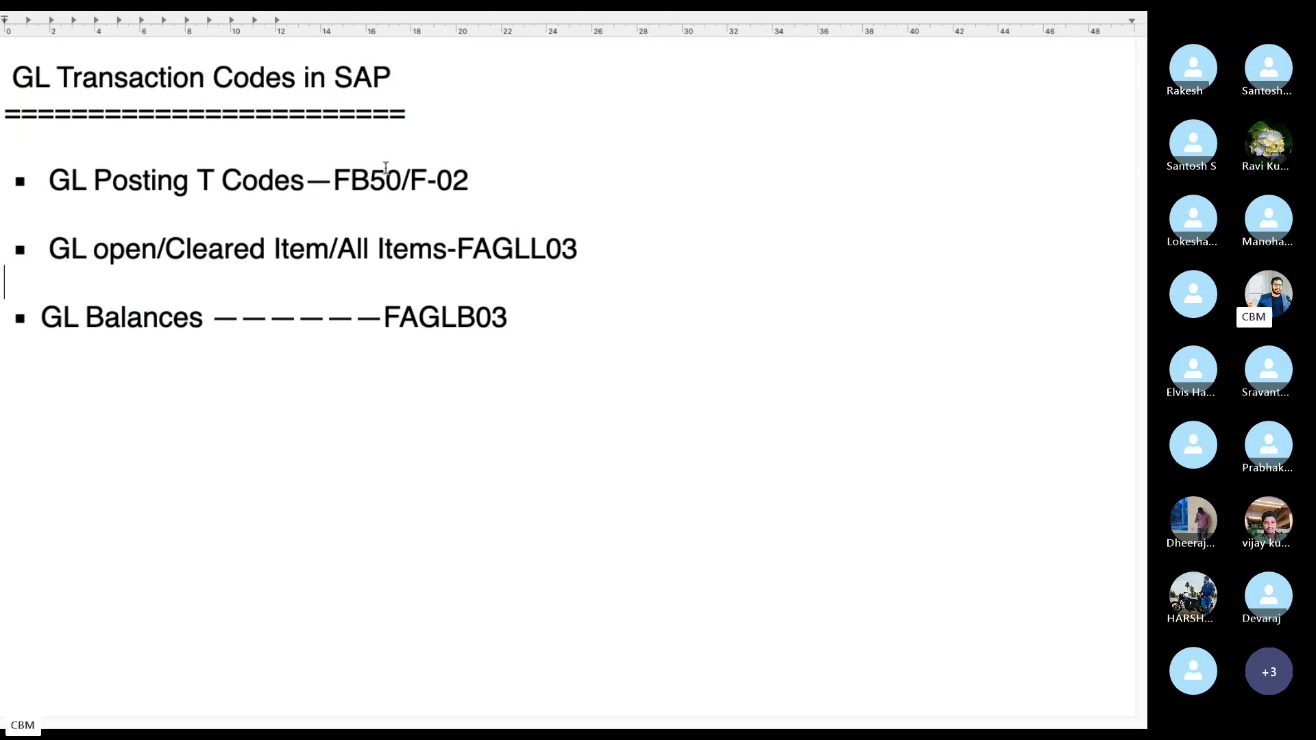
Step: Colour the "GL Transaction Codes in SAP" heading and its row of equals signs red
left_click_drag(406, 115, 1, 79)
mouse_move(108, 14)
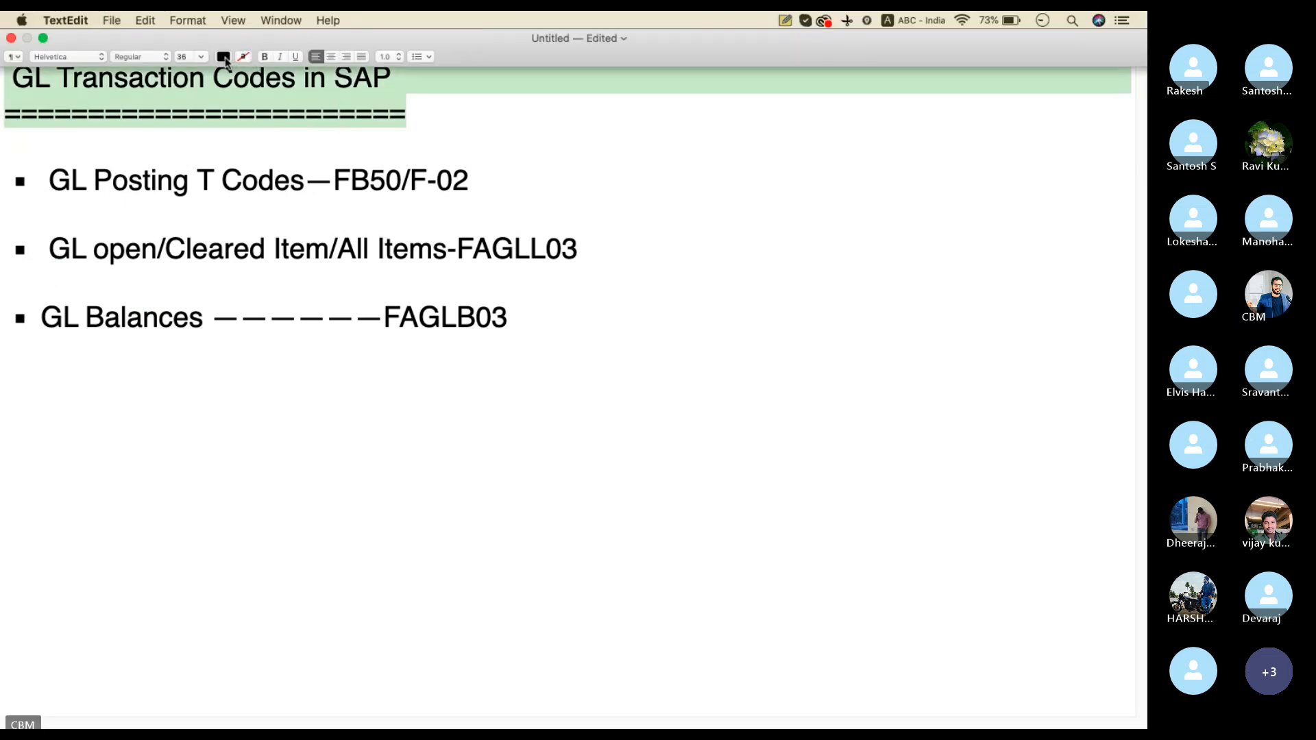
left_click(224, 56)
left_click(161, 85)
left_click(437, 356)
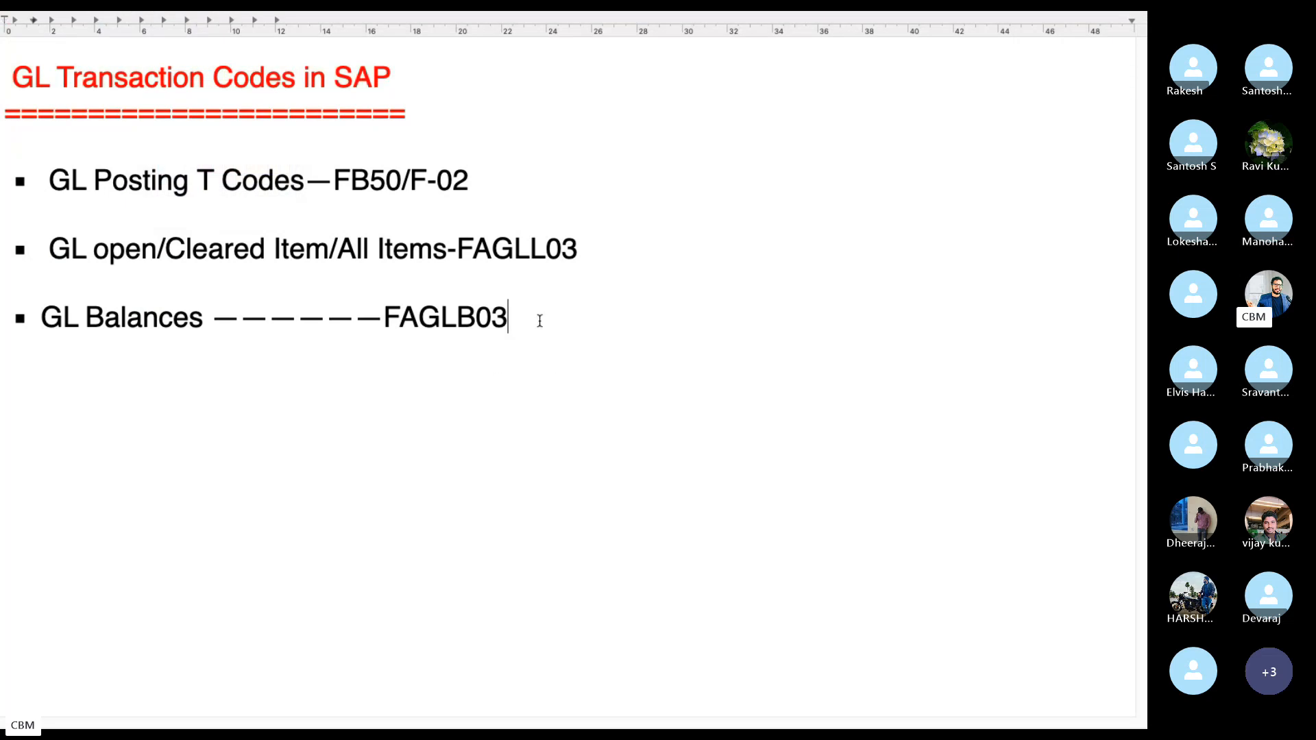
Step: Add a bullet below GL Balances reading "Trail Balance", followed by a row of dashes and the transaction code F.01
key("Return")
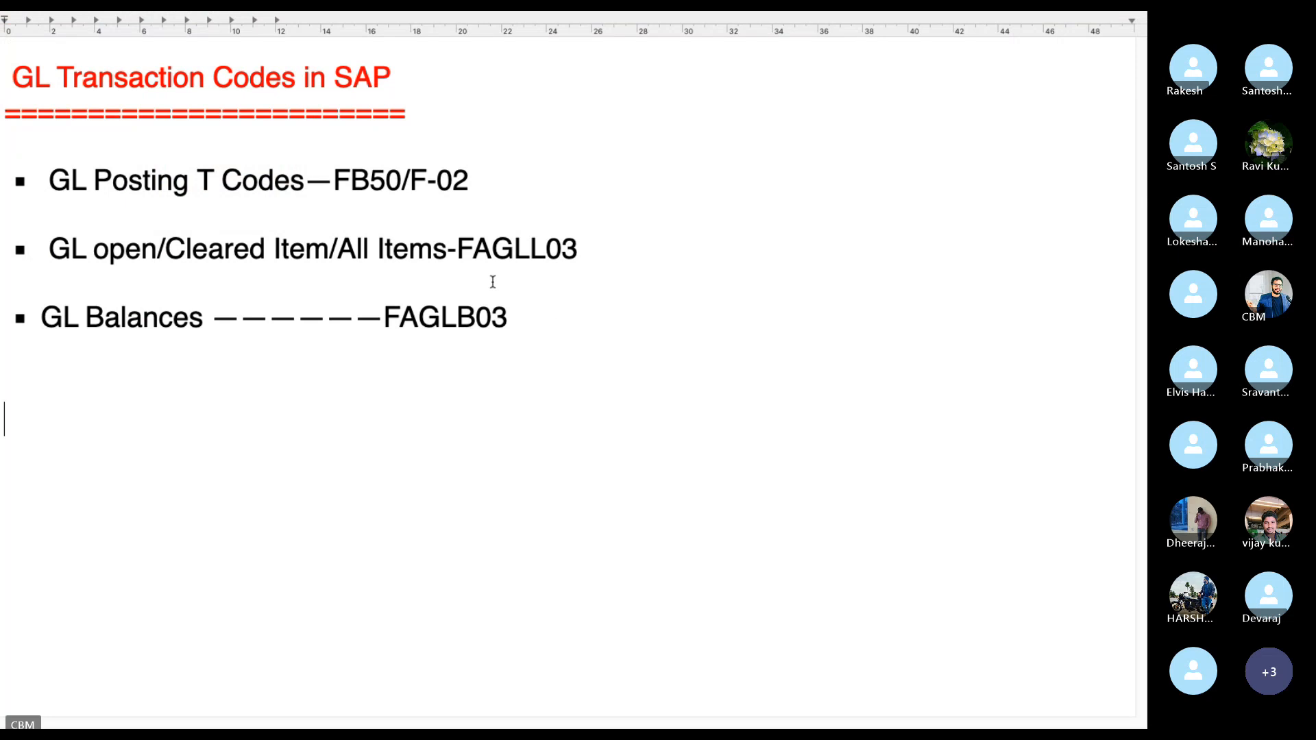
left_click(539, 323)
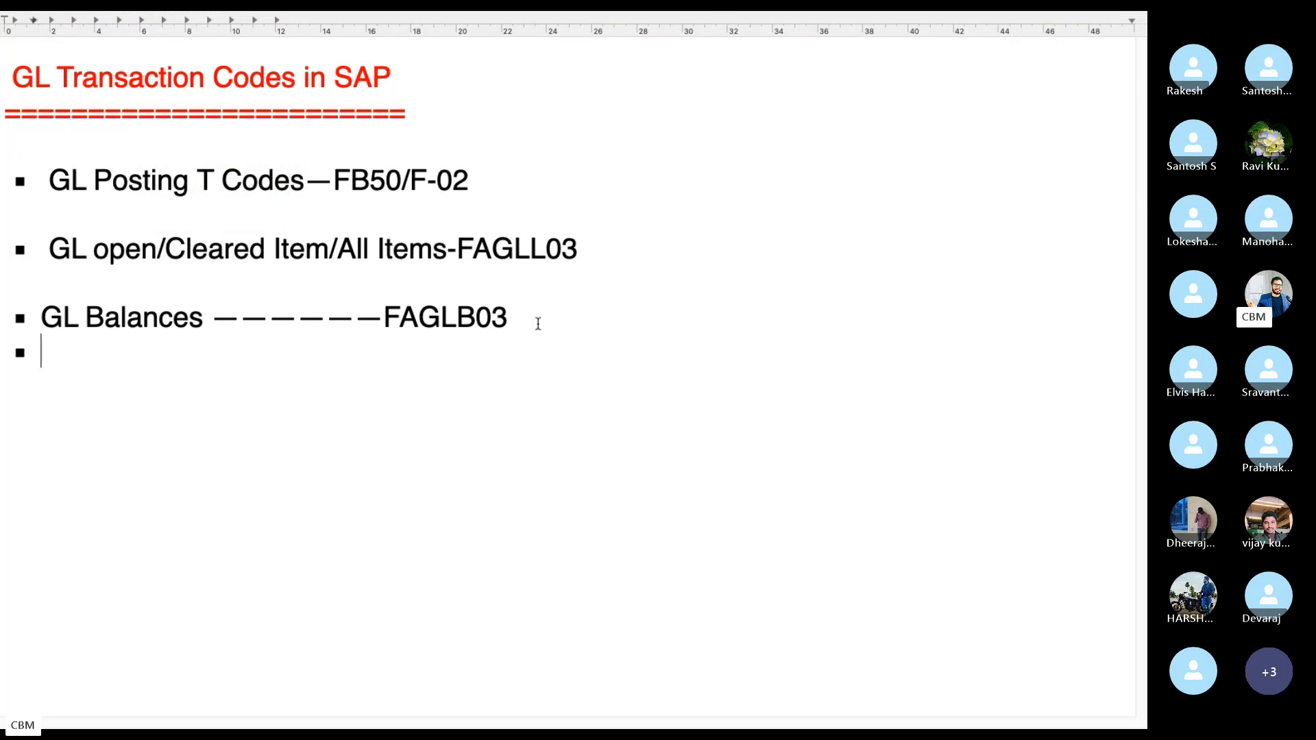
type("G")
key("BackSpace")
type("Trail Balance")
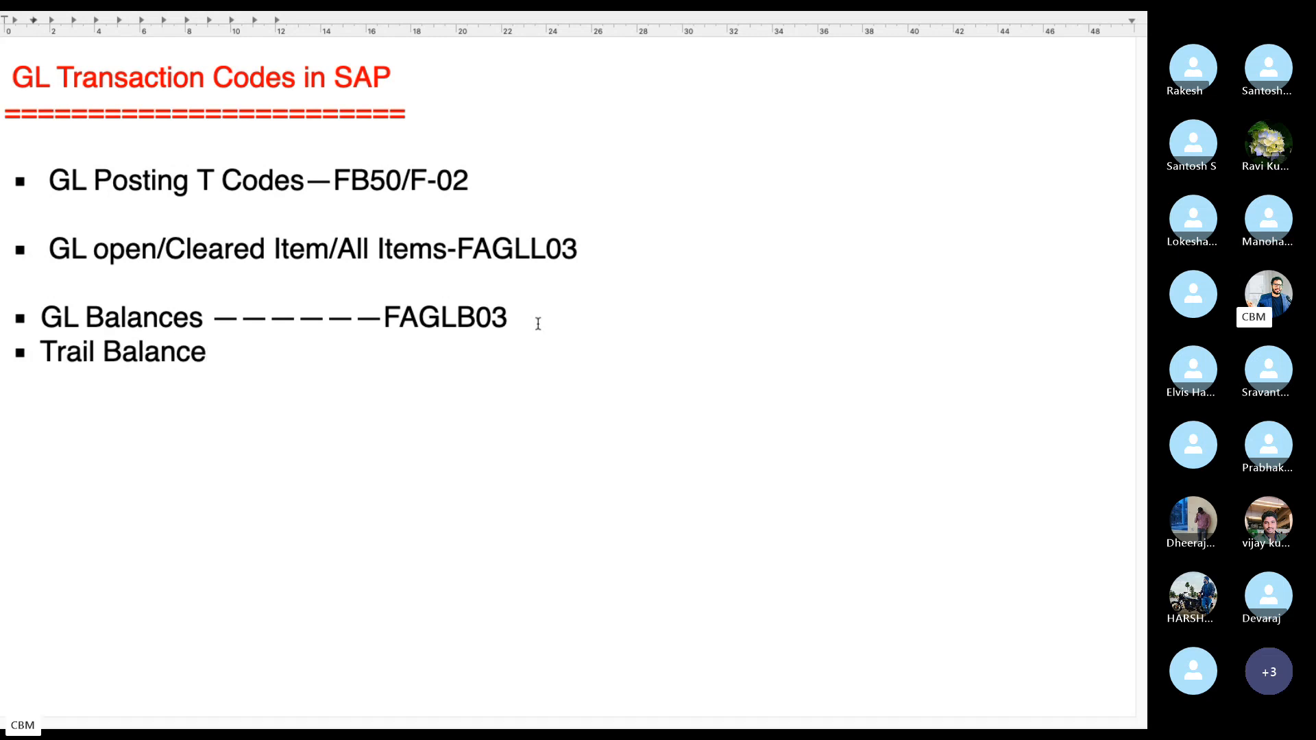
type("-------------")
type("F")
type(".01")
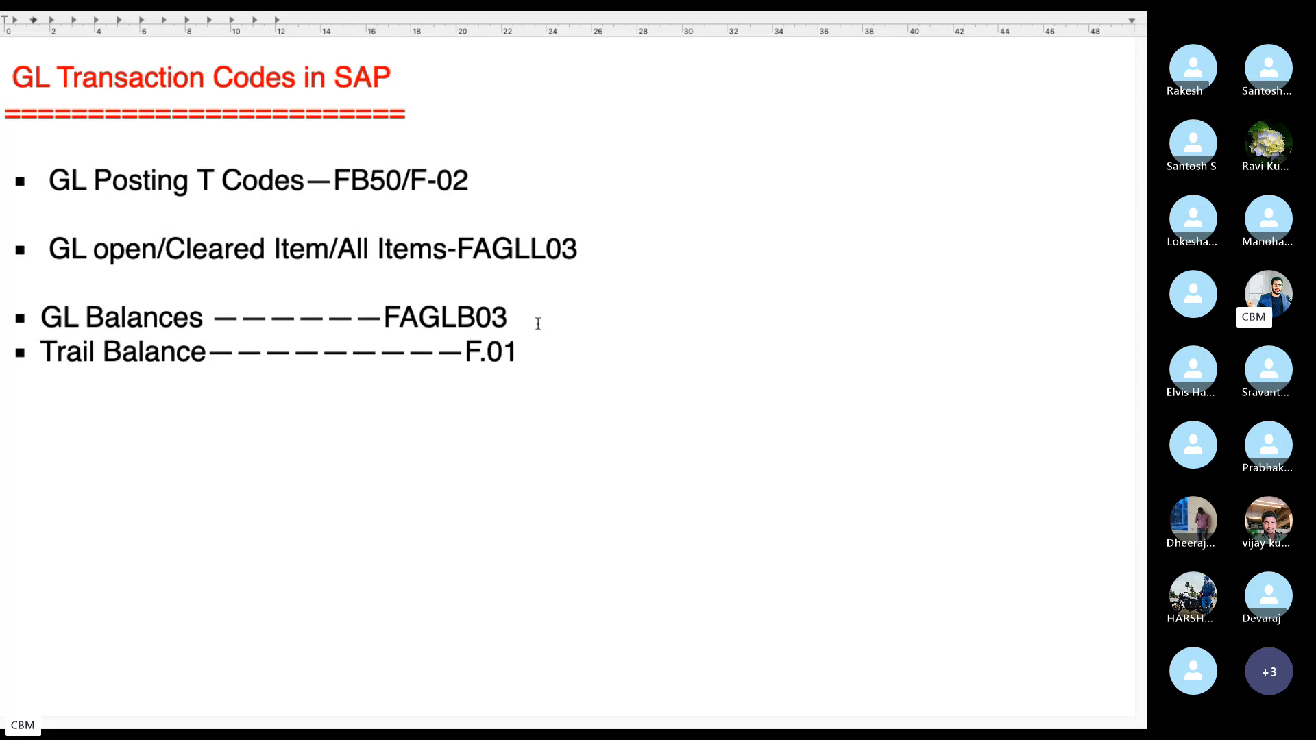
Step: Switch to the SAP remote session and open the Financial Statements report with transaction F.01
key("ctrl+Left")
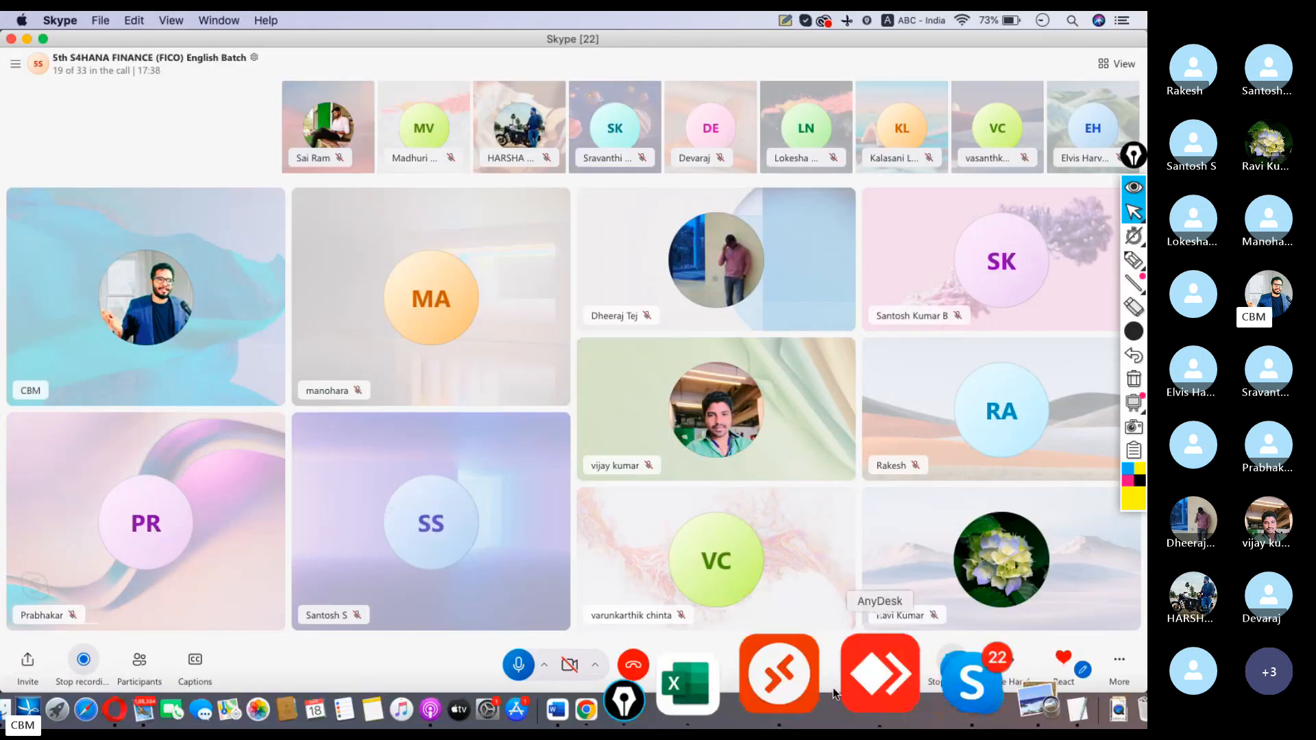
left_click(813, 678)
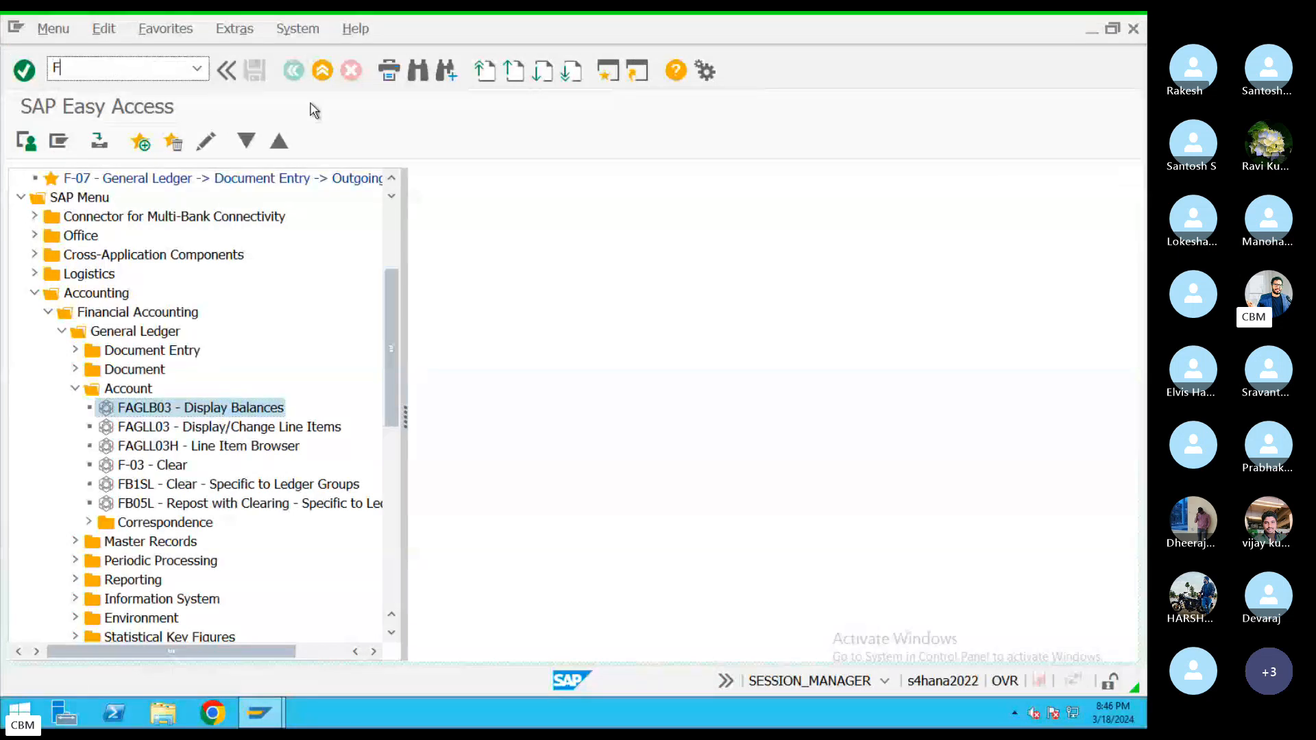
type("01")
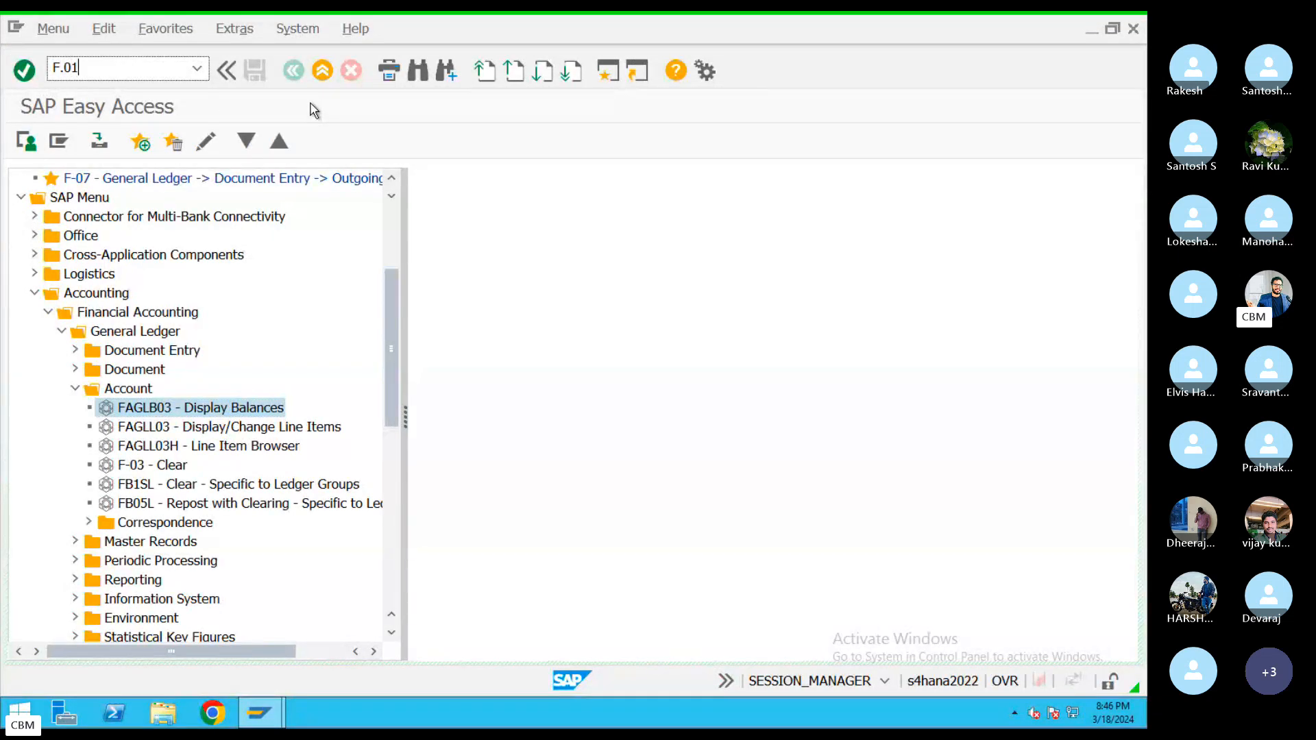
key("Return")
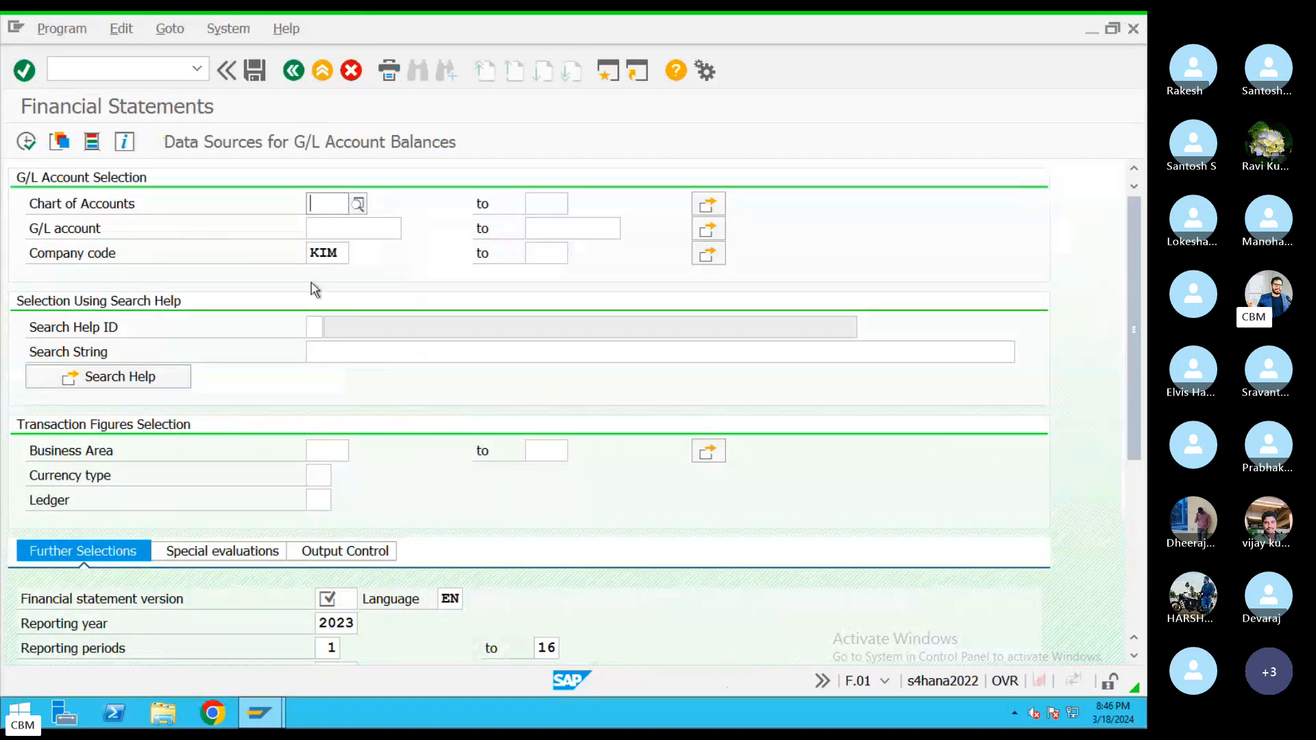
Step: Set the chart of accounts to KIM and choose leading ledger 0L in the Financial Statements selection
double_click(345, 251)
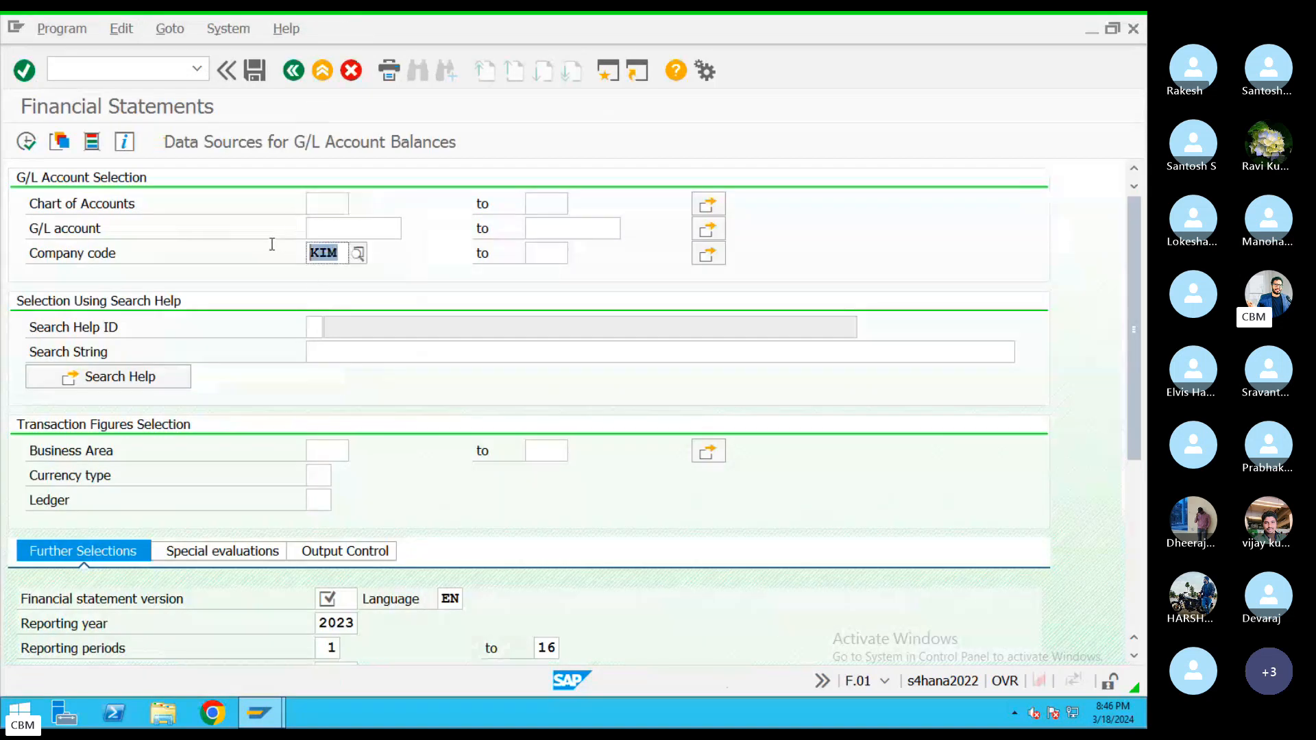
left_click(326, 205)
type("KI")
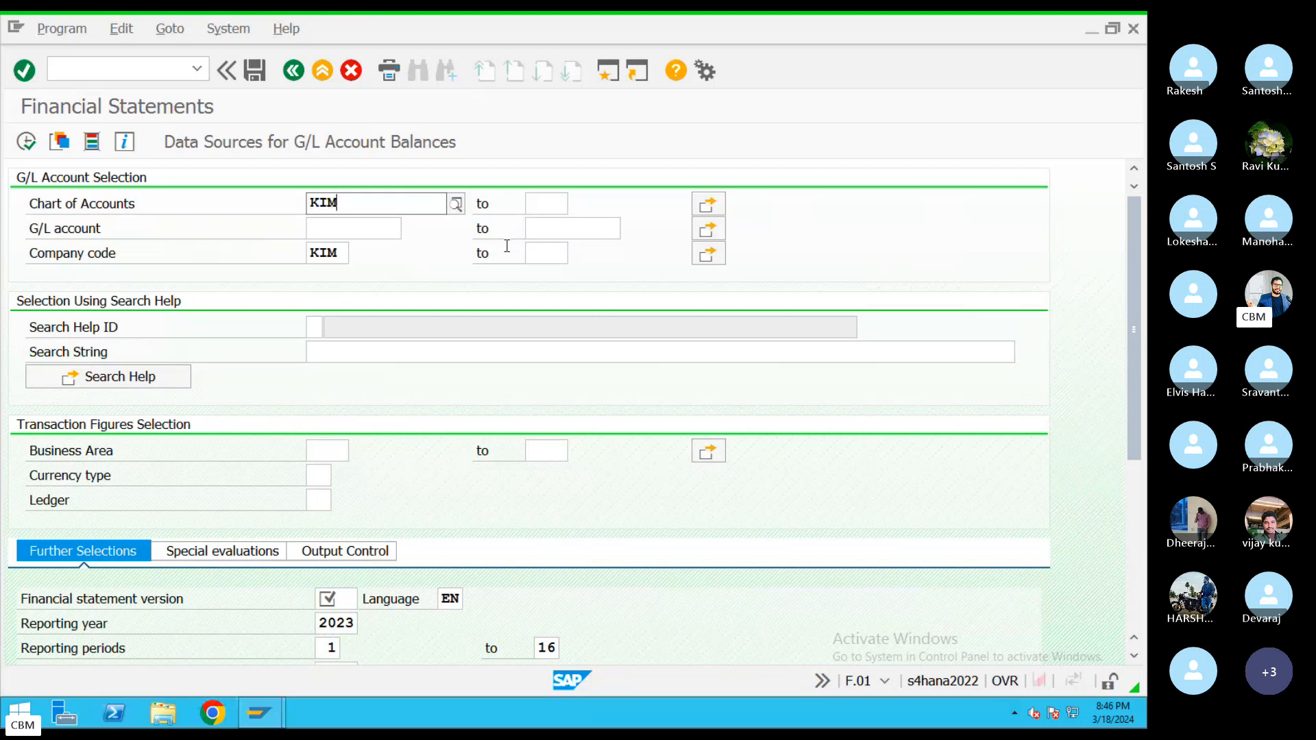
type("M")
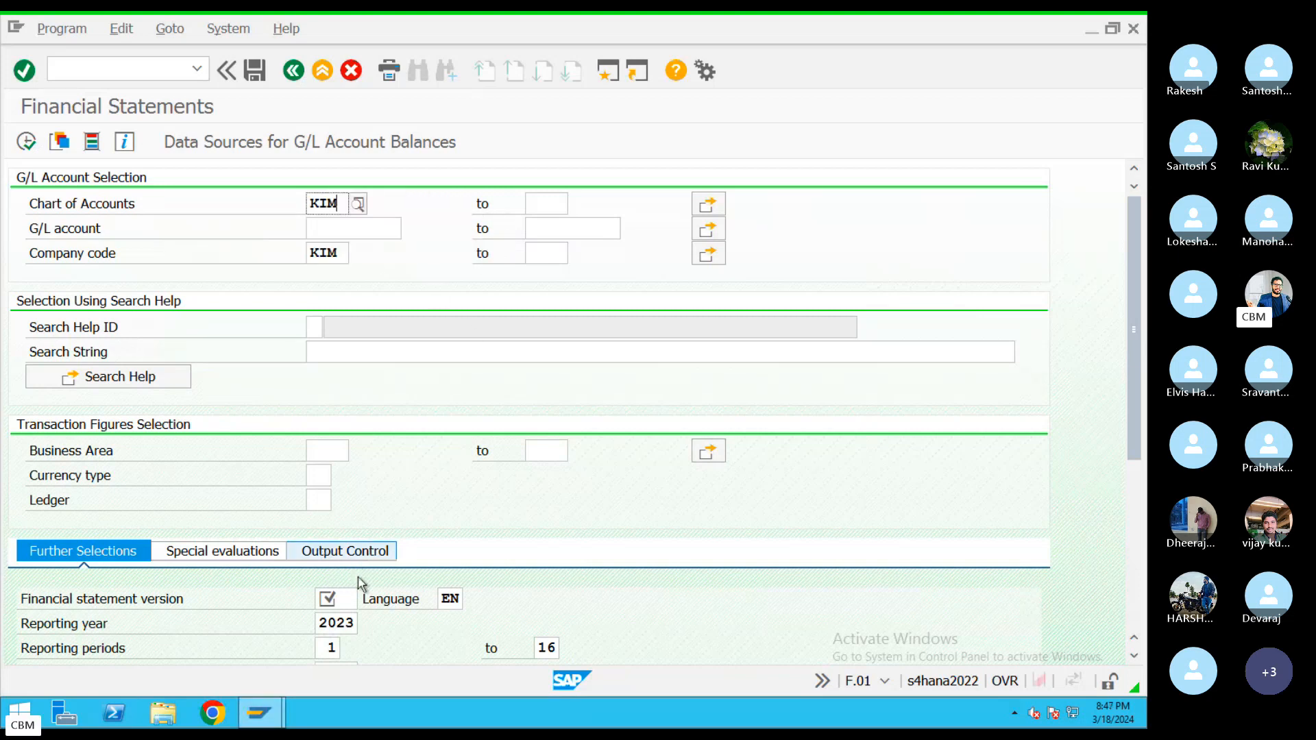
left_click(335, 598)
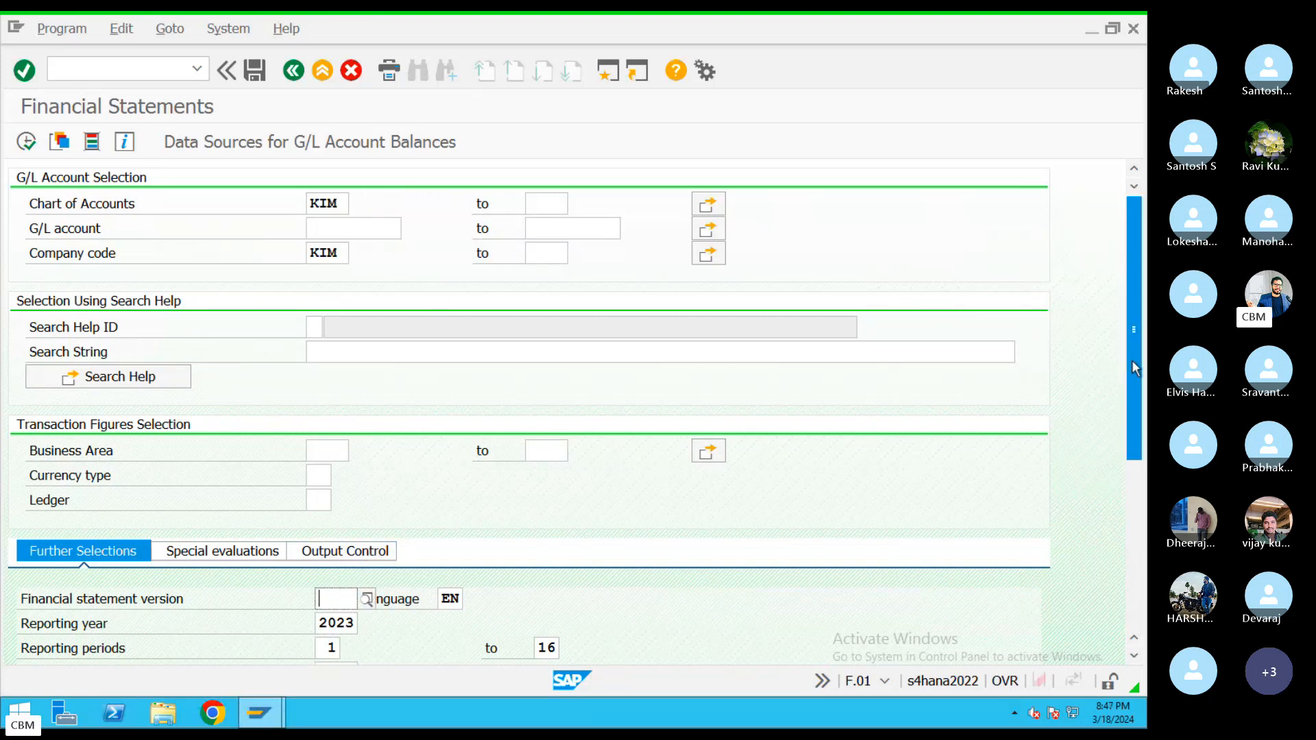
scroll(1011, 393, "down", 3)
left_click(318, 341)
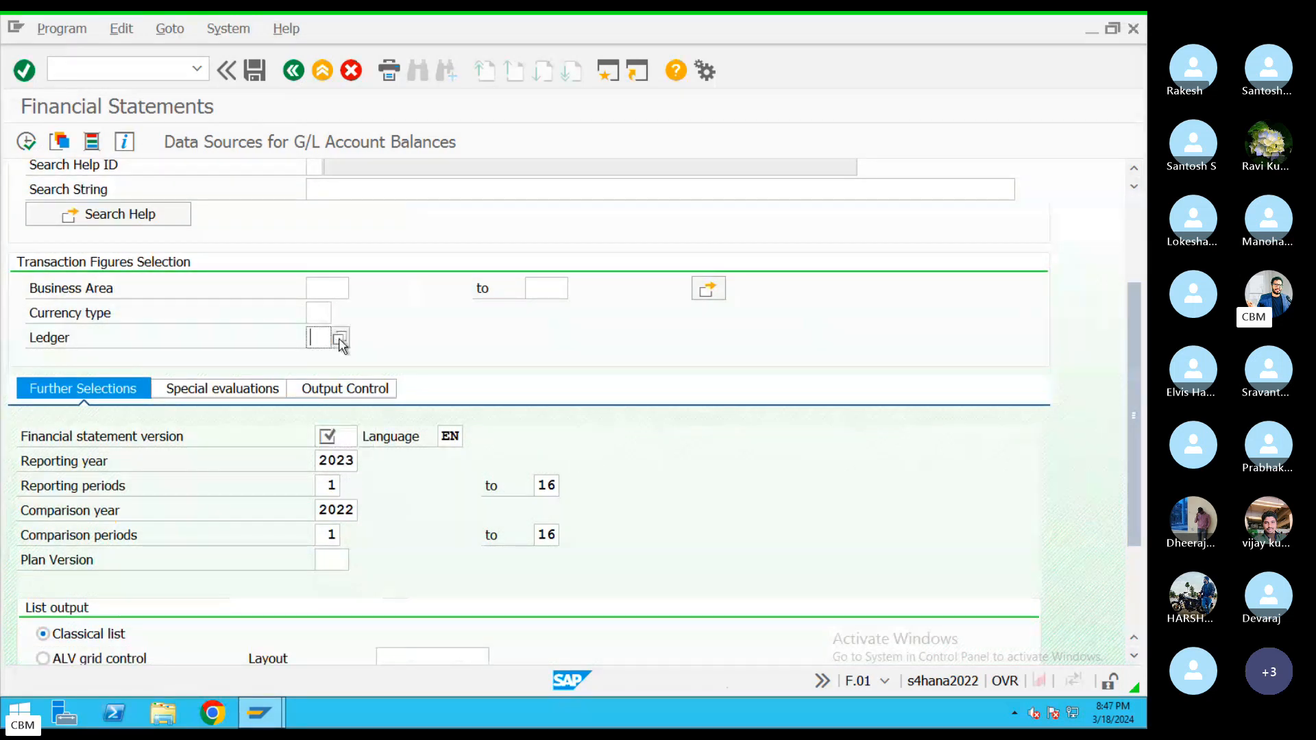
left_click(339, 338)
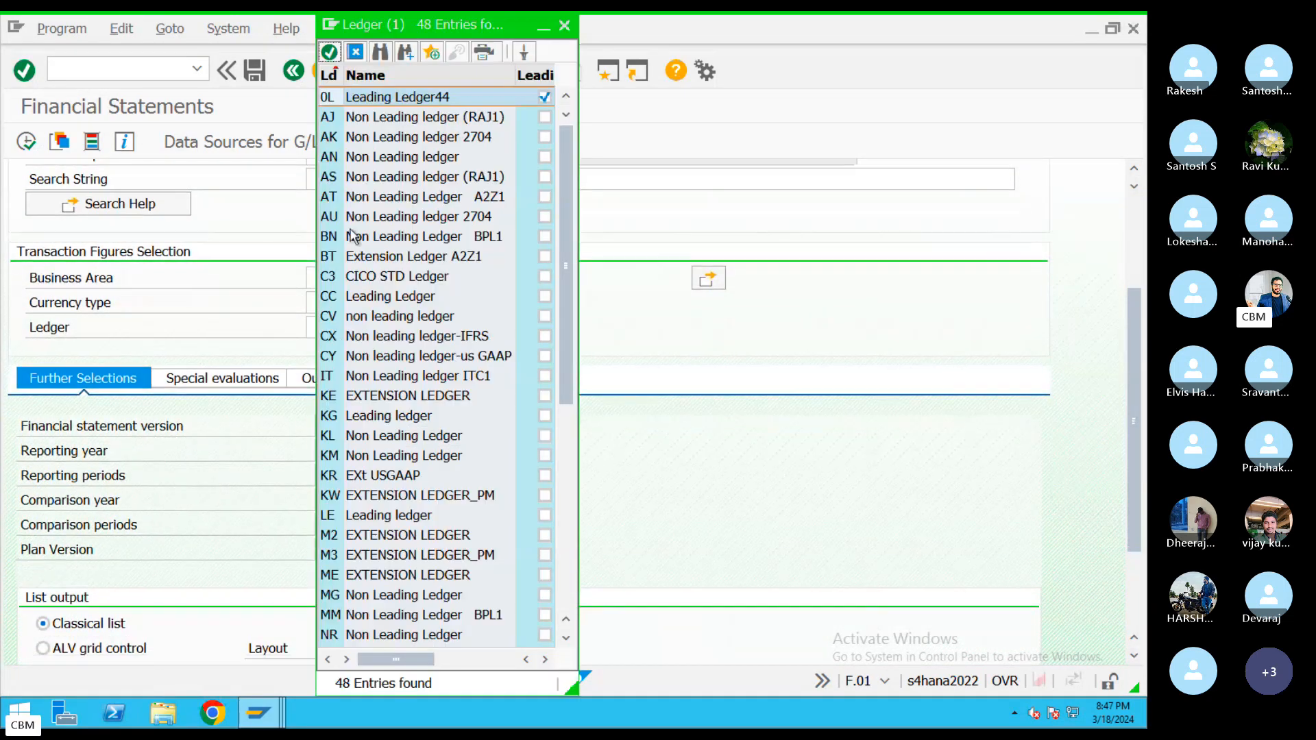
double_click(361, 98)
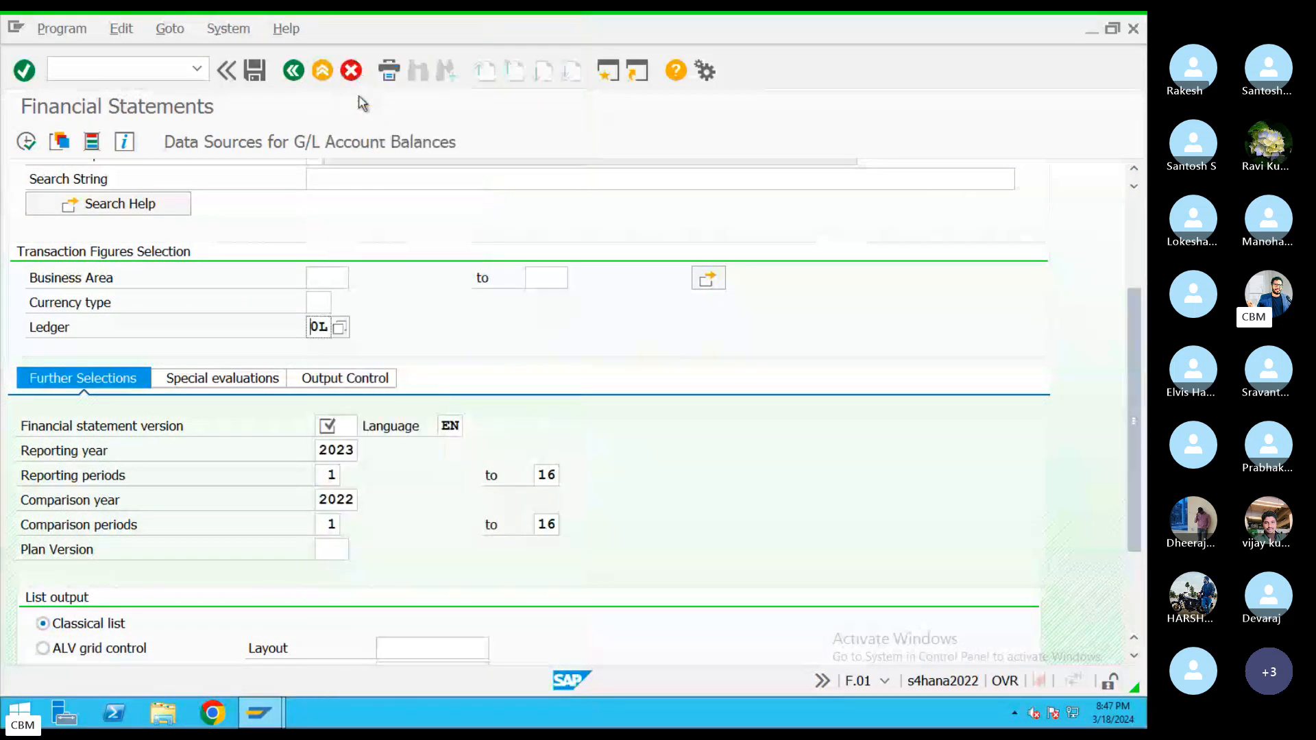
Step: Choose financial statement version BAIN and run the report for reporting periods 1 to 16
left_click(334, 427)
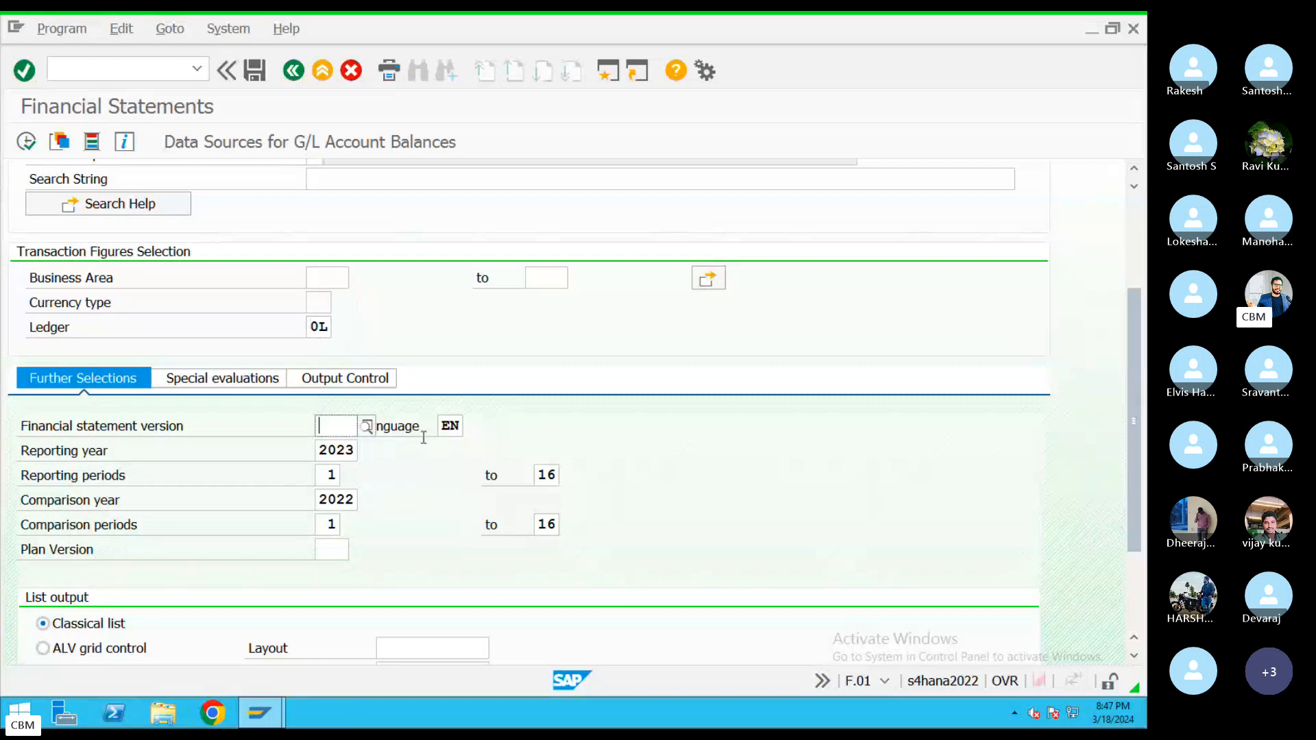
left_click(367, 427)
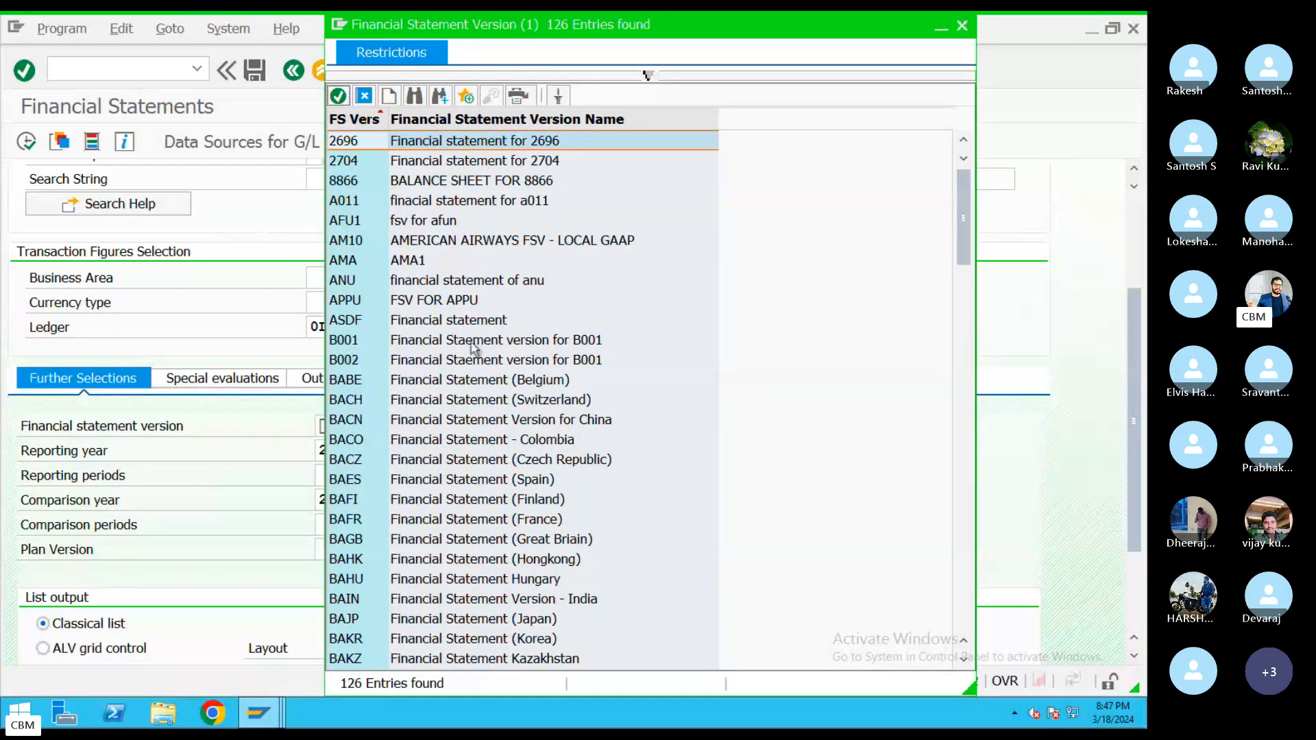
double_click(513, 606)
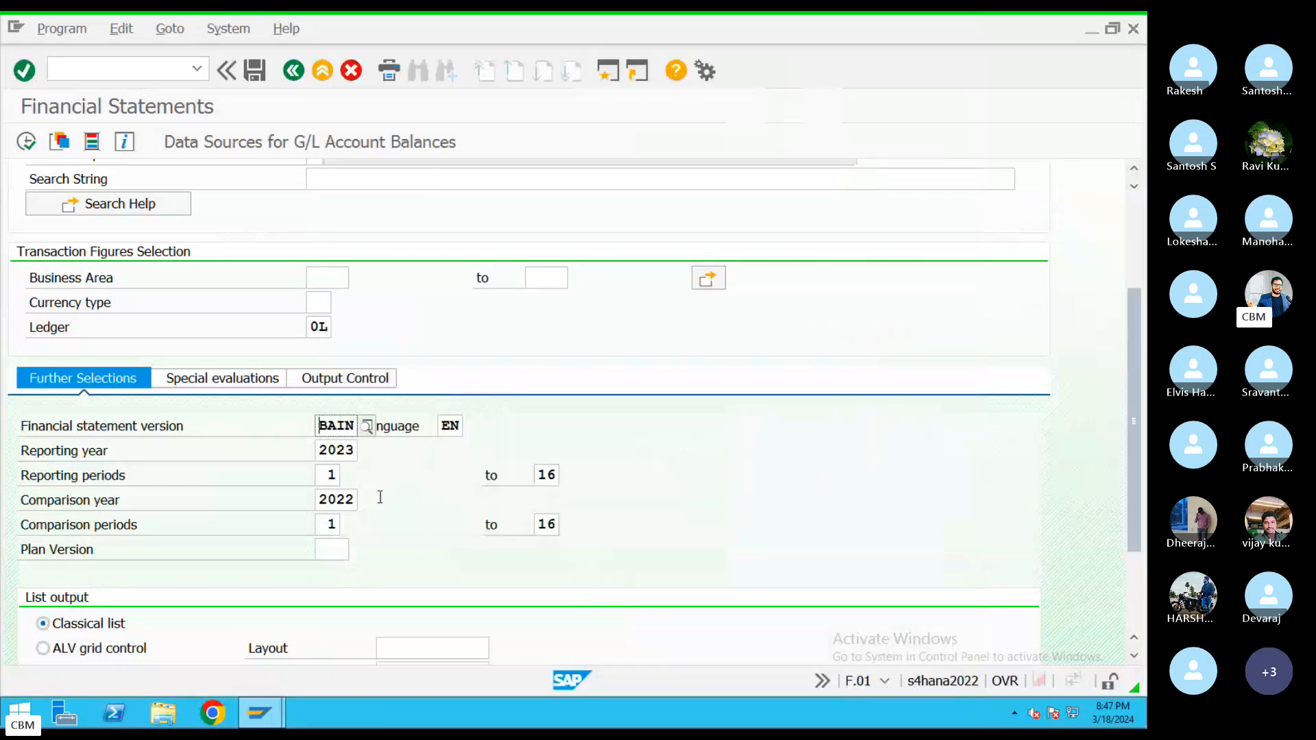
double_click(329, 476)
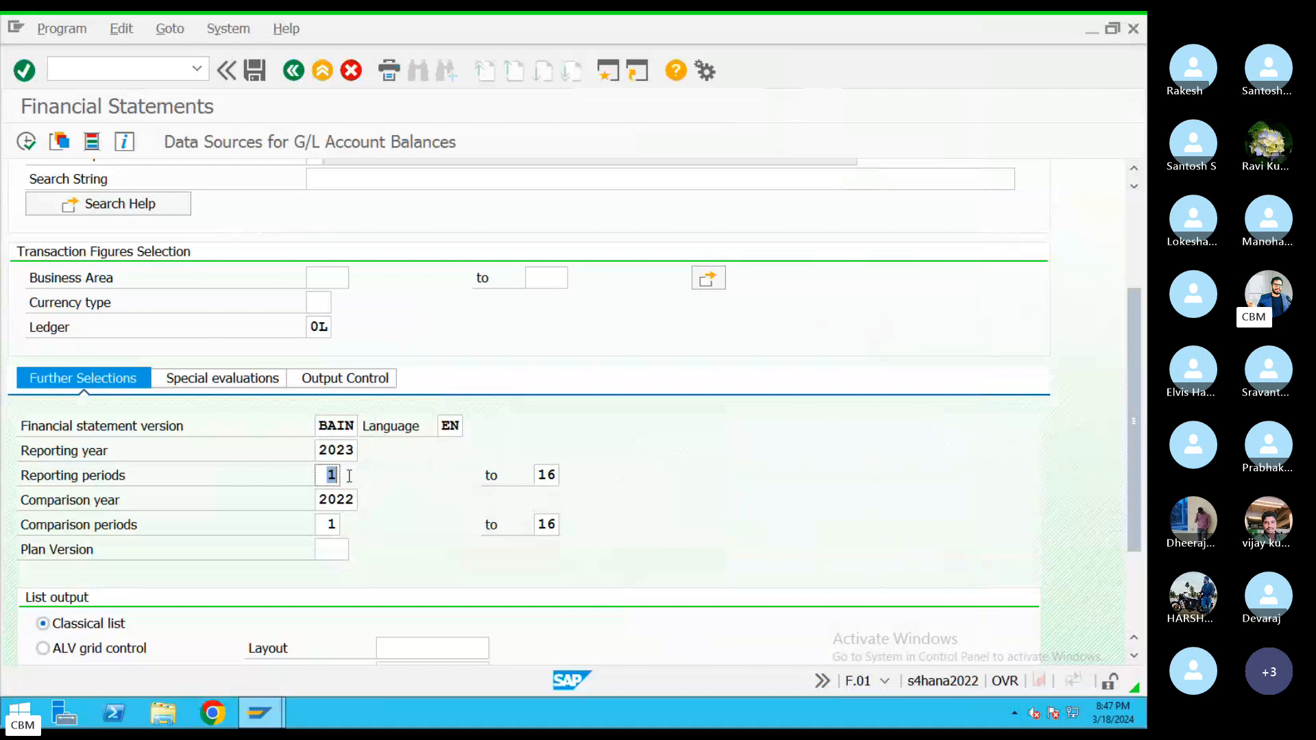
double_click(546, 476)
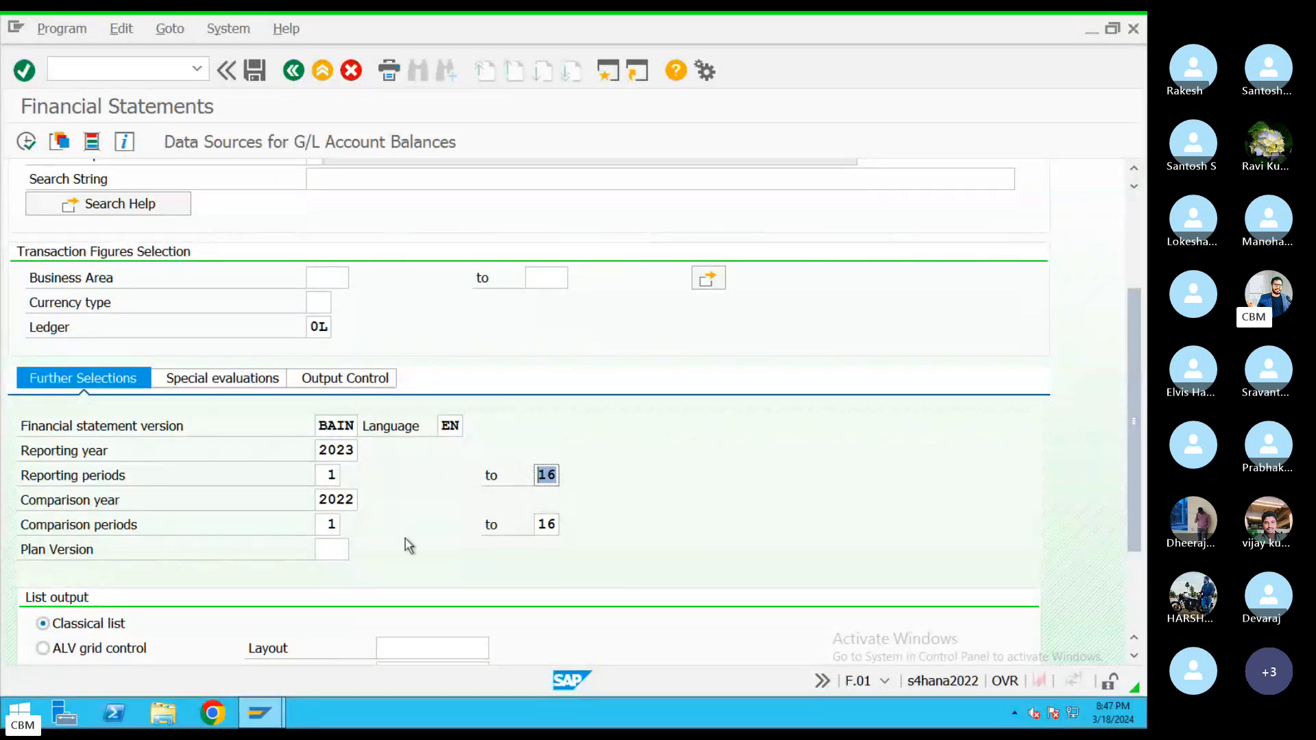
left_click(26, 142)
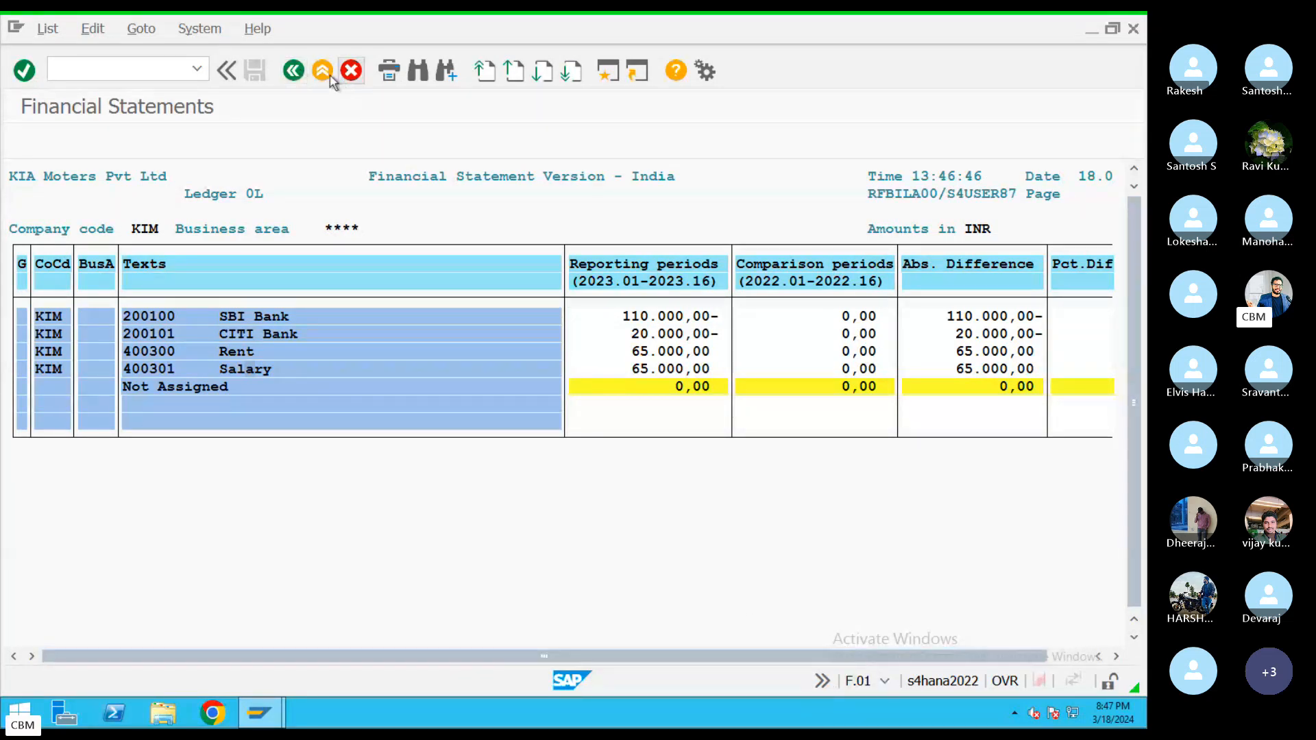
Step: Leave the financial statement report, return to SAP Easy Access and collapse the General Ledger Account folder
left_click(294, 70)
left_click(293, 71)
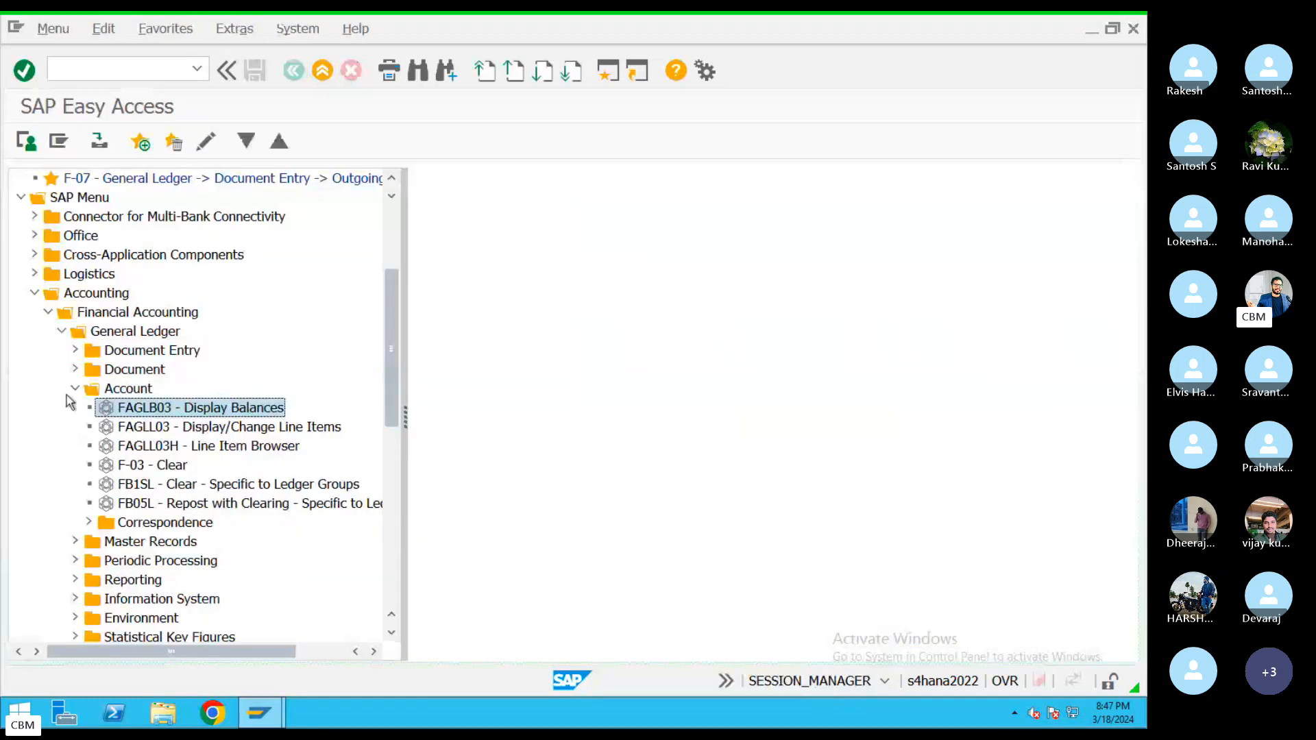
double_click(96, 394)
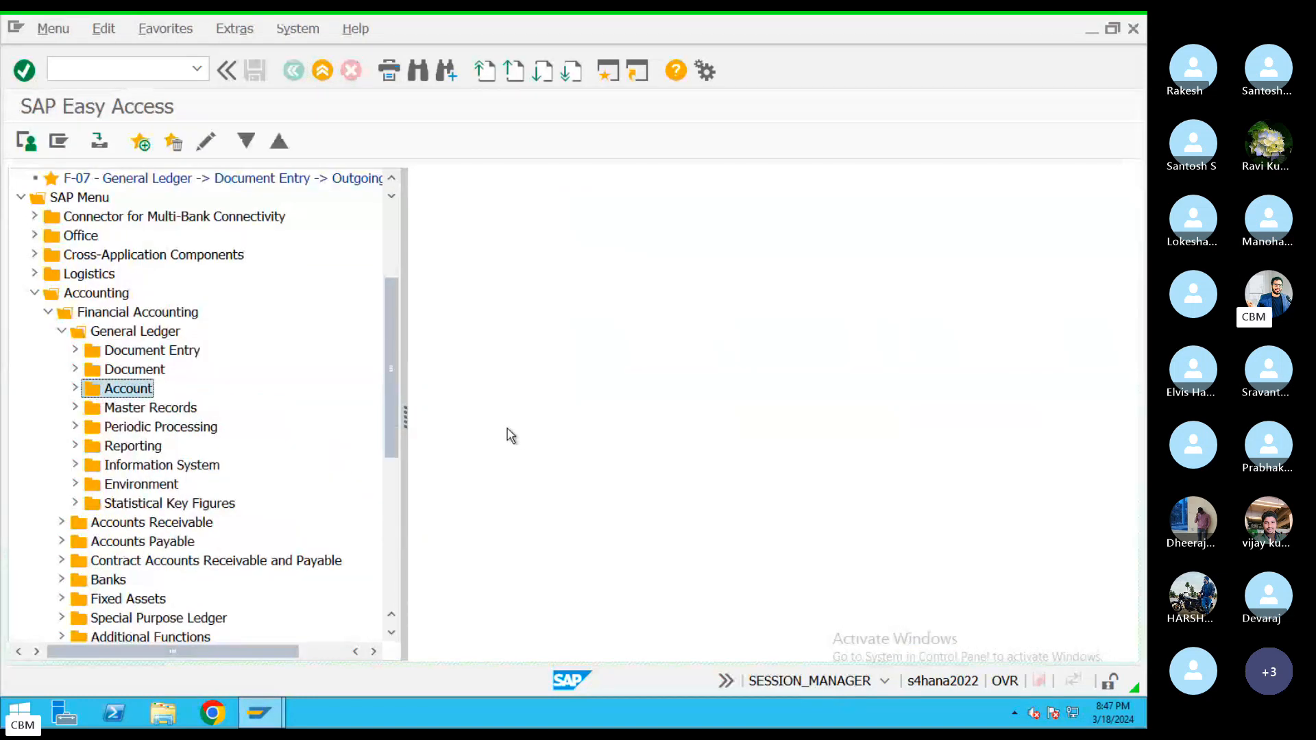
Step: Switch back to the SAP remote session and open G/L account document entry with transaction FB50
key("ctrl+Left")
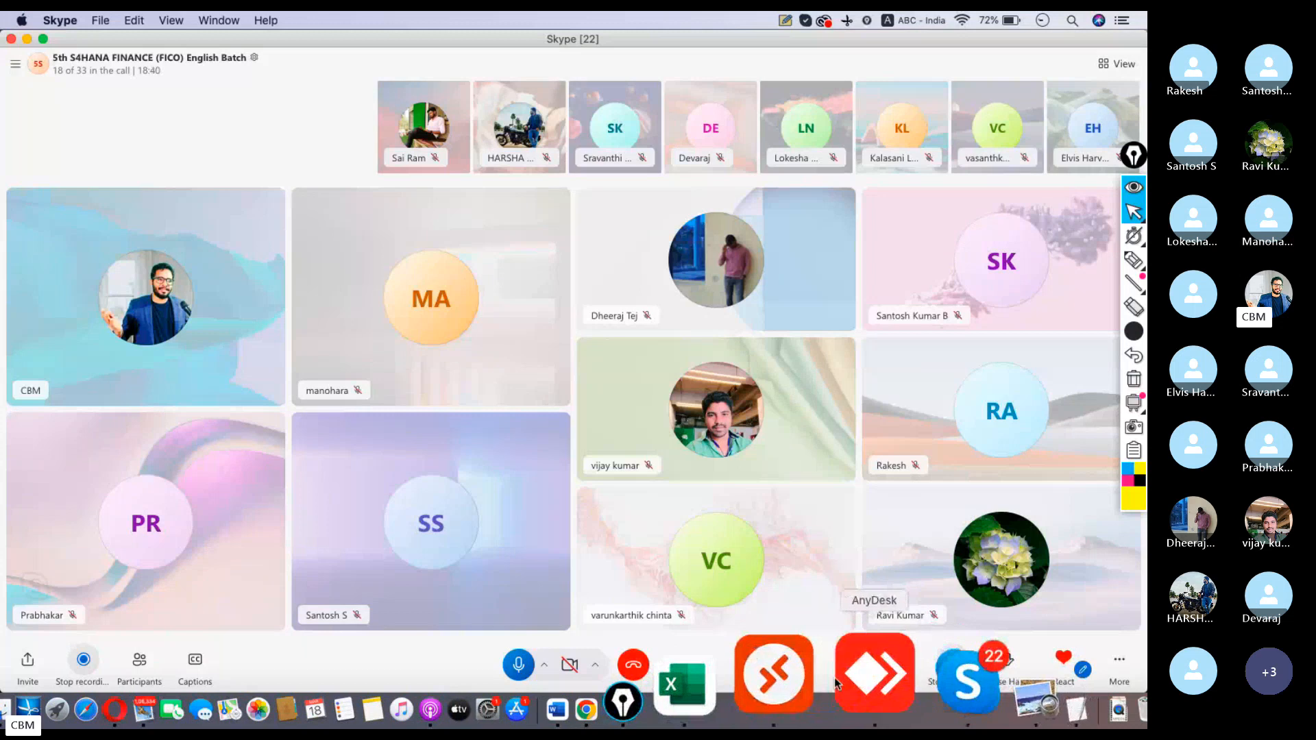
left_click(774, 675)
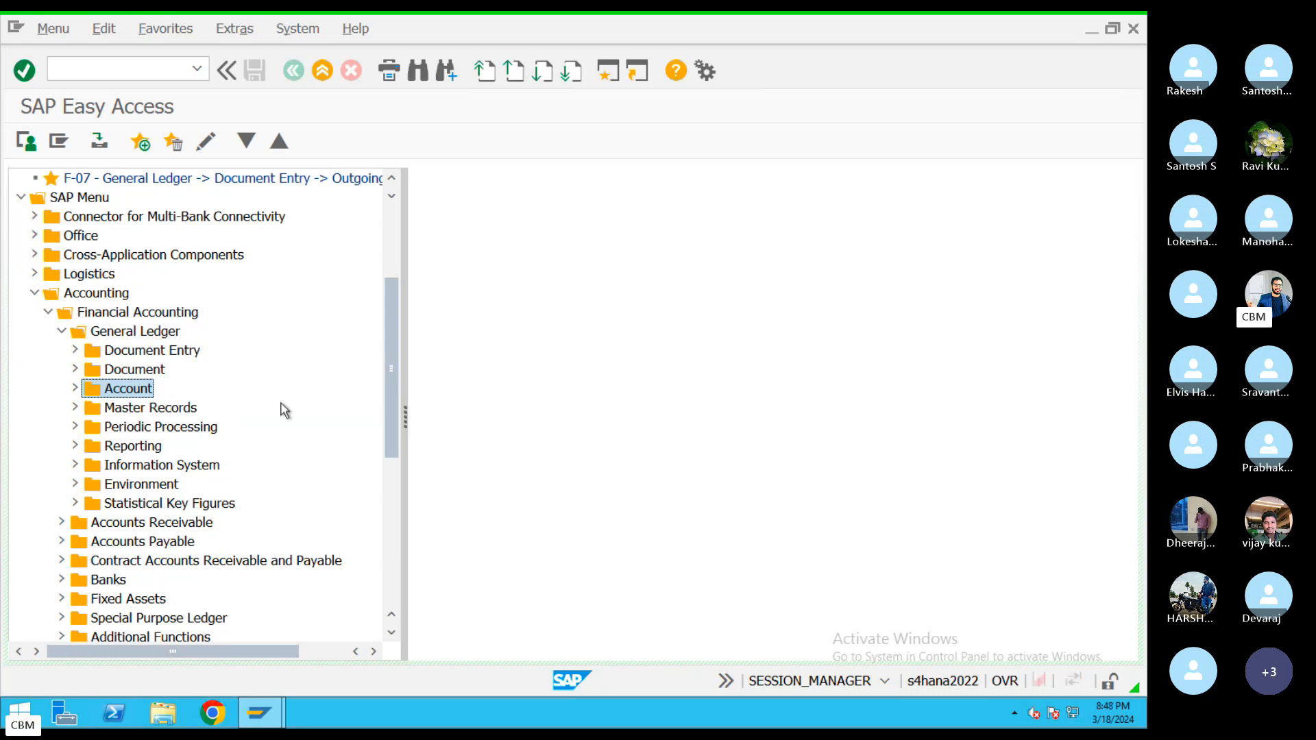
left_click(92, 71)
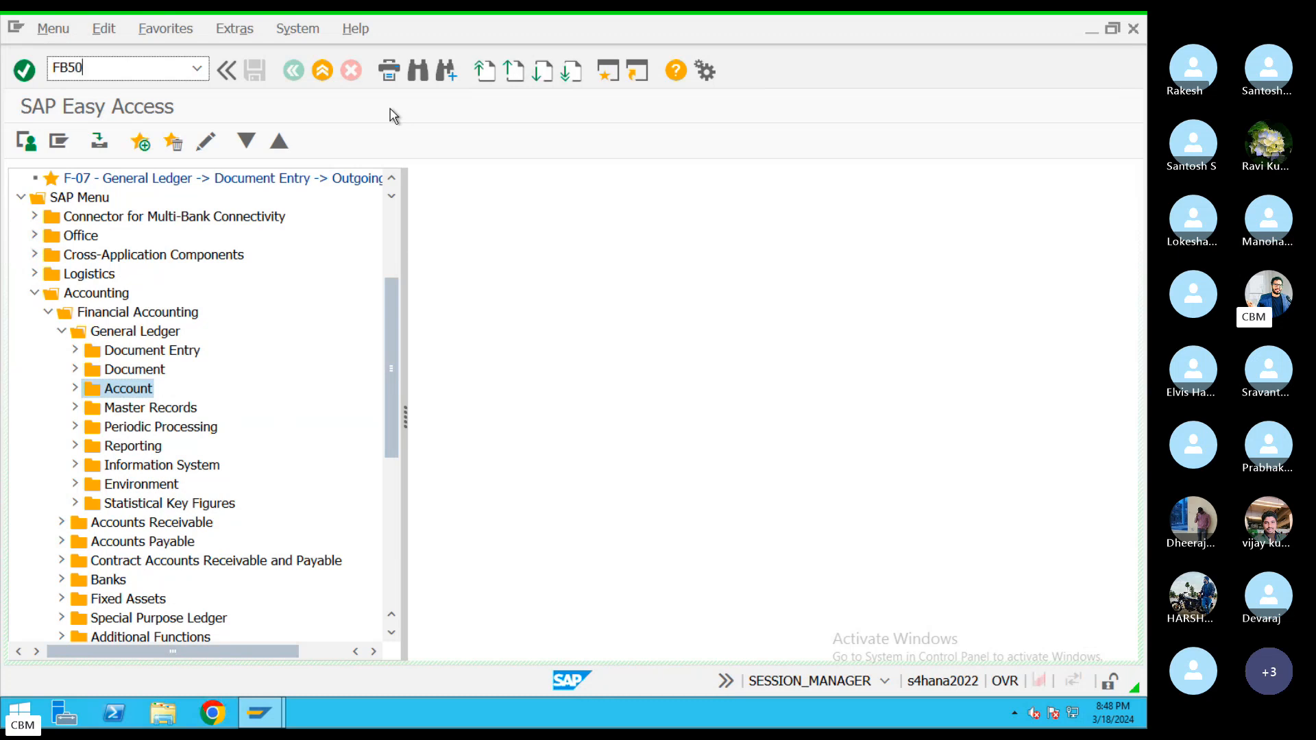
key("Return")
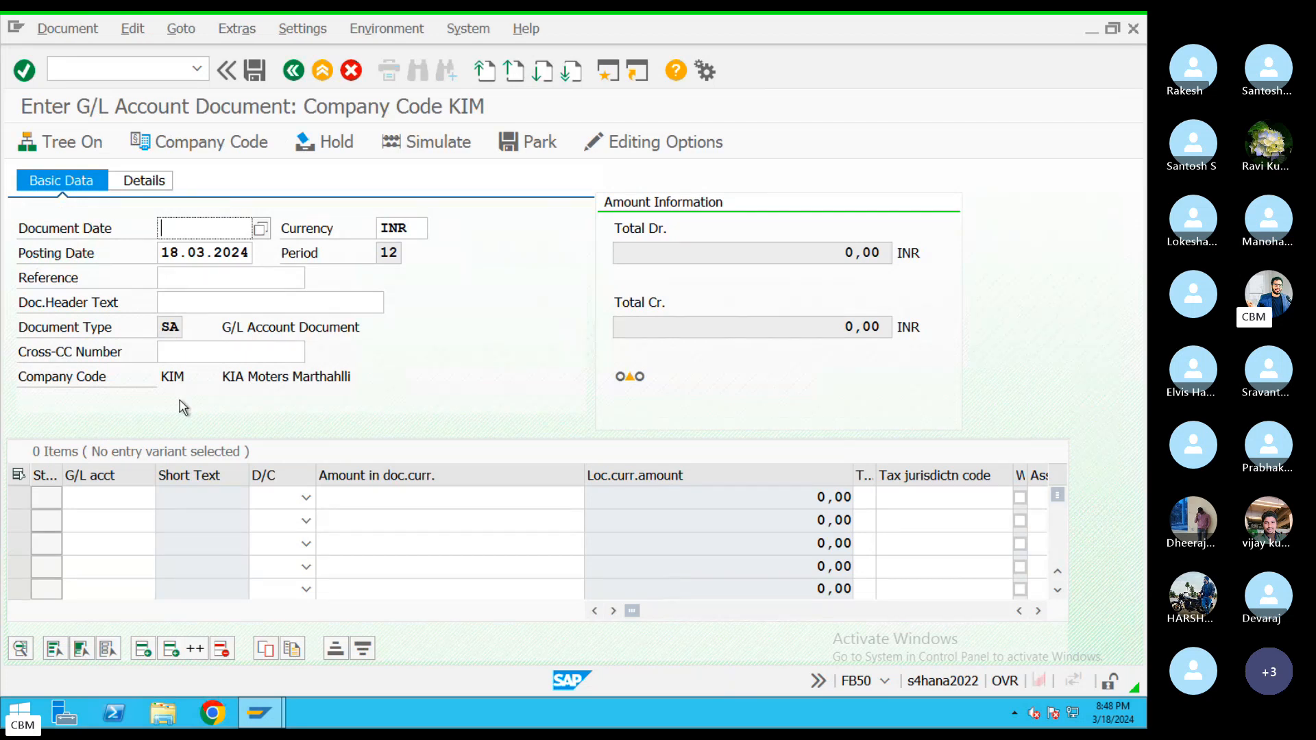
Step: Open Post with Reference from the blank G/L account document
left_click(117, 498)
left_click(117, 551)
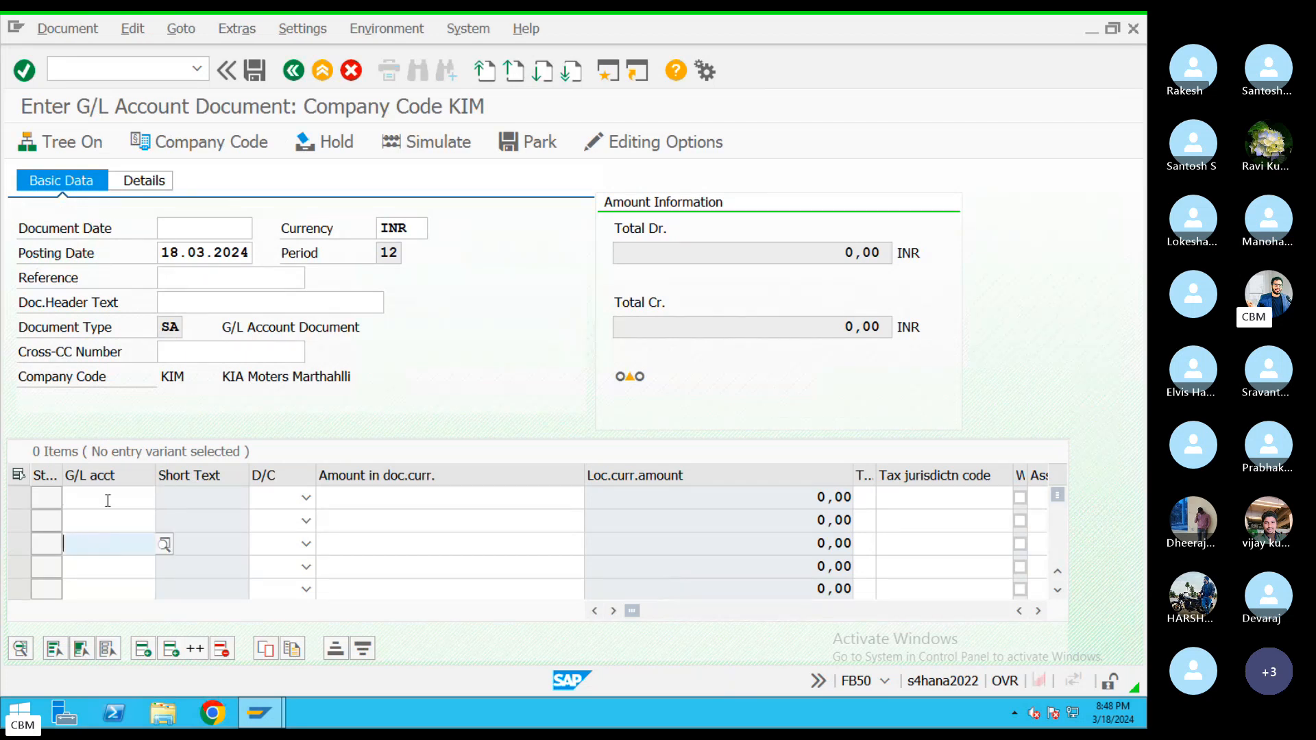
left_click(182, 29)
left_click(259, 55)
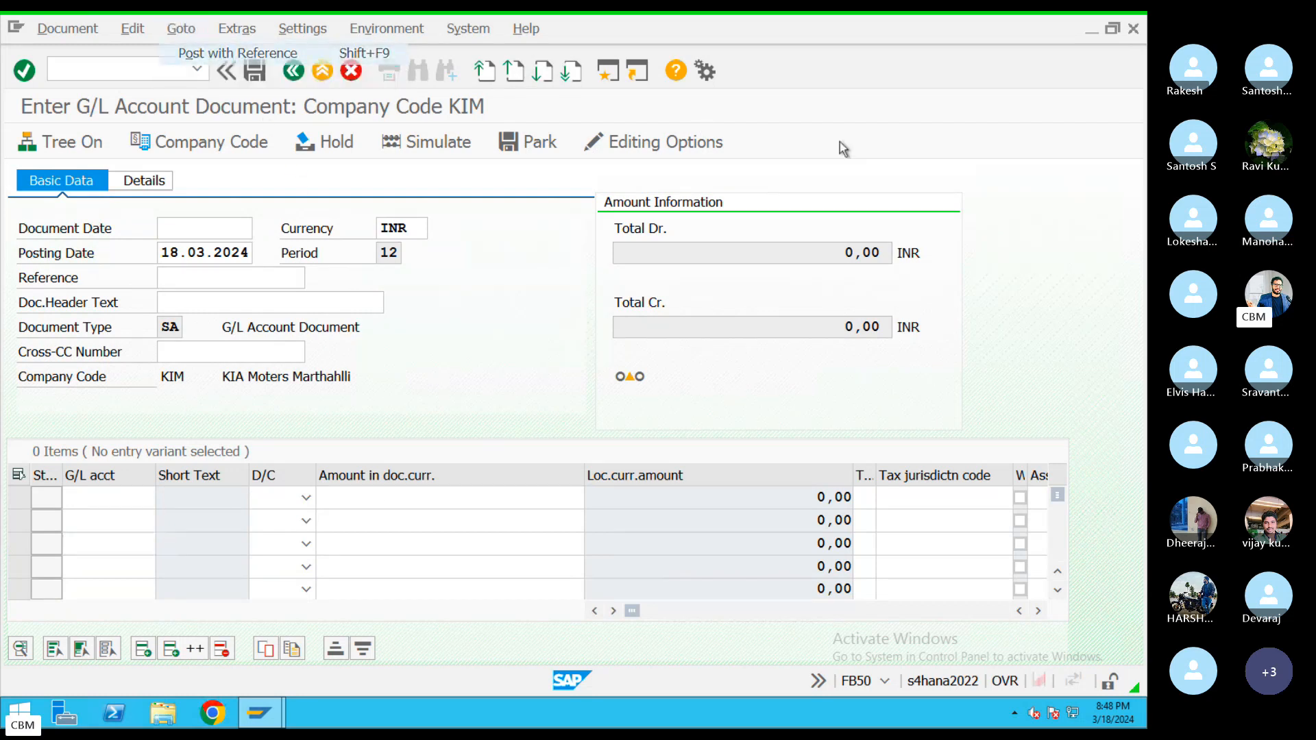
Step: Display reference document 1 in company code KIM to examine its line items, and return to the reference header
left_click_drag(174, 253, 154, 252)
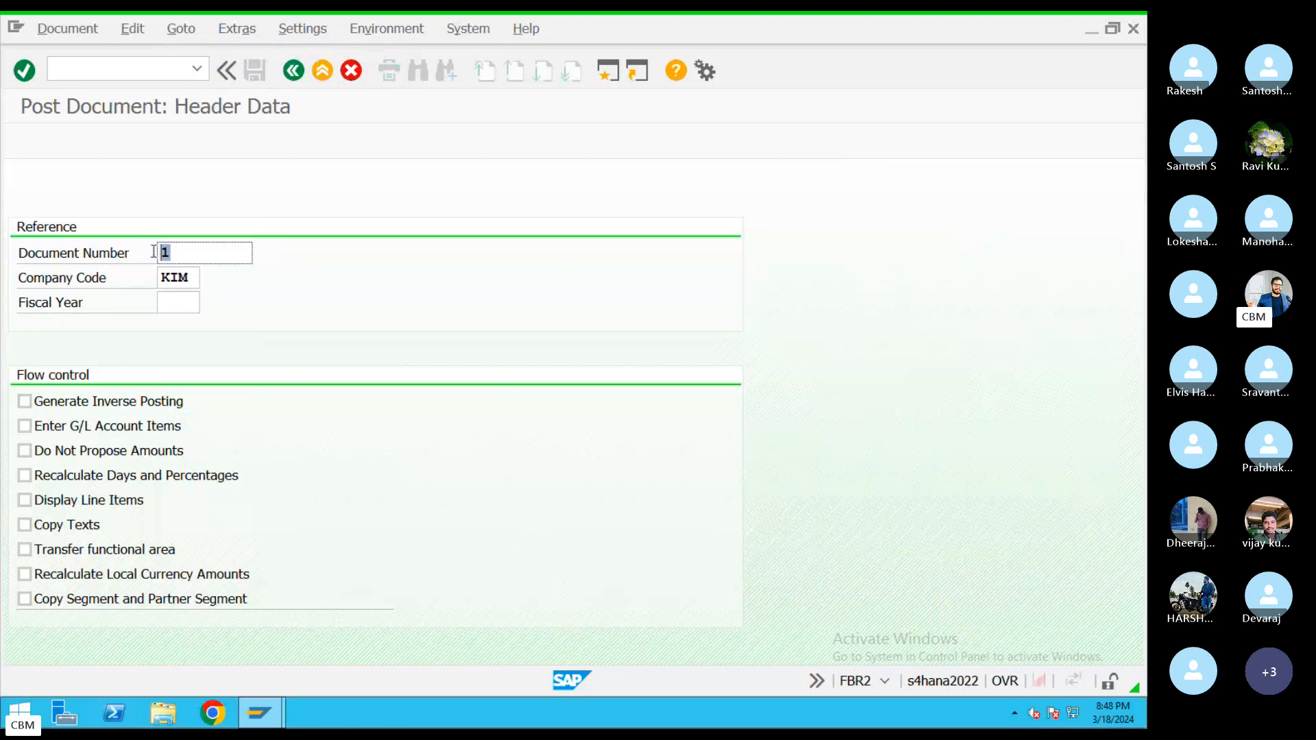
left_click(189, 254)
left_click(152, 254)
key("alt+Tab")
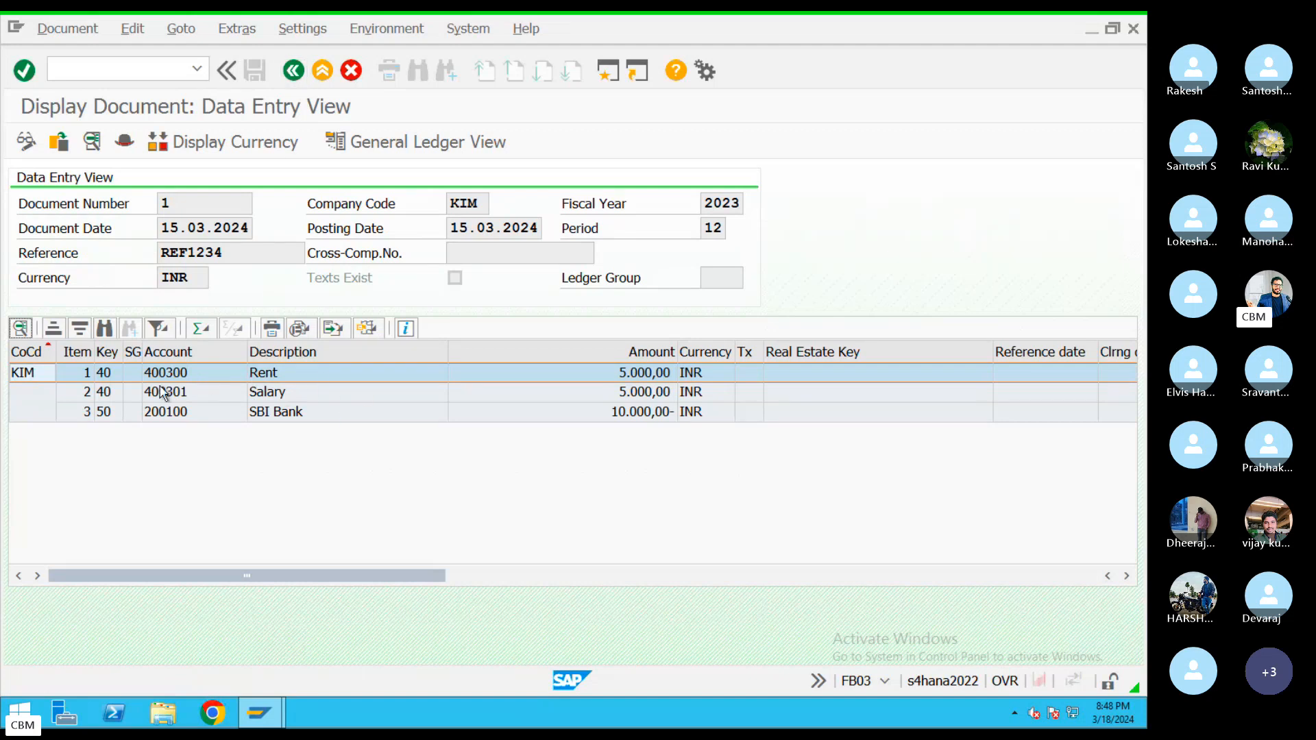
left_click(294, 70)
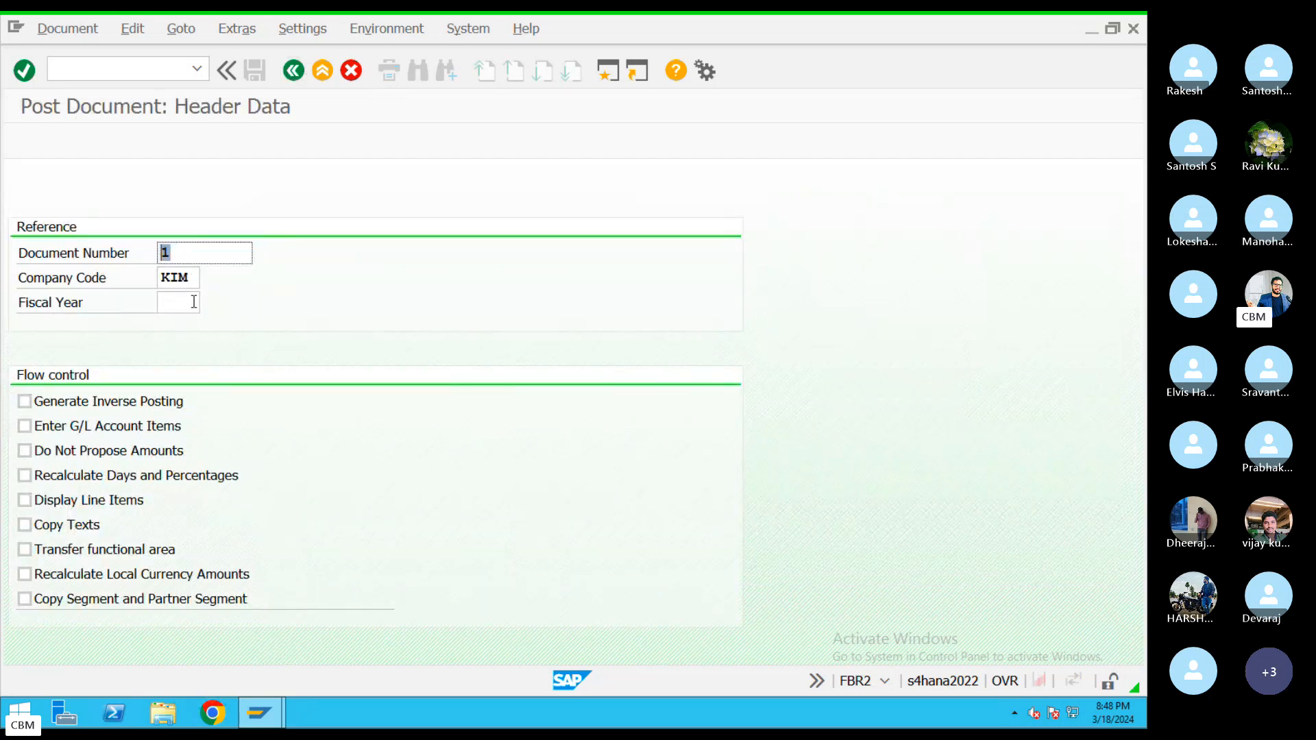
Step: Set the reference document's fiscal year to 2023 and copy its header data into the new posting
left_click(187, 302)
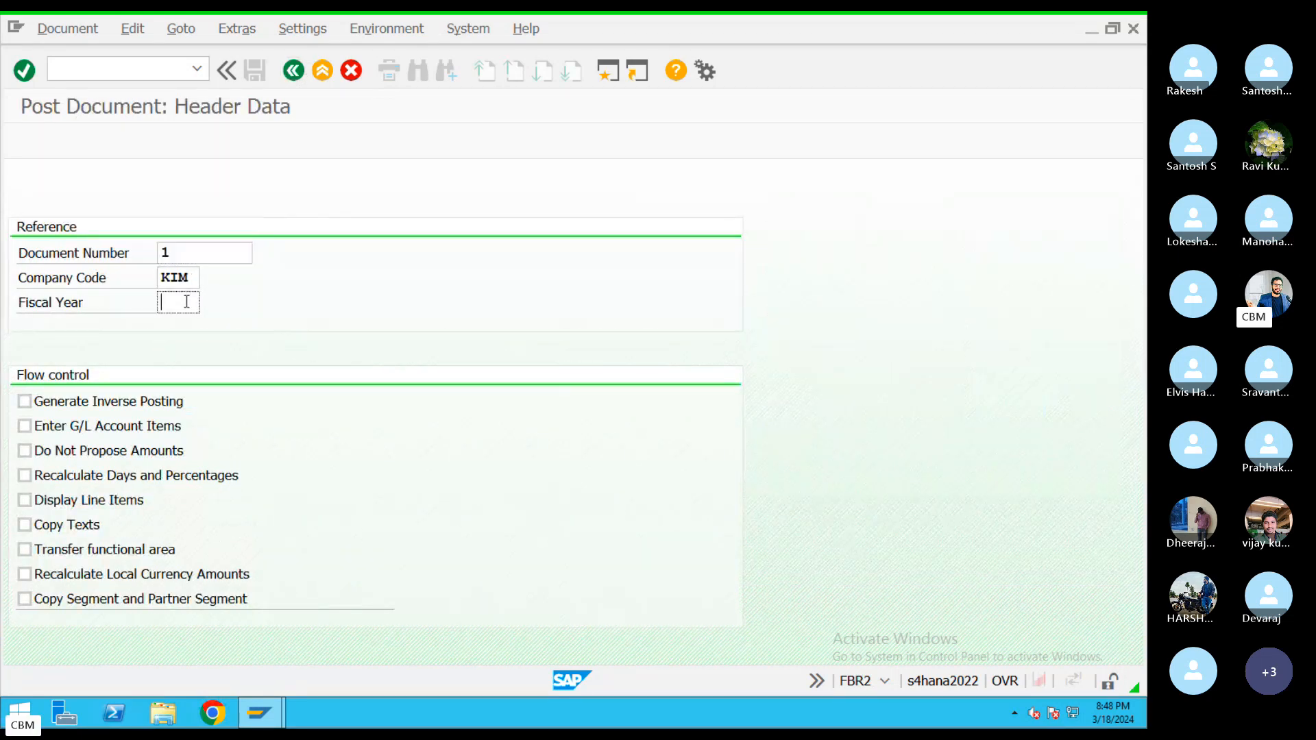
type("2023")
key("Return")
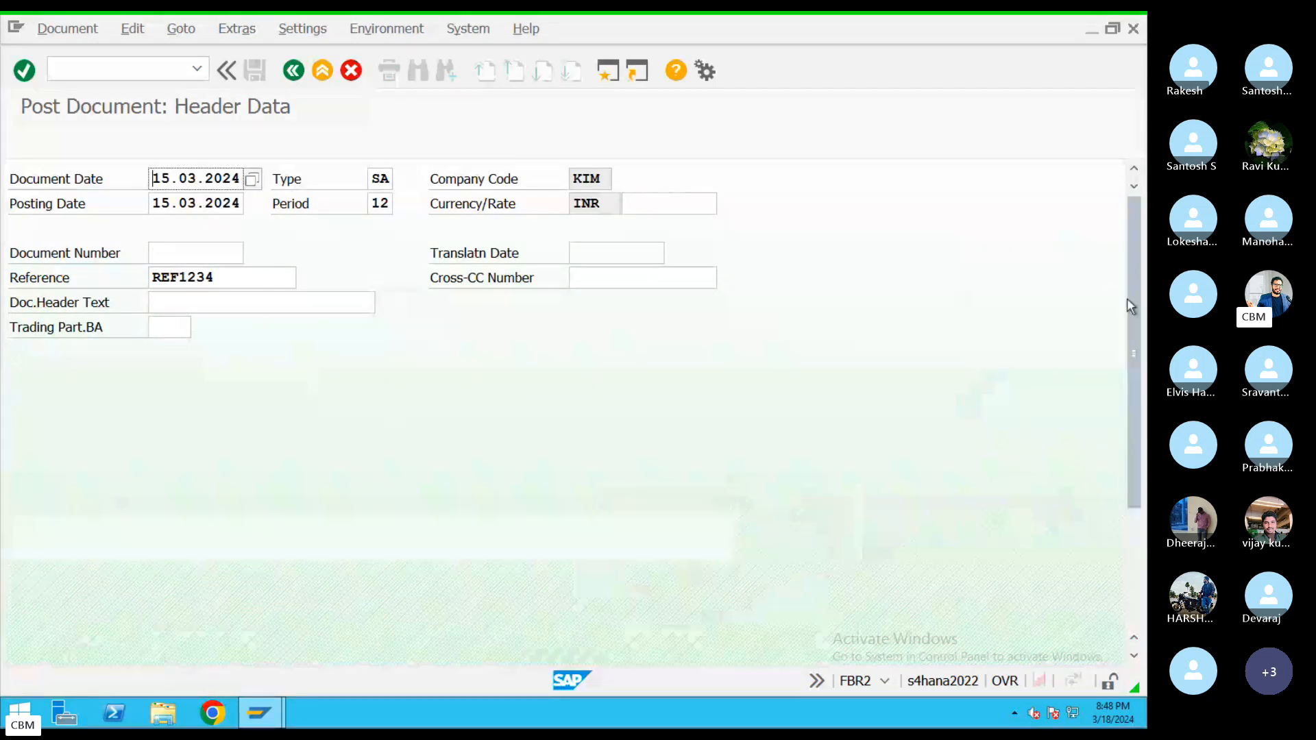
Step: Change the new document's reference to REF123454 and continue to the line item overview
left_click_drag(1128, 299, 1126, 266)
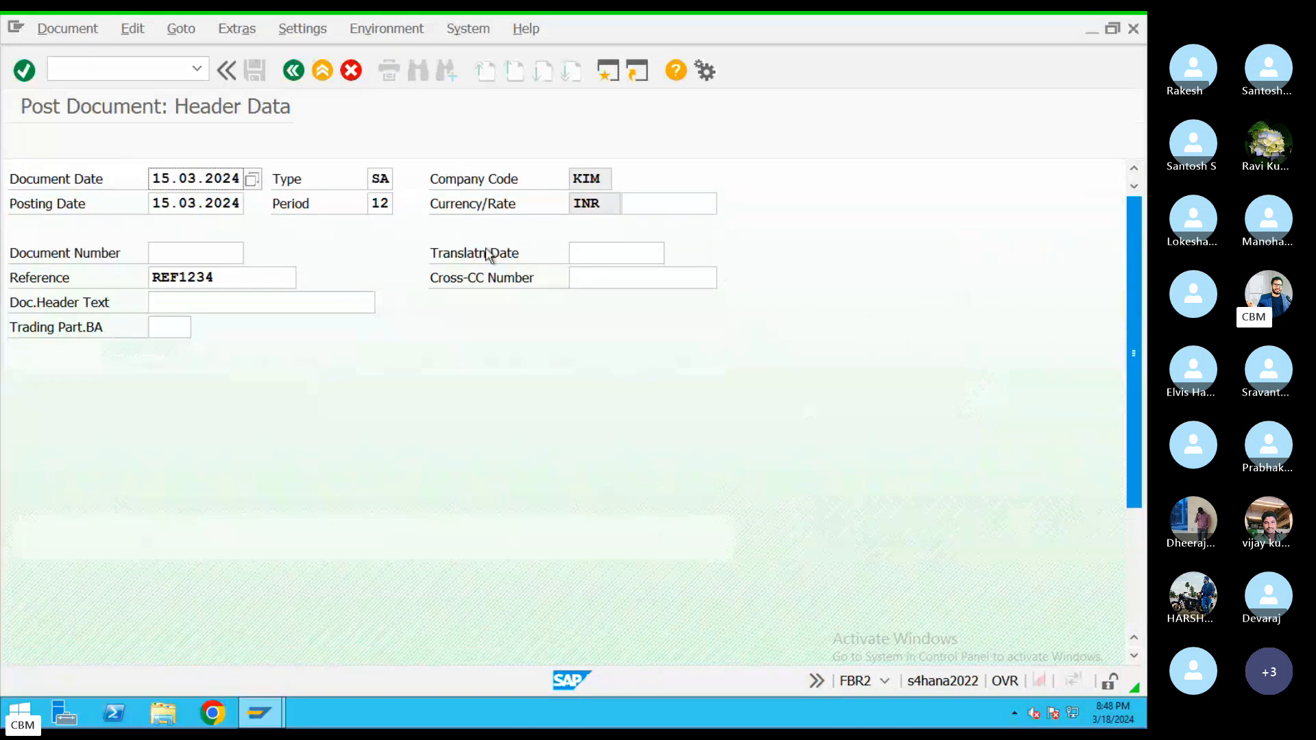
left_click(234, 278)
type("54")
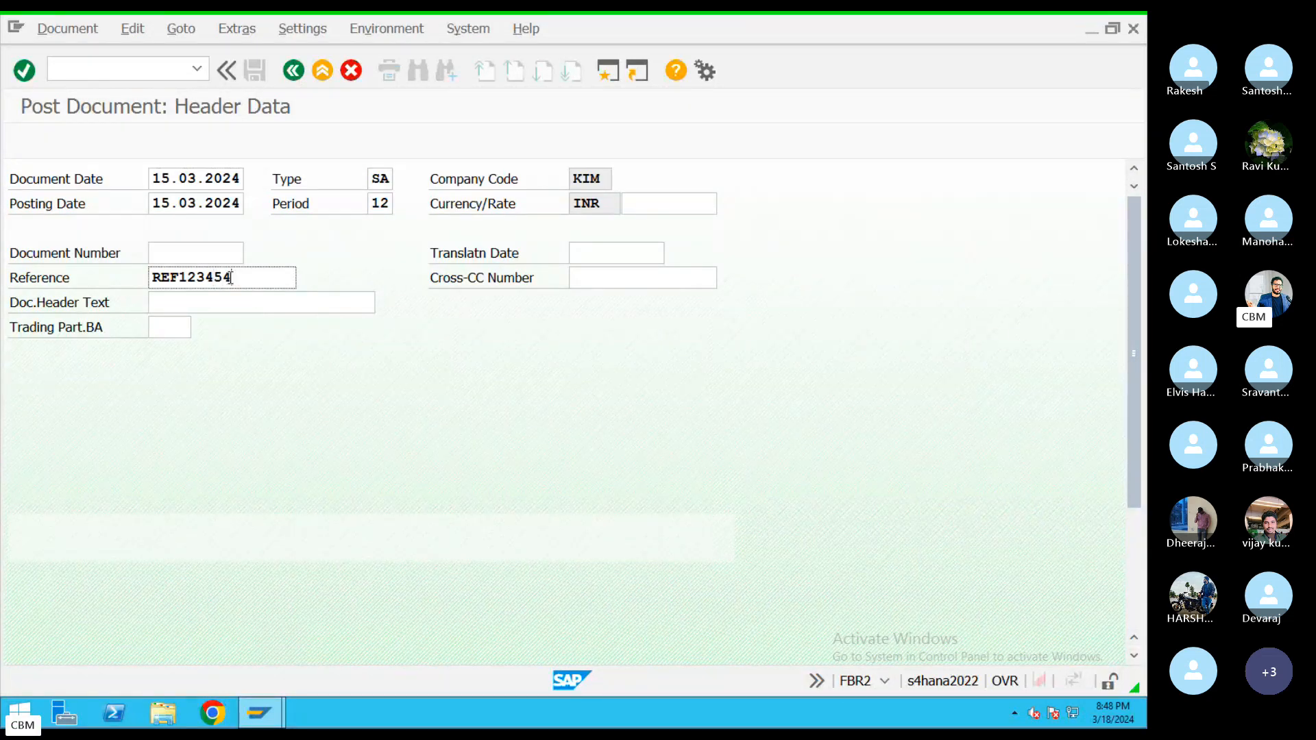
left_click_drag(230, 277, 109, 274)
key("Return")
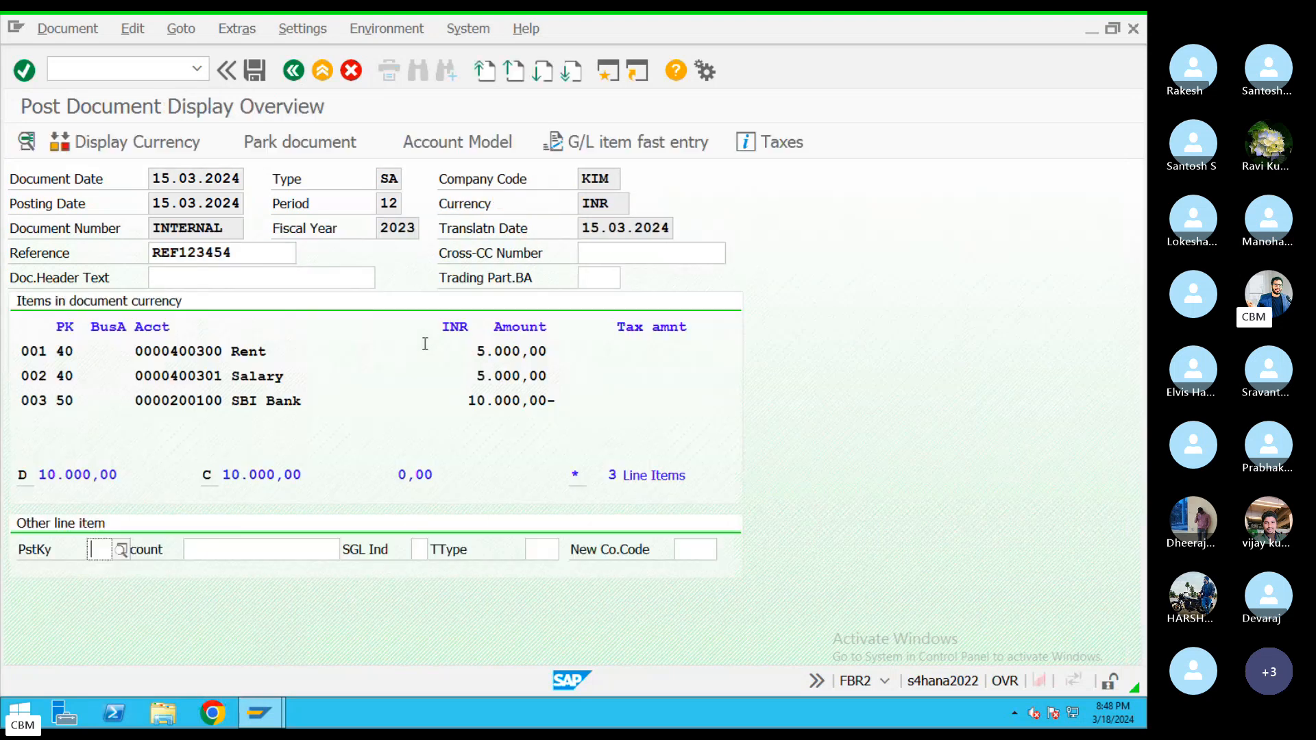
Step: Check the copied Rent, Salary and SBI Bank line items and post the document
left_click_drag(302, 352, 65, 354)
left_click_drag(301, 376, 81, 375)
left_click_drag(556, 401, 4, 351)
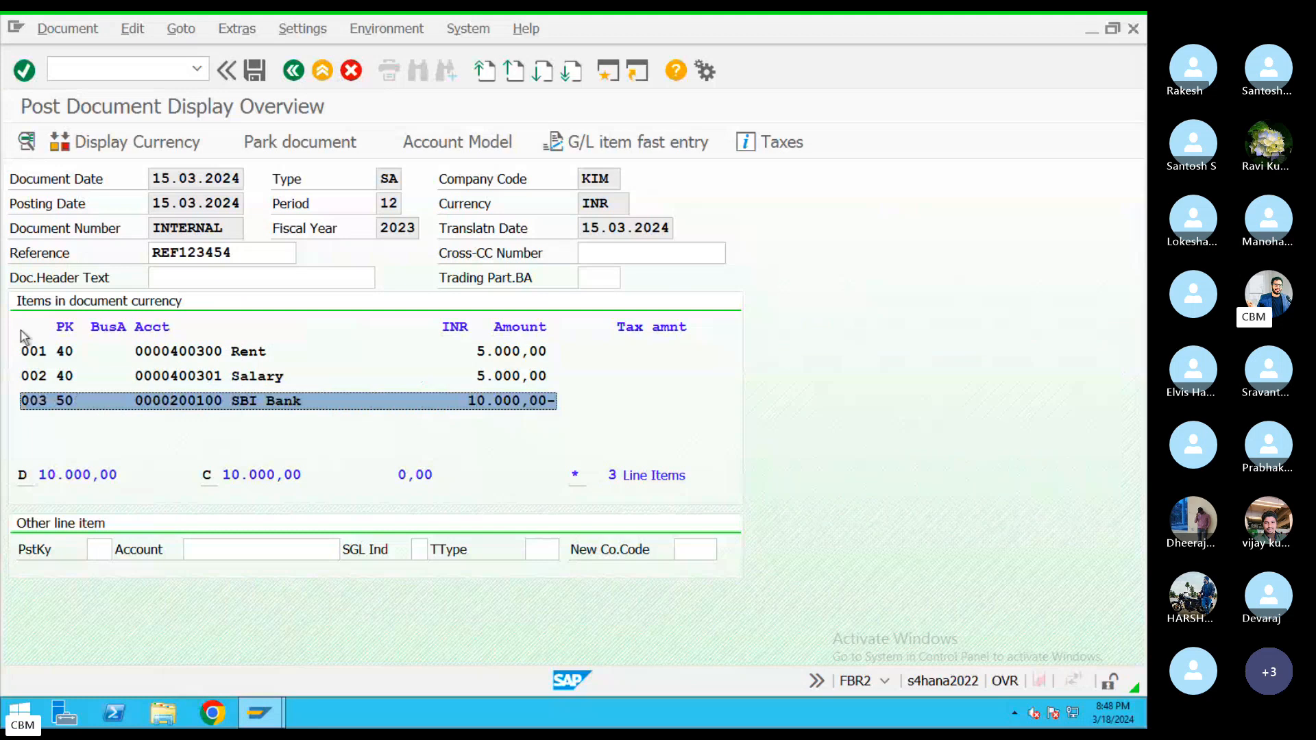
left_click(254, 71)
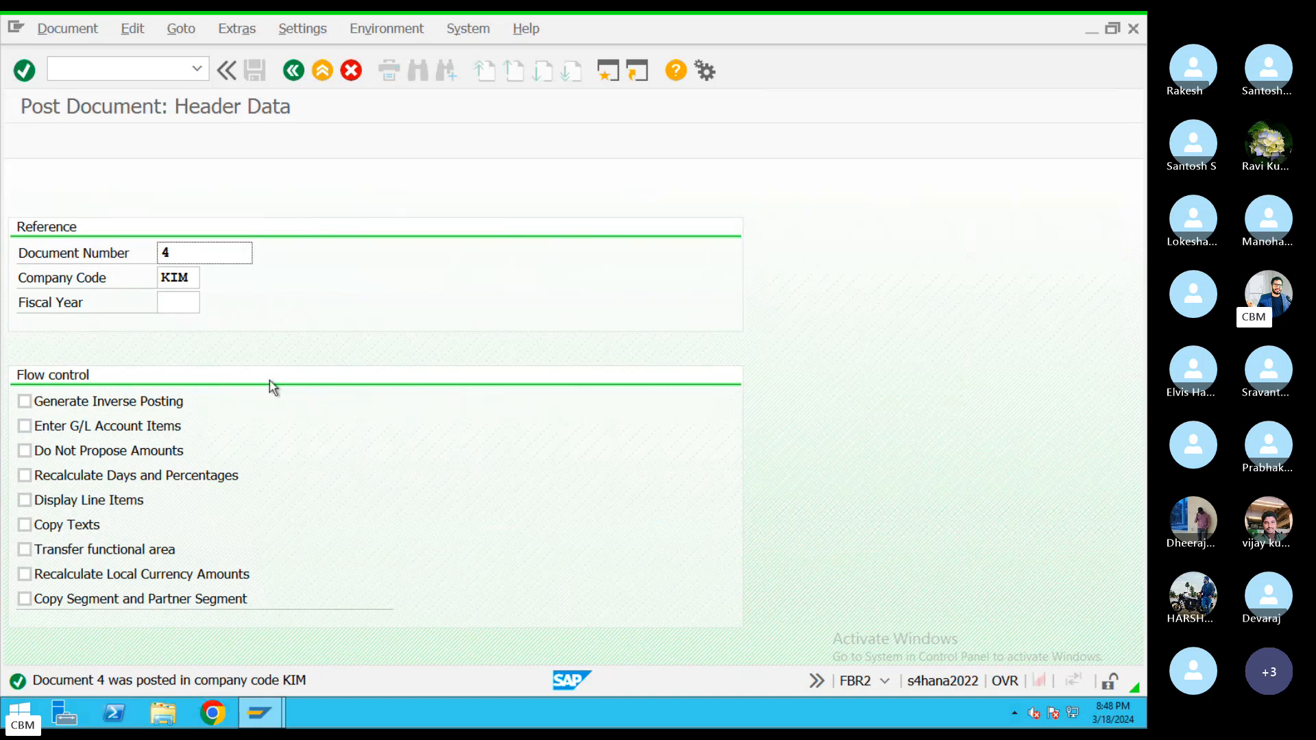
Step: Set the fiscal year of reference document 4 to 2023 and copy its header data into a new posting
left_click(186, 302)
type("2023")
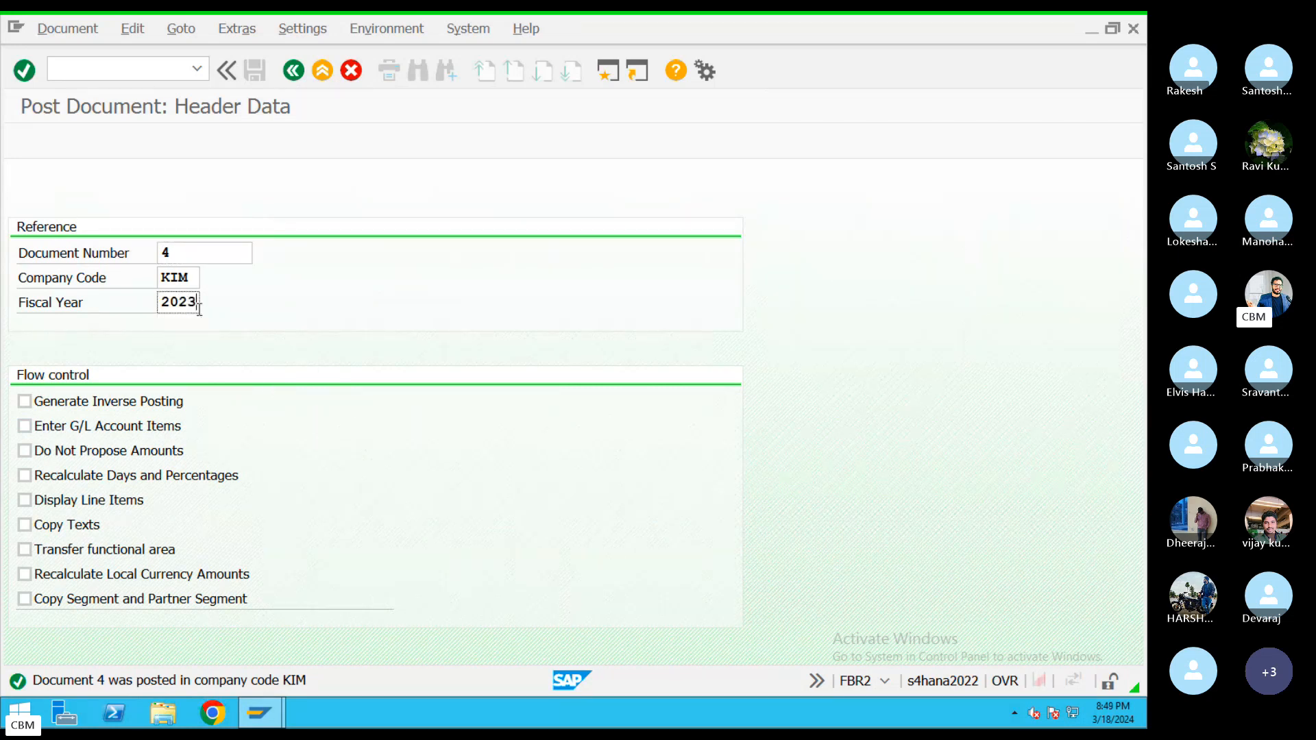
key("Return")
Step: Change the new document's reference to REF1233 and continue to the line item overview
left_click(258, 277)
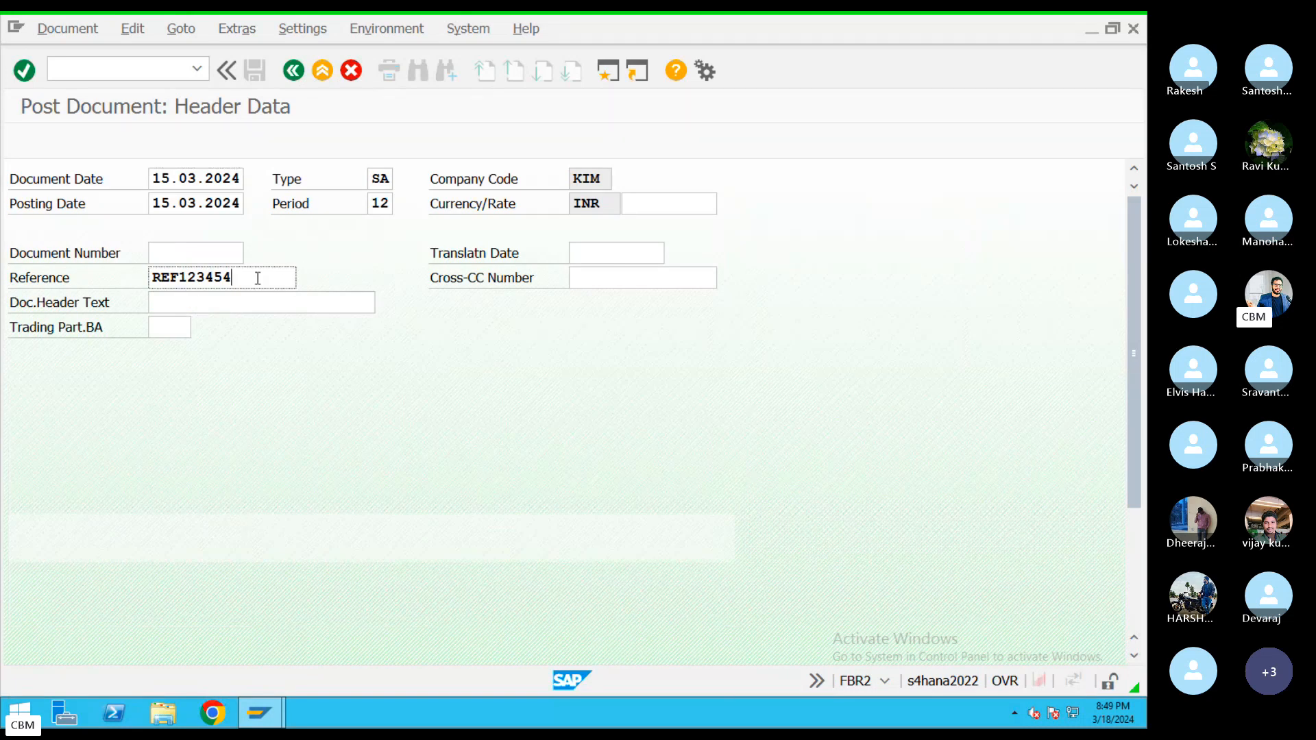
key("BackSpace")
key("BackSpace")
key("BackSpace")
type("3")
key("Return")
Step: Review the Rent, Salary and SBI Bank line items copied from document 4 and post the document
left_click_drag(306, 356, 110, 355)
left_click_drag(308, 382, 128, 374)
left_click_drag(332, 402, 136, 376)
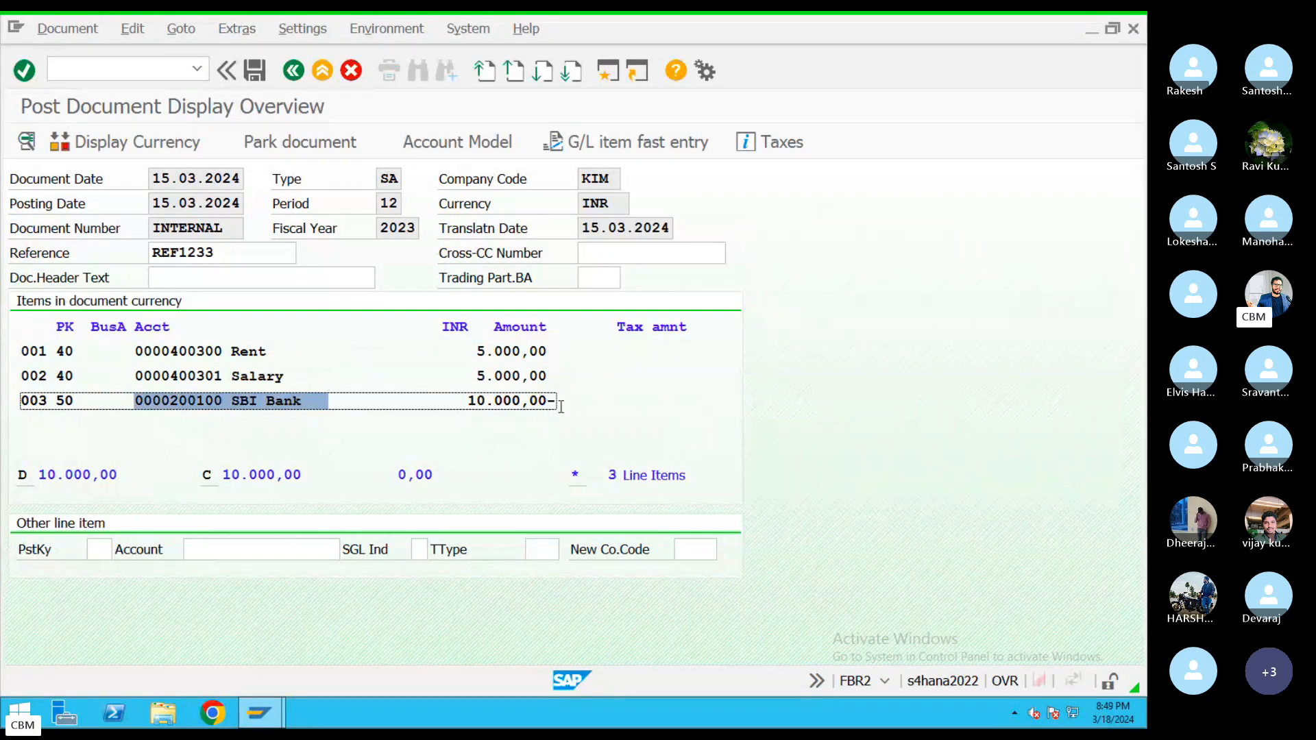
left_click_drag(559, 400, 2, 336)
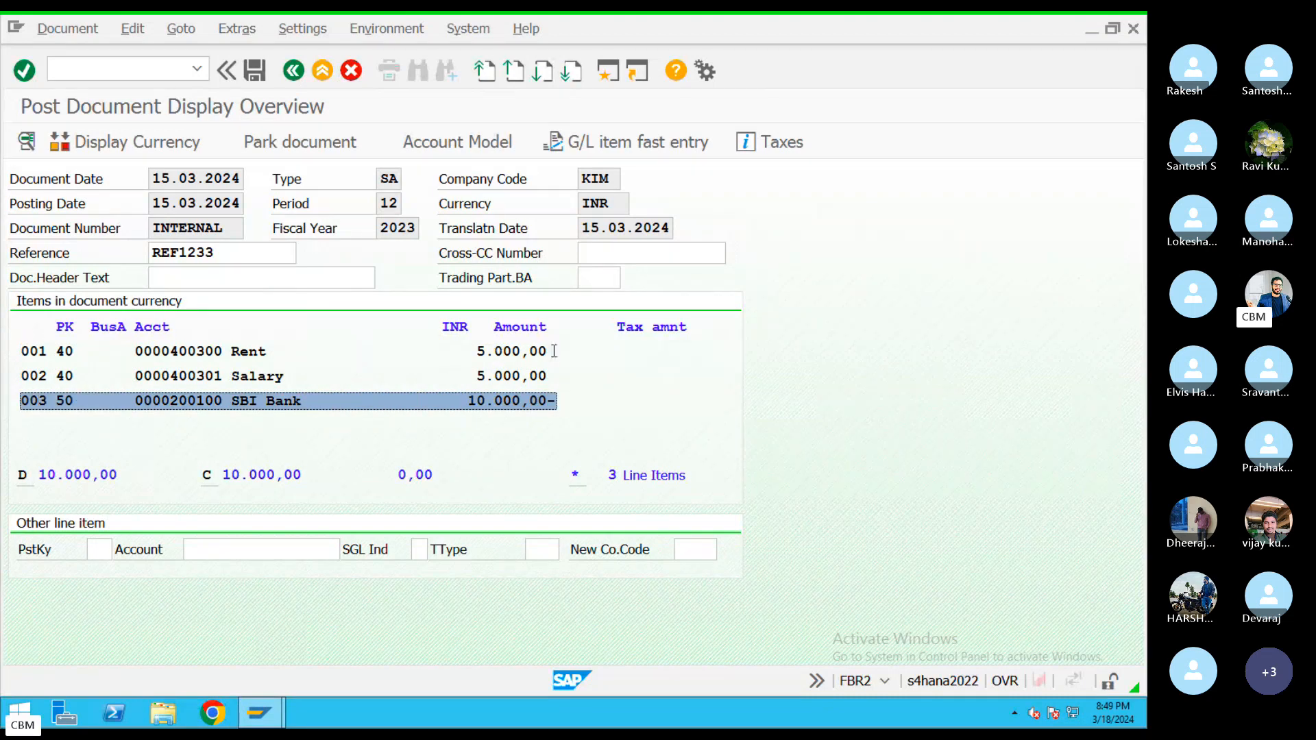
left_click_drag(554, 352, 3, 353)
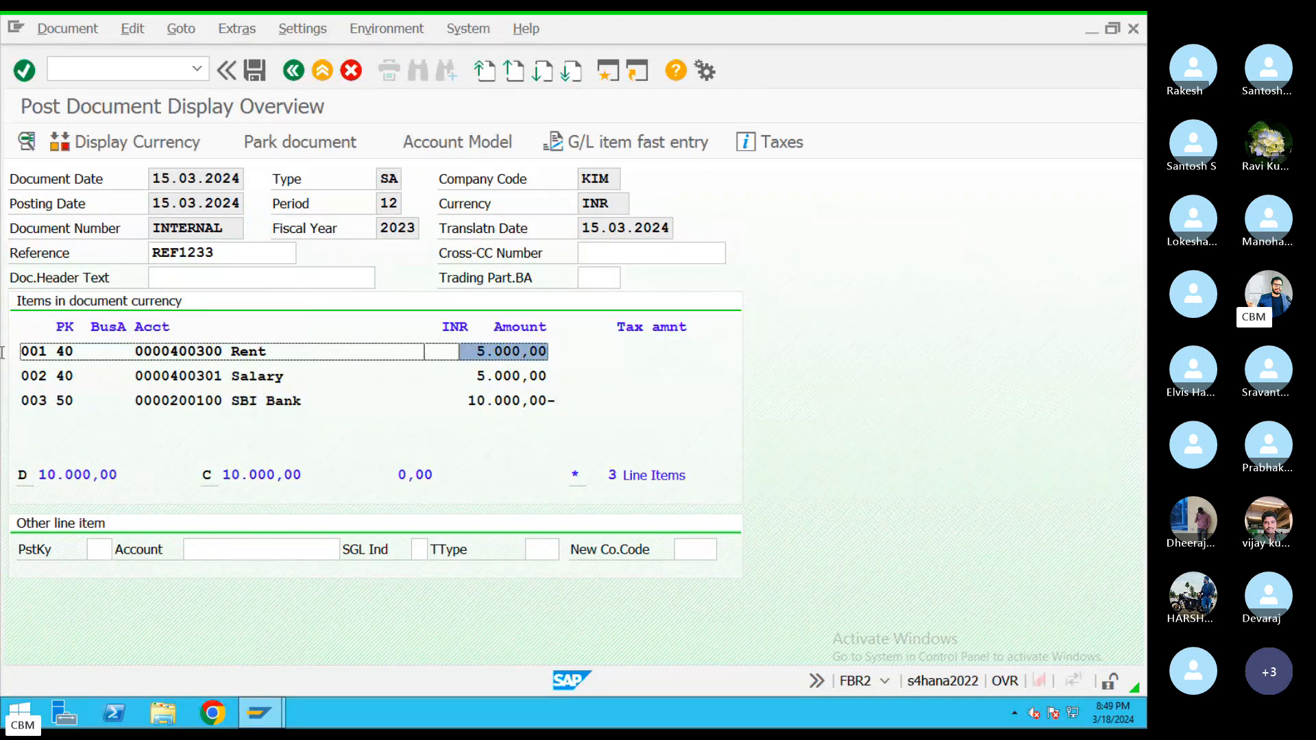
left_click(255, 71)
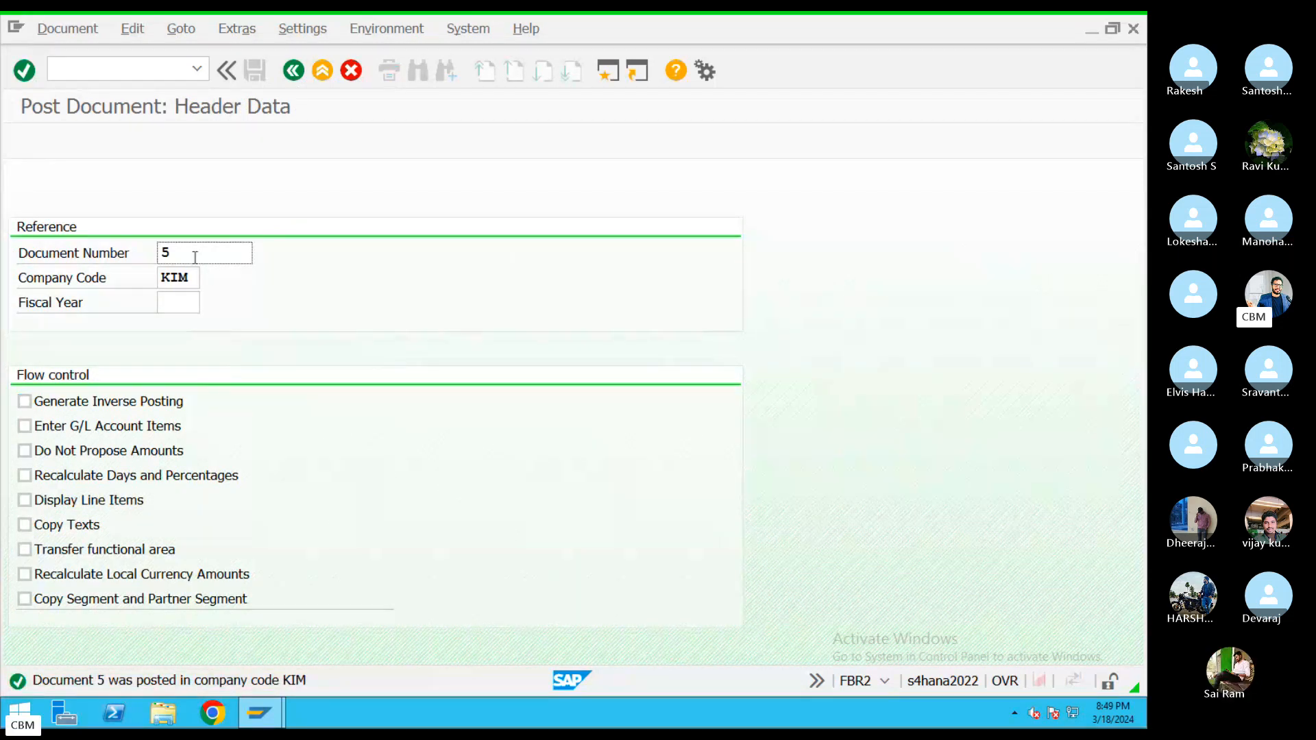
Step: Copy reference document 5 of company code KIM into a new posting with reference REF12334 and continue to its overview
left_click_drag(194, 258, 159, 252)
key("Return")
left_click(252, 275)
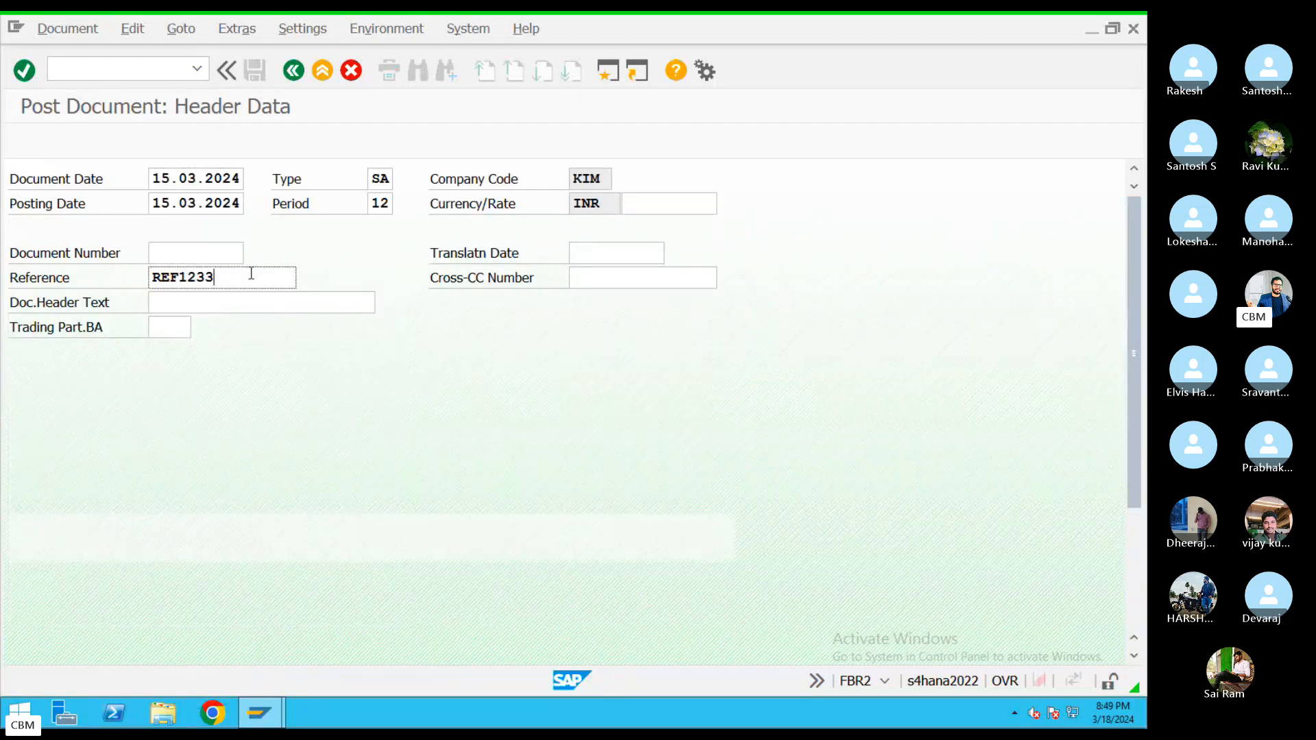
type("4")
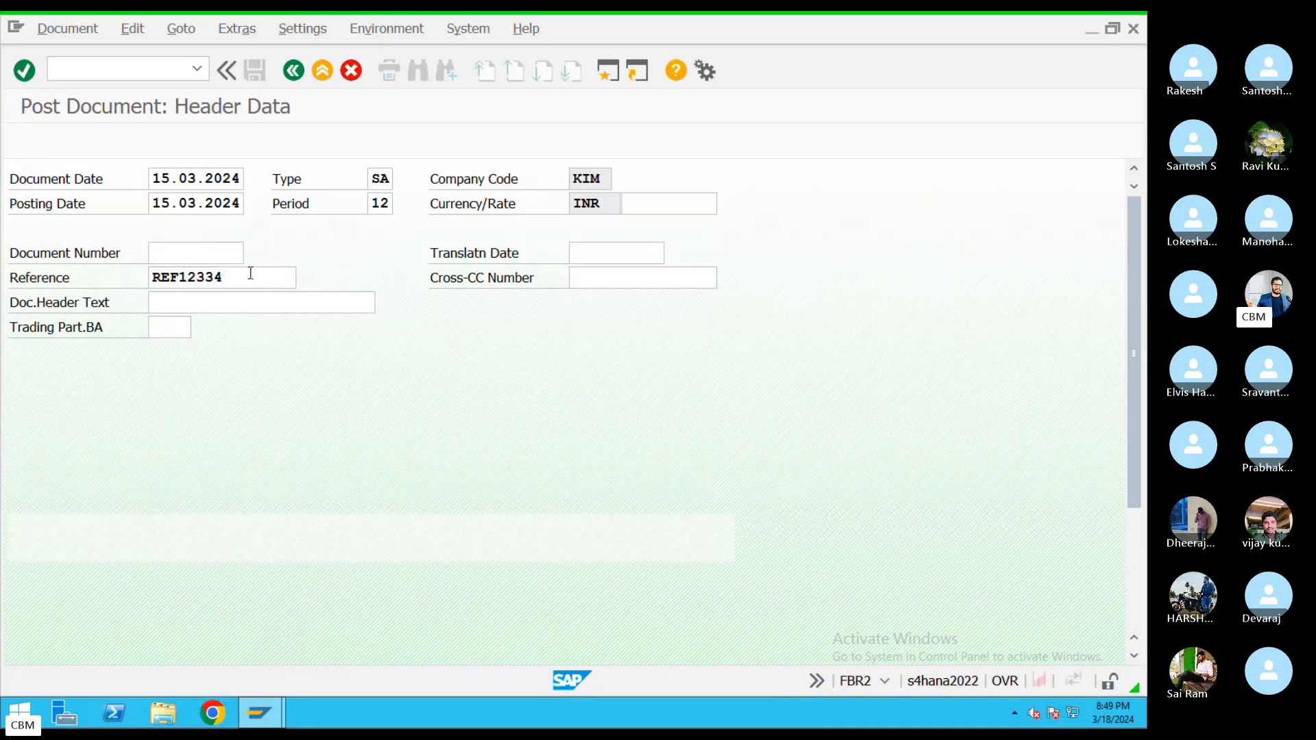
key("Return")
Step: Set the Rent line item's amount to 10000 INR and try to post the document
left_click_drag(547, 351, 115, 345)
left_click_drag(548, 351, 103, 351)
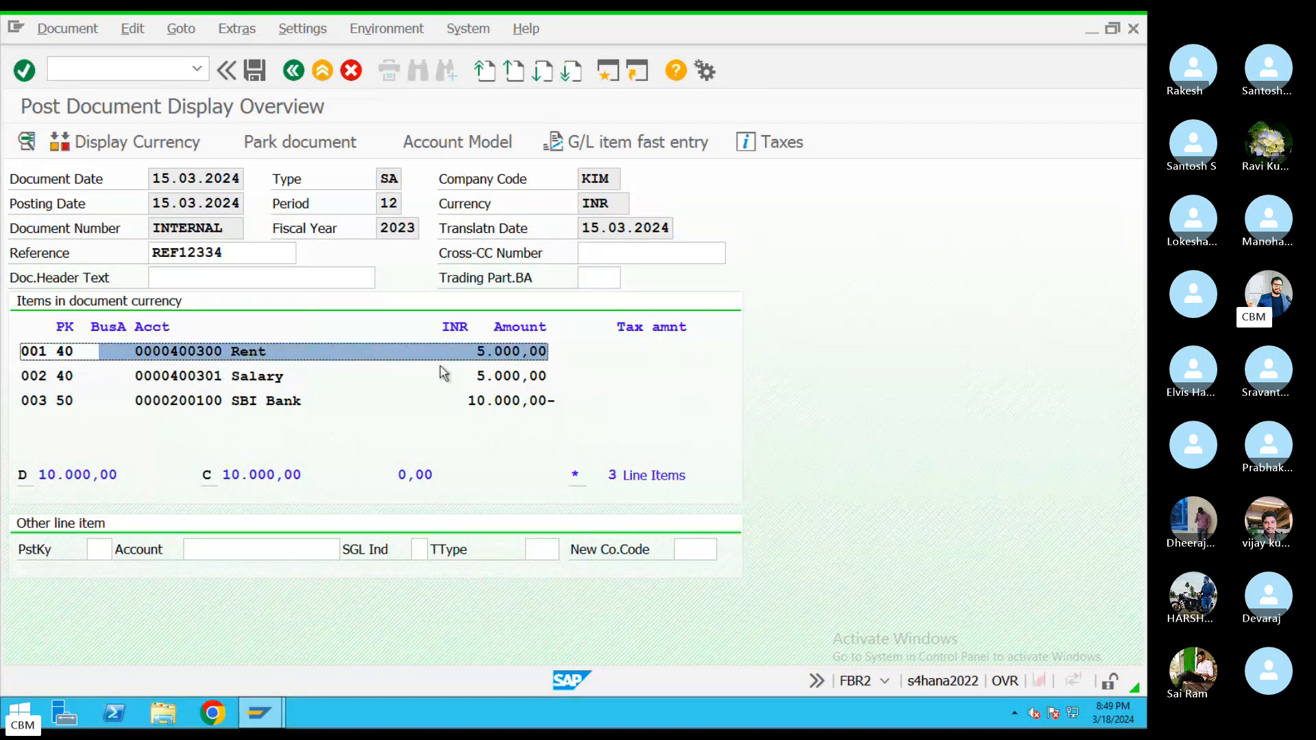
double_click(488, 352)
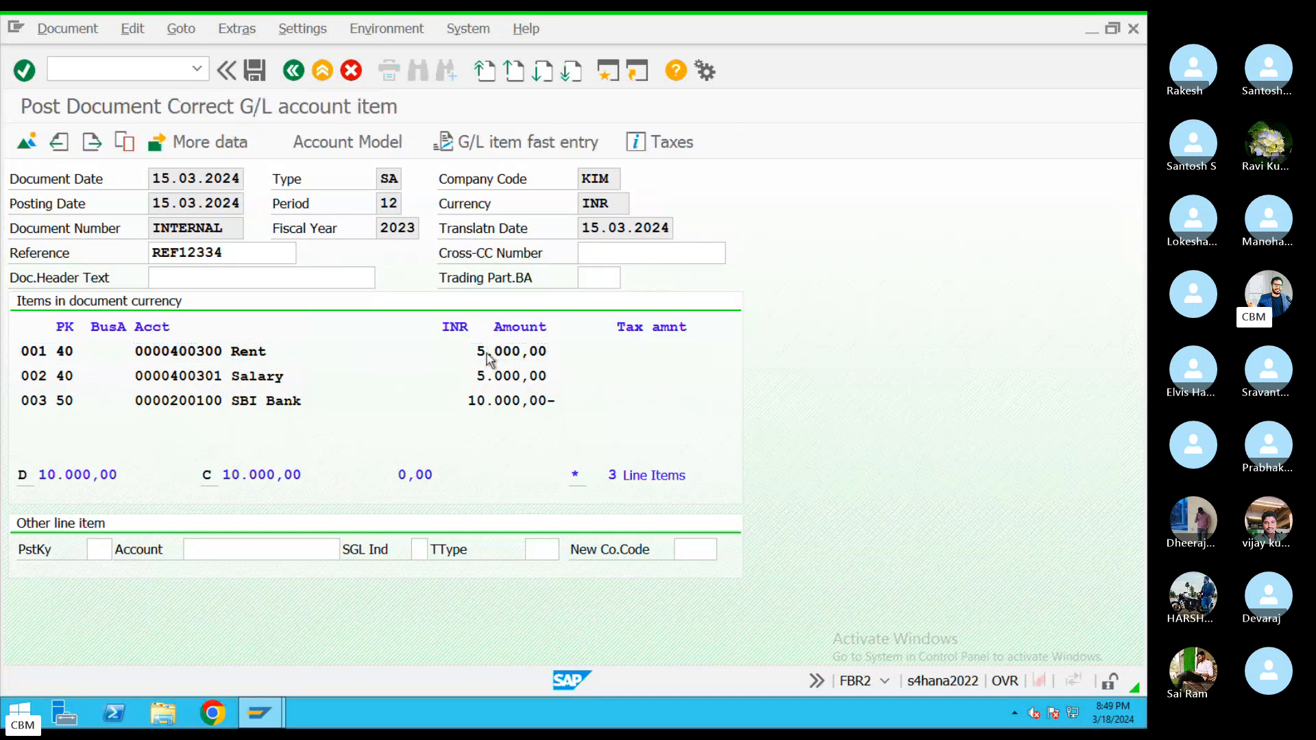
left_click_drag(235, 283, 115, 283)
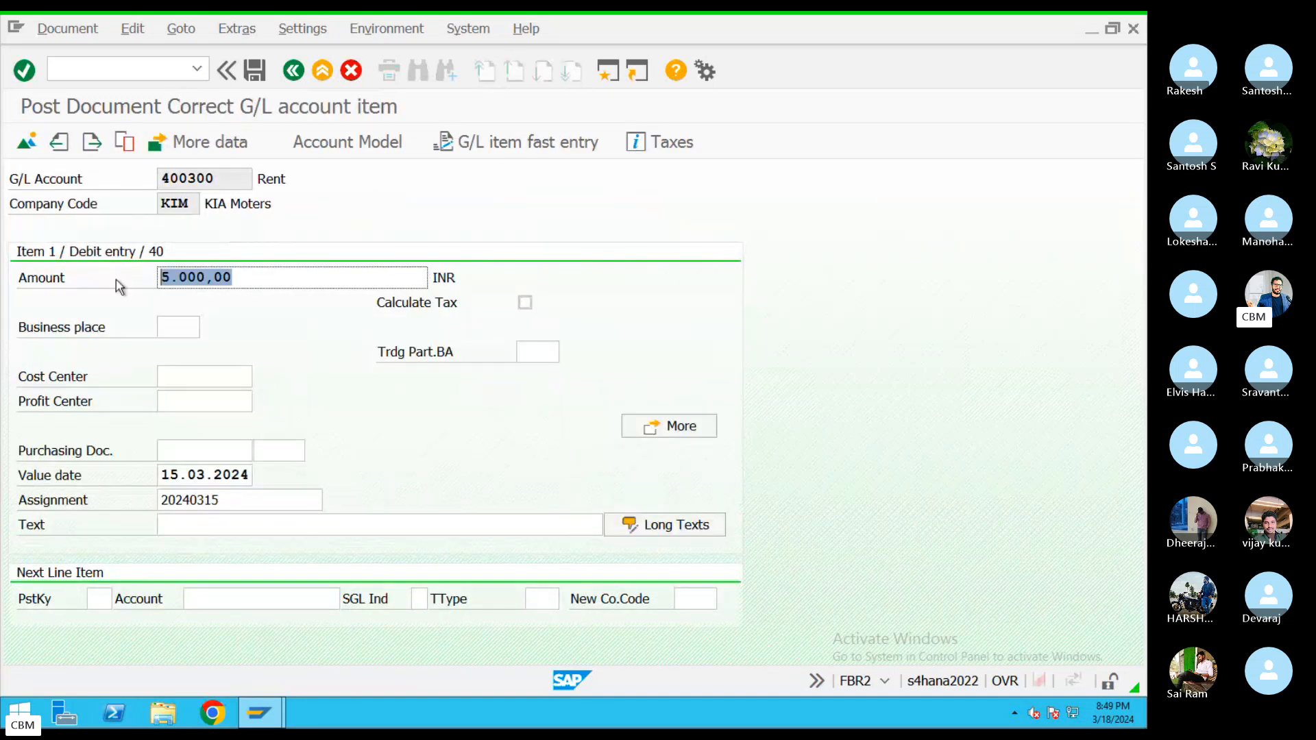
type("10000")
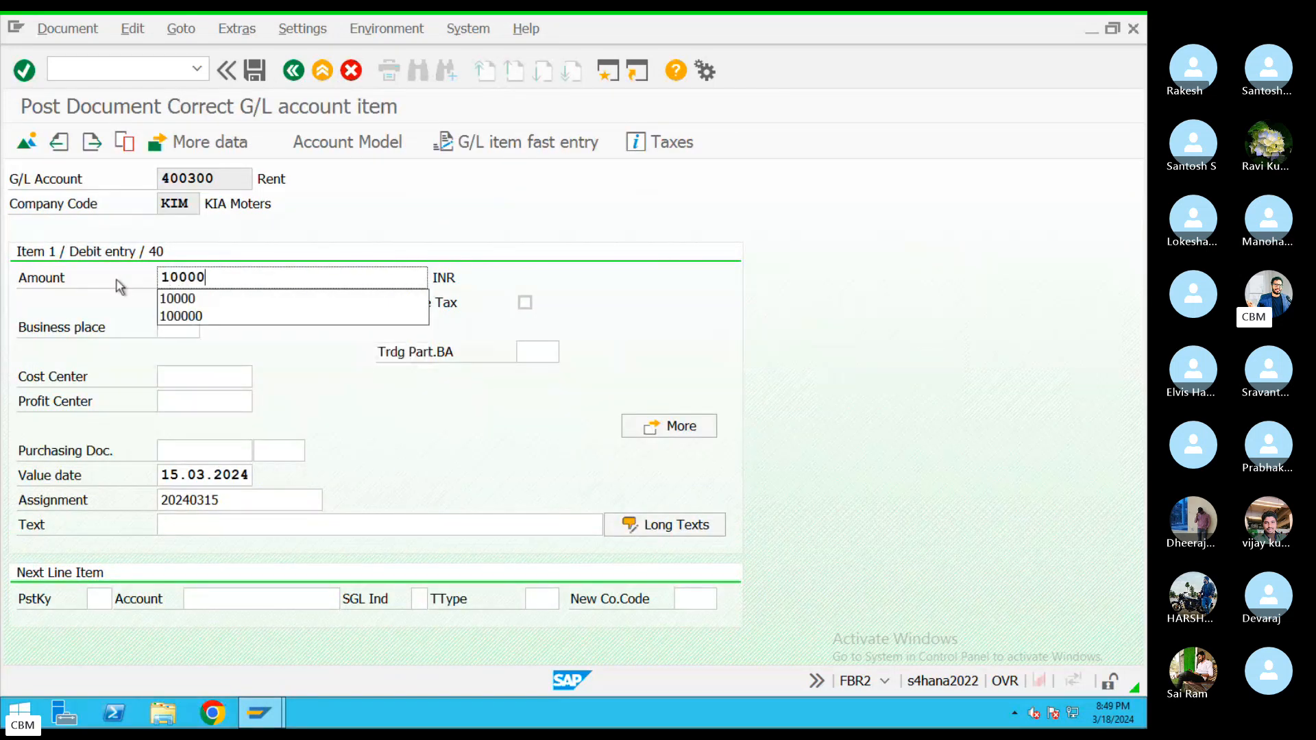
left_click(92, 143)
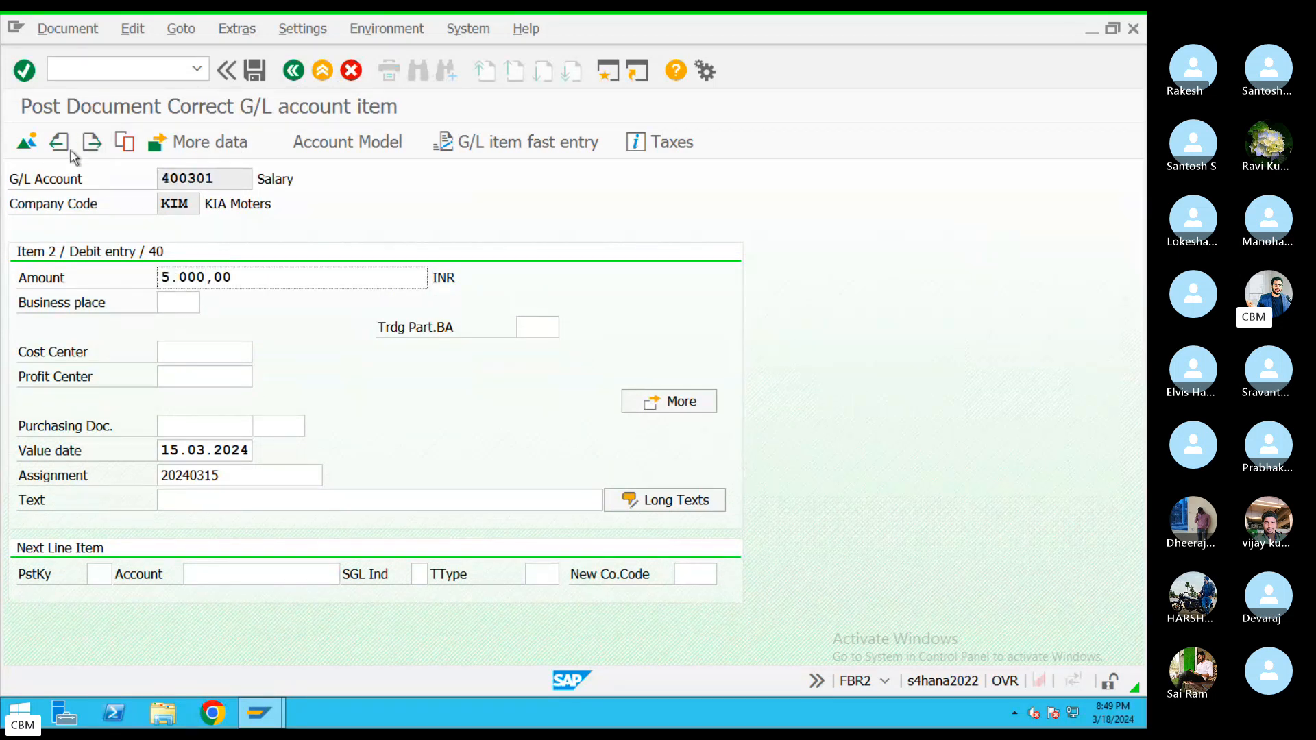
left_click(255, 74)
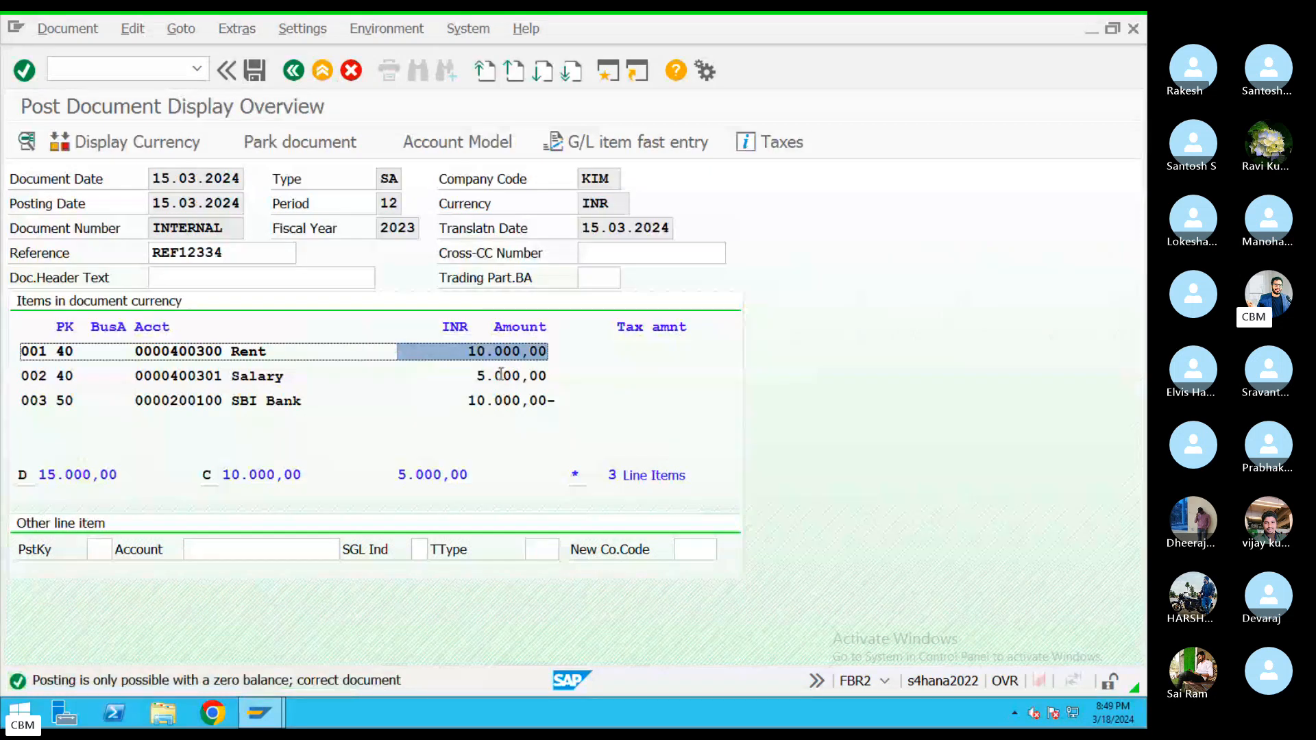
Step: Compare the debit and credit line items and set the SBI Bank credit item's amount to 15000 INR
left_click(467, 400)
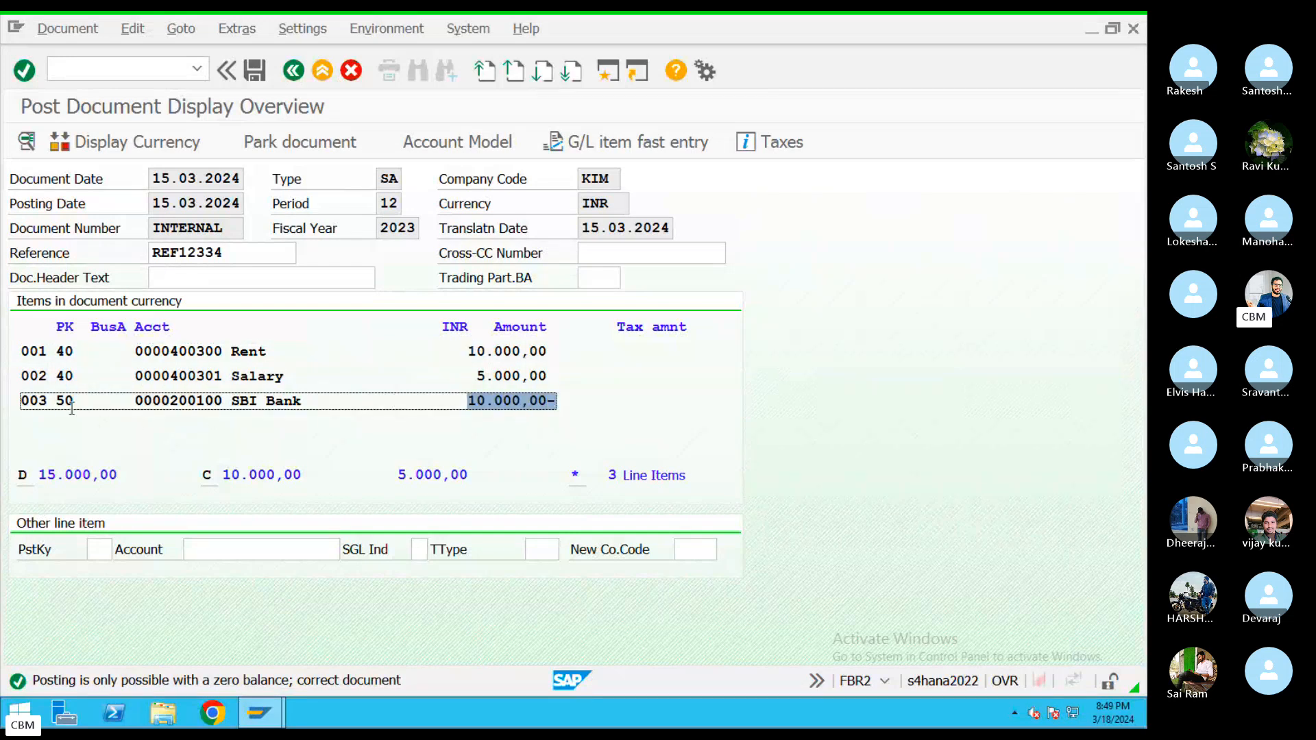
left_click(42, 399)
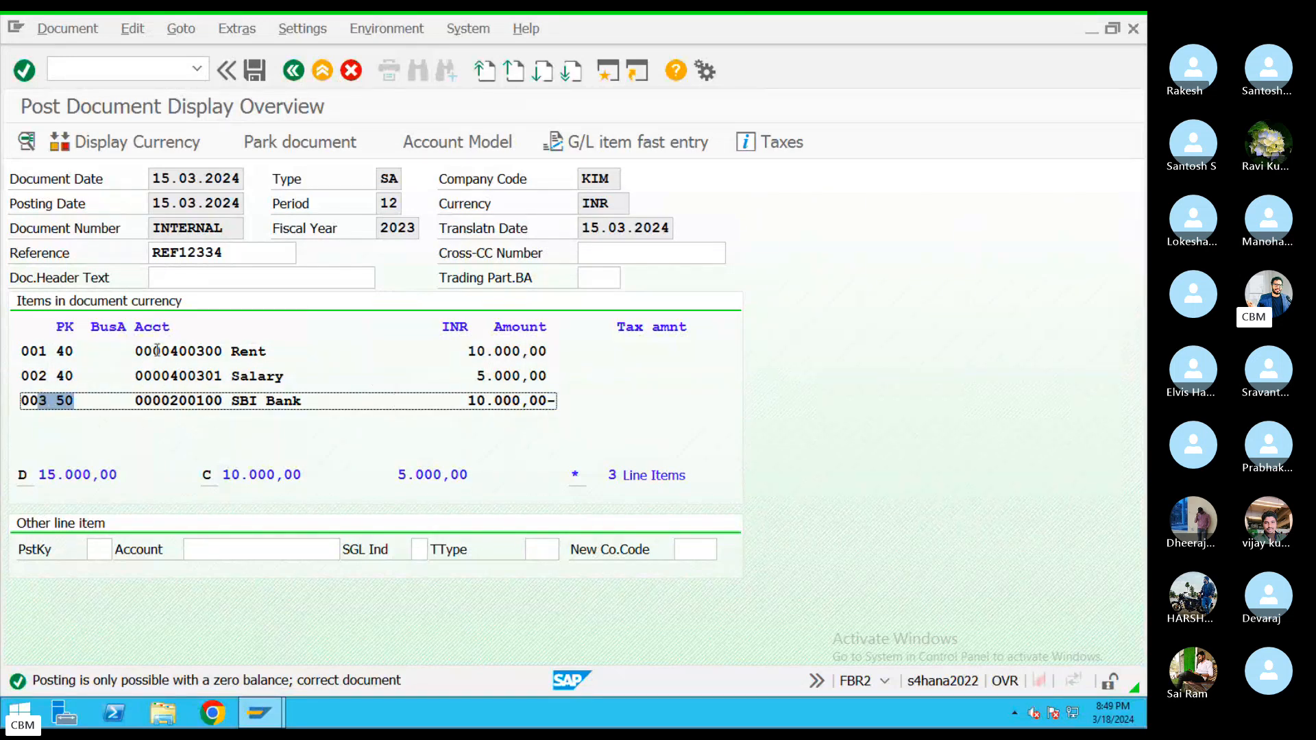
left_click(472, 349)
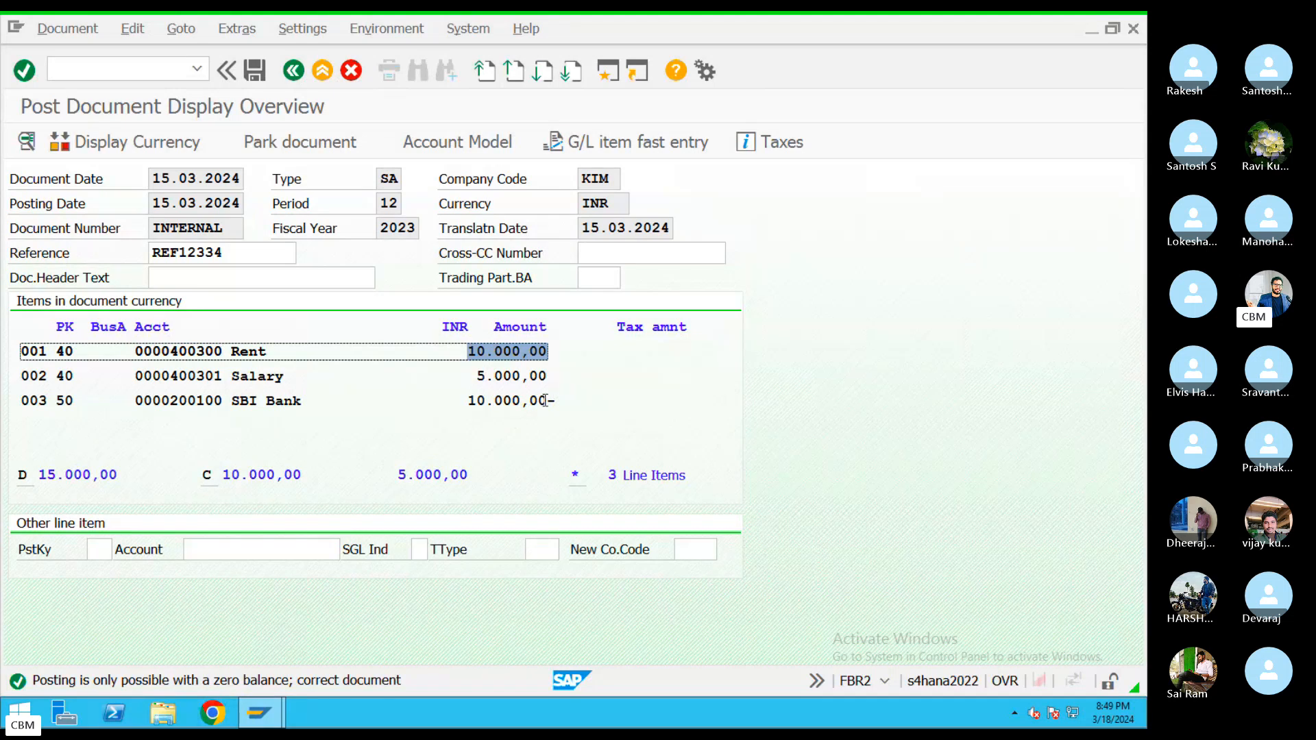
left_click_drag(545, 400, 72, 404)
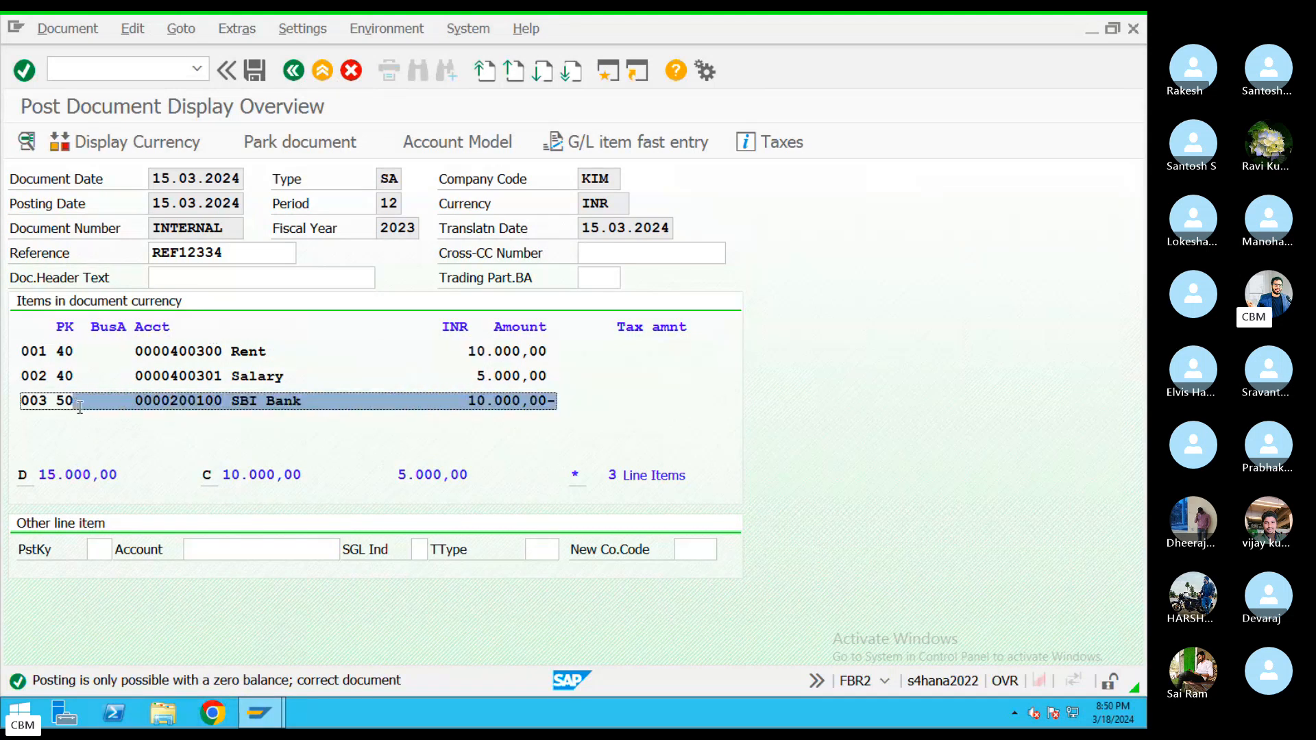
left_click(530, 408)
left_click_drag(520, 400, 2, 402)
double_click(305, 402)
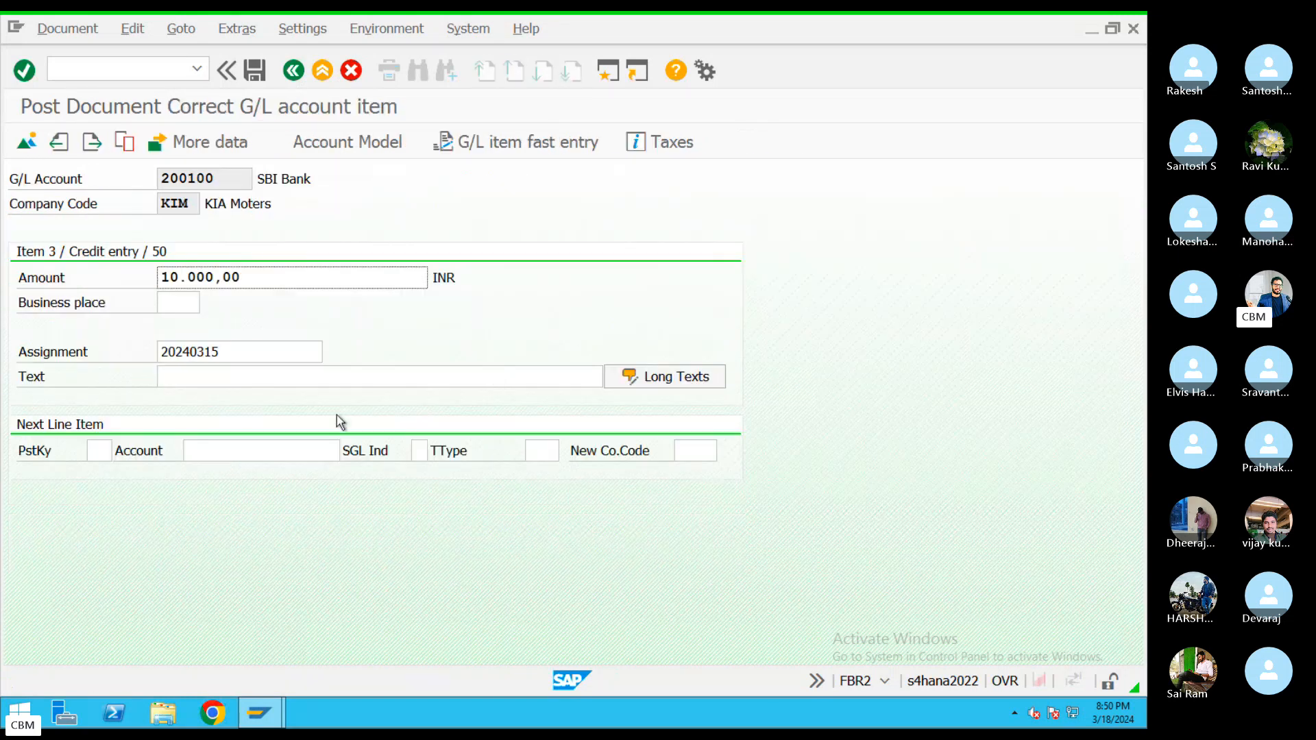
left_click_drag(270, 282, 108, 271)
type("15000")
Step: Simulate the document to check its line items, including the Rent item's details, and post it
left_click(59, 33)
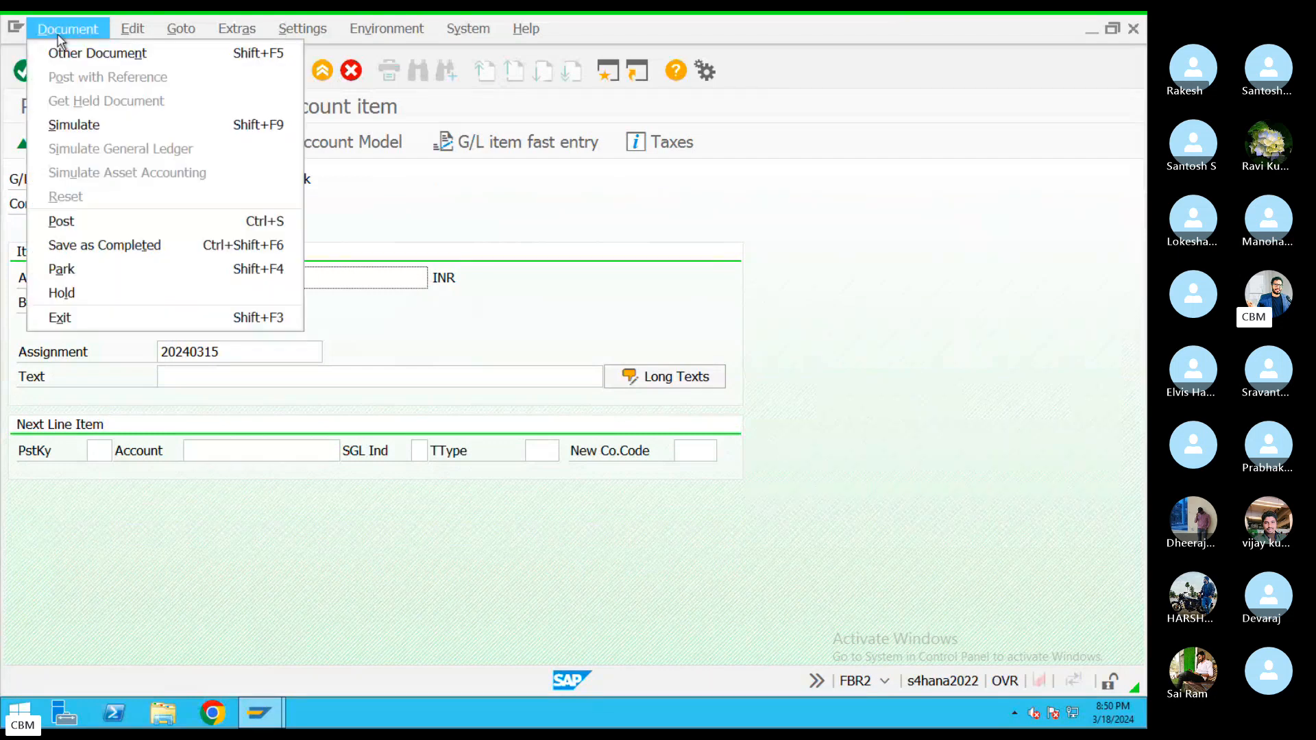
left_click(96, 126)
left_click(543, 354)
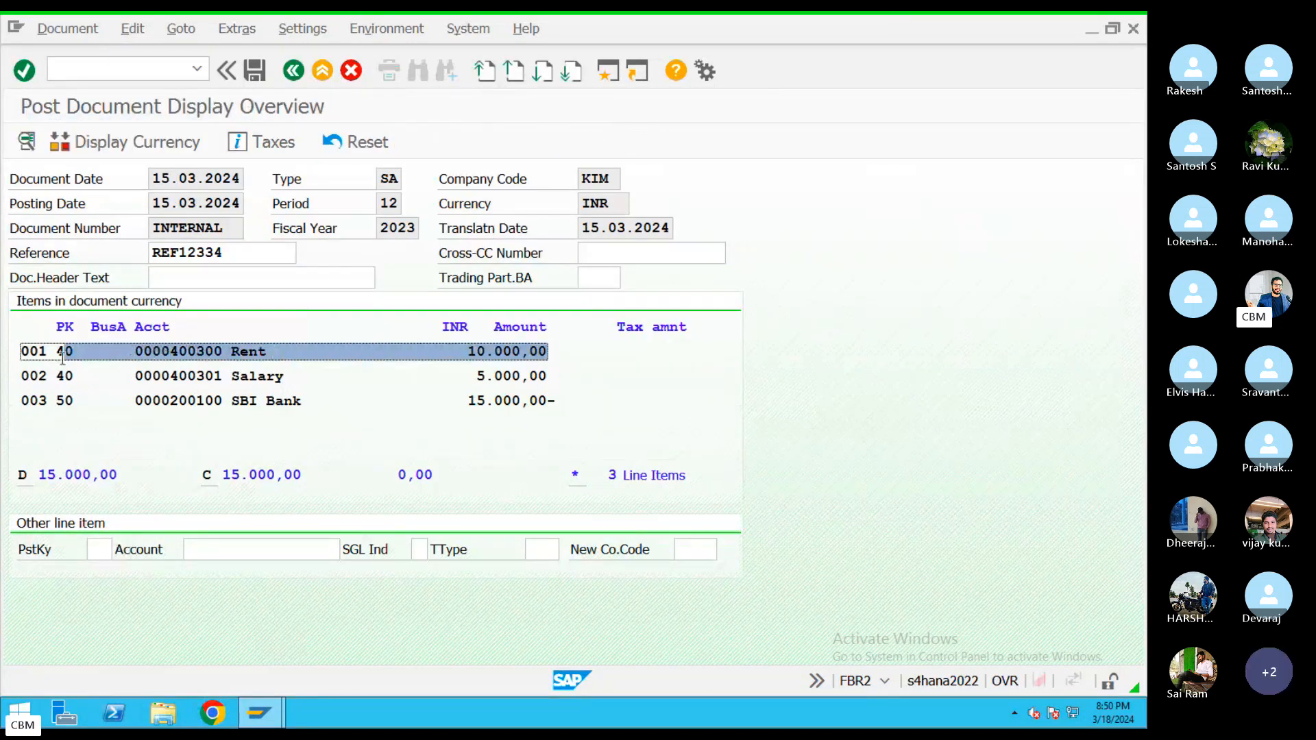
left_click(284, 377)
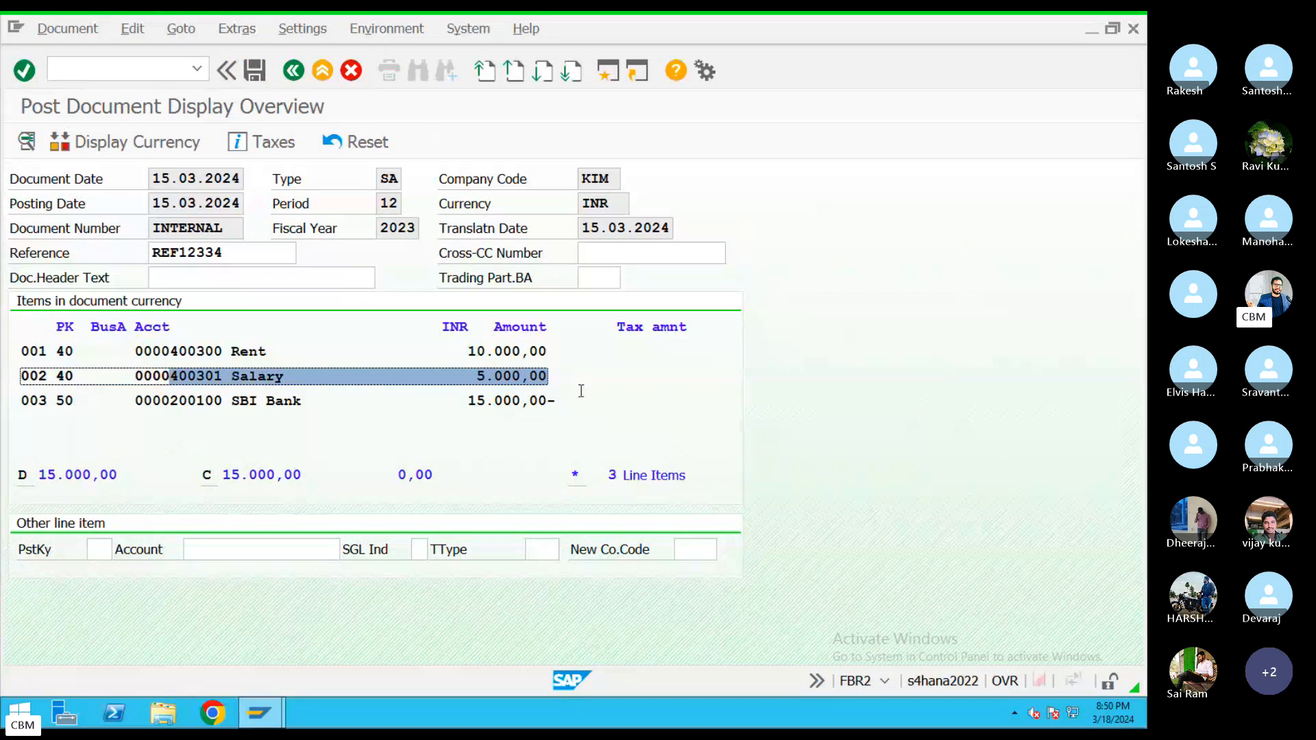
left_click(582, 403)
double_click(248, 356)
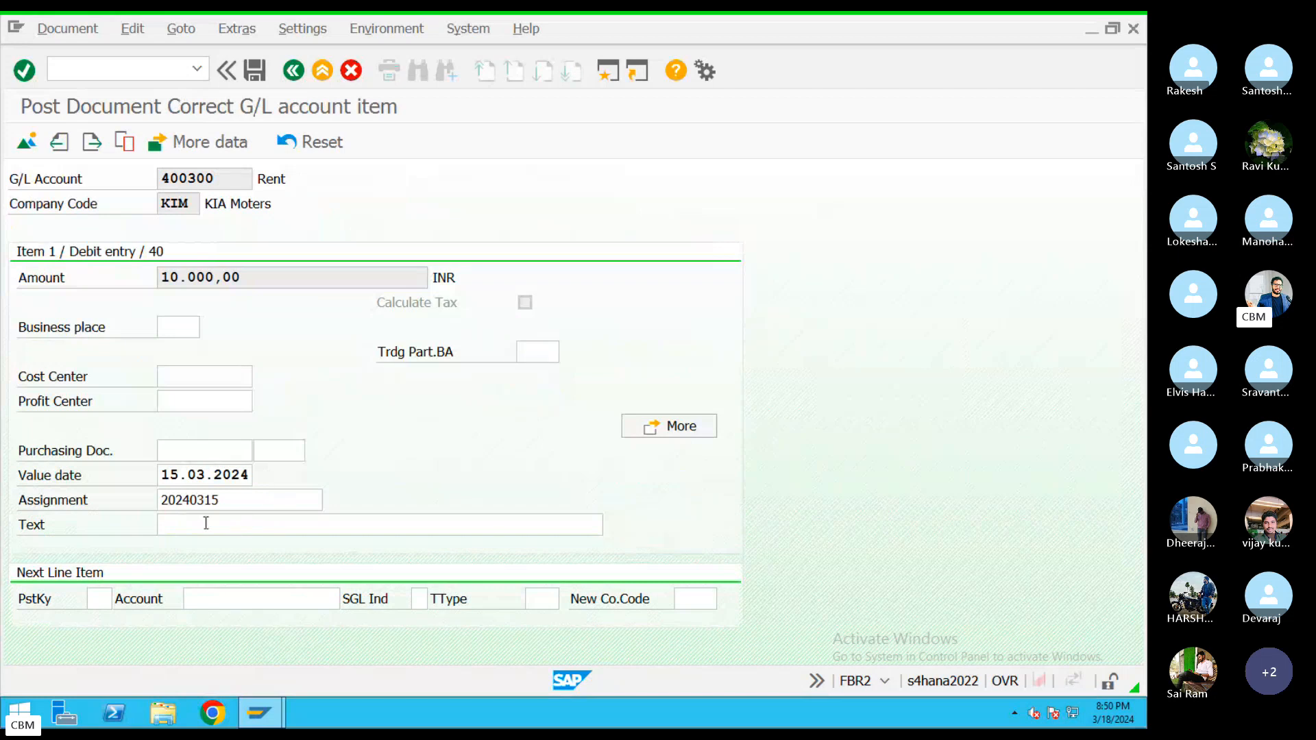
key("F3")
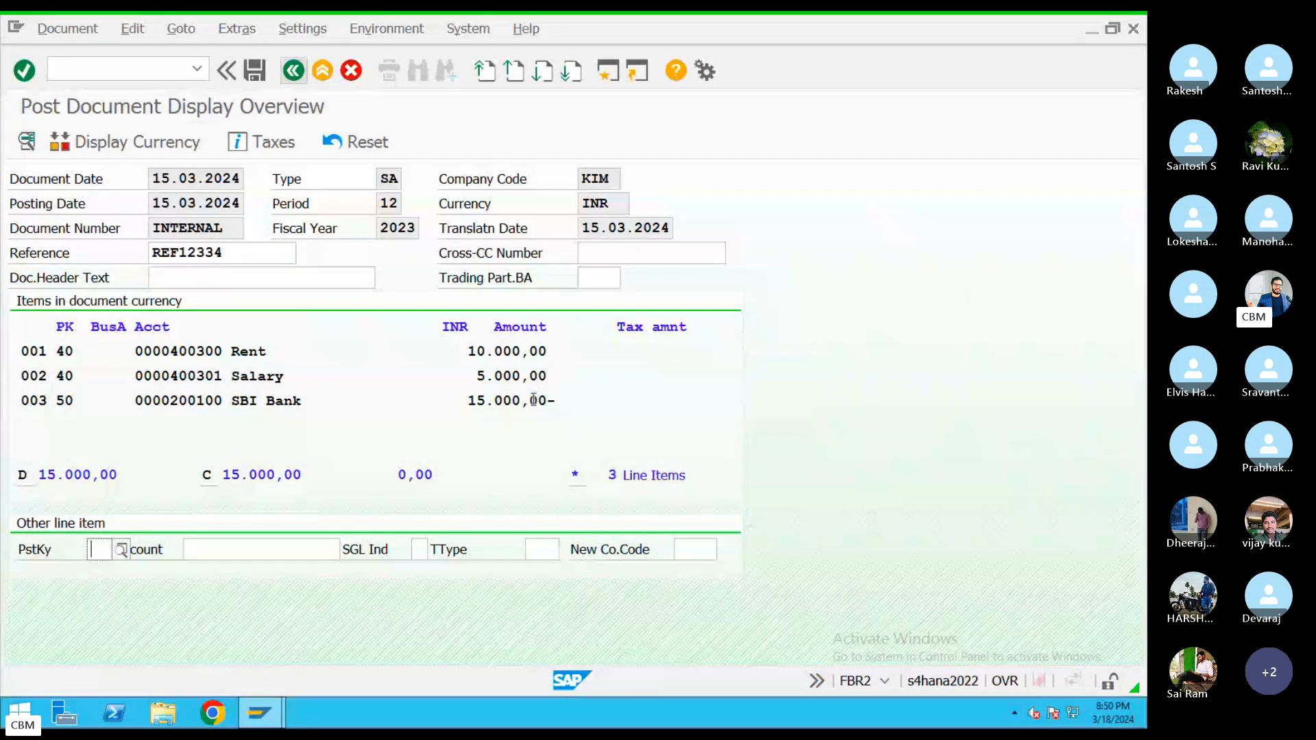
left_click(258, 72)
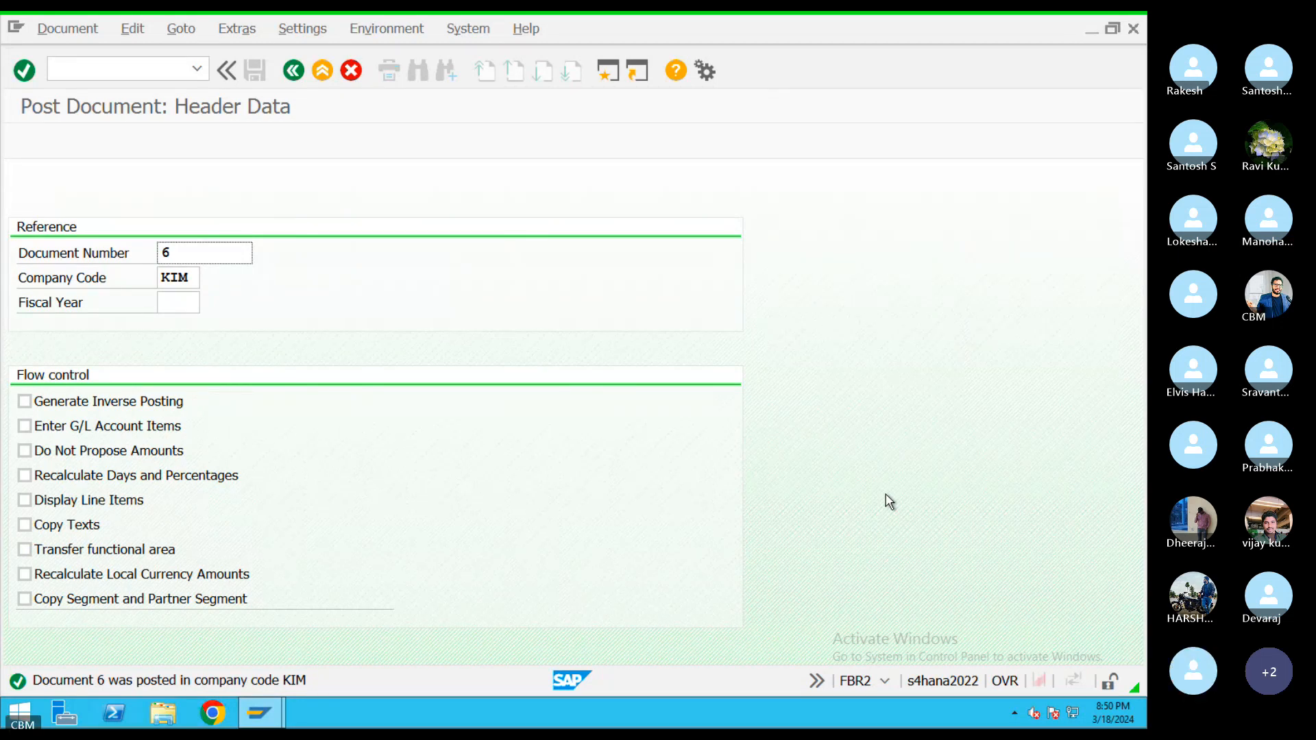
key("ctrl+Left")
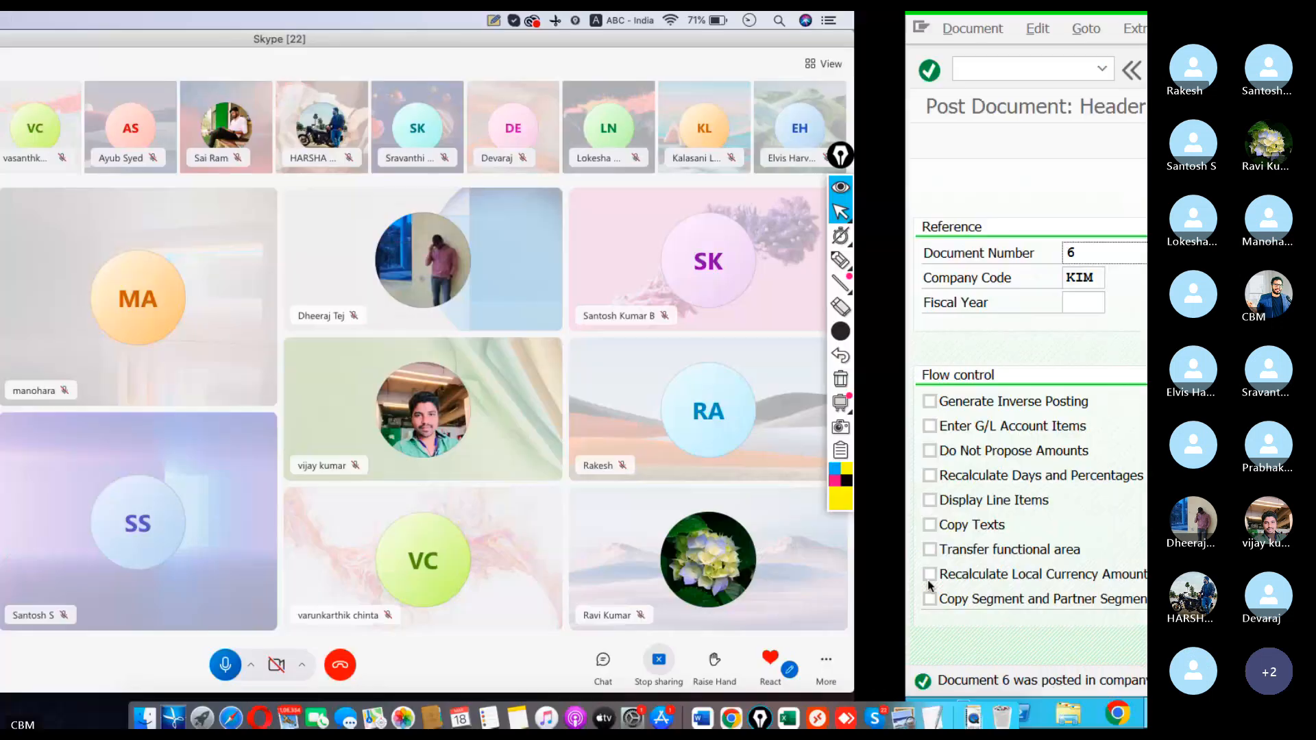
key("super+Tab")
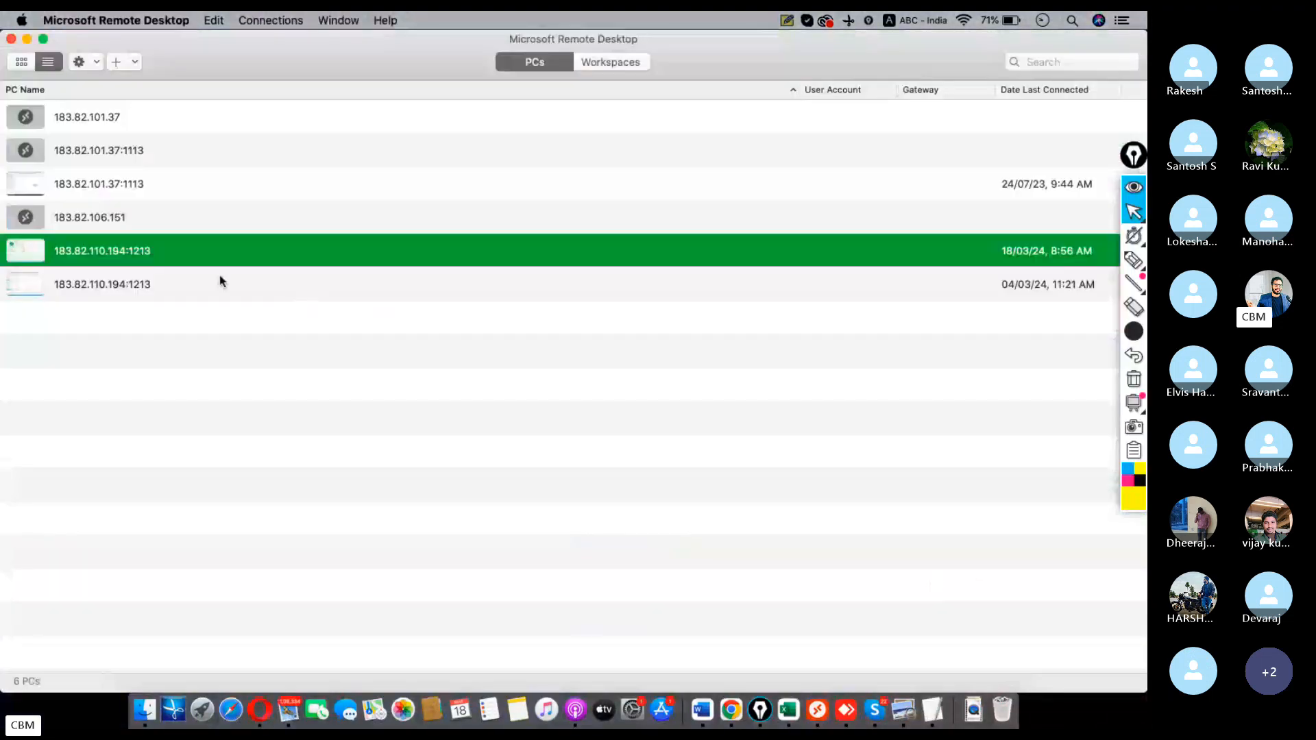
double_click(161, 260)
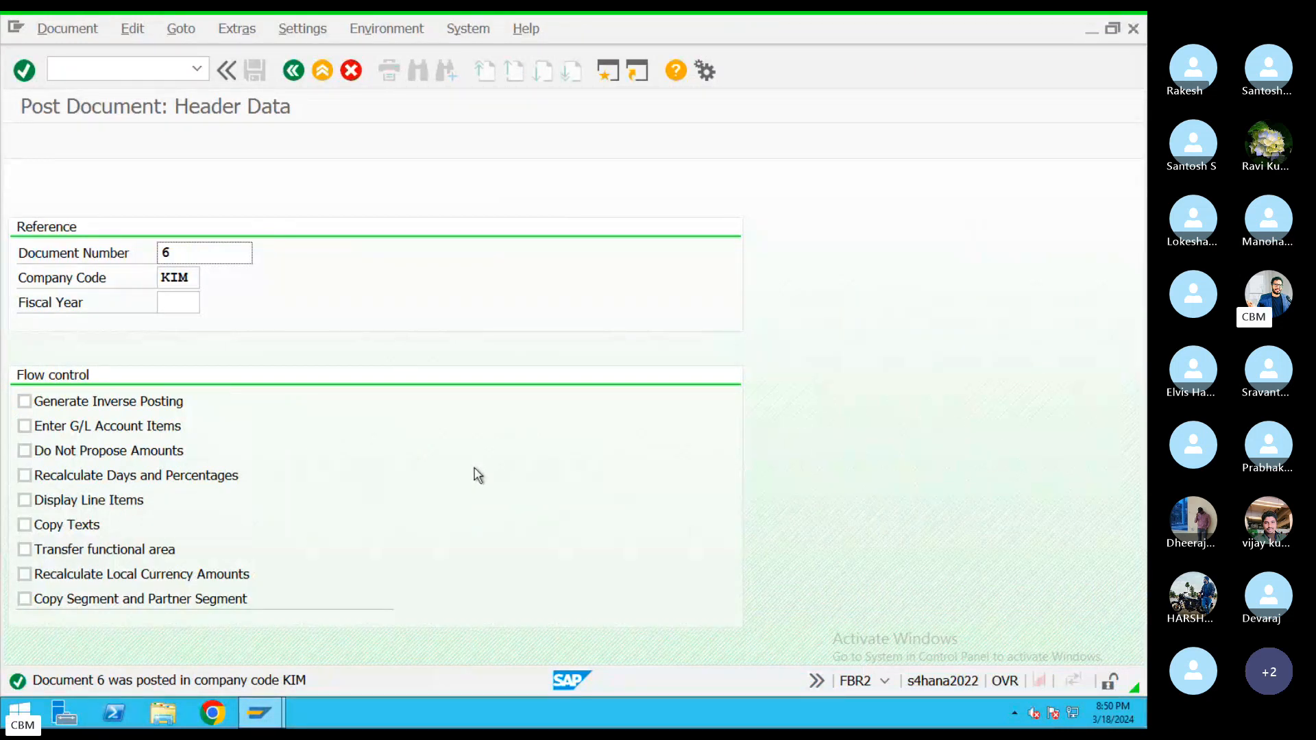
Step: Exit posting with reference to SAP Easy Access and start transaction F-02 for a G/L account posting
left_click(322, 70)
key("ctrl+Left")
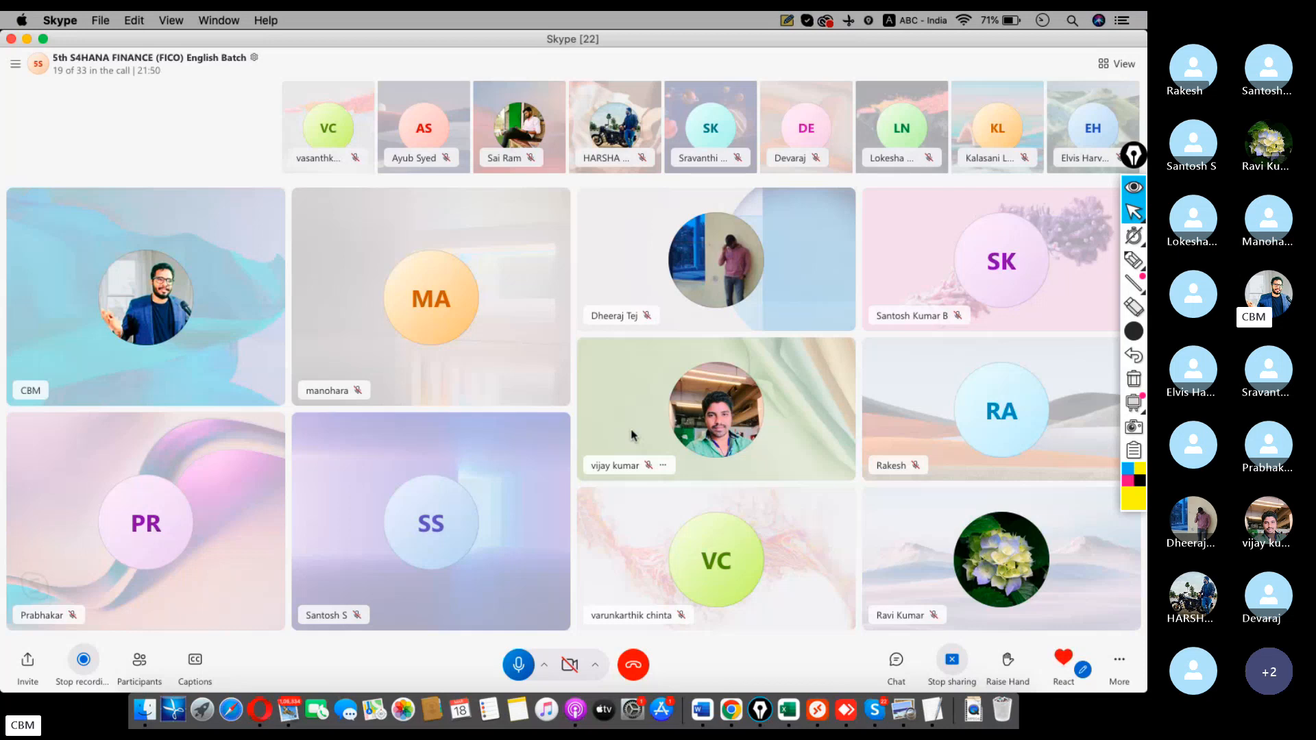
left_click(817, 710)
left_click(134, 72)
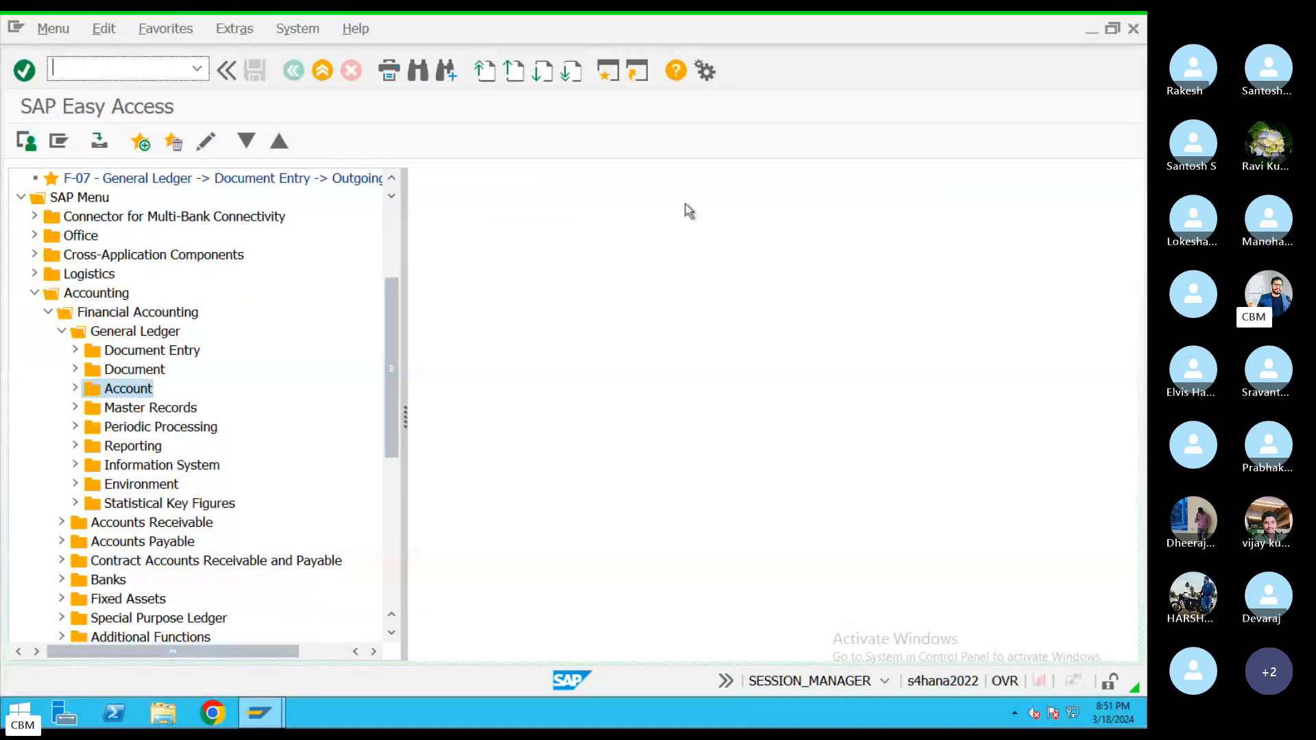
type("F-02")
key("Return")
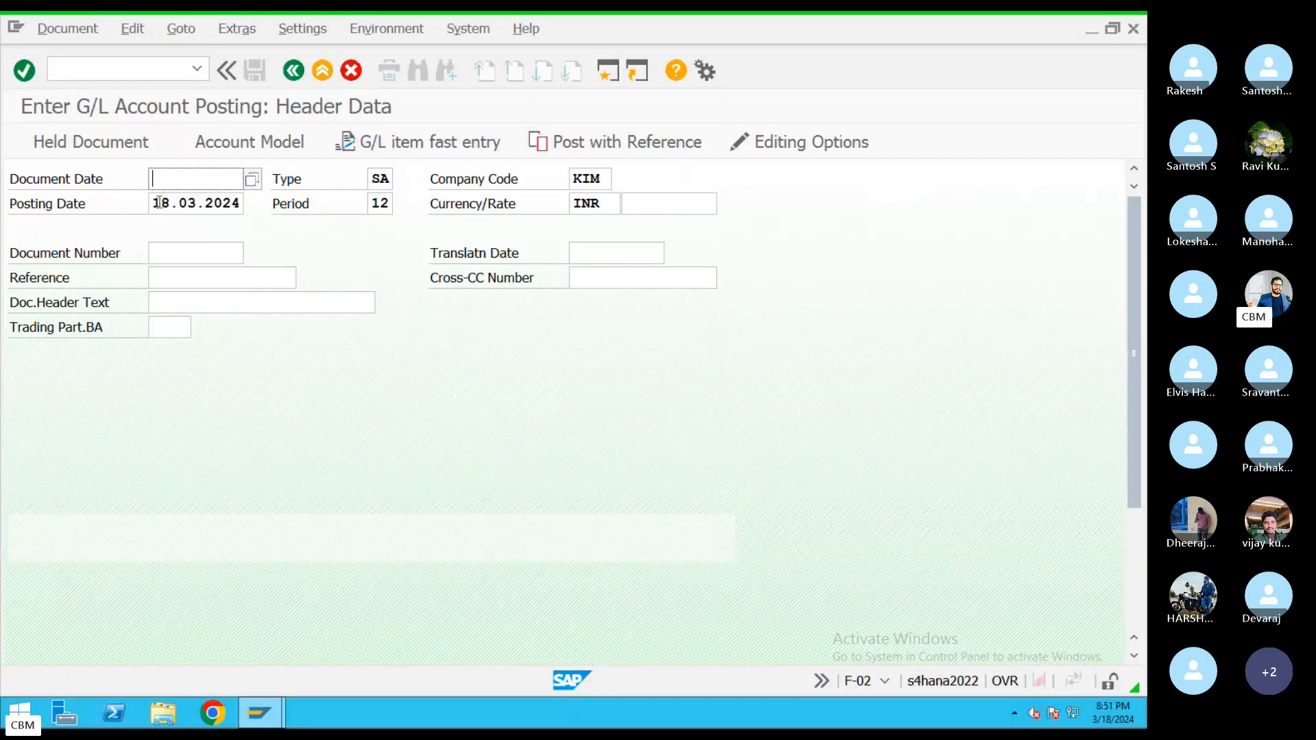
Step: Copy the posting date 18.03.2024 into the document date and enter REF34343 as the reference in the posting header
left_click_drag(155, 204, 273, 200)
key("ctrl+c")
left_click(164, 180)
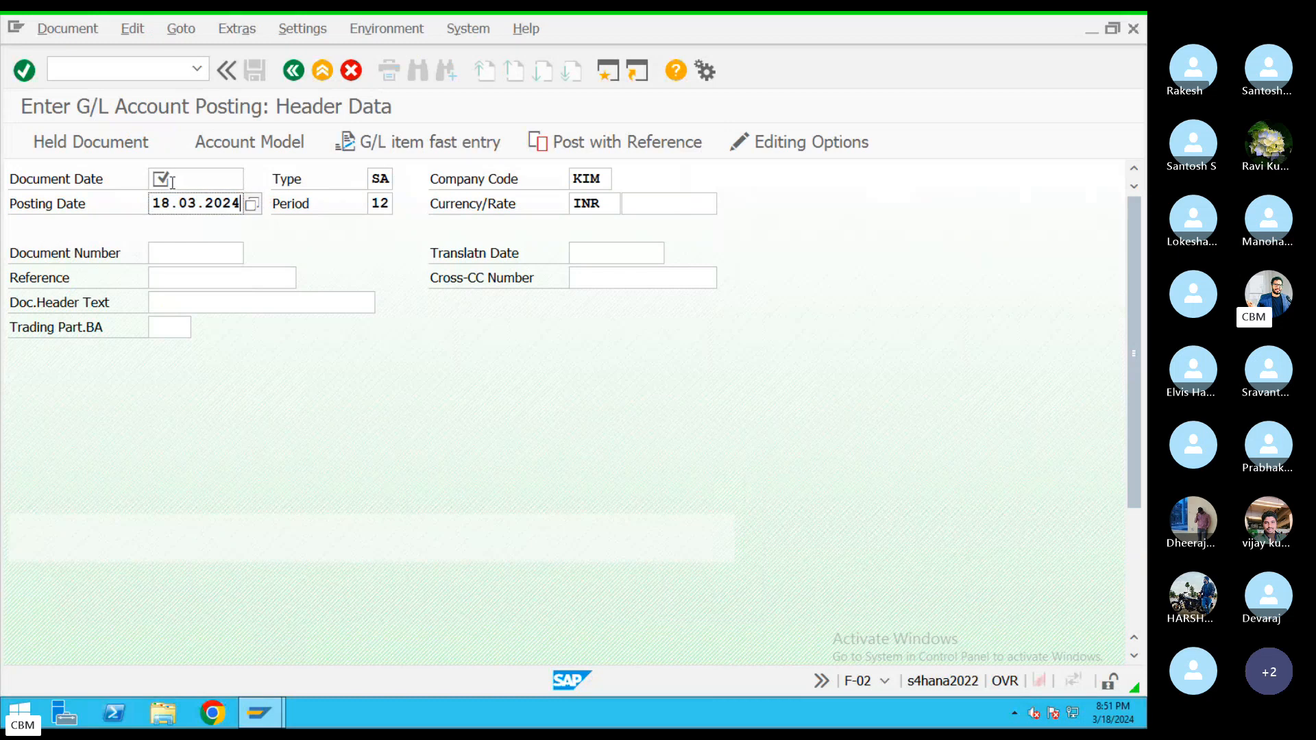
key("ctrl+v")
left_click(238, 280)
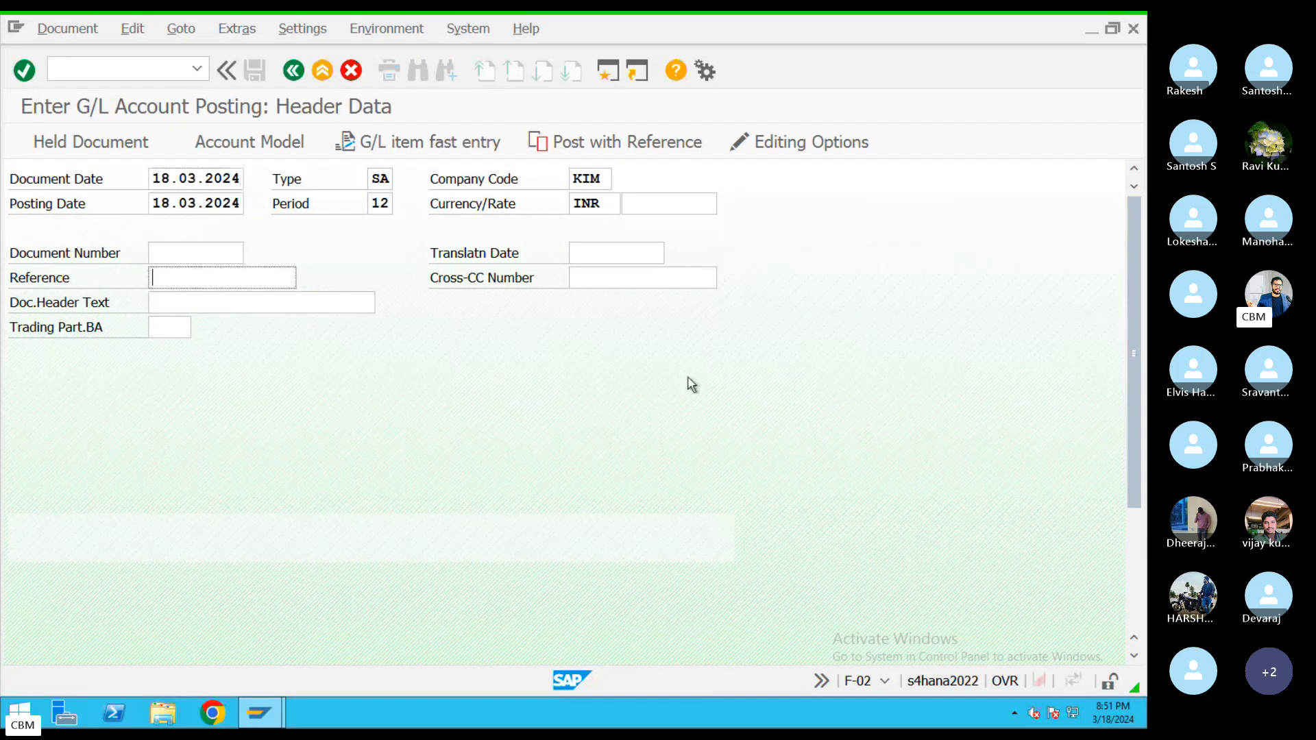
type("REF34343")
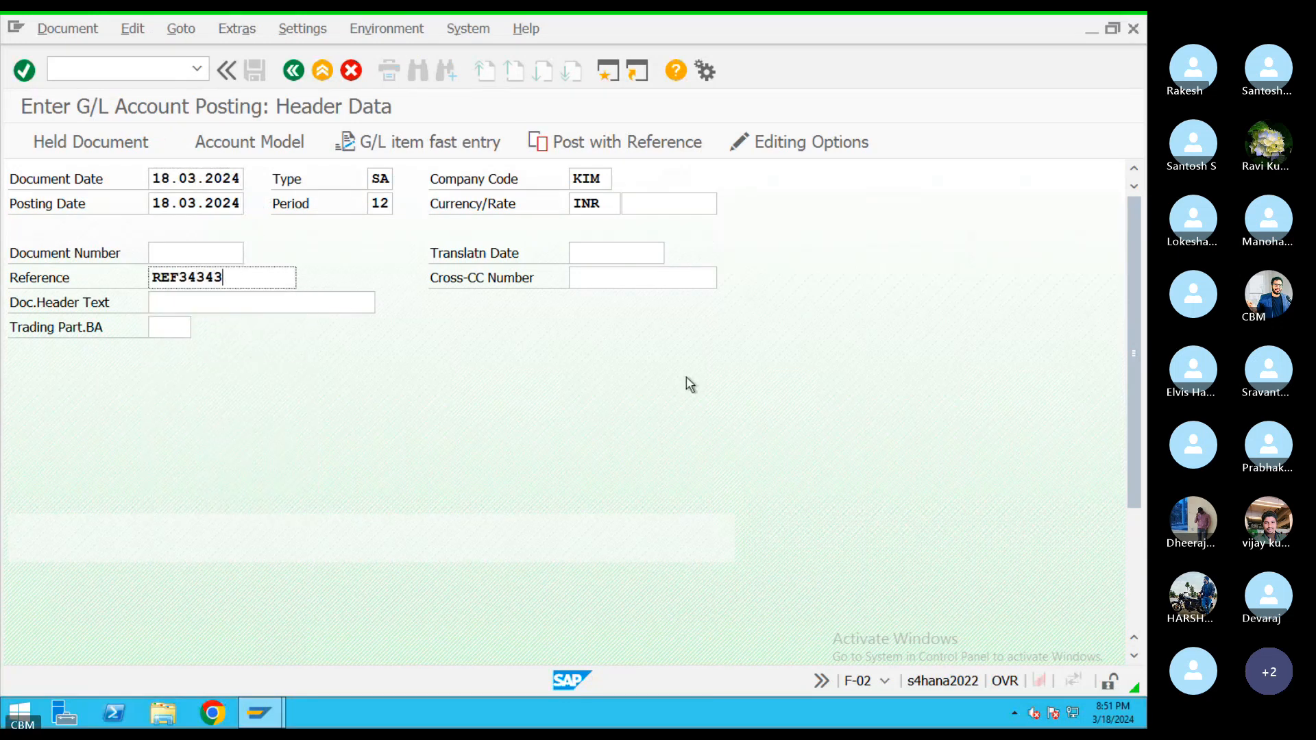
left_click_drag(1134, 310, 1134, 425)
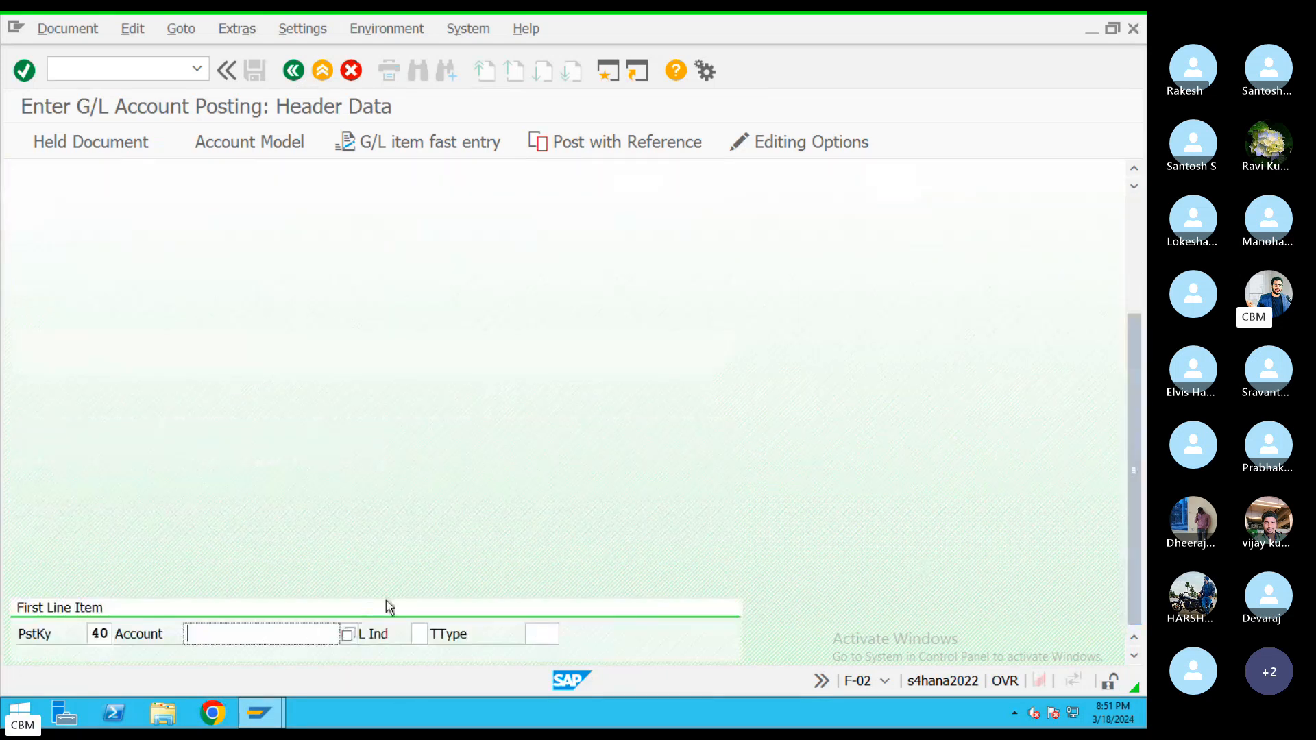
Step: Enter Rent & Salary A.c as the document header text and open G/L item fast entry
left_click_drag(1135, 480, 1135, 364)
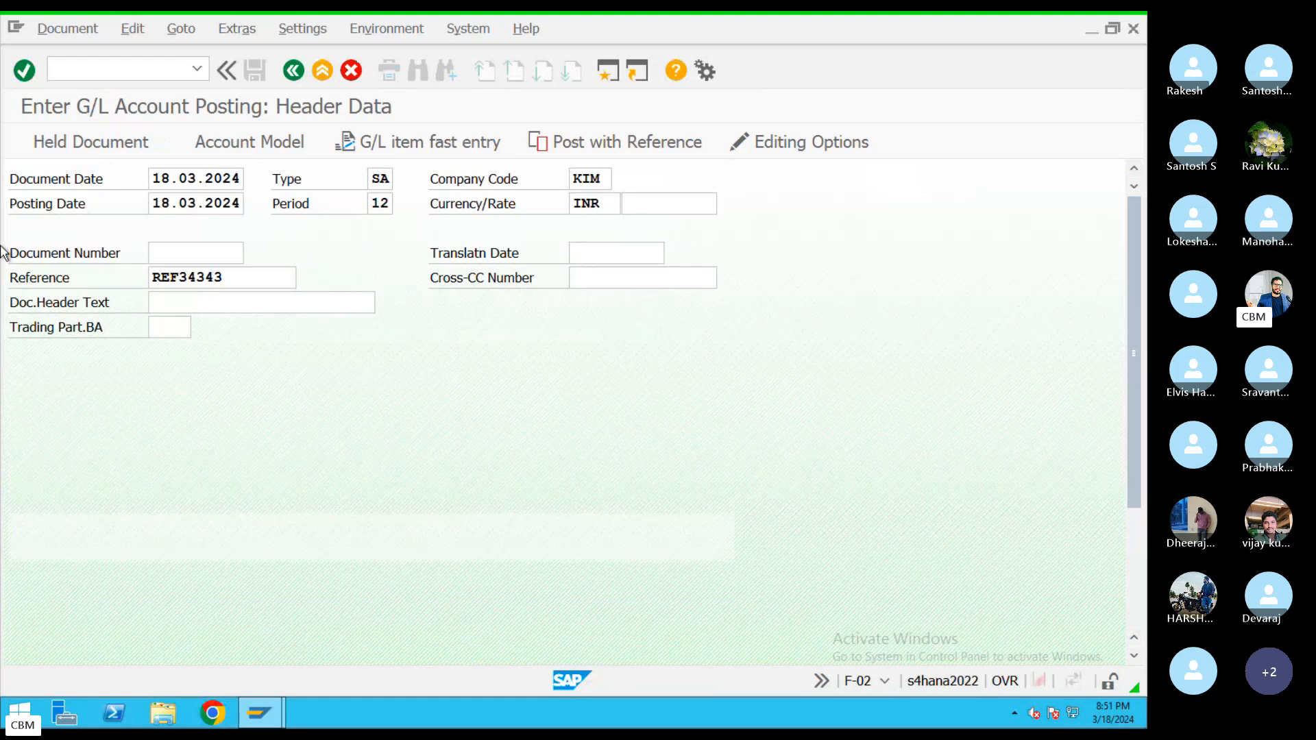
left_click(164, 304)
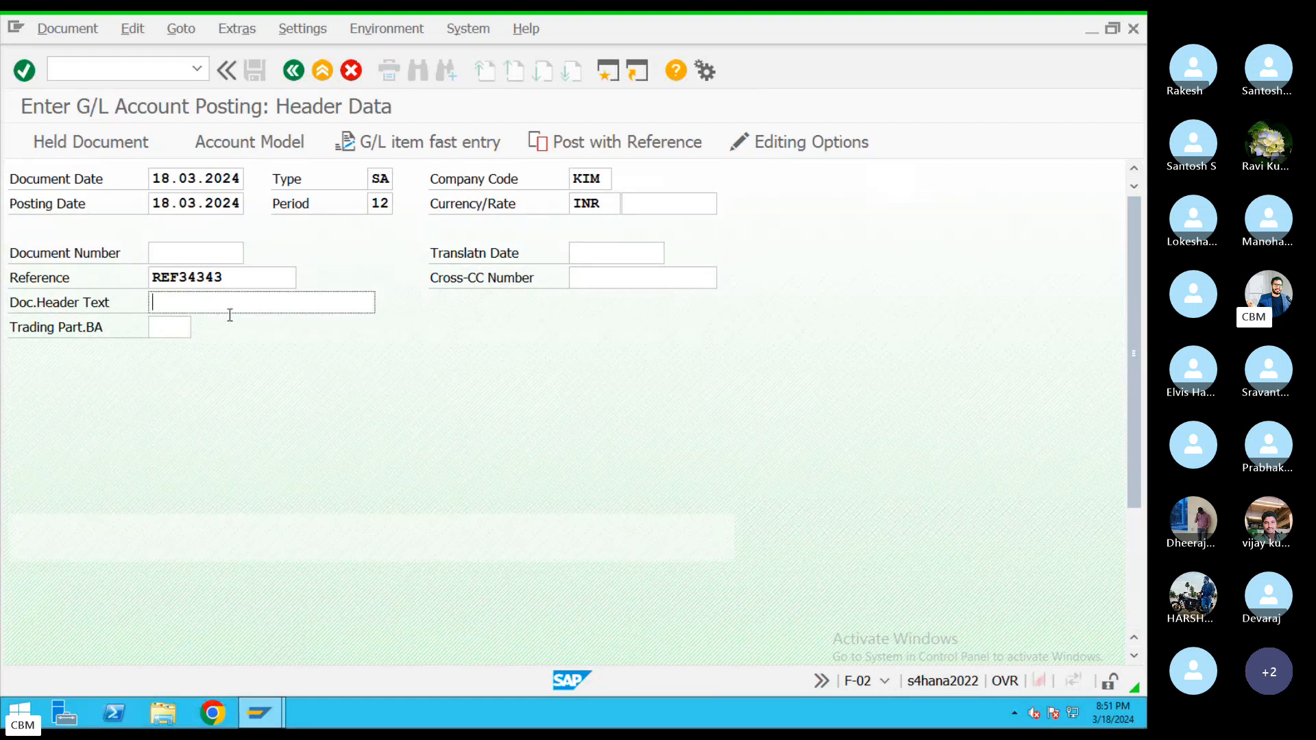
left_click(244, 308)
left_click(218, 324)
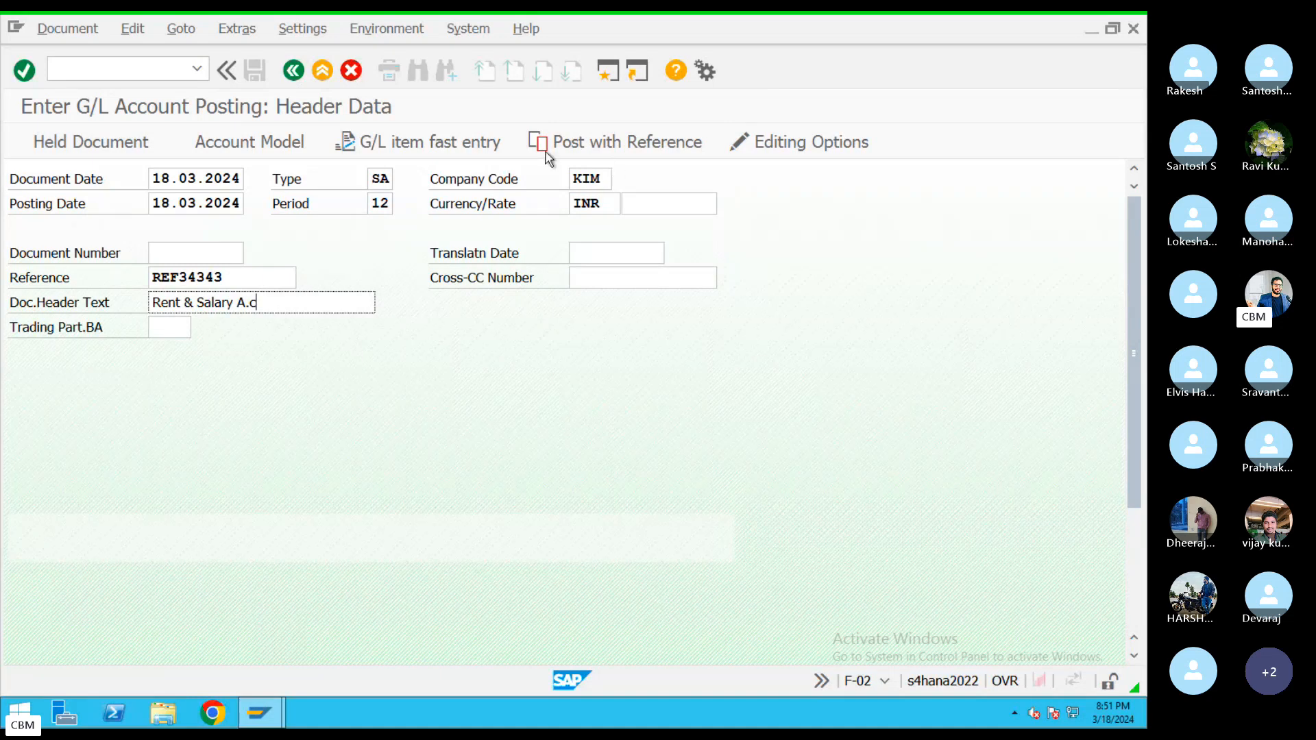
left_click(446, 147)
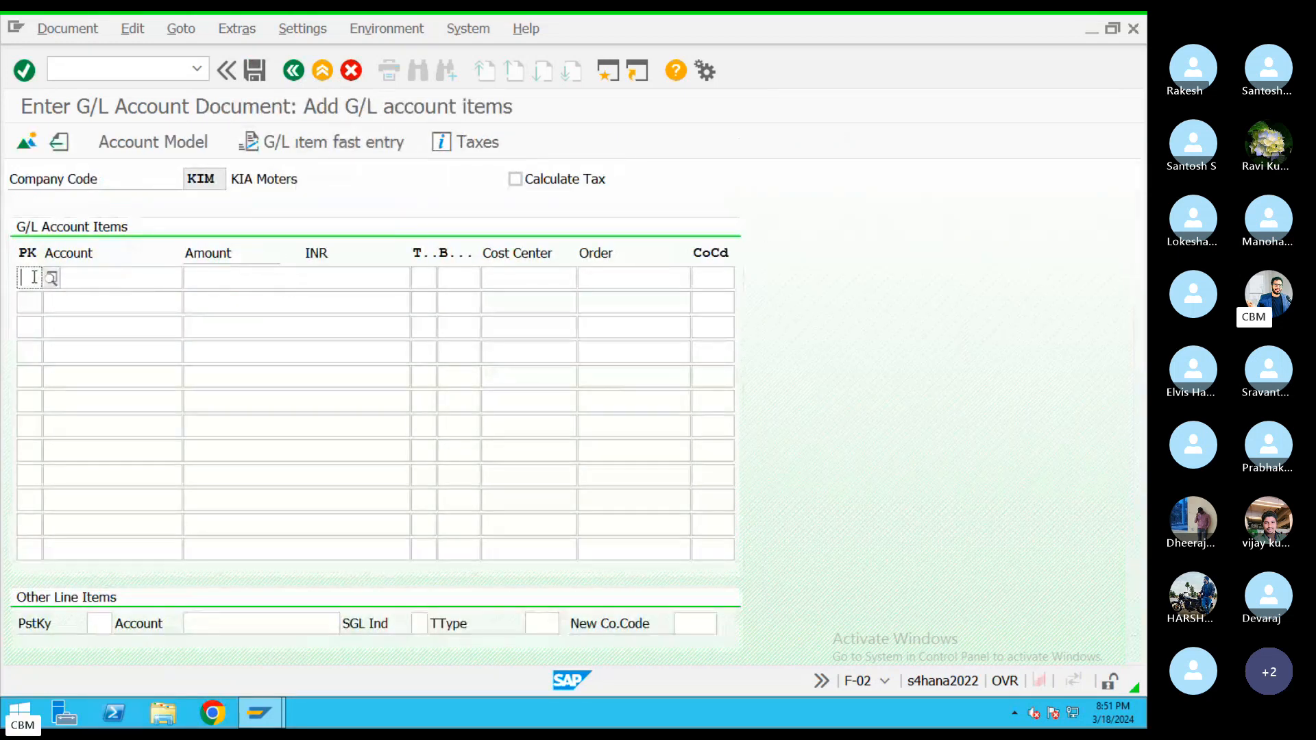
Step: Fill the first G/L item row with posting key 40 and the Salary account
type("40")
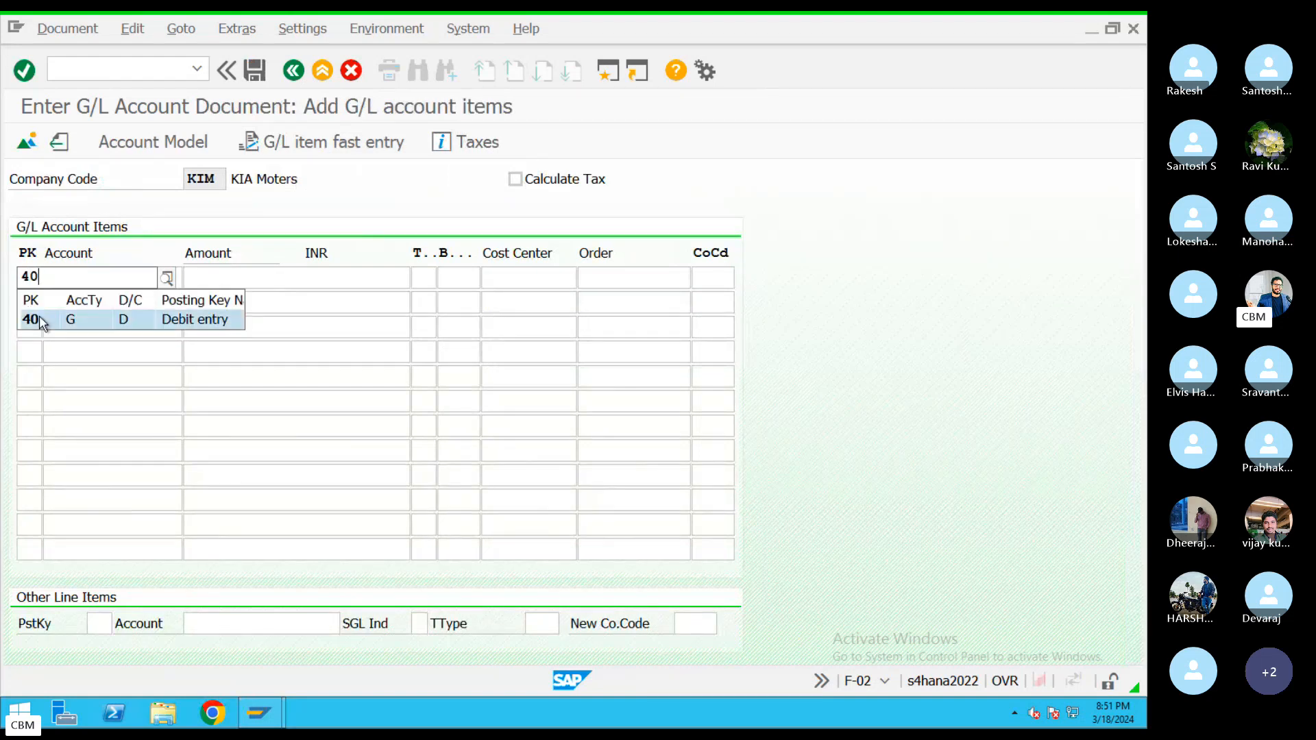
left_click(41, 320)
left_click(123, 281)
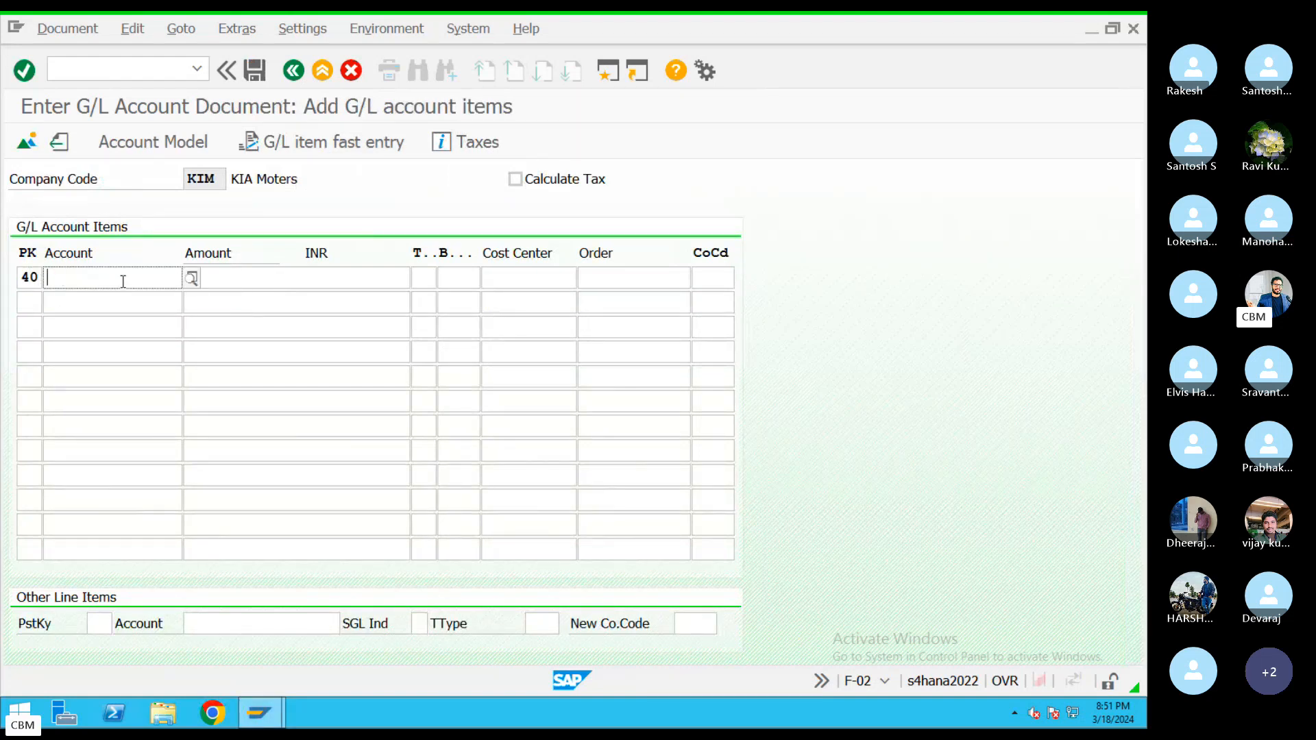
left_click(191, 278)
left_click(662, 317)
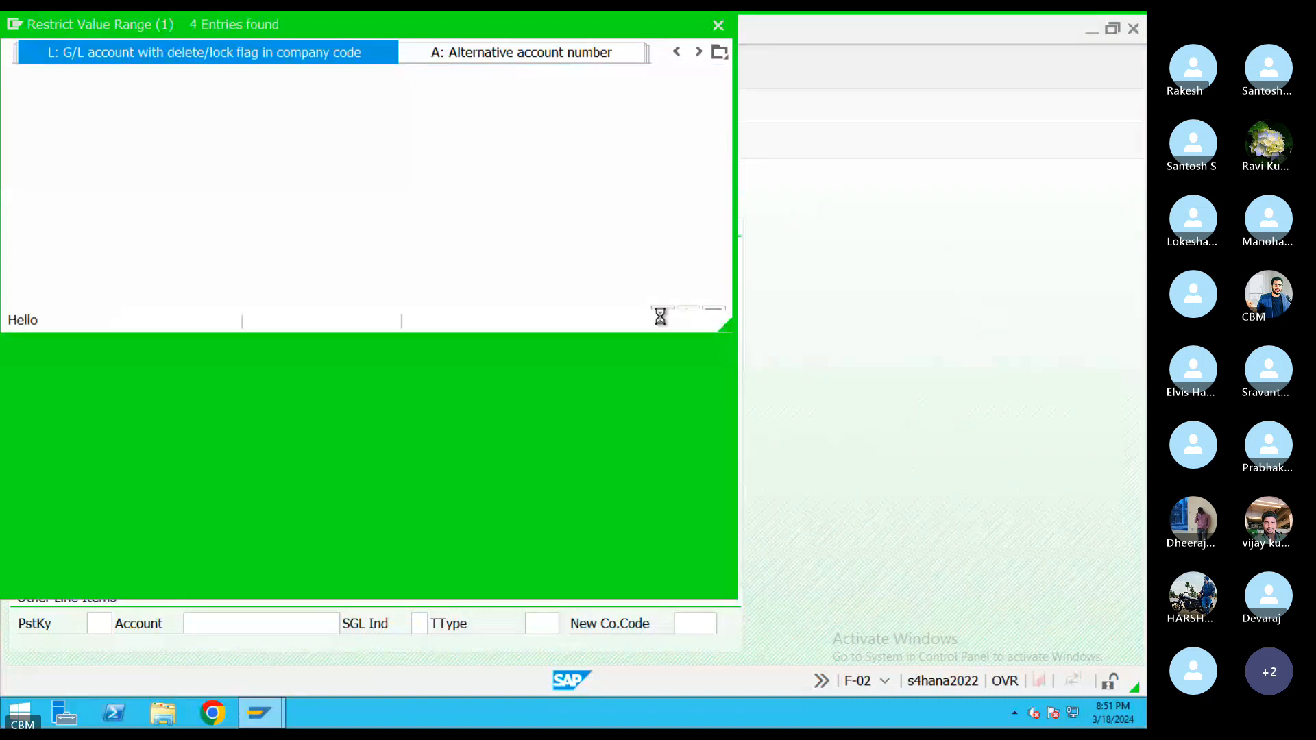
double_click(32, 180)
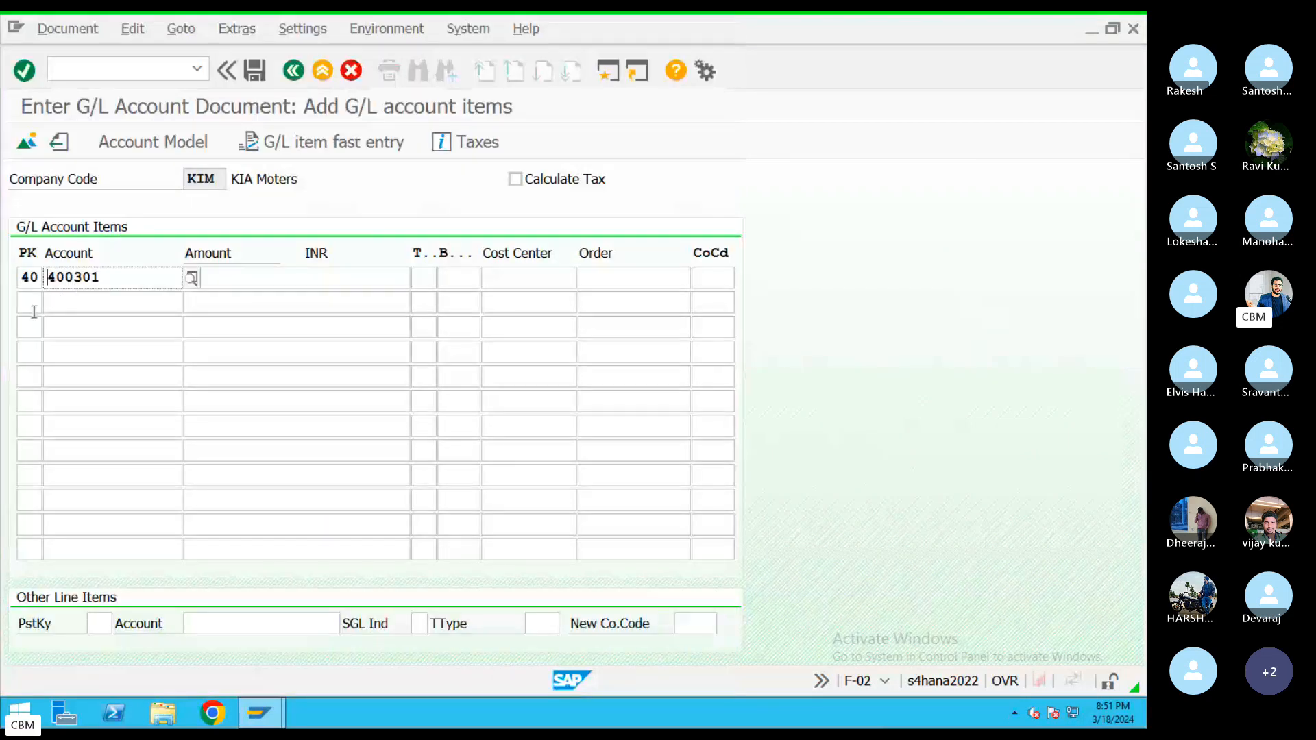
Step: Add a second G/L item with posting key 40 and the Rent account
left_click(35, 307)
type("40")
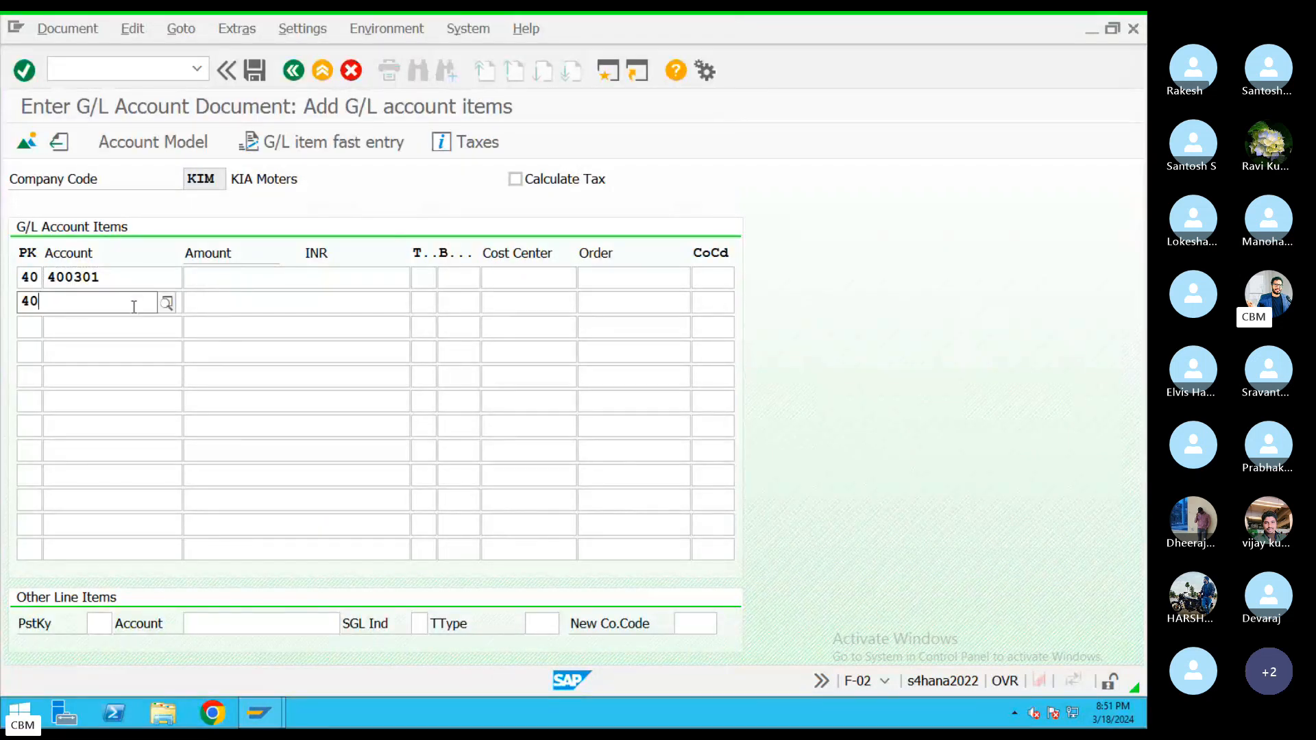
left_click(105, 347)
left_click(102, 303)
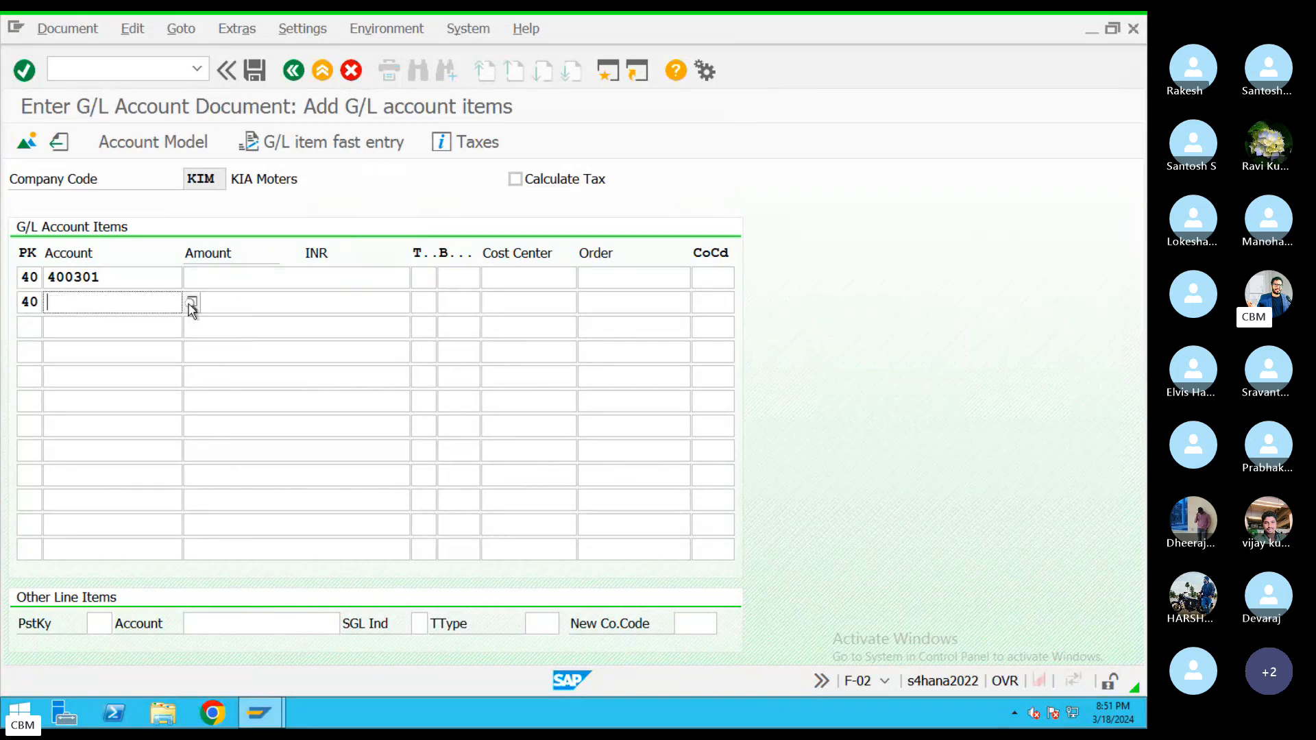
left_click(191, 303)
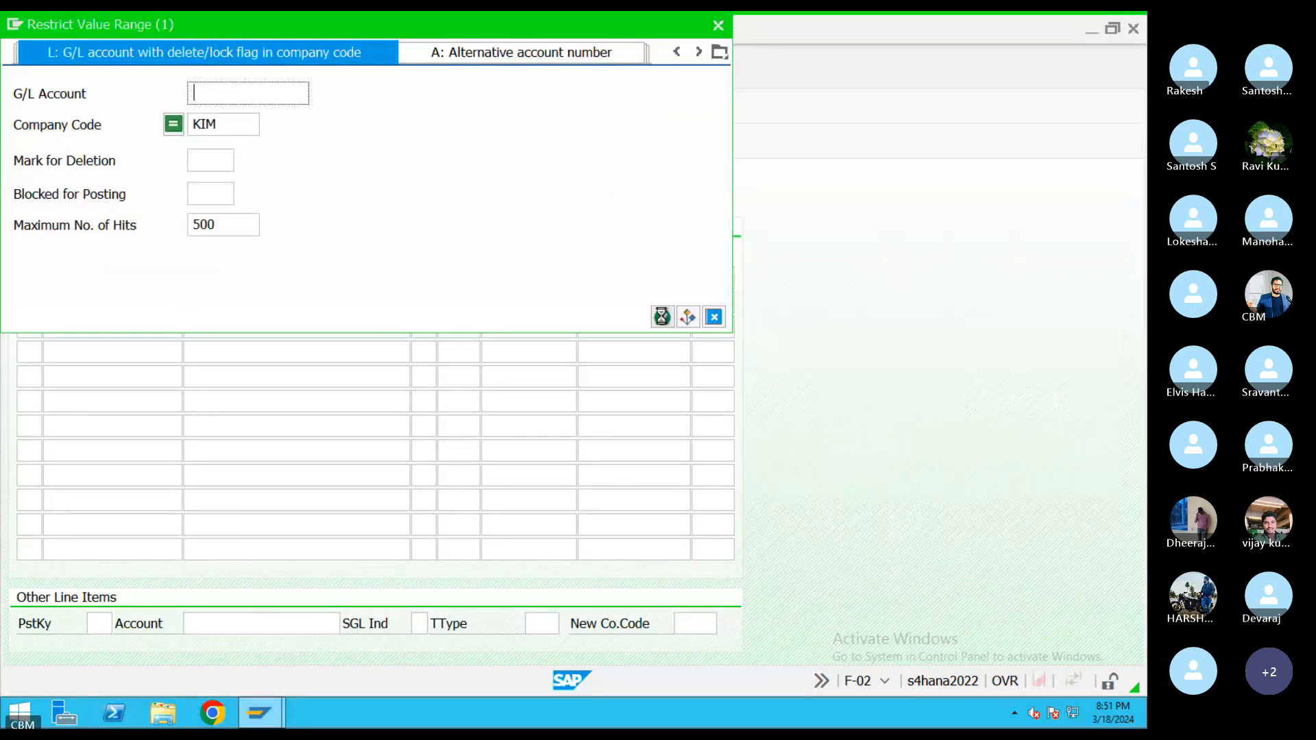
left_click(663, 316)
left_click(27, 167)
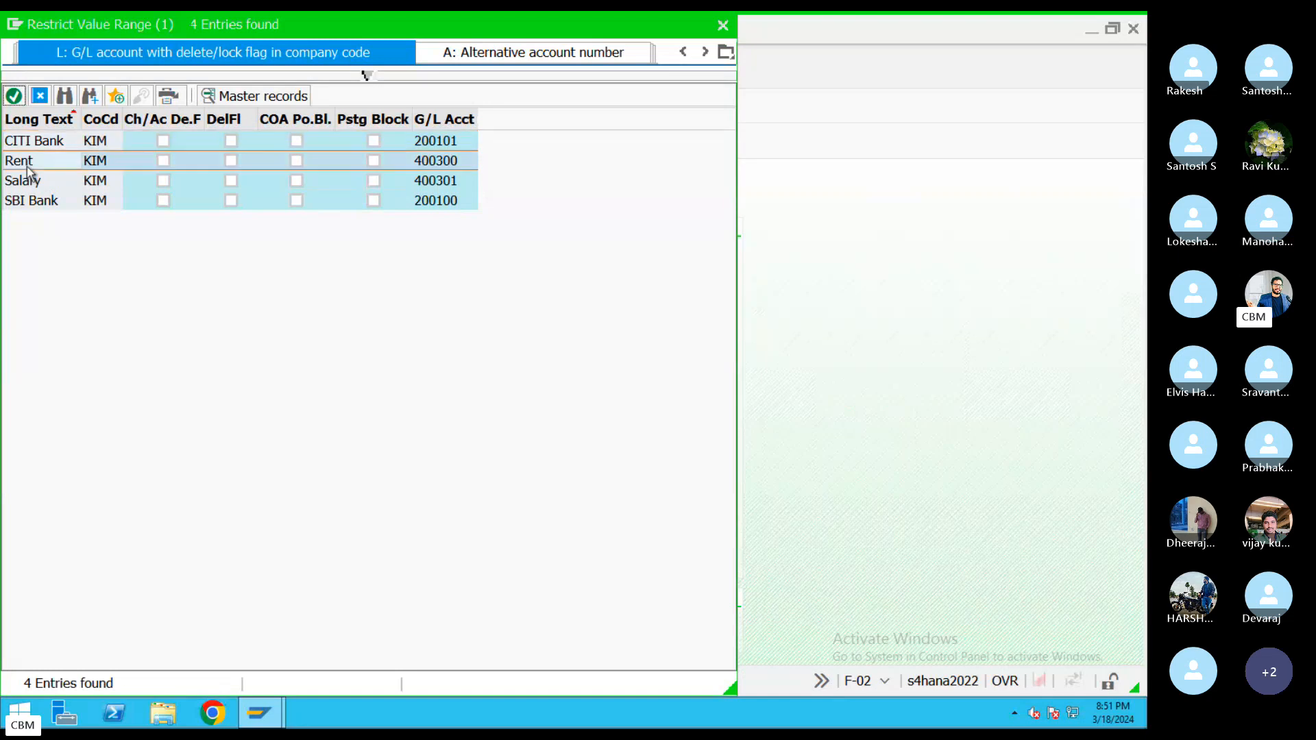
Step: Add a third G/L item with posting key 50 and the SBI Bank account
left_click(38, 327)
left_click(52, 327)
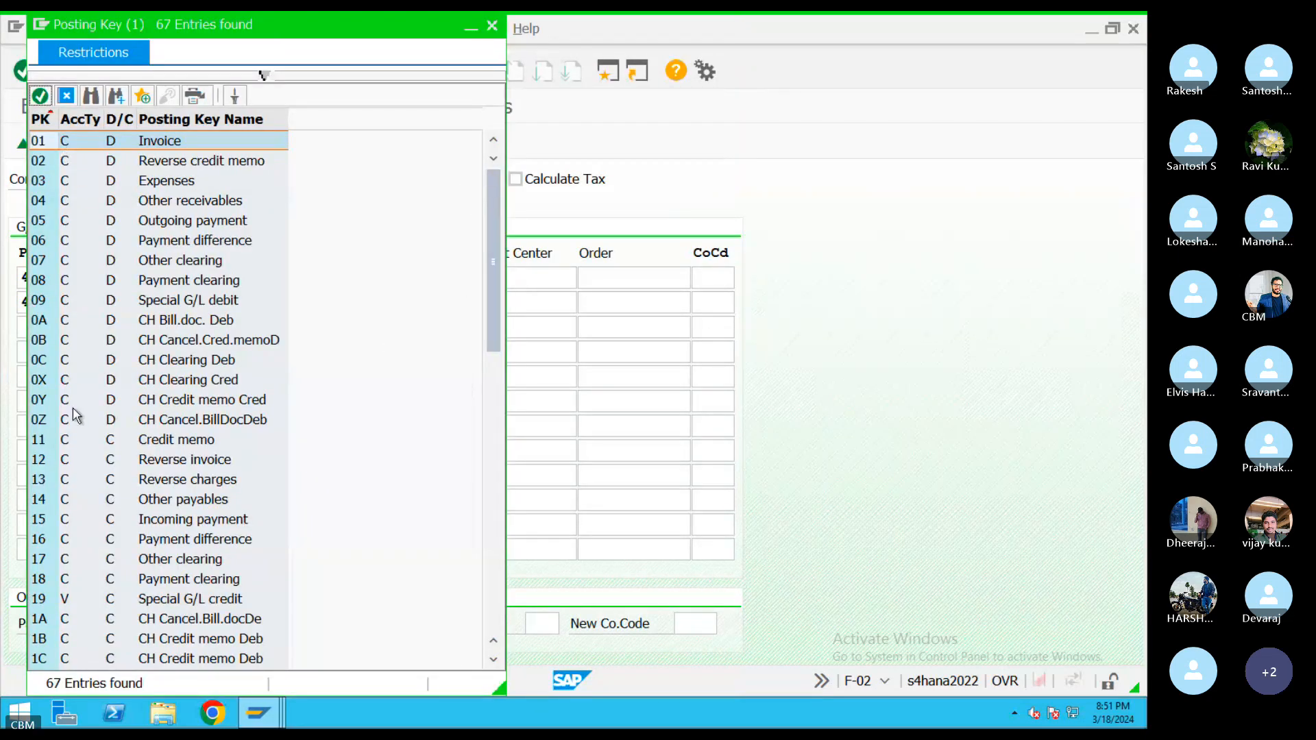
scroll(145, 514, "down", 4)
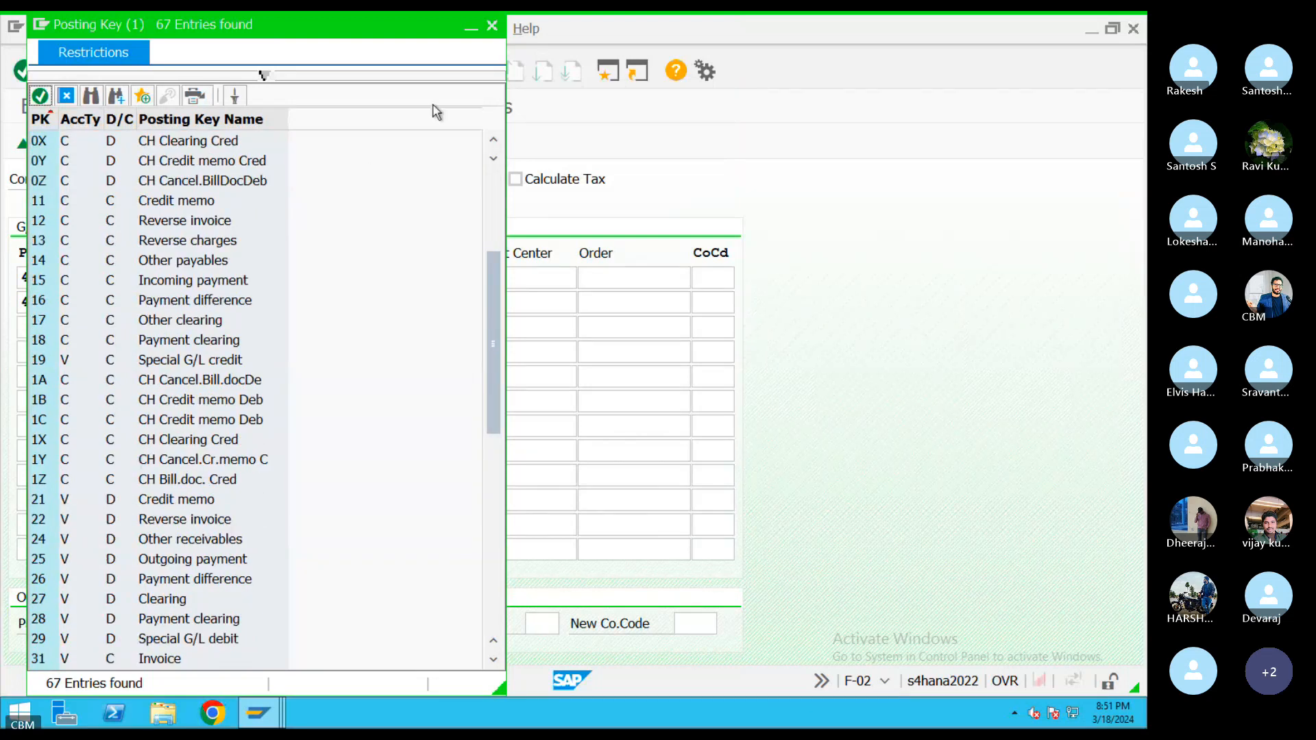
left_click(492, 25)
type("50")
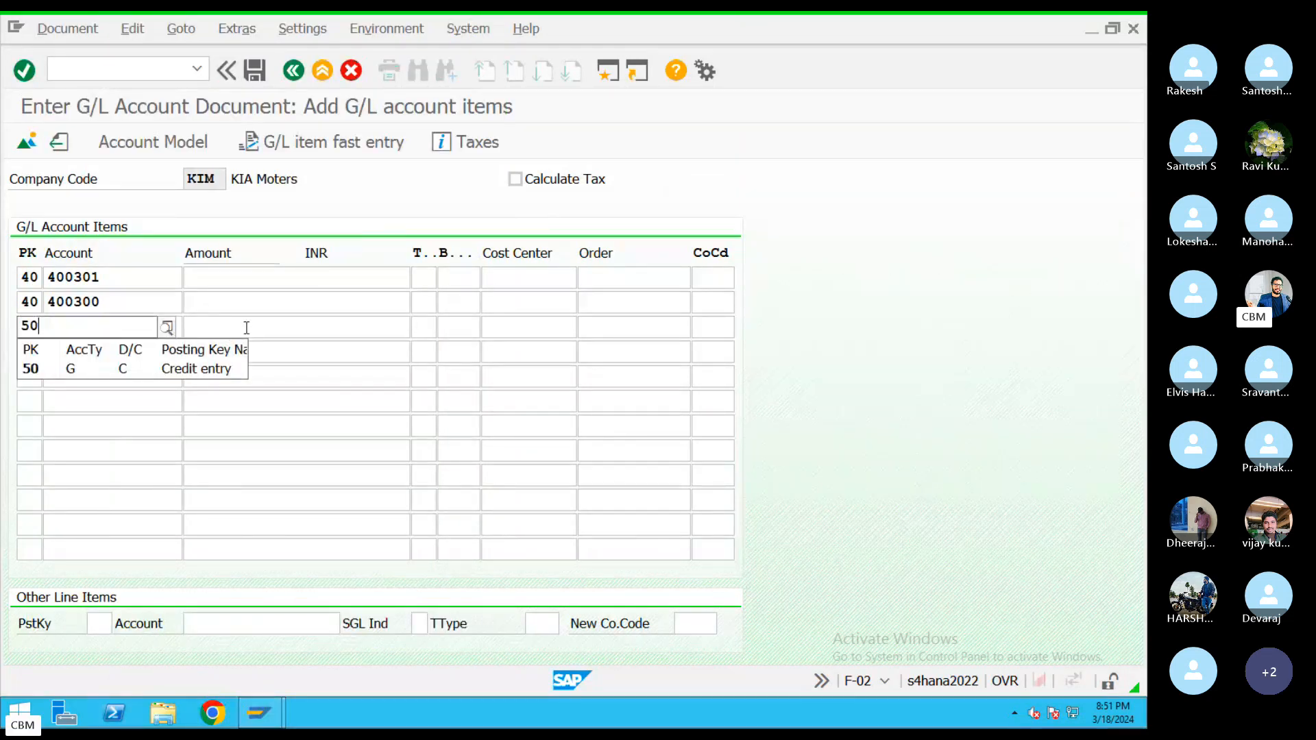
left_click(133, 329)
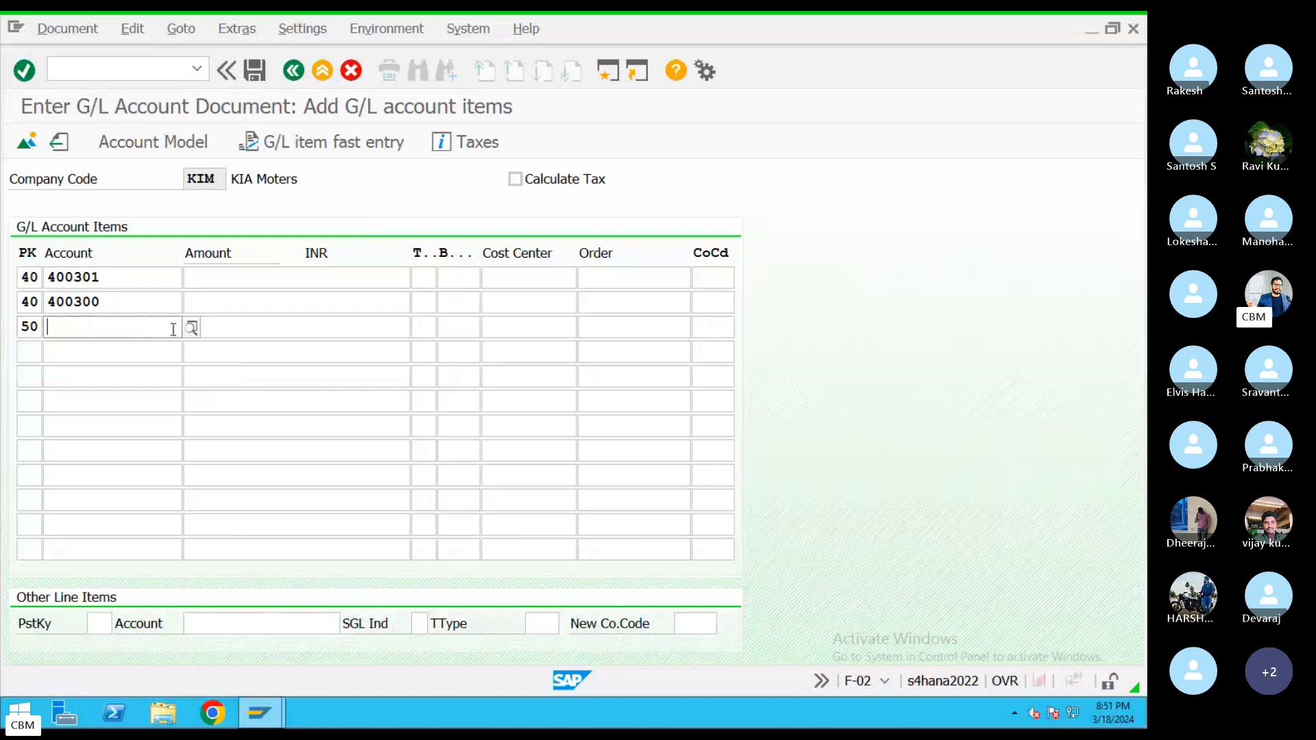
left_click(193, 328)
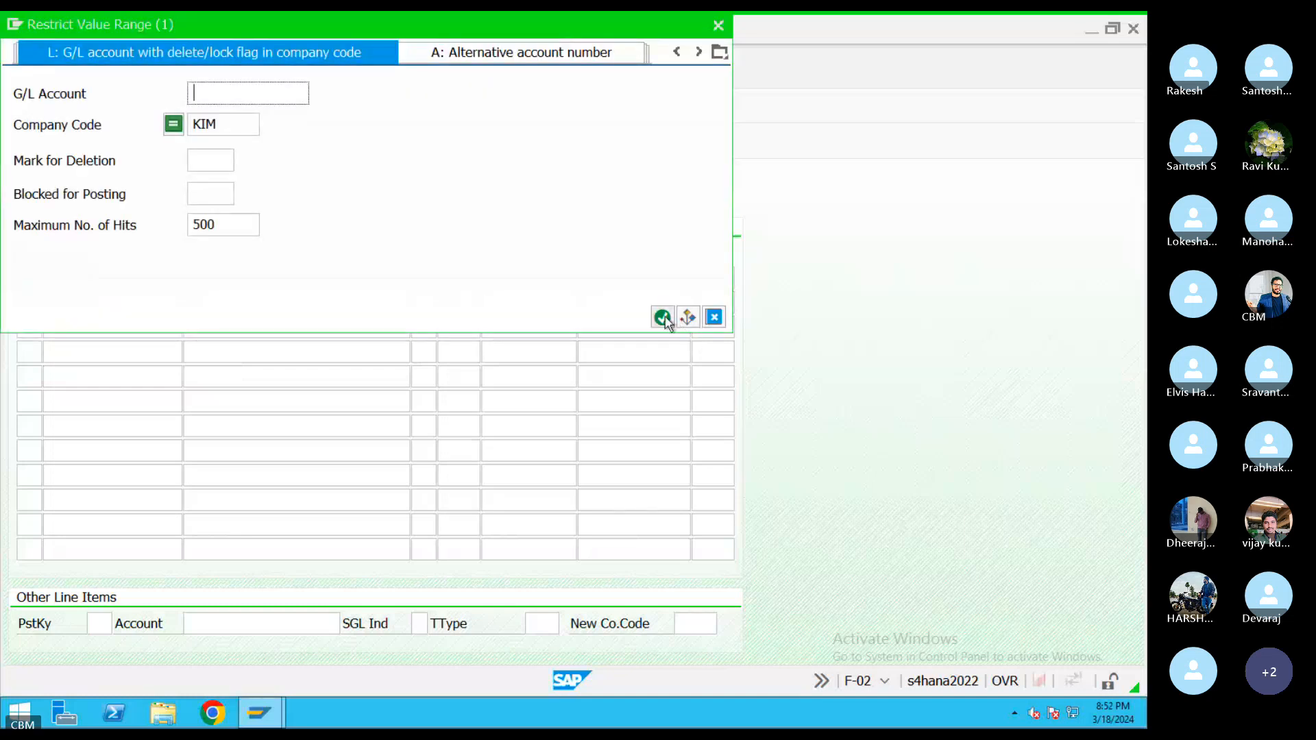
left_click(664, 314)
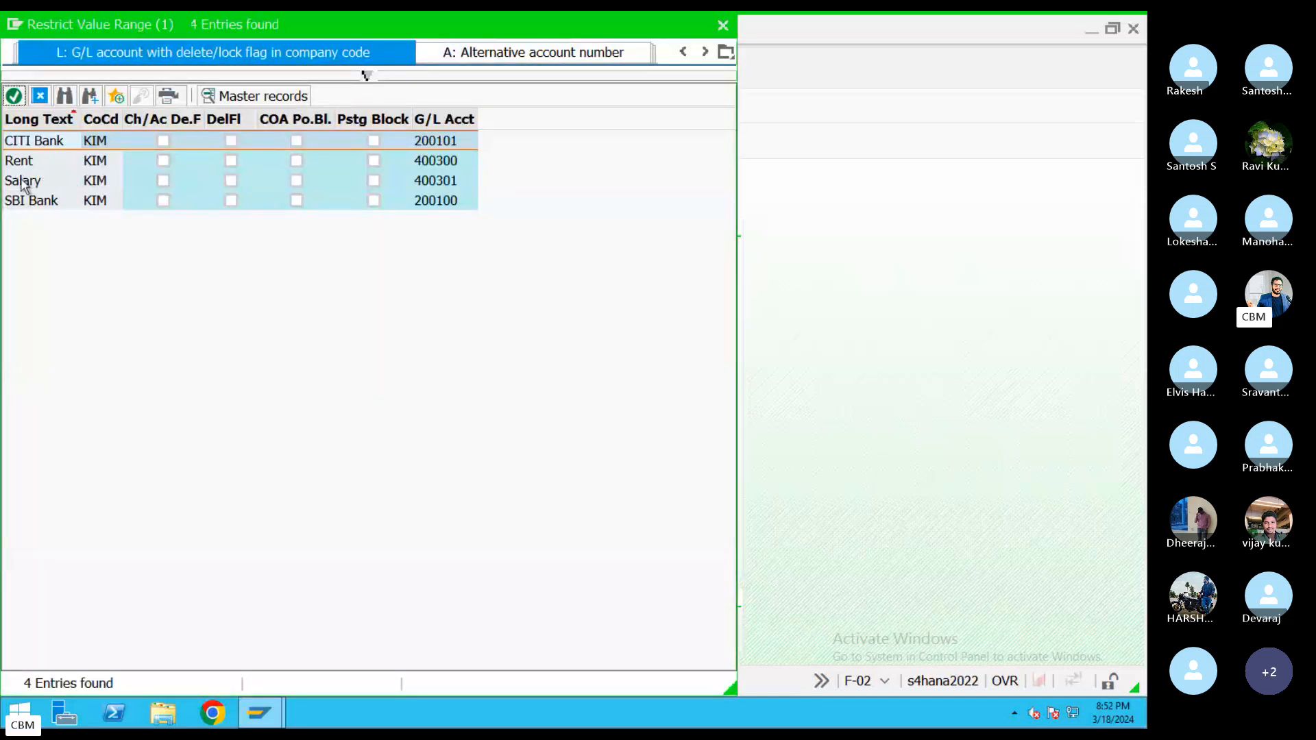
double_click(33, 202)
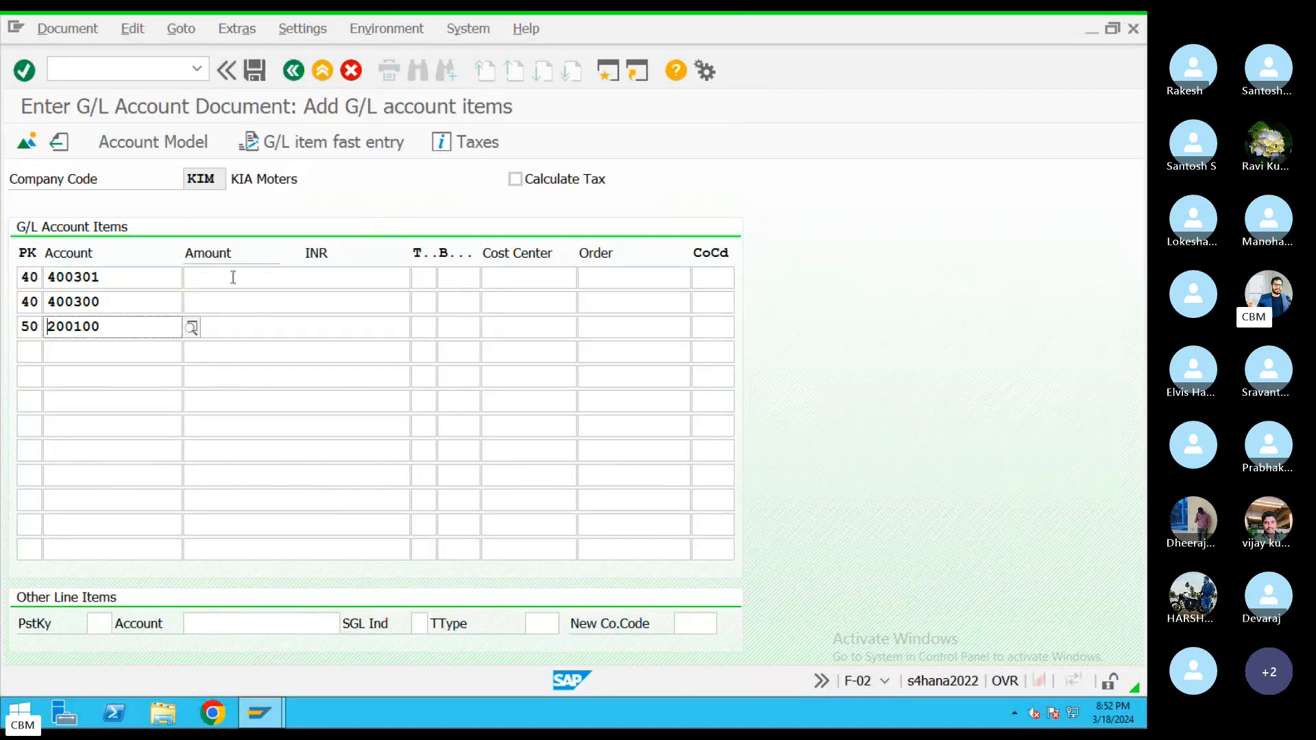
Step: Enter 50000 as the amount for both the Salary and Rent items and * for the SBI Bank item
left_click(310, 285)
type("50000")
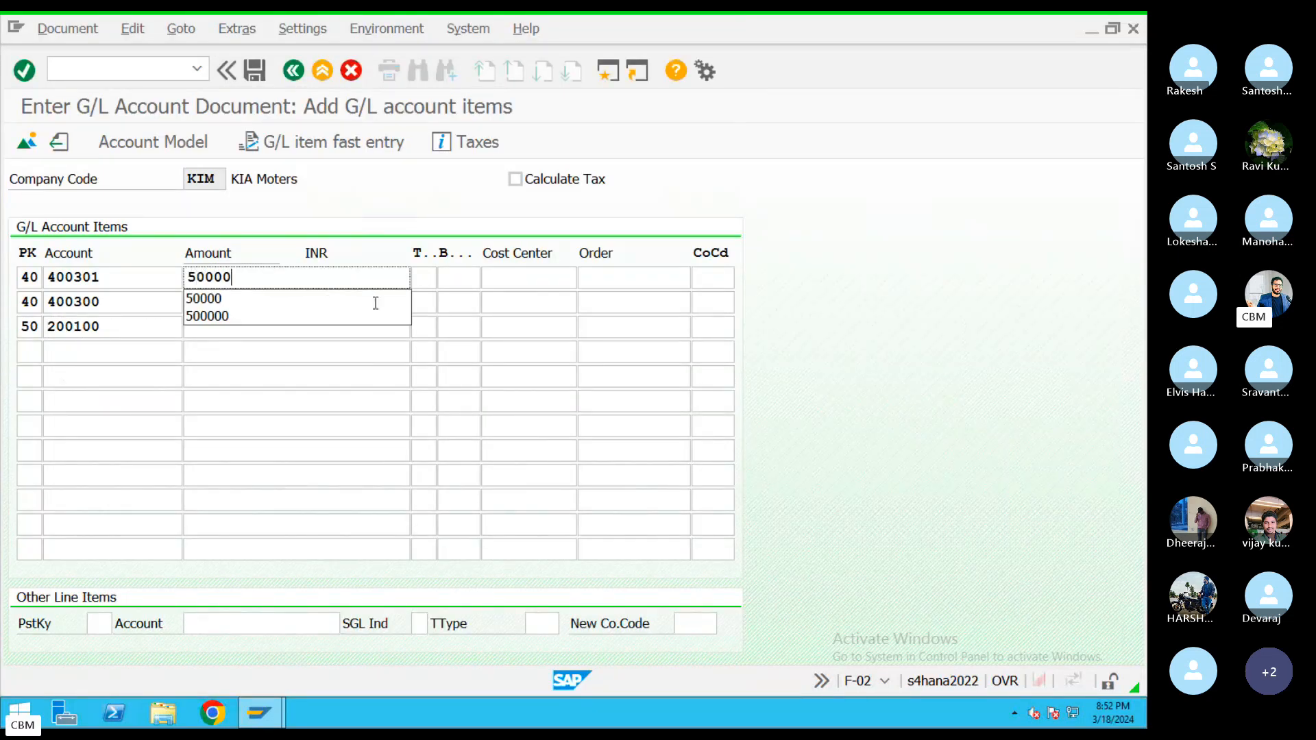
left_click(282, 356)
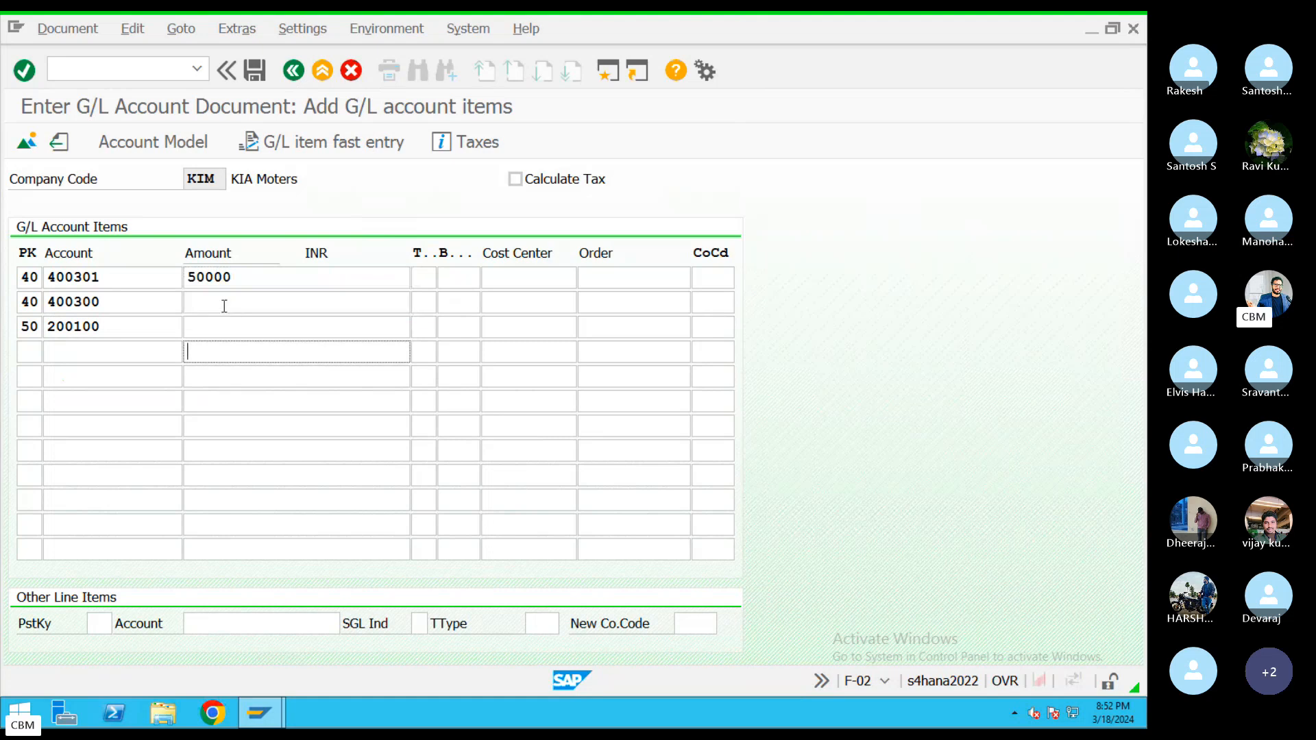
left_click(225, 302)
type("50000")
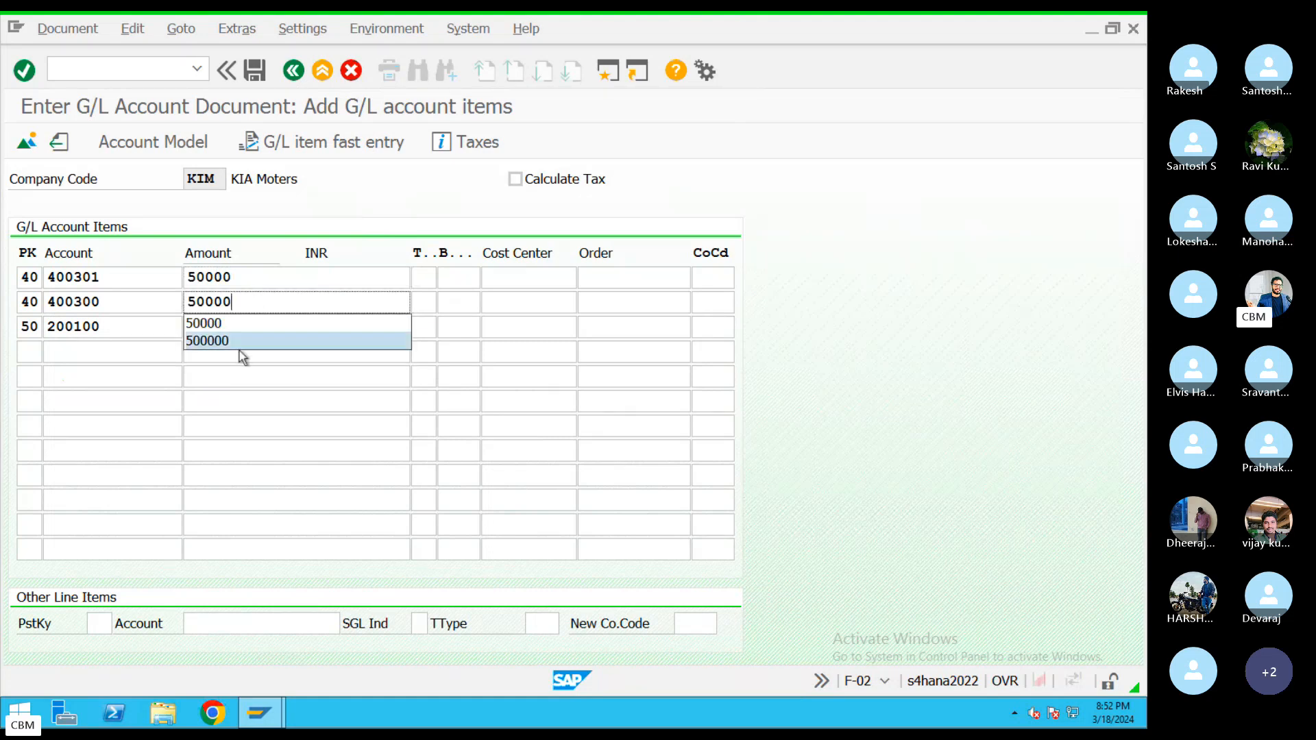
left_click(231, 328)
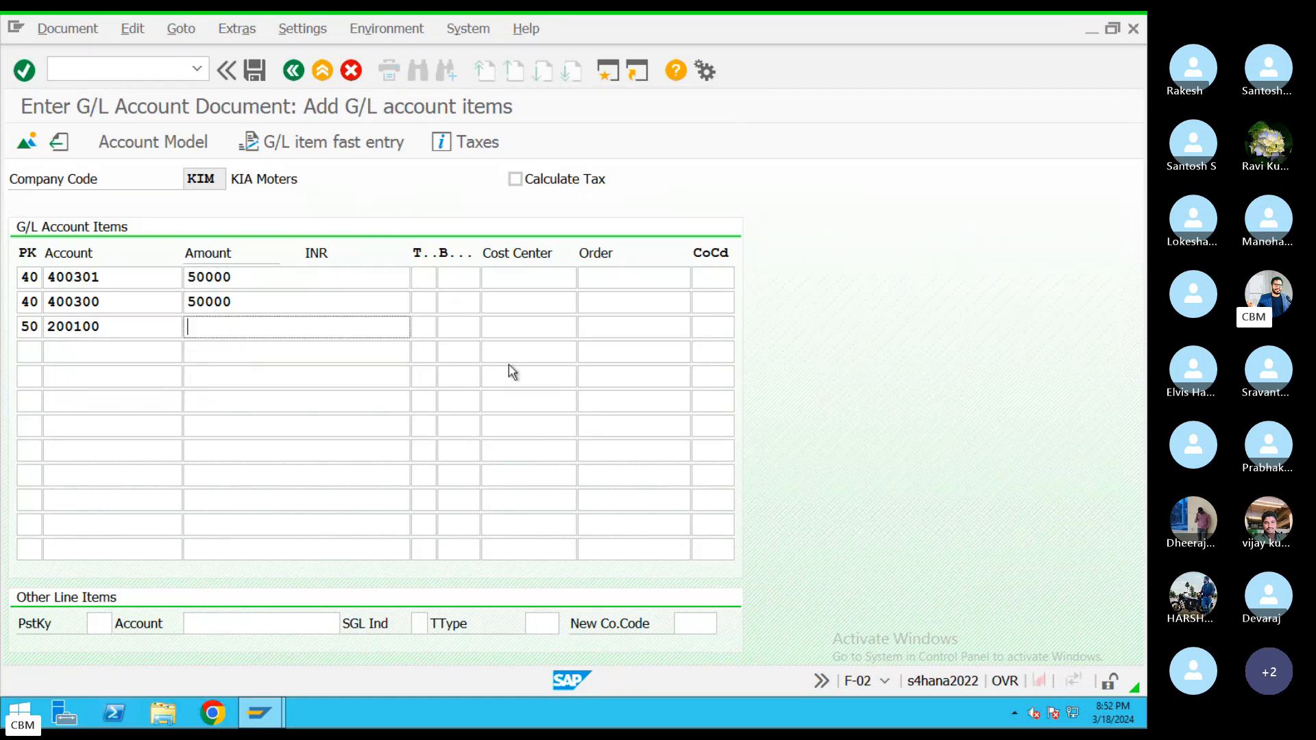
left_click_drag(213, 326, 124, 295)
left_click_drag(232, 283, 172, 284)
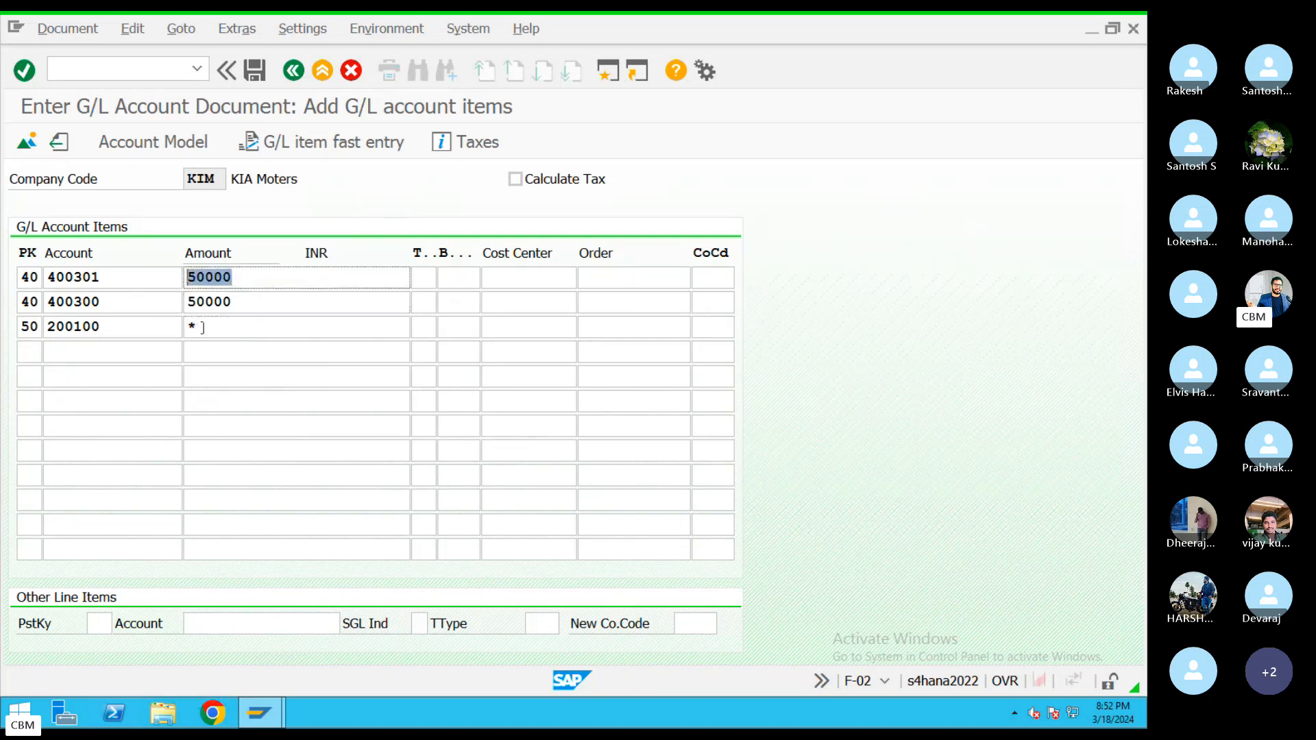
left_click_drag(202, 327, 129, 316)
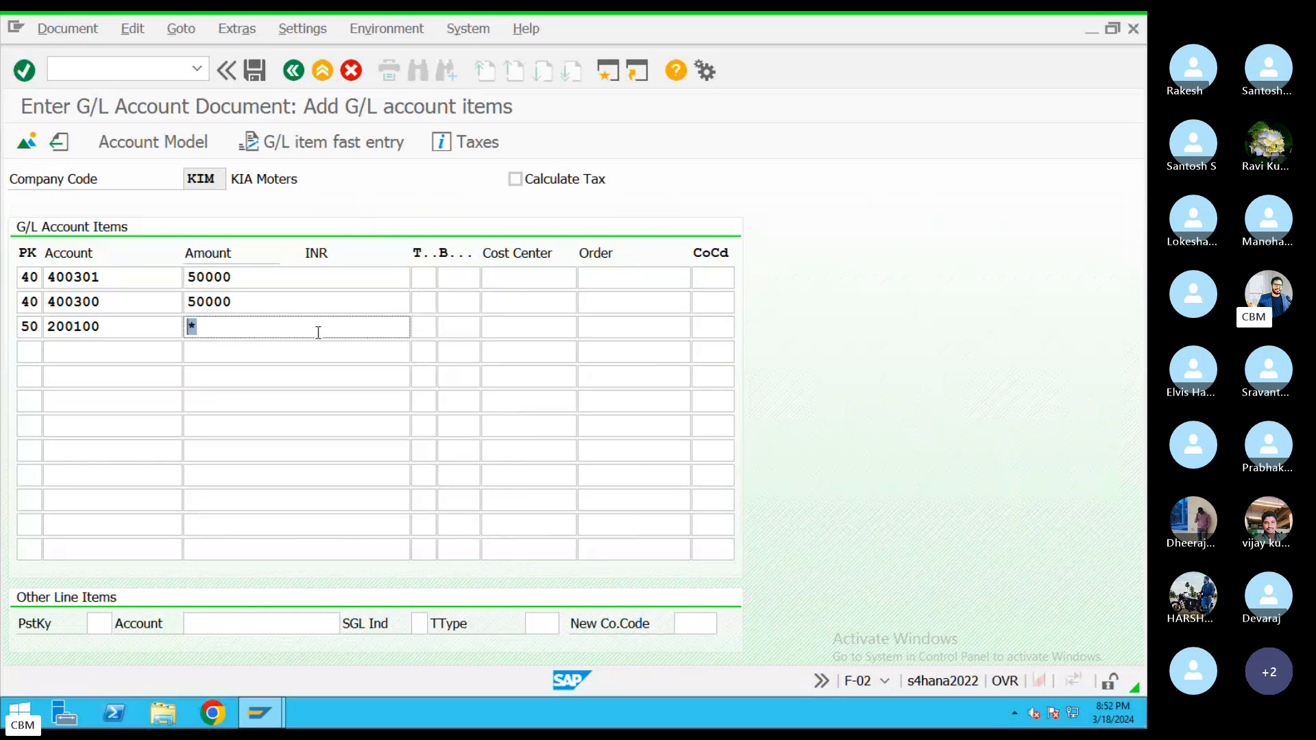
Step: Display the document overview and check the Salary and Rent line items with their amounts
key("Return")
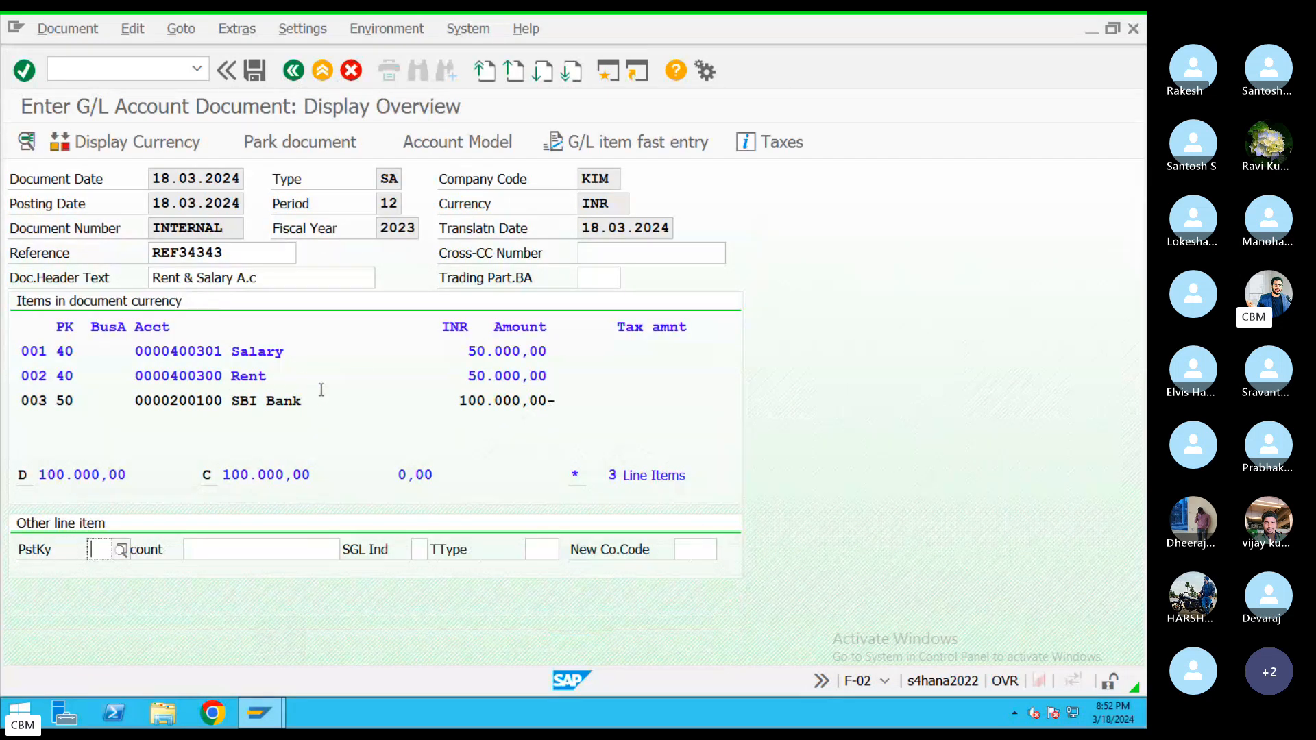
left_click_drag(269, 378, 2, 364)
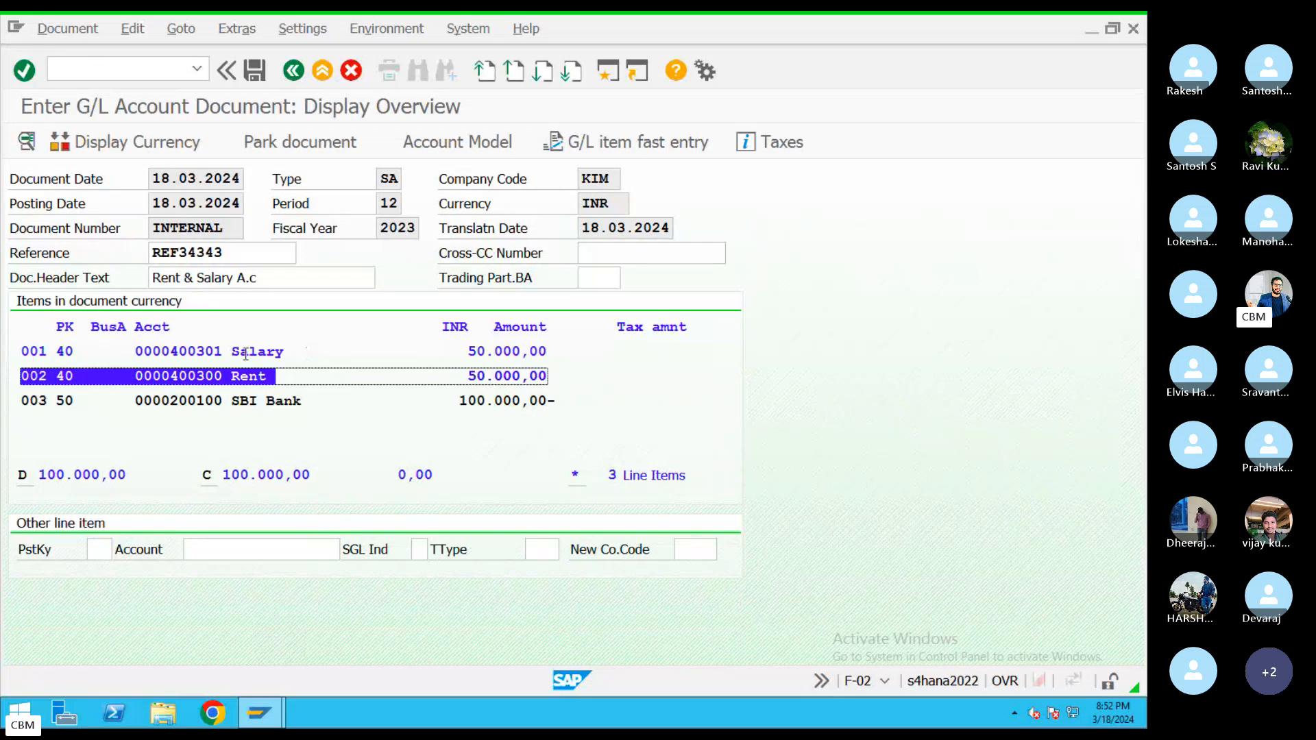
left_click_drag(302, 353, 3, 346)
left_click(594, 394)
left_click_drag(541, 376, 2, 376)
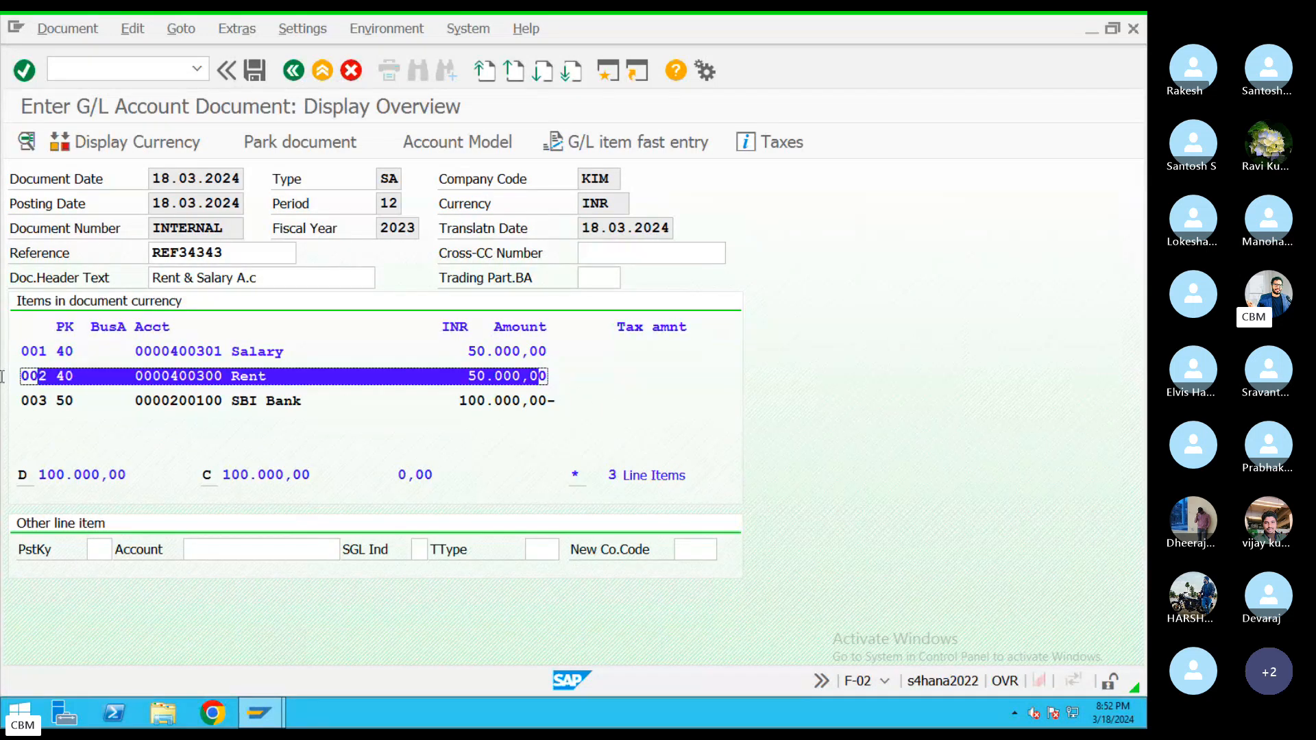
left_click_drag(542, 352, 133, 351)
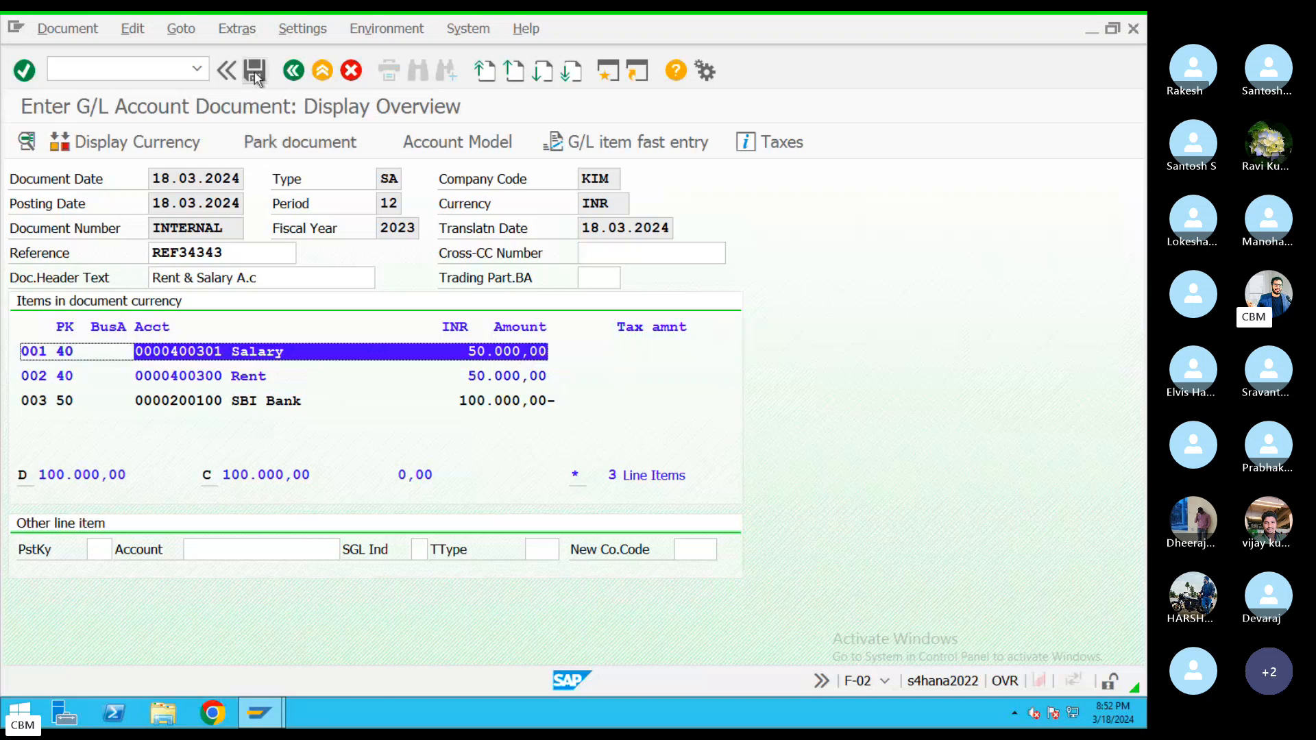
Step: Try to post the document and read the long text of the resulting status message
left_click(255, 74)
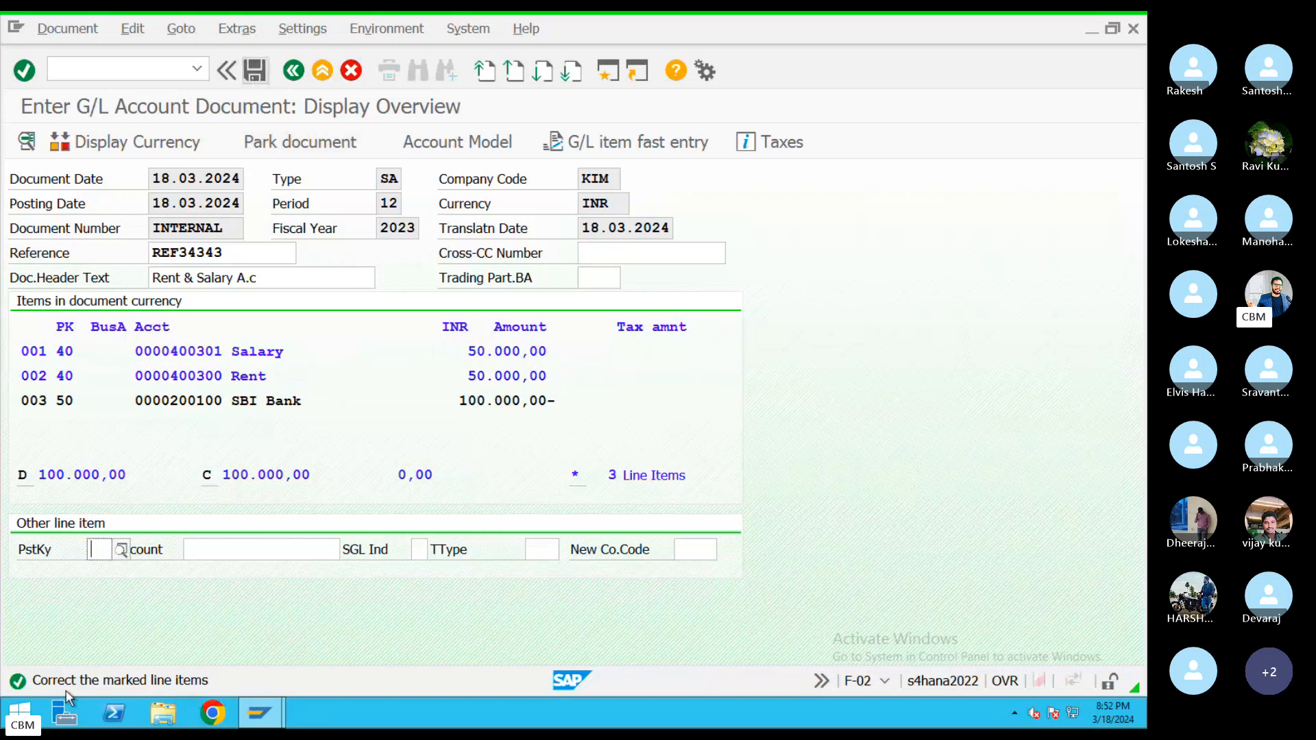
double_click(81, 684)
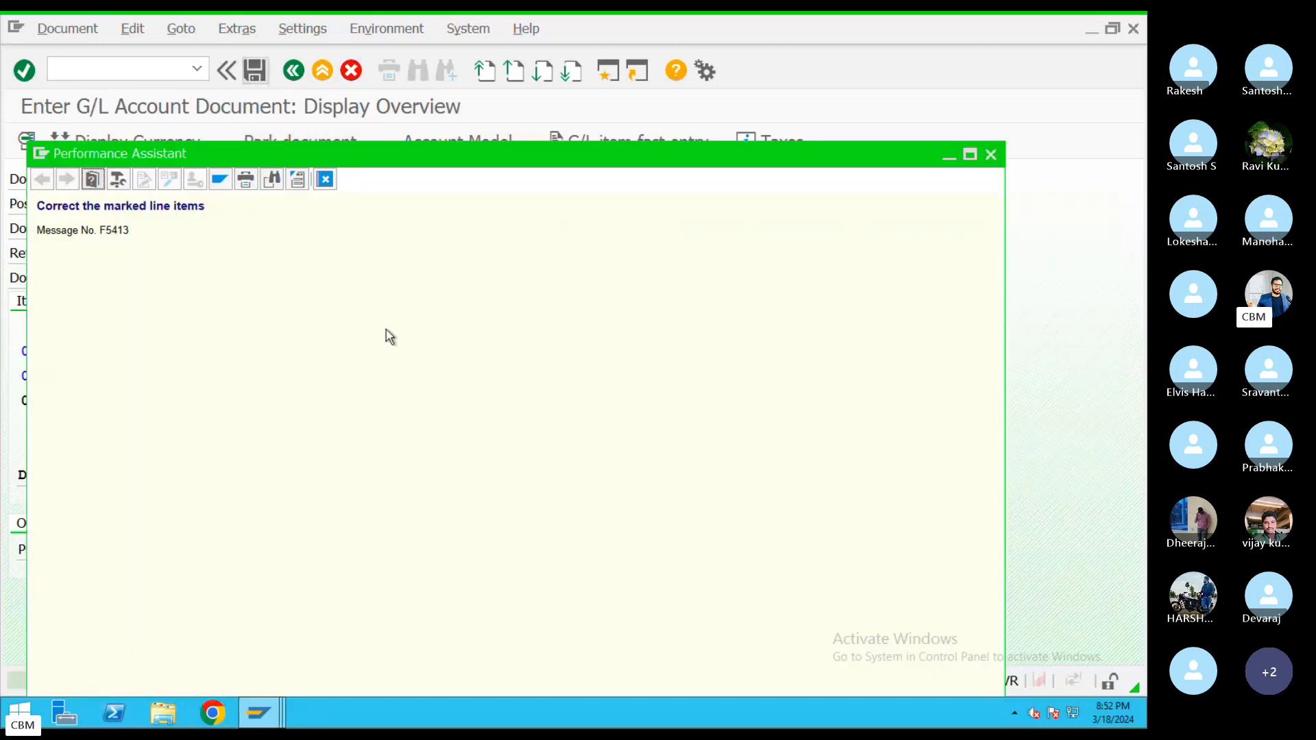
left_click_drag(205, 209, 24, 212)
left_click(133, 235)
left_click_drag(134, 235, 37, 209)
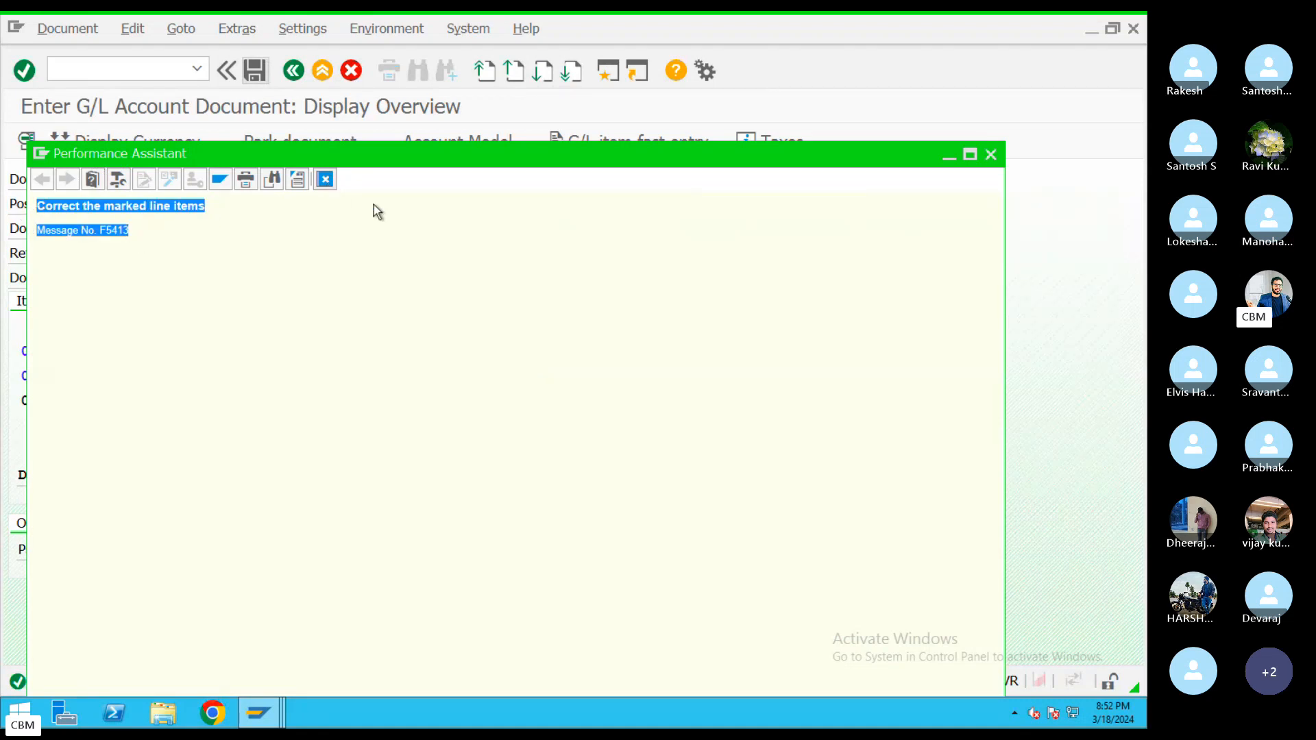
key("Escape")
Step: Examine the highlighted Salary and Rent line items against the SBI Bank item in the overview
left_click(49, 349)
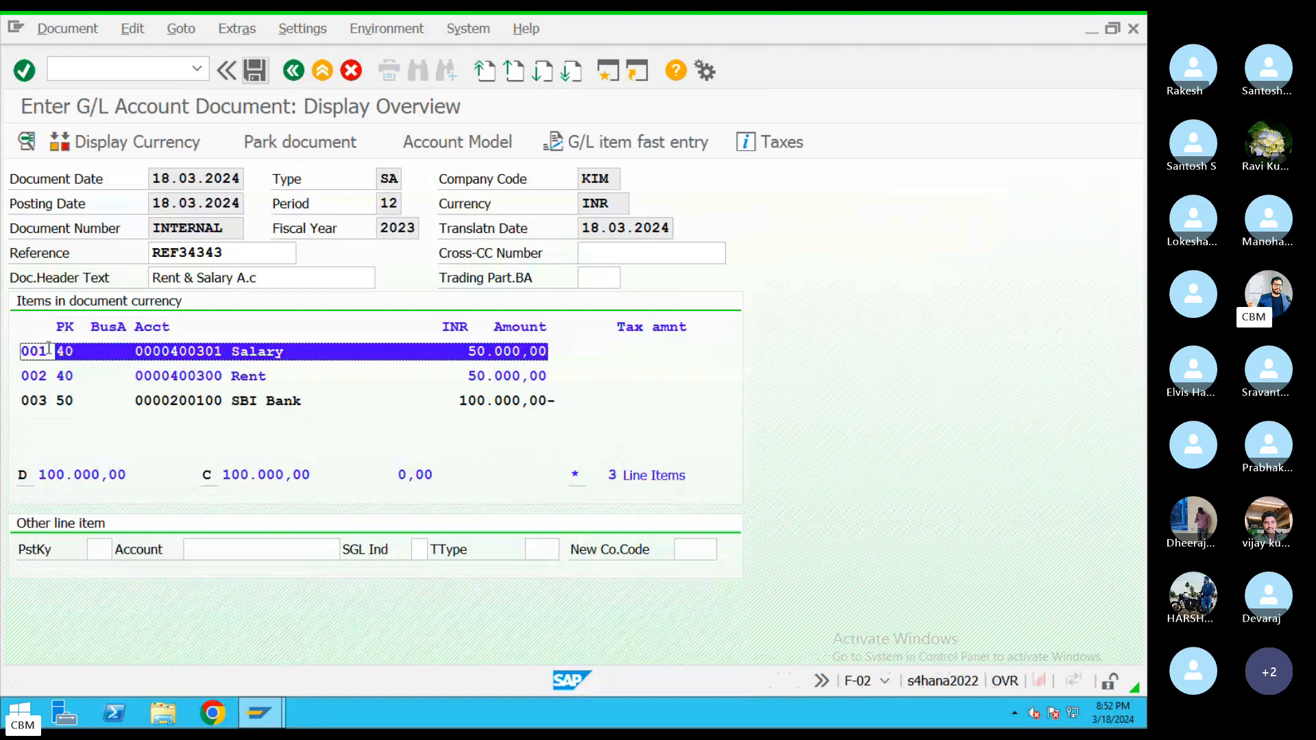
left_click(274, 398)
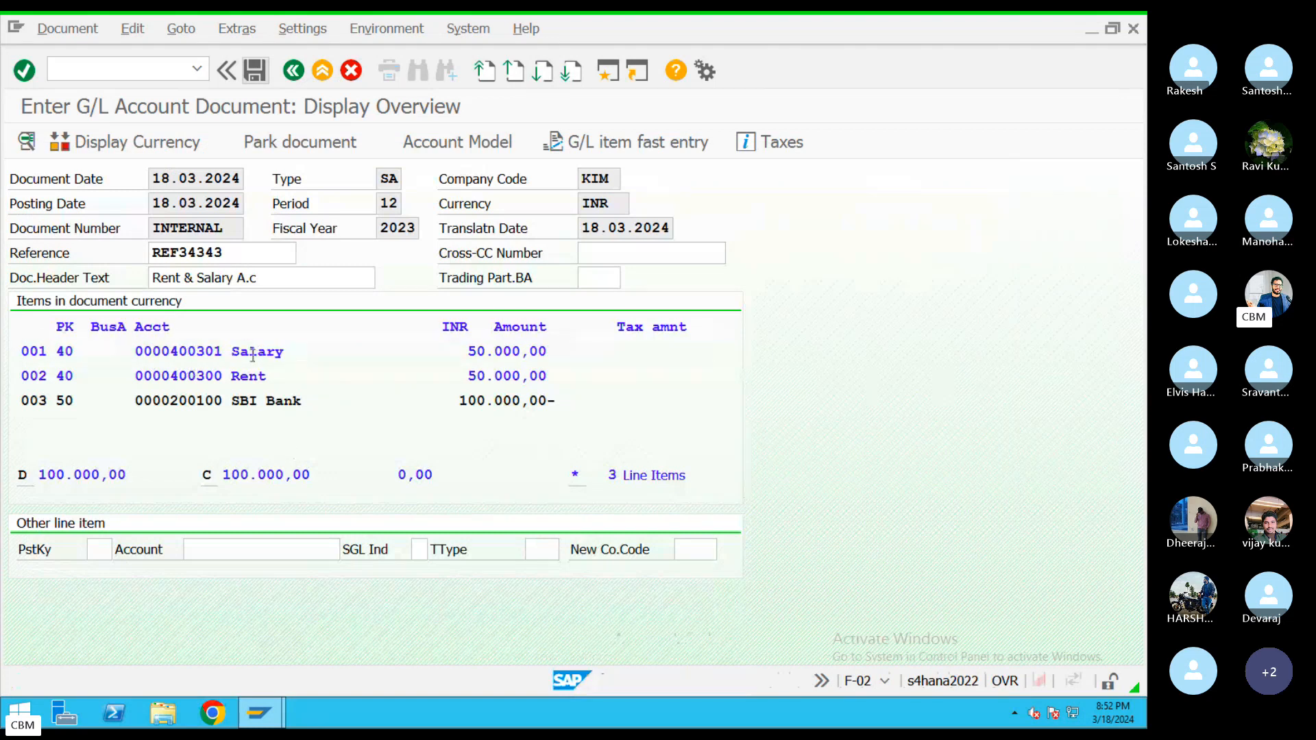
left_click(284, 374)
left_click(38, 349)
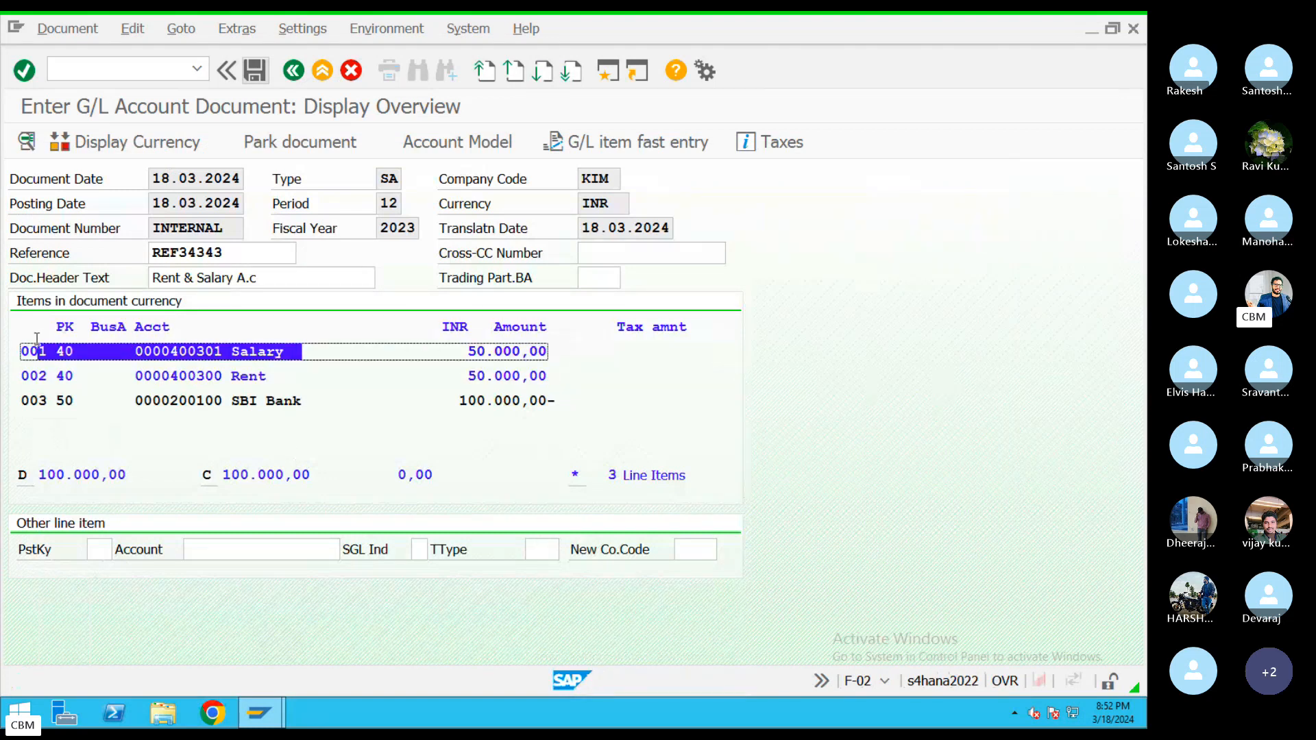
Step: Open the Salary line item, pick its value date from the calendar, and return to the document overview
left_click(46, 353)
left_click(49, 380)
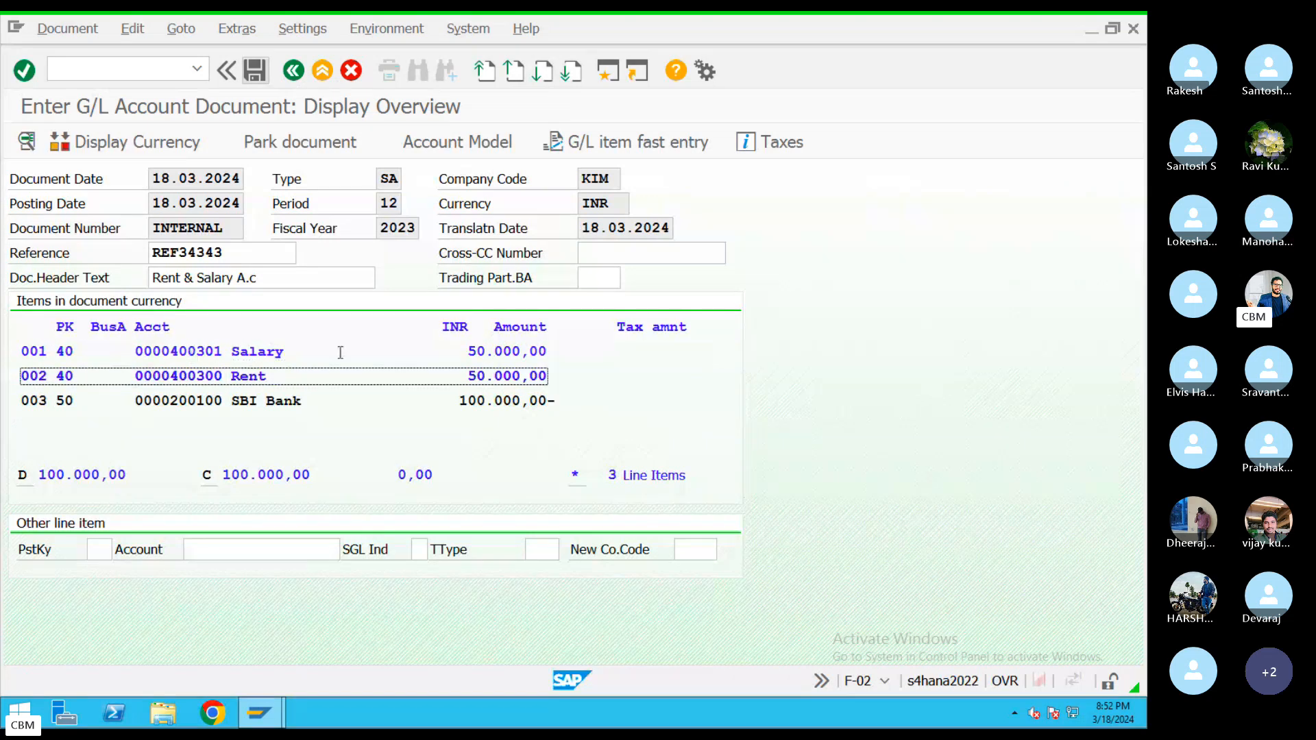
left_click_drag(337, 353, 2, 352)
double_click(206, 355)
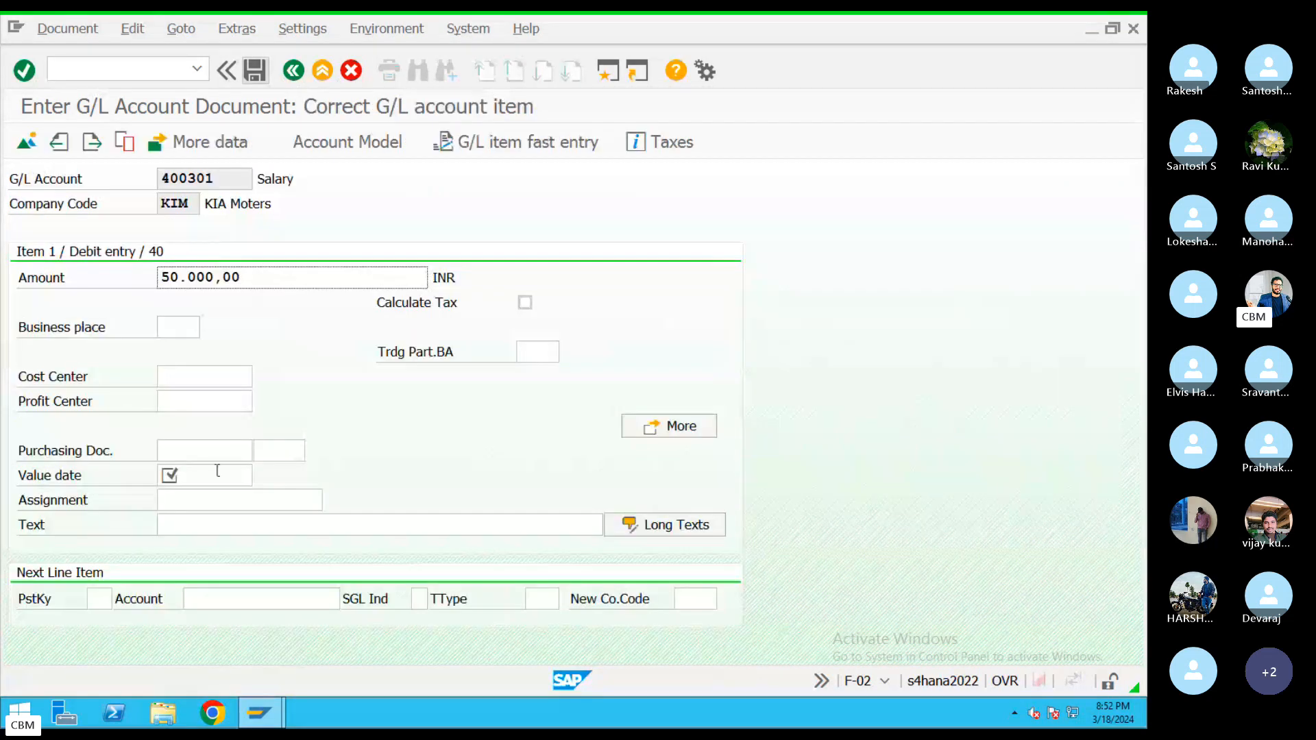
left_click(185, 473)
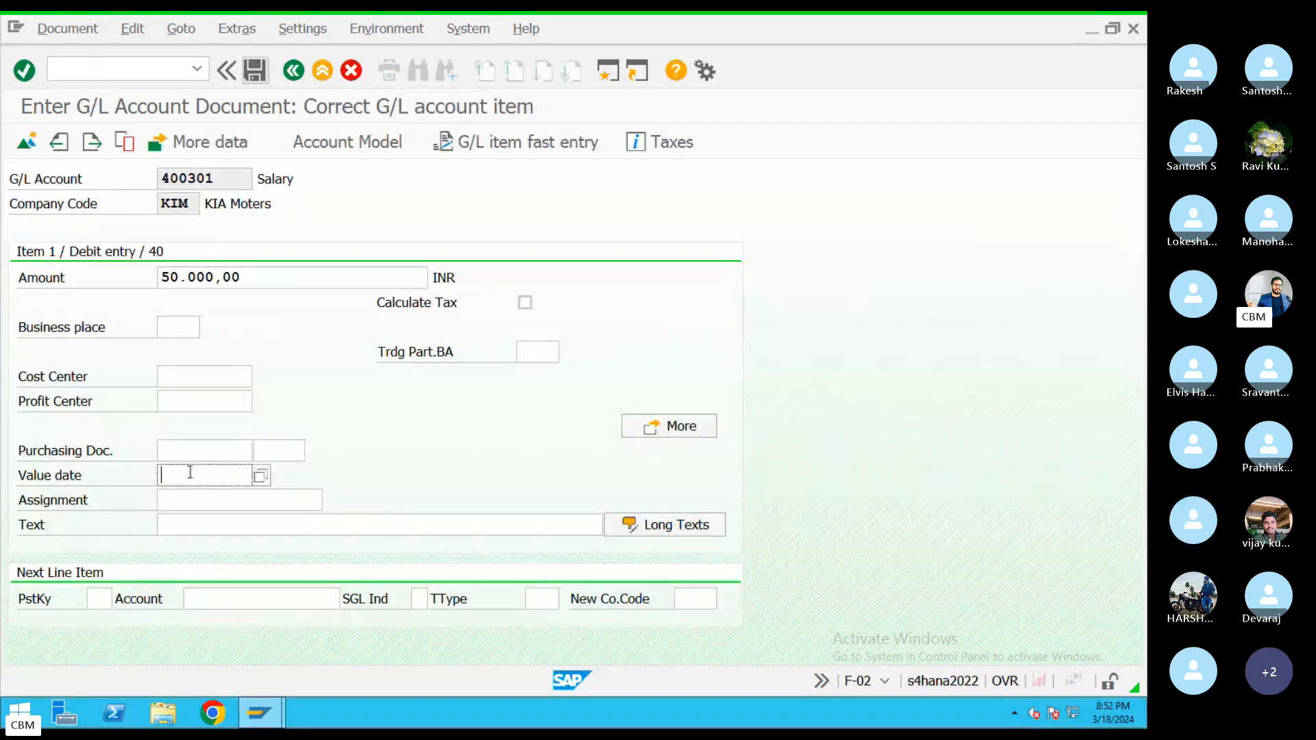
left_click(260, 476)
double_click(270, 472)
left_click(293, 70)
left_click(114, 352)
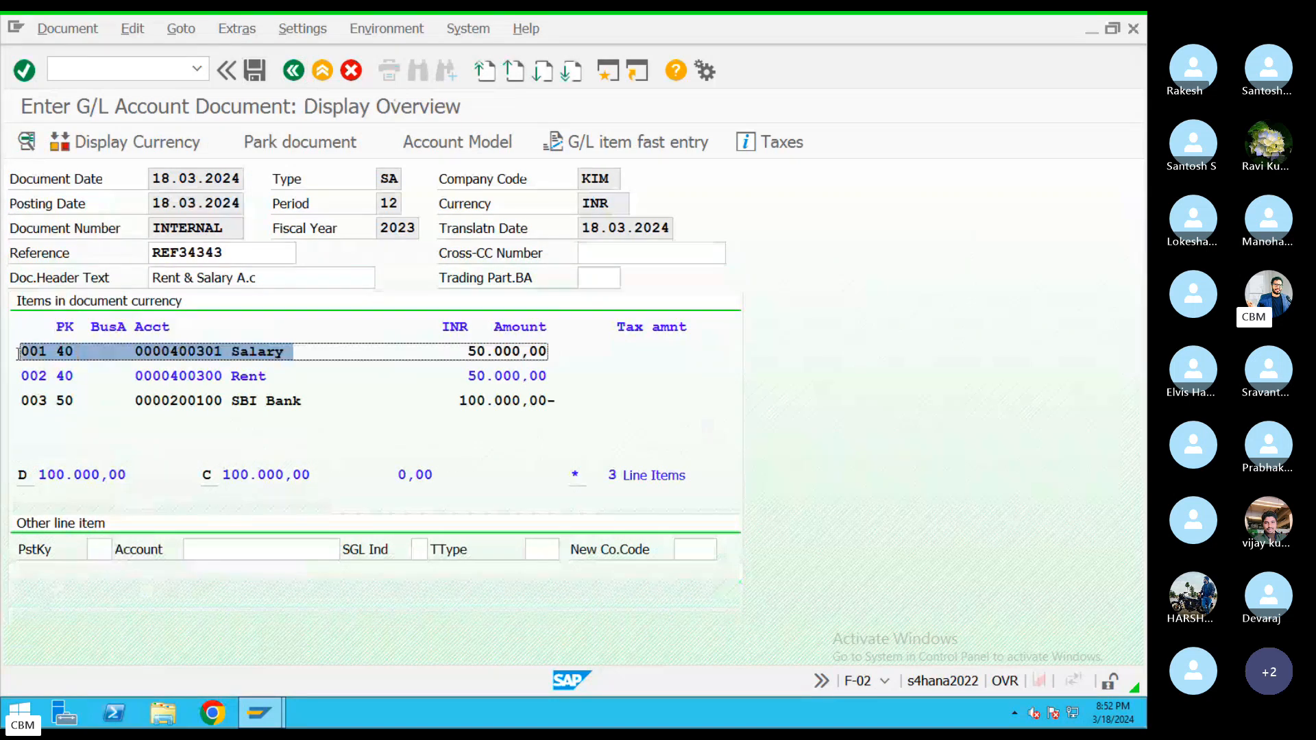
Step: Open the Rent line item, set its value date to 18.03.2024, and return to the document overview
left_click(260, 378)
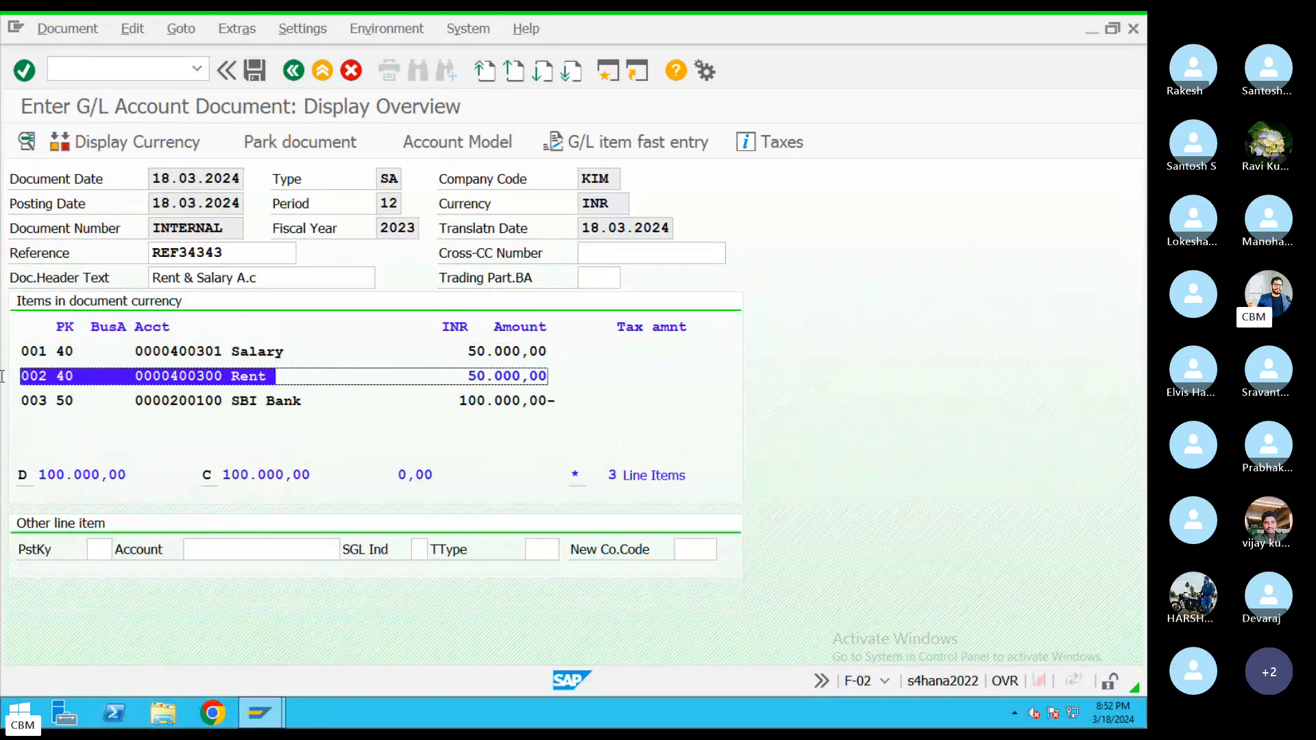
double_click(217, 376)
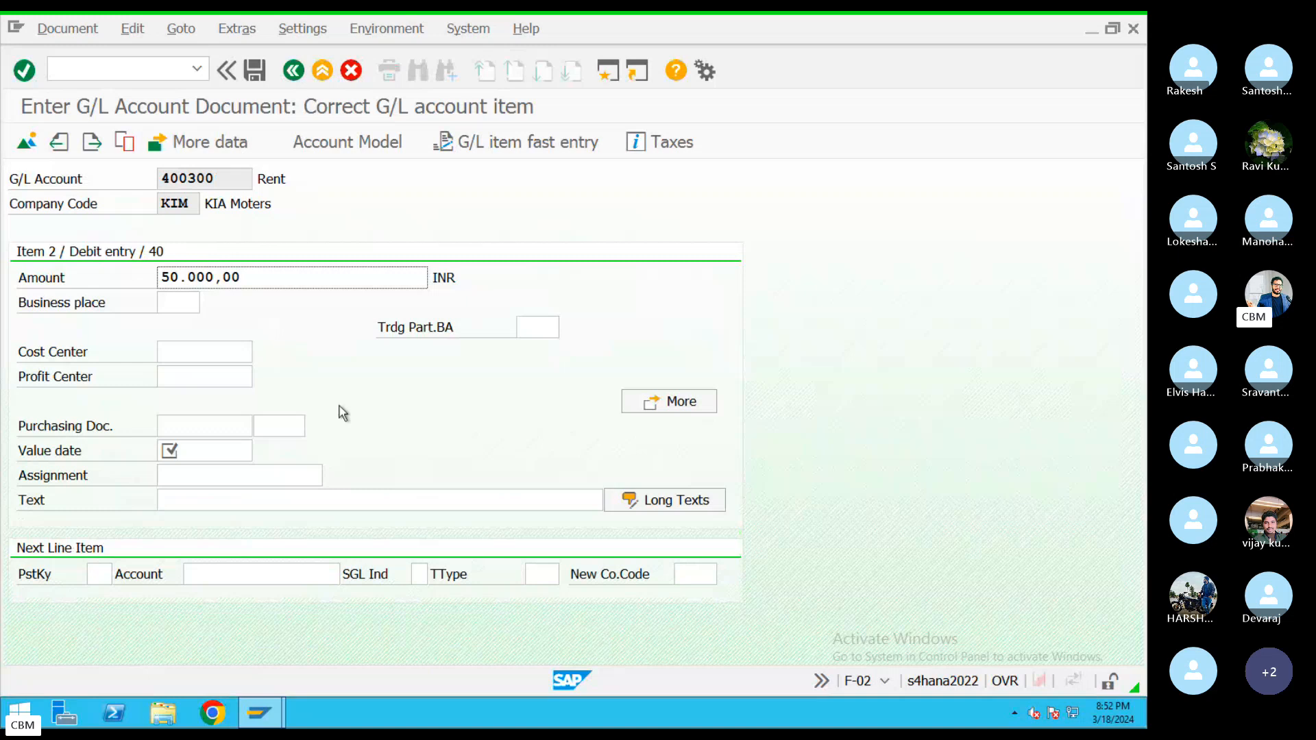
left_click(198, 452)
left_click(260, 453)
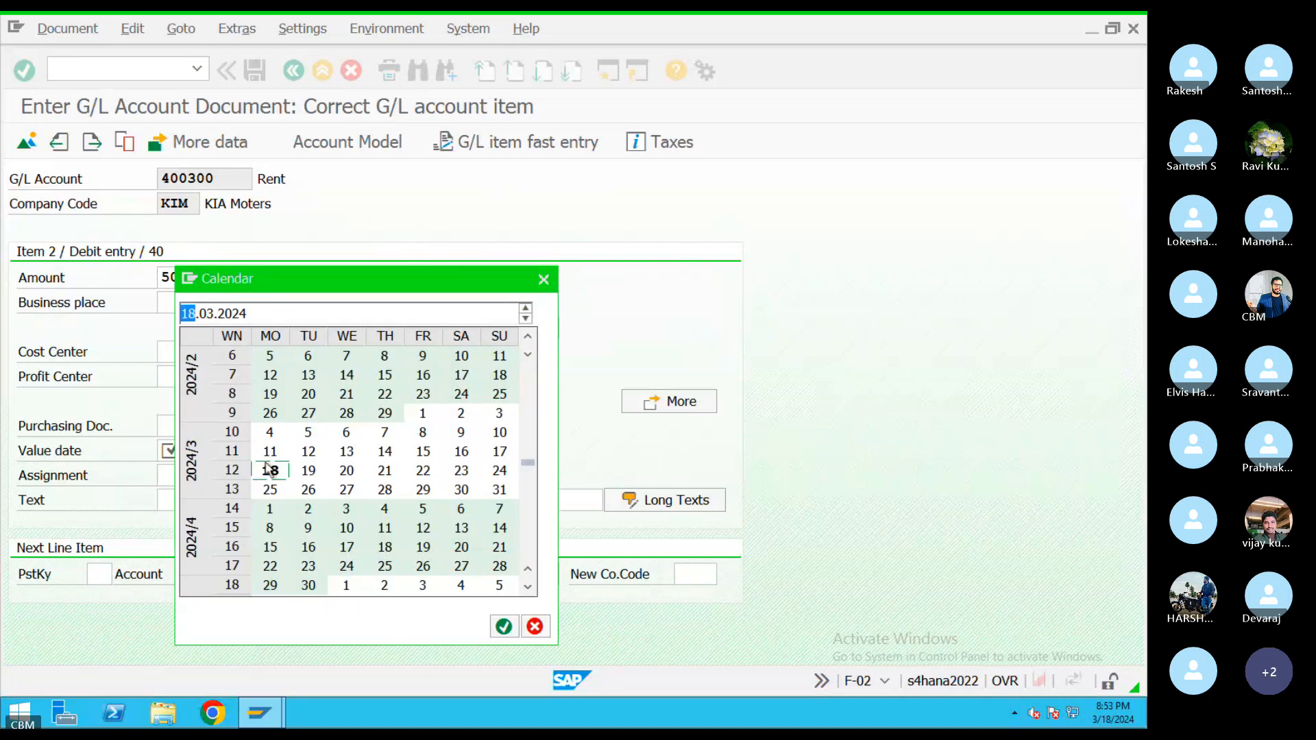
double_click(273, 467)
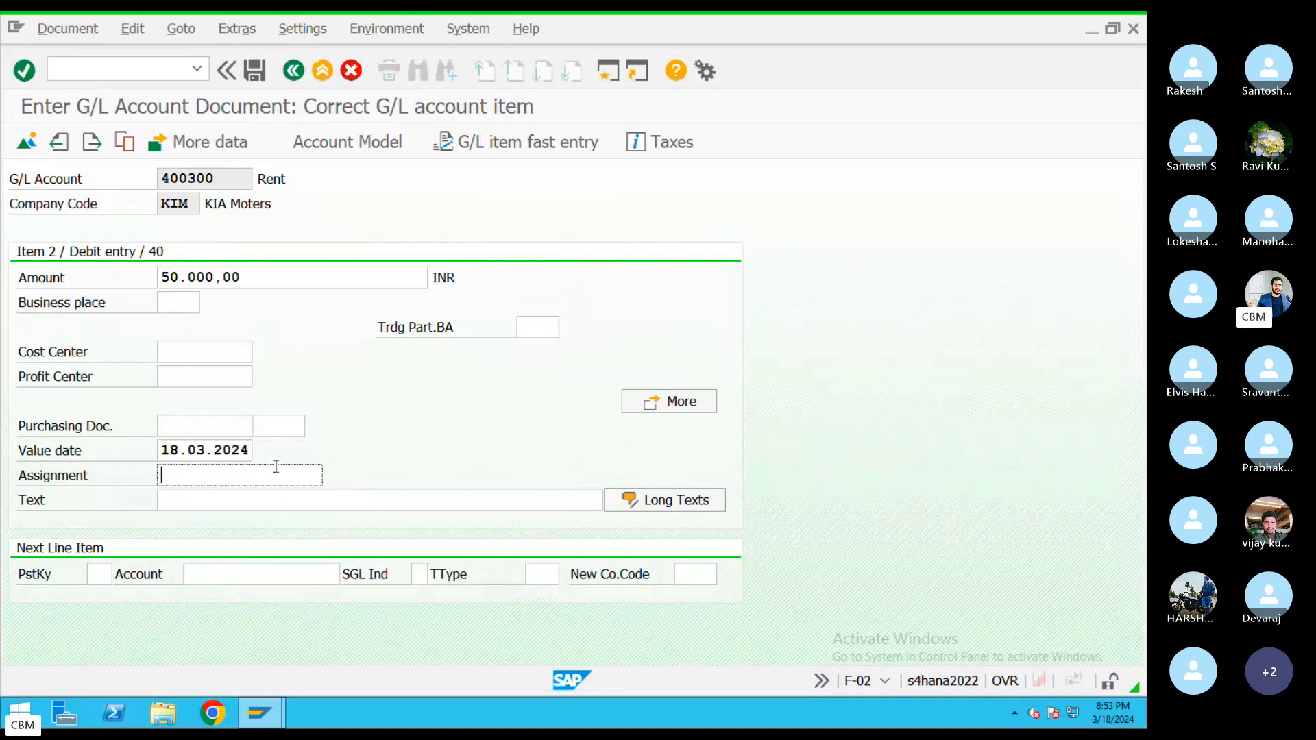
left_click(291, 70)
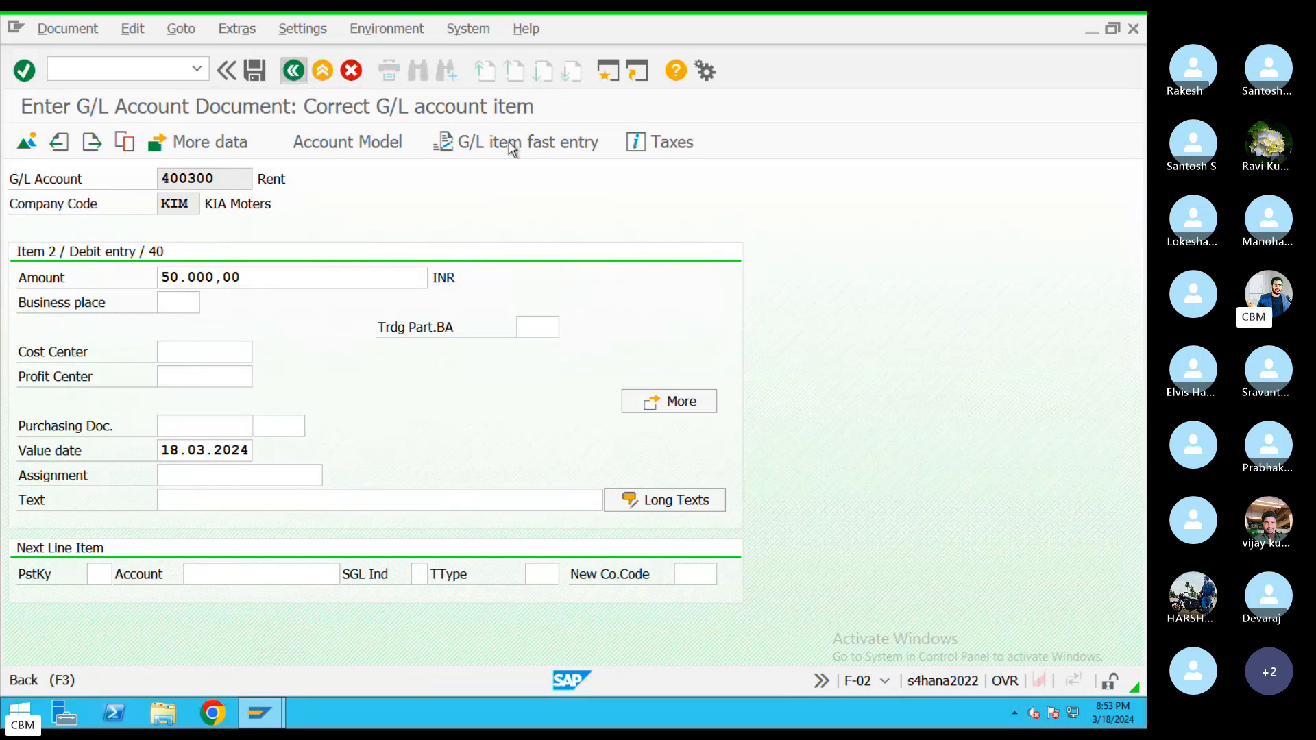
Step: Check the SBI Bank, Rent and Salary line items in the overview and post the document
left_click(535, 397)
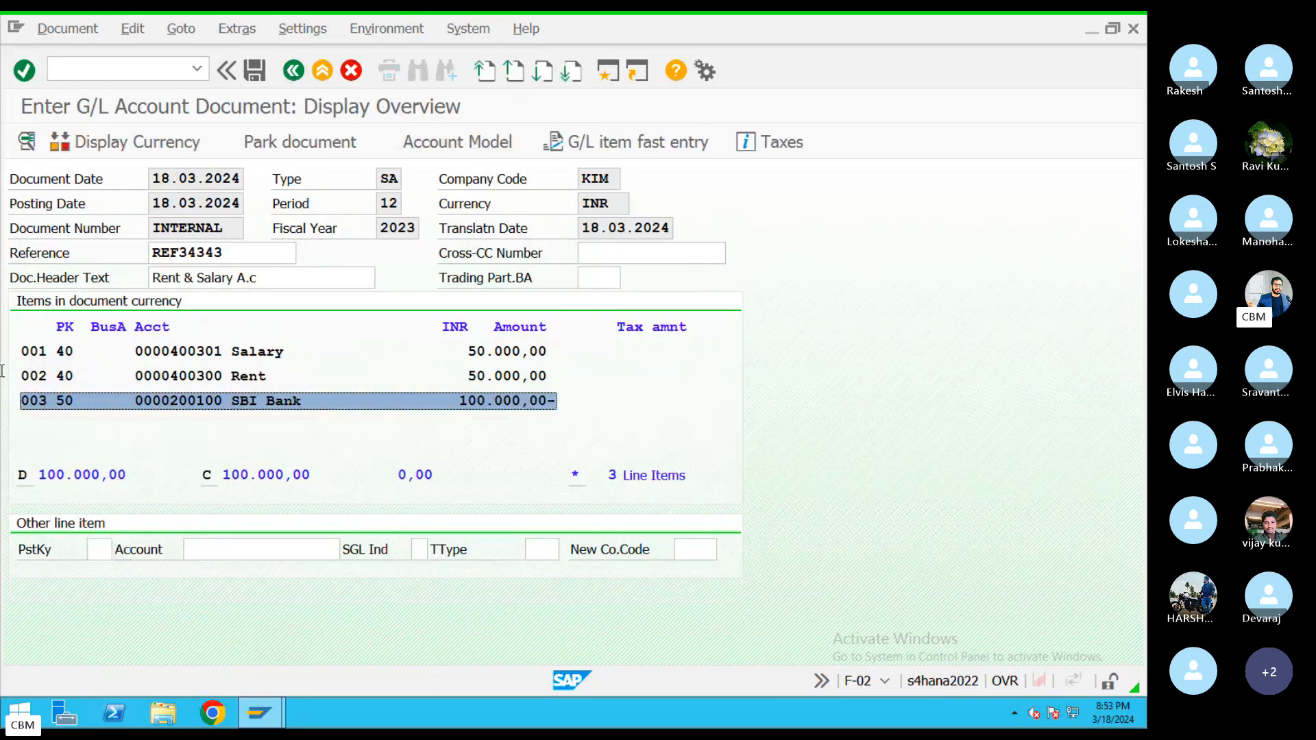
left_click(539, 378)
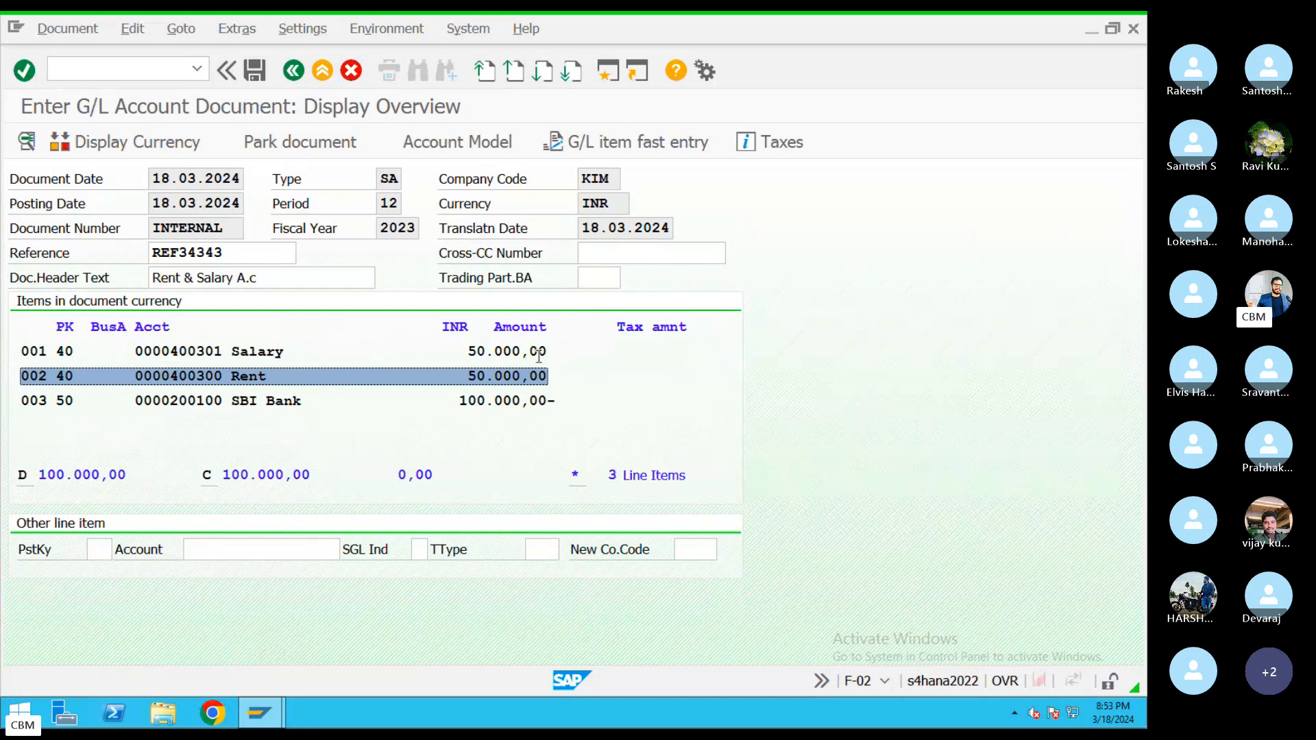
left_click(327, 355)
left_click(547, 401)
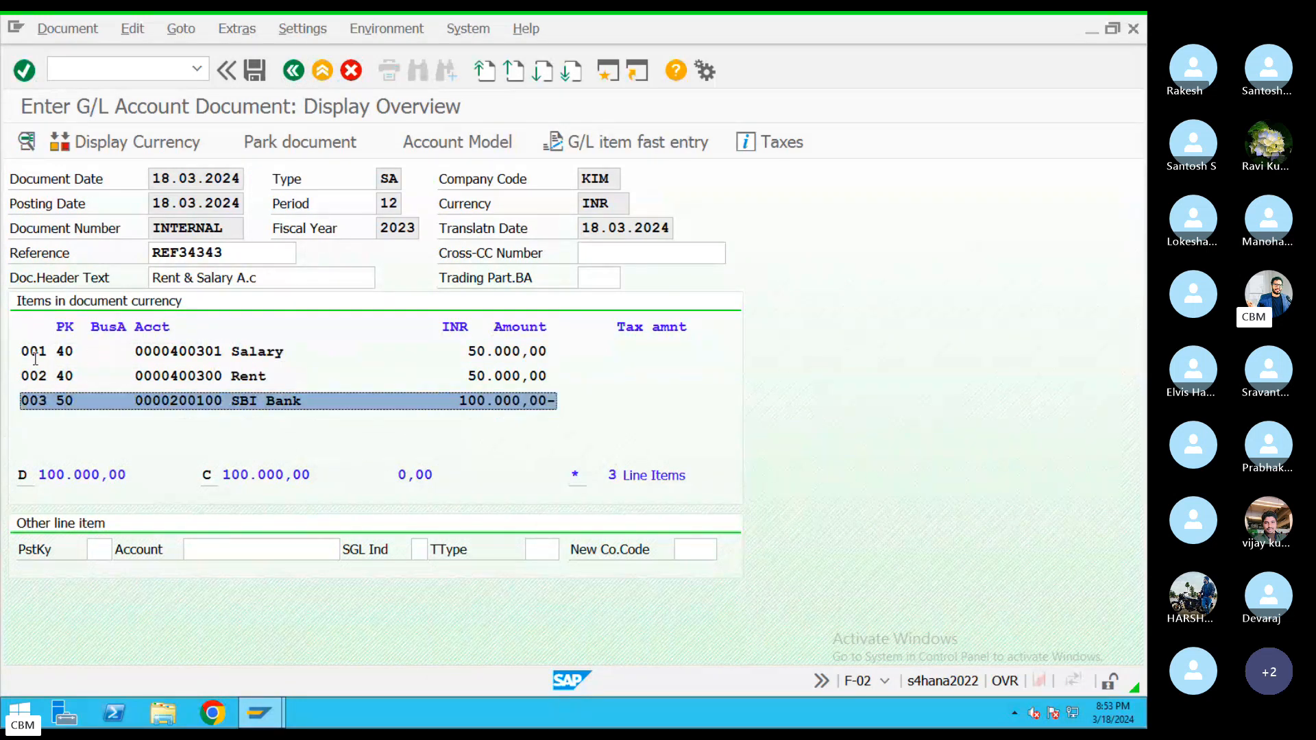
left_click(254, 69)
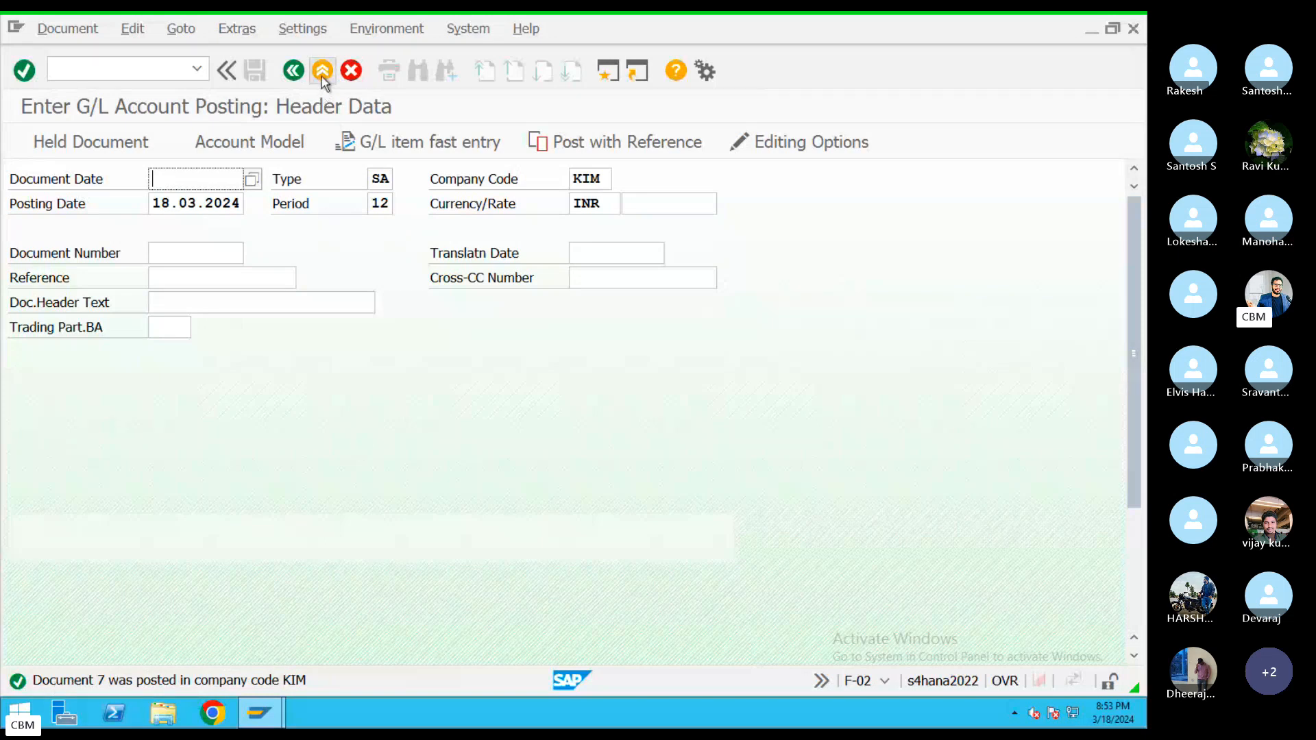
Step: Exit the G/L posting header without keeping the new entry and start transaction OBA7
left_click(360, 179)
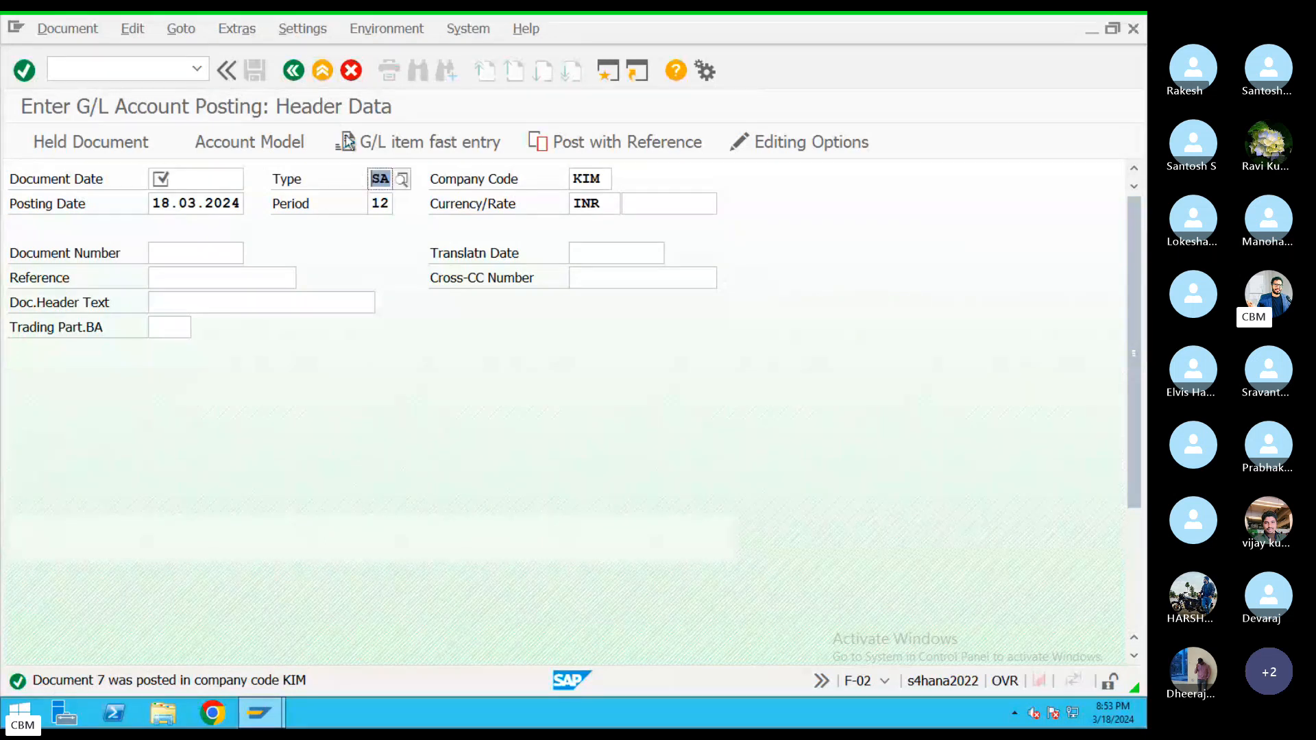
left_click(326, 74)
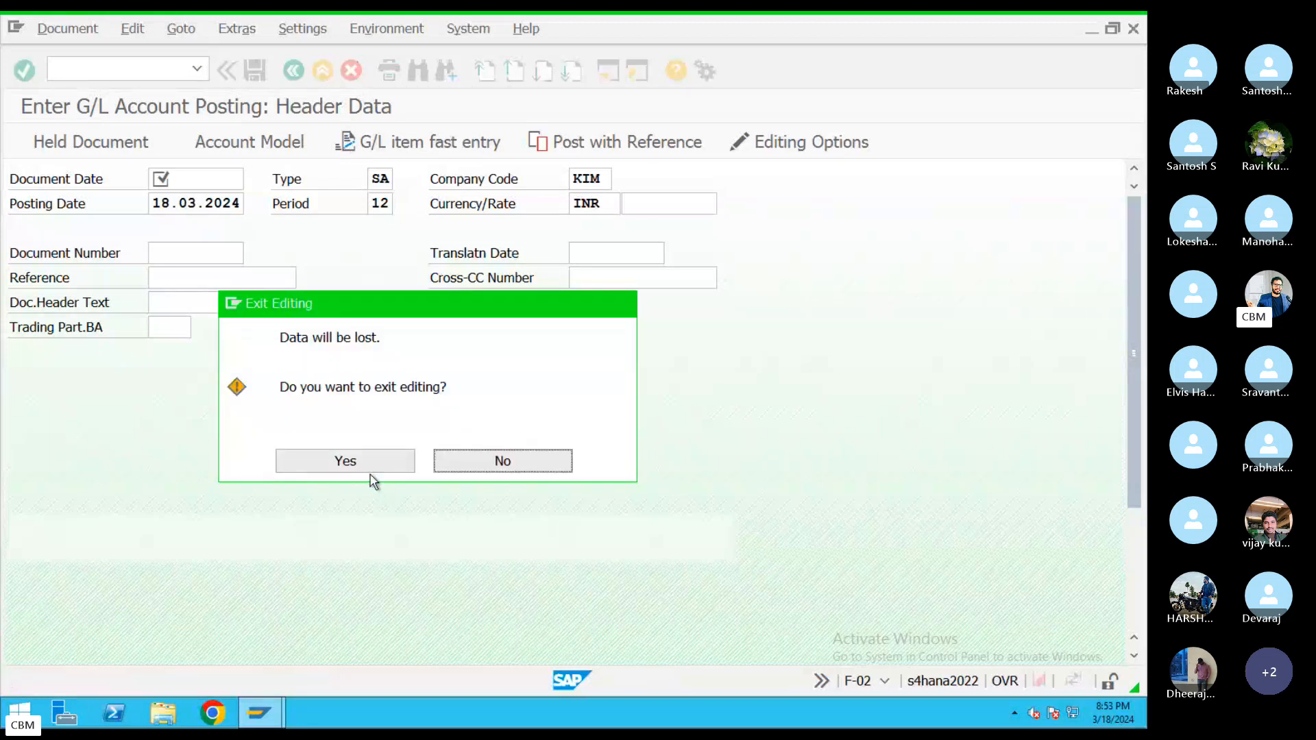
left_click(360, 466)
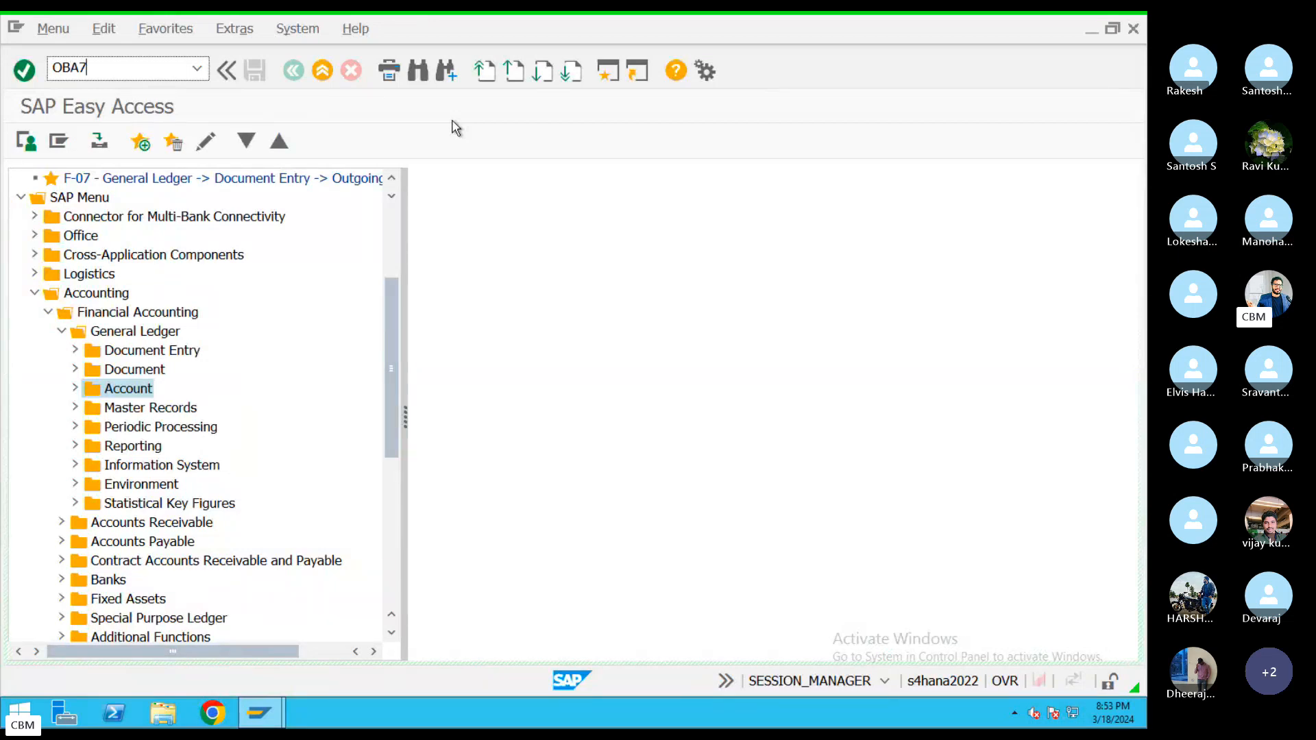
key("Return")
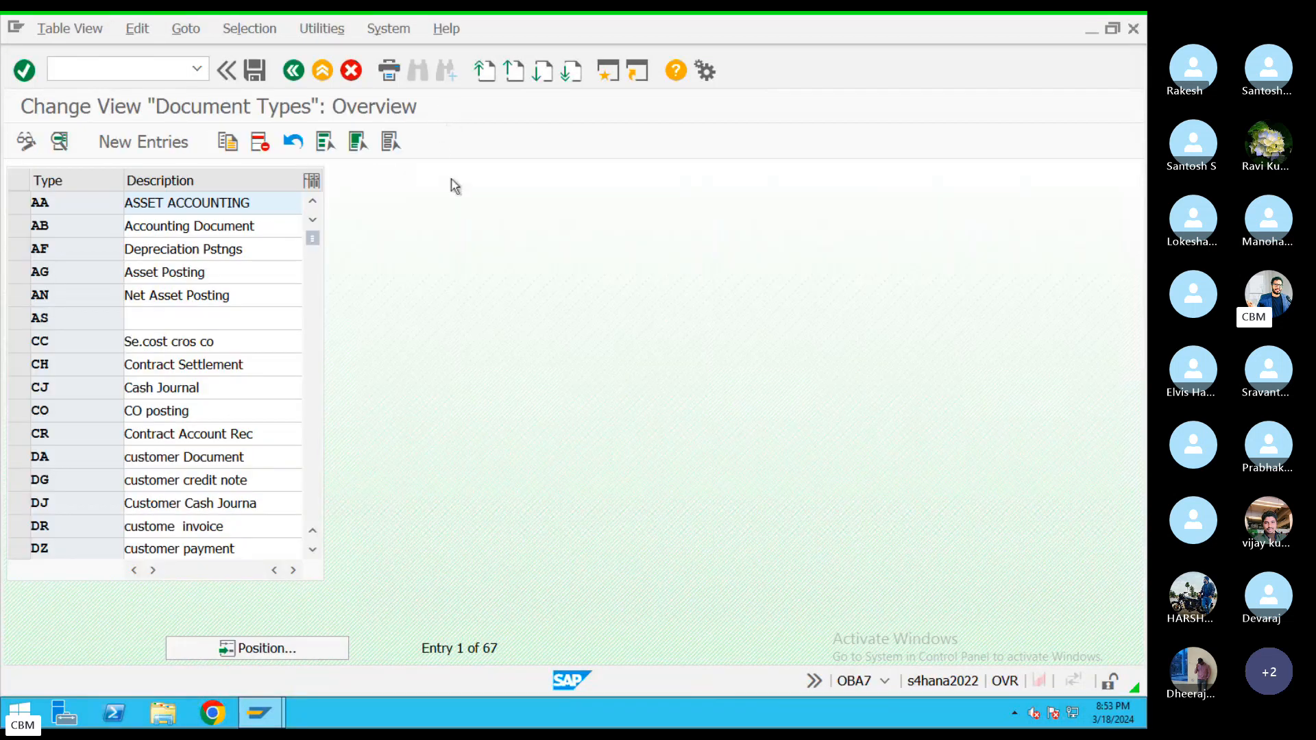
Step: Position the document types list on SA and open its details to check the number range and reverse document type
left_click(278, 650)
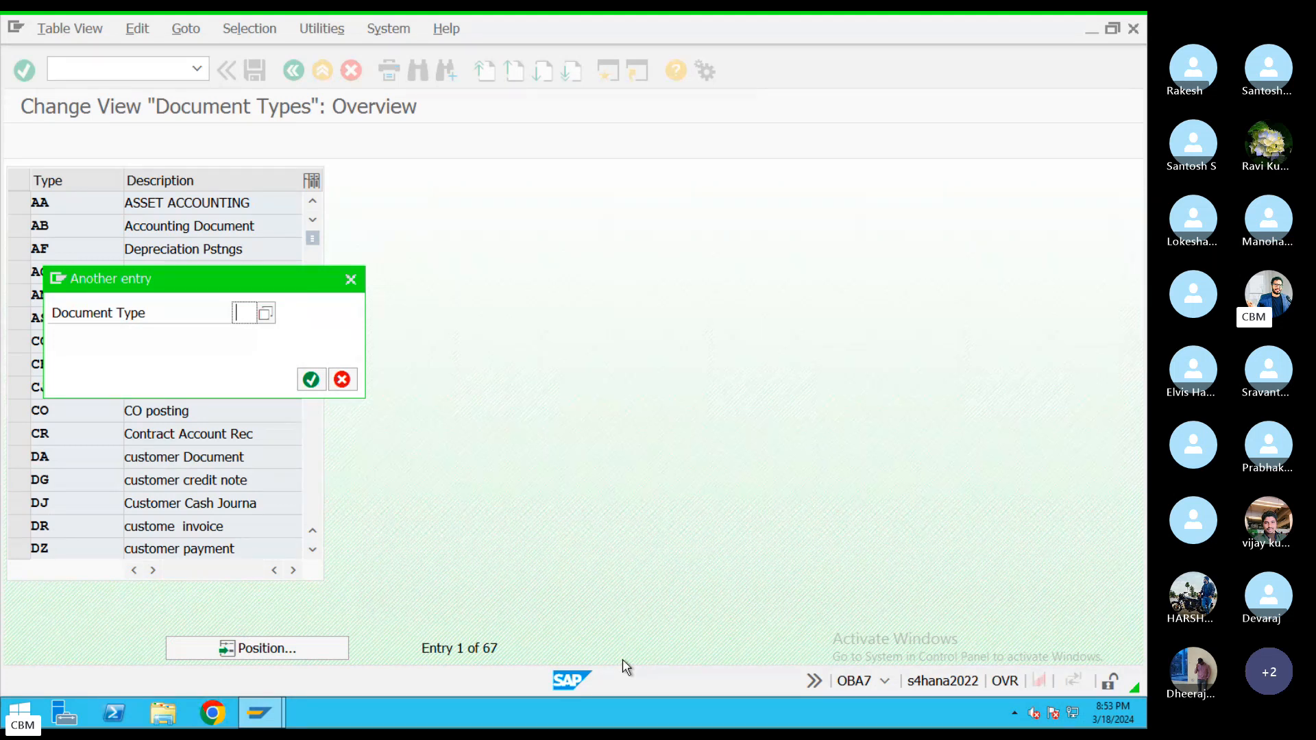
type("SA")
key("Return")
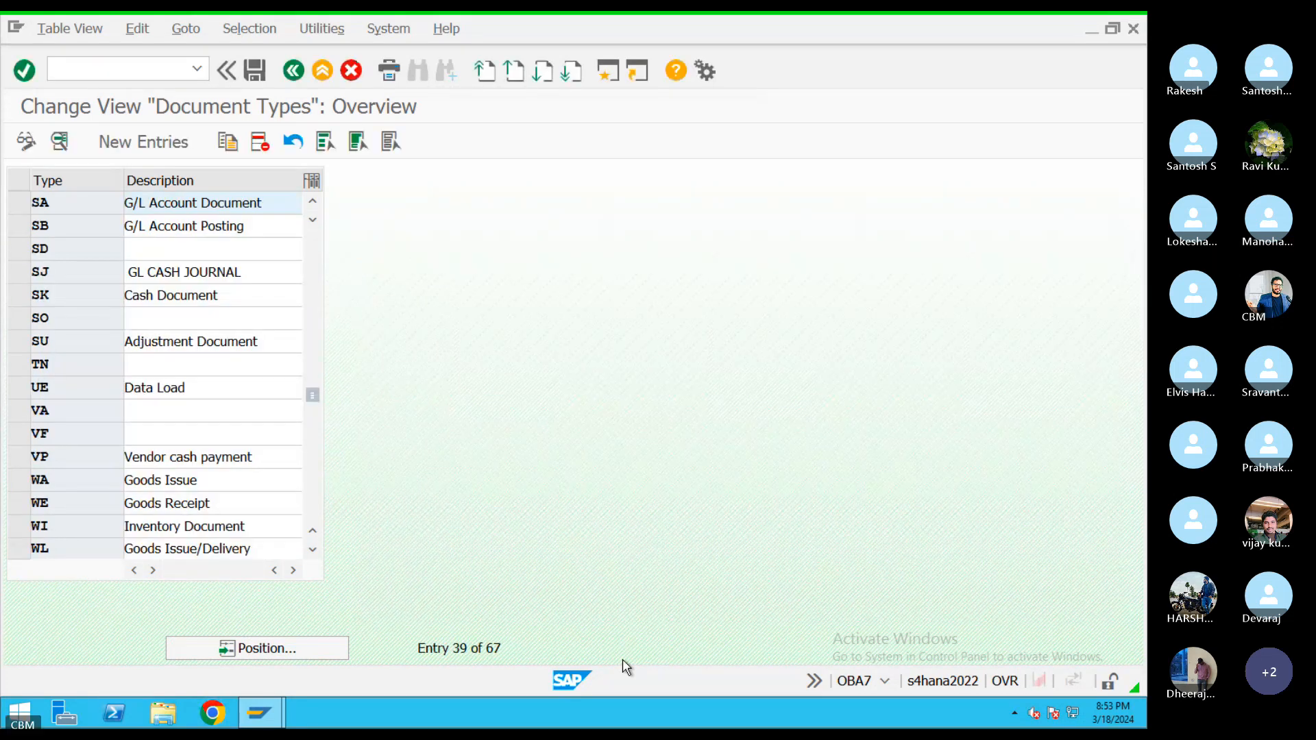
double_click(267, 197)
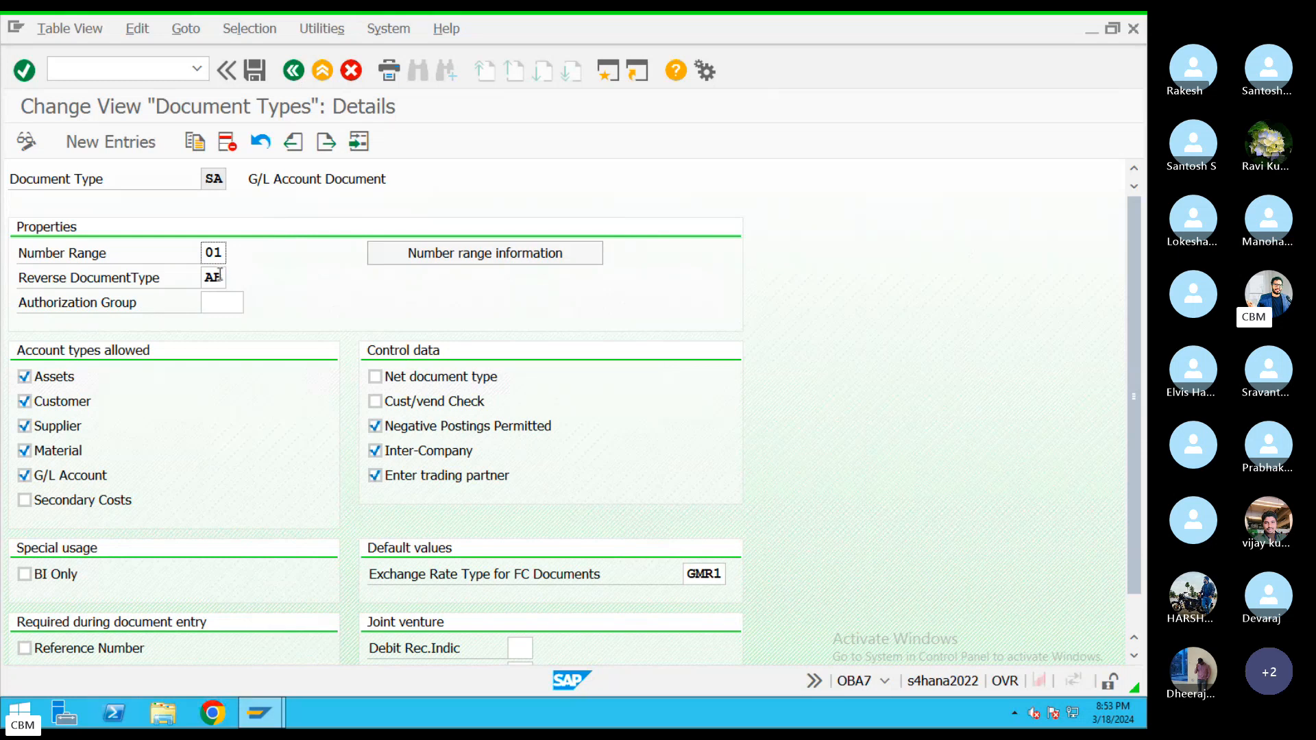
left_click_drag(207, 277, 225, 277)
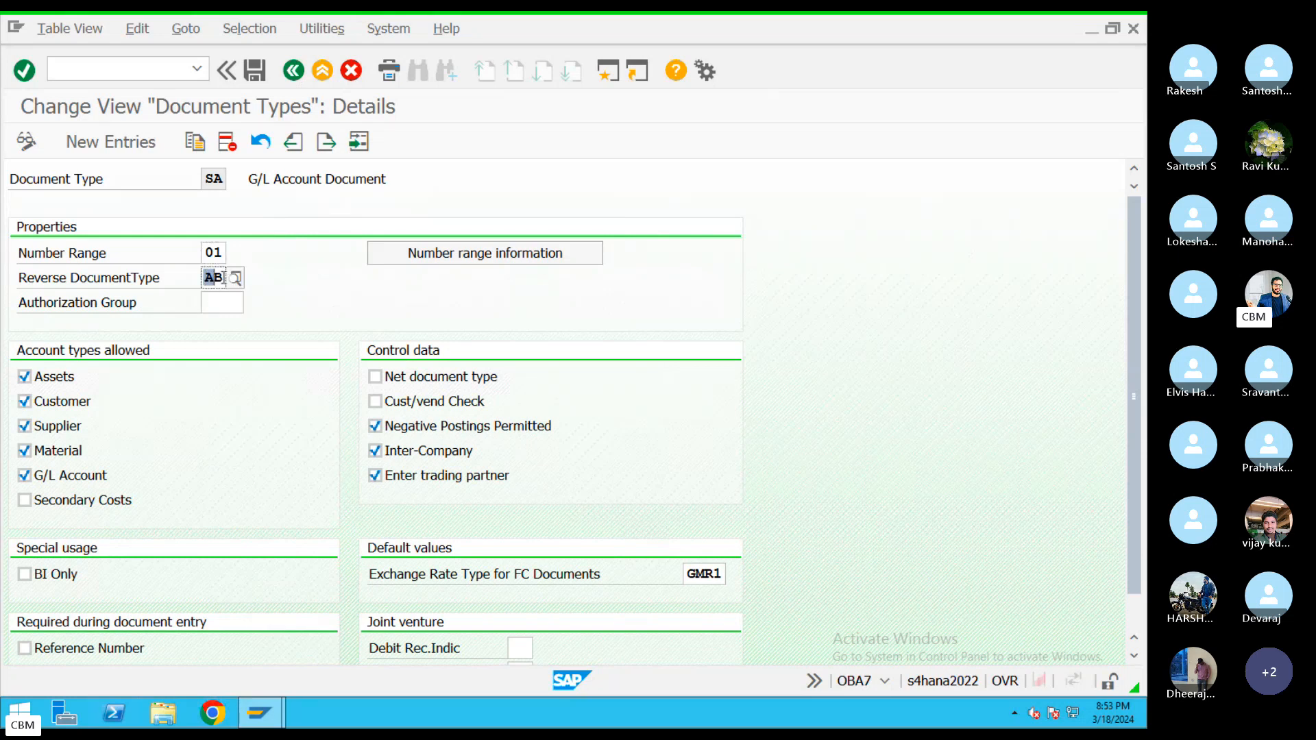
Step: Go to the number range information and open the intervals of company code KIM in change mode
left_click(477, 254)
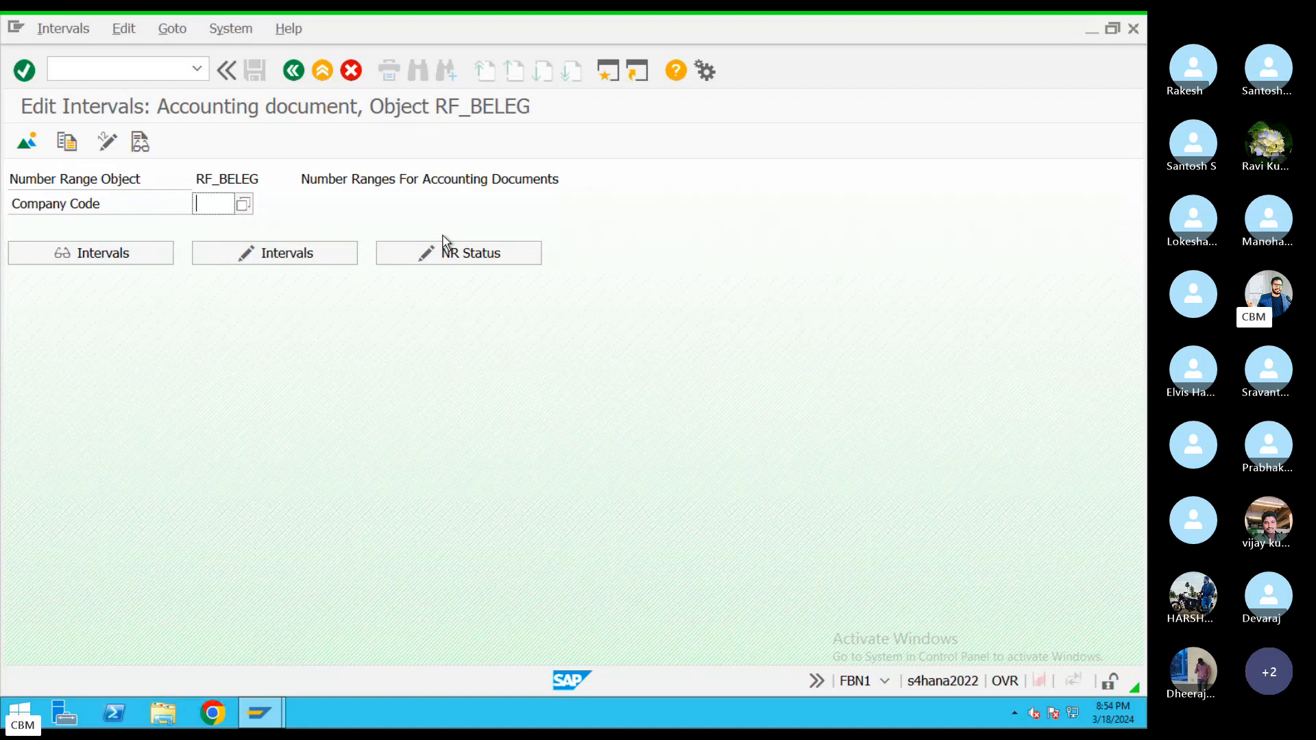
key("BackSpace")
key("BackSpace")
type("KIM")
left_click(283, 260)
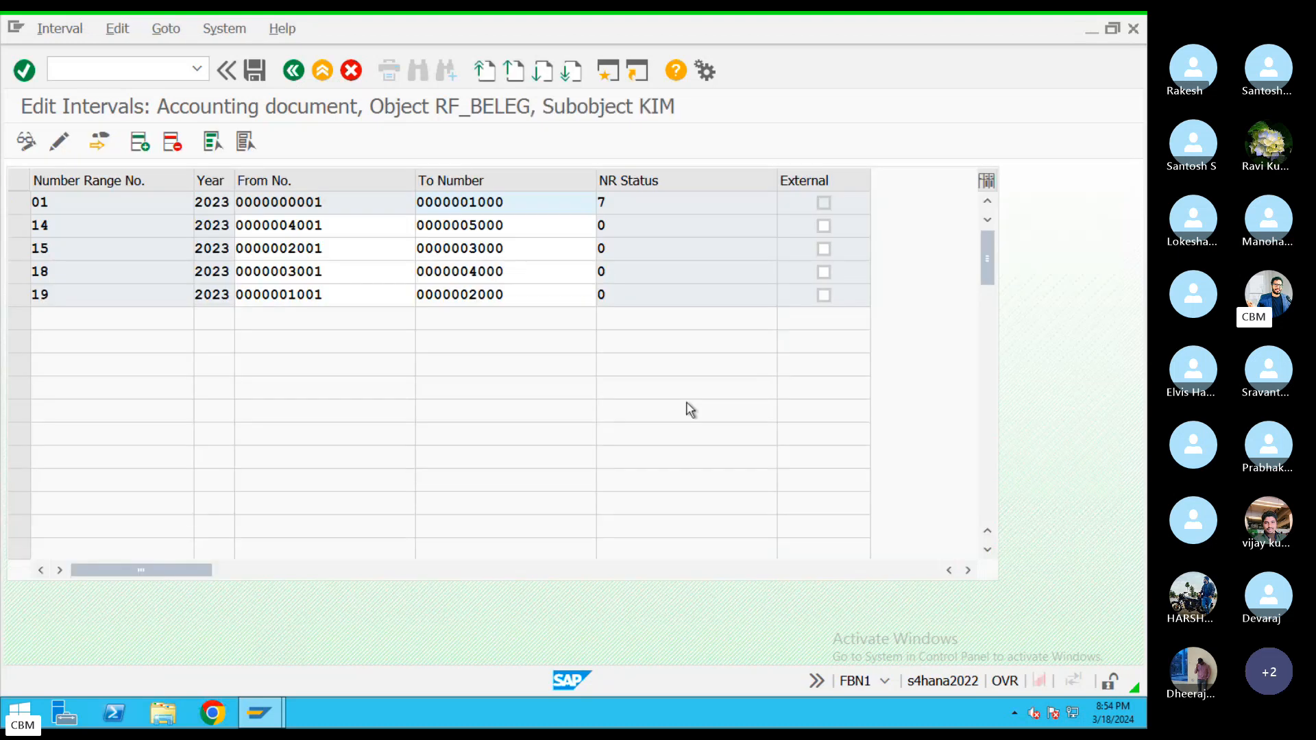
Step: Examine number range 01 of company code KIM, comparing its from number, to number and NR status
double_click(78, 207)
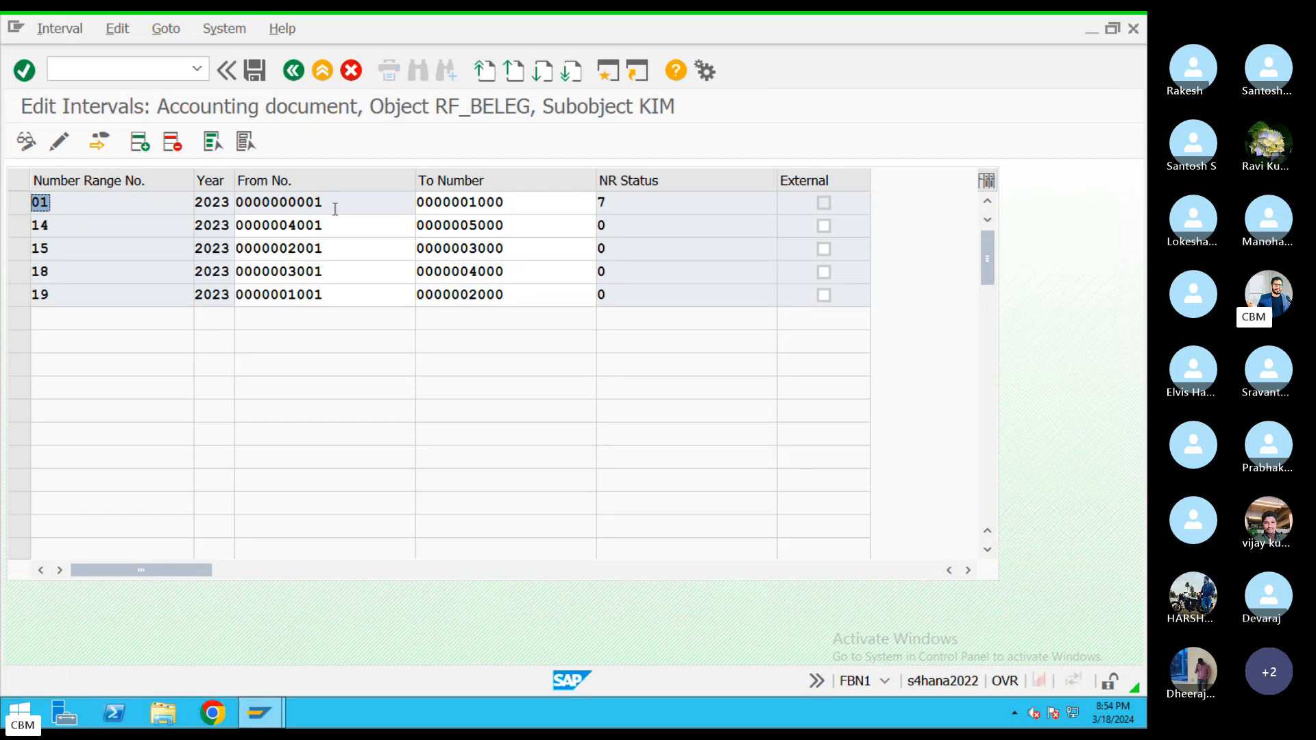
key("Tab")
left_click_drag(528, 204, 437, 204)
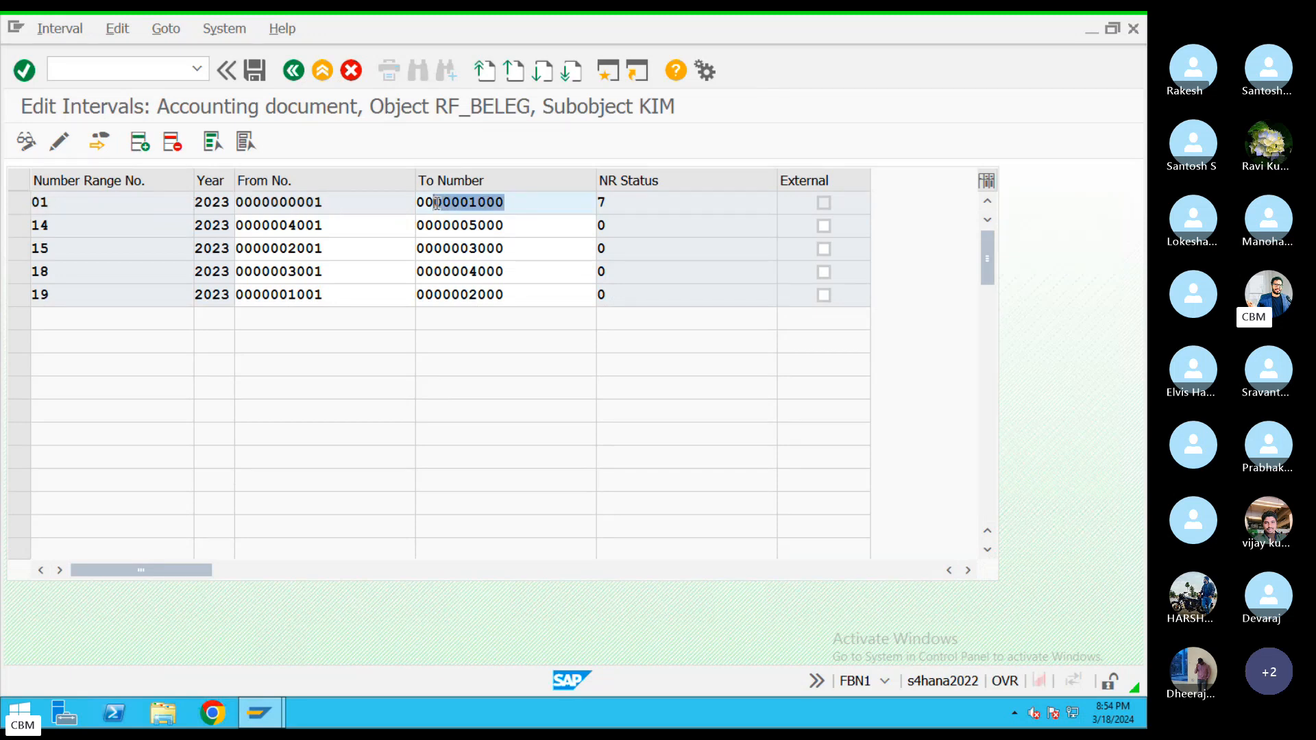
key("Tab")
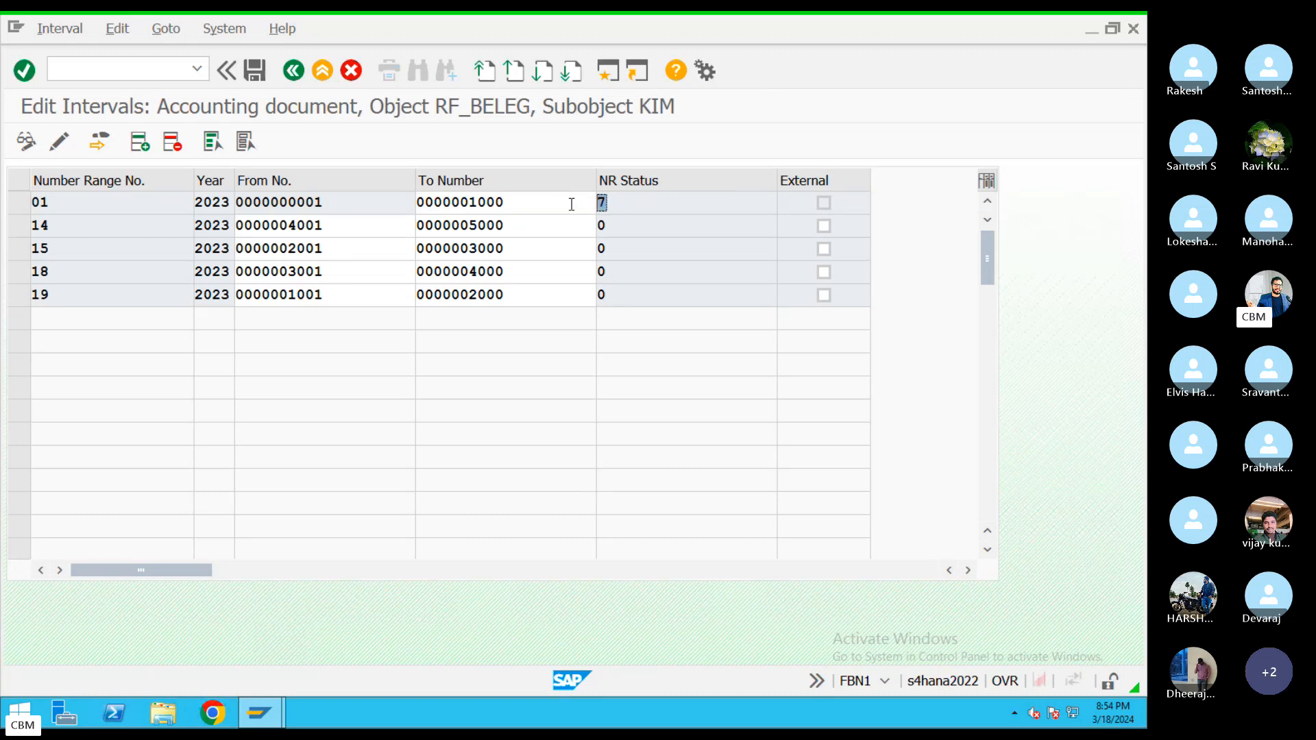
key("shift+Tab")
key("shift+Tab")
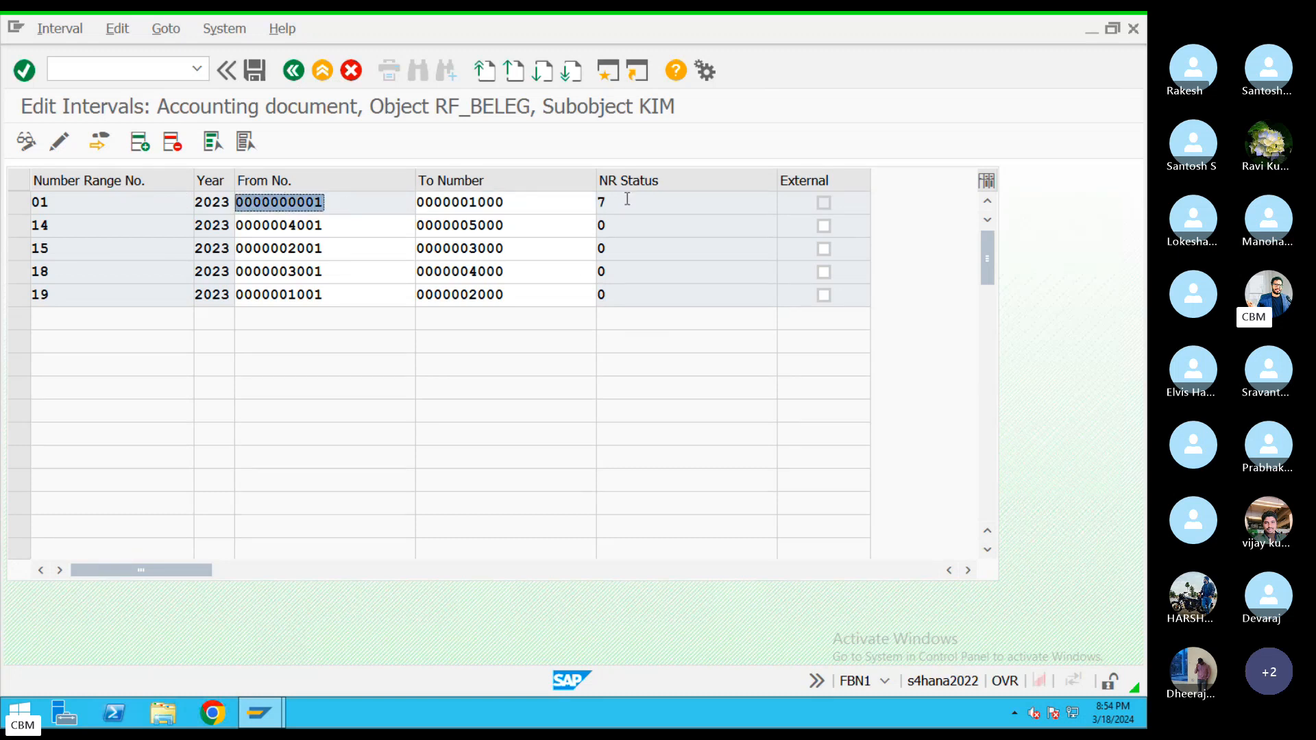
left_click_drag(627, 199, 364, 206)
left_click_drag(629, 204, 185, 203)
key("ctrl+Left")
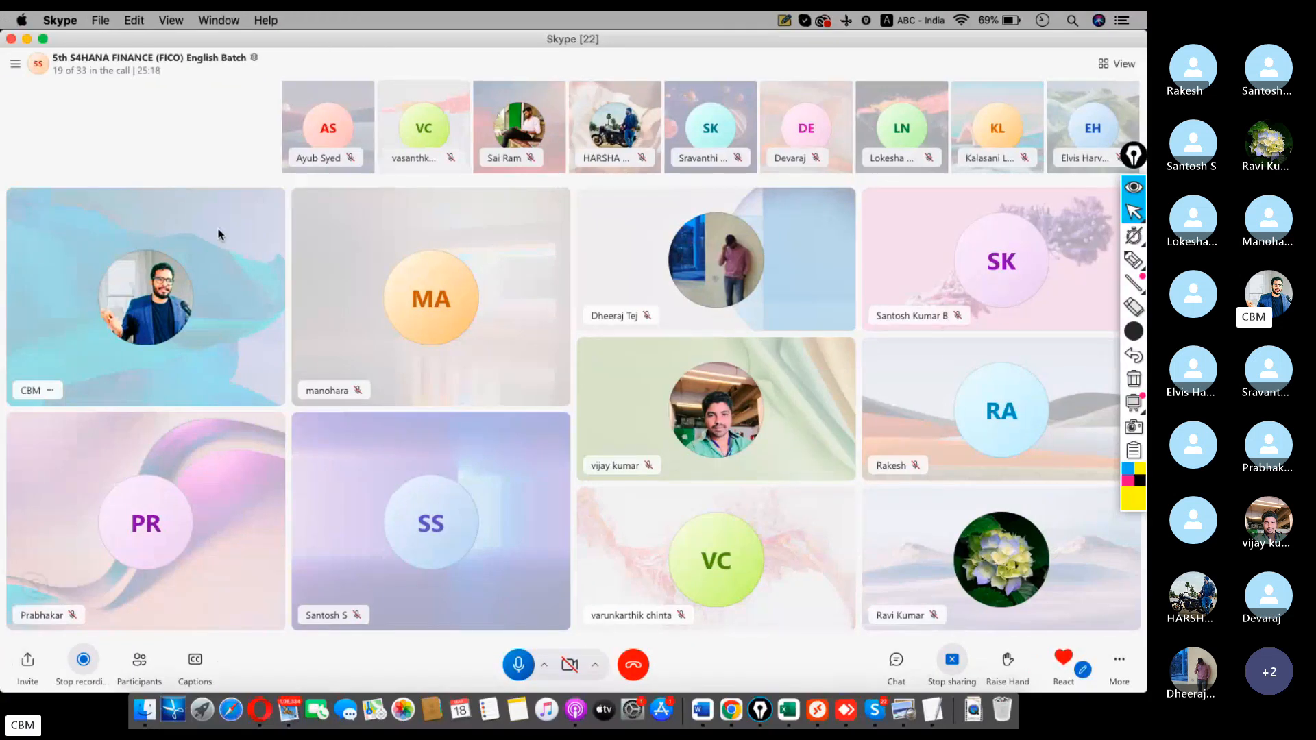
key("super+Tab")
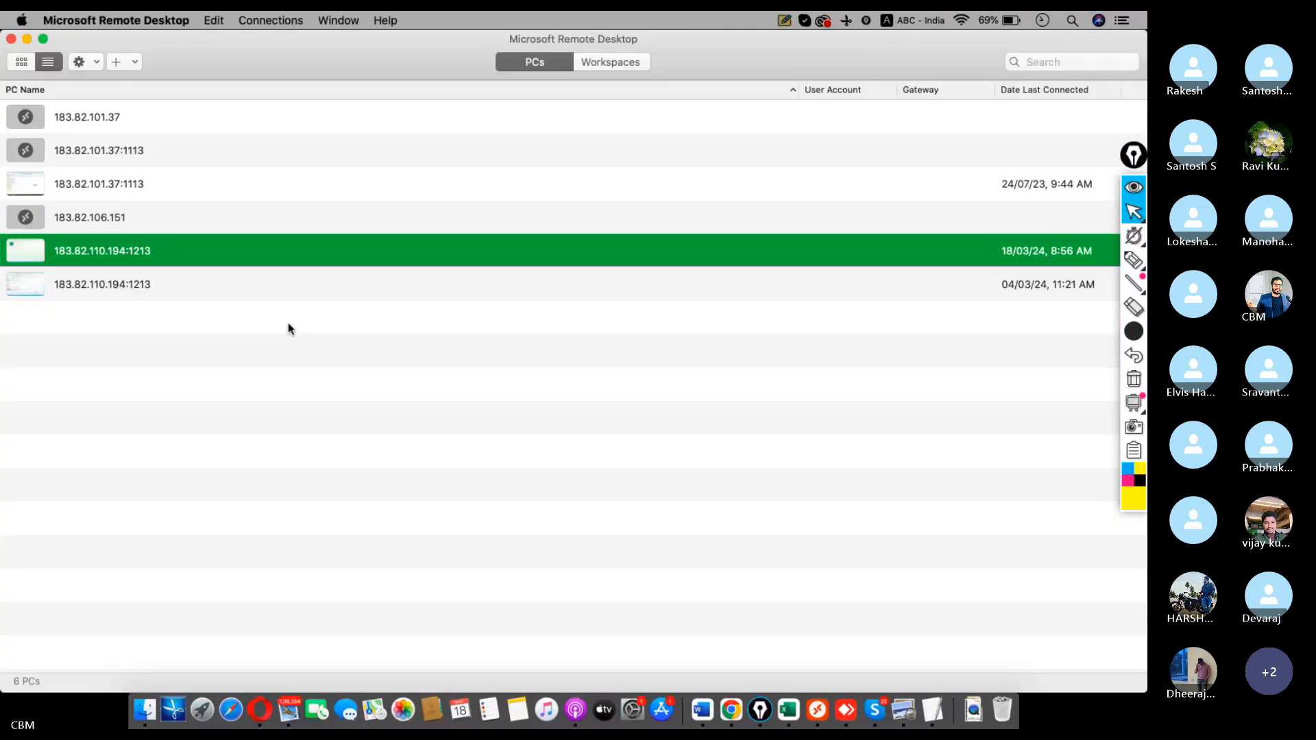
double_click(102, 255)
Step: Return to the SA document type details, review the assigned number range, and exit to SAP Easy Access
left_click(296, 74)
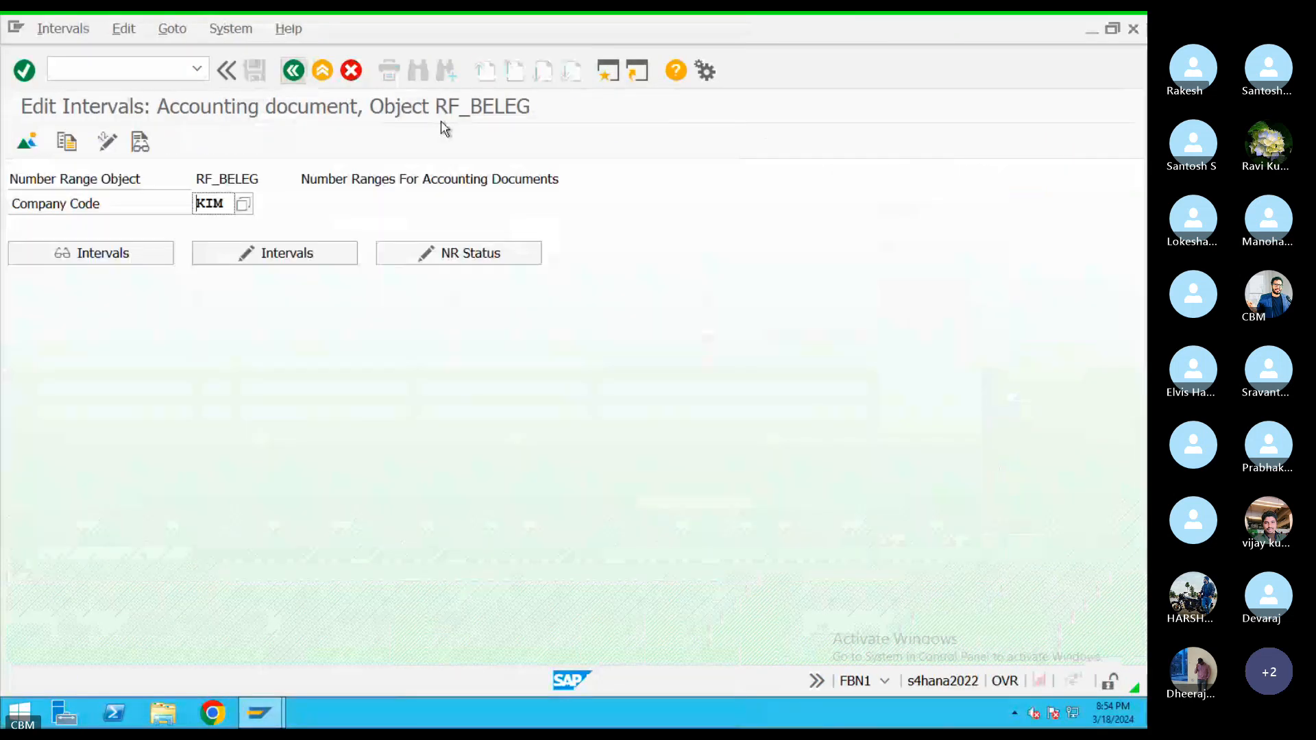
left_click(293, 73)
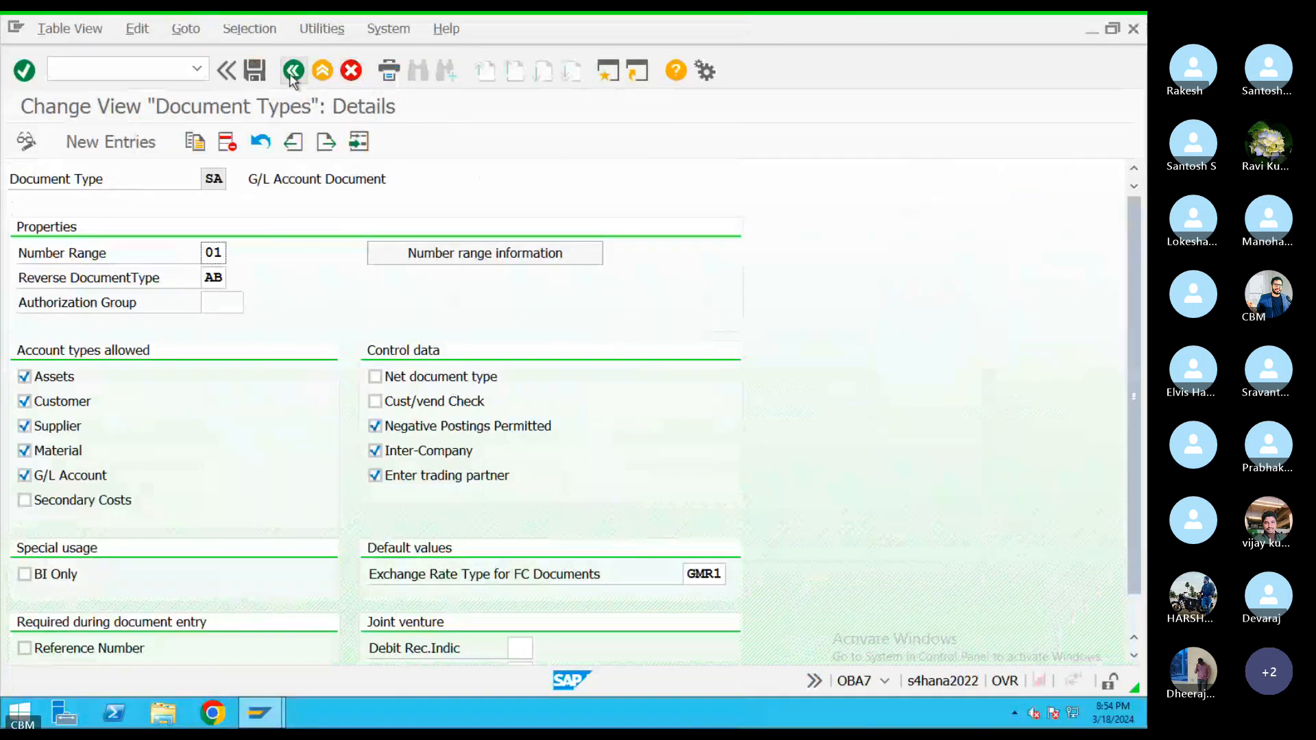
left_click_drag(202, 248, 248, 258)
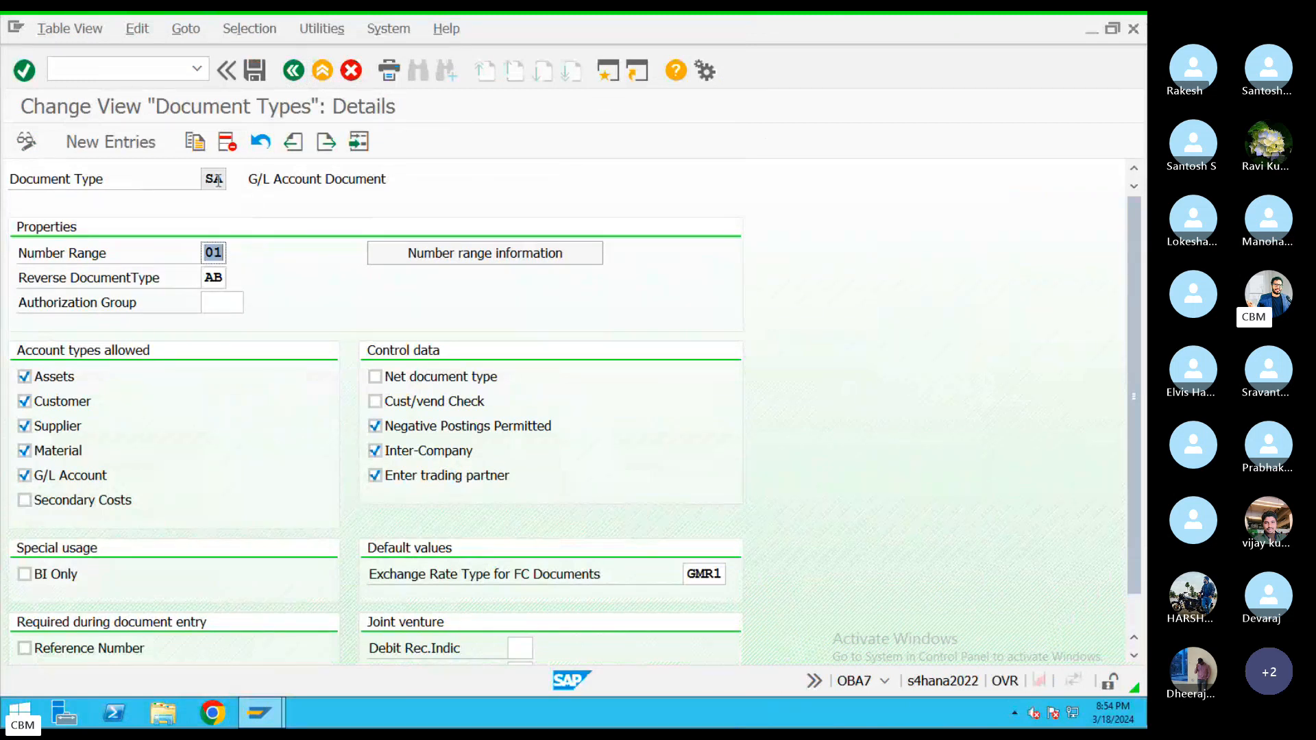
left_click(322, 70)
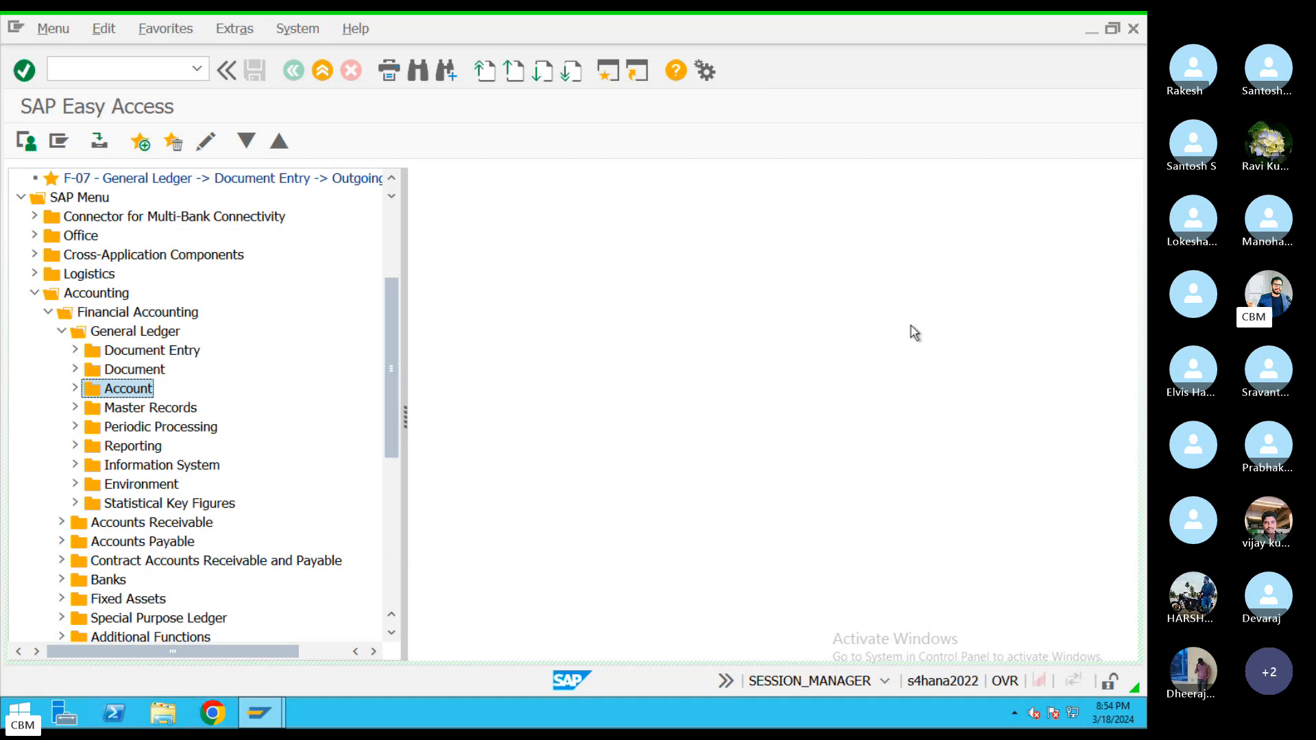
Step: Expand the Account folder under General Ledger and select FAGLL03 - Display/Change Line Items
left_click(75, 388)
left_click(171, 410)
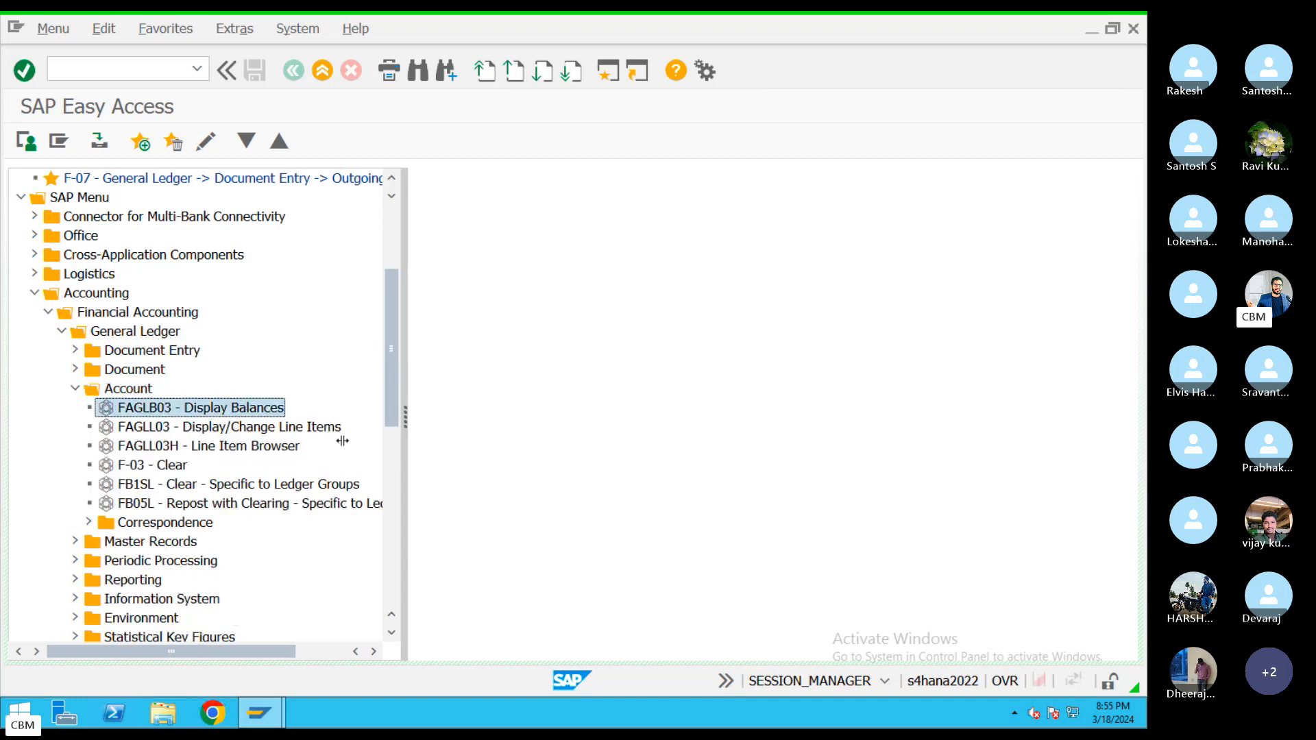
left_click(159, 429)
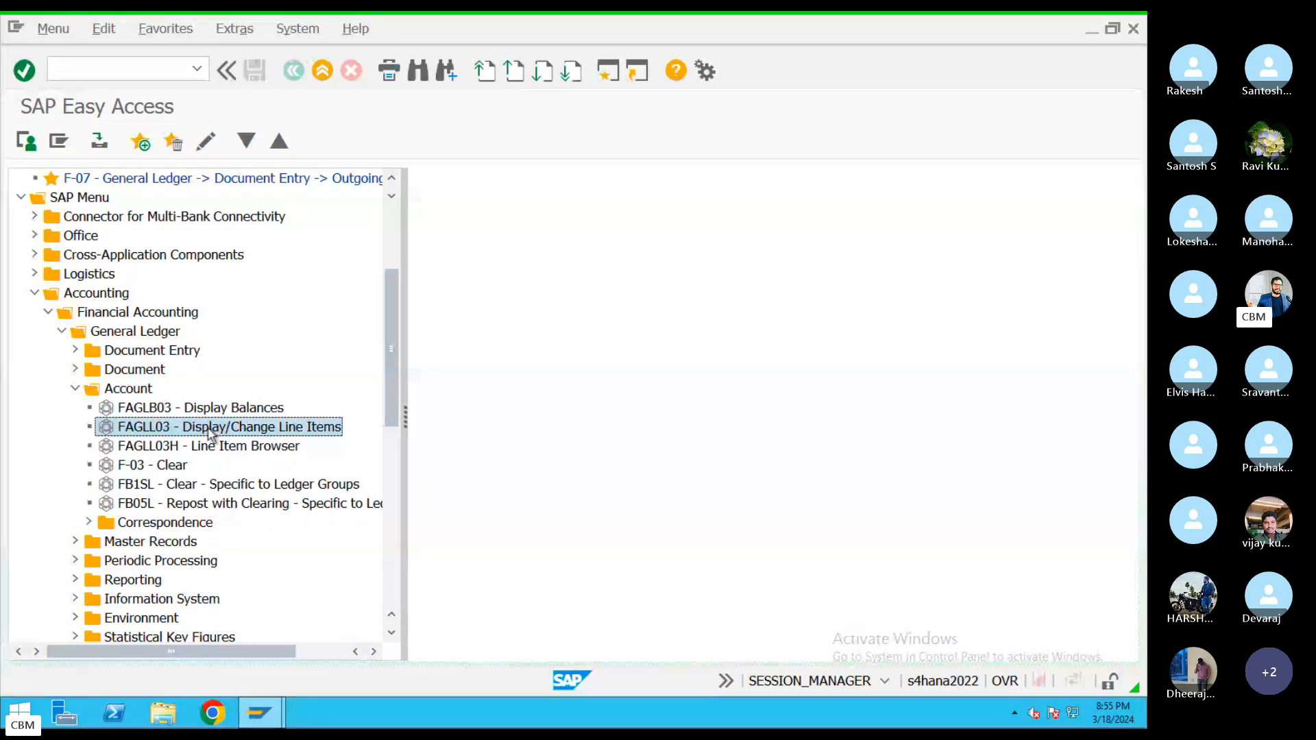
Step: Collapse the Account folder and expand Information System and its General Ledger Reports folder under General Ledger
left_click(74, 389)
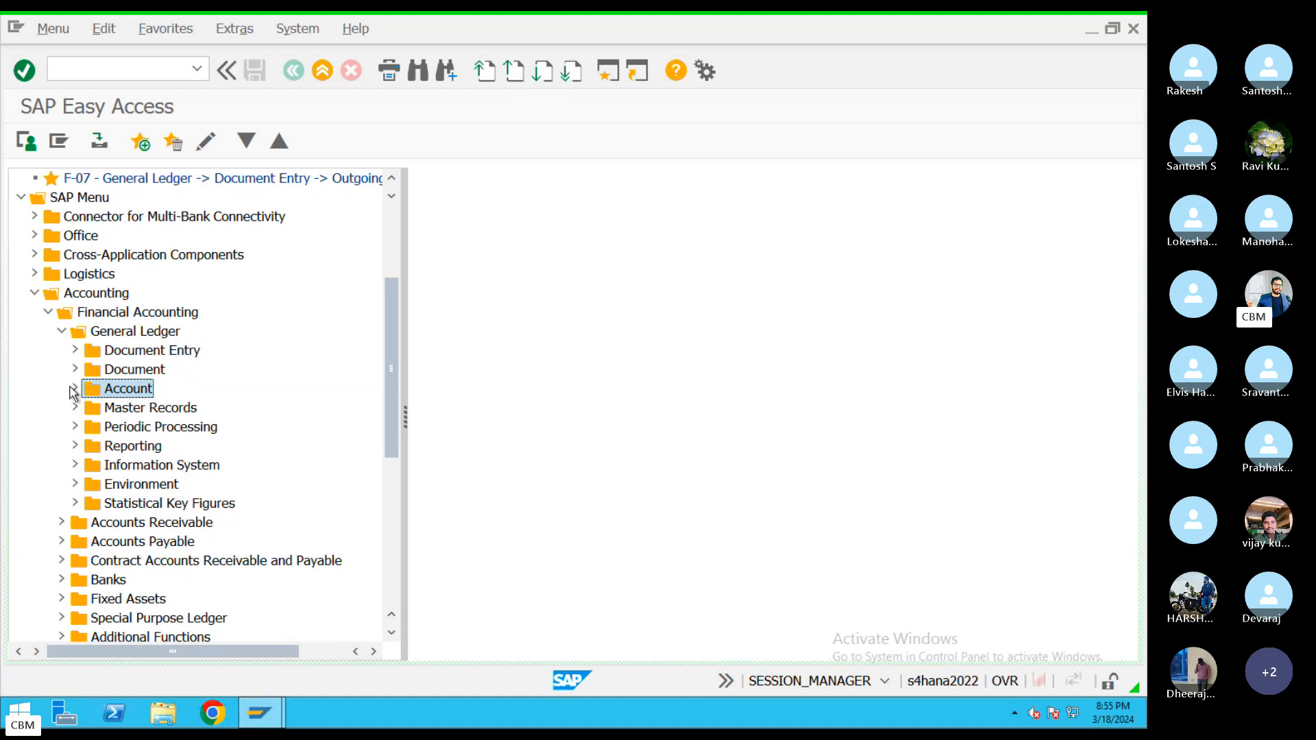
left_click(158, 469)
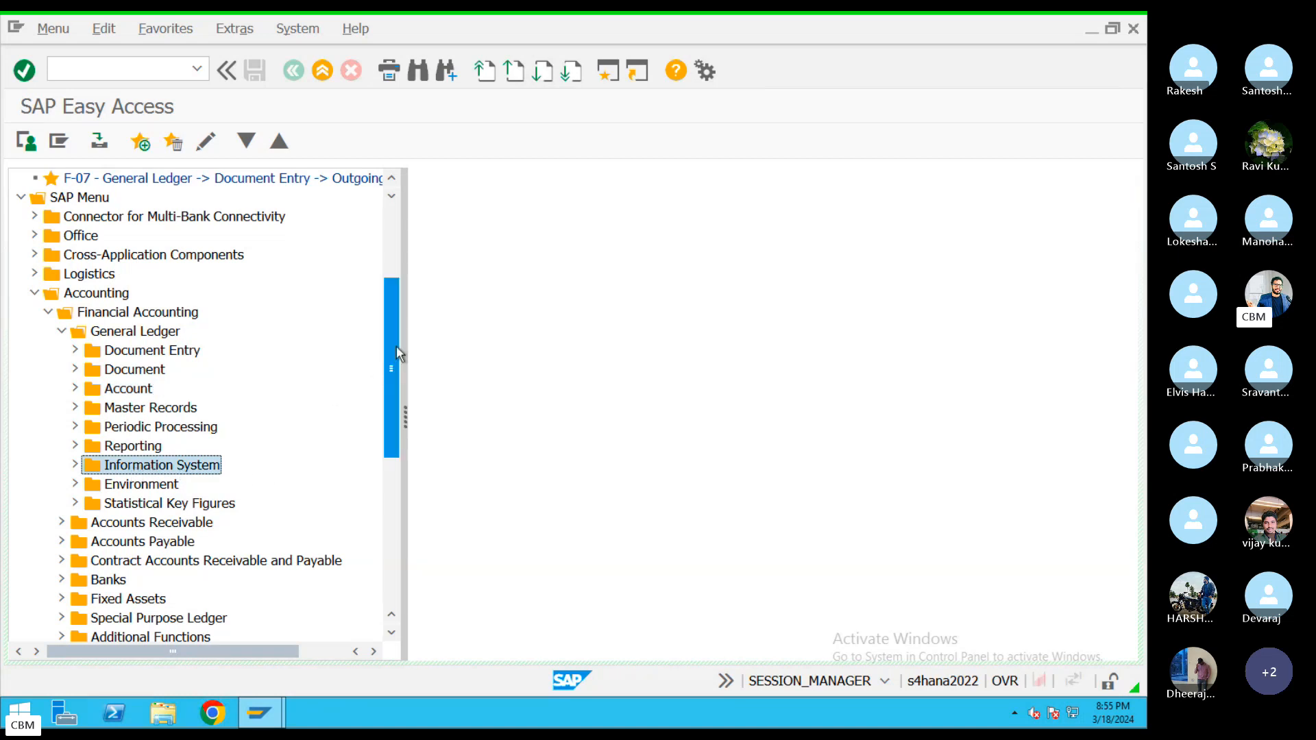
left_click_drag(395, 346, 396, 401)
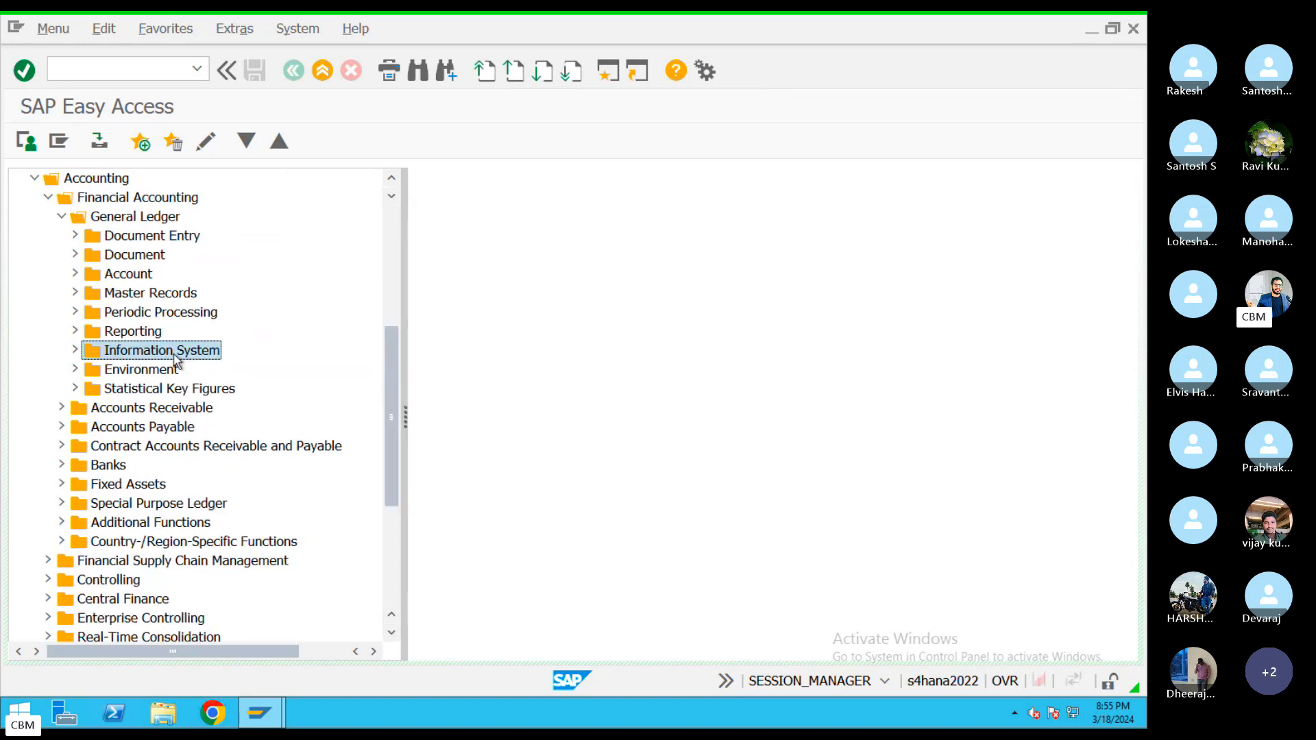
left_click(75, 351)
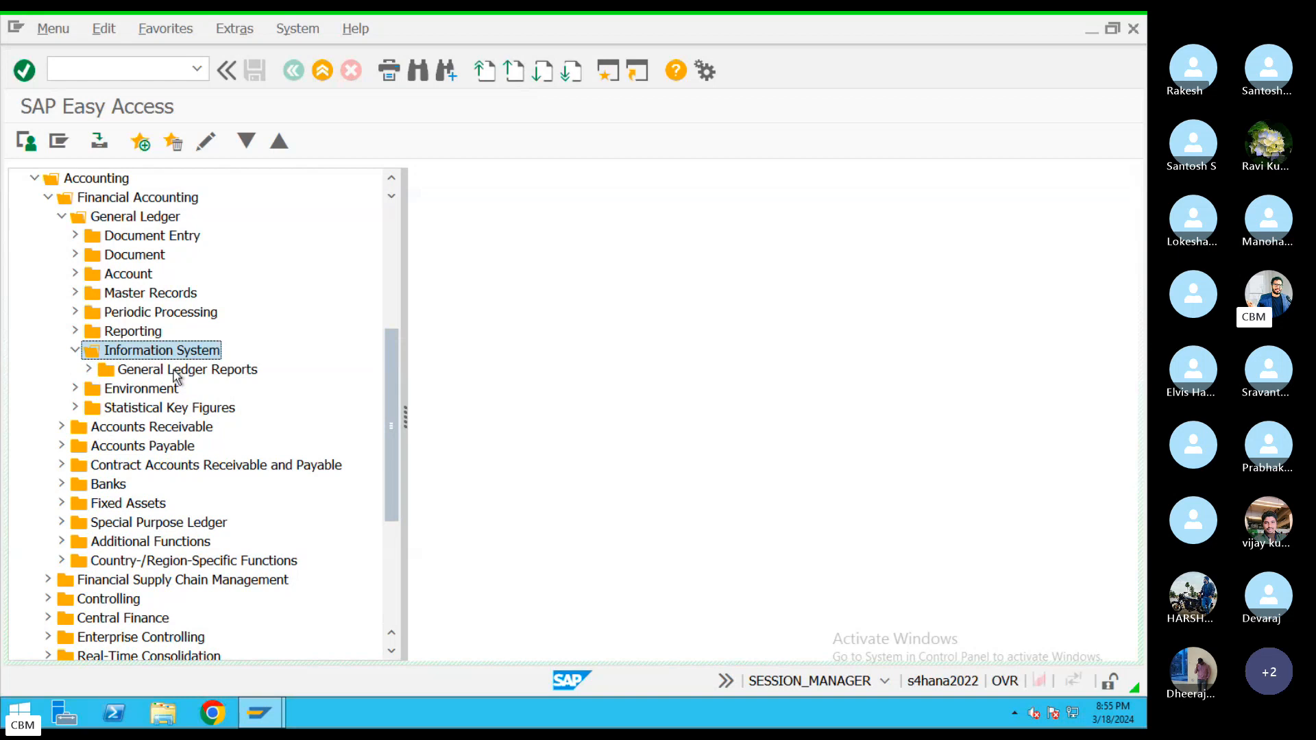
left_click(175, 371)
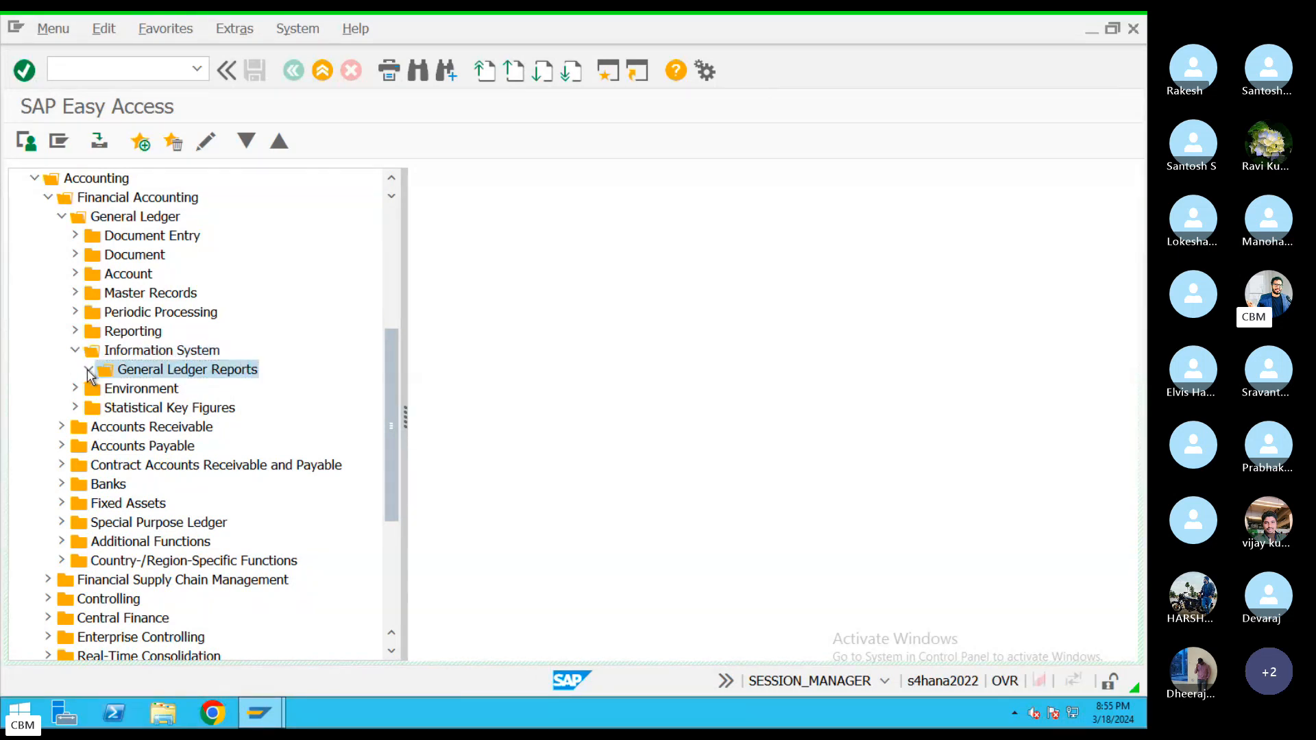
left_click(88, 371)
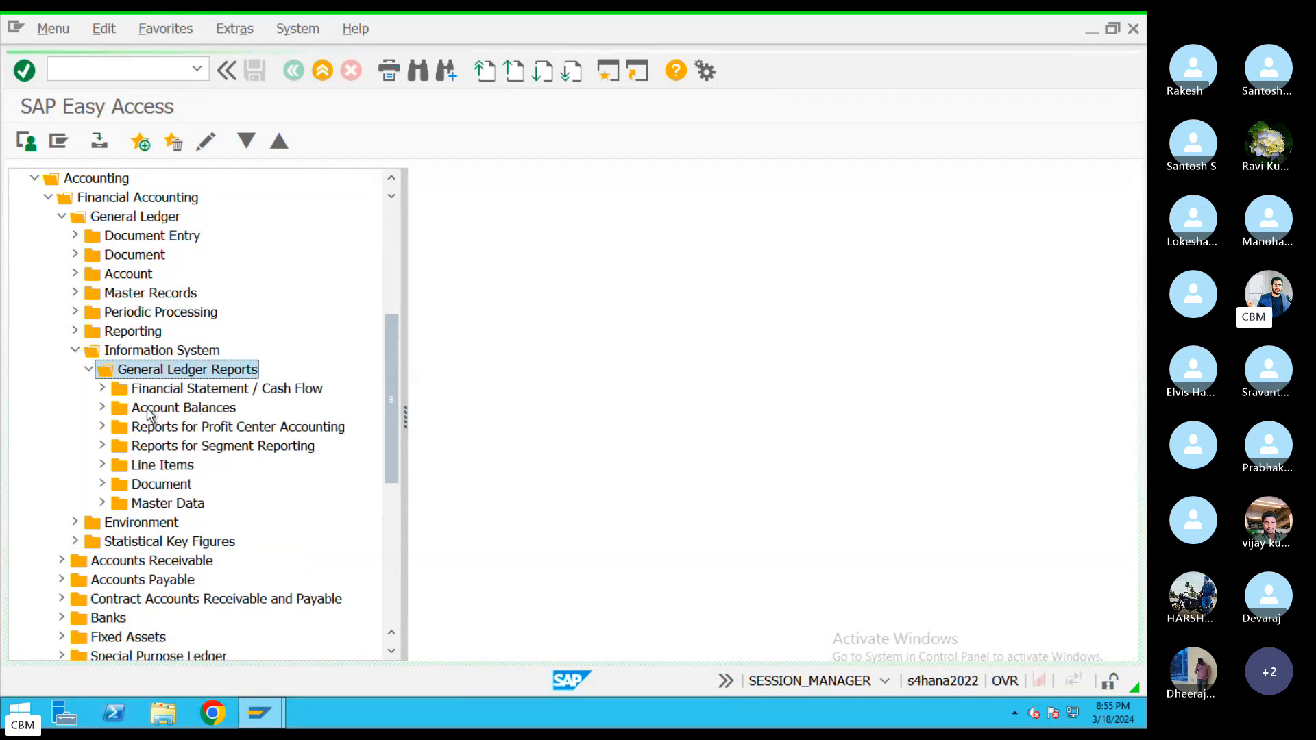
Step: Expand the Master Data folder of the General Ledger reports and open S_ALR_87012333 - G/L Accounts List
left_click(221, 411)
left_click(202, 505)
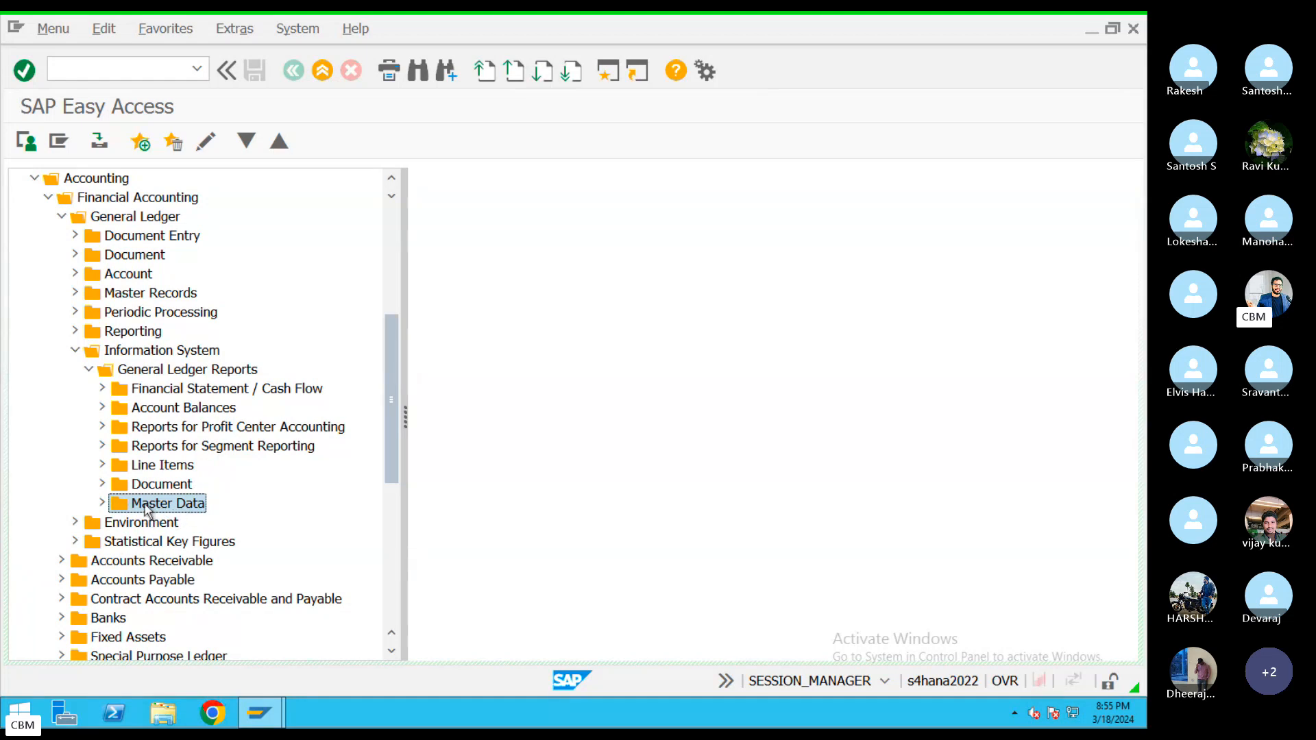
left_click(103, 506)
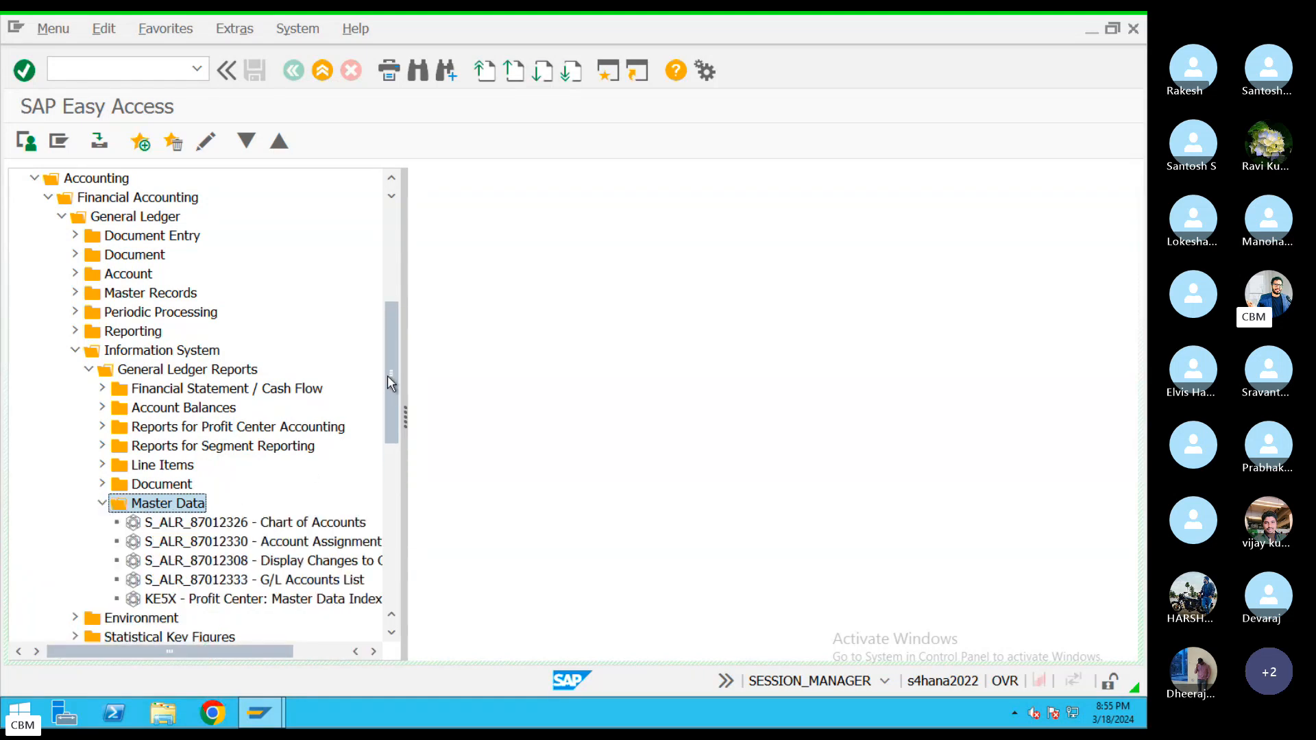
left_click_drag(392, 380, 391, 409)
left_click(277, 488)
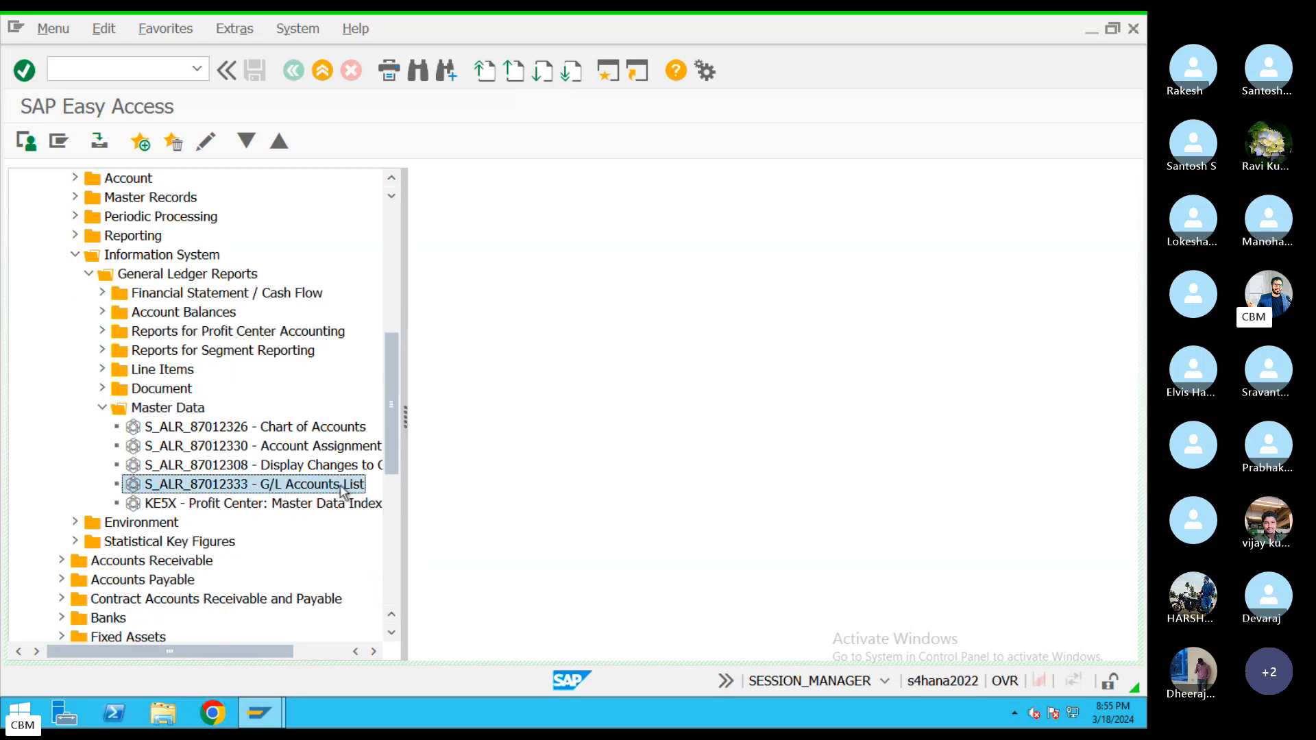
double_click(202, 486)
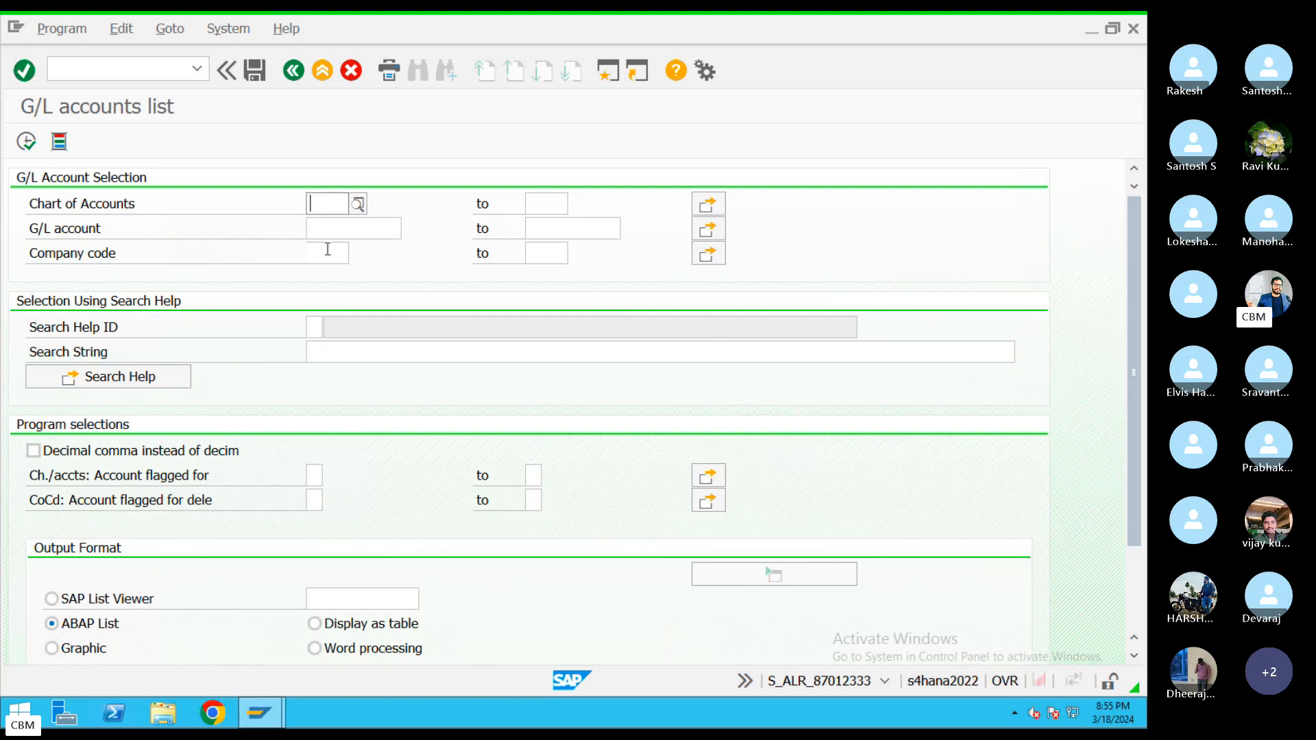
Step: Run the G/L accounts list for company code KIM, then return to SAP Easy Access
left_click(326, 253)
type("KIM")
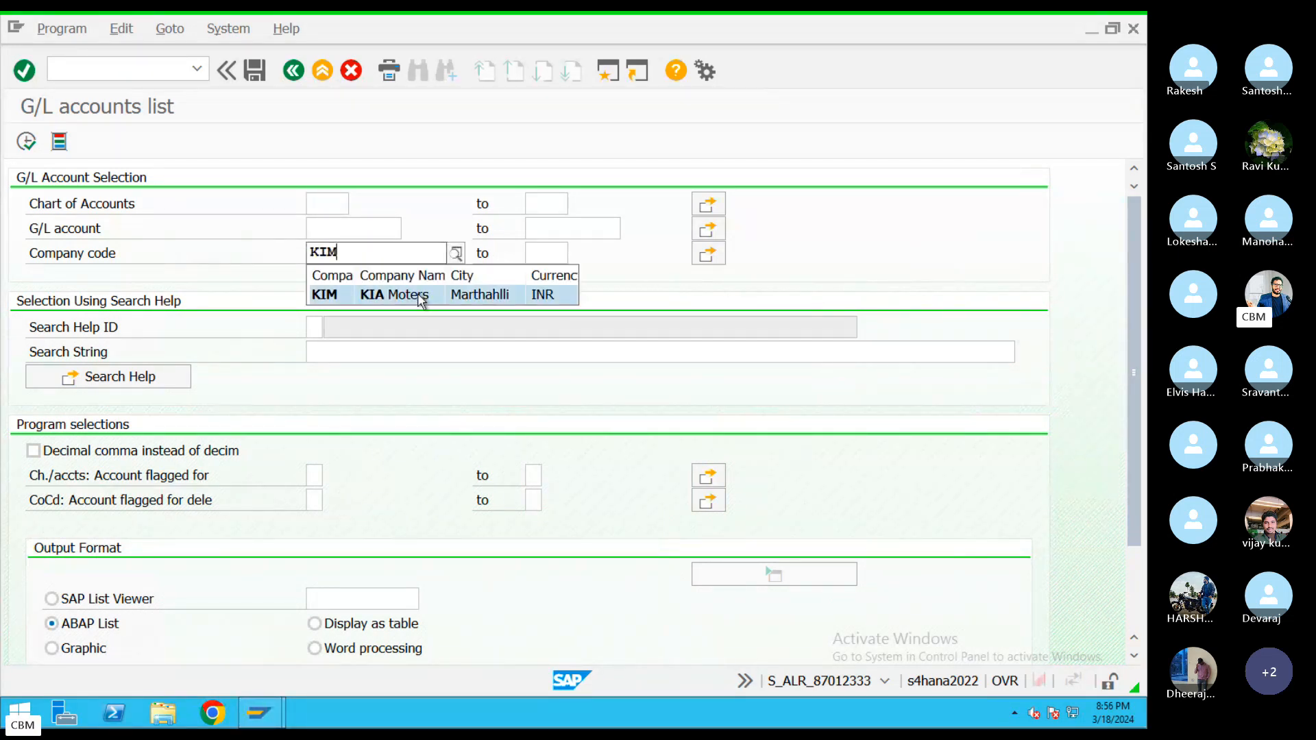
left_click(420, 300)
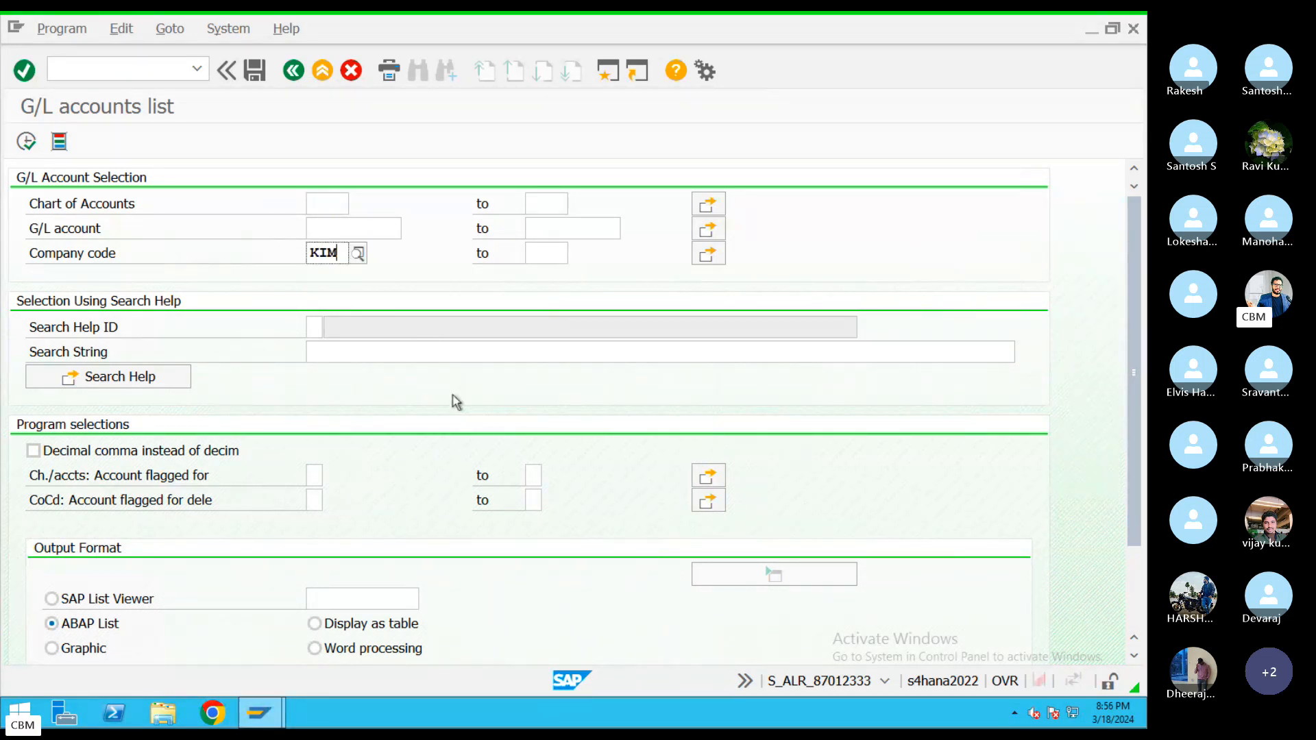
left_click(33, 142)
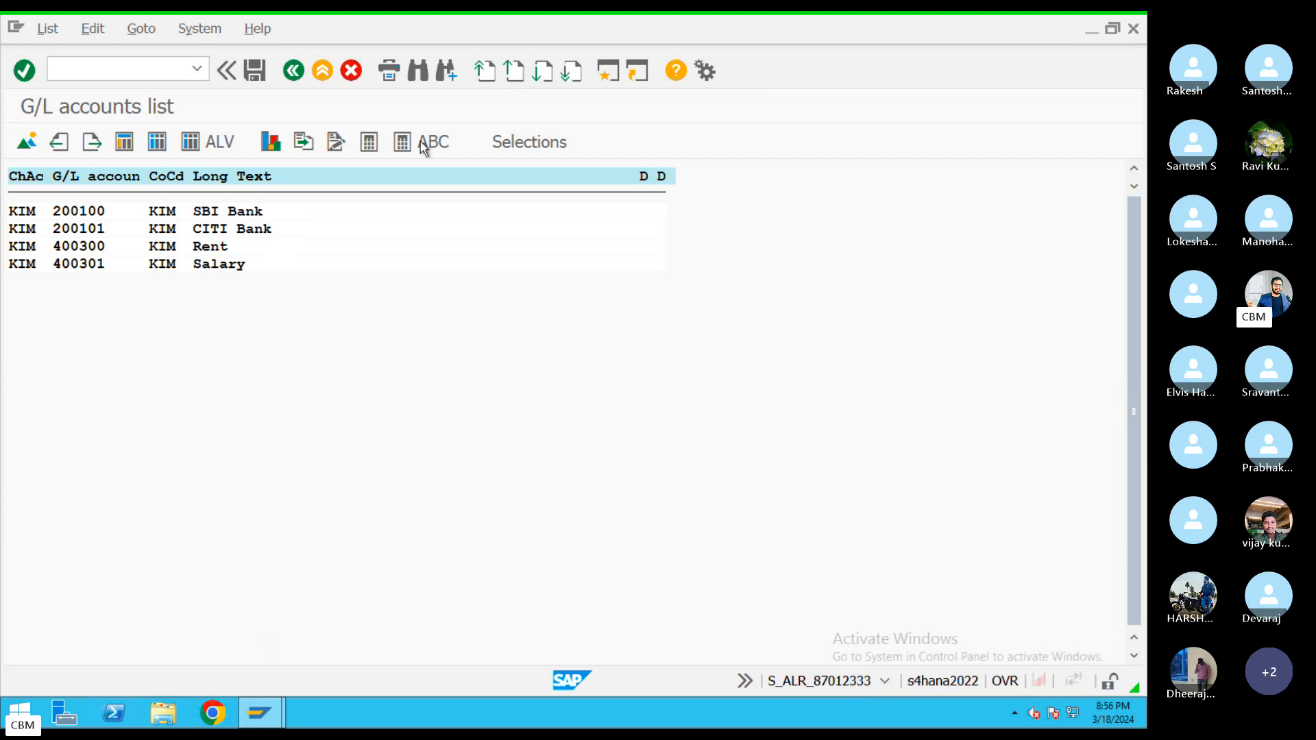
left_click(299, 70)
left_click(298, 69)
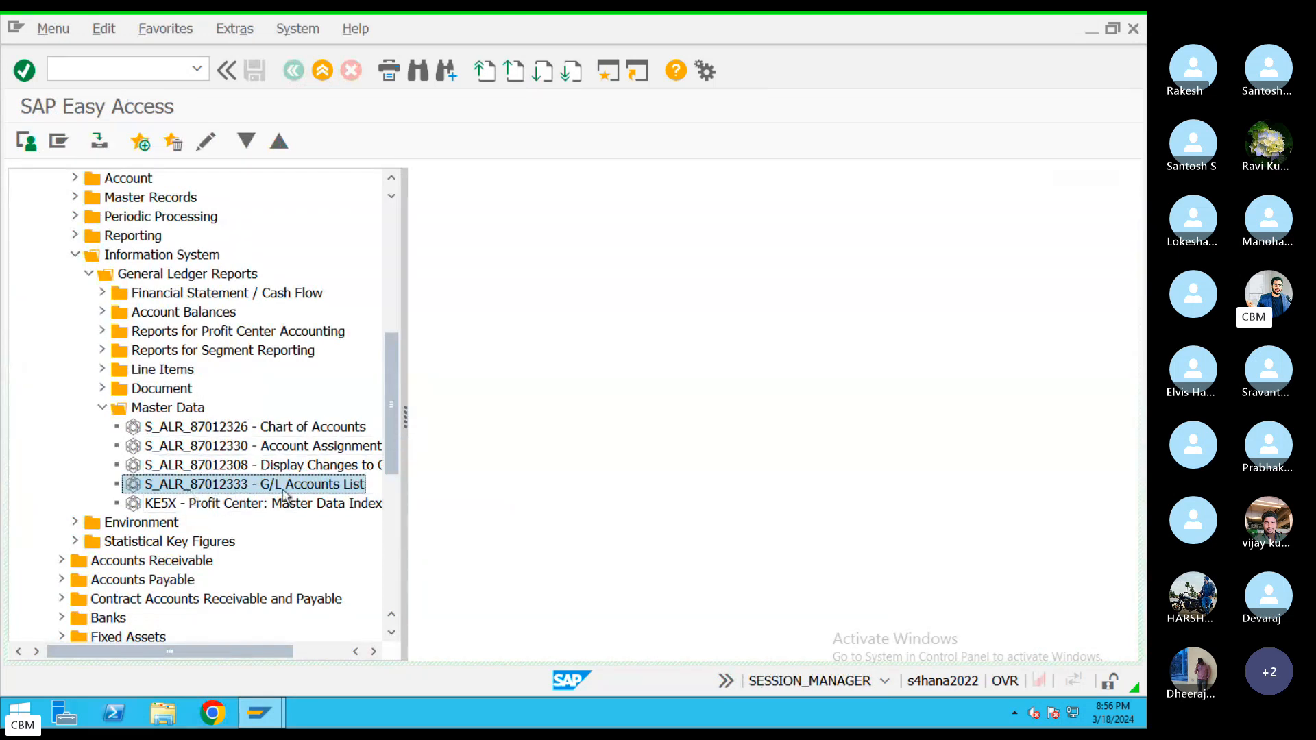
Step: Collapse Master Data and open S_ALR_87012277 - G/L Account Balances from the general G/L Account Balances folder under Account Balances
left_click(102, 407)
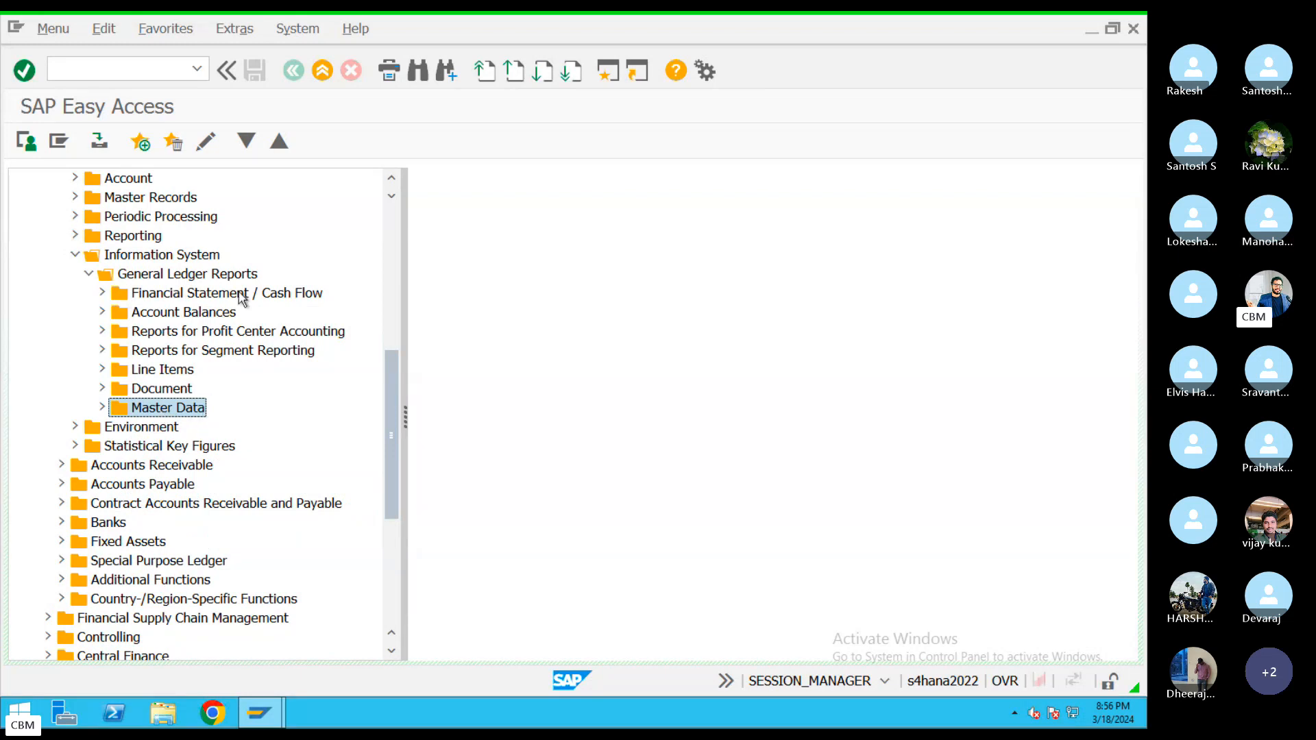
left_click(231, 313)
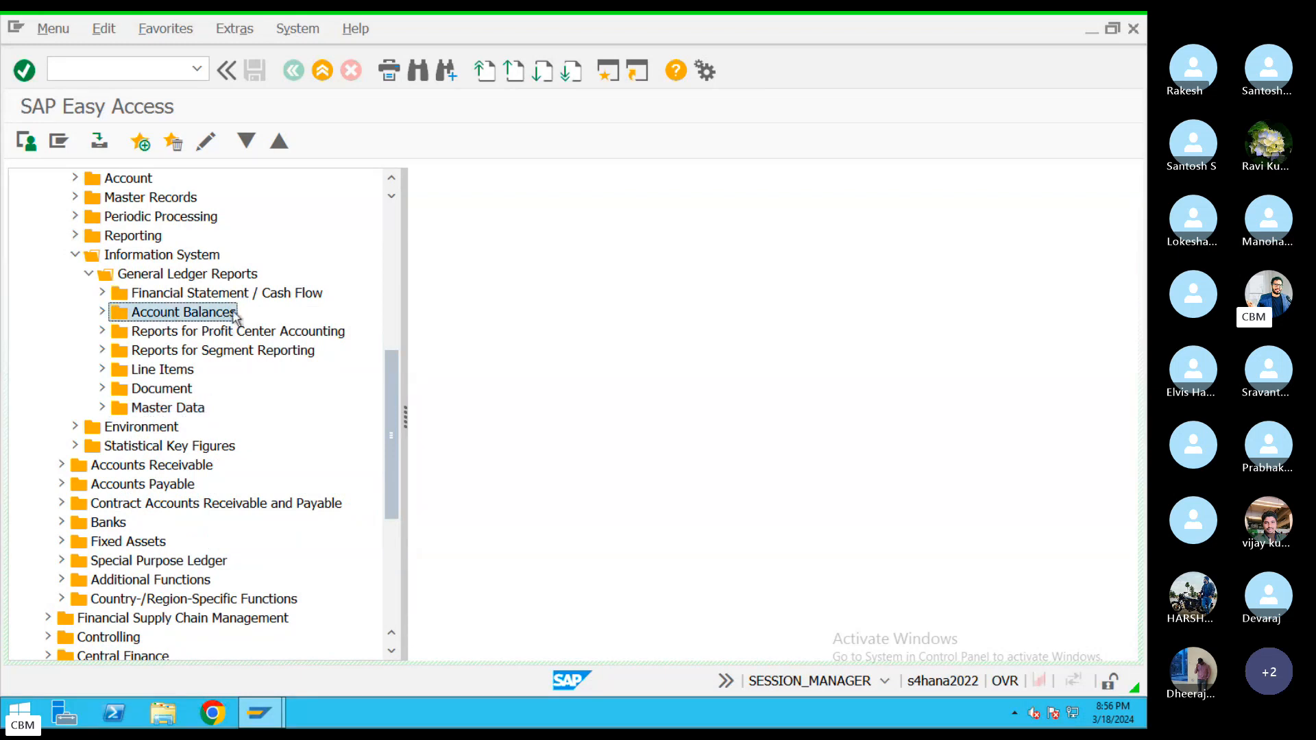
left_click(103, 314)
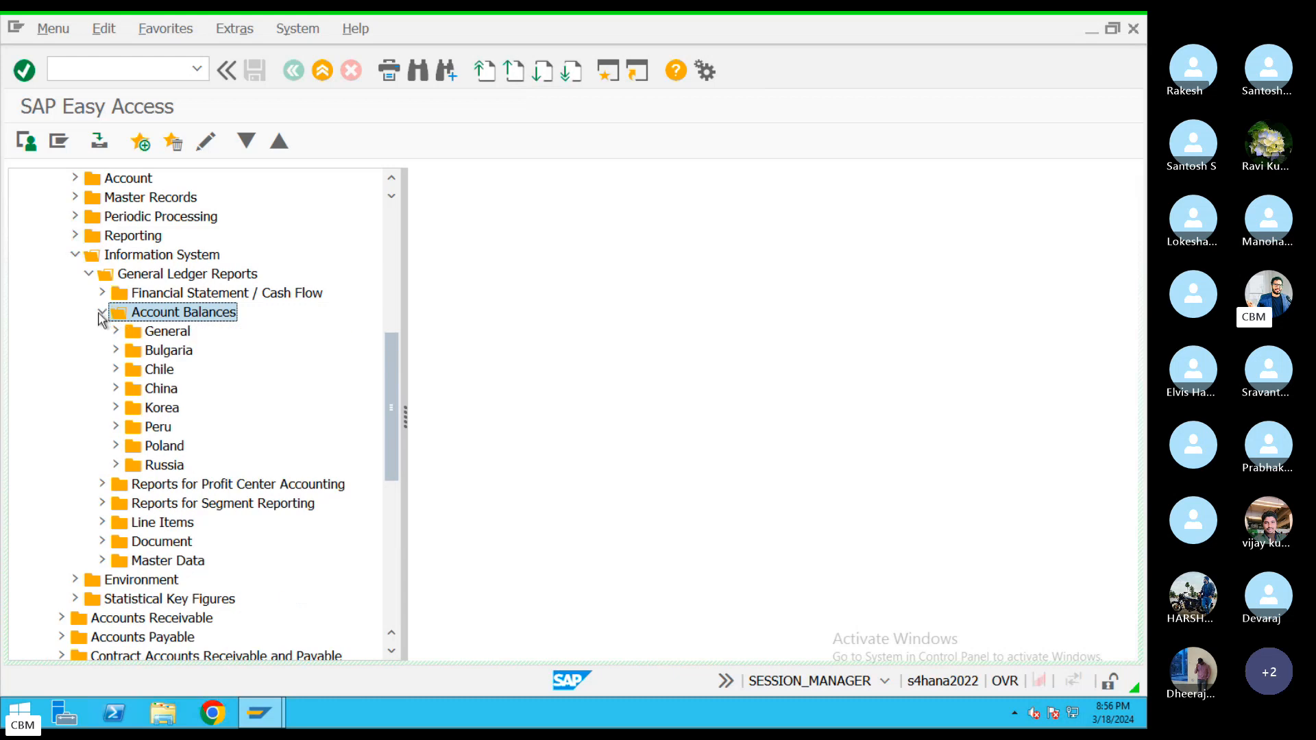
left_click(175, 333)
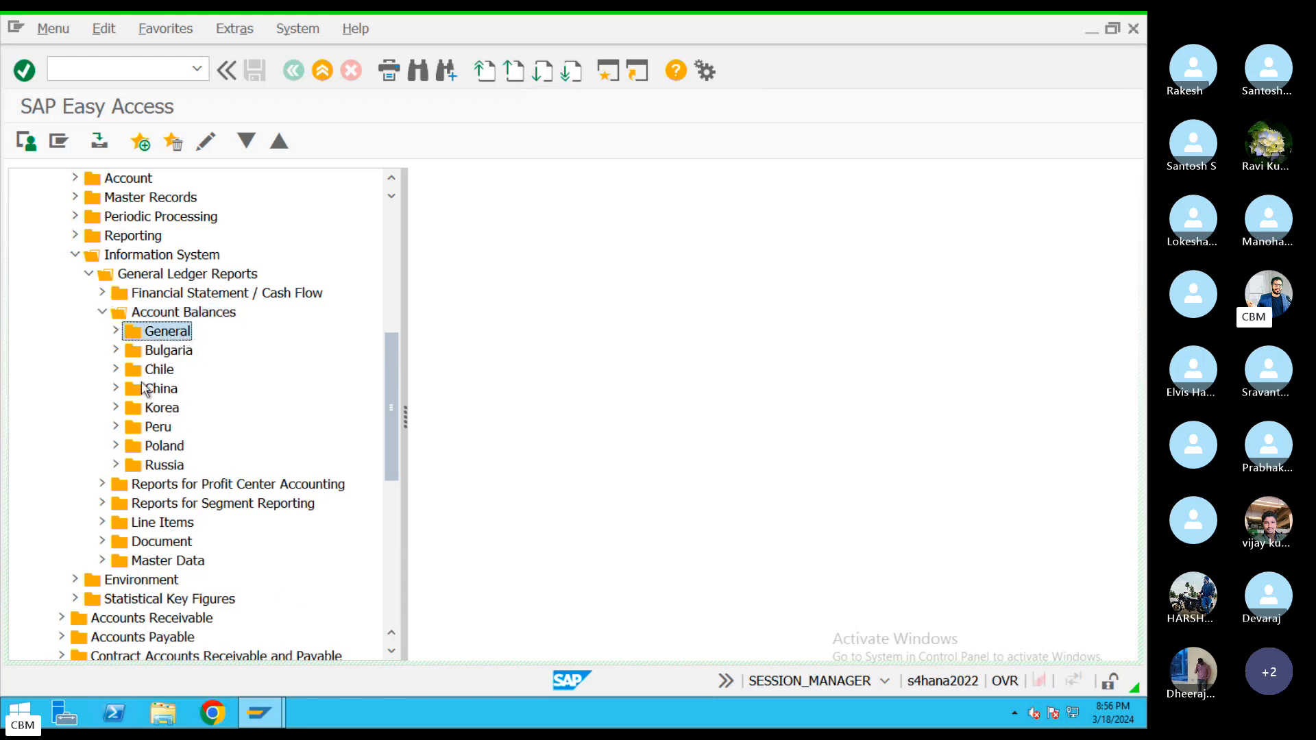
left_click(116, 331)
left_click(198, 353)
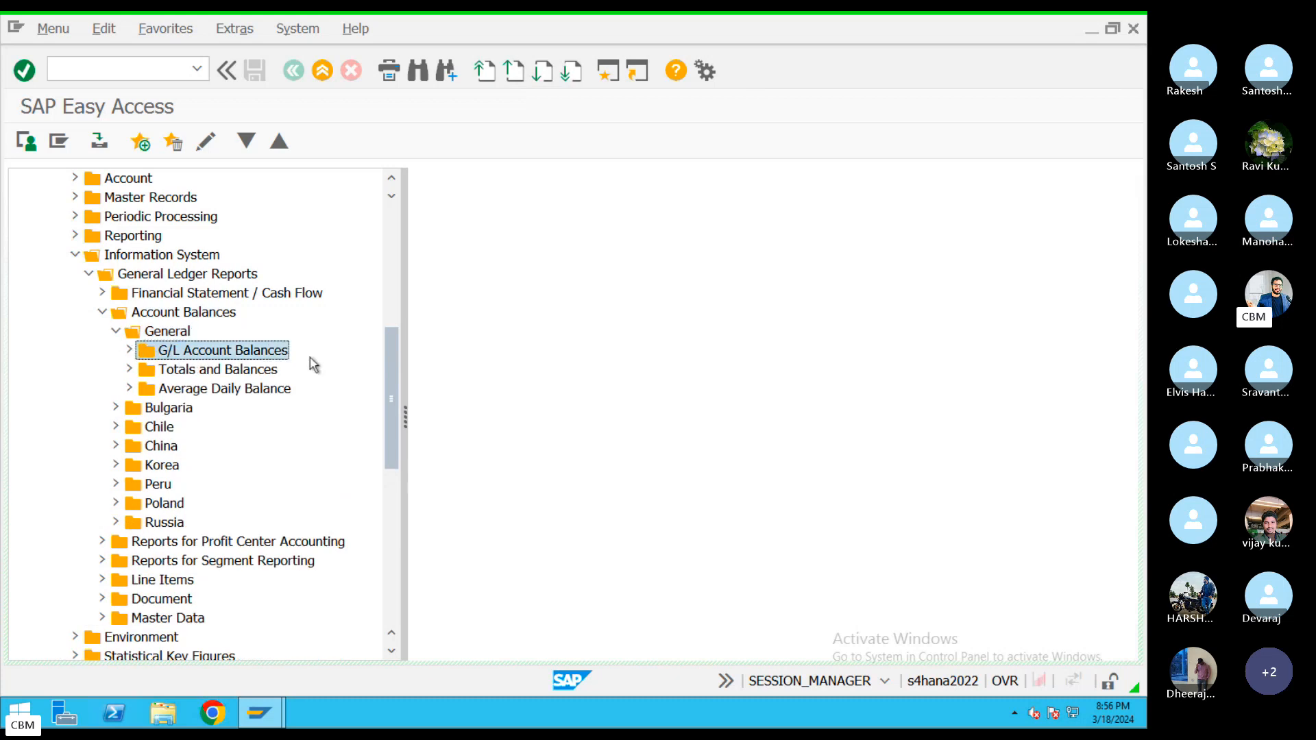
left_click(130, 351)
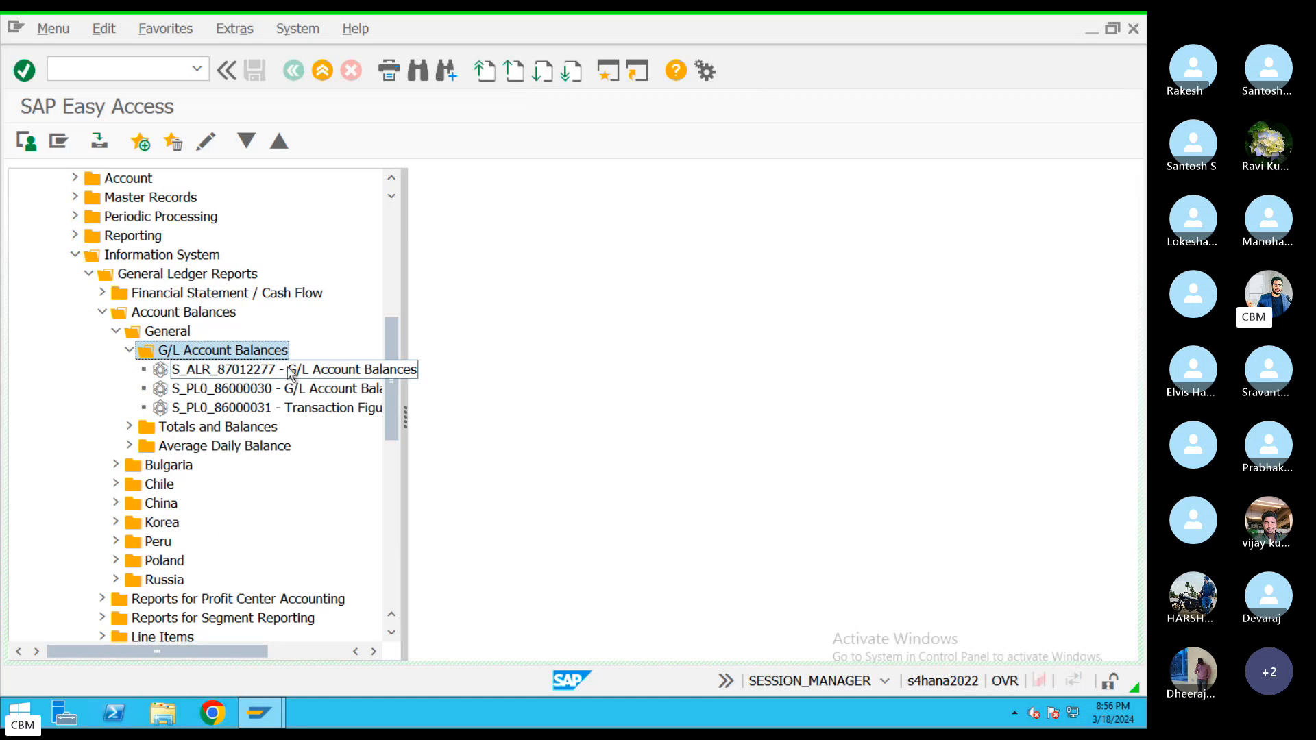
double_click(261, 374)
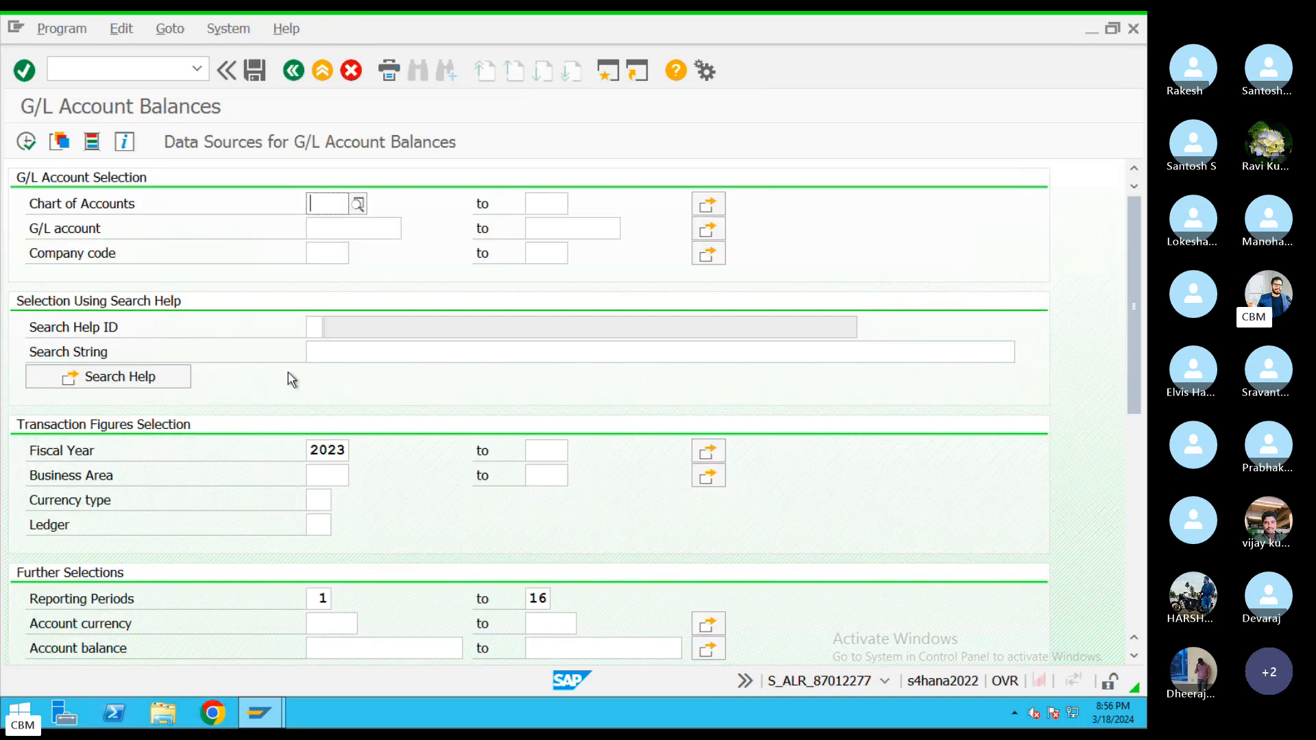
Step: Run the G/L account balances report for company code KIM
left_click(329, 254)
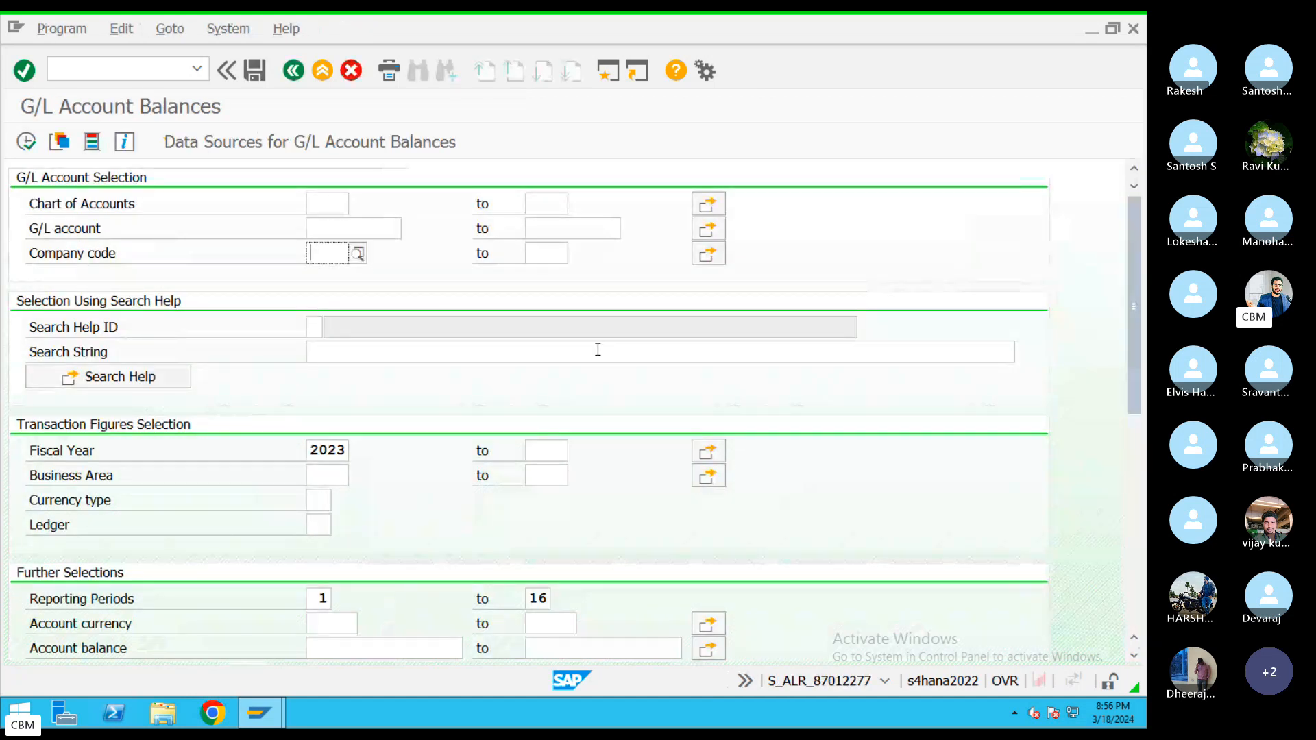
type("KIM")
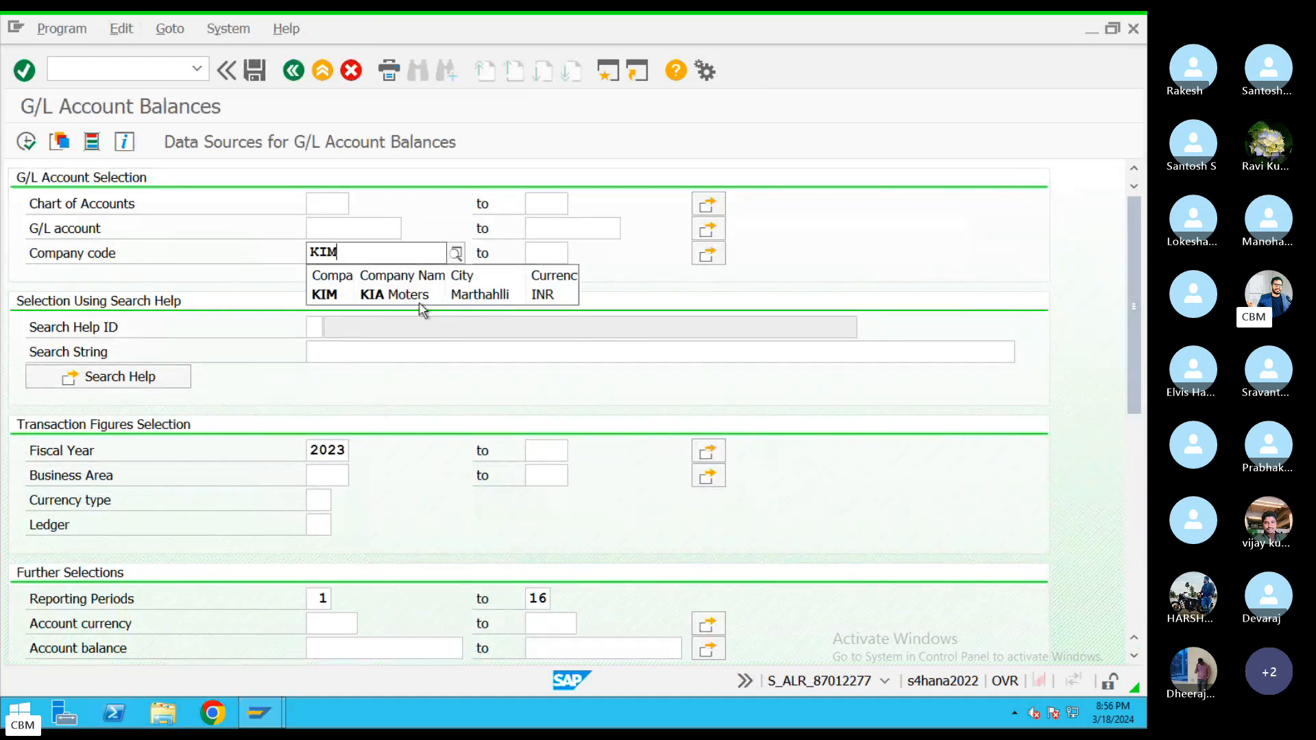
left_click(420, 303)
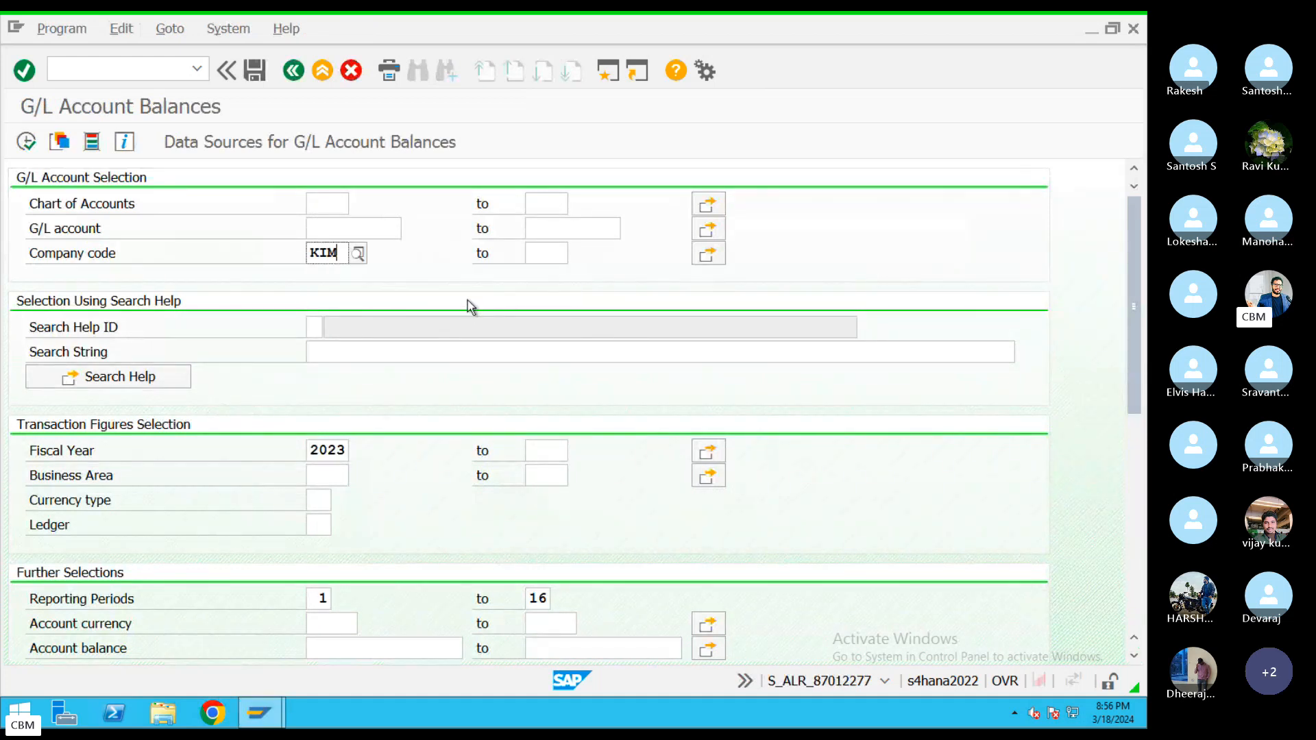
left_click(28, 141)
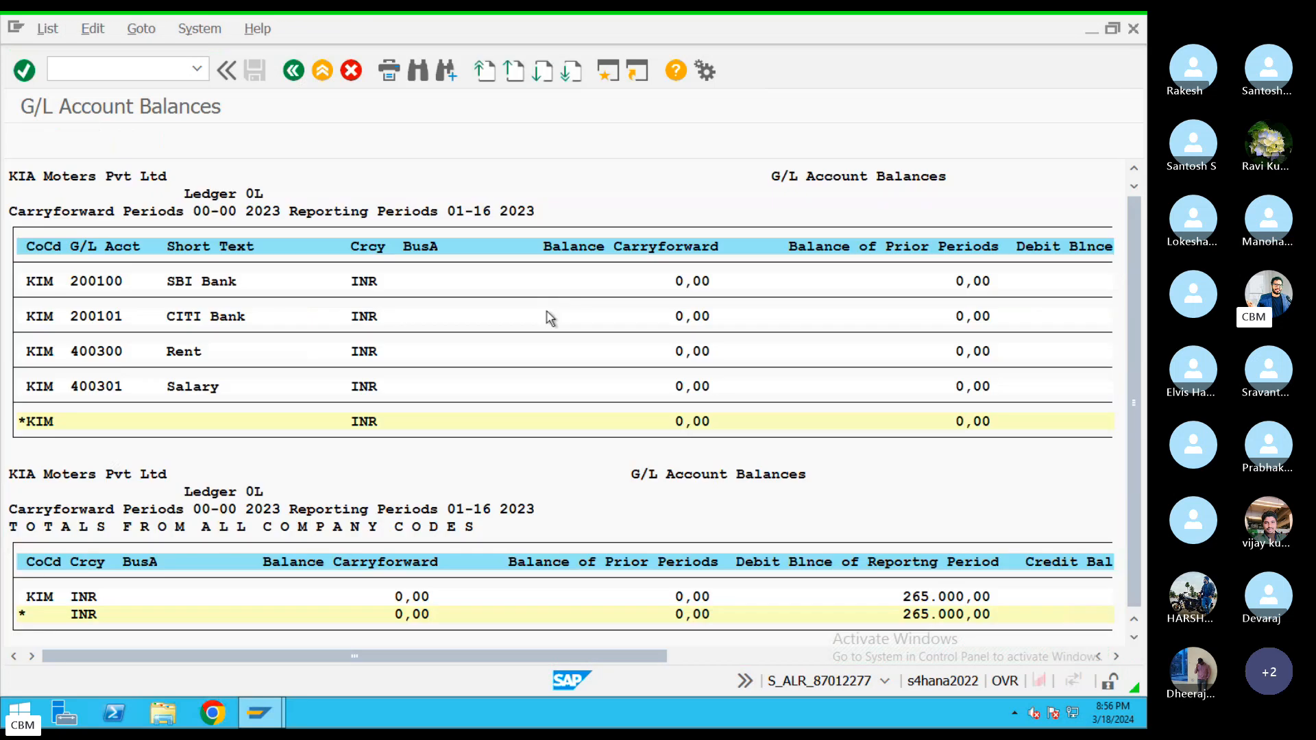
Step: Examine the debit, credit and accumulated balances of company code KIM's accounts, and exit to SAP Easy Access
left_click(101, 285)
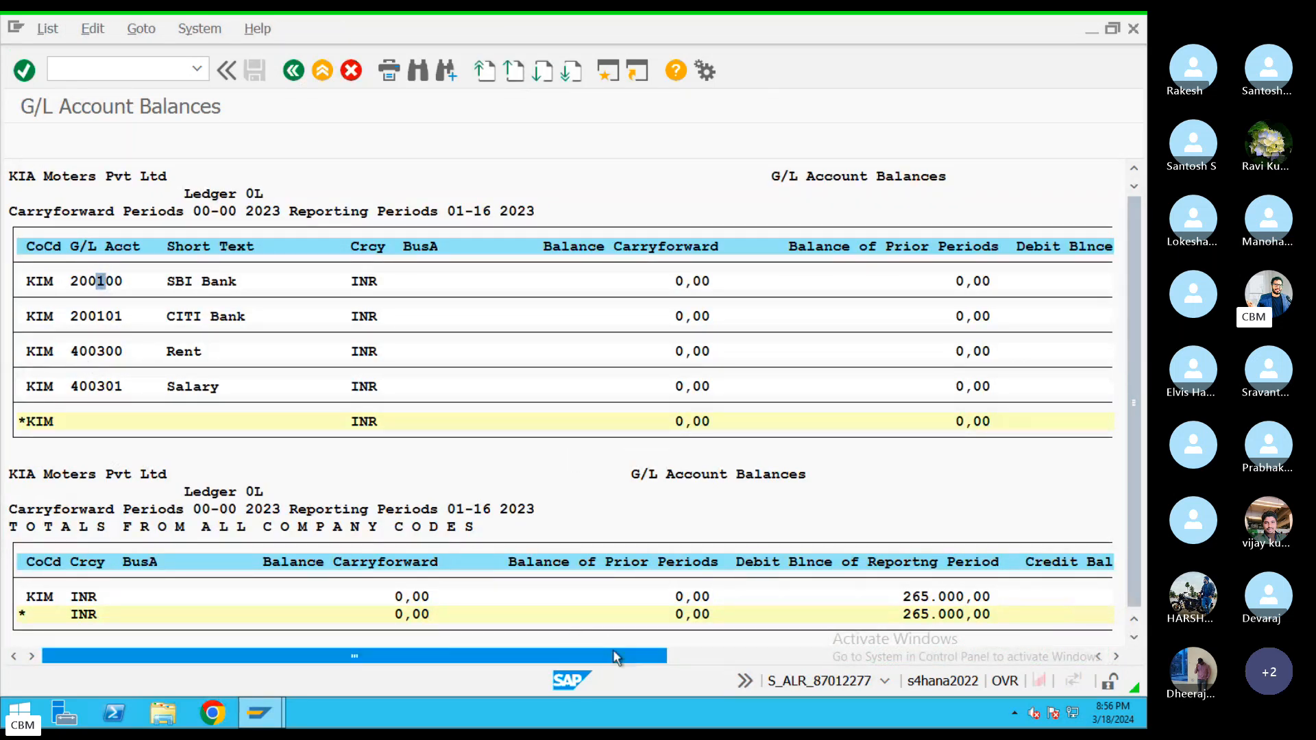
left_click_drag(613, 655, 1037, 658)
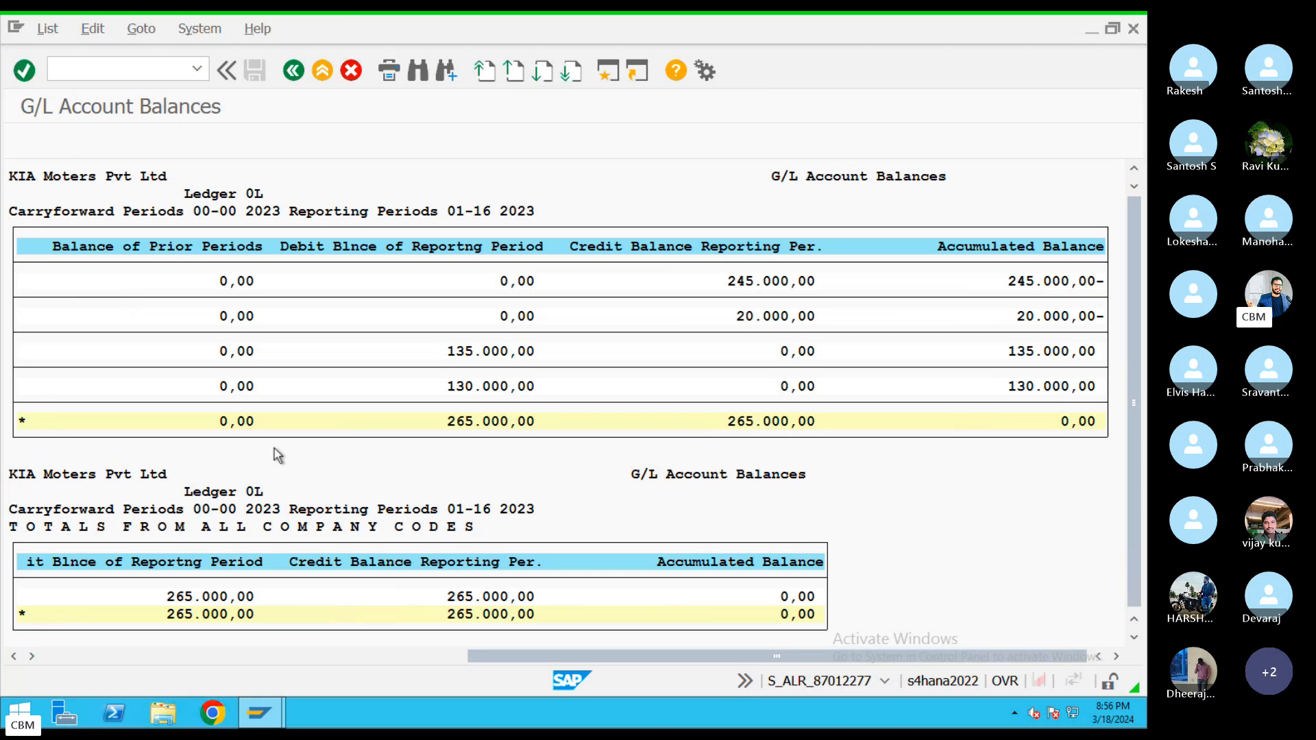
left_click(293, 70)
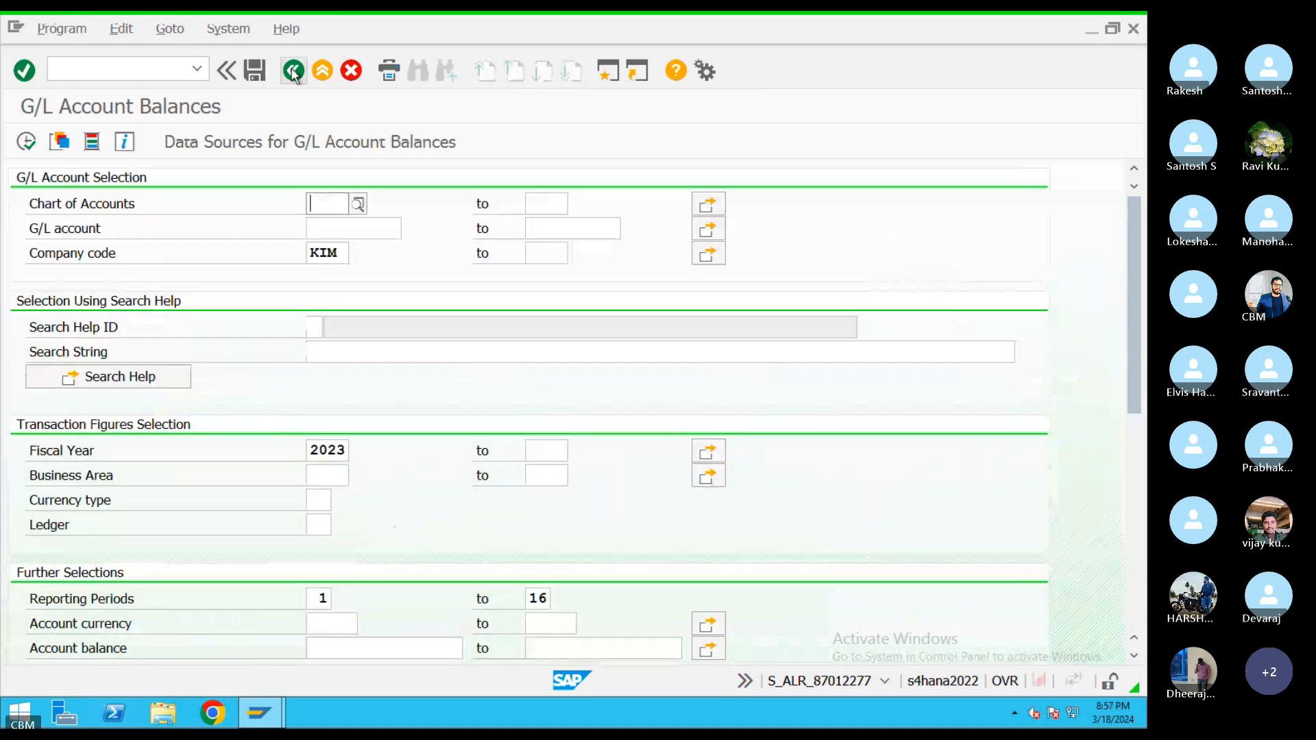
left_click(293, 69)
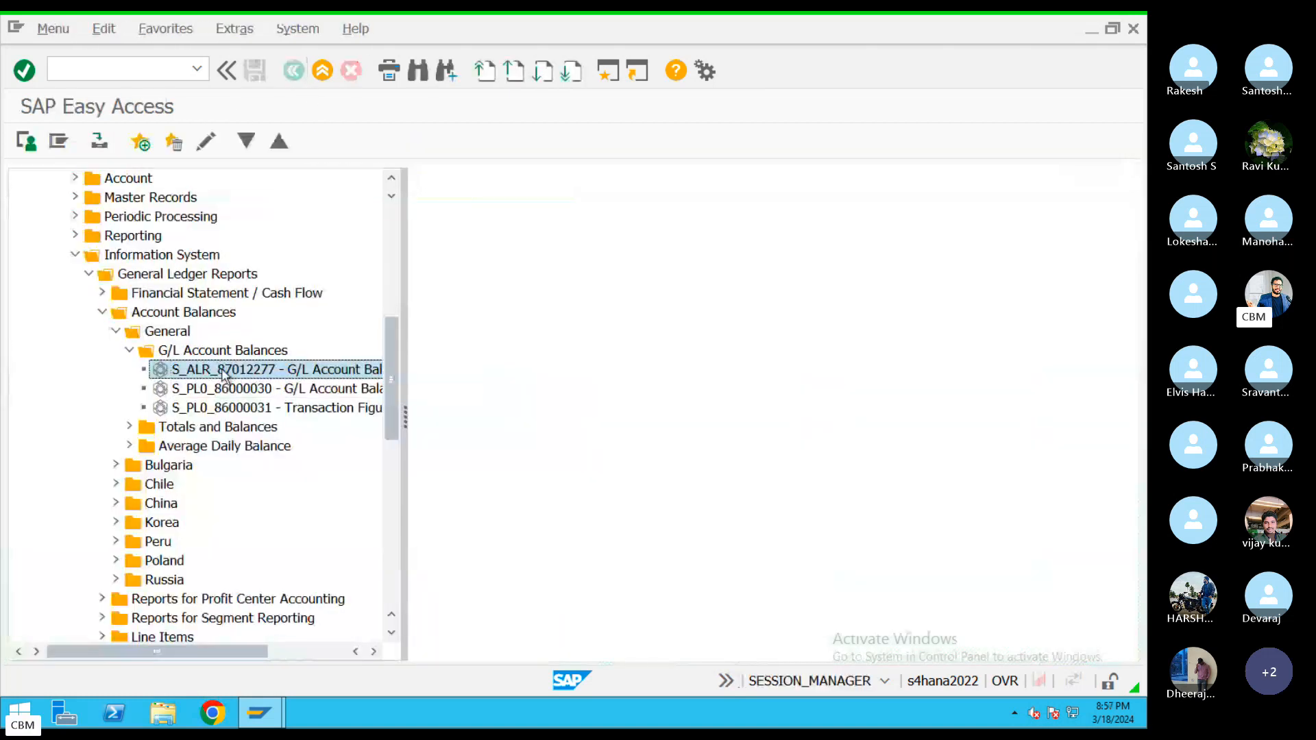
Step: Open report S_ALR_87012284 from Actual/Actual Comparisons in the General folder under Financial Statement / Cash Flow
left_click(226, 294)
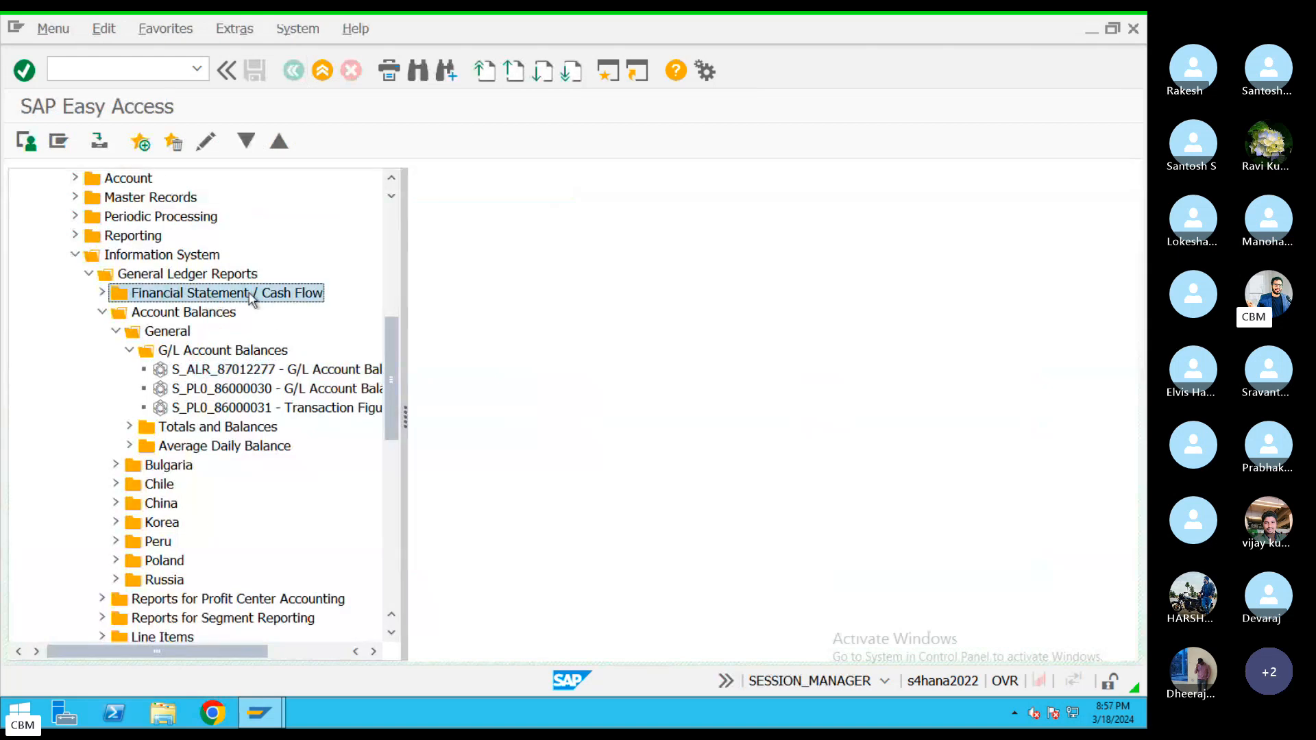
left_click(102, 294)
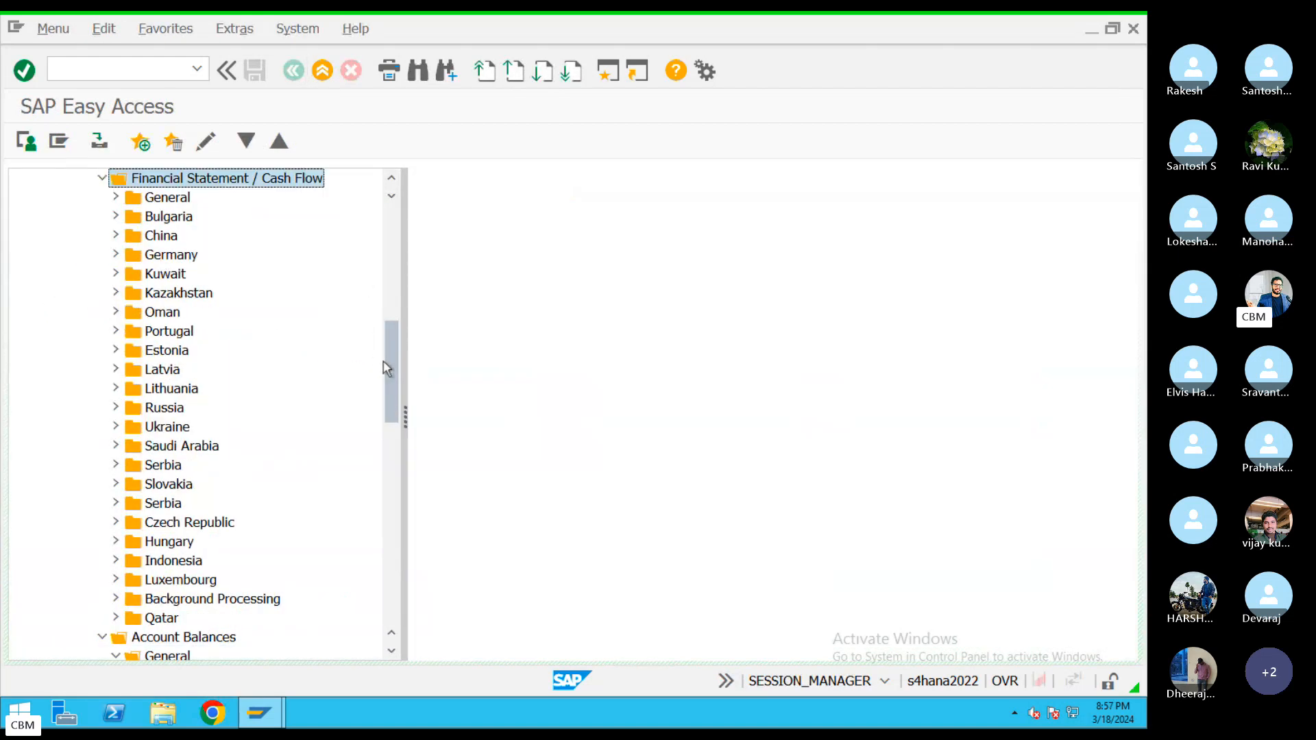
left_click_drag(384, 376, 388, 318)
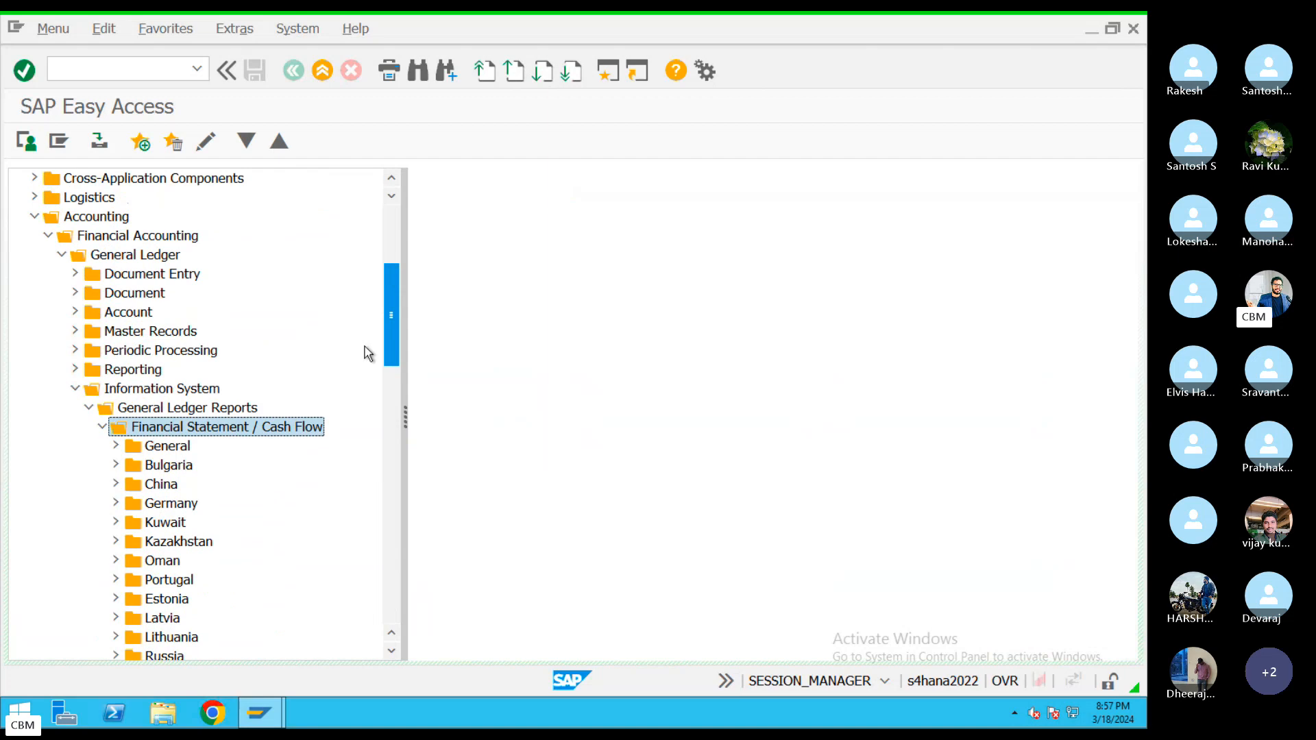
left_click(140, 447)
left_click(115, 446)
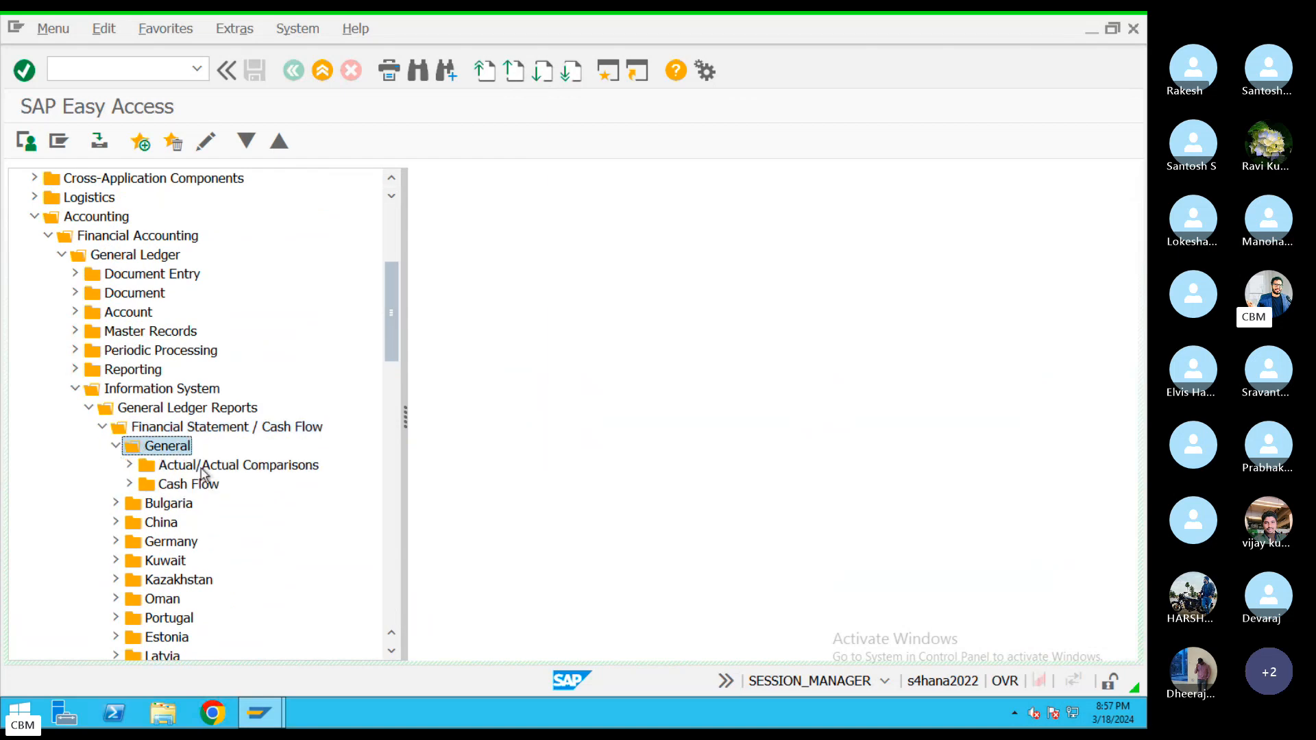
left_click(221, 467)
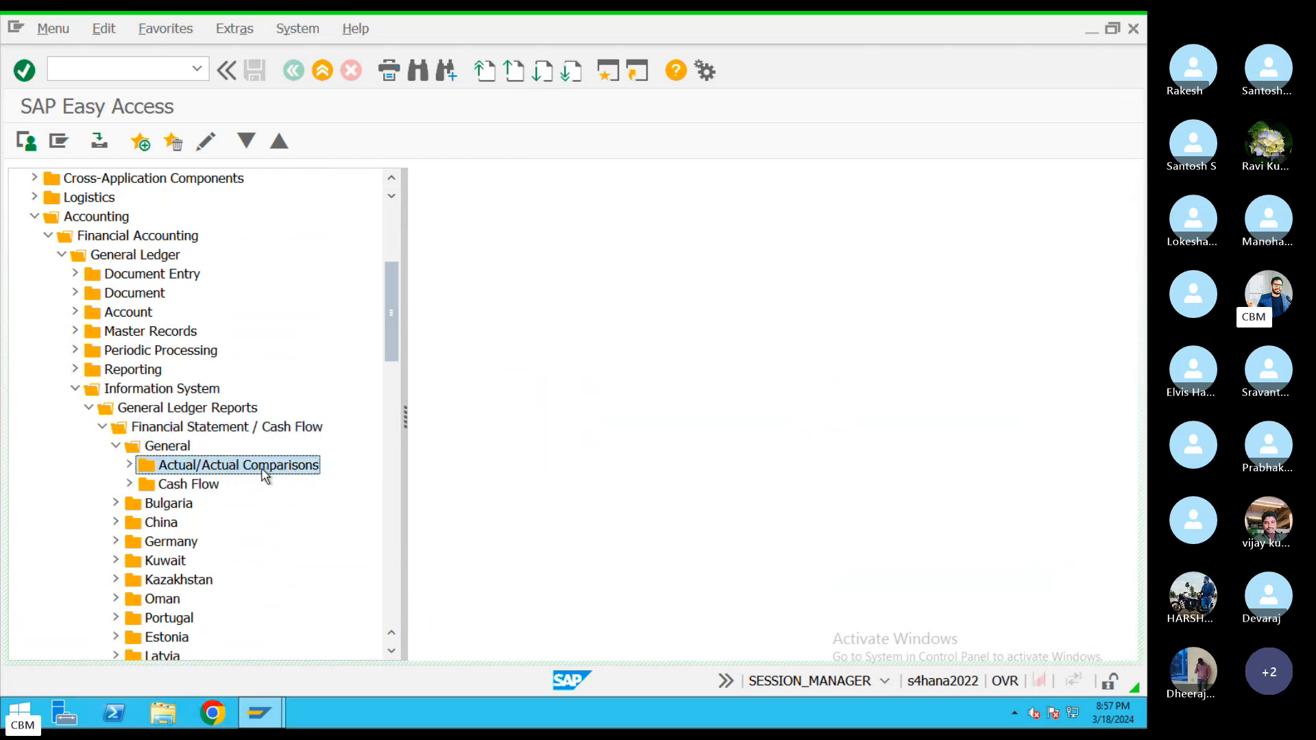
left_click(128, 467)
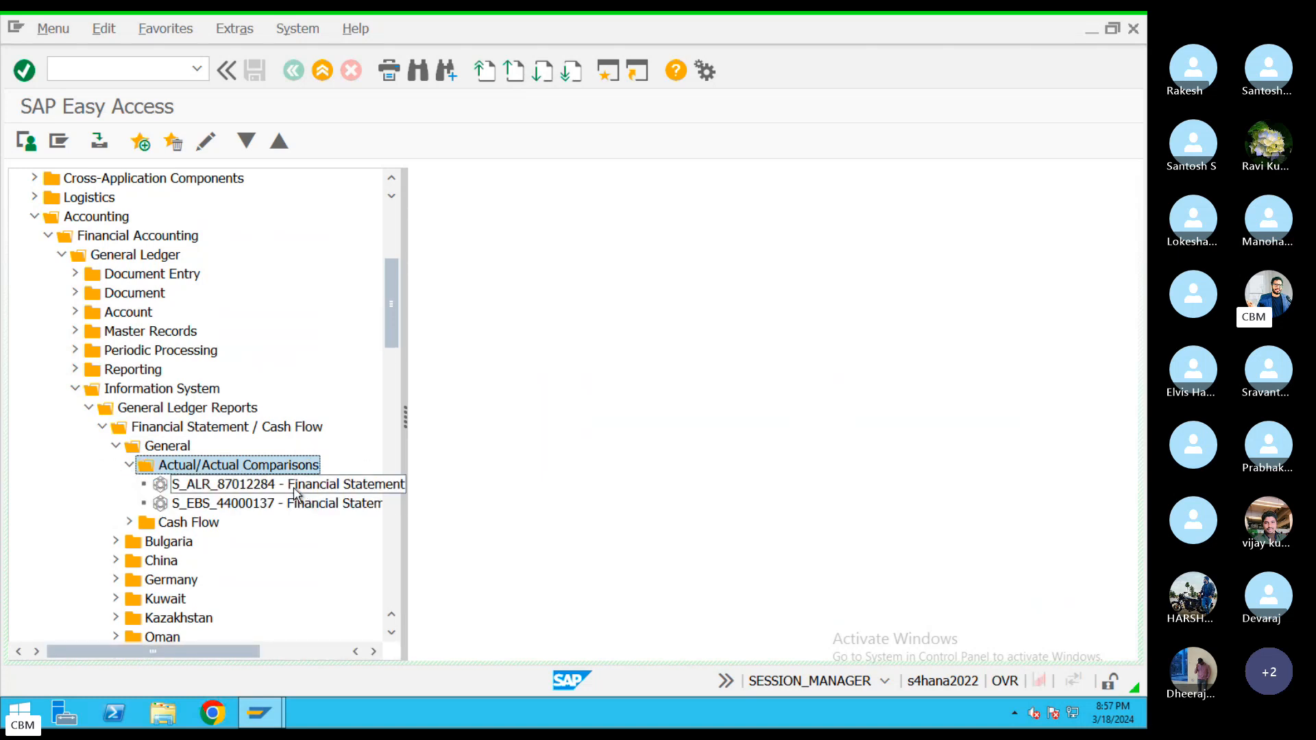
double_click(223, 489)
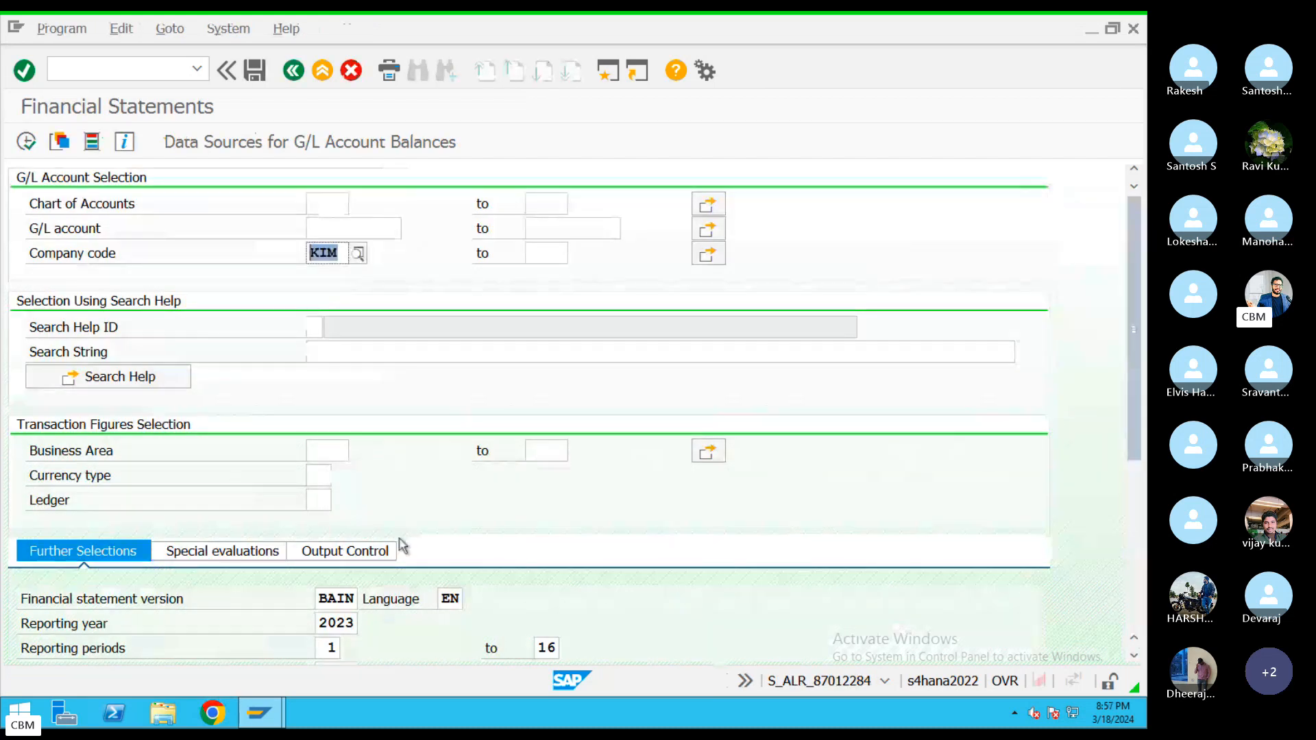
Step: Run the financial statements report for company code KIM with financial statement version BAIN
left_click(346, 599)
left_click(368, 599)
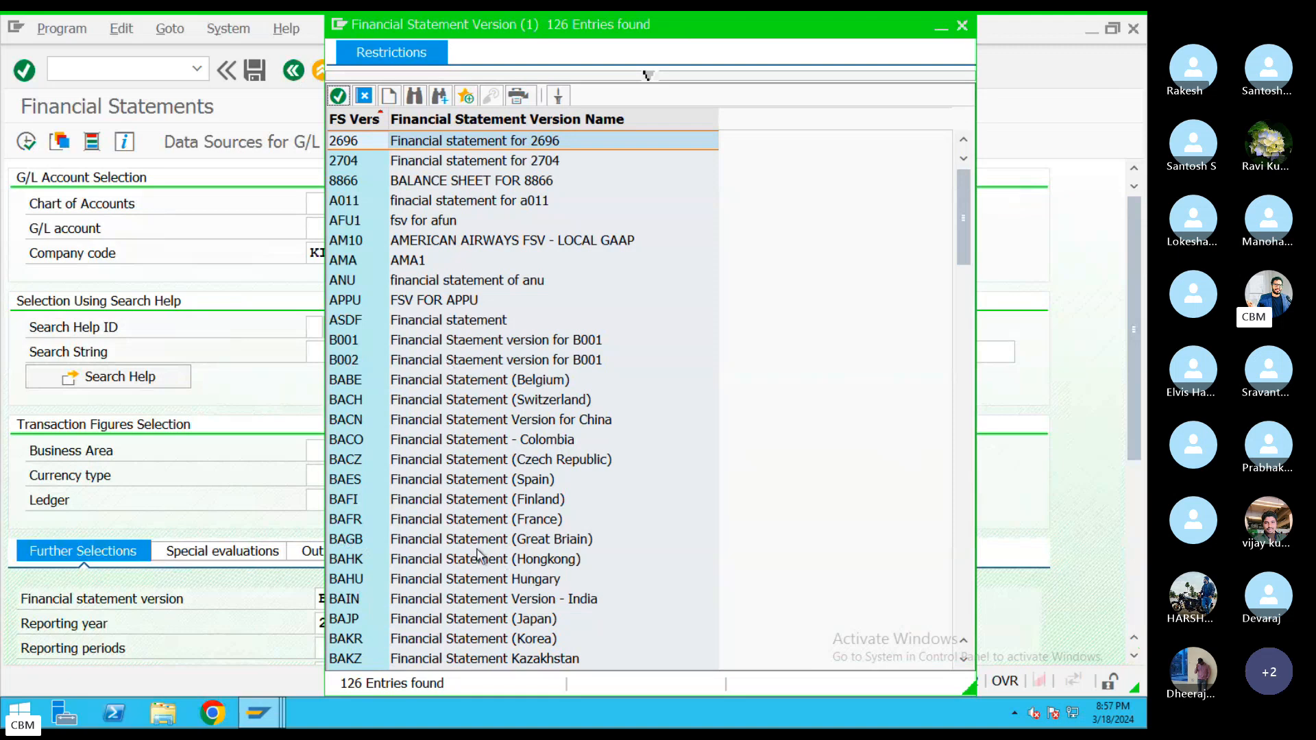
double_click(447, 600)
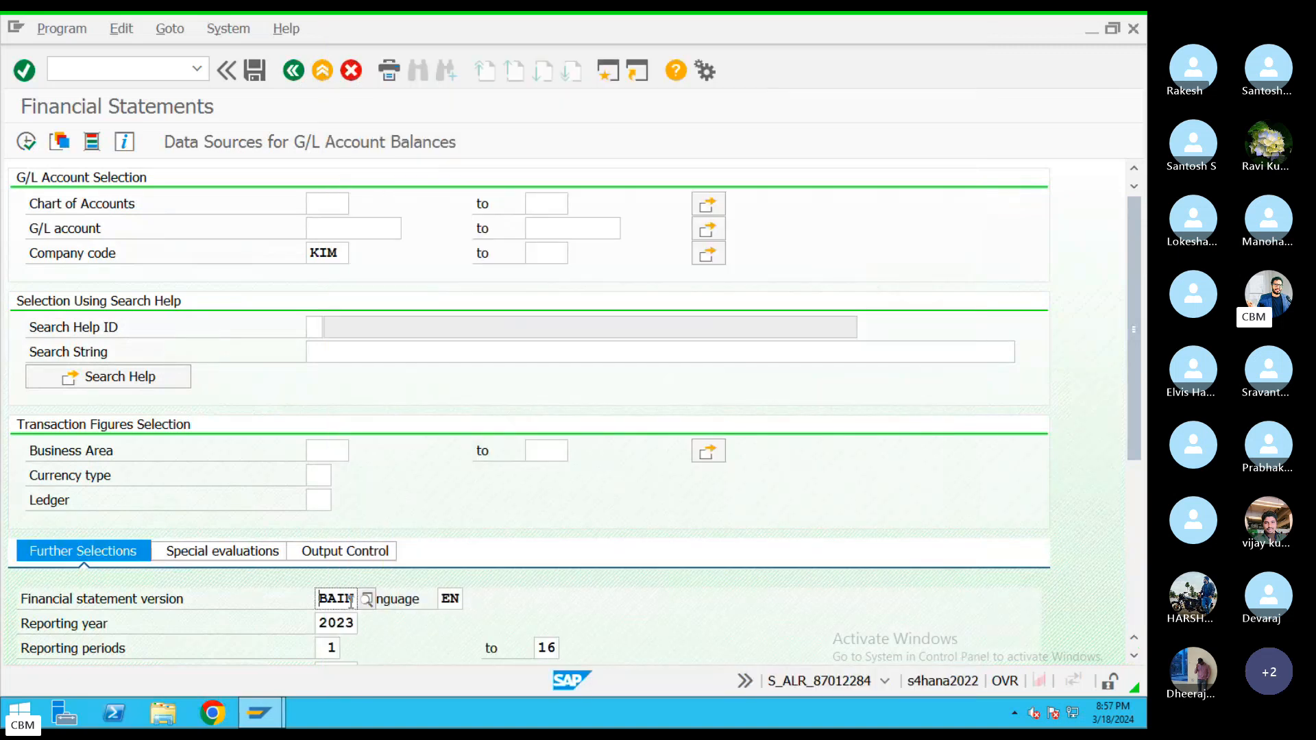
left_click(27, 143)
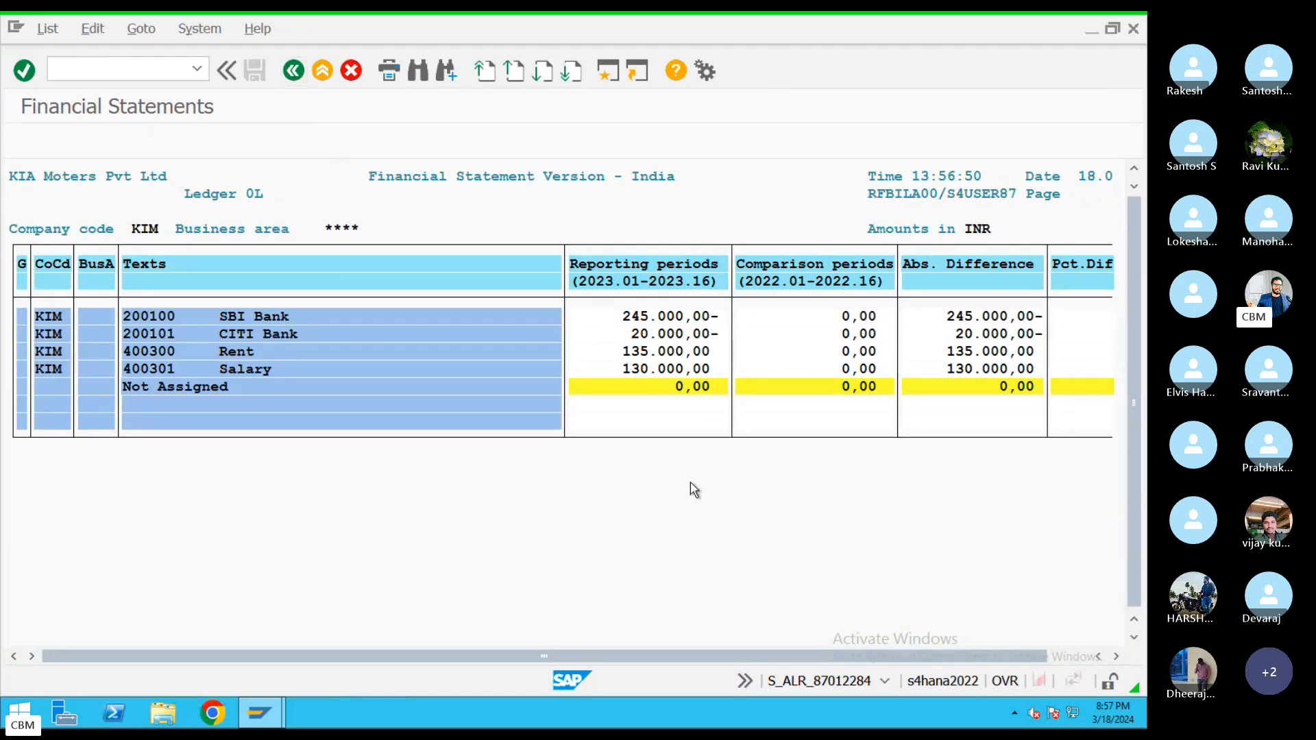
Step: Switch to the "GL Transaction Codes in SAP" notes document and remove the blank lines between its bullets
key("ctrl+Left")
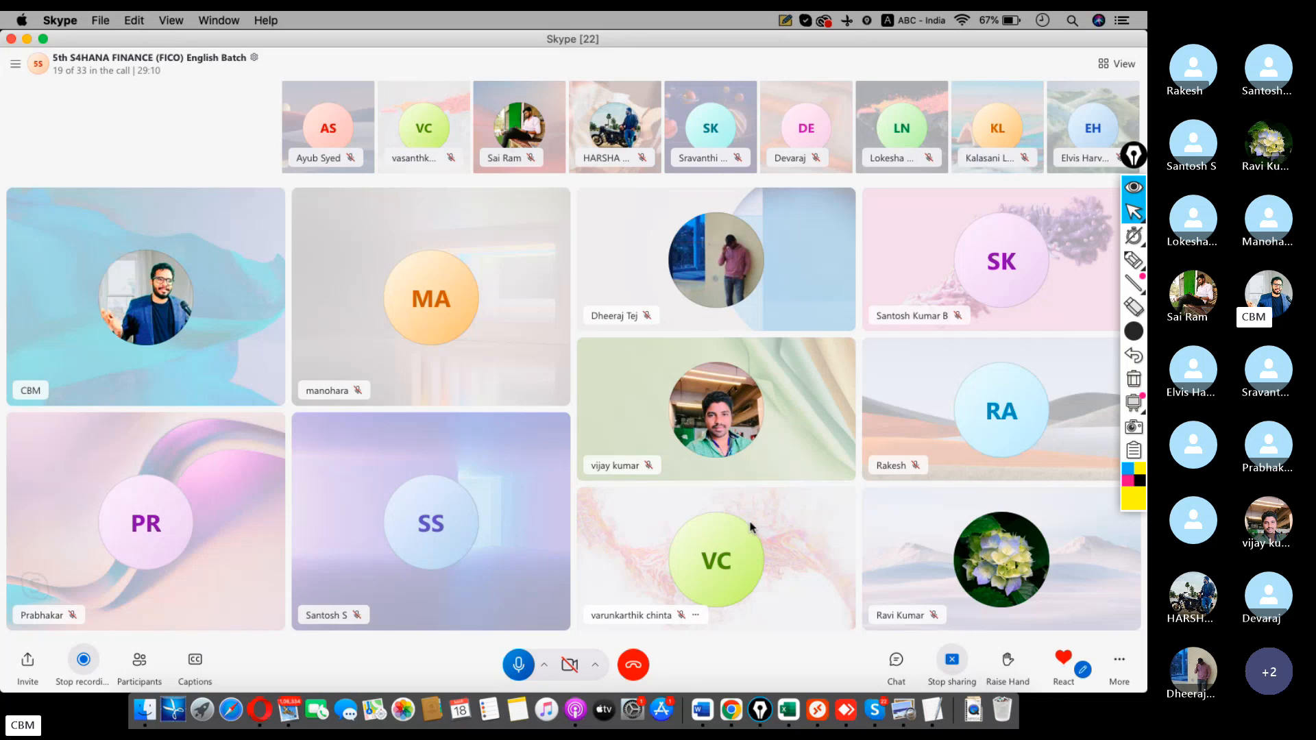
left_click(927, 698)
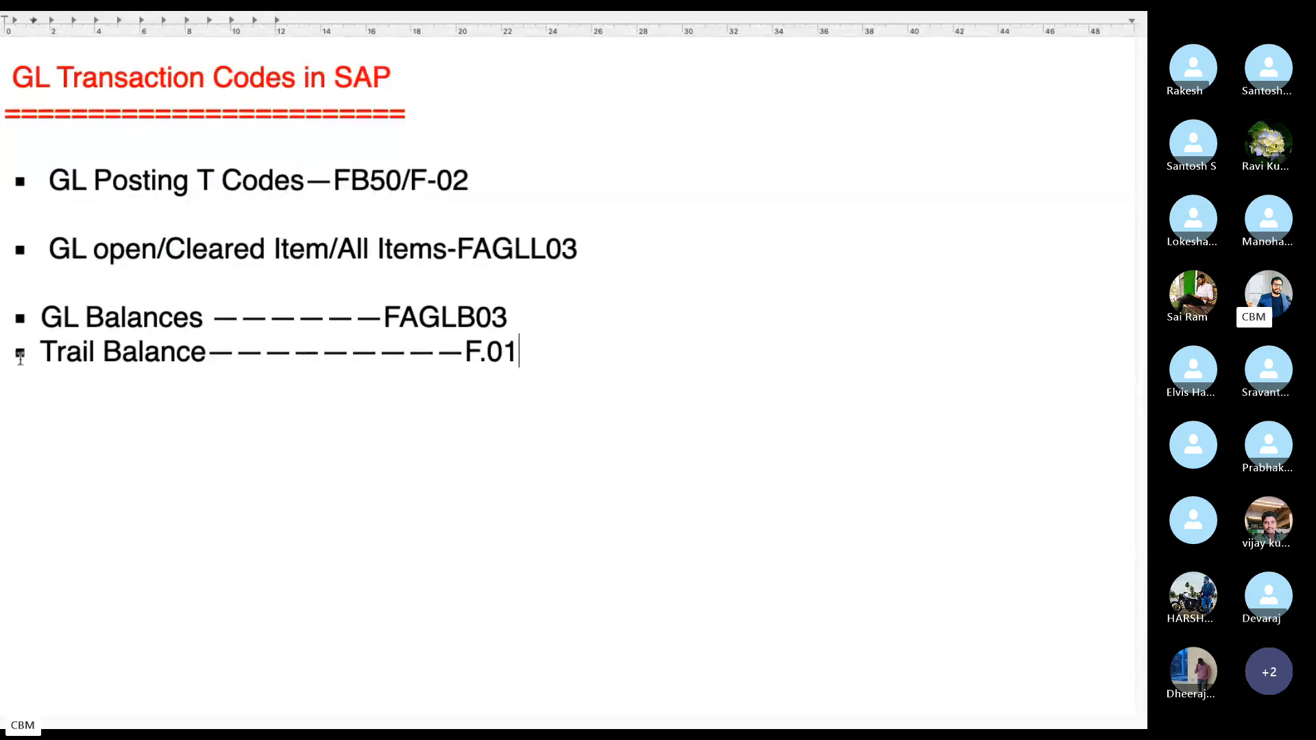
left_click(11, 301)
key("Up")
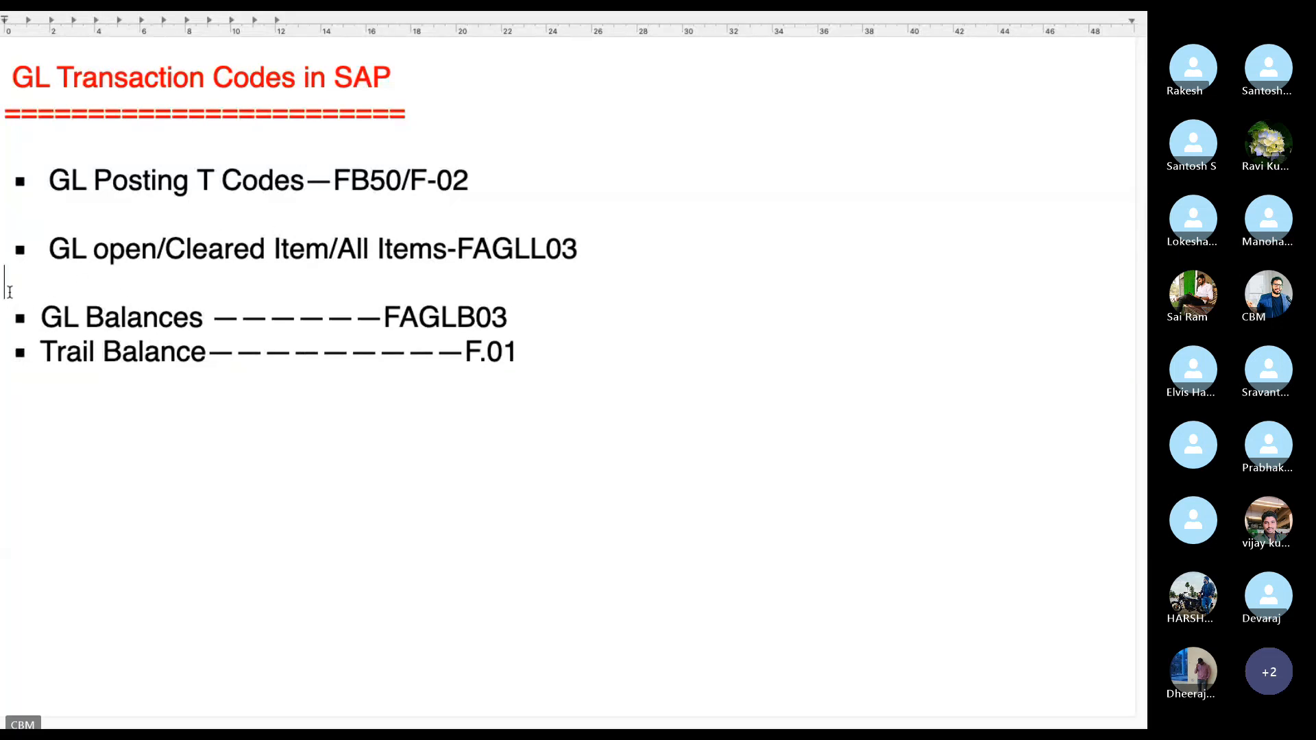
key("BackSpace")
left_click(14, 228)
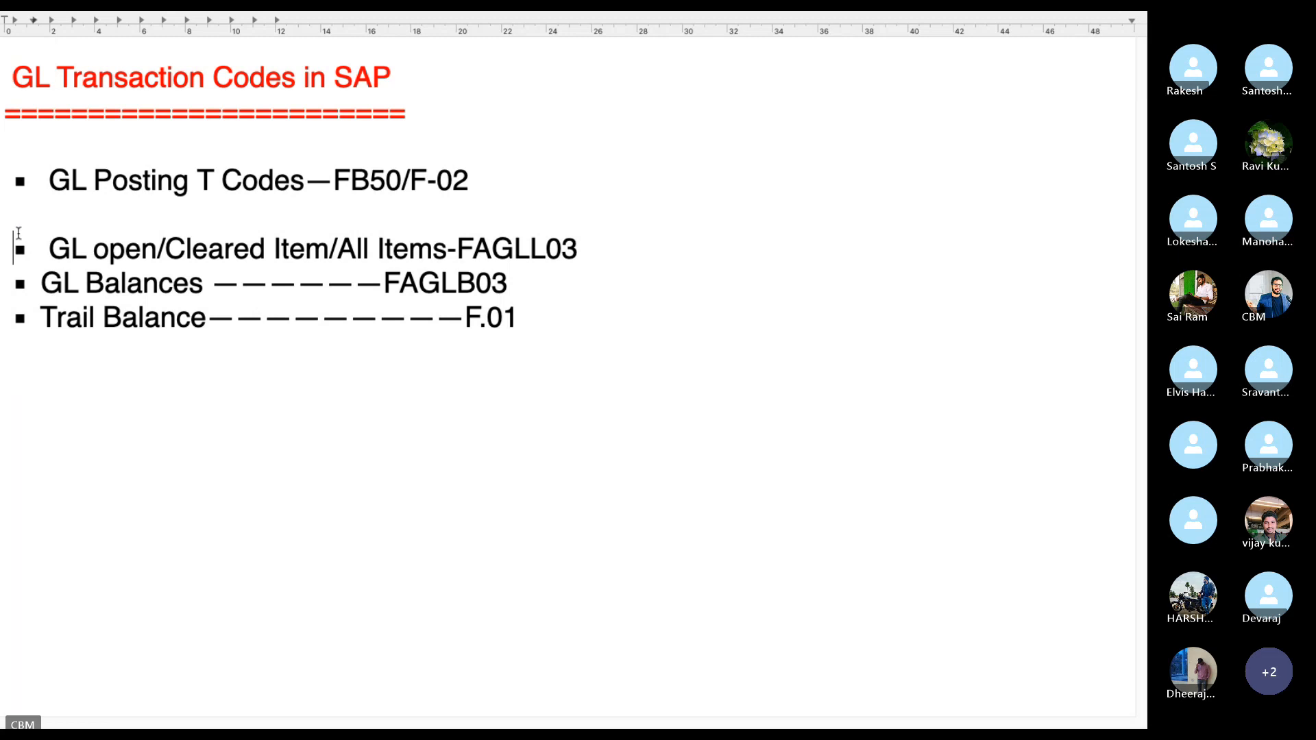
key("BackSpace")
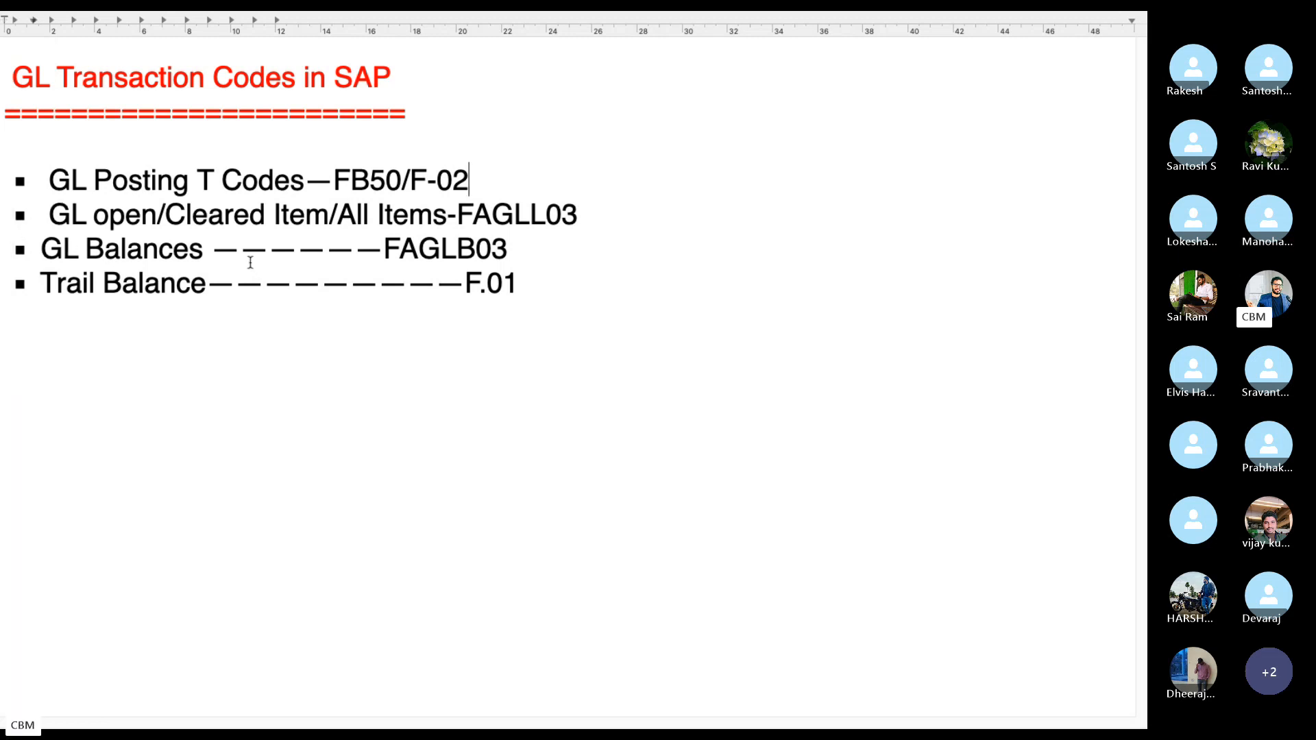
Step: Add the bullet "Booking the transaction with reference" below the Trail Balance line
left_click(556, 277)
key("Return")
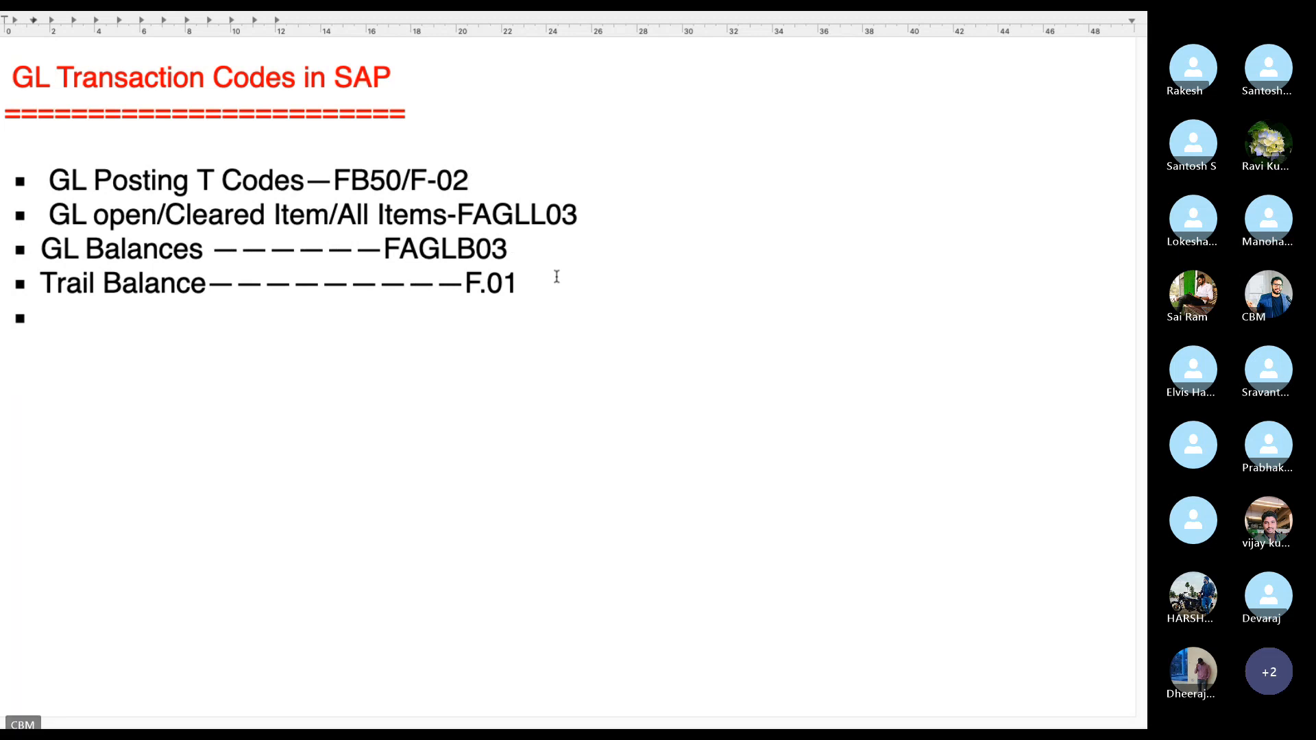
type("Book the")
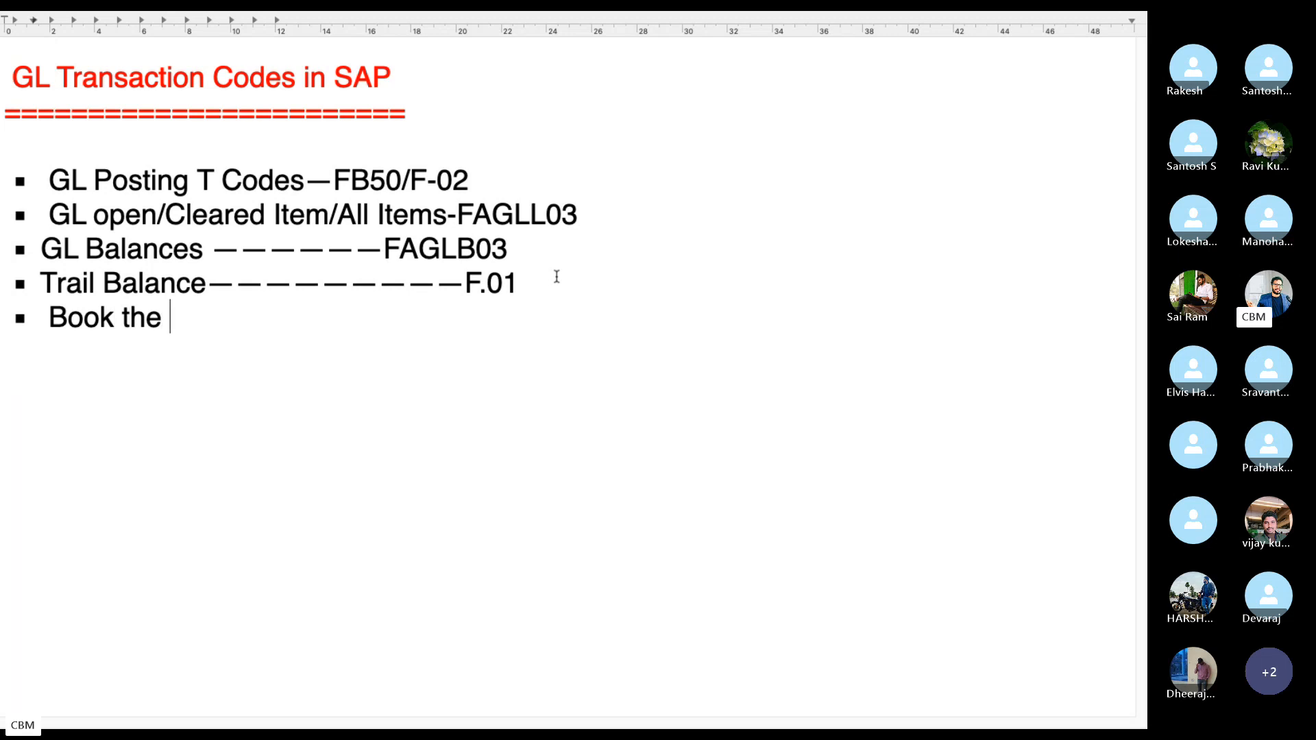
key("BackSpace")
key("BackSpace")
key("BackSpace")
key("BackSpace")
key("BackSpace")
type("ing")
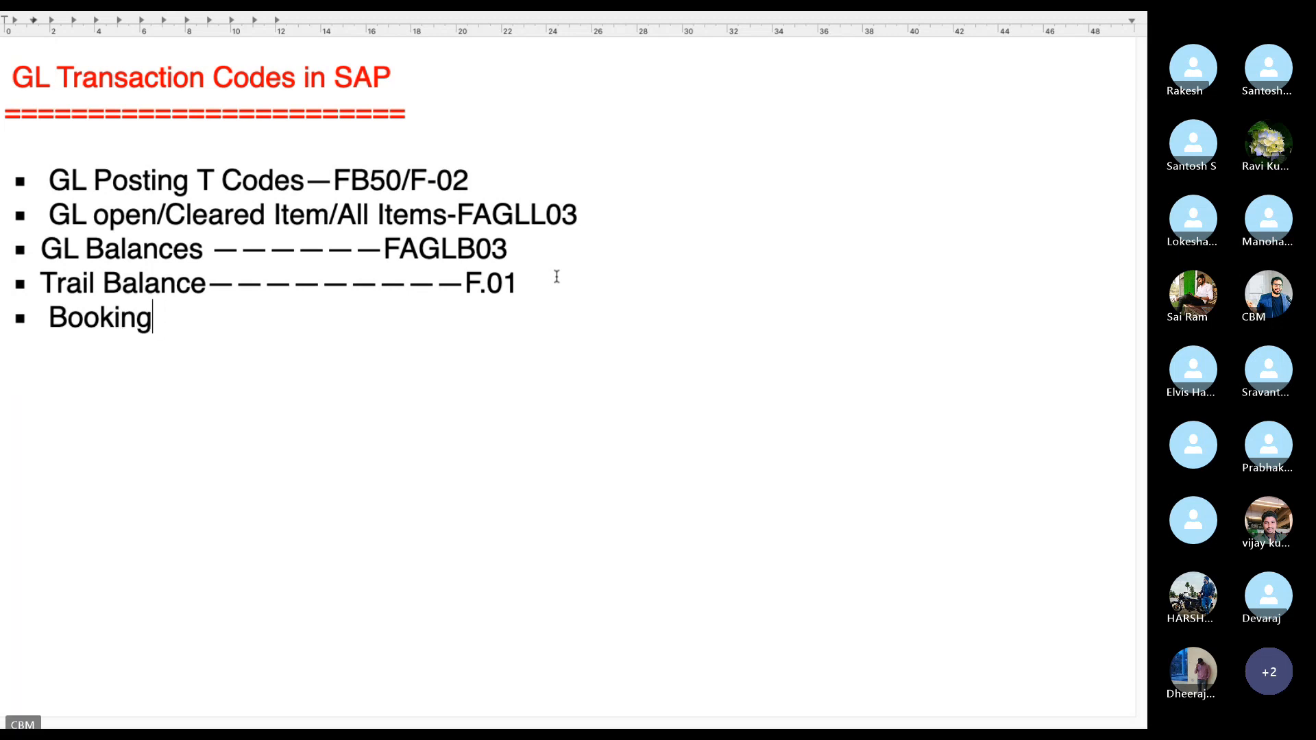
type(" the transa")
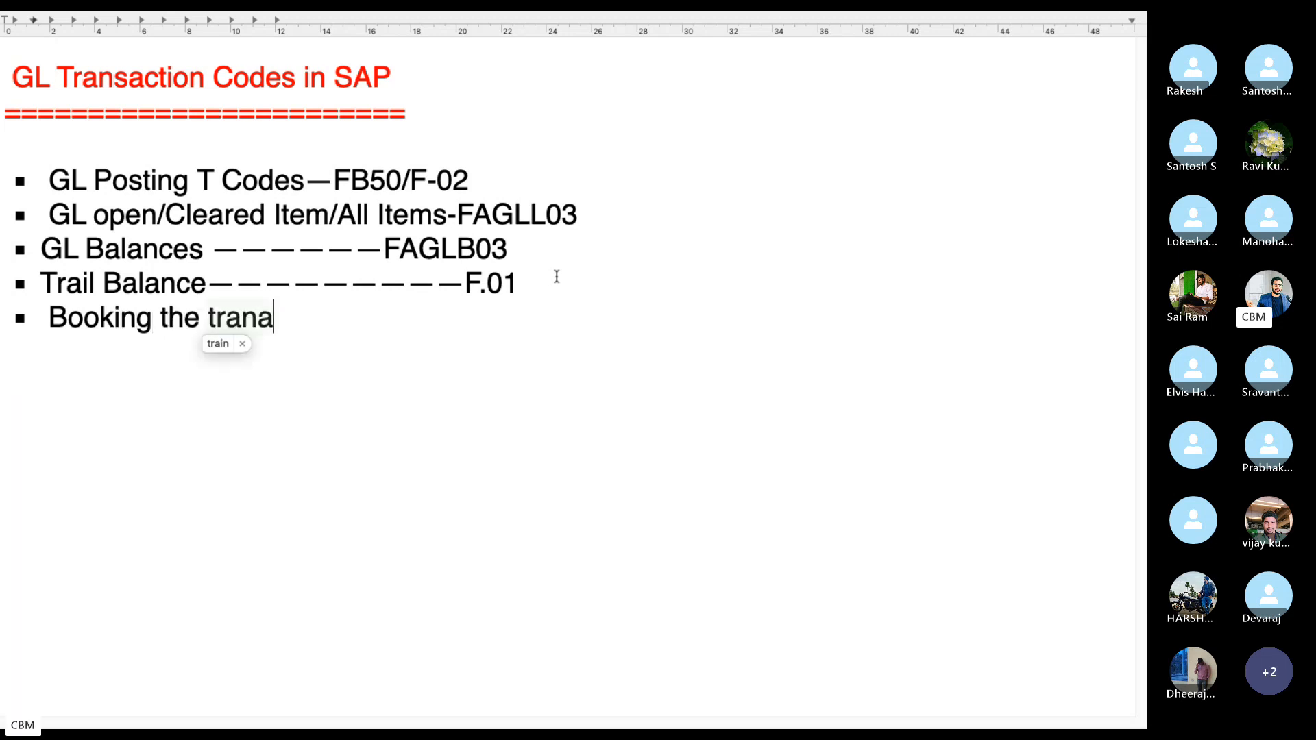
type("c")
key("BackSpace")
key("BackSpace")
type("sac")
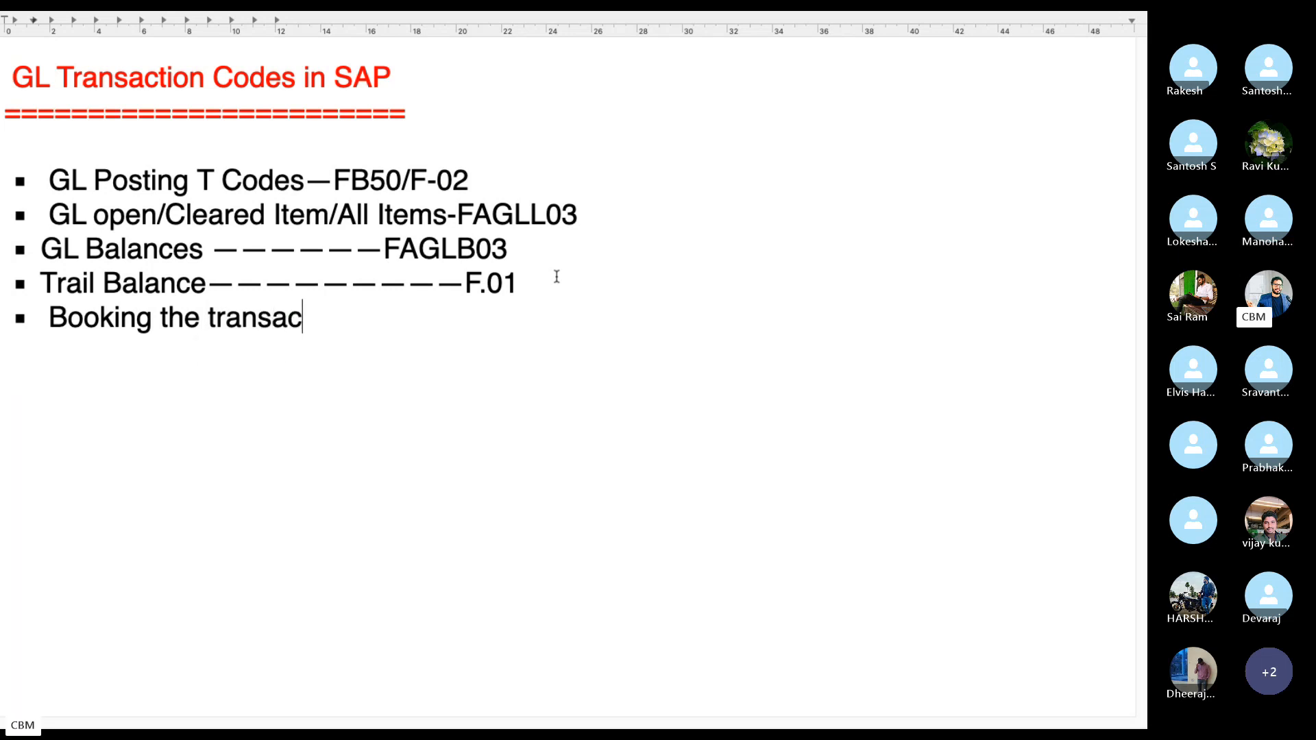
type("tion with ")
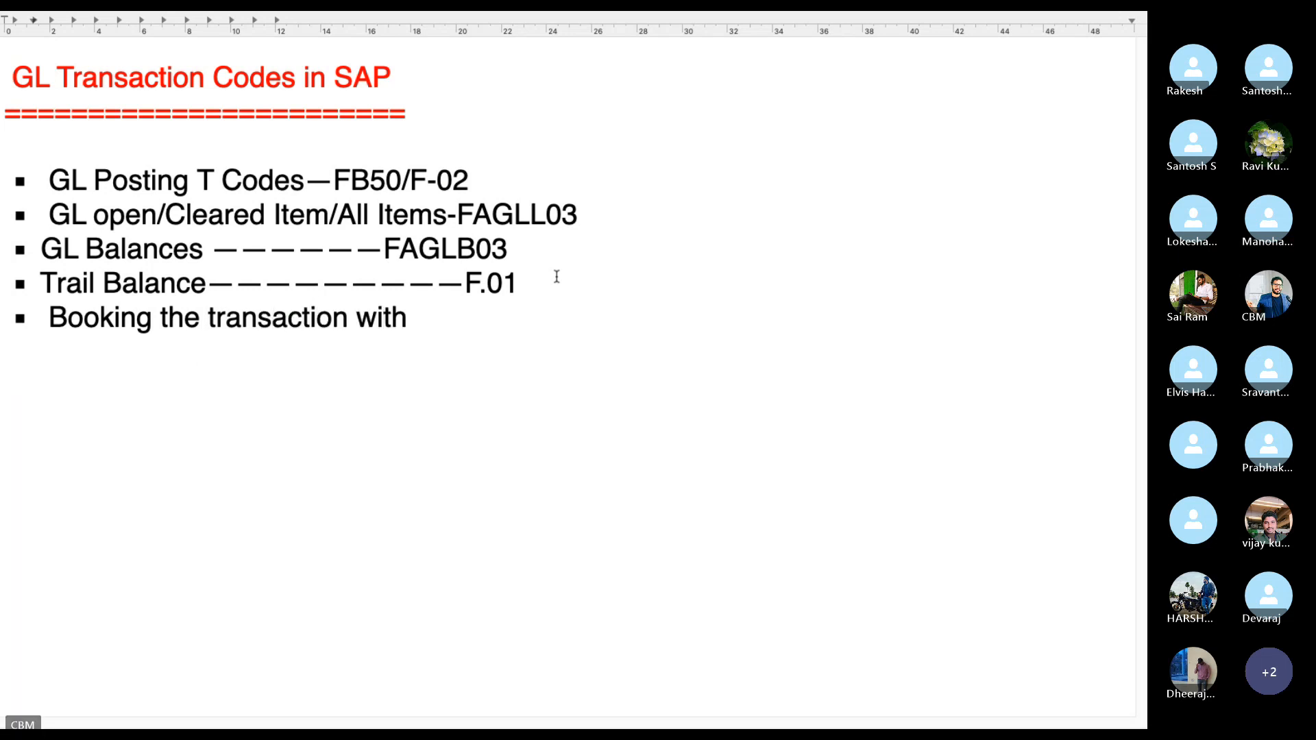
type("reference")
Step: Add a further bullet reading "Booking the transaction with fast data entry"
key("Return")
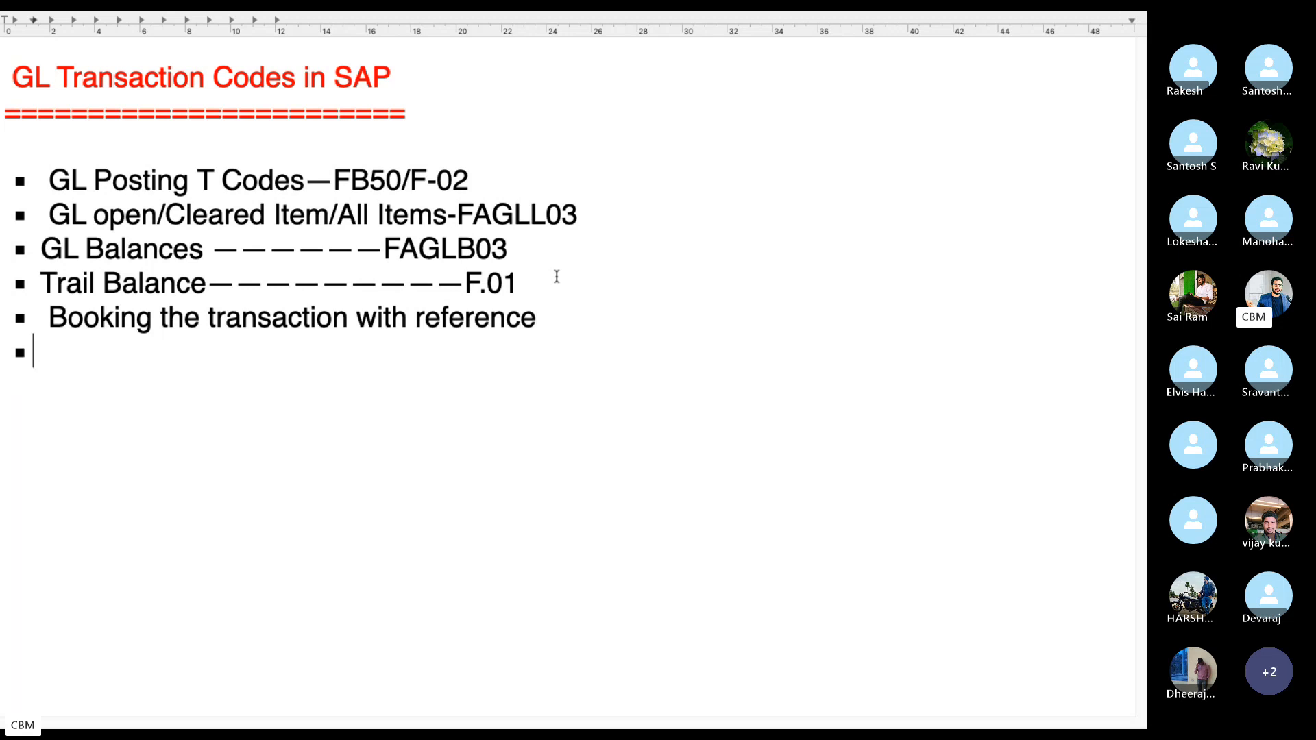
type("Book")
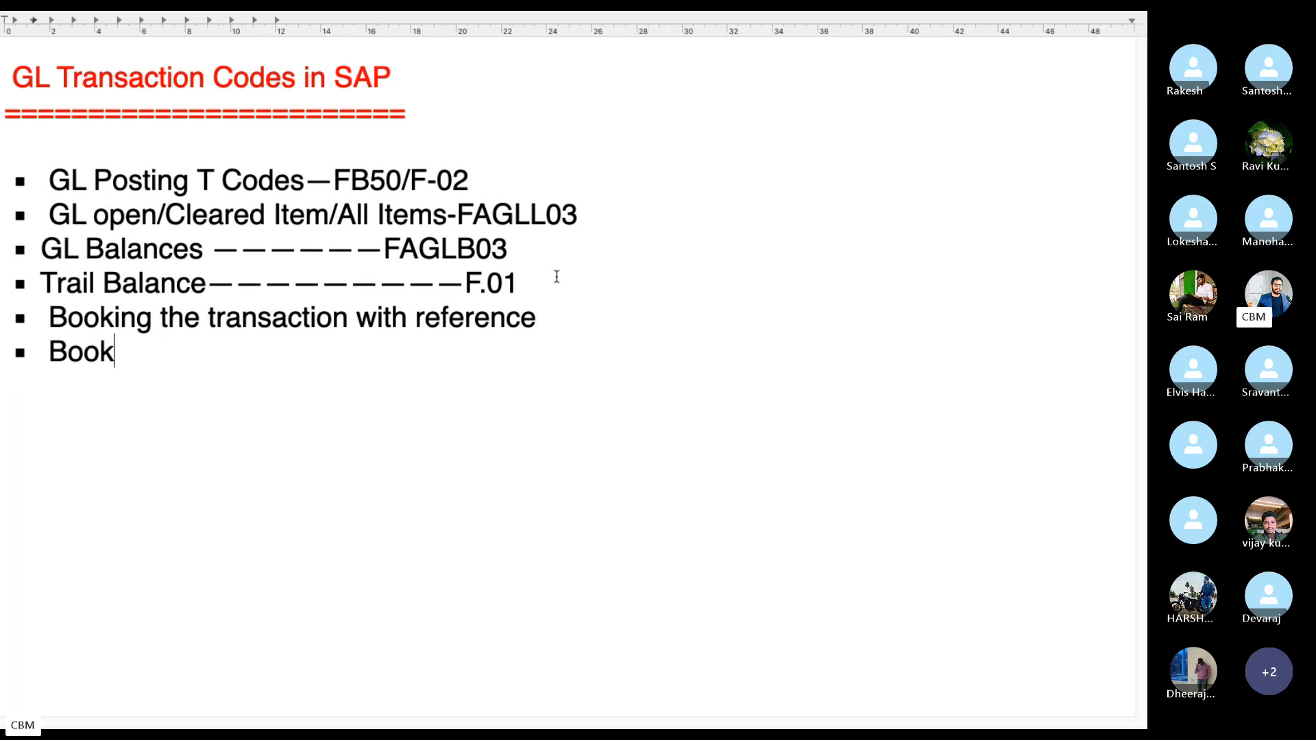
type("ing the tra")
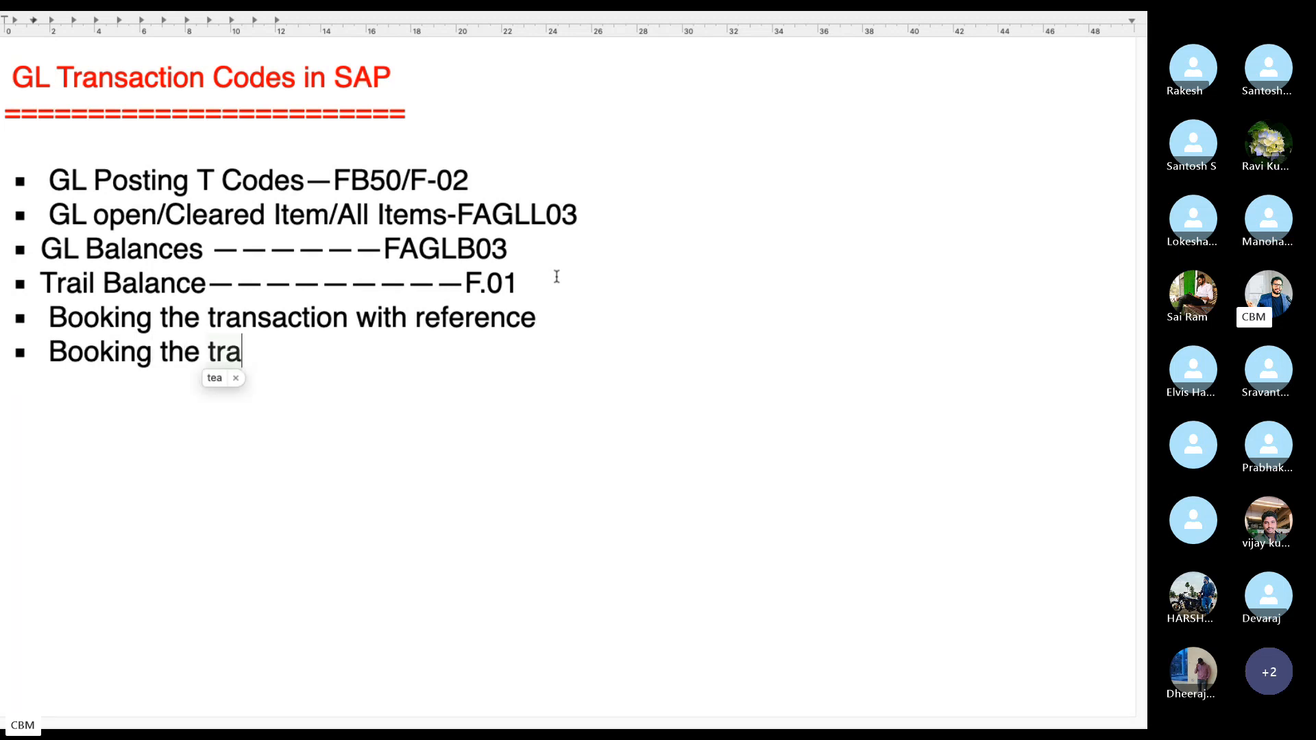
type("nsaction wi")
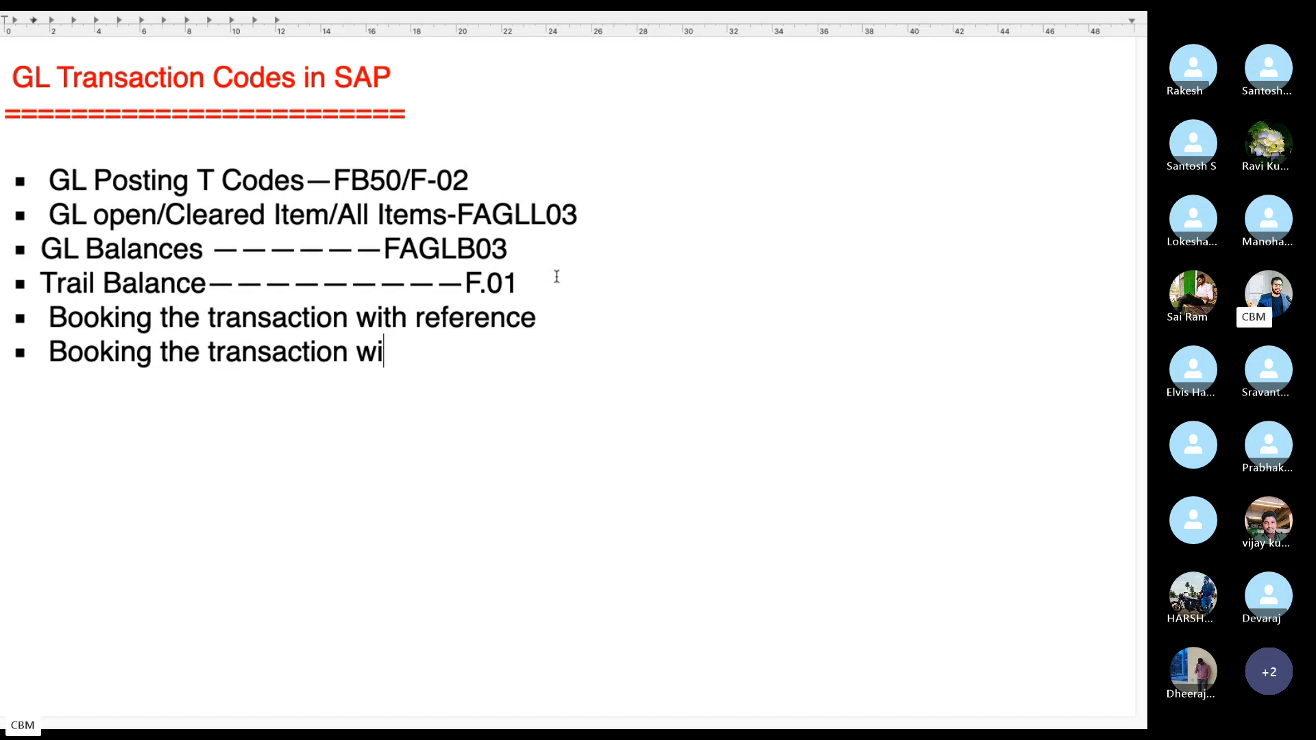
type("th fast data")
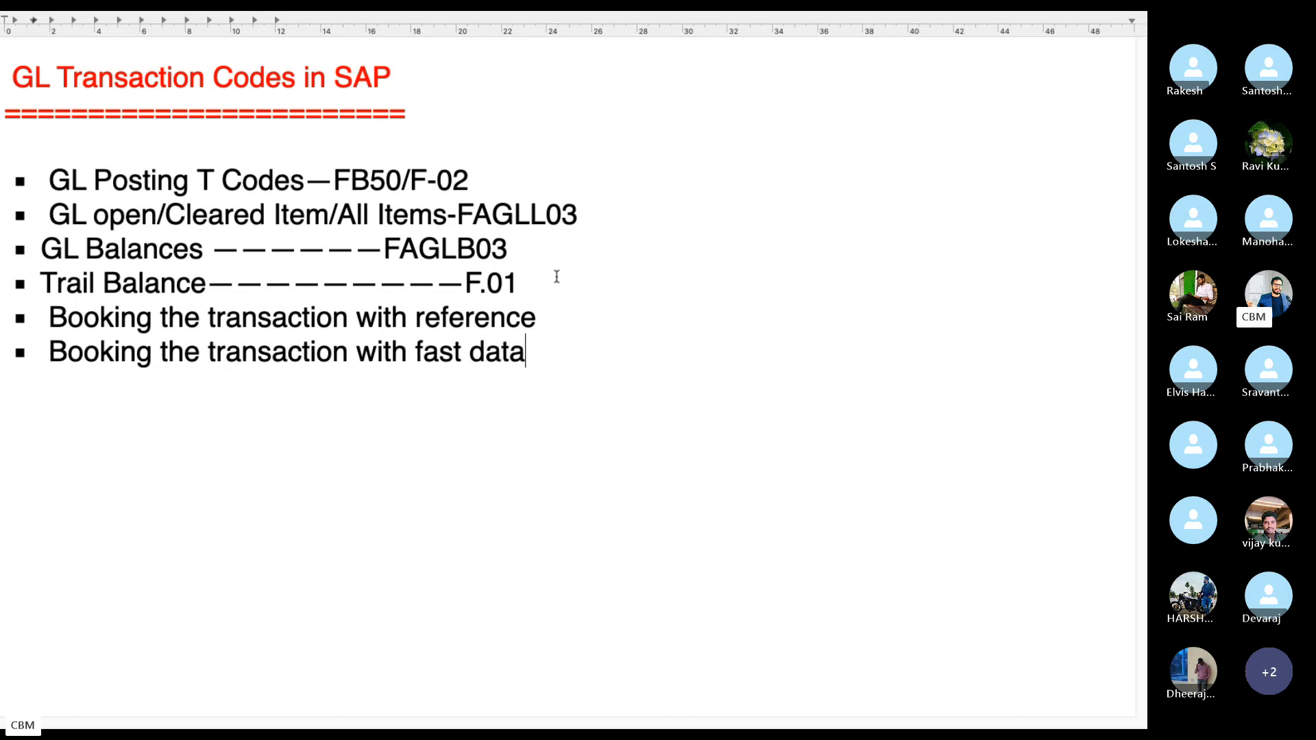
type(" entry")
Step: Add the bullet "How to execute reports in SAP" at the end of the list
key("Return")
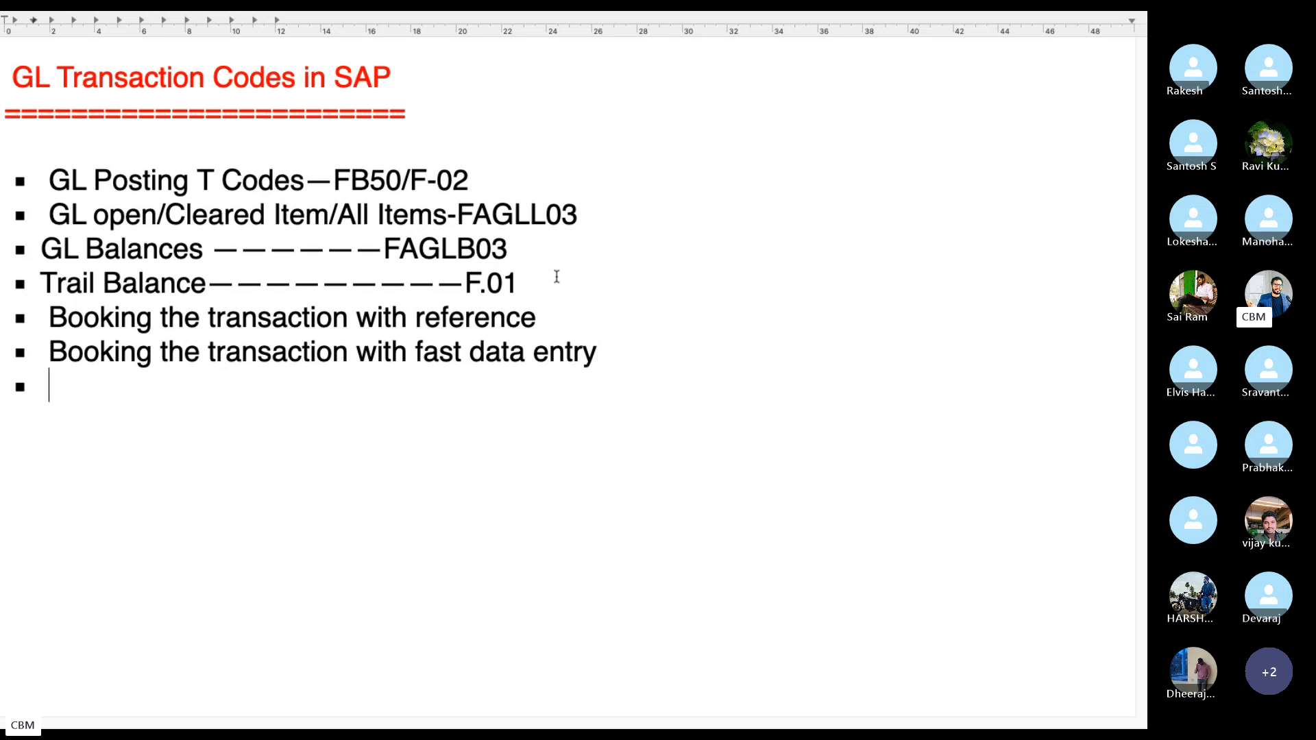
type("How to expe")
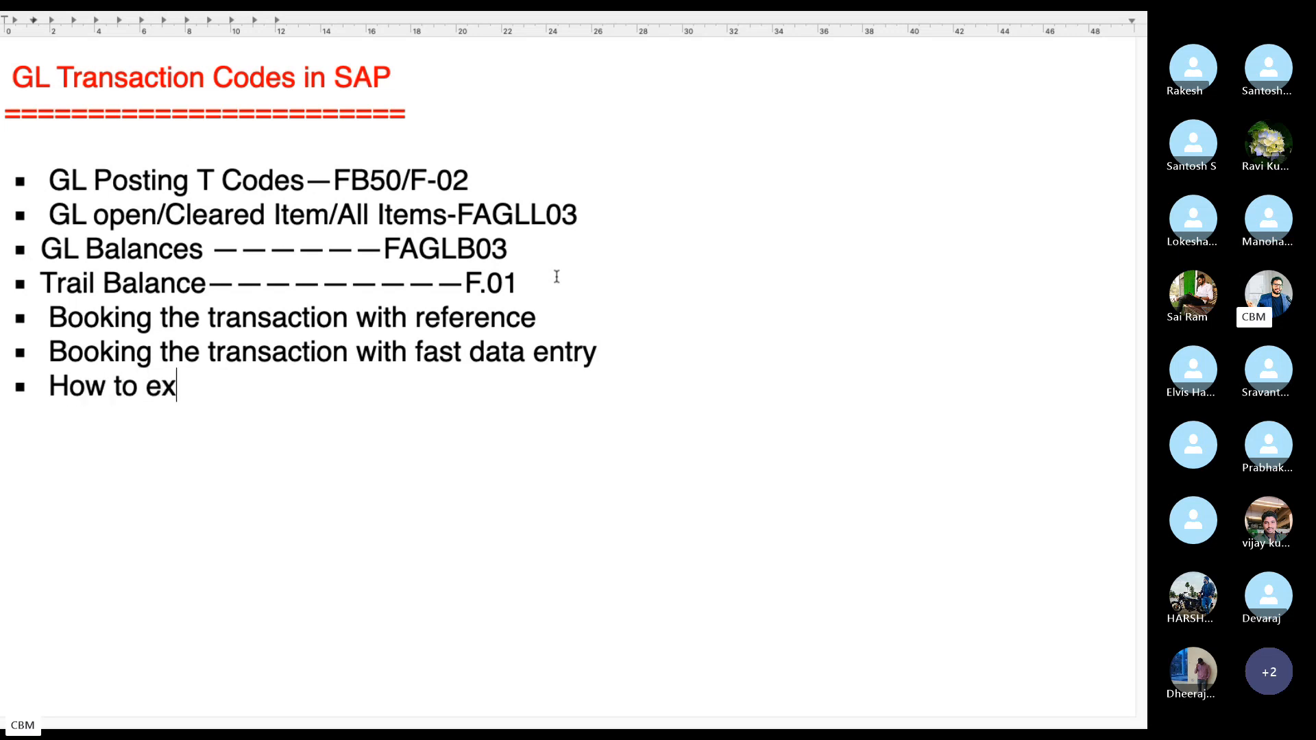
key("BackSpace")
key("BackSpace")
type("ect")
key("BackSpace")
type("ute reports in SAP")
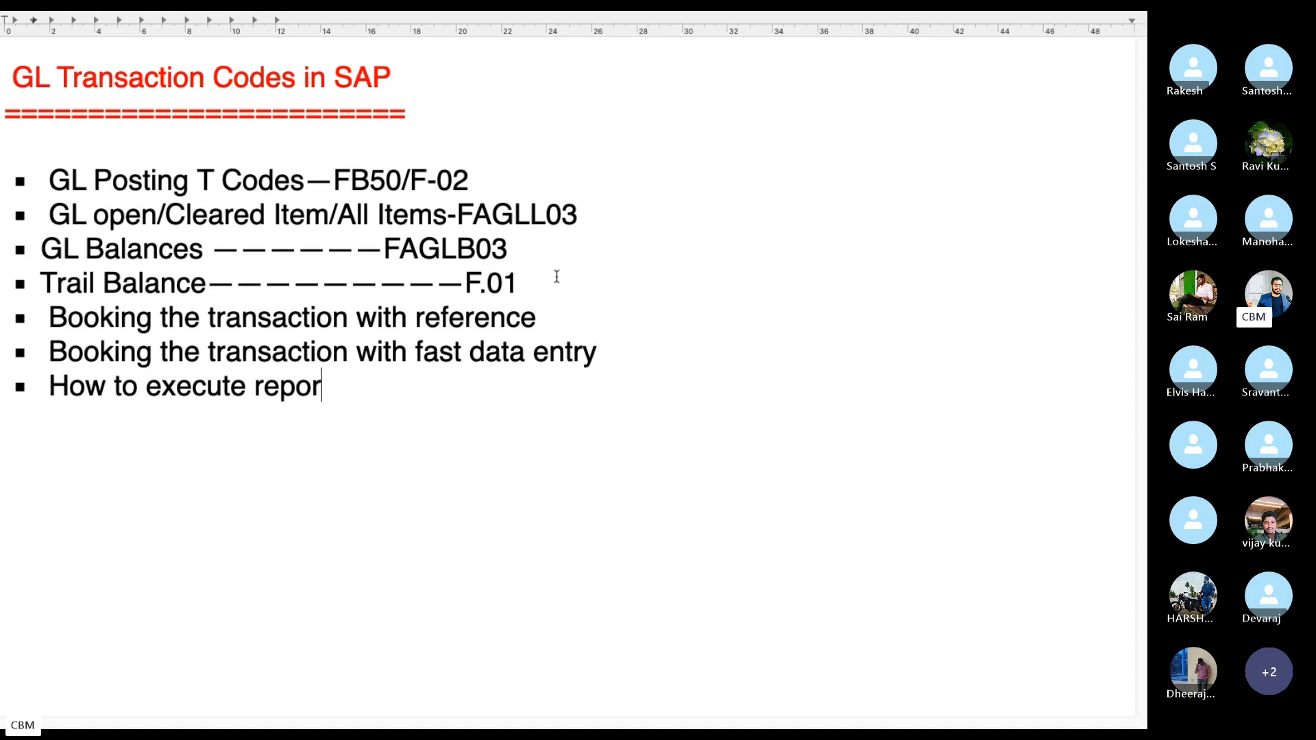